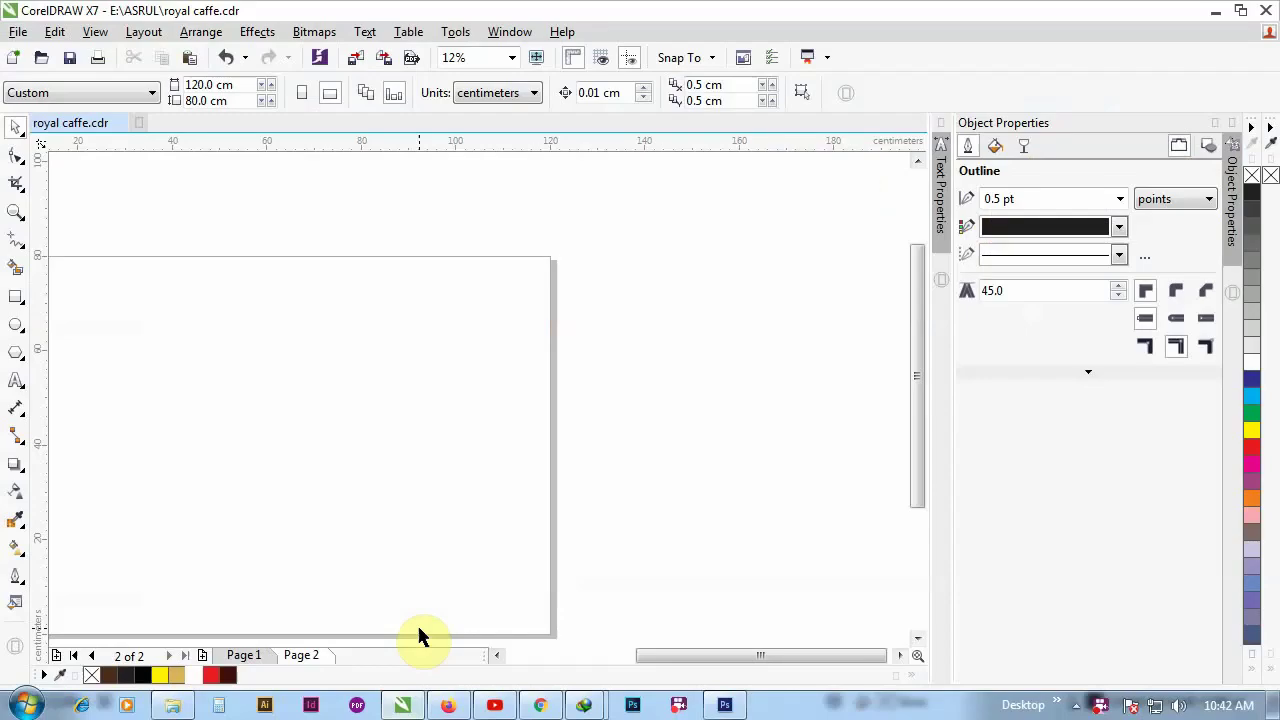
Step: Paste the car image onto Page 2 and enlarge it proportionally to about 94 cm wide
key("ctrl+v")
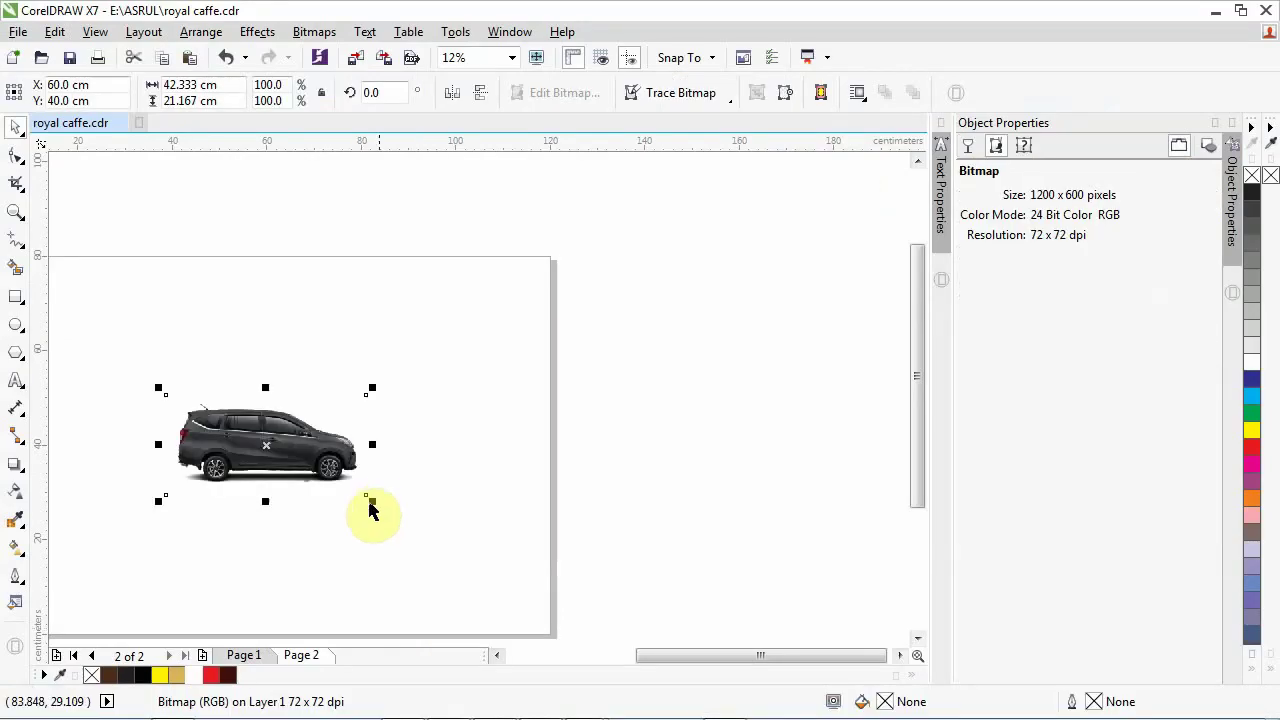
left_click_drag(372, 501, 490, 556)
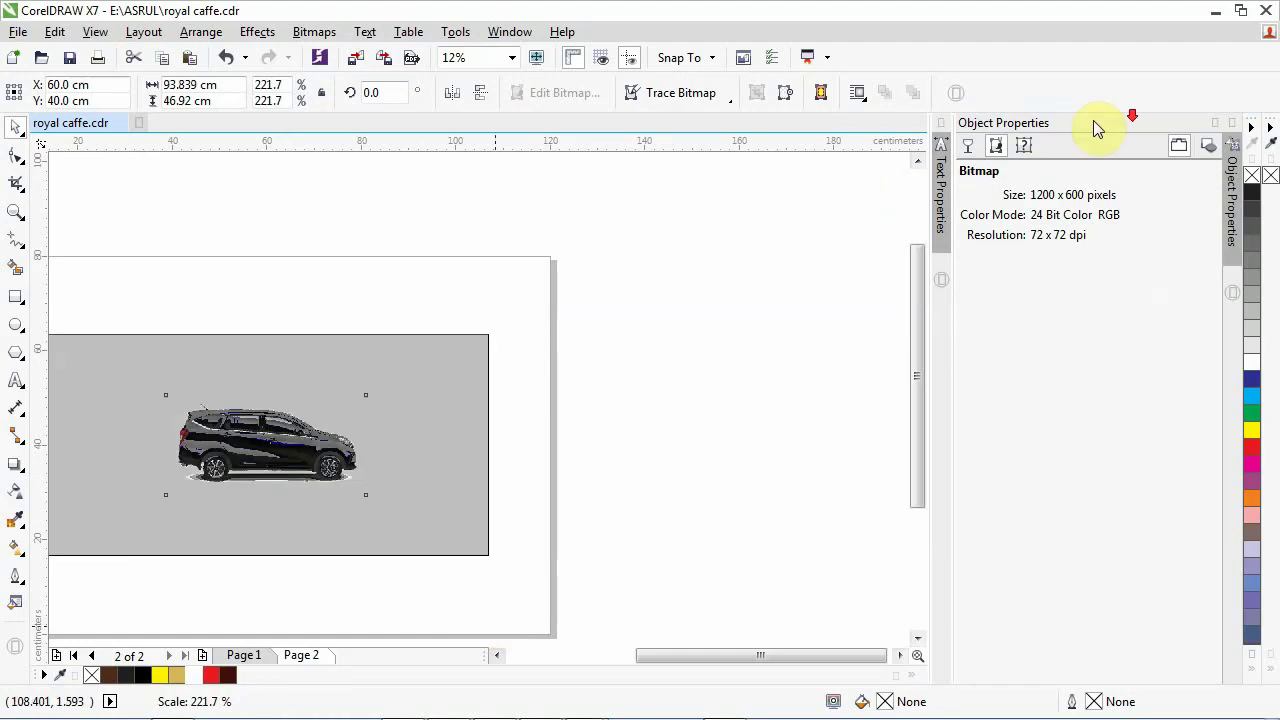
scroll(1093, 122, "down", 1)
left_click(687, 439)
scroll(398, 387, "up", 4)
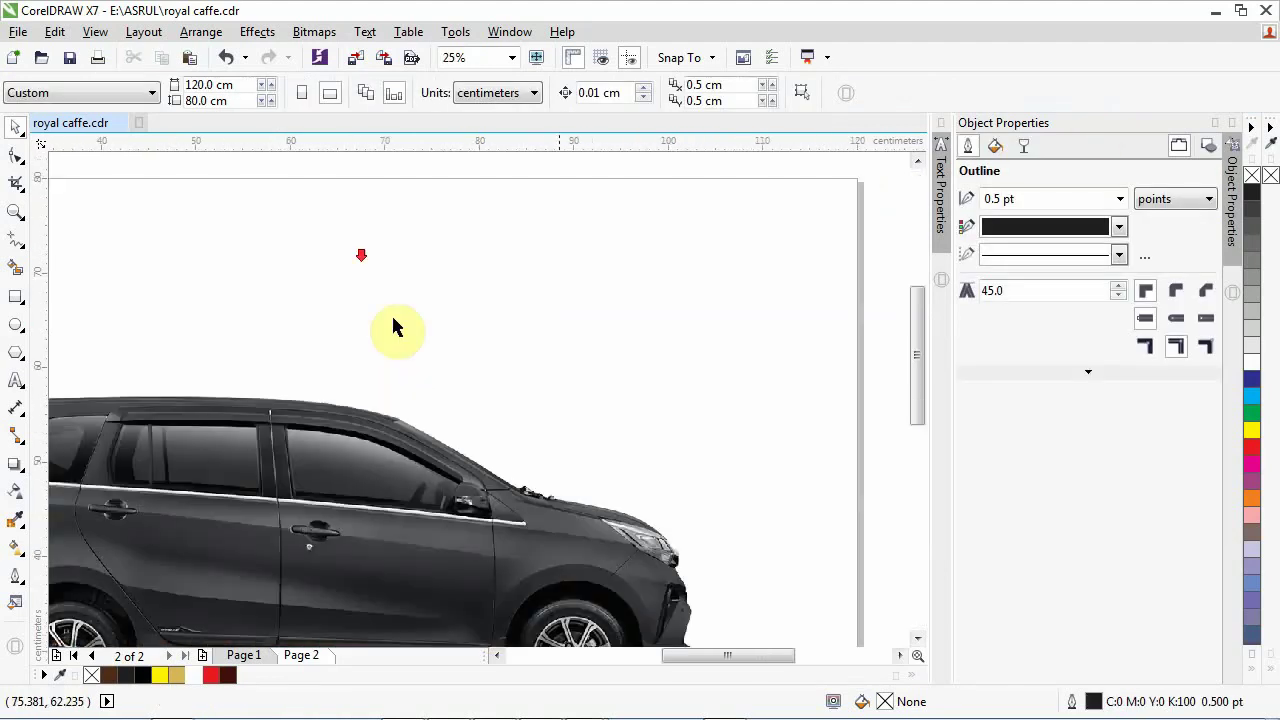
scroll(393, 322, "down", 4)
scroll(299, 377, "up", 2)
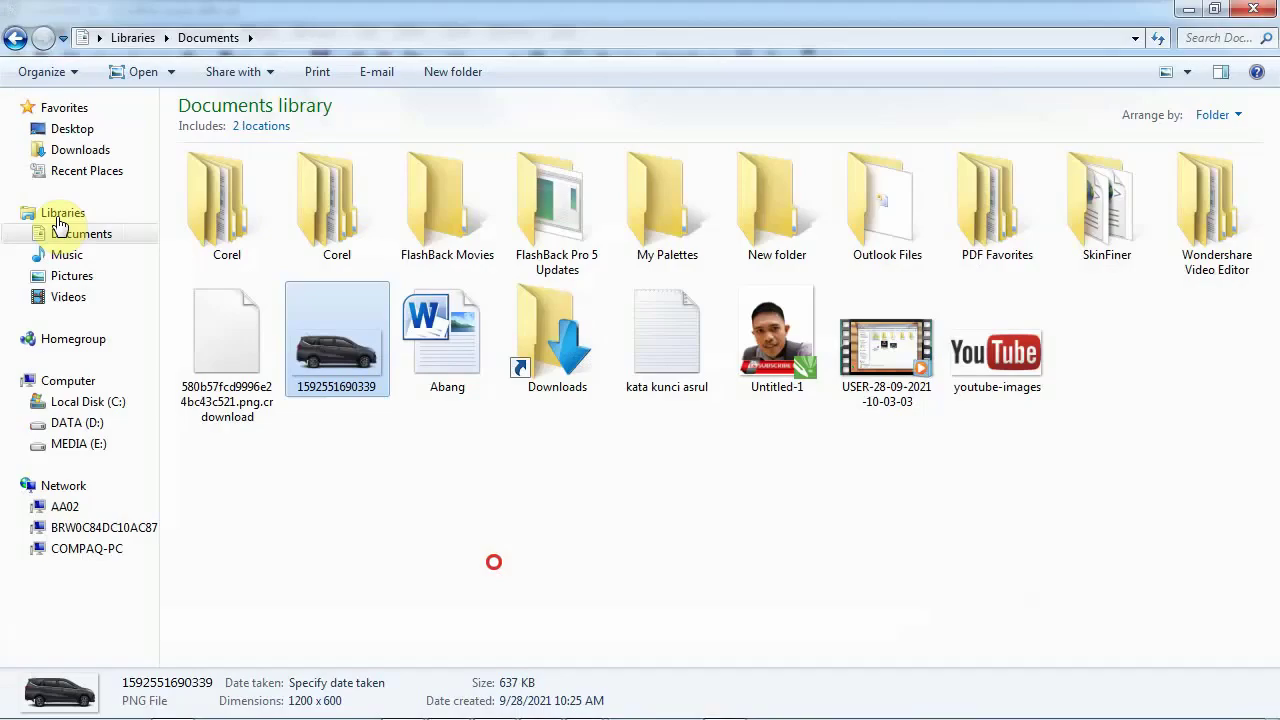
Step: Open the sosmed EPS file from the Instagram icon archive in the Compressed folder of Downloads
left_click(80, 150)
left_click(79, 150)
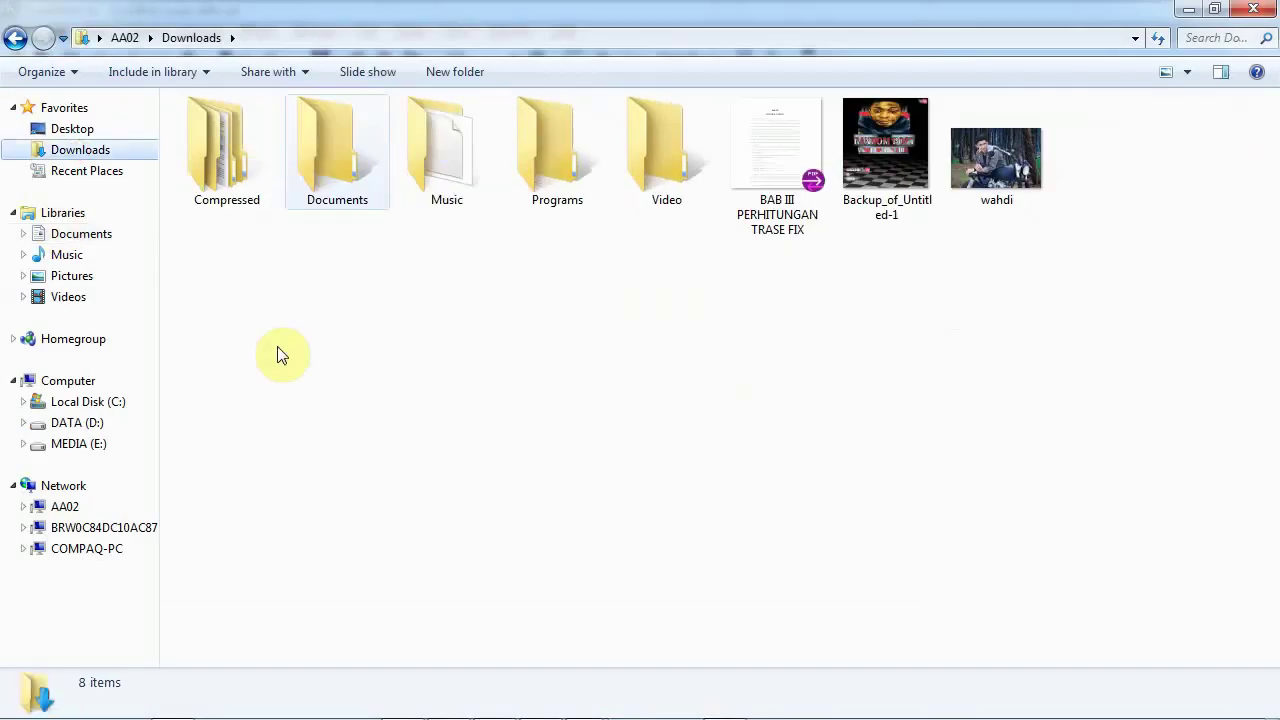
double_click(222, 184)
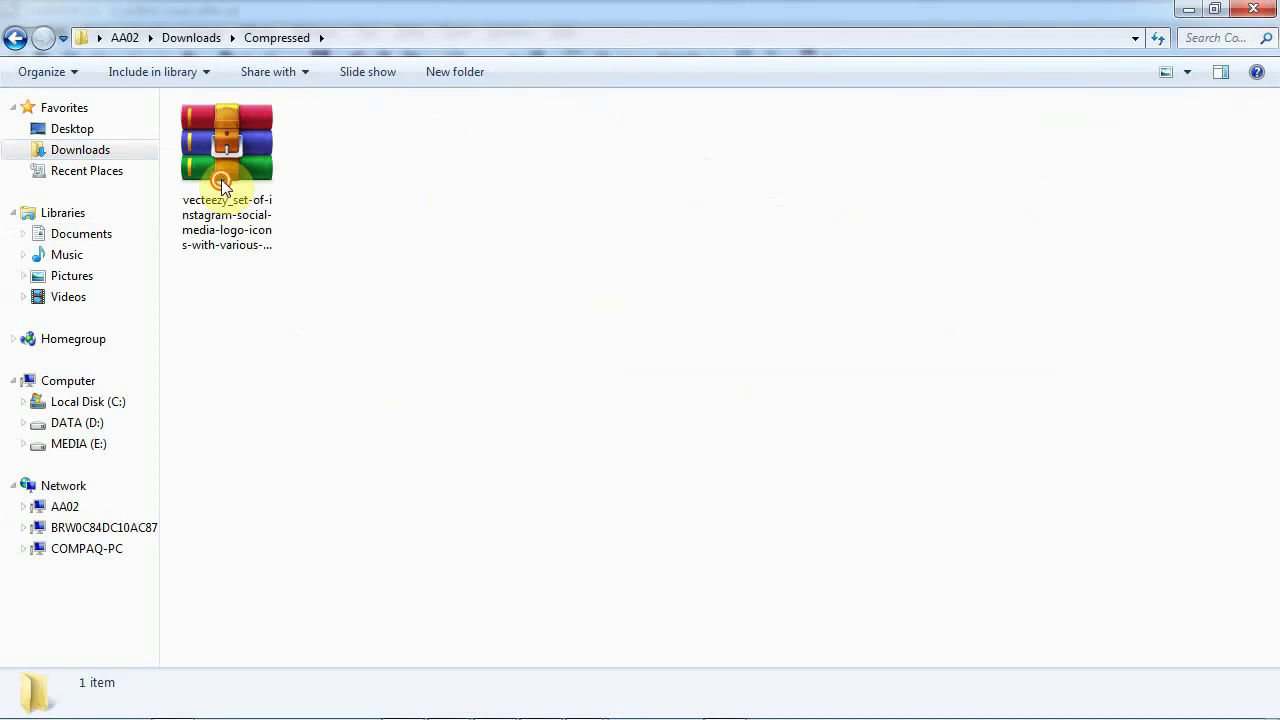
left_click(222, 184)
left_click(597, 354)
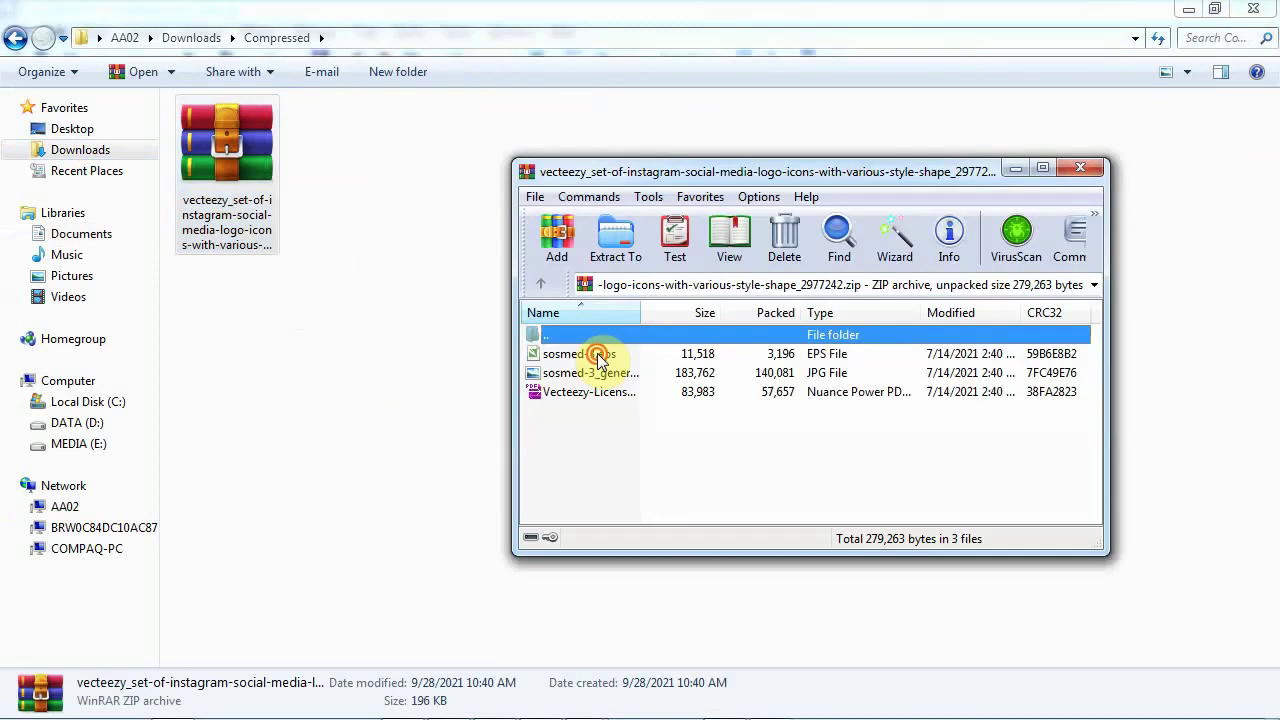
left_click(600, 355)
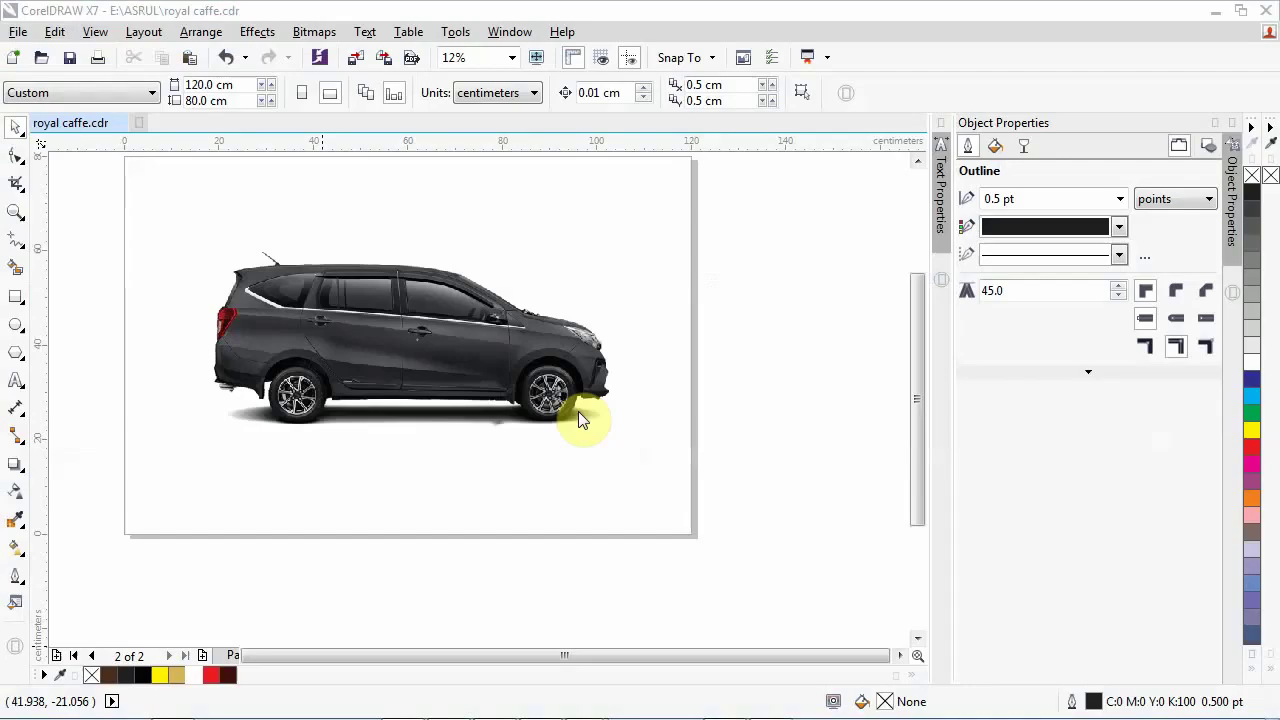
left_click(570, 464)
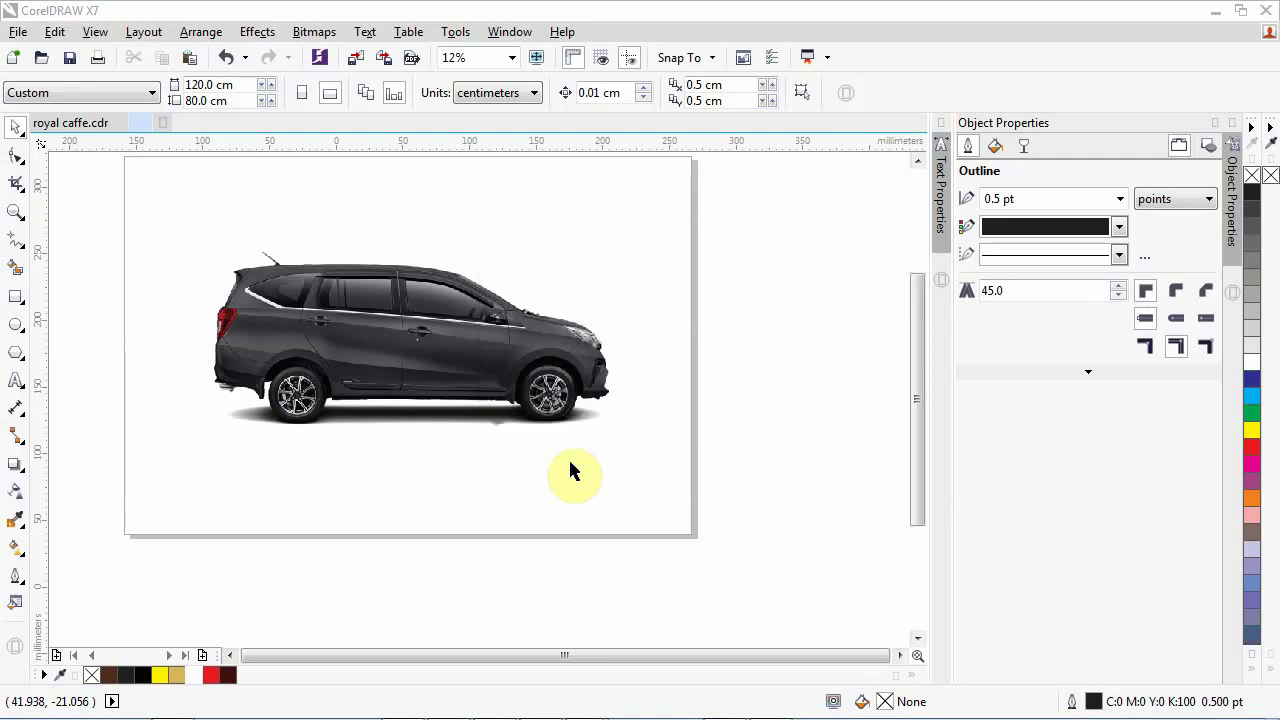
Step: Examine the newly opened document for icon artwork on and around its page
scroll(562, 449, "down", 3)
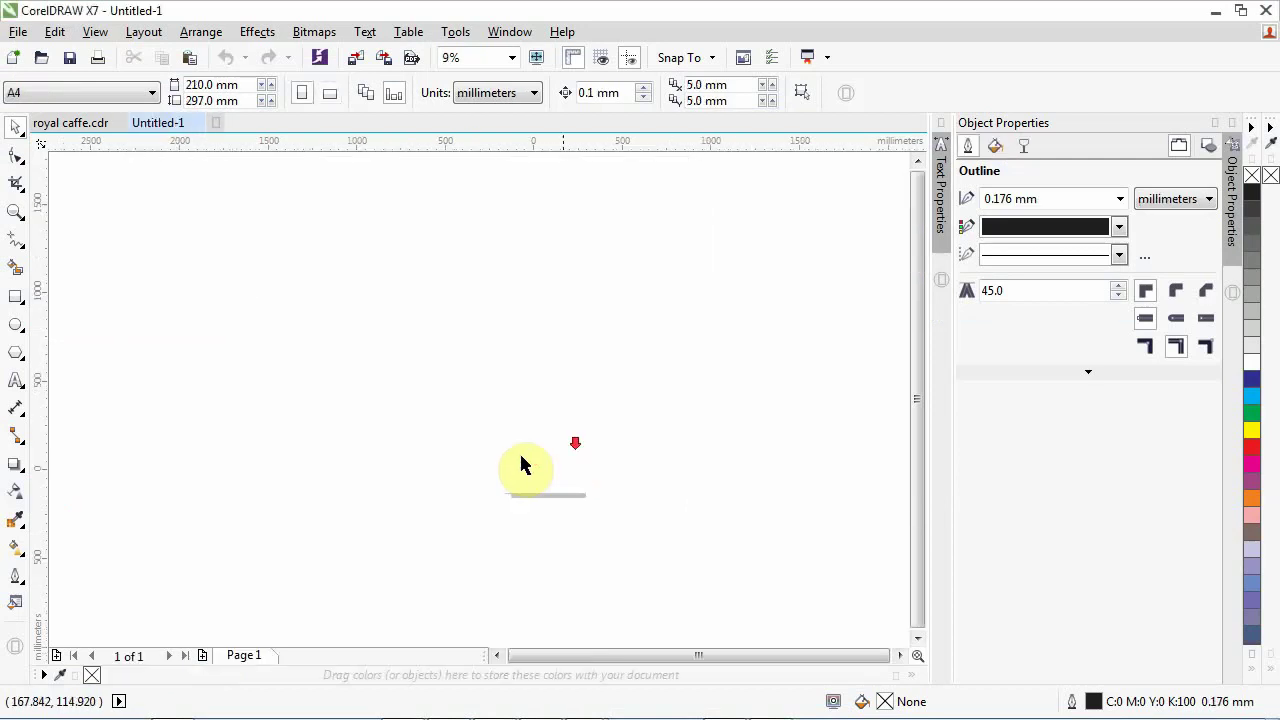
scroll(520, 465, "down", 5)
scroll(569, 460, "down", 2)
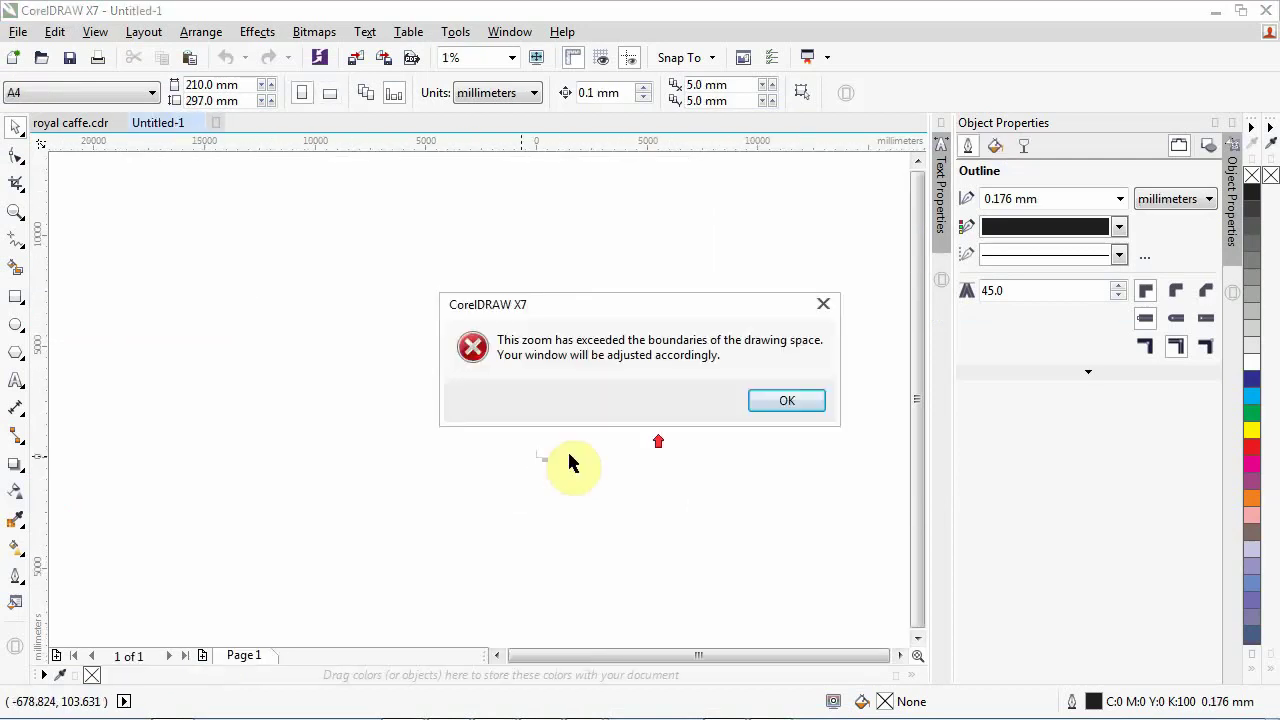
key("Return")
scroll(221, 465, "up", 5)
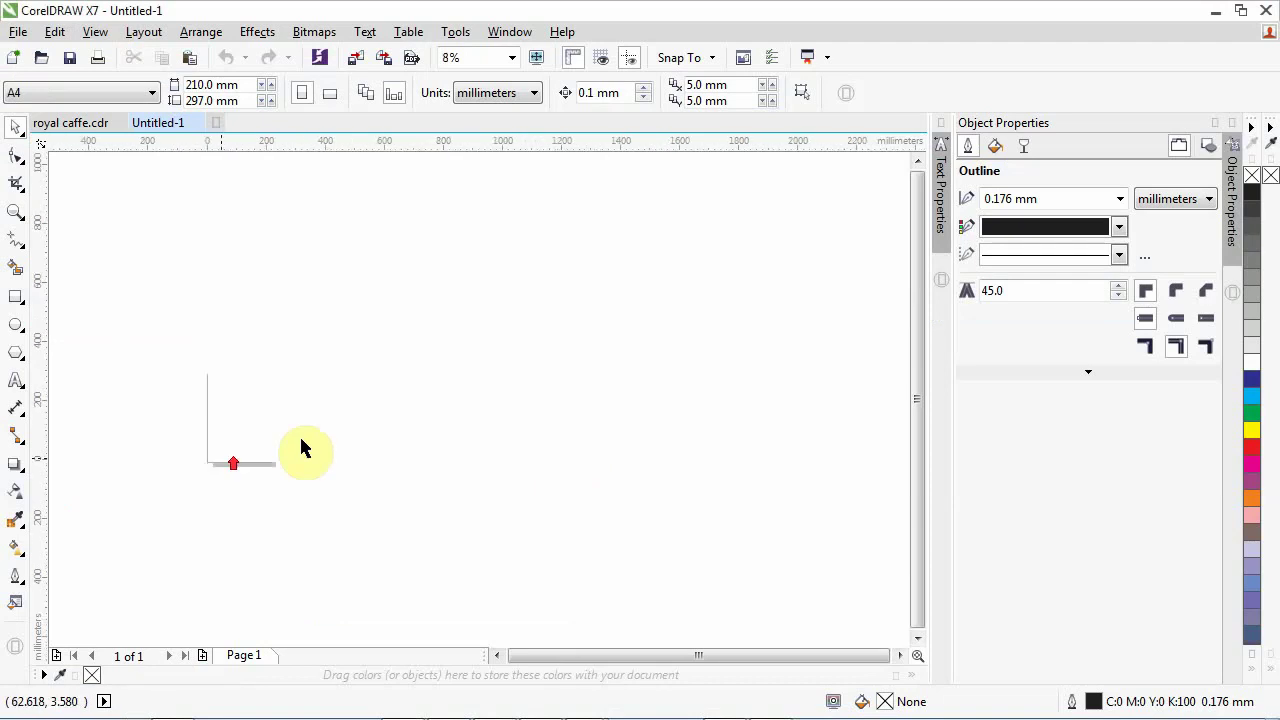
scroll(301, 440, "up", 6)
scroll(387, 332, "down", 5)
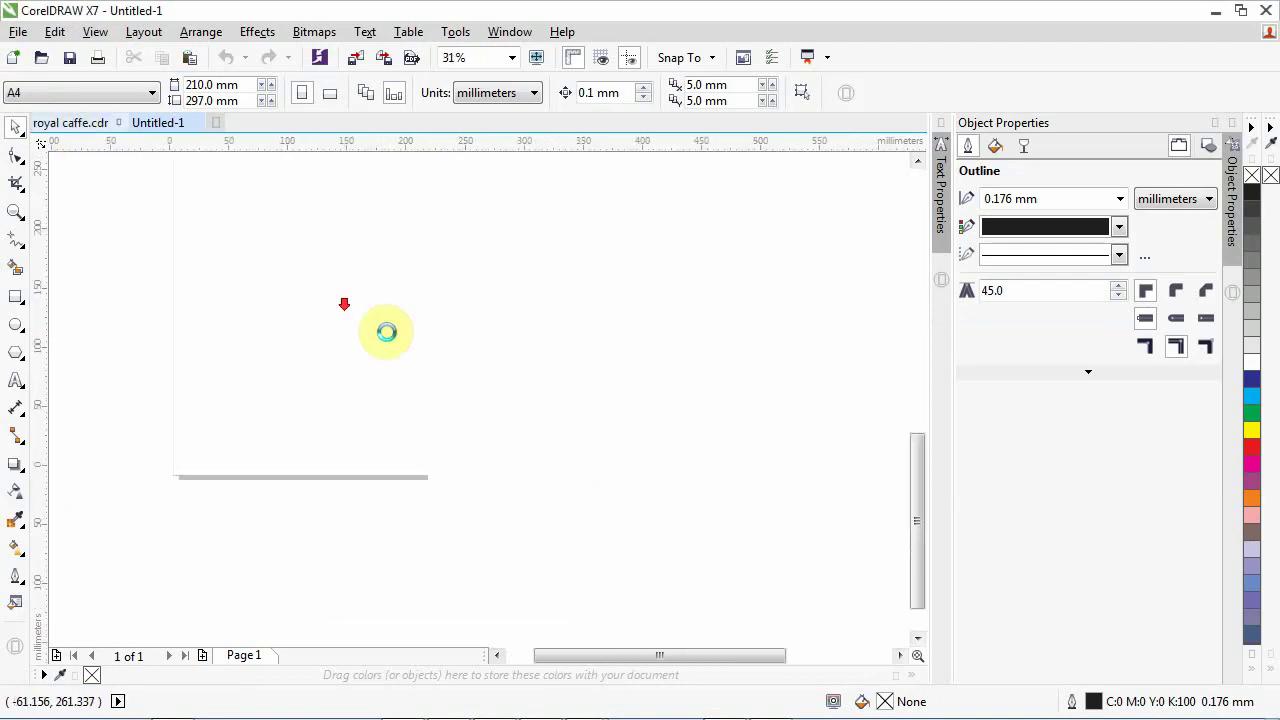
Step: Close the Untitled-1 document and return to royal caffe.cdr
left_click(163, 125)
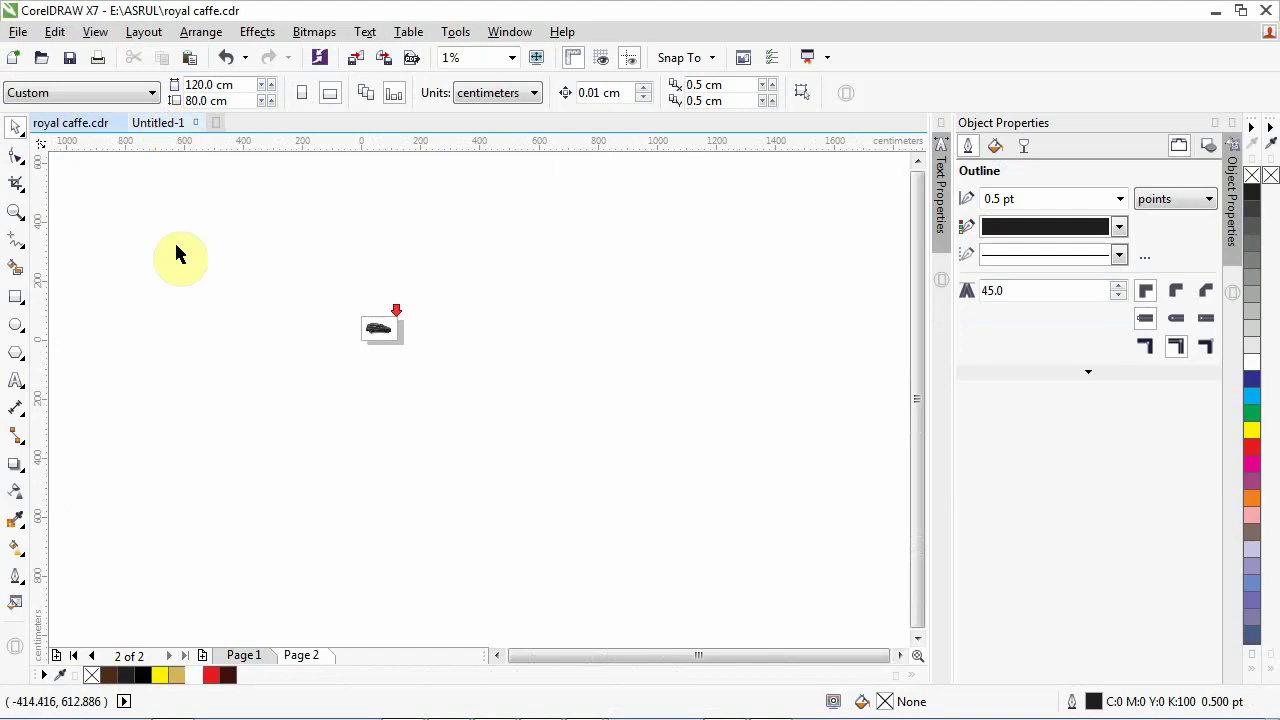
left_click(149, 208)
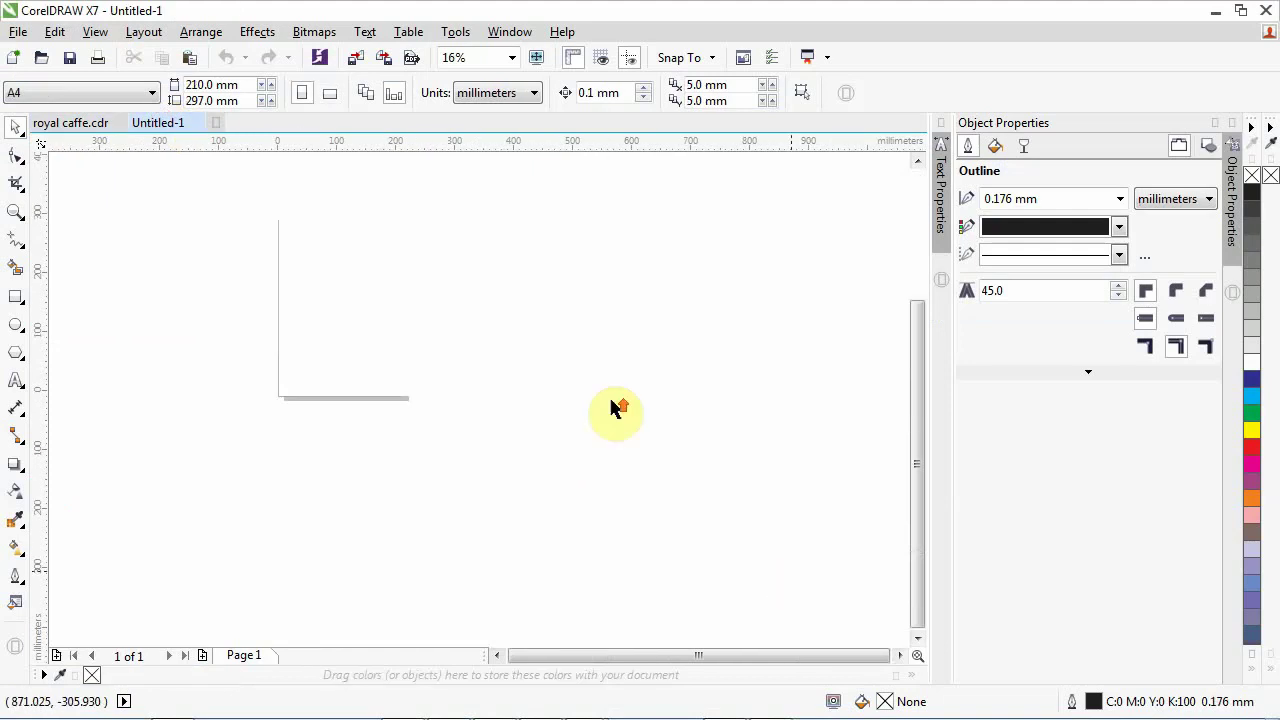
scroll(613, 408, "down", 2)
left_click(193, 126)
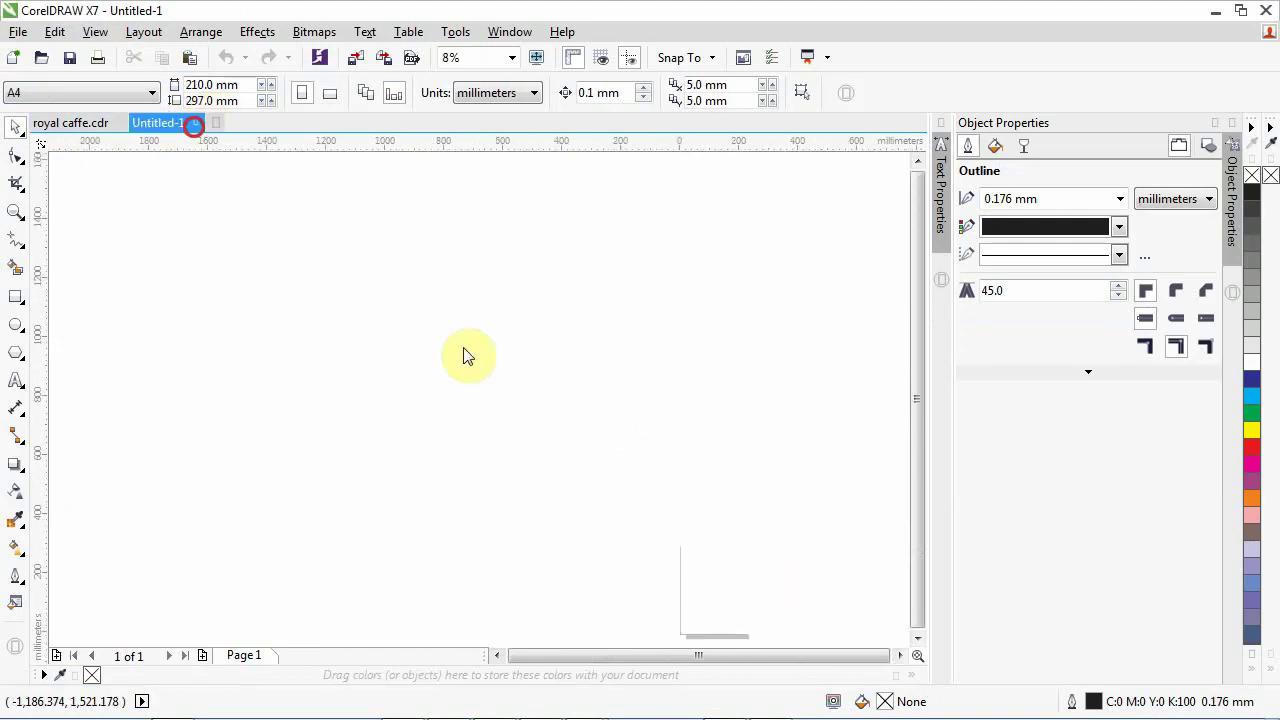
left_click(657, 396)
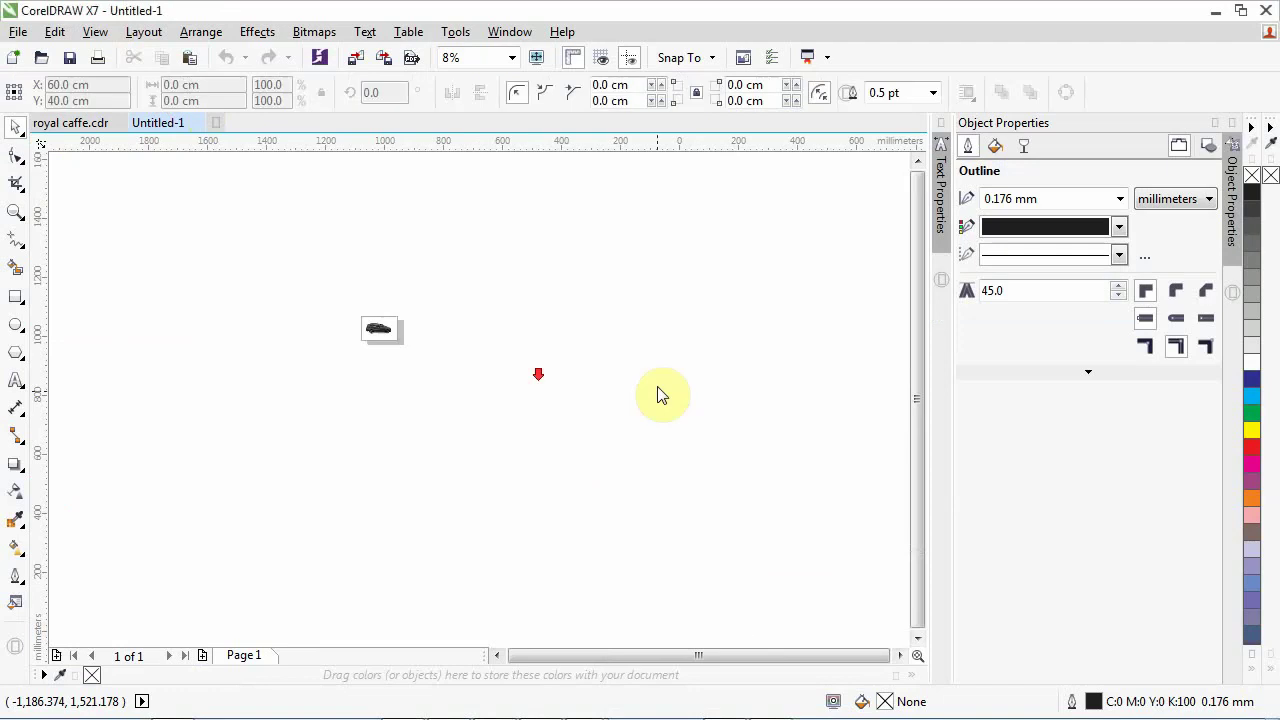
left_click(821, 304)
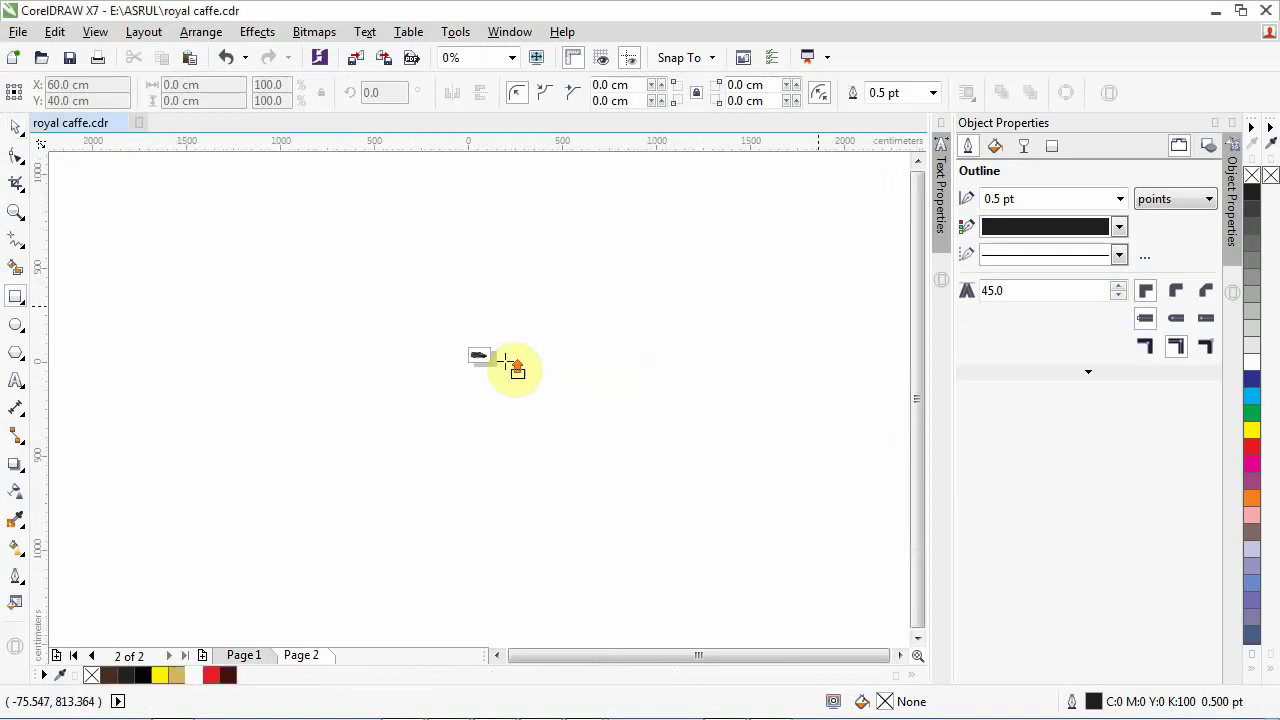
Step: On Page 1, duplicate the top-right Royal Caffe logo onto the empty area beside the page
scroll(505, 360, "up", 3)
left_click(250, 655)
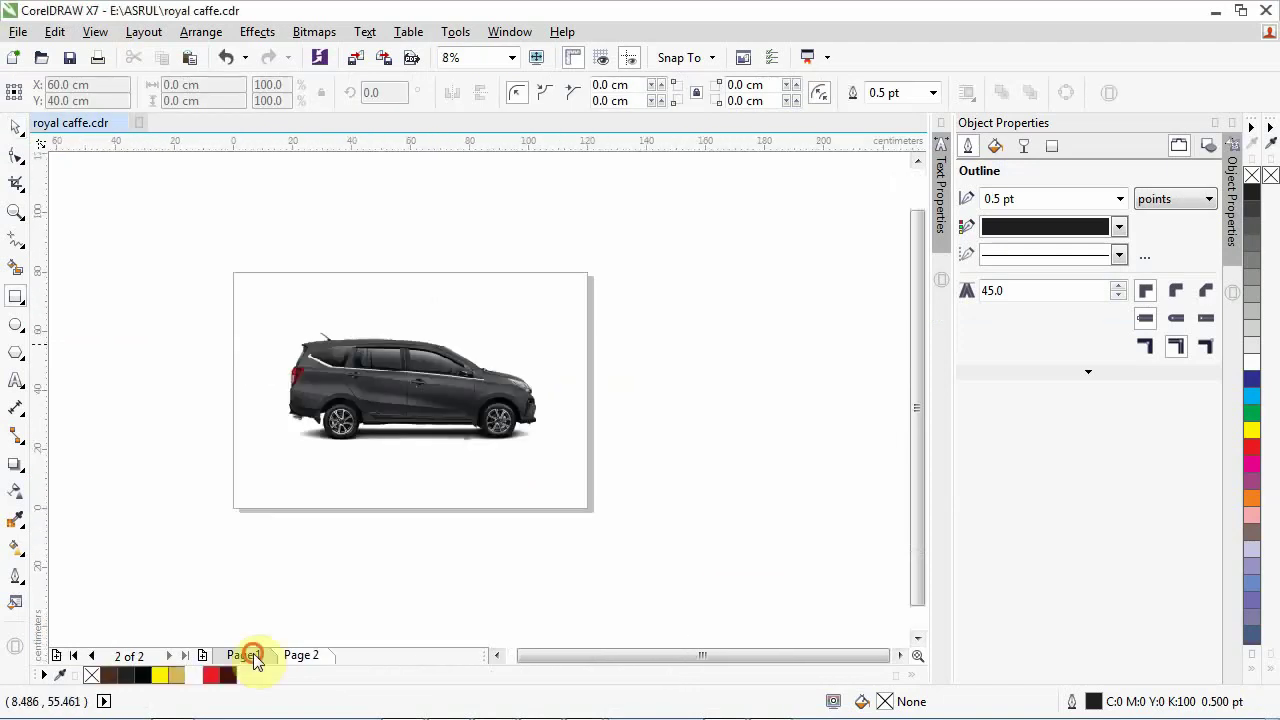
left_click(20, 129)
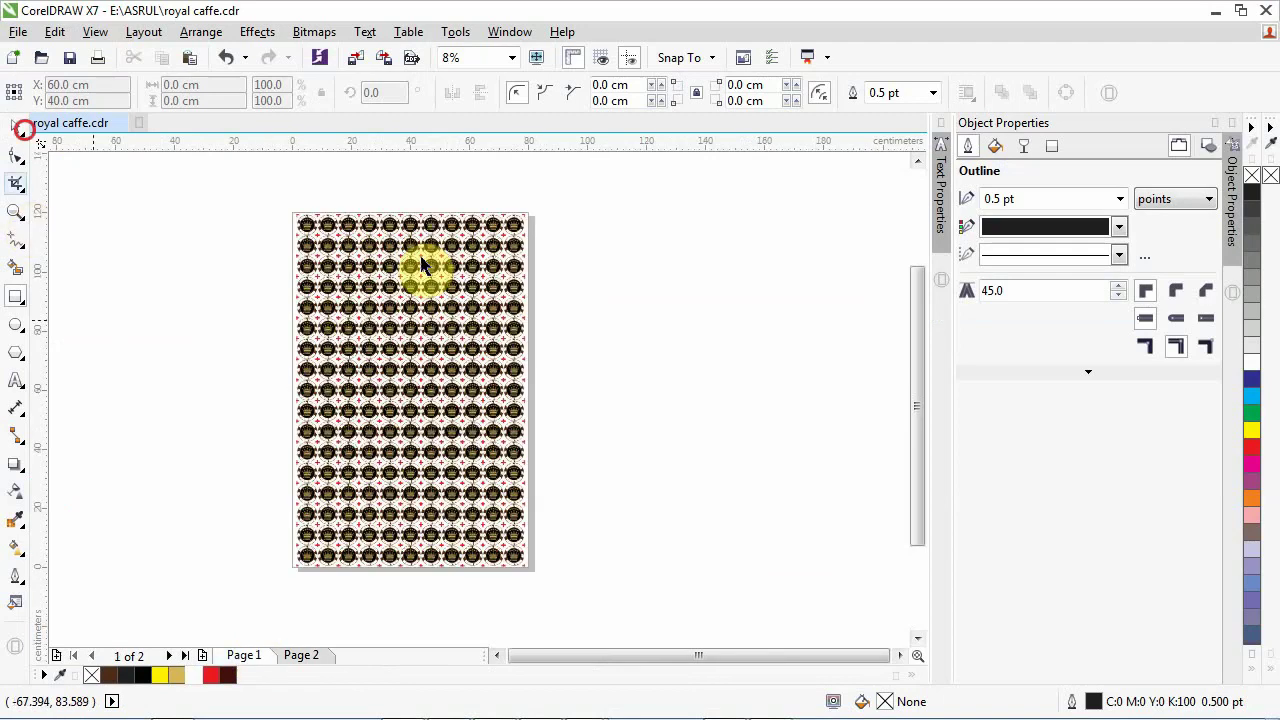
left_click(516, 224)
left_click(516, 224)
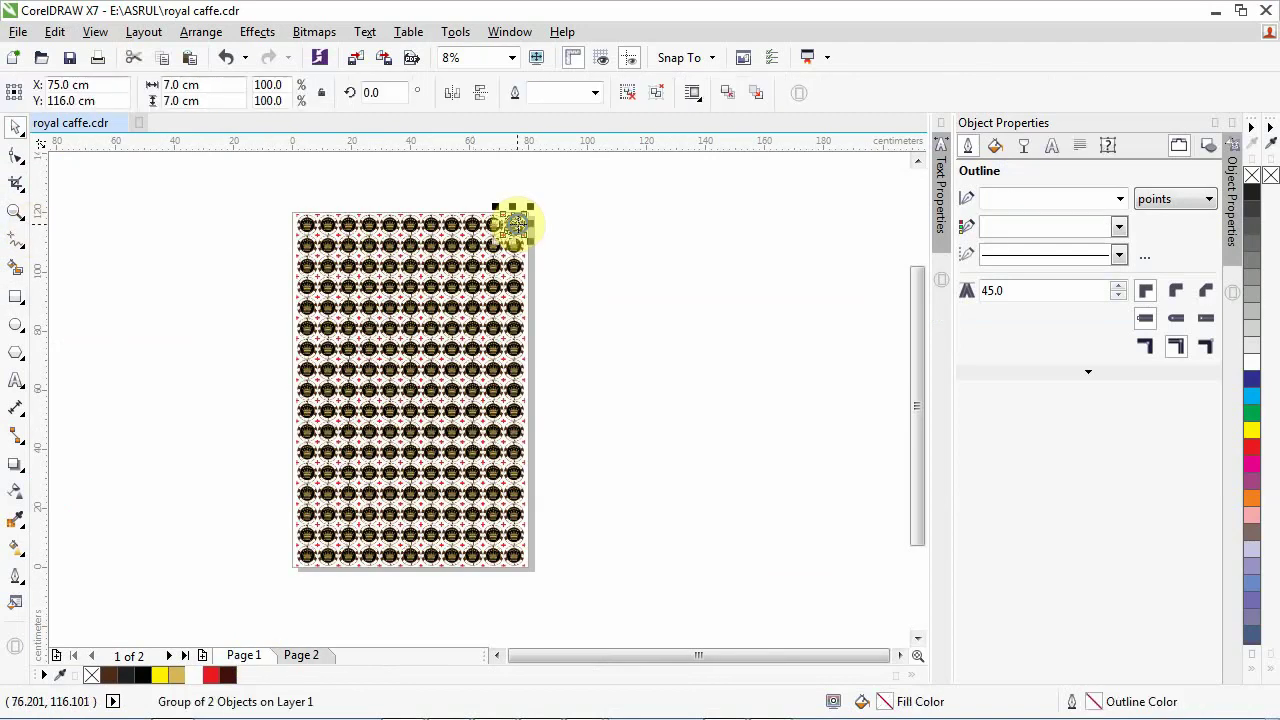
left_click(519, 230)
right_click(519, 230)
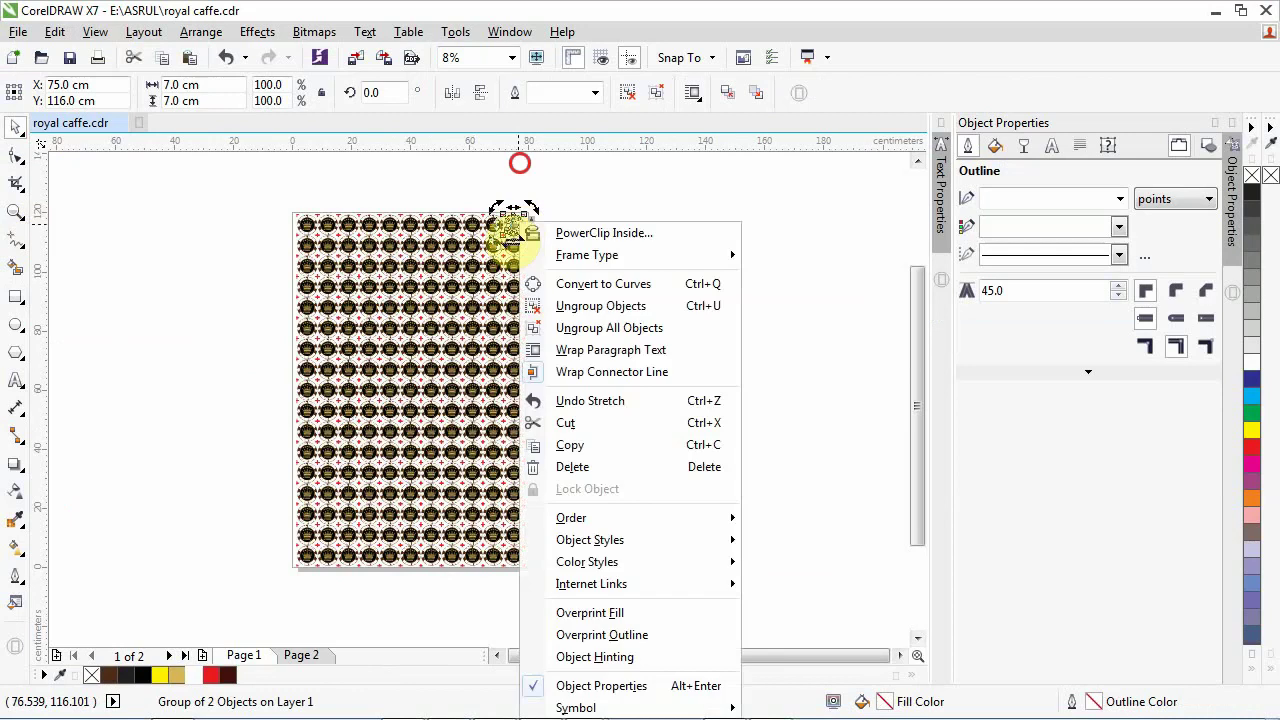
left_click(512, 228)
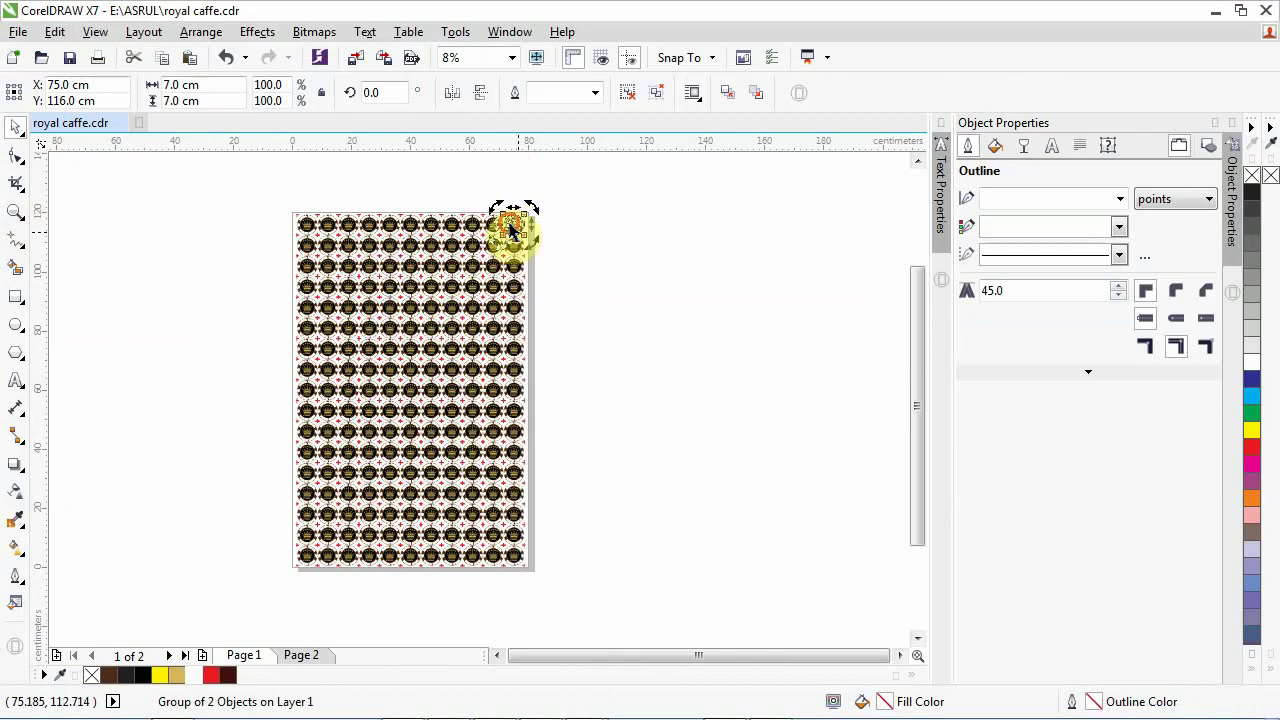
right_click(687, 372)
Step: Go to Page 2 and move the duplicated logo onto the car's front door
left_click(313, 655)
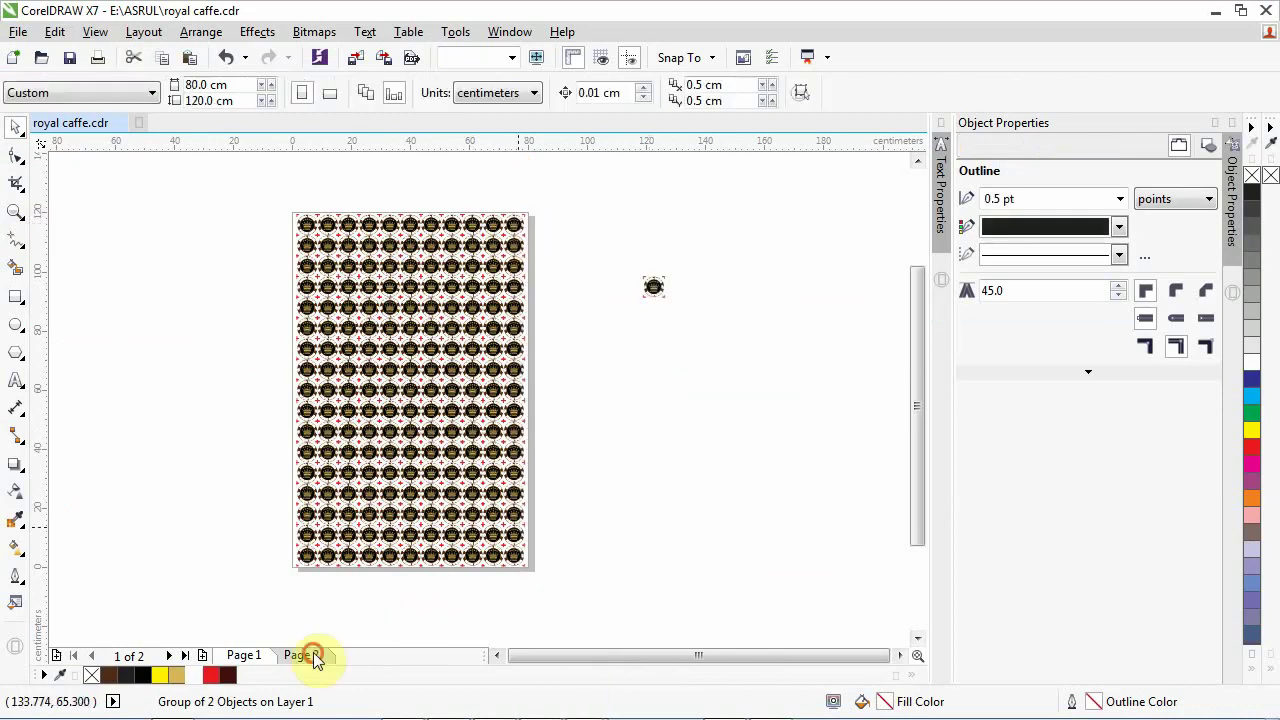
scroll(653, 287, "up", 3)
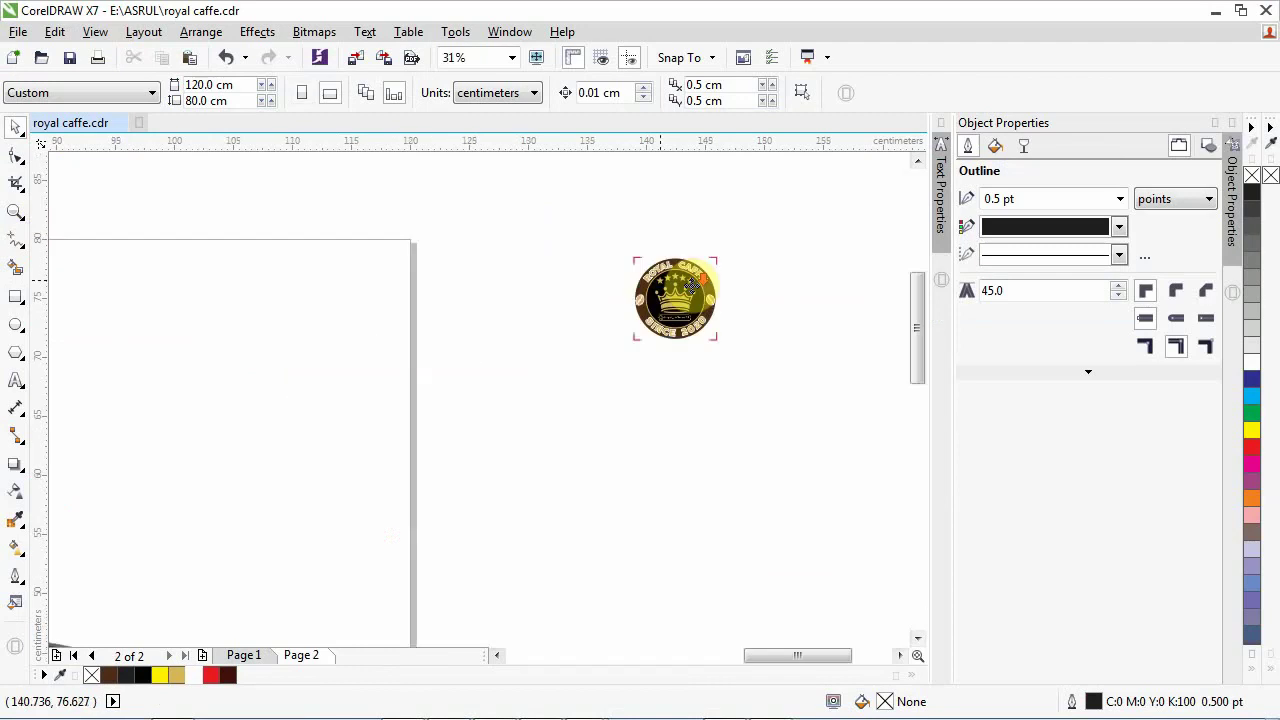
scroll(691, 286, "down", 1)
left_click_drag(691, 286, 249, 505)
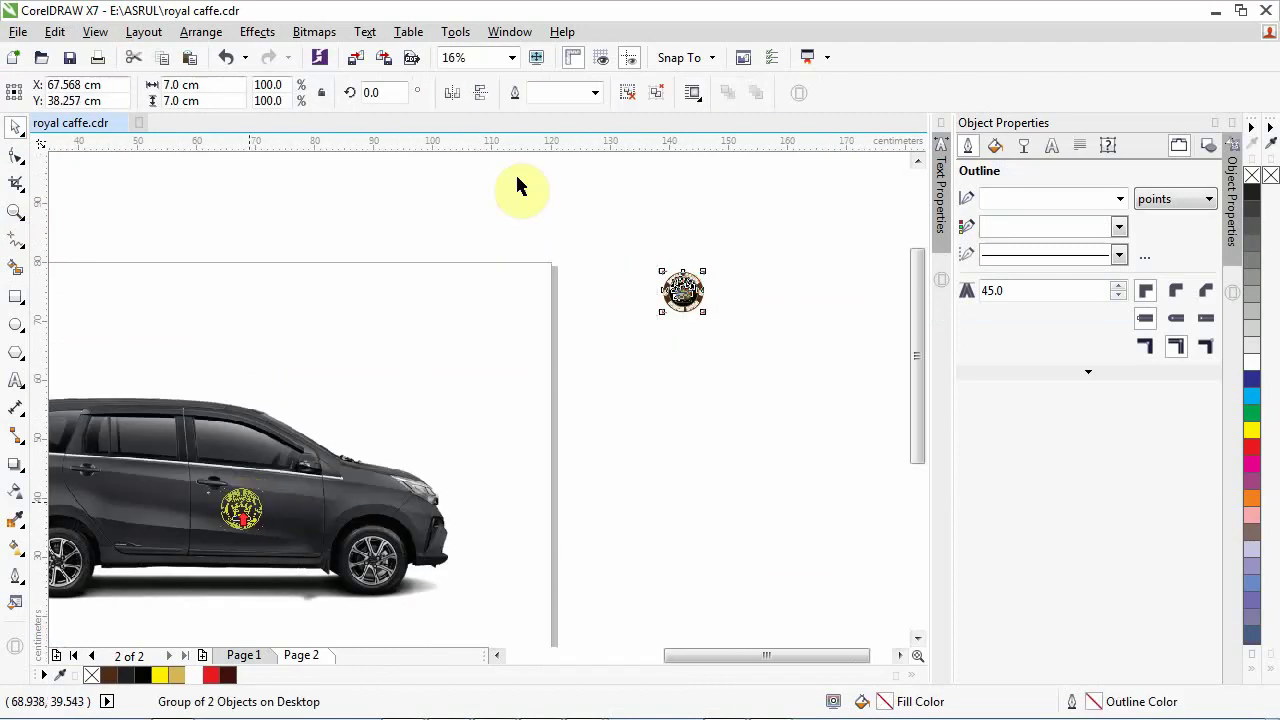
Step: Ungroup the logo on the car door and delete the red crop marks around it
scroll(232, 514, "up", 3)
left_click(631, 92)
left_click(628, 241)
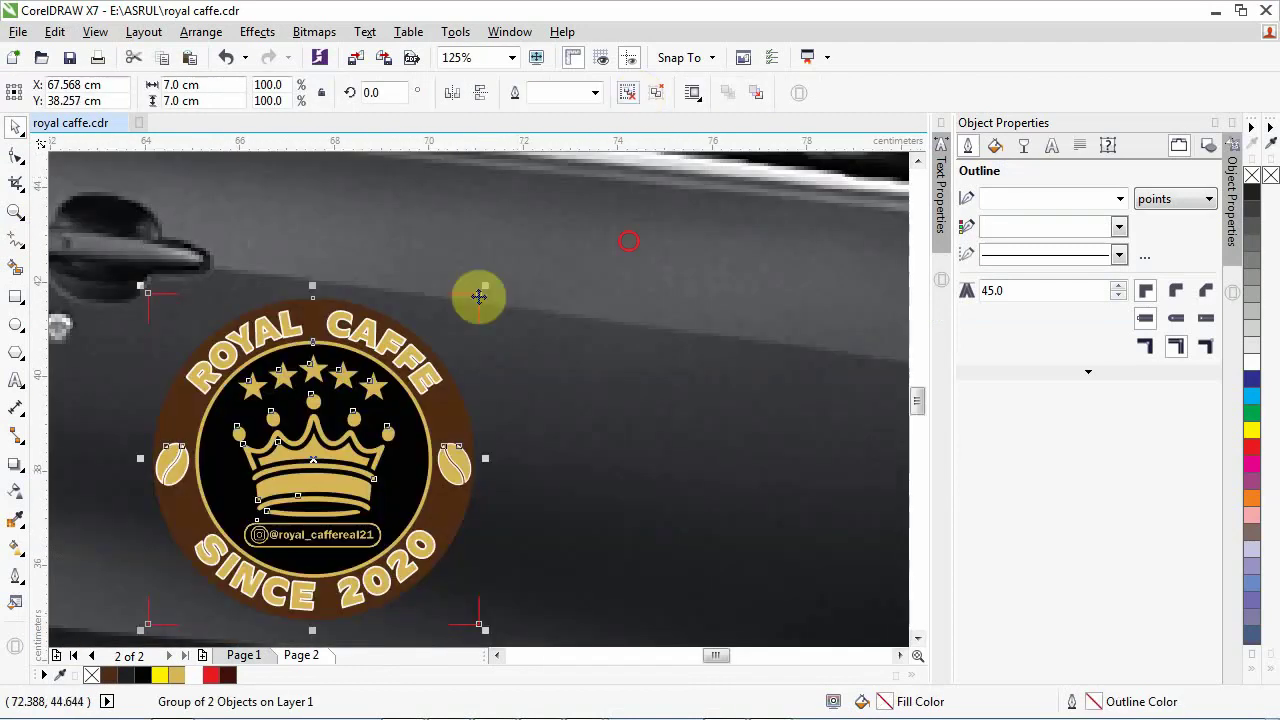
left_click(478, 294)
left_click(478, 294)
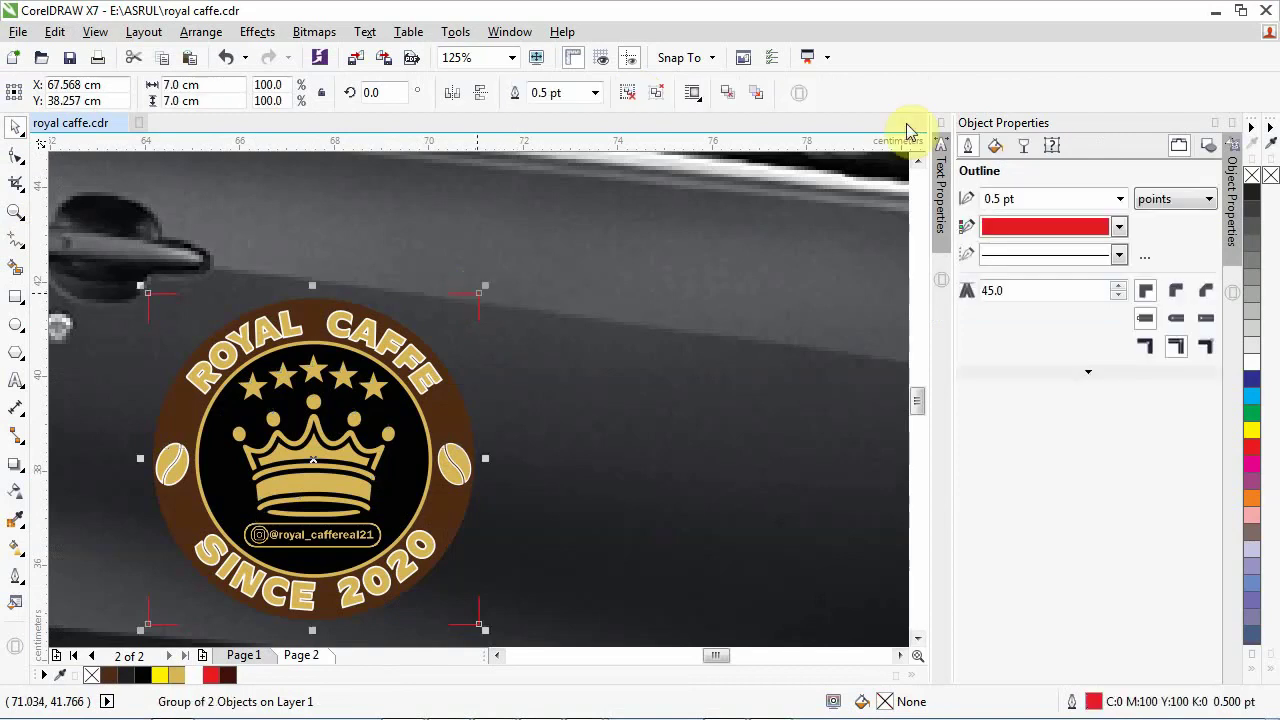
left_click(470, 348)
scroll(468, 340, "down", 2)
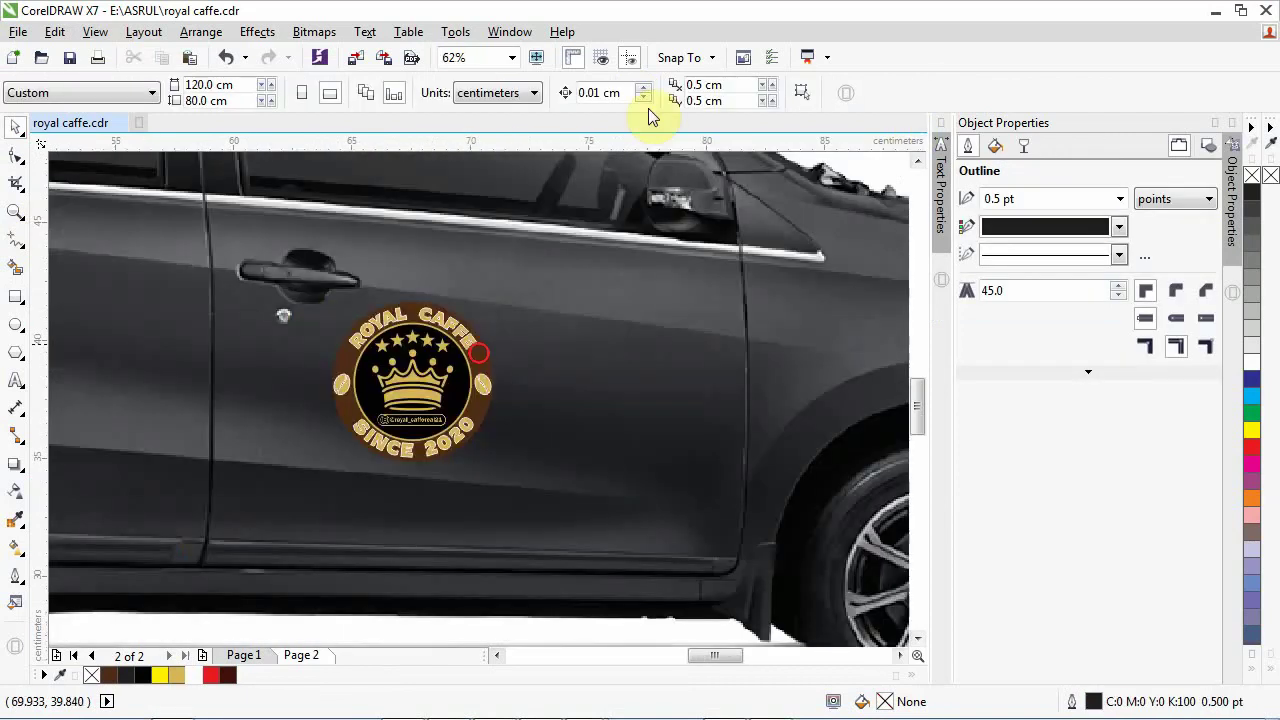
Step: Ungroup the remaining logo artwork and fill its outer ring and curved text with dark maroon R64 G17 B13
key("Tab")
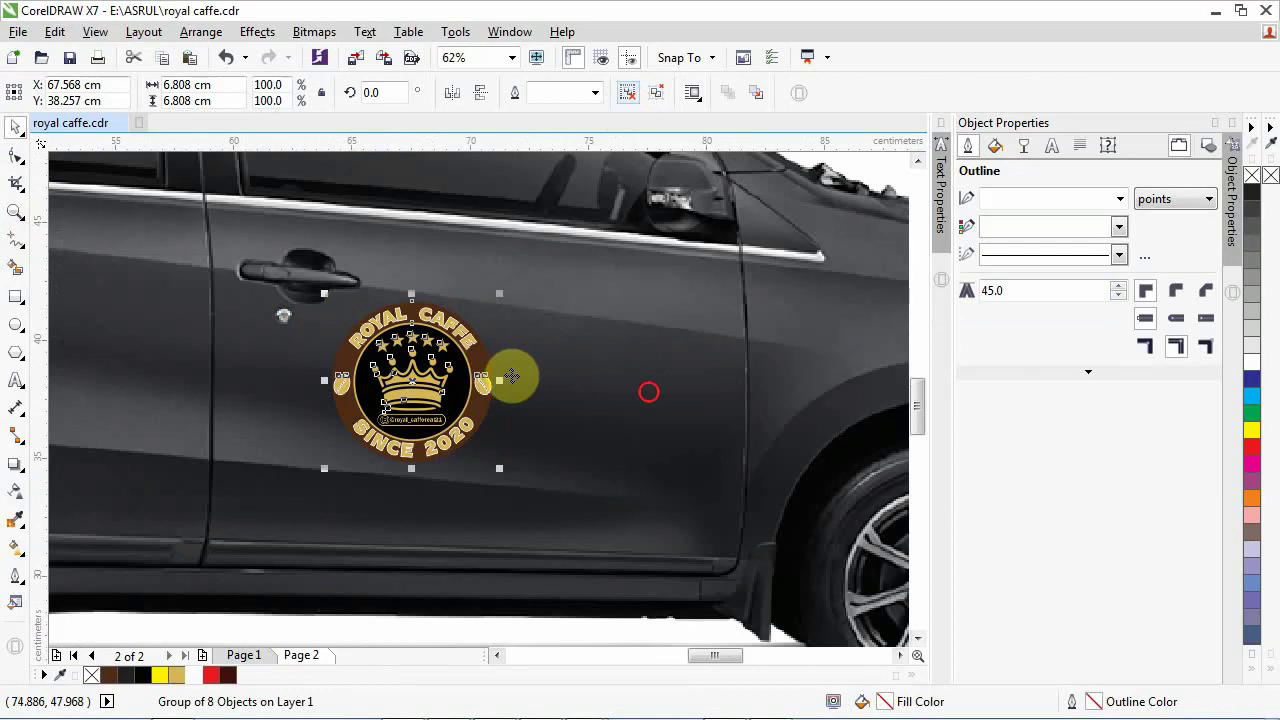
key("Tab")
left_click(479, 368)
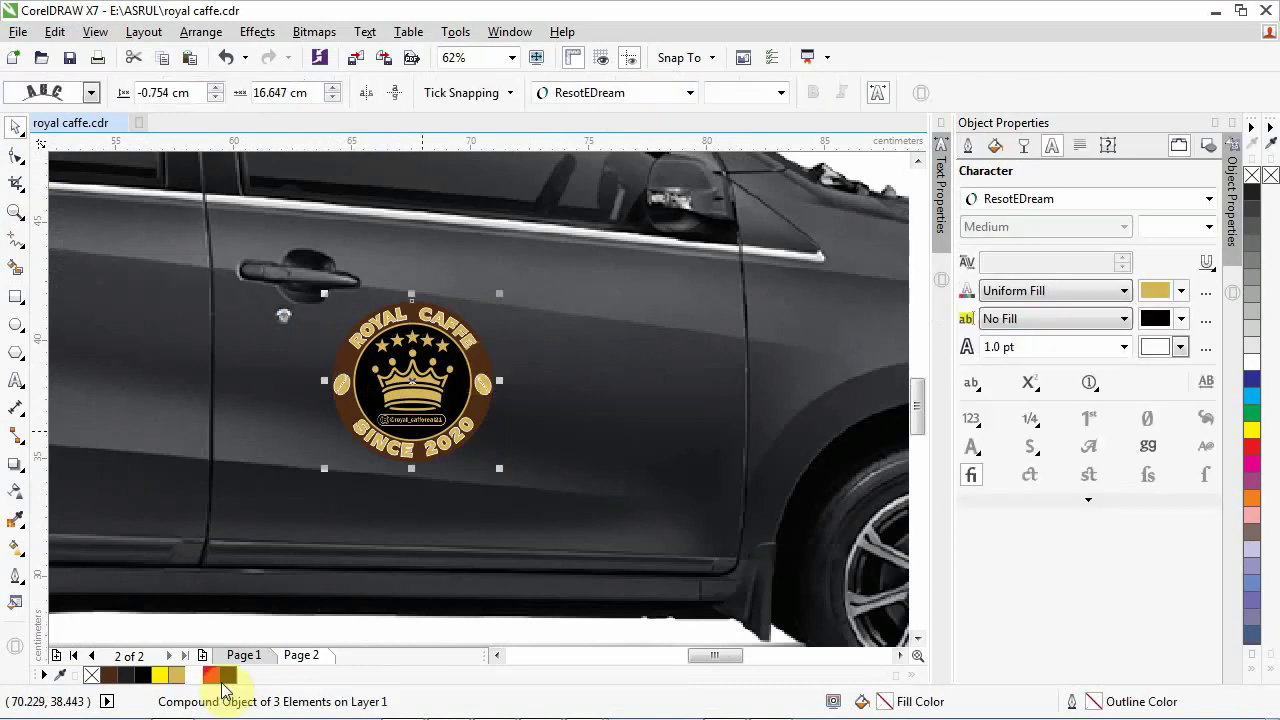
left_click_drag(285, 590, 338, 337)
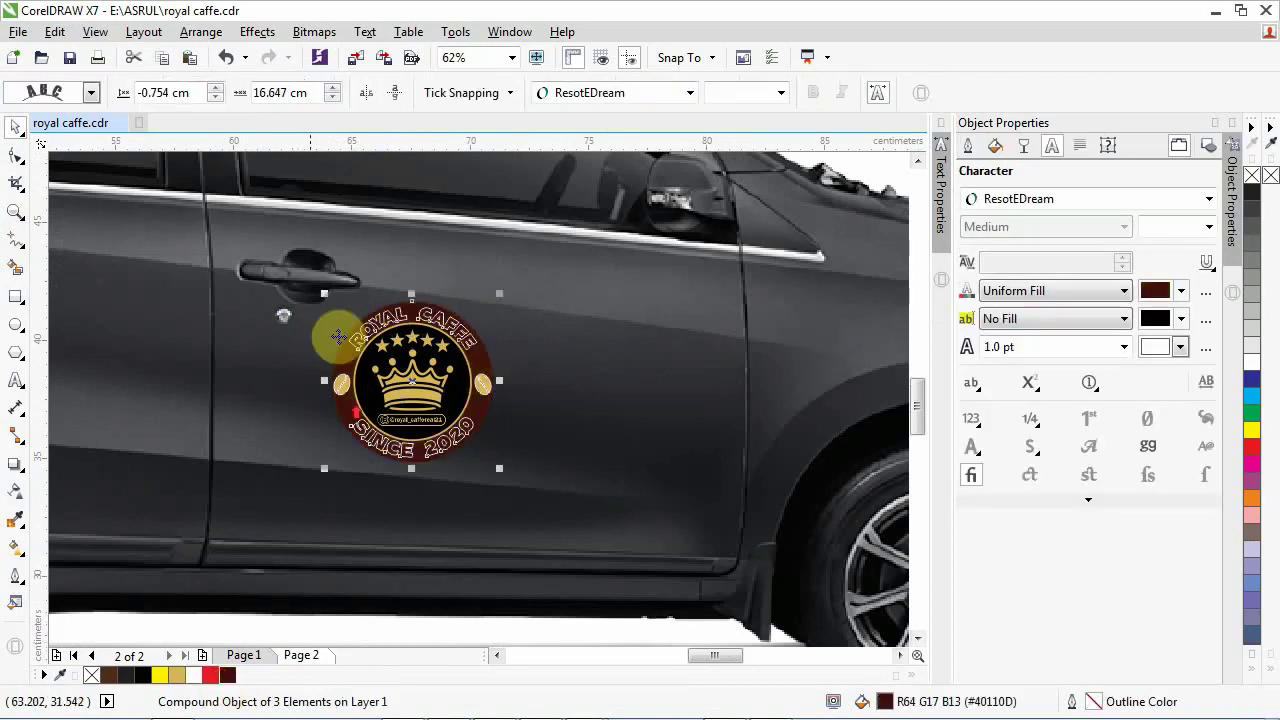
Step: Give the logo's left coffee bean a white fill and a dark maroon R64 G17 B13 outline
scroll(343, 406, "up", 3)
left_click(316, 271)
left_click(198, 675)
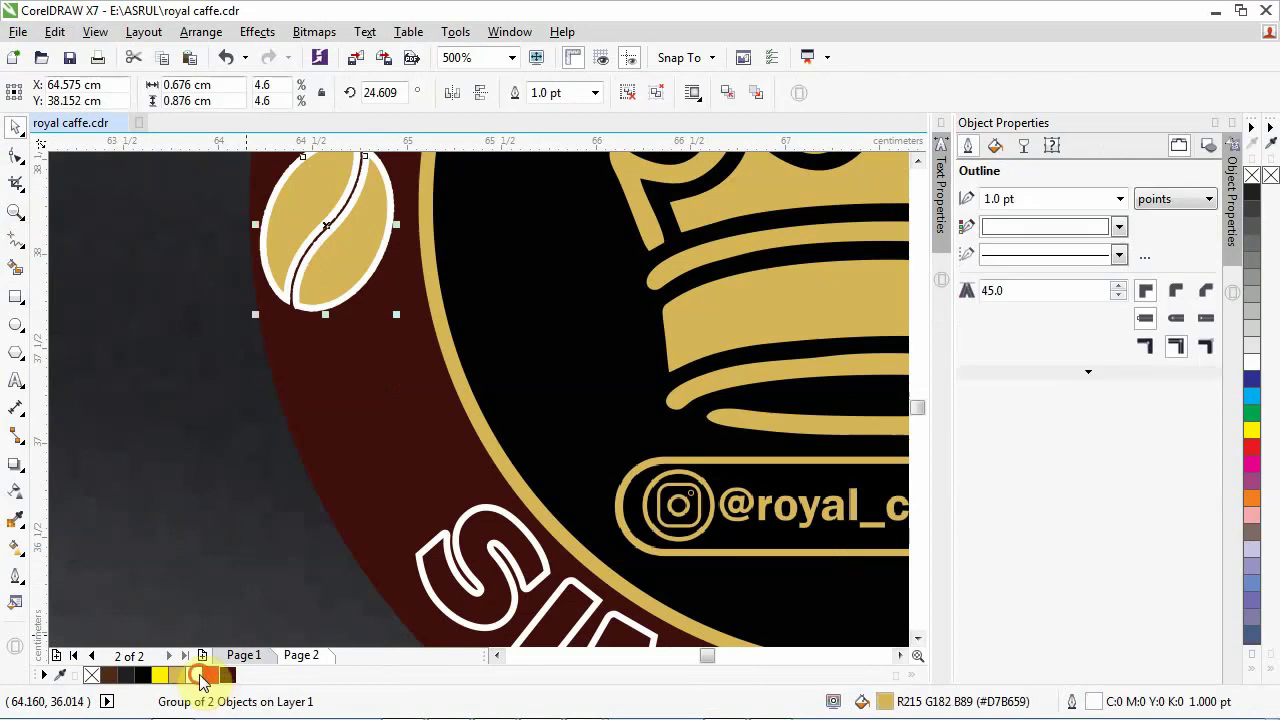
left_click(228, 678)
right_click(228, 677)
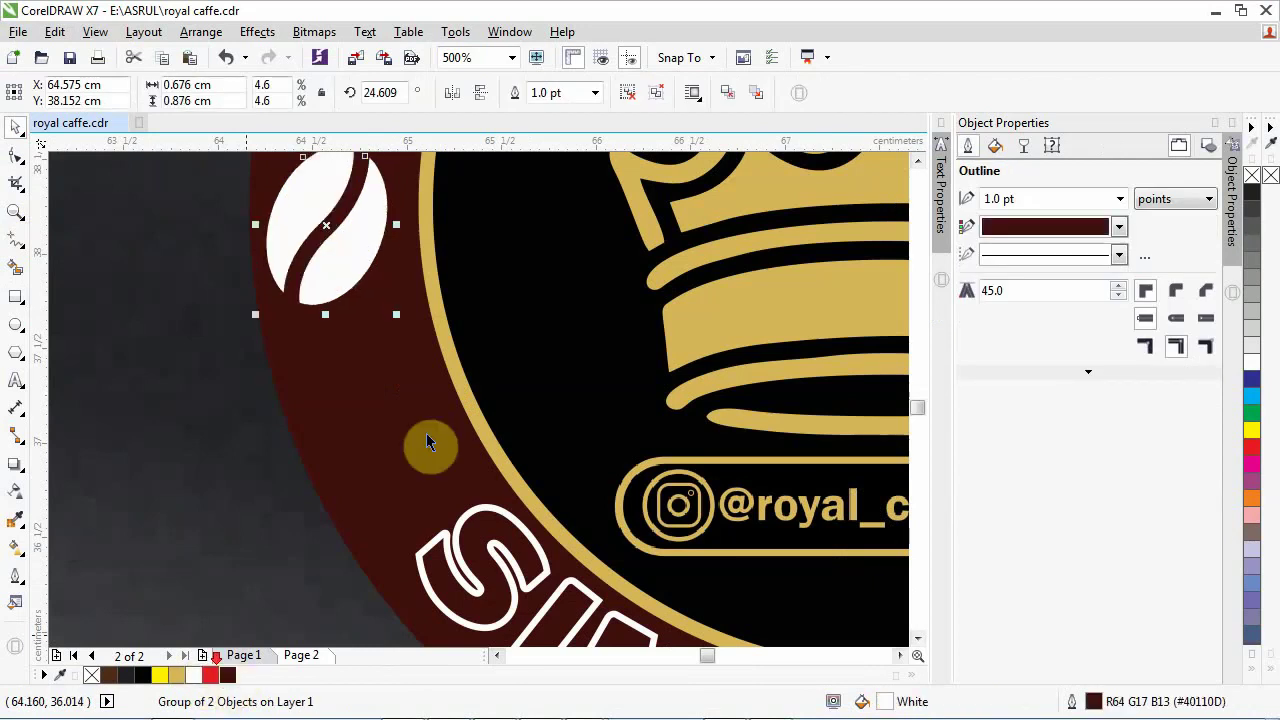
Step: Give the logo's right coffee bean a white fill and a dark maroon outline to match the left bean
scroll(426, 443, "down", 4)
left_click(748, 382)
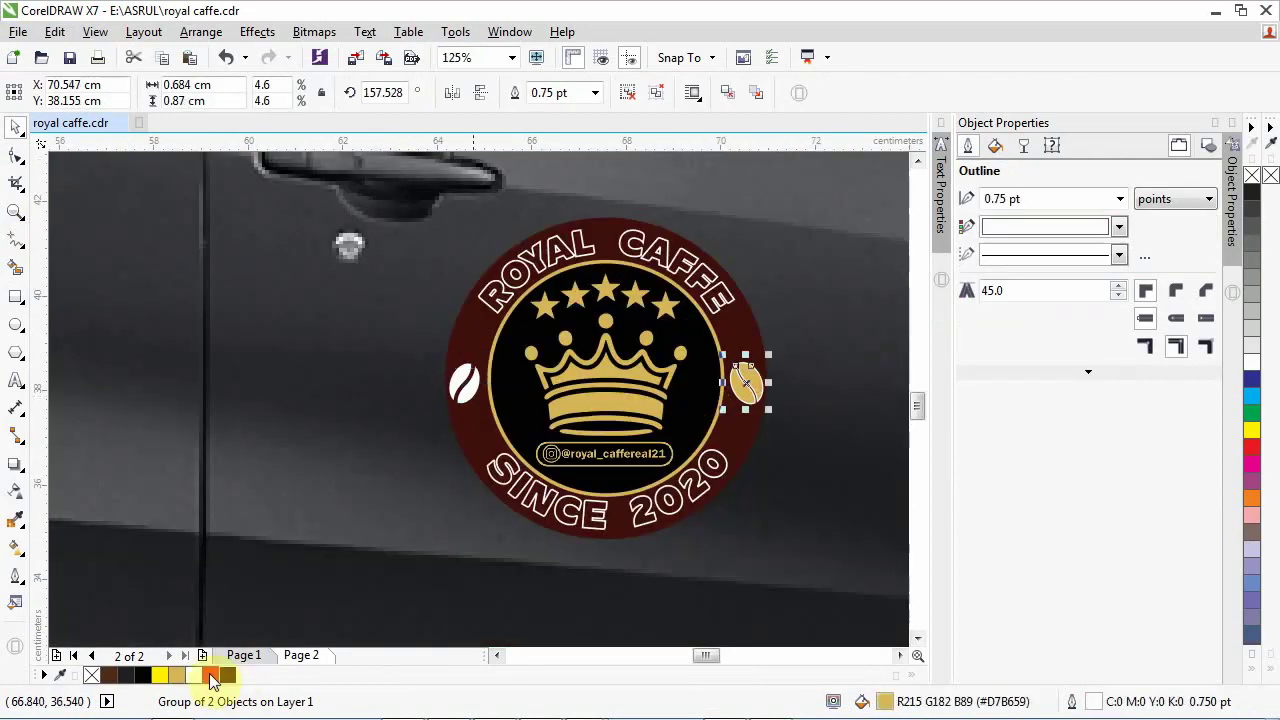
left_click(195, 670)
left_click(384, 613)
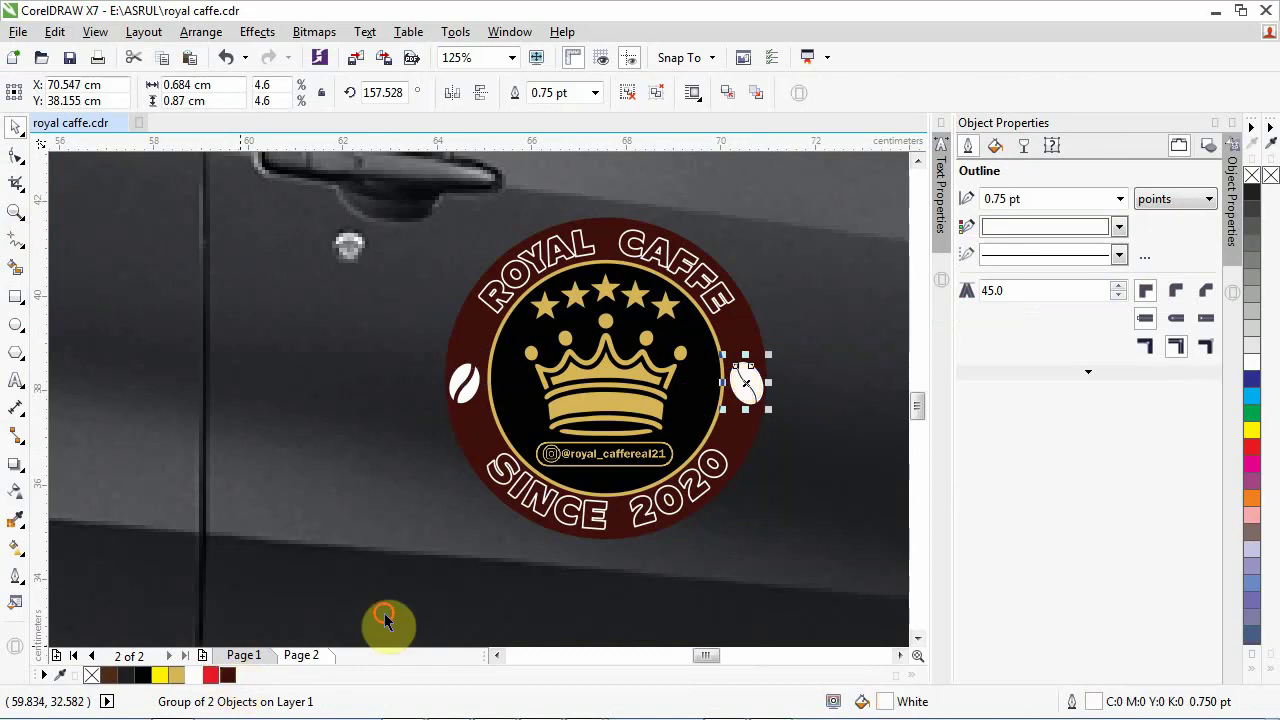
Step: Change the font of the curved ROYAL CAFFE text to Clarendon Blk BT
left_click(527, 497)
left_click(517, 281)
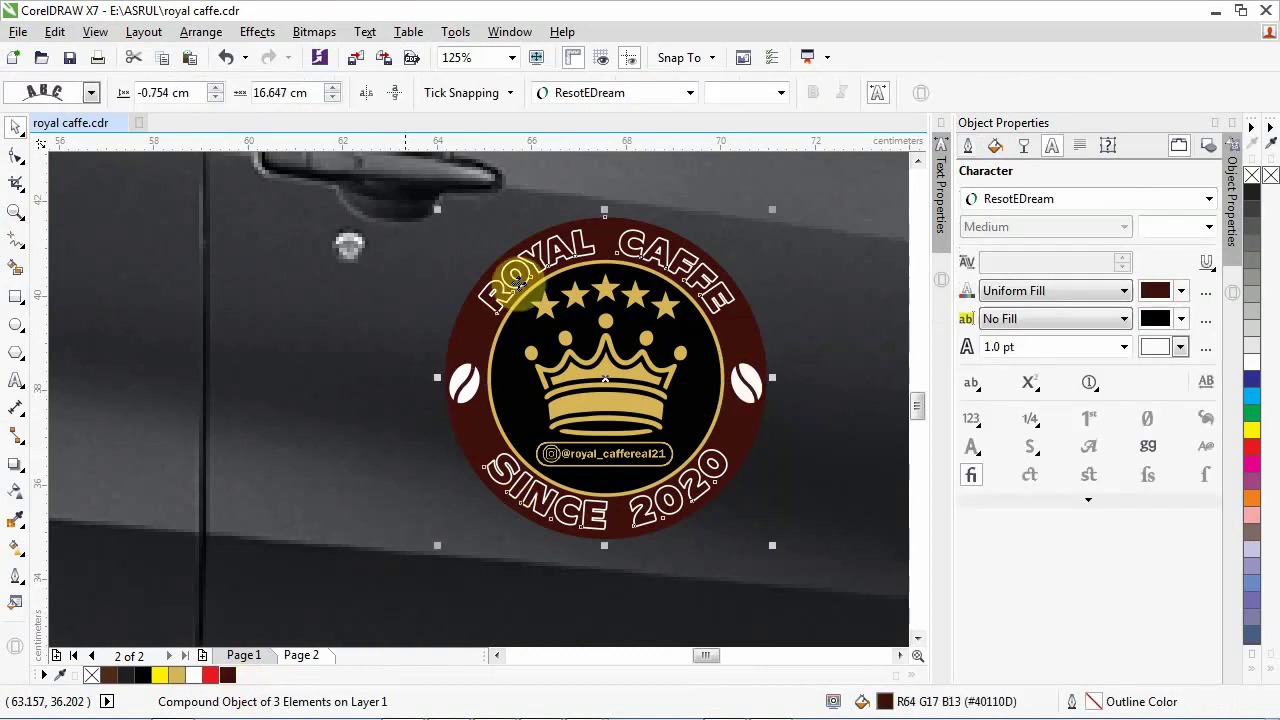
double_click(511, 267)
left_click(19, 129)
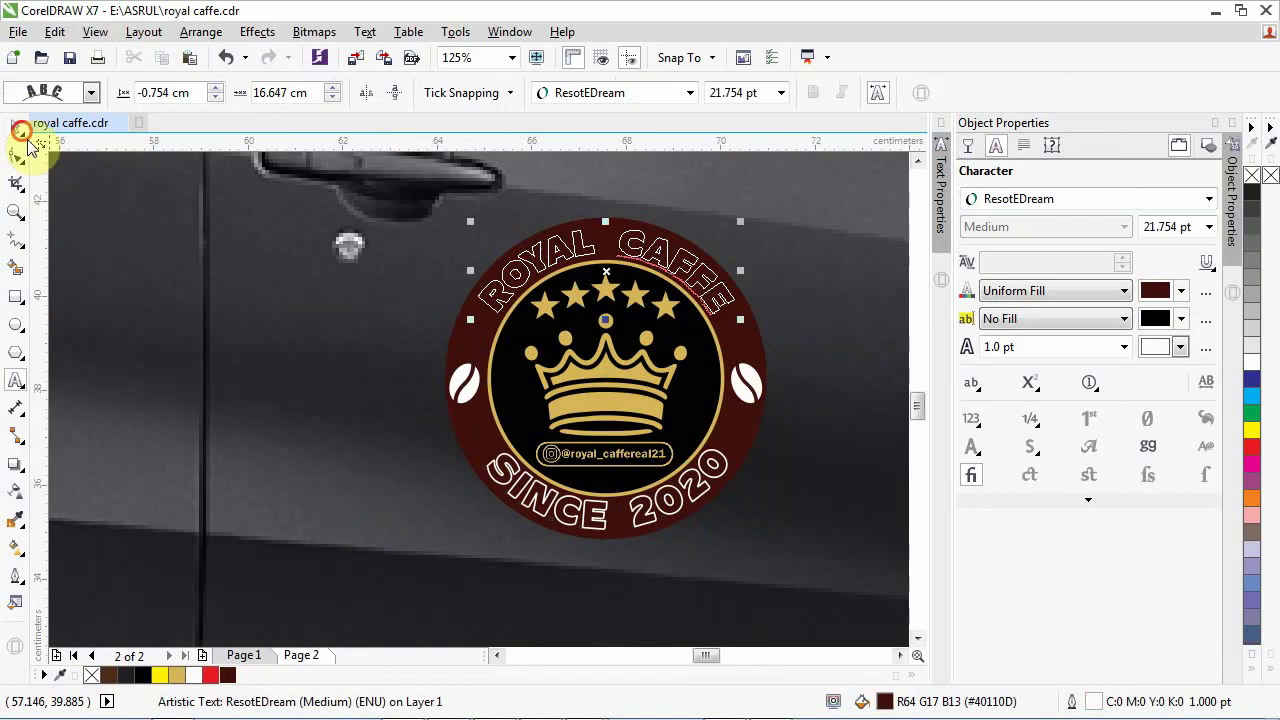
left_click(570, 88)
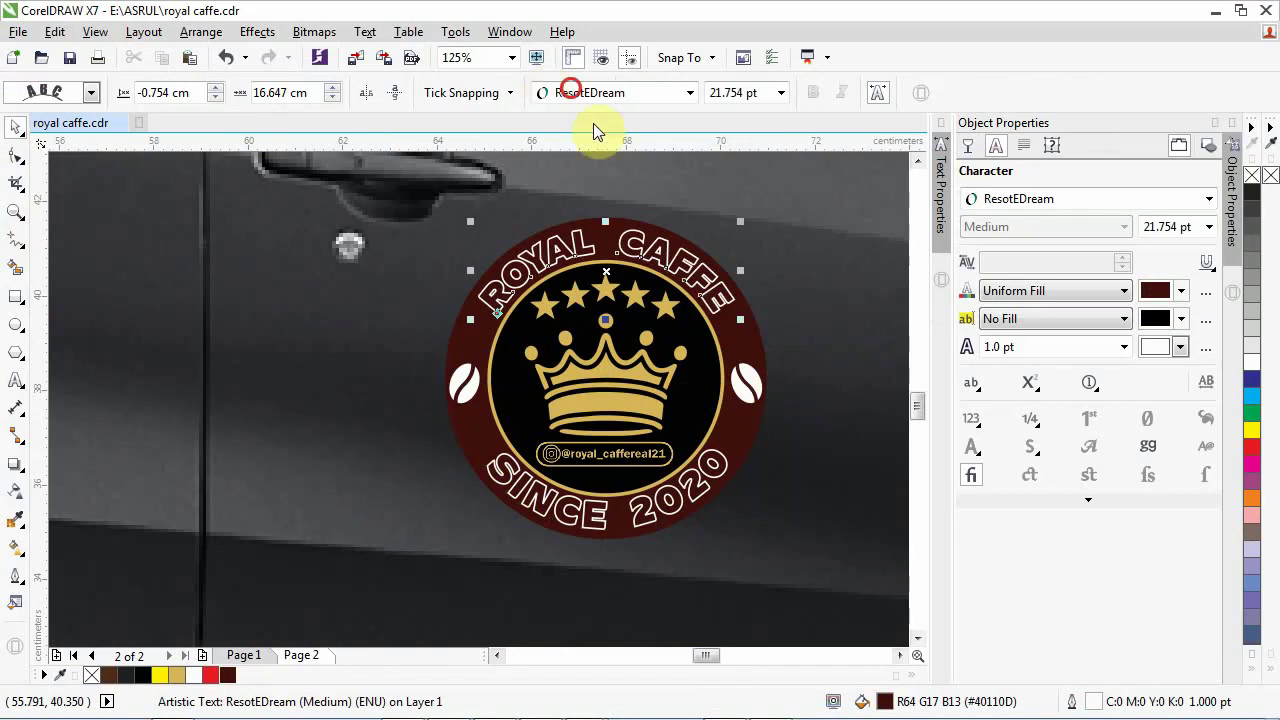
left_click(595, 168)
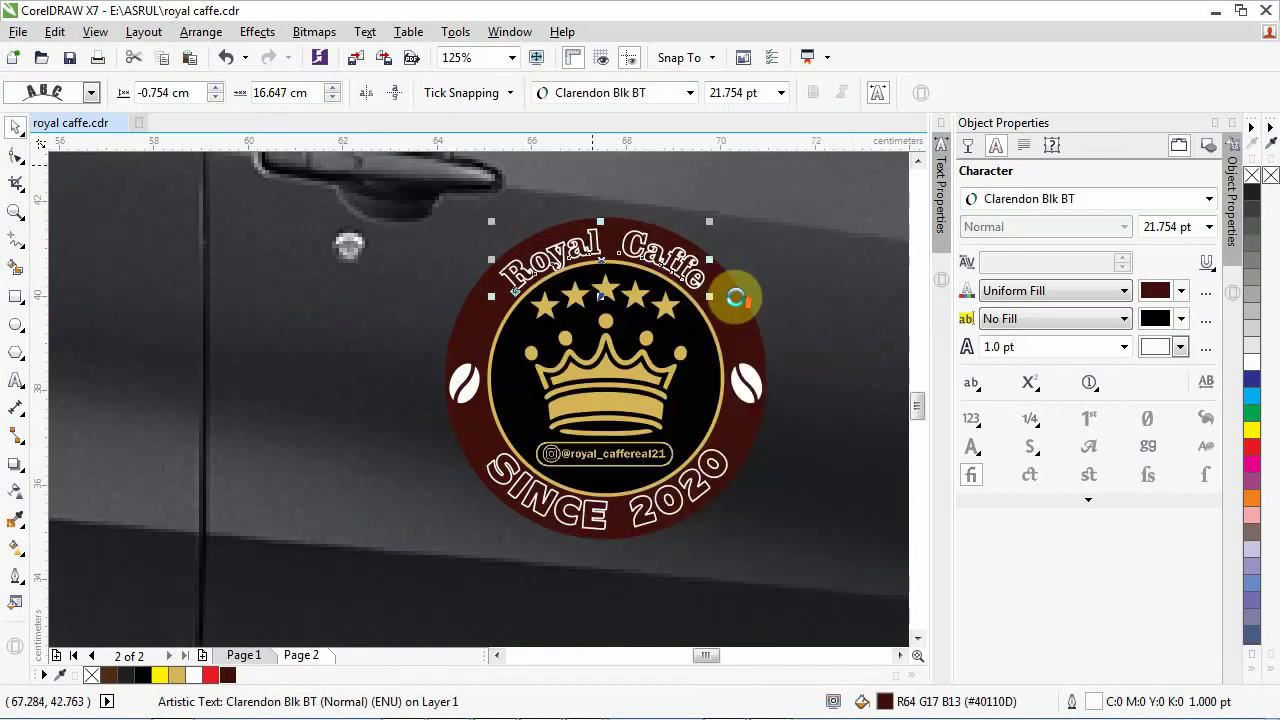
Step: Widen the letter spacing of the curved Royal Caffe text so it spreads further around the ring
scroll(735, 297, "up", 2)
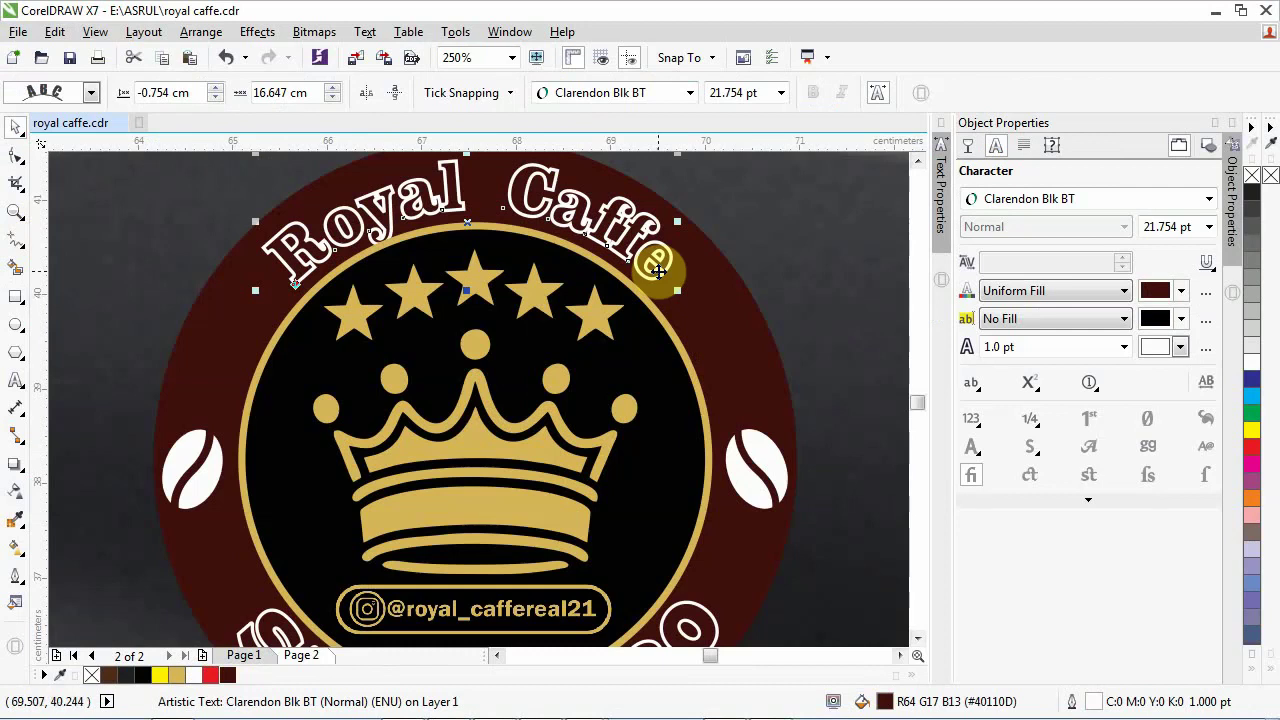
left_click(15, 160)
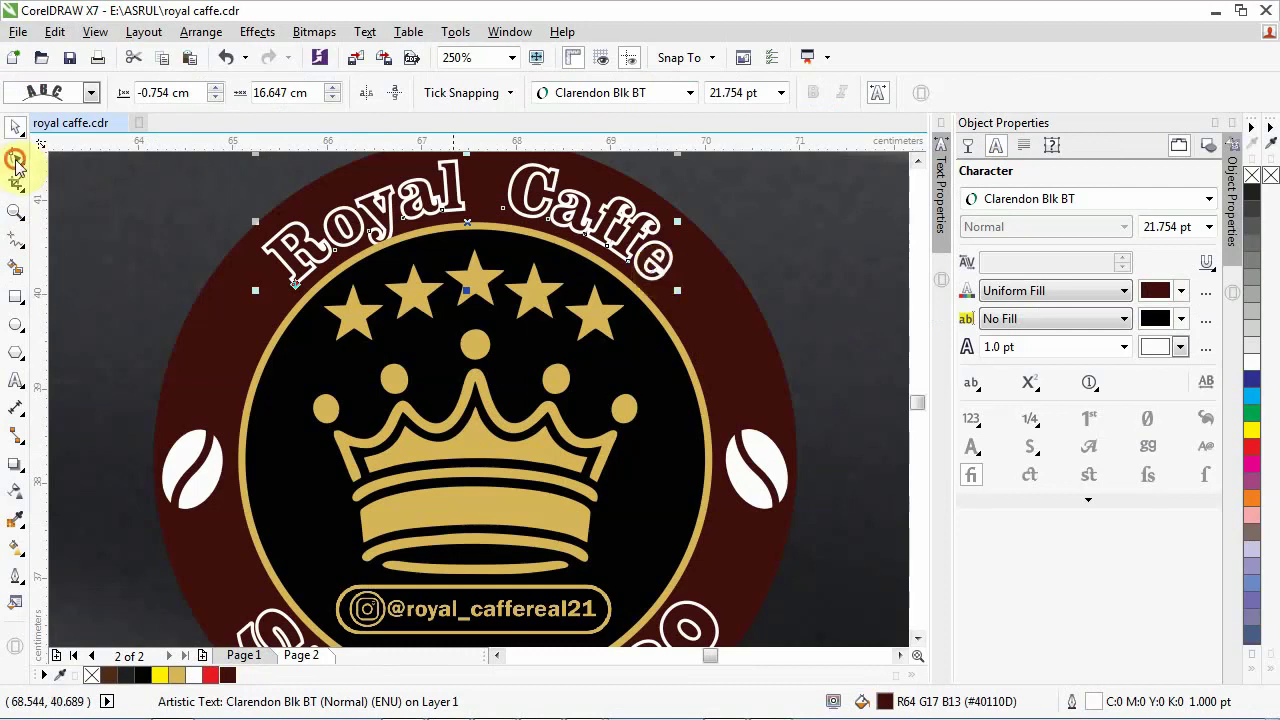
left_click(274, 306)
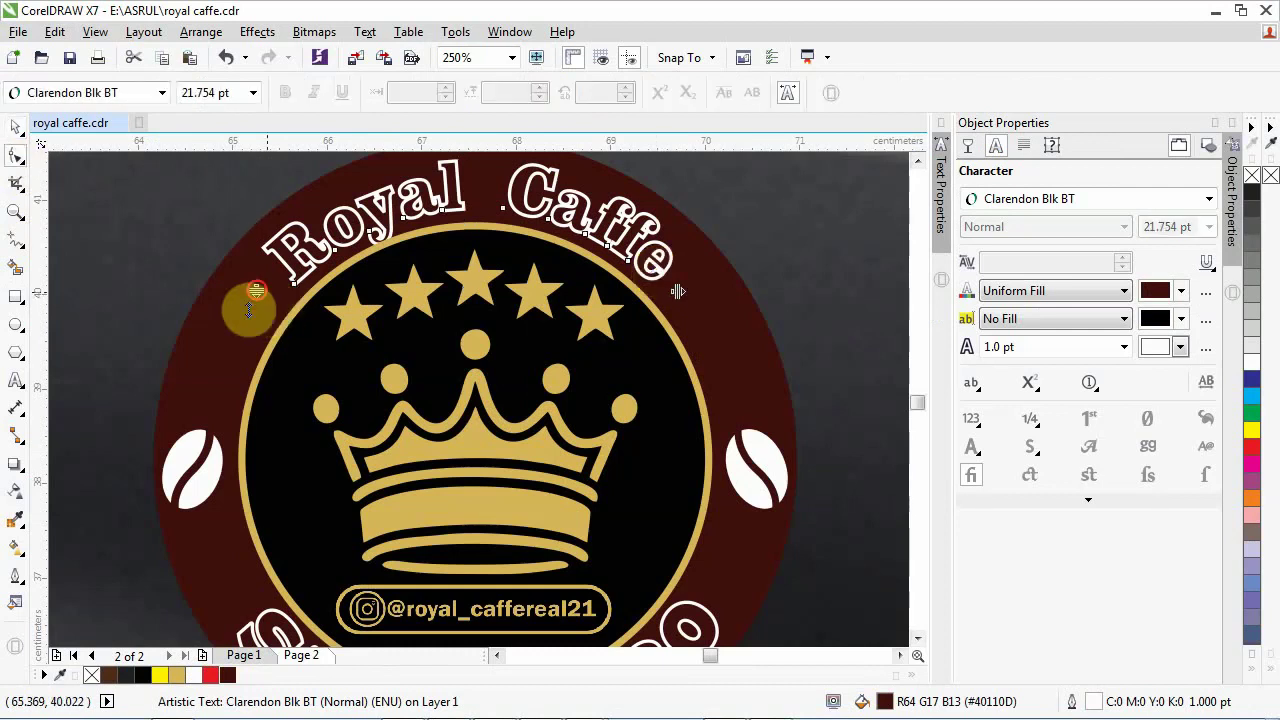
left_click(615, 320)
left_click(677, 290)
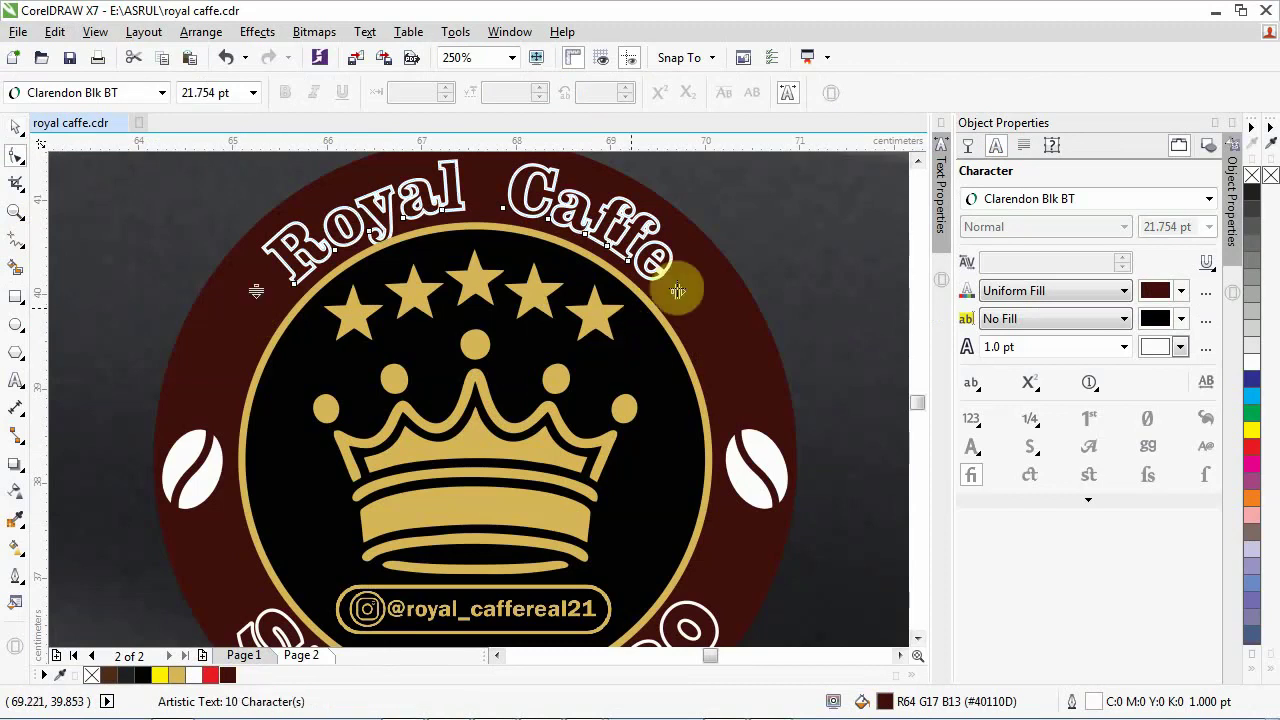
left_click_drag(677, 290, 779, 335)
left_click(700, 309)
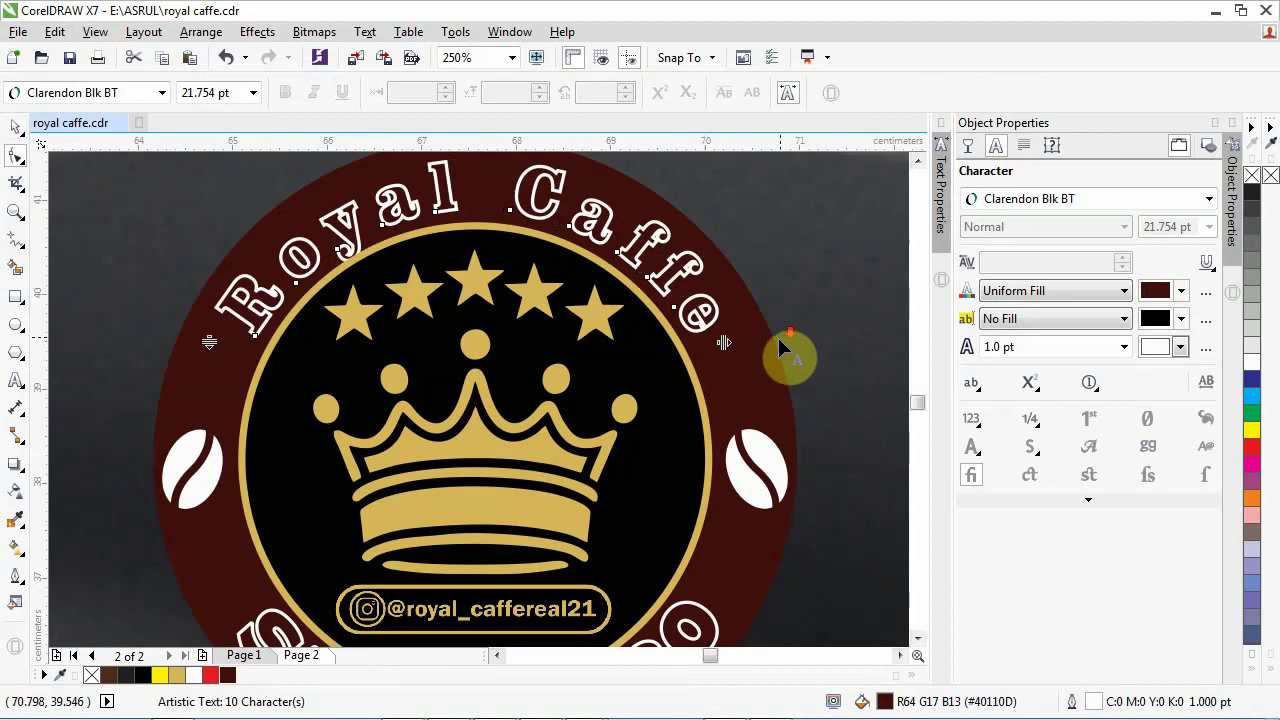
scroll(777, 335, "down", 2)
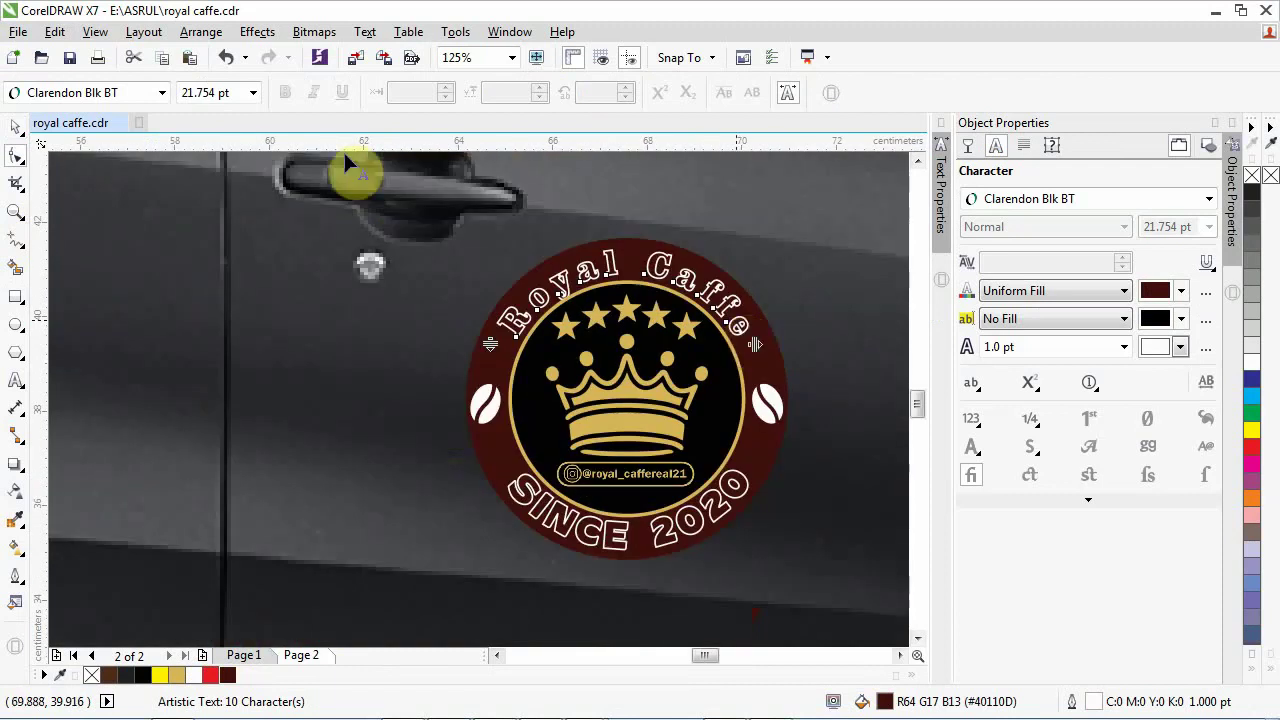
Step: Try a white fill on the curved Royal Caffe text, and undo it
left_click(16, 121)
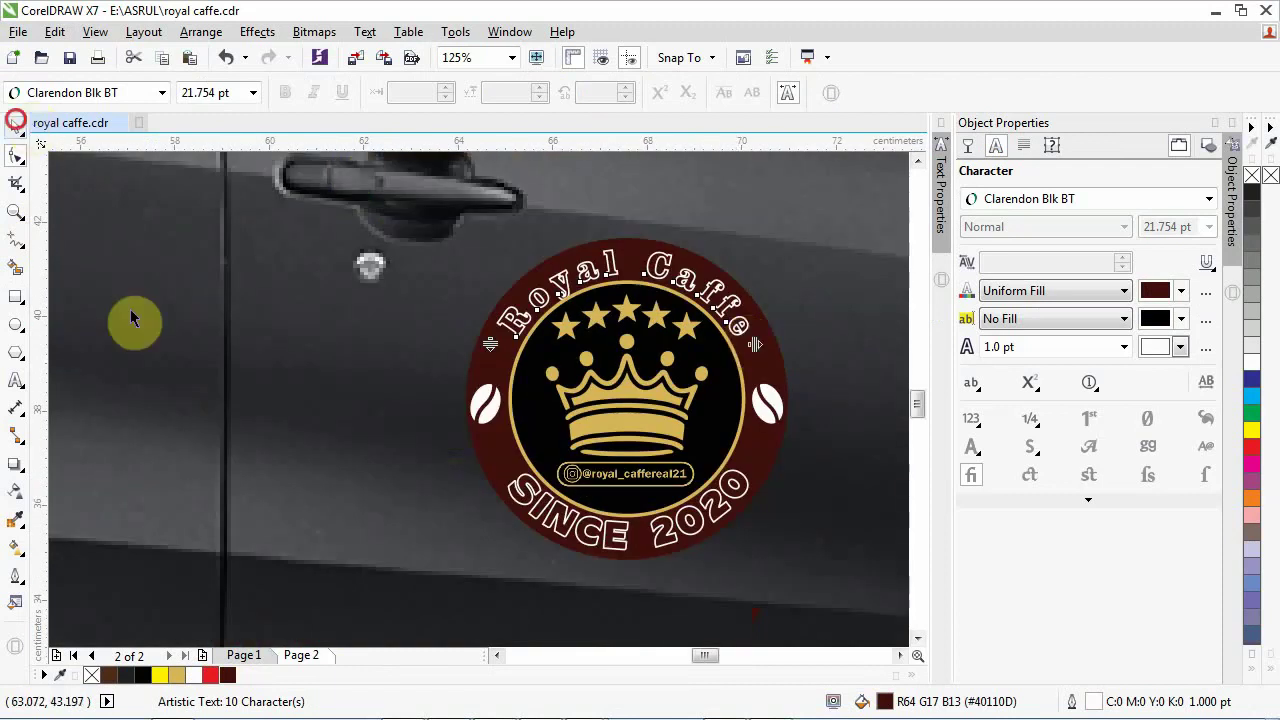
left_click(190, 675)
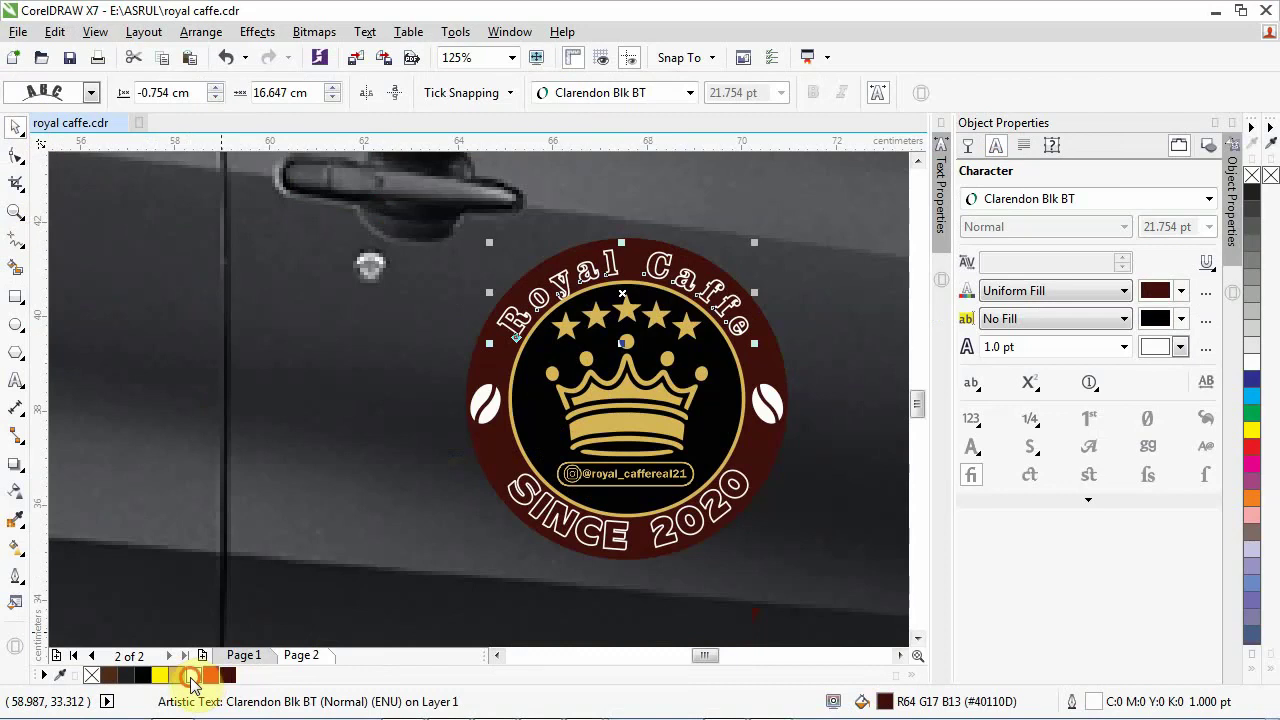
left_click_drag(190, 675, 585, 325)
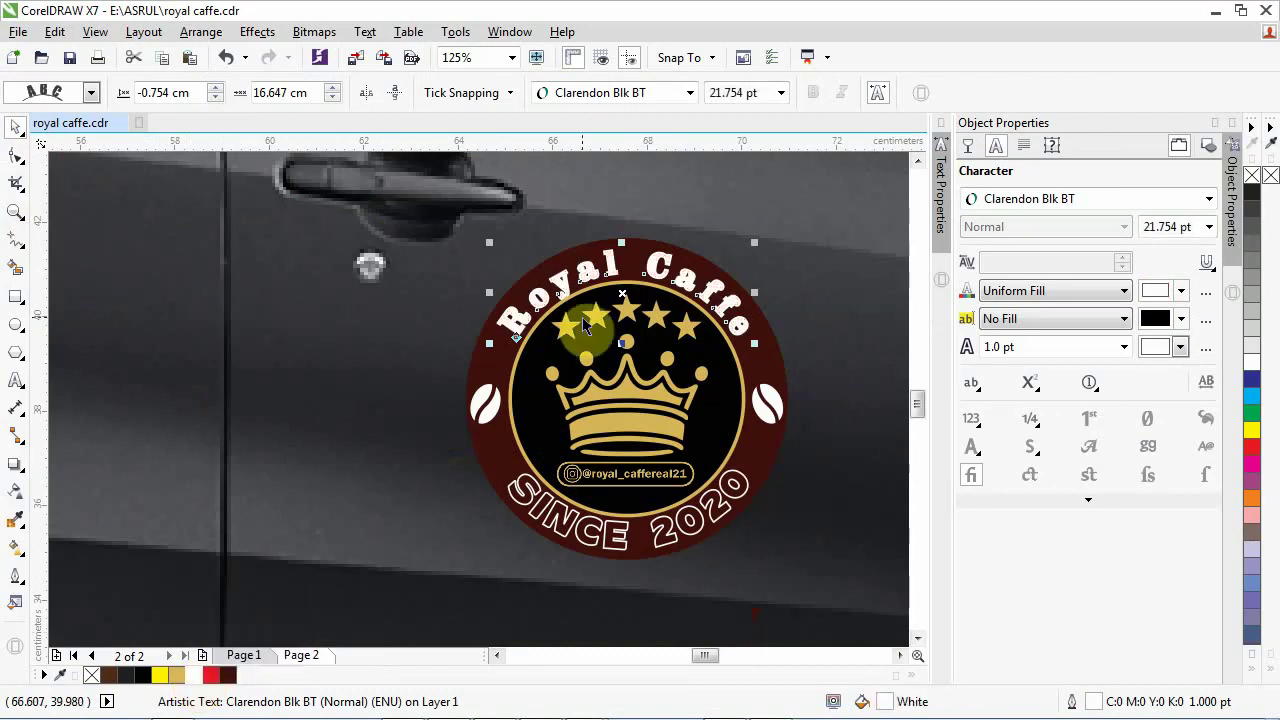
key("ctrl+z")
Step: Change the font of the curved SINCE 2020 text to Clarendon Blk BT
left_click(531, 502)
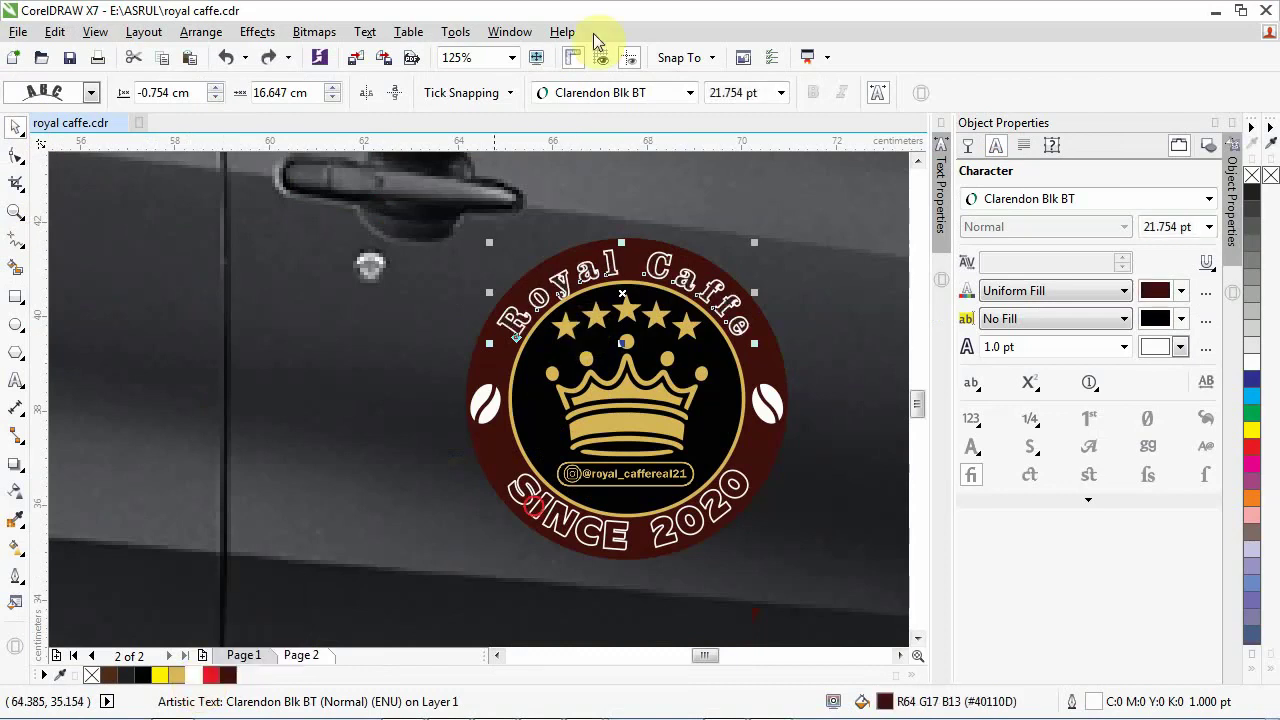
left_click(615, 94)
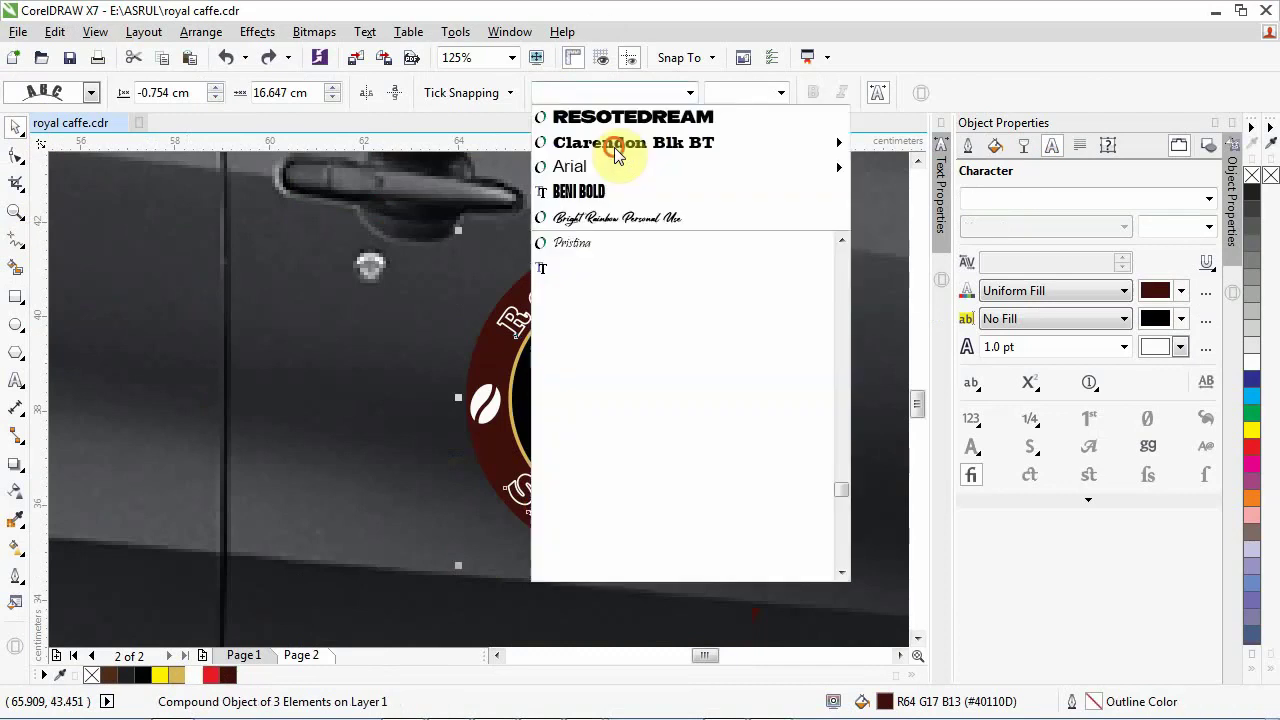
left_click(617, 145)
scroll(755, 522, "up", 1)
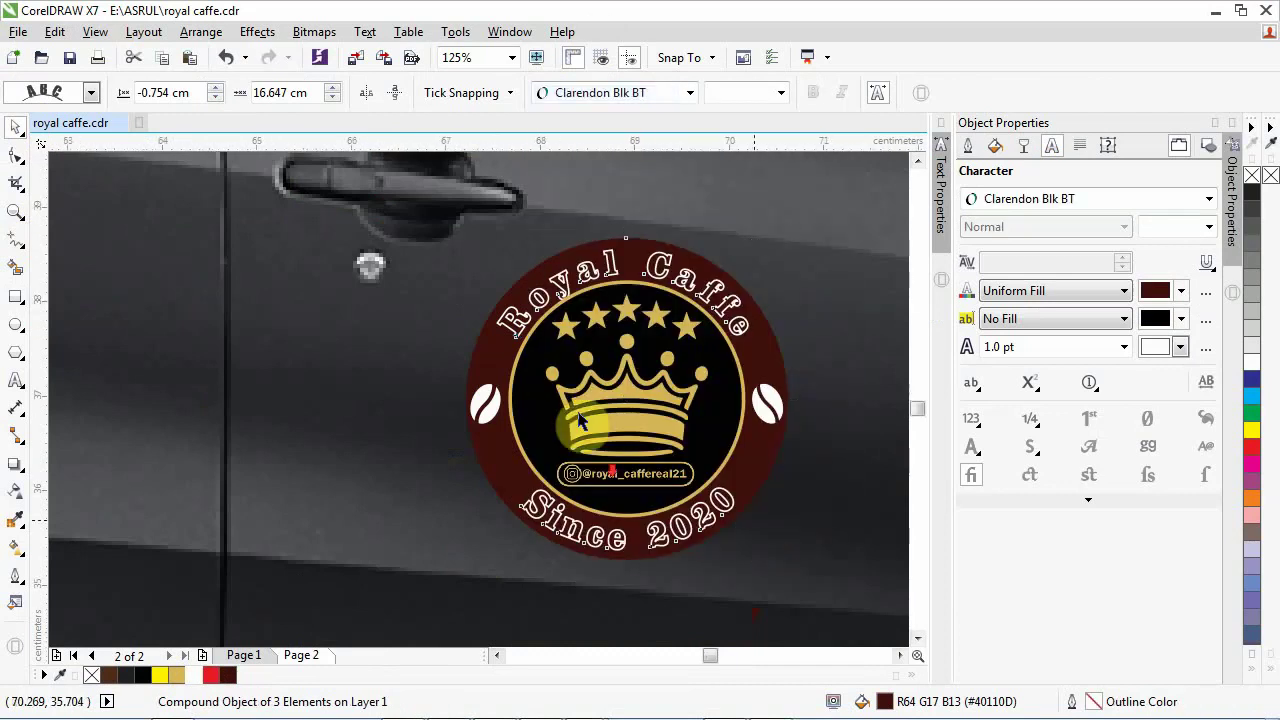
scroll(601, 474, "down", 1)
left_click(766, 384)
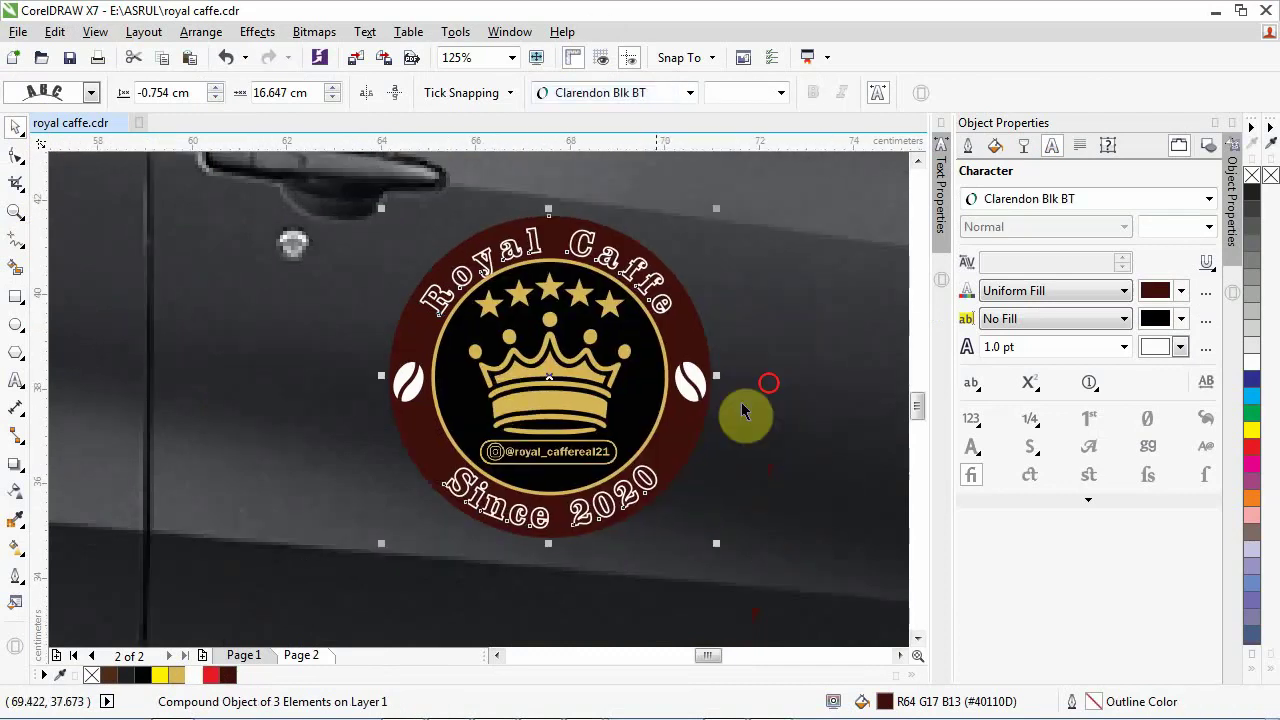
Step: Fill the logo's inner circle behind the crown with dark maroon R64 G17 B13
left_click(636, 424)
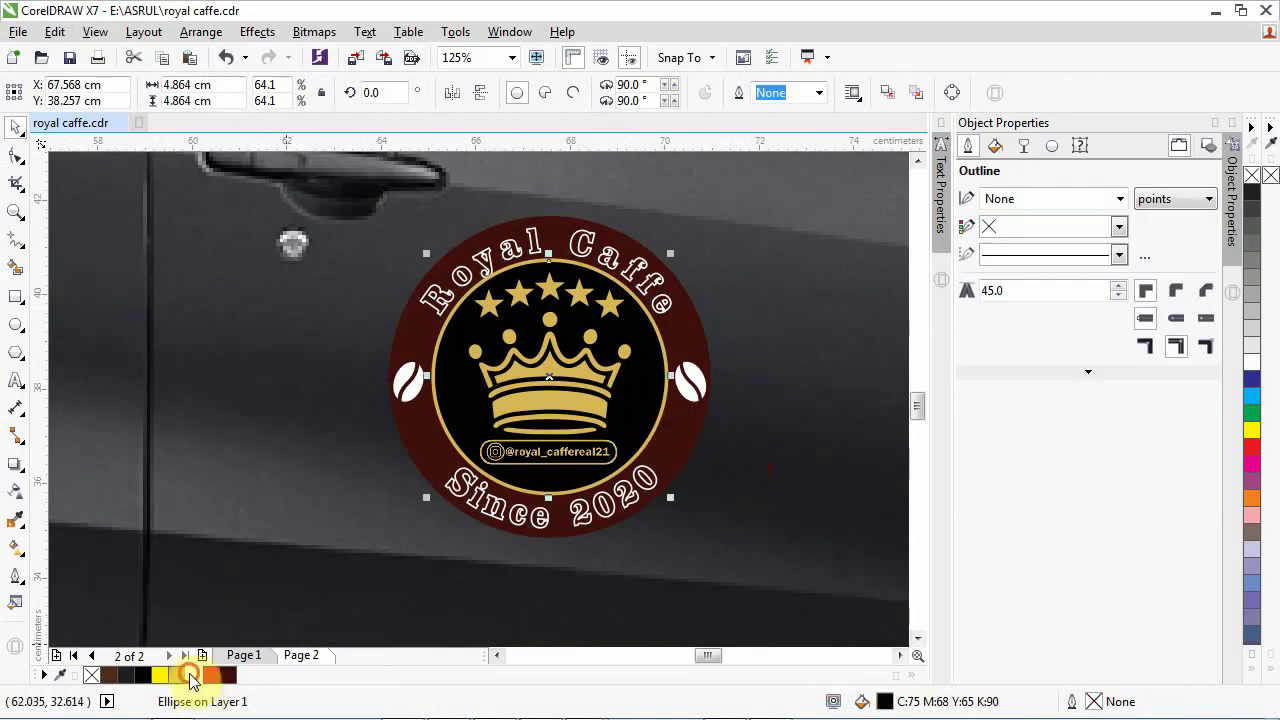
left_click(193, 676)
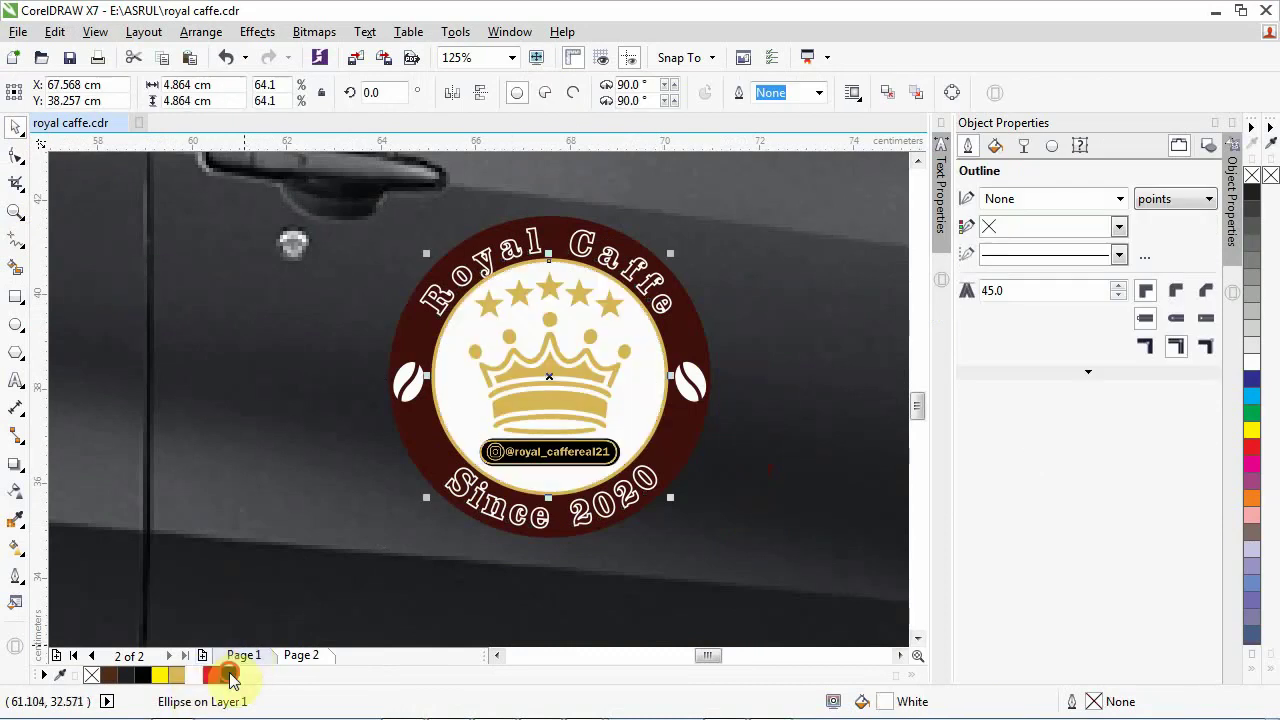
left_click_drag(230, 678, 450, 444)
Step: Try a white hairline outline on the gold ring around the crown, and undo it
left_click(450, 444)
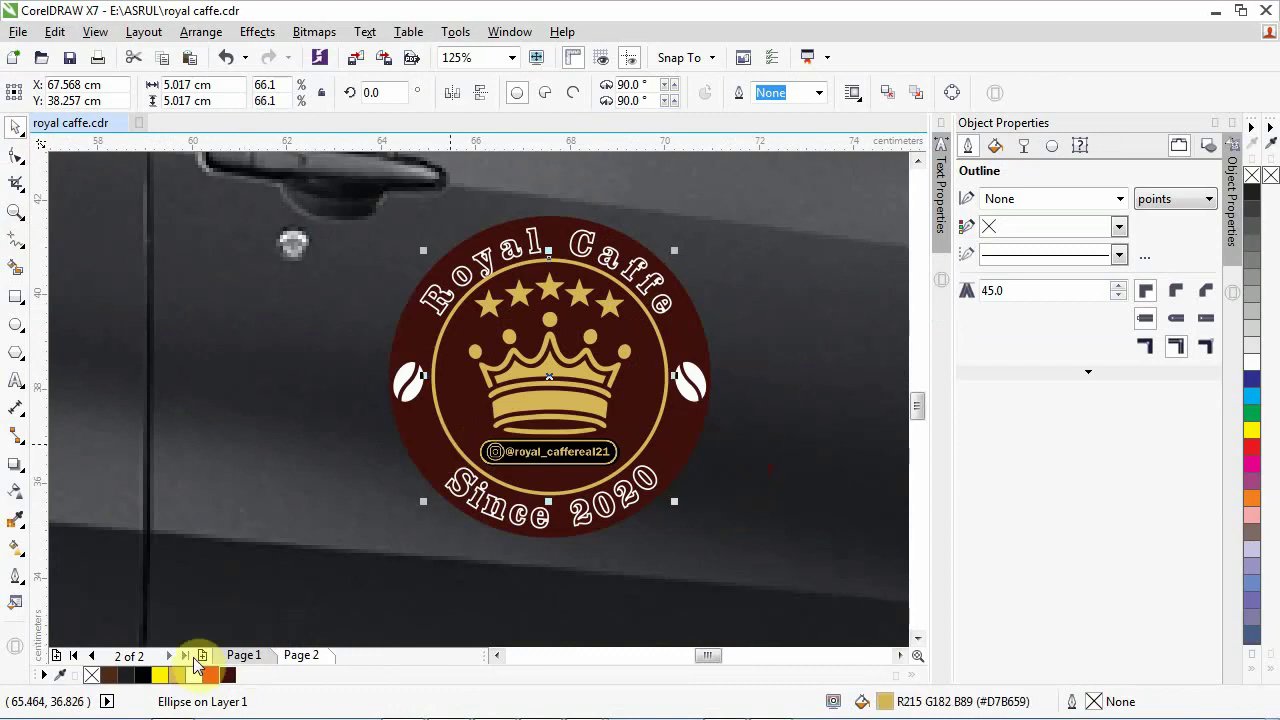
left_click(197, 674)
right_click(199, 677)
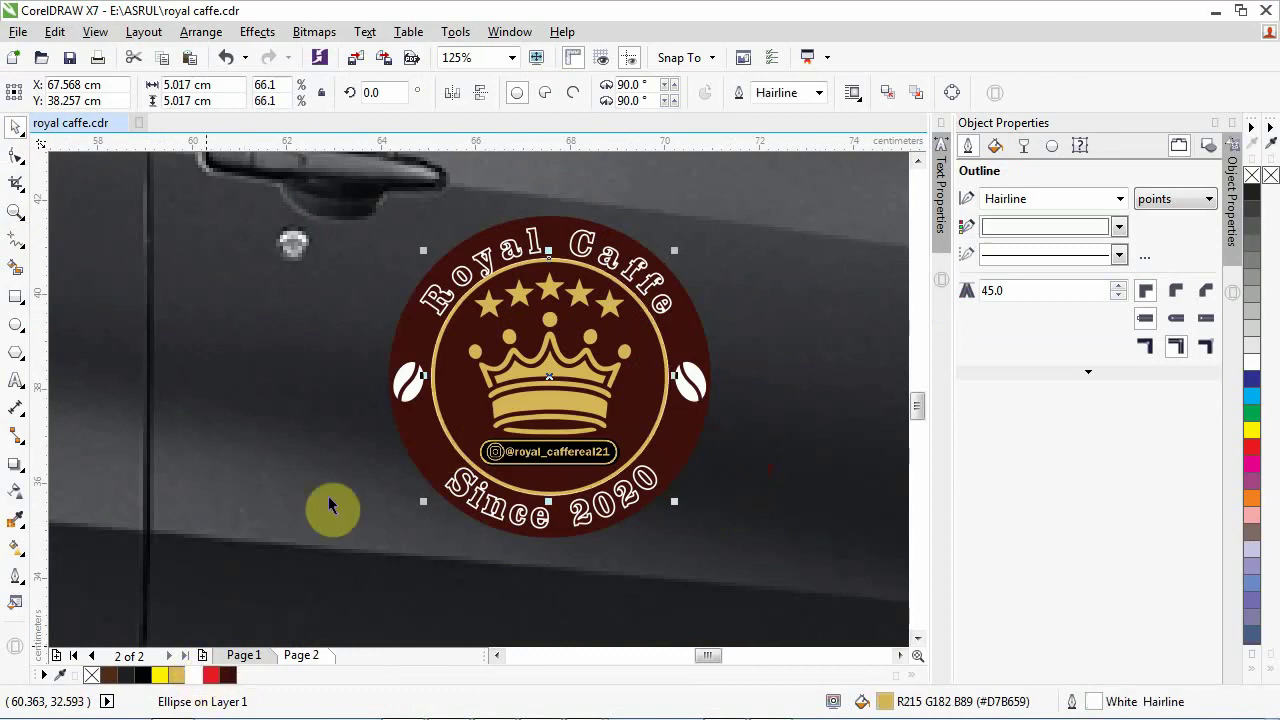
left_click(372, 467)
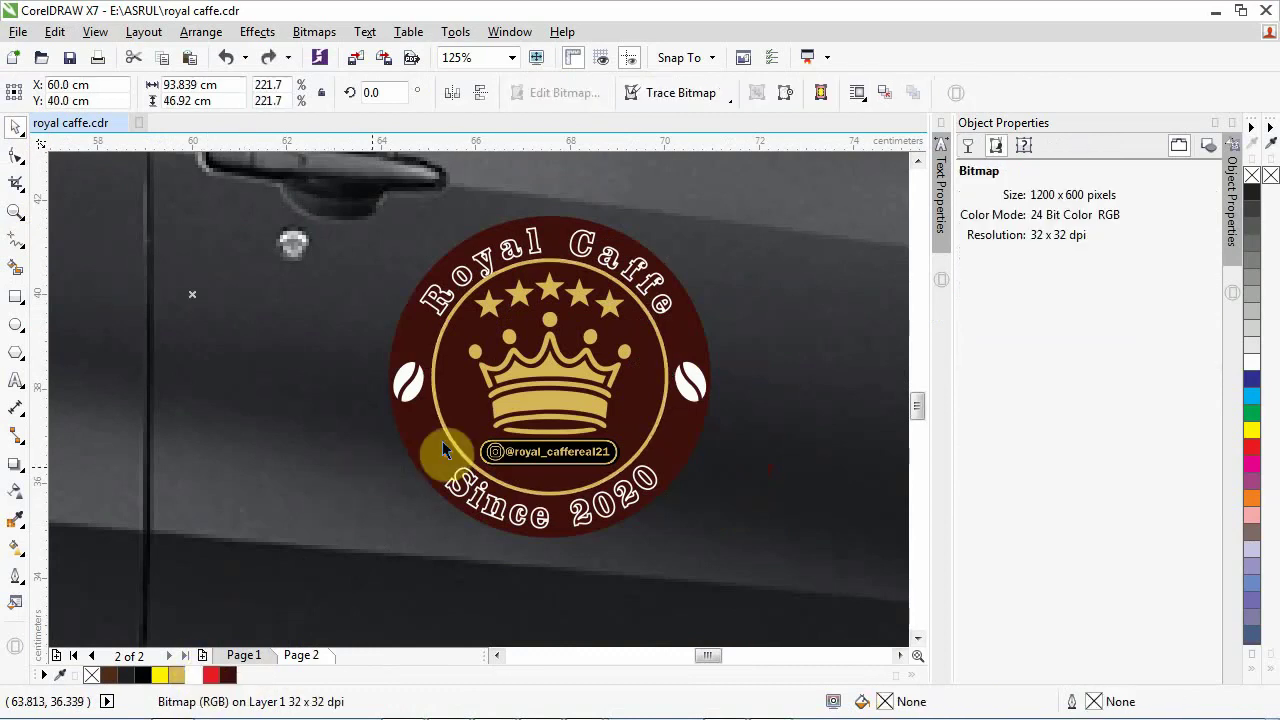
scroll(497, 415, "up", 3)
left_click(497, 415)
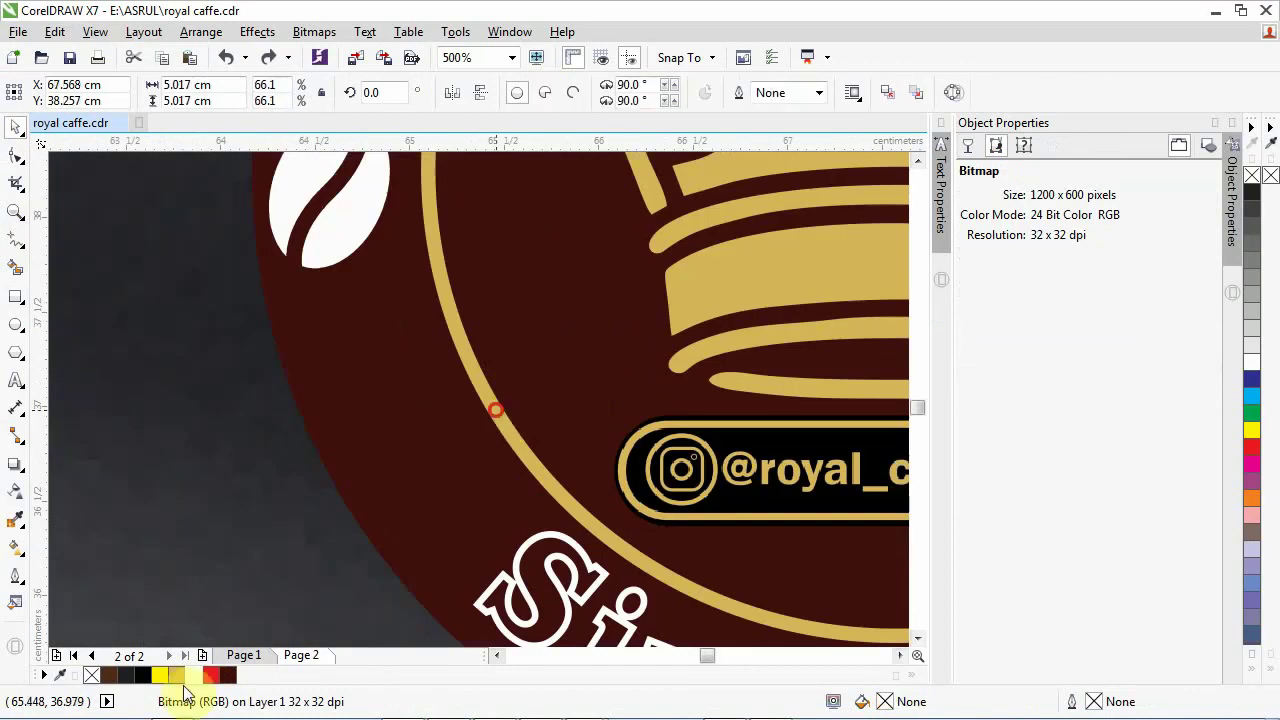
left_click(197, 672)
right_click(197, 668)
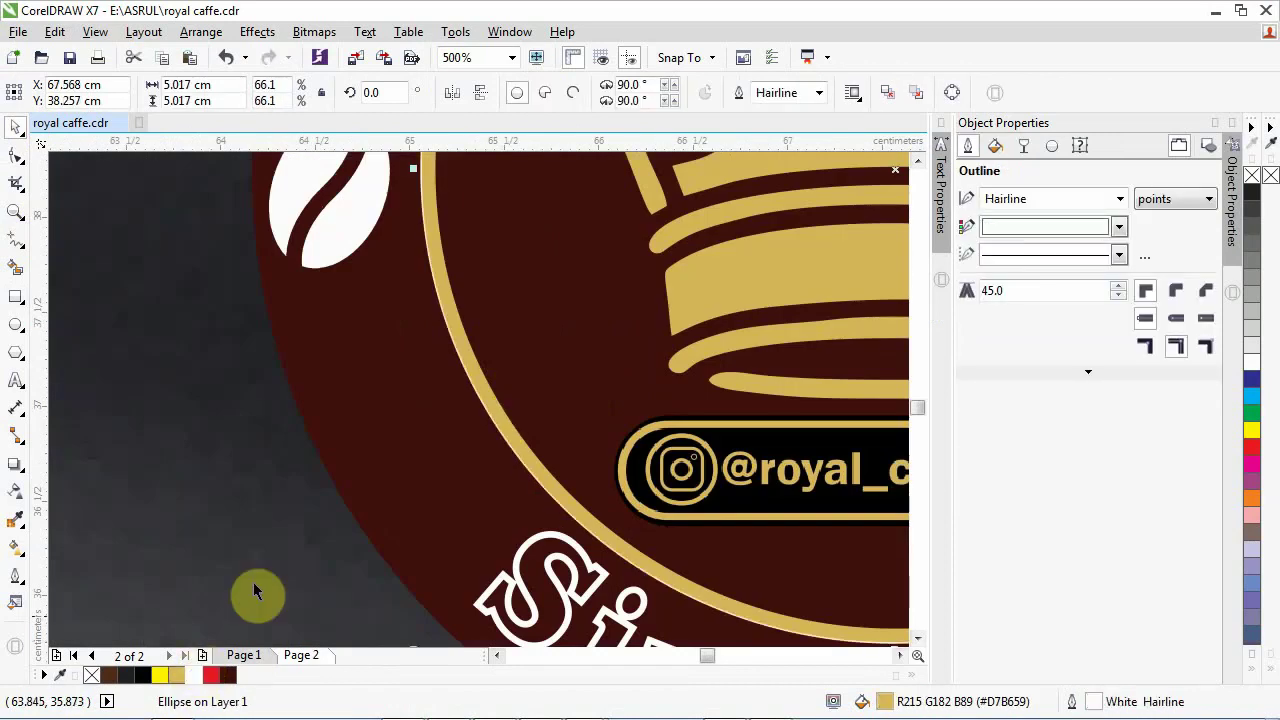
key("ctrl+z")
Step: Fill the gold ring around the crown with white
left_click(506, 420)
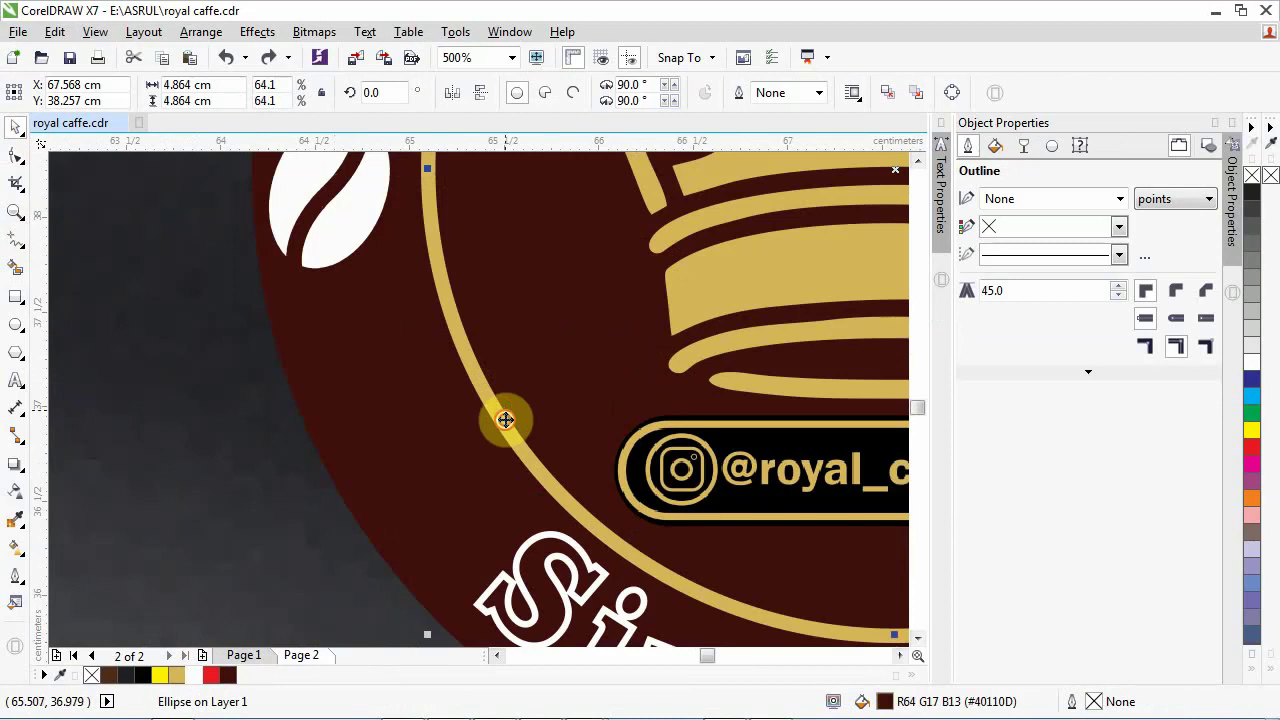
left_click(505, 420)
scroll(339, 551, "down", 3)
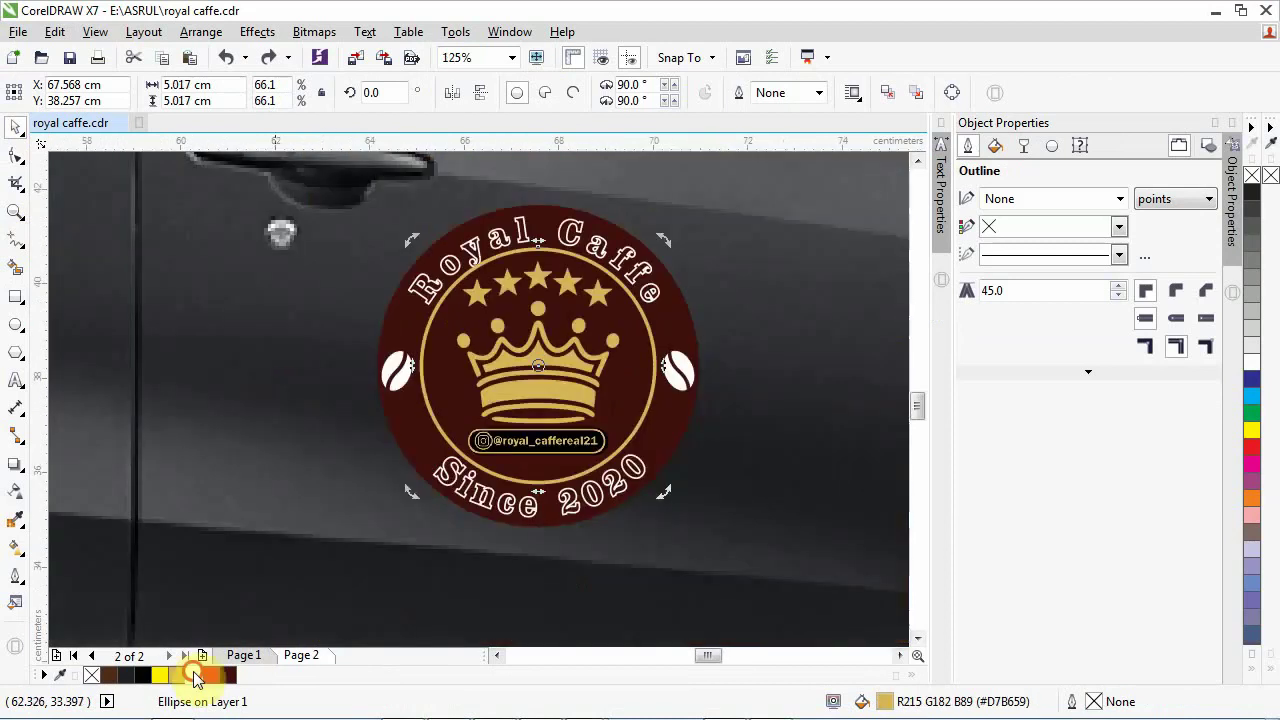
left_click(194, 676)
left_click(673, 521)
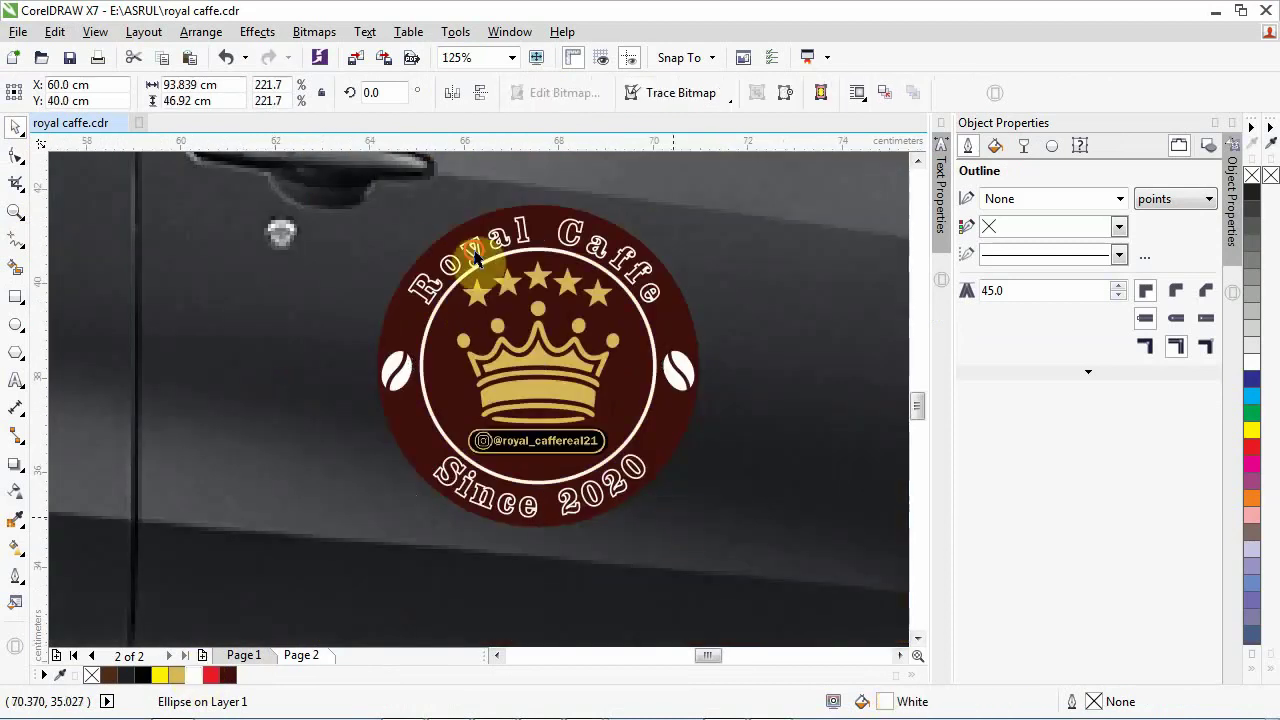
Step: Shift the curved Royal Caffe text relative to its circle, leaving a path distance of about -0.743 cm
left_click(476, 256)
left_click(474, 249, "ctrl")
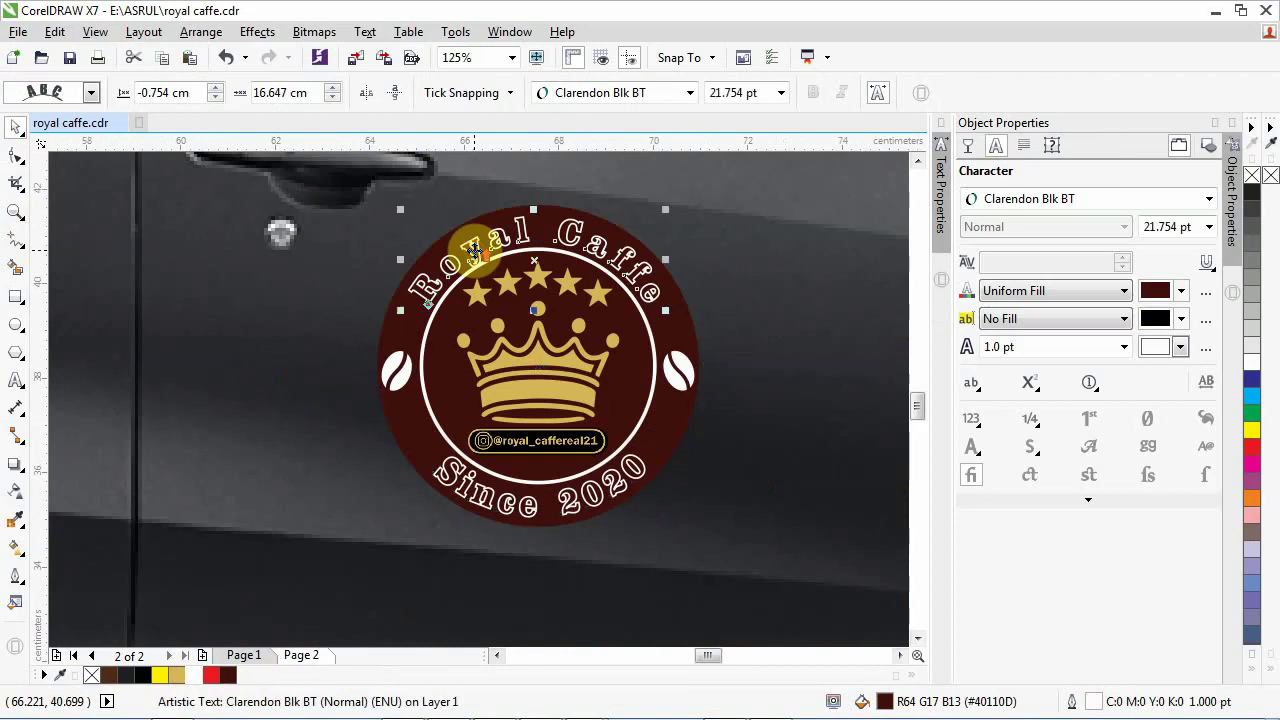
scroll(474, 249, "up", 2)
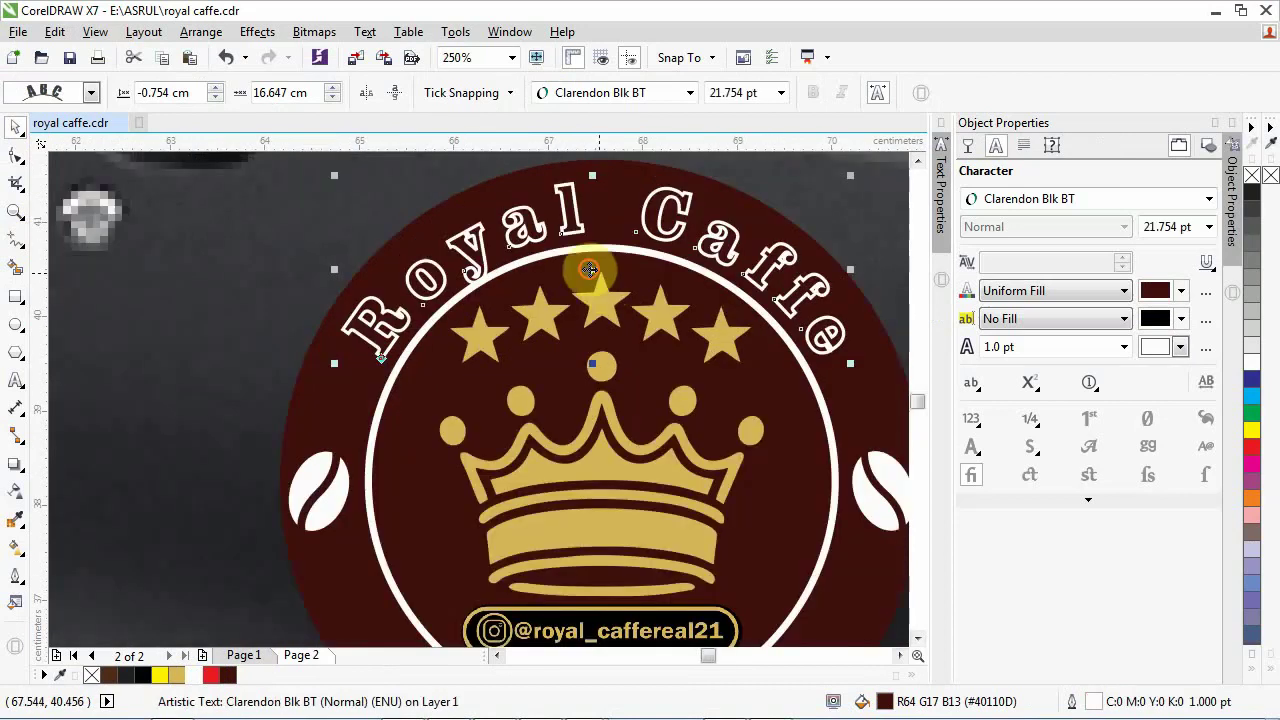
left_click(589, 269)
left_click_drag(589, 268, 592, 252)
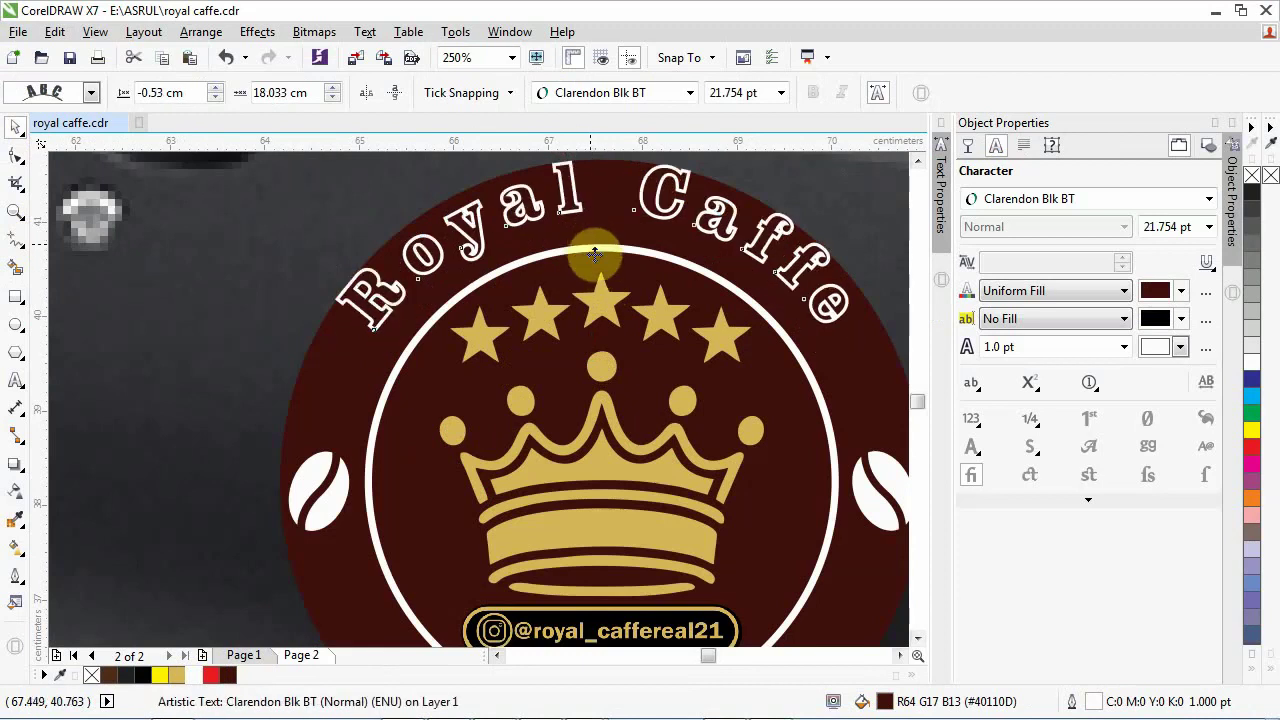
left_click_drag(595, 254, 595, 271)
scroll(391, 253, "down", 2)
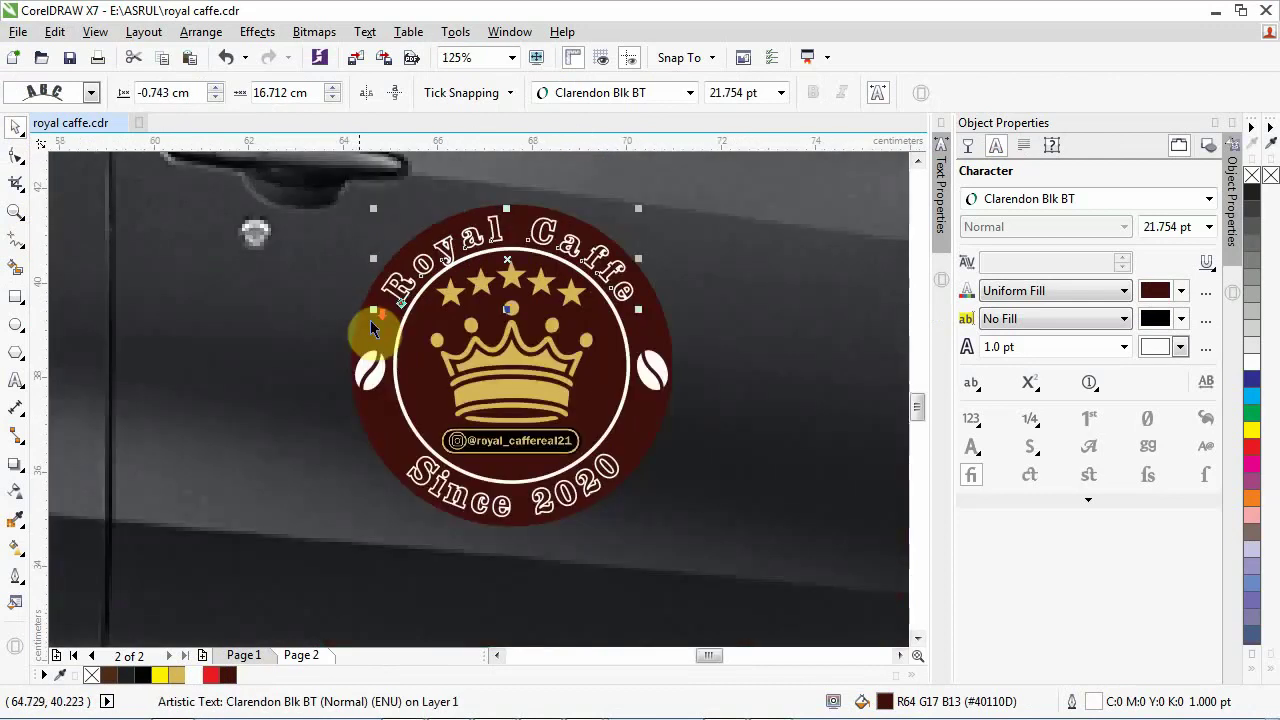
Step: Select both curved logo texts together with their outer circle and change their font to Cooper Black
left_click(361, 306)
scroll(370, 320, "down", 1)
scroll(429, 283, "up", 2)
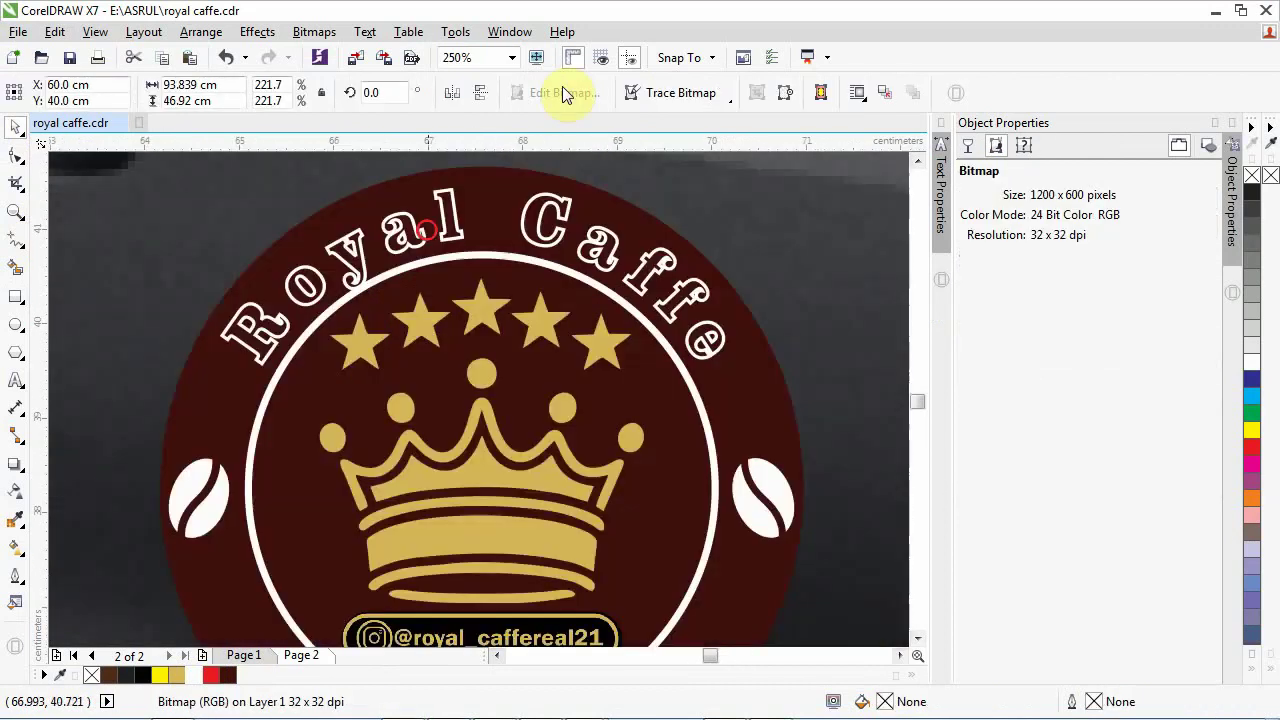
left_click(570, 236)
left_click(550, 243)
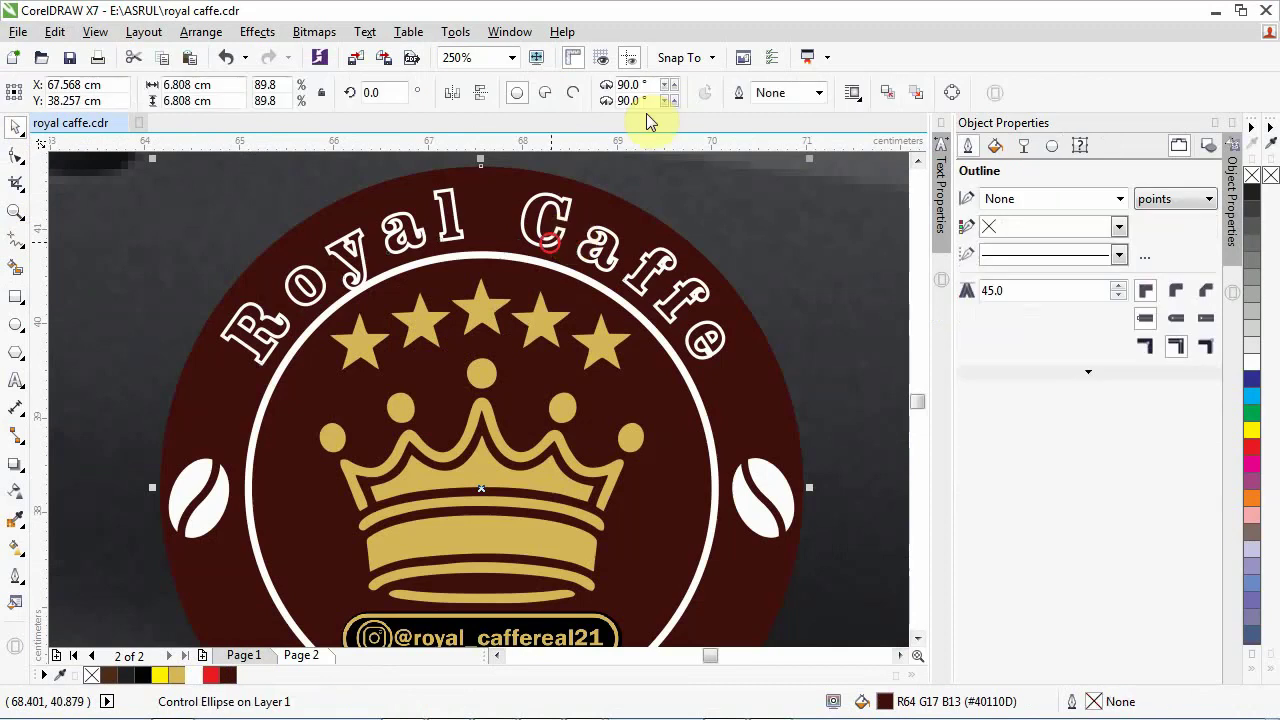
left_click(679, 247)
left_click(656, 92)
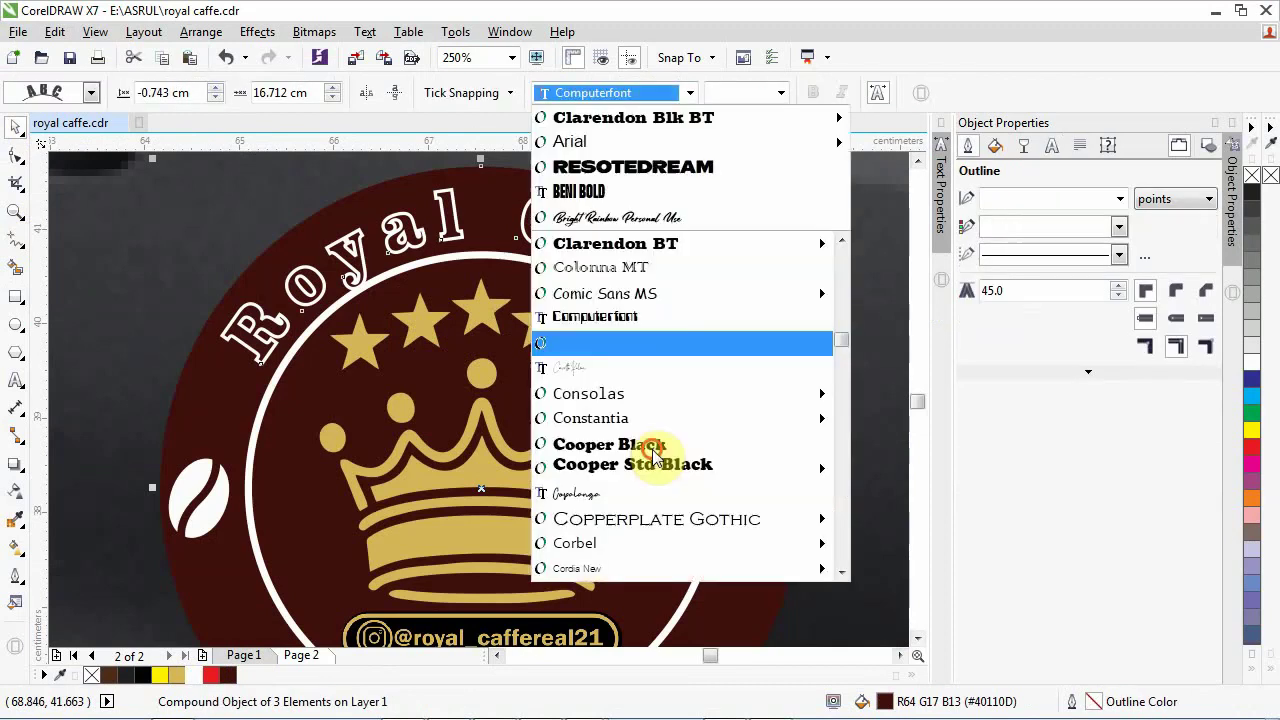
left_click(609, 444)
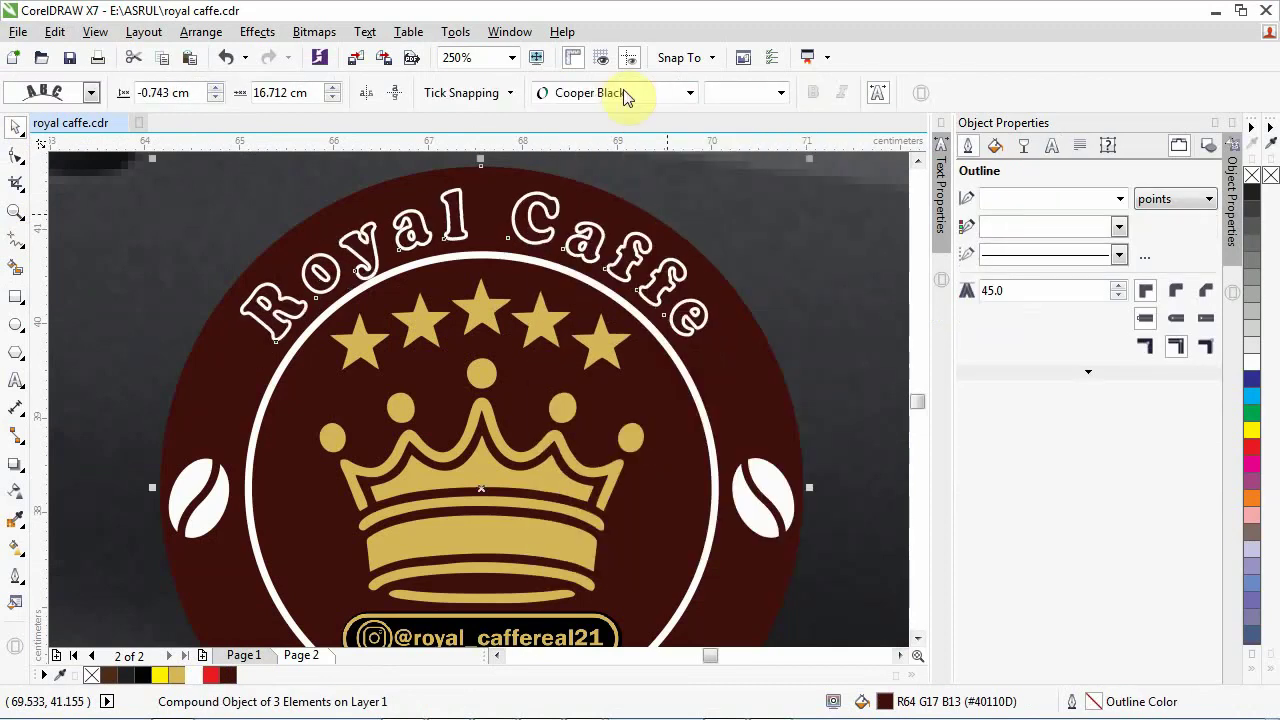
Step: Try the DESIGNER font on both curved texts around the logo
left_click(703, 385)
left_click(689, 92)
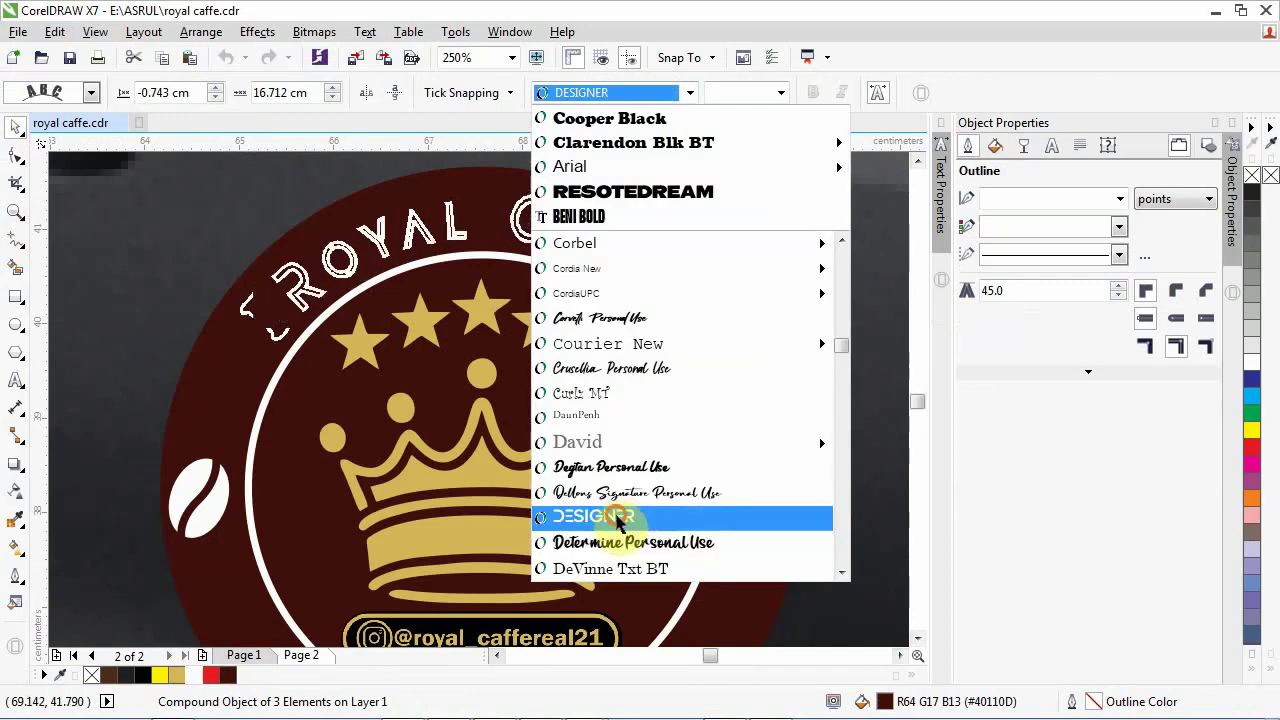
left_click(619, 516)
scroll(388, 350, "down", 1)
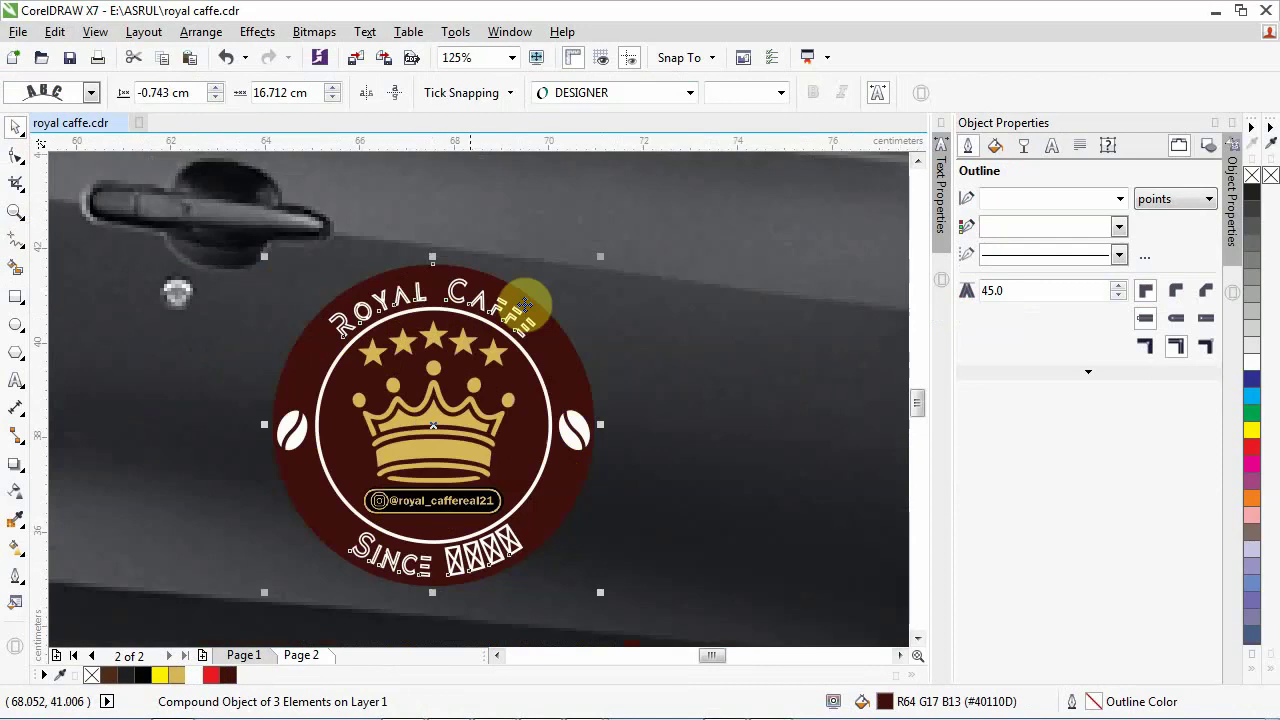
Step: Try the Doubleplus font on the Royal Caffe and Since 2020 texts
left_click(628, 92)
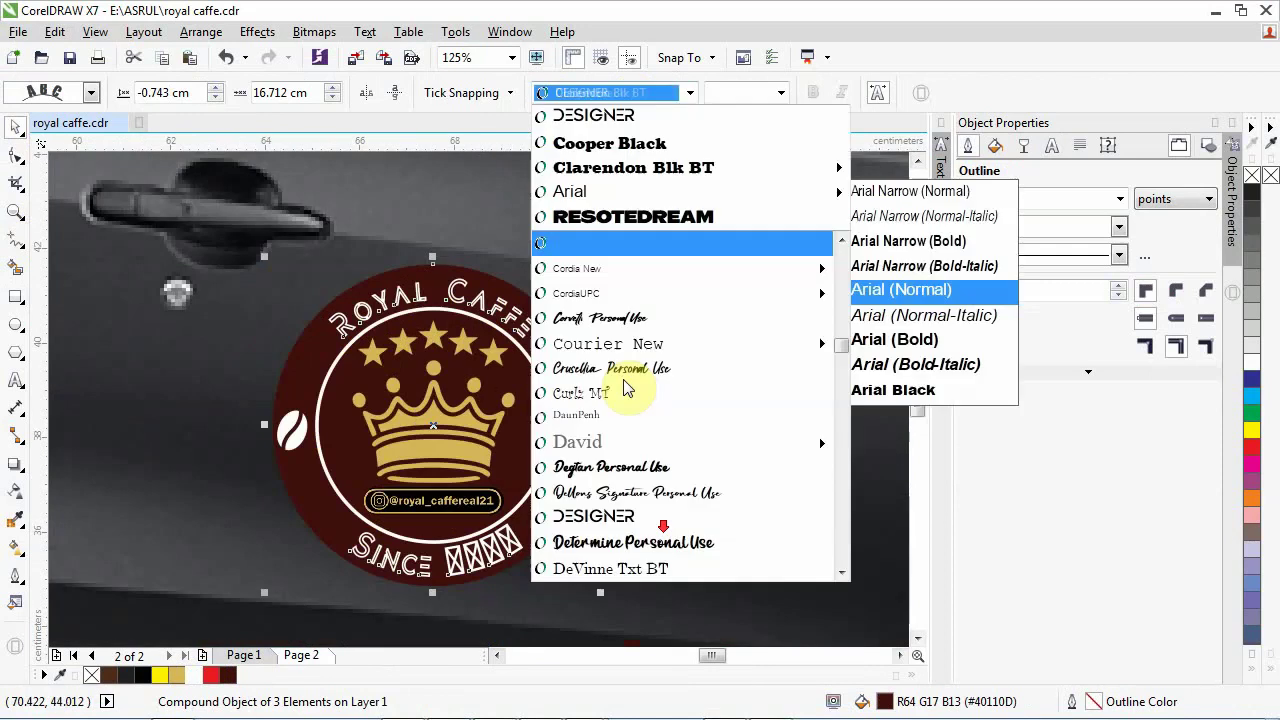
scroll(620, 540, "down", 1)
scroll(620, 545, "down", 5)
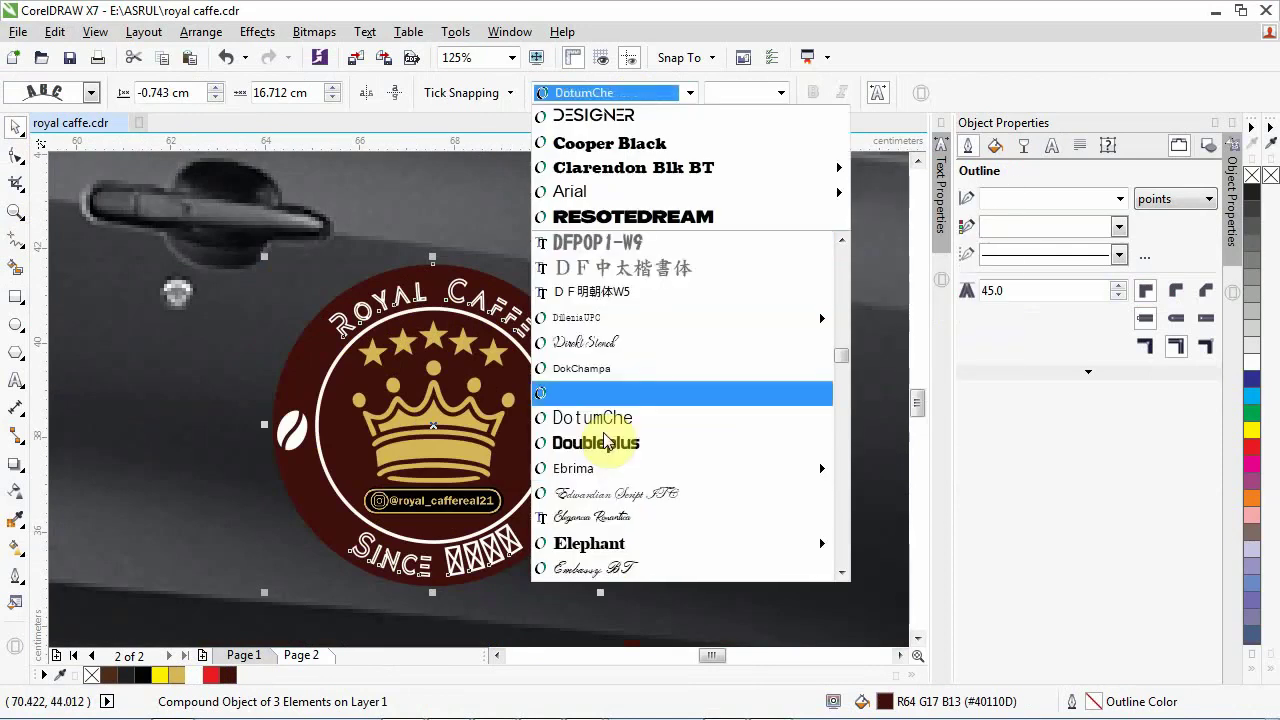
left_click(602, 437)
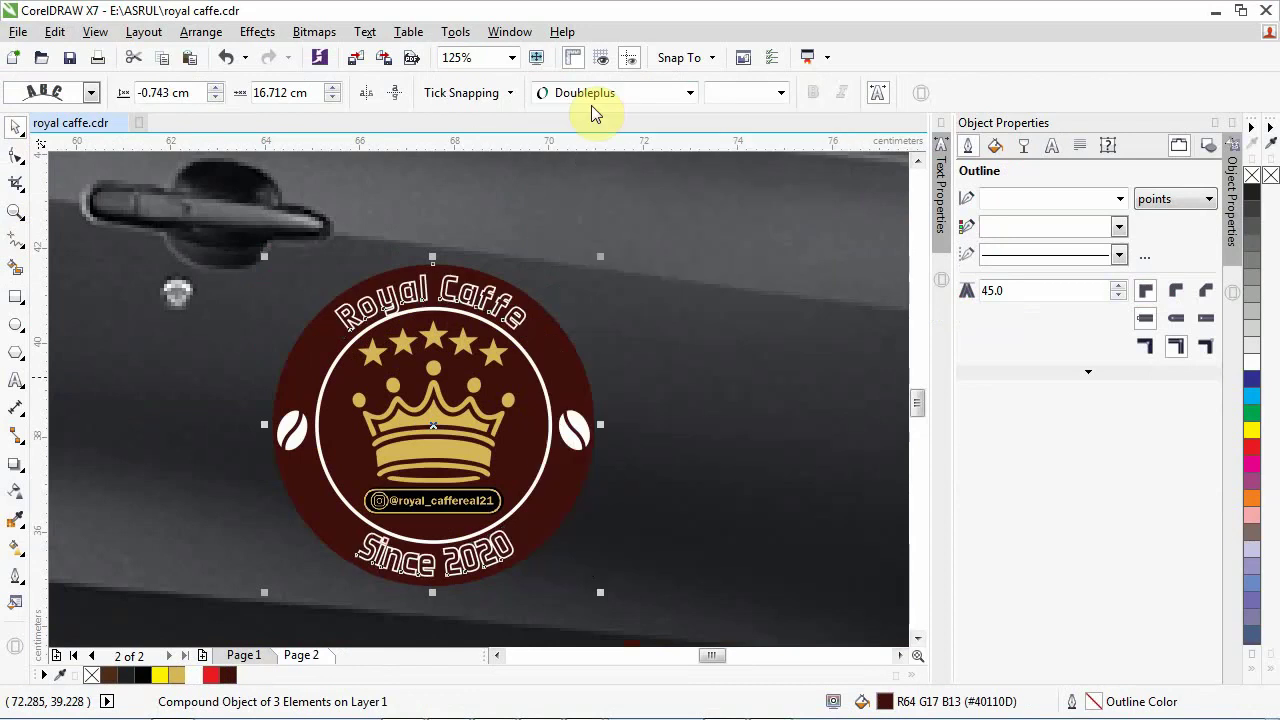
Step: Preview further typefaces on the curved texts and apply Engravers MT
scroll(594, 582, "down", 1)
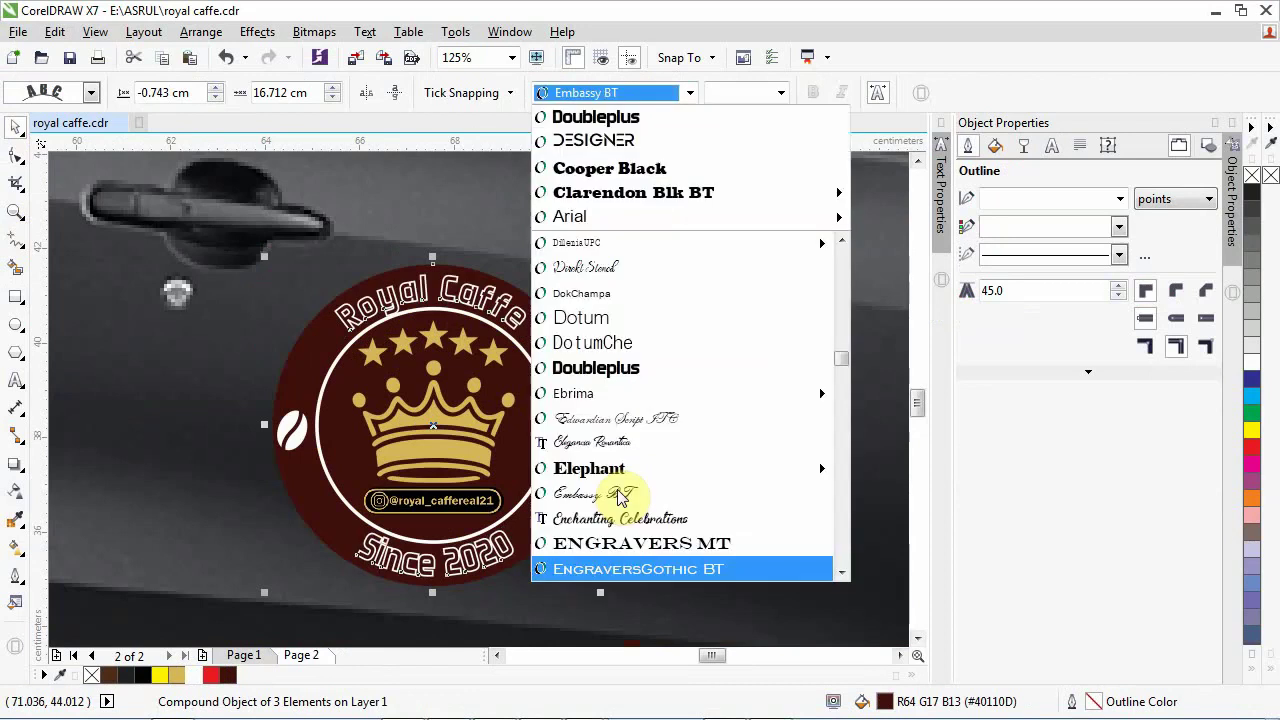
scroll(620, 490, "down", 3)
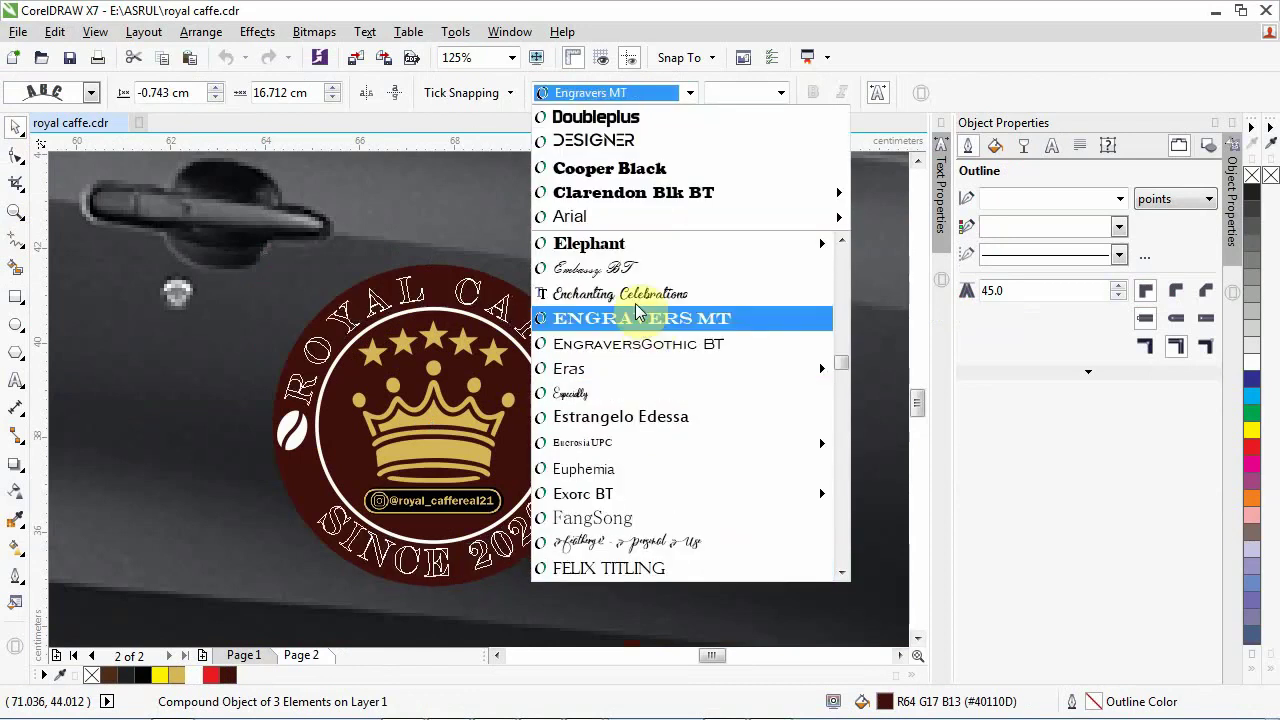
key("Up")
key("Down")
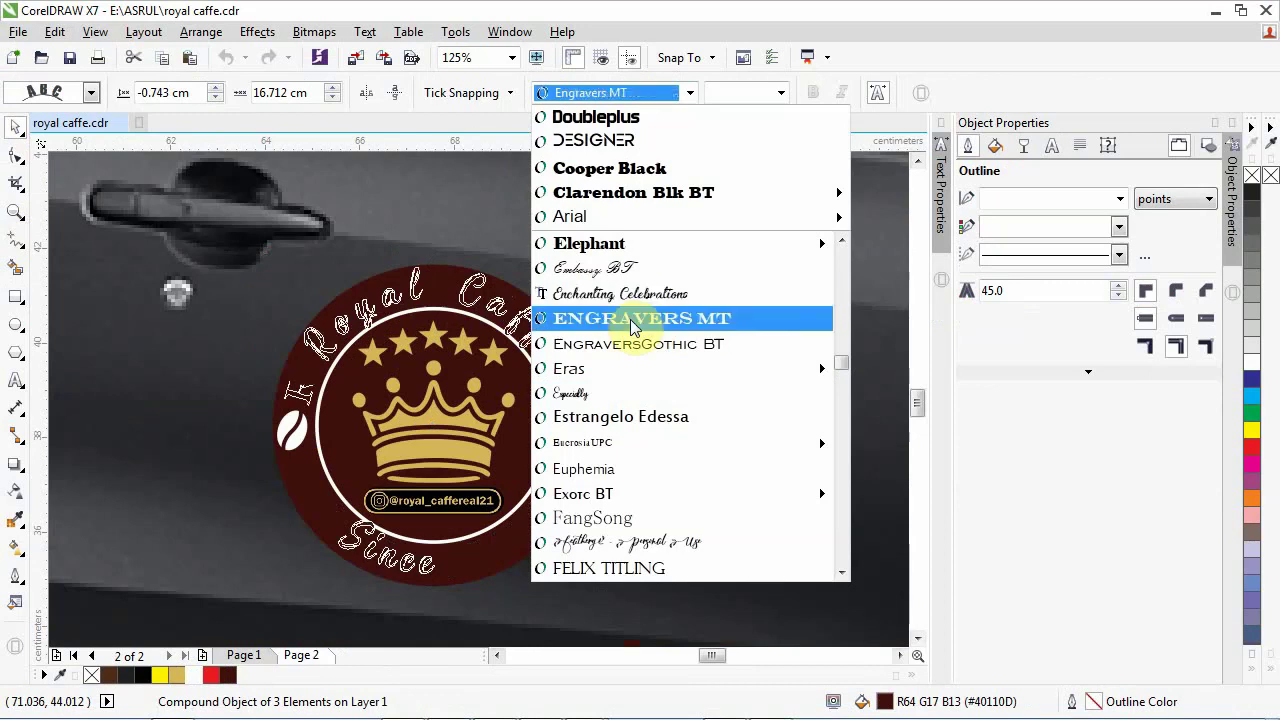
left_click(630, 320)
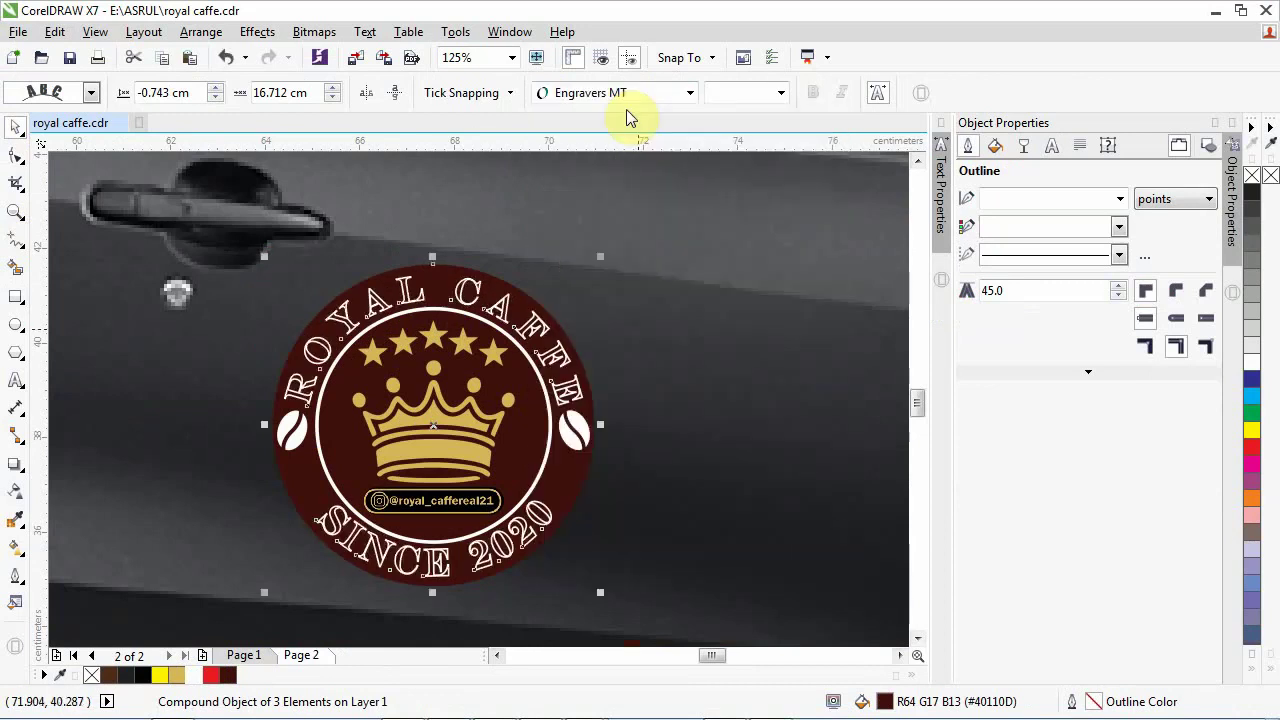
Step: Preview more typefaces on the Royal Caffe and Since 2020 texts, including Gaban, and apply Headliner No. 45
left_click(622, 95)
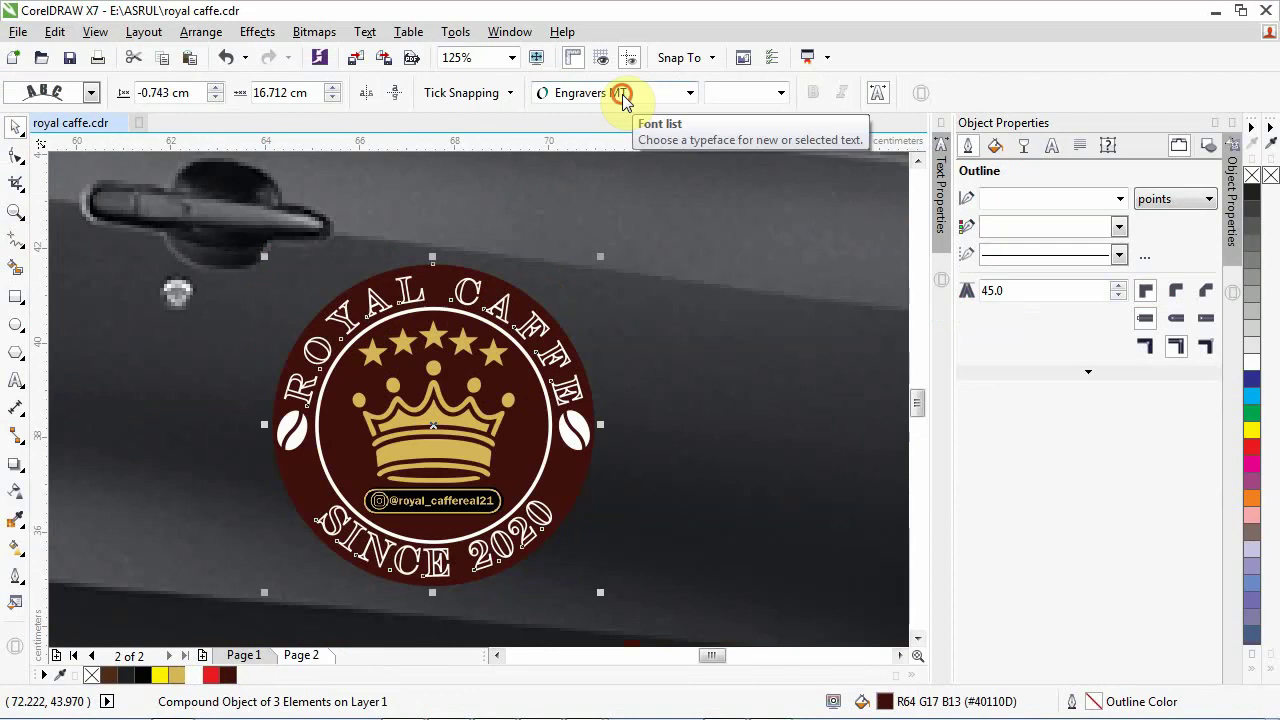
scroll(645, 416, "down", 4)
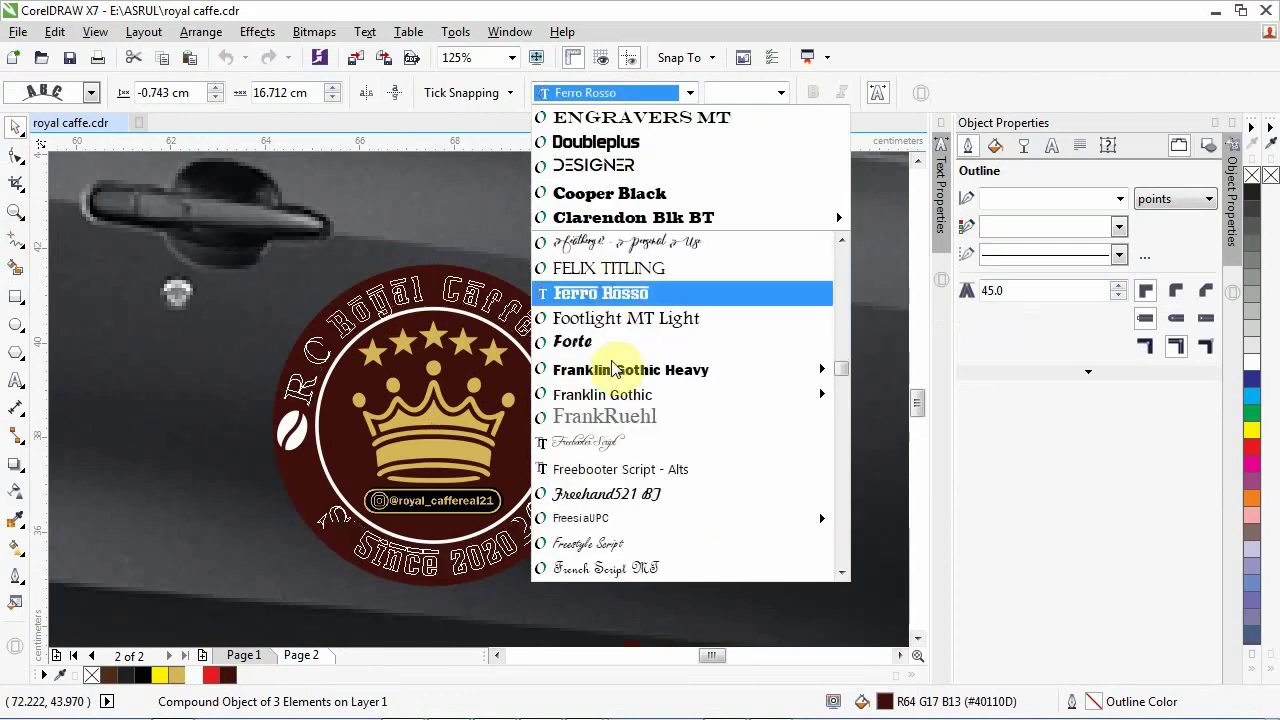
mouse_move(614, 368)
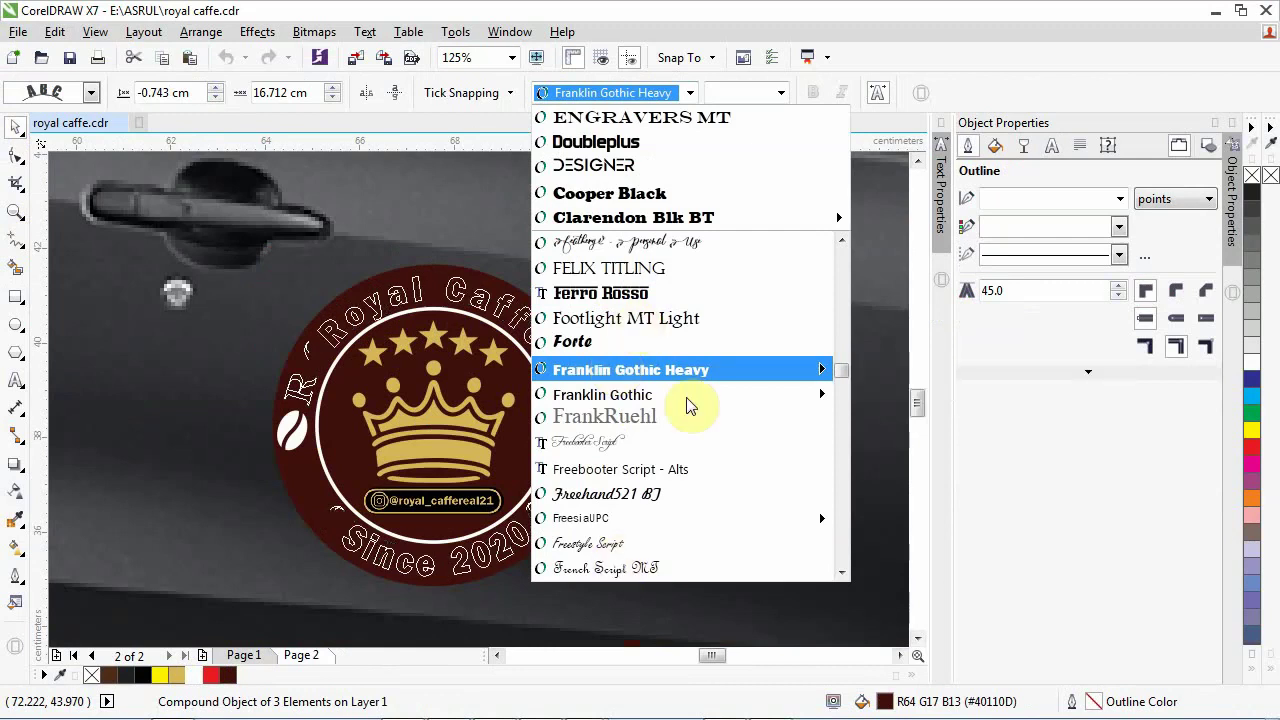
scroll(655, 540, "down", 1)
scroll(645, 580, "down", 4)
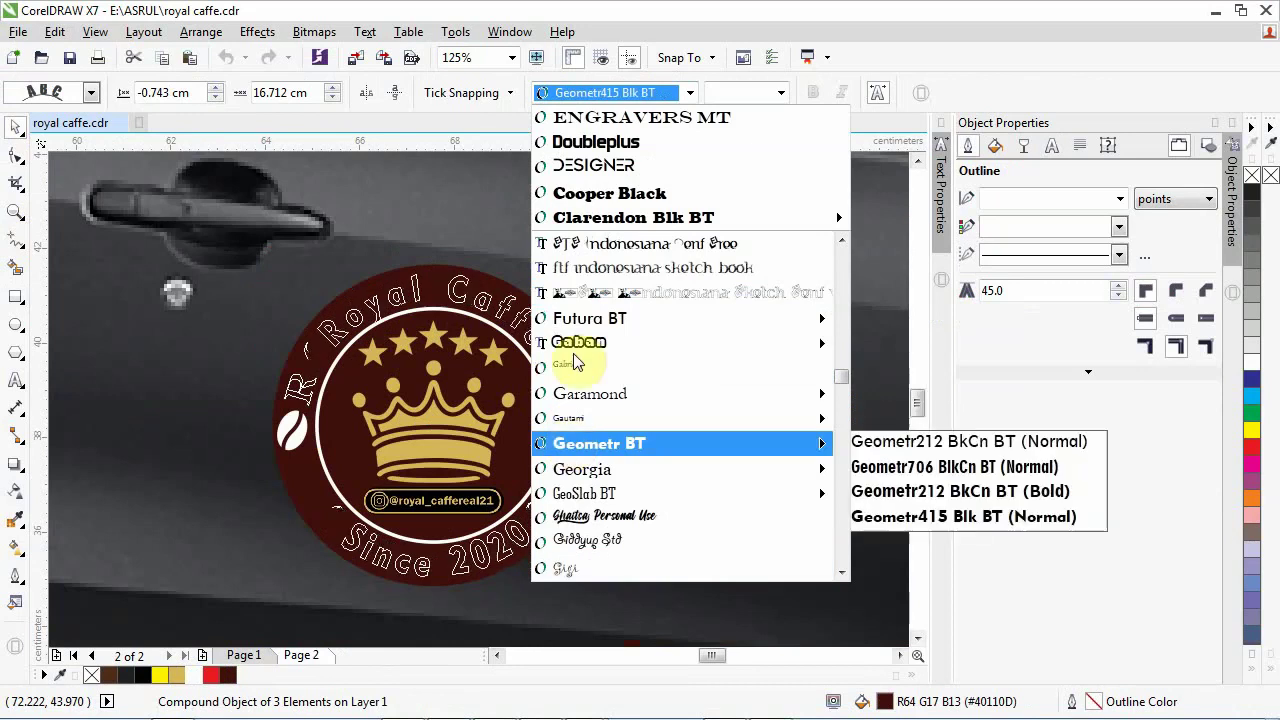
mouse_move(578, 350)
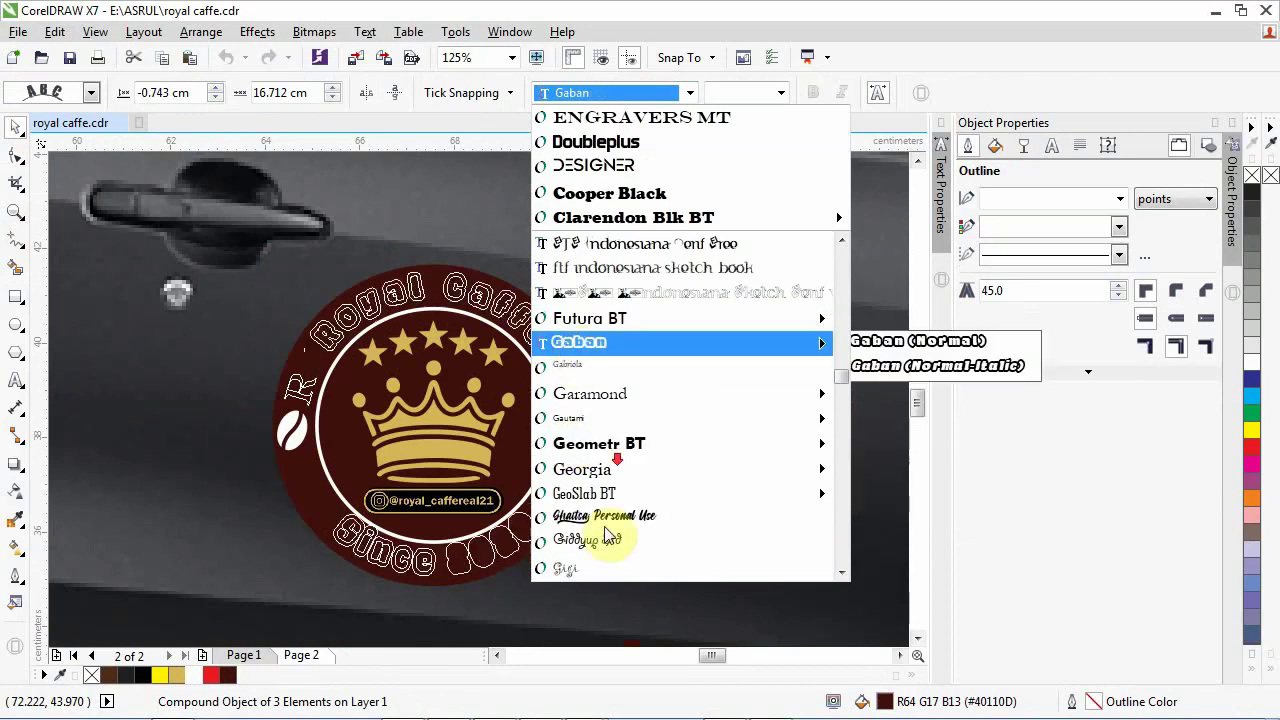
scroll(605, 535, "down", 4)
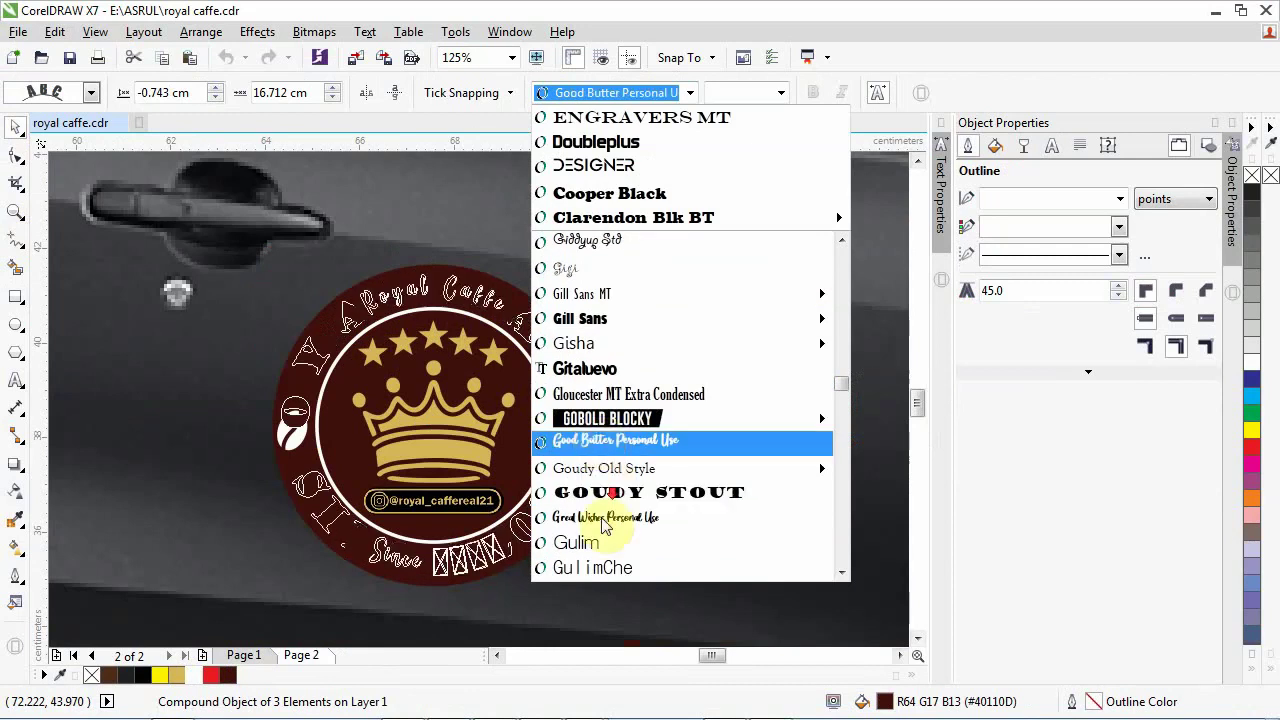
scroll(605, 527, "down", 1)
scroll(610, 535, "down", 3)
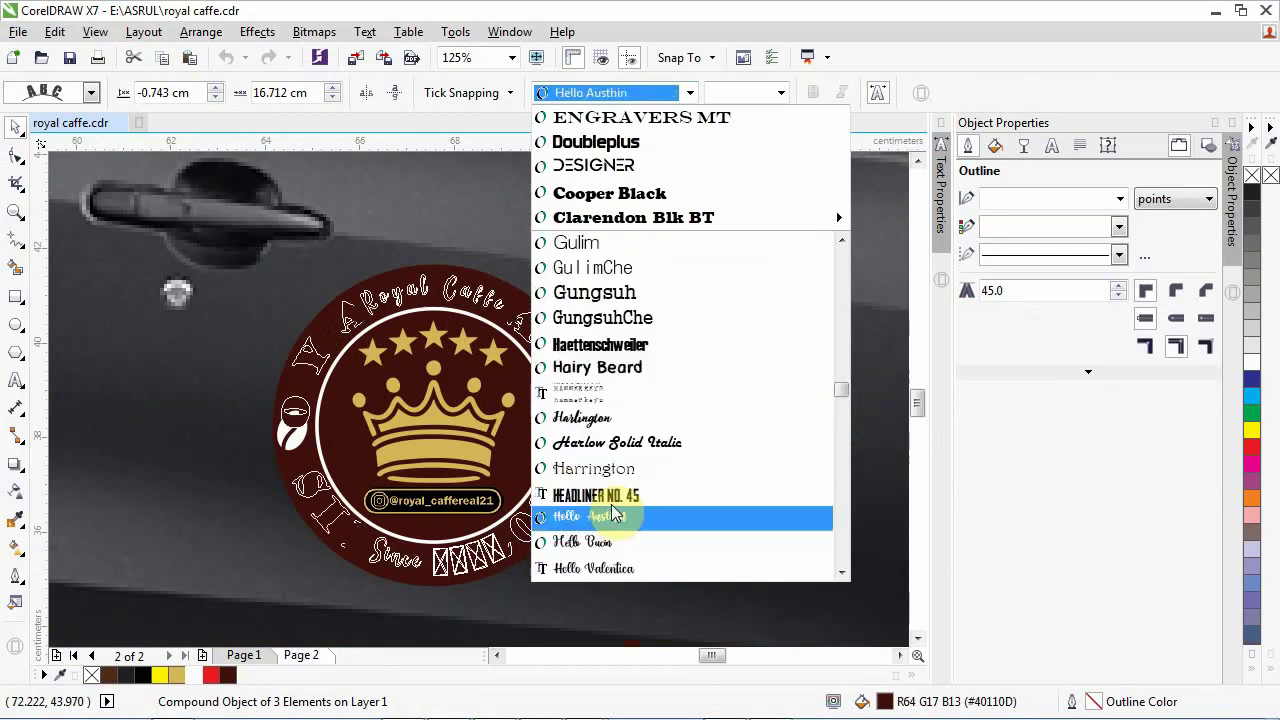
left_click(610, 504)
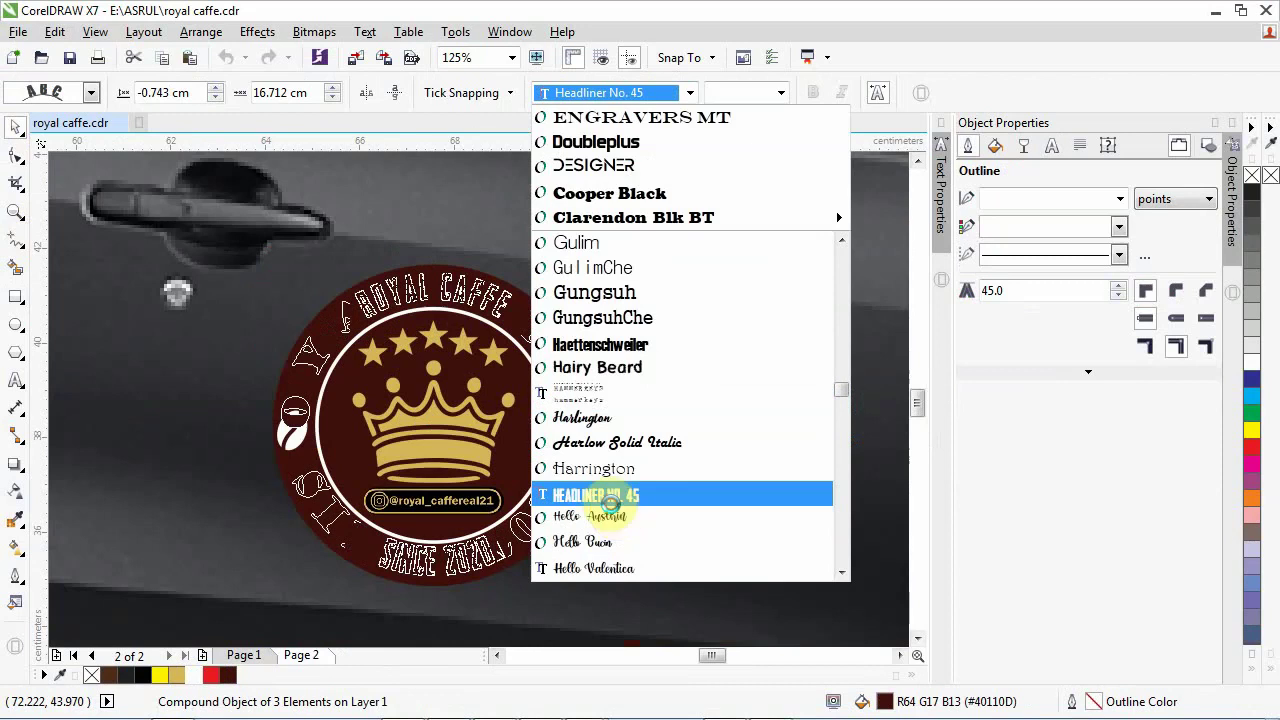
left_click(610, 504)
key("Delete")
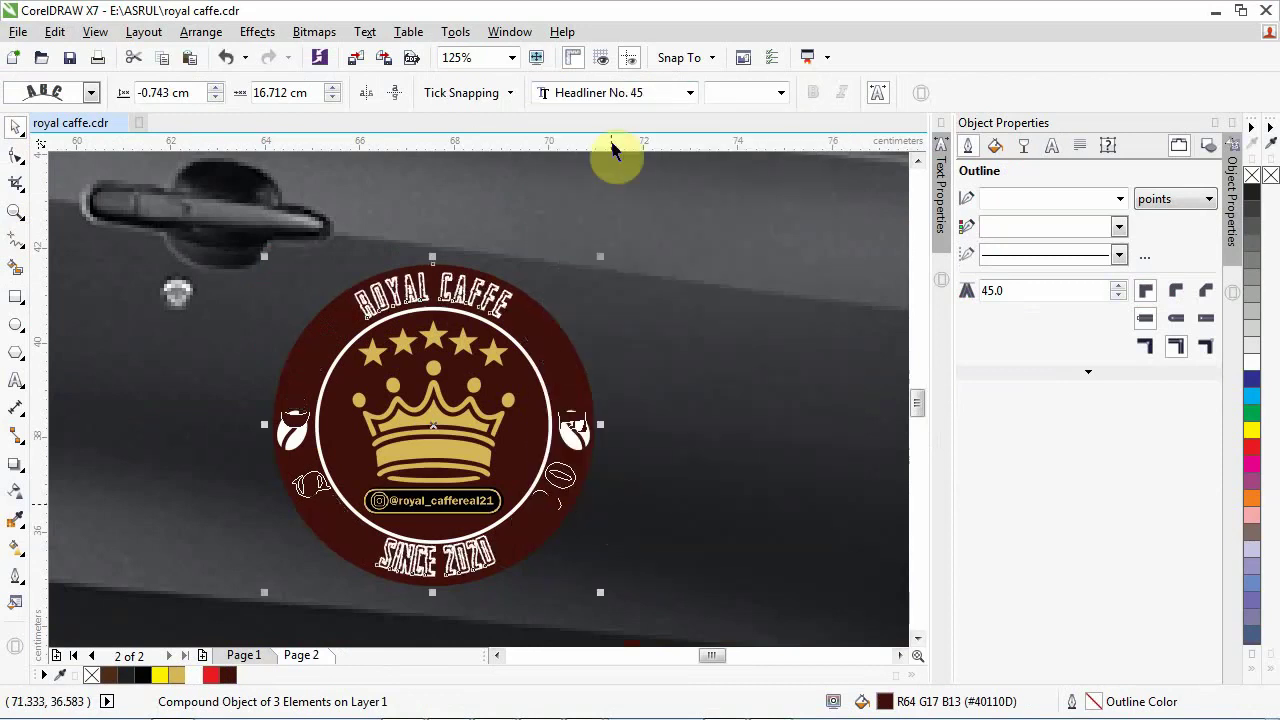
Step: Set the font of the Royal Caffe and Since 2020 texts to Insaniburger
left_click(619, 91)
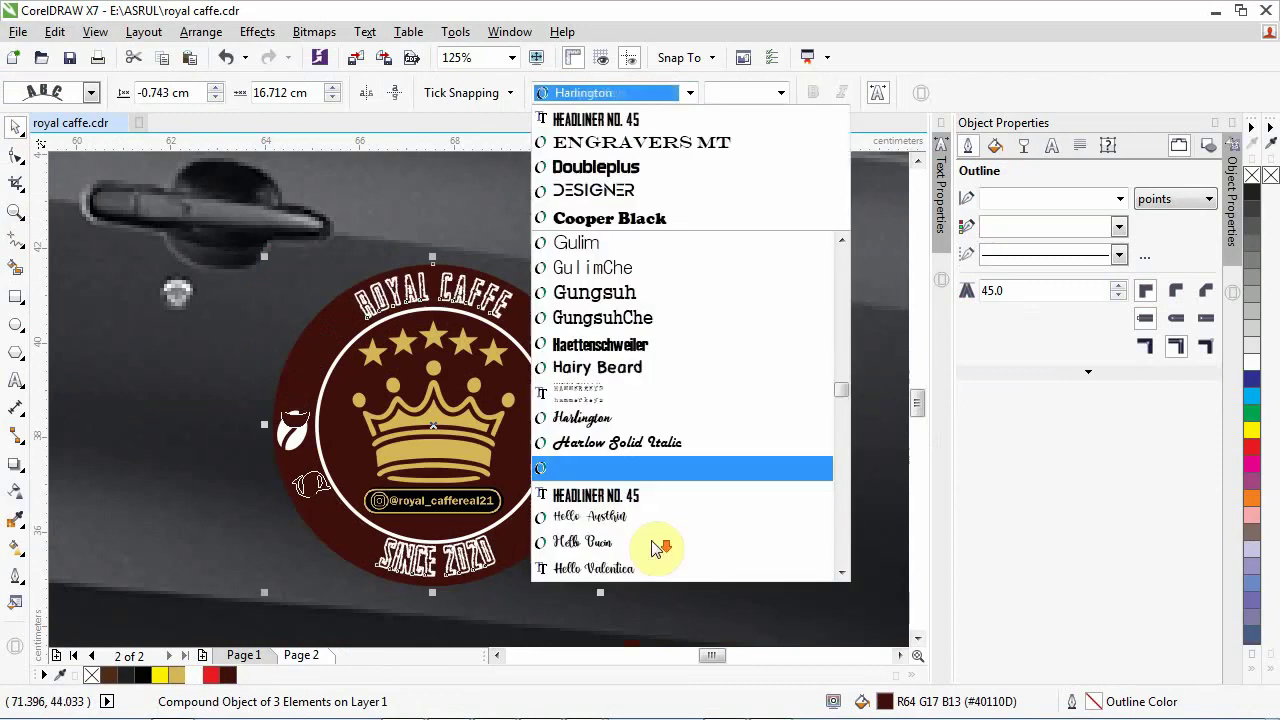
scroll(655, 547, "down", 4)
scroll(650, 385, "down", 1)
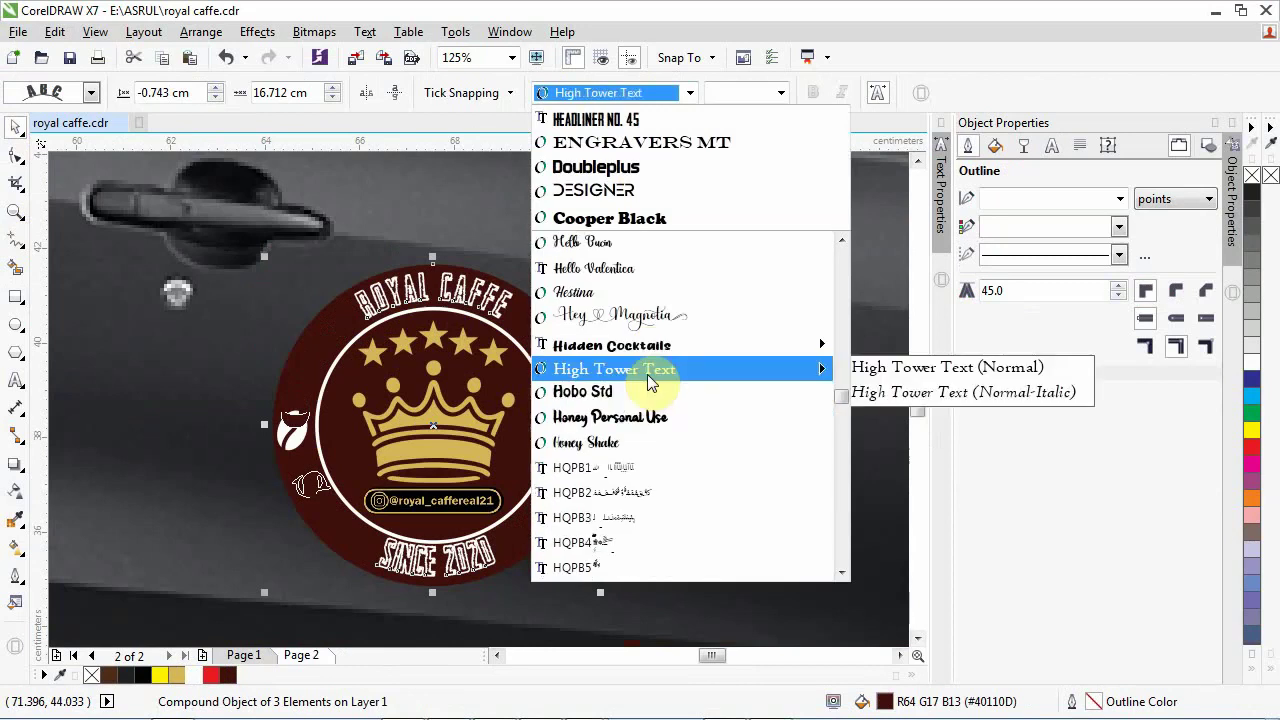
scroll(591, 537, "down", 4)
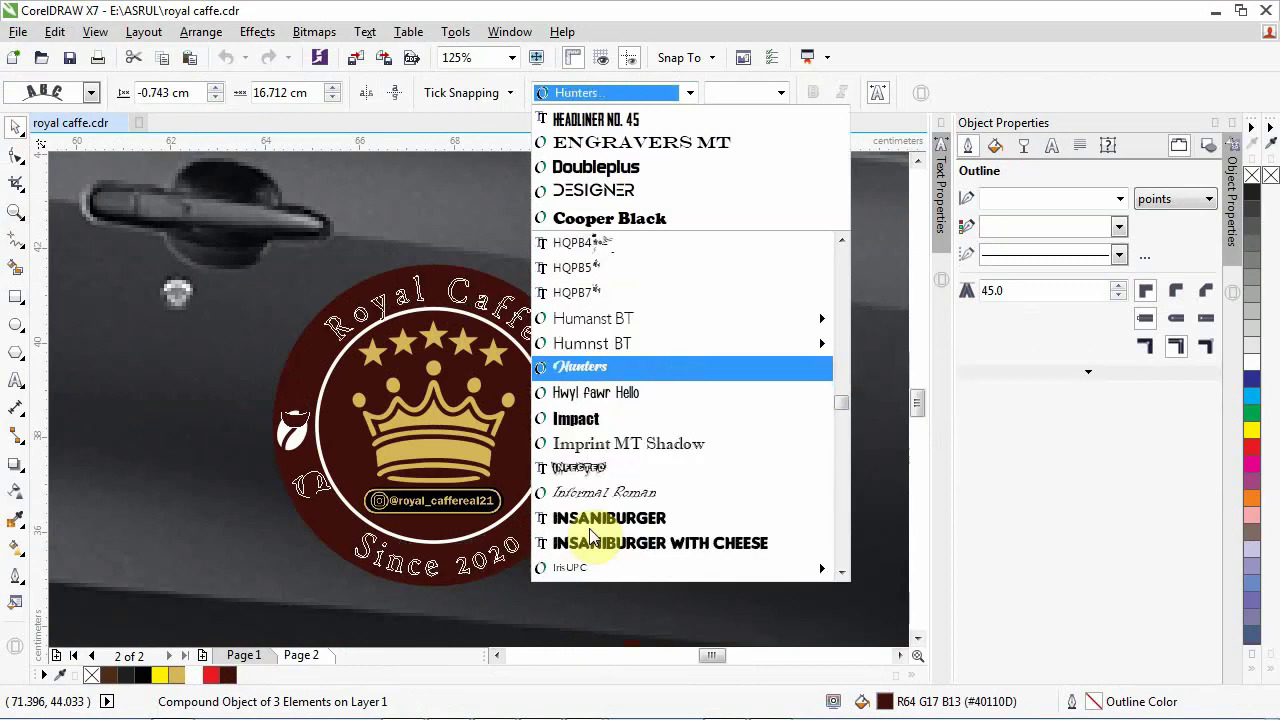
left_click(590, 528)
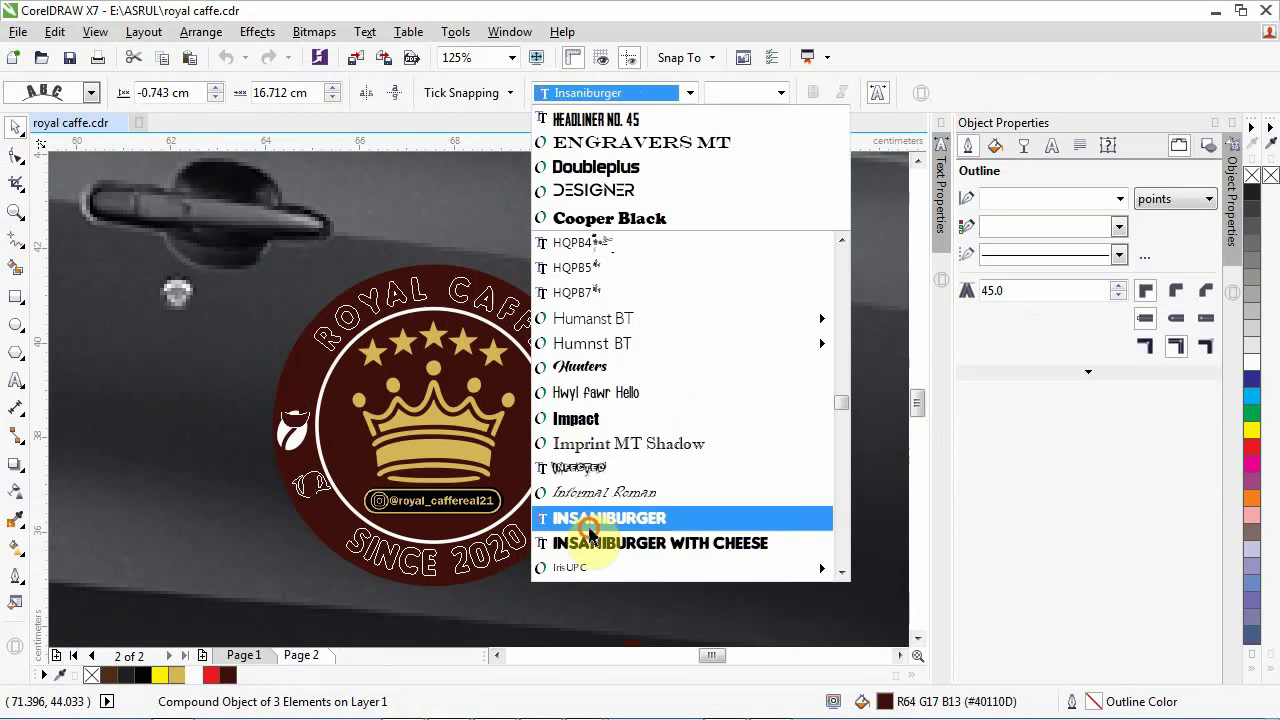
Step: Try a white fill on the curved texts and their outer circle, and undo it
left_click(189, 675)
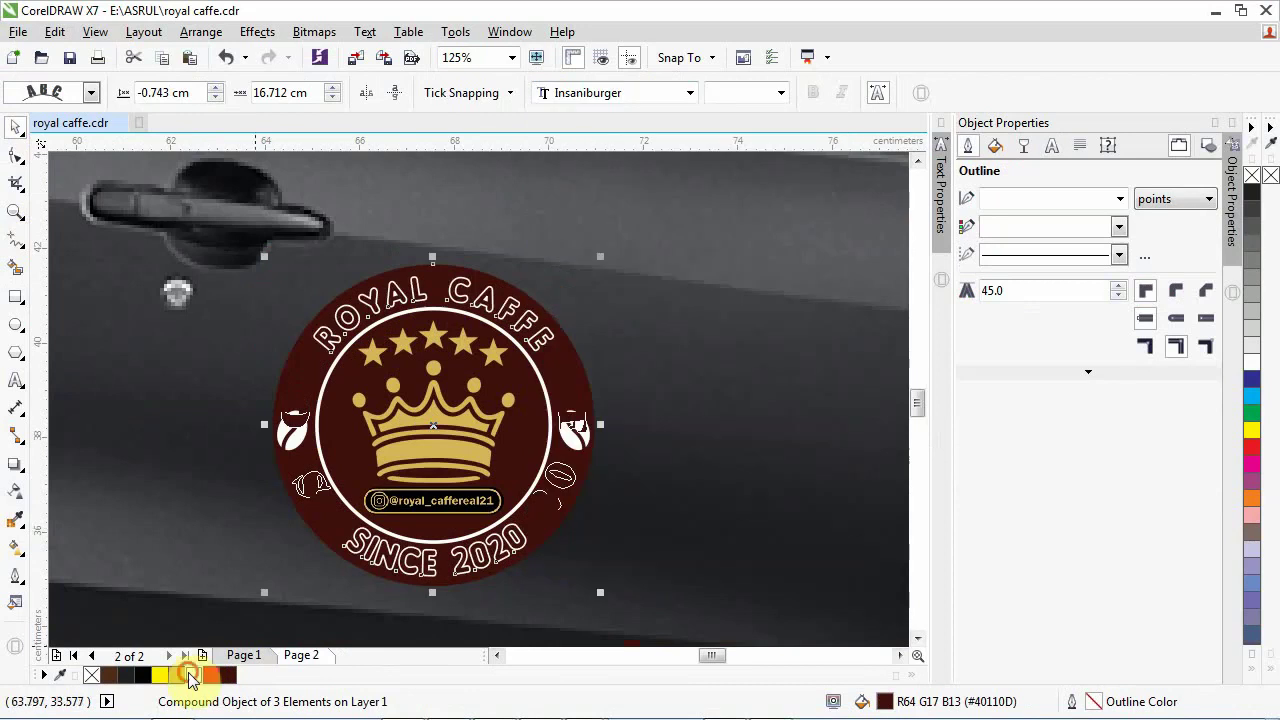
left_click(190, 677)
left_click(525, 612)
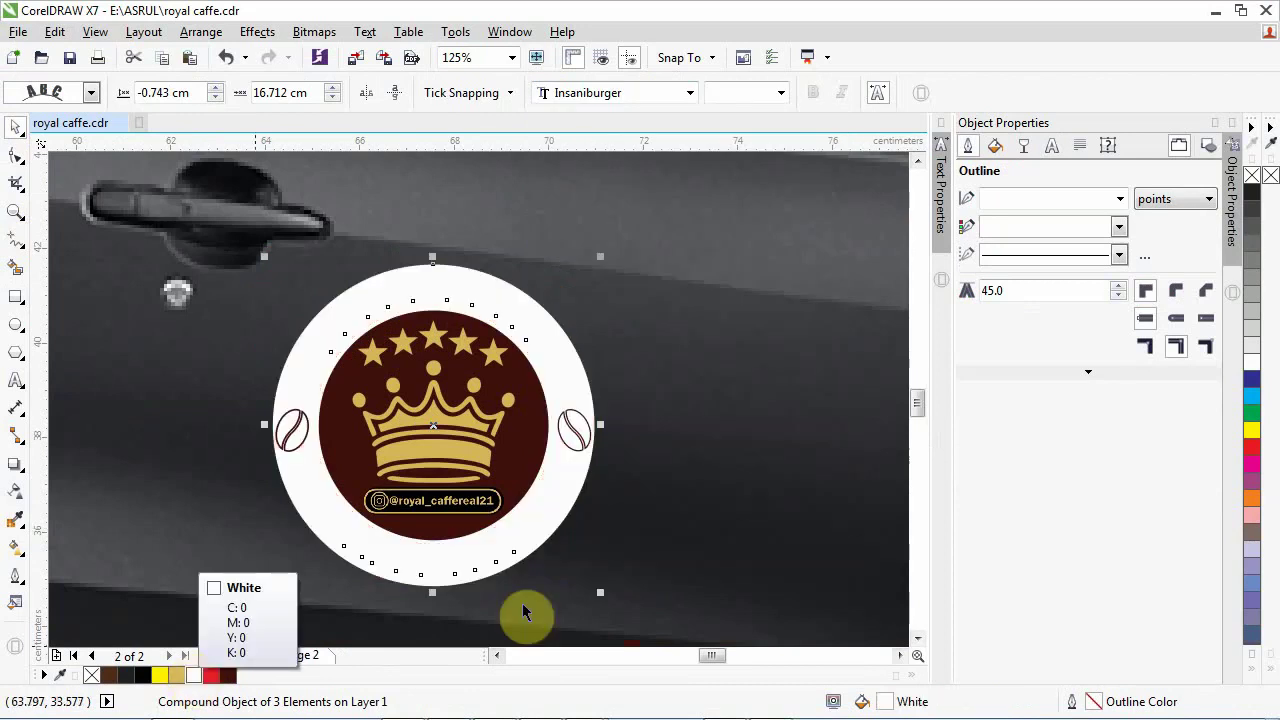
key("ctrl+z")
Step: Fill the inner circle behind the crown with white
left_click(462, 436)
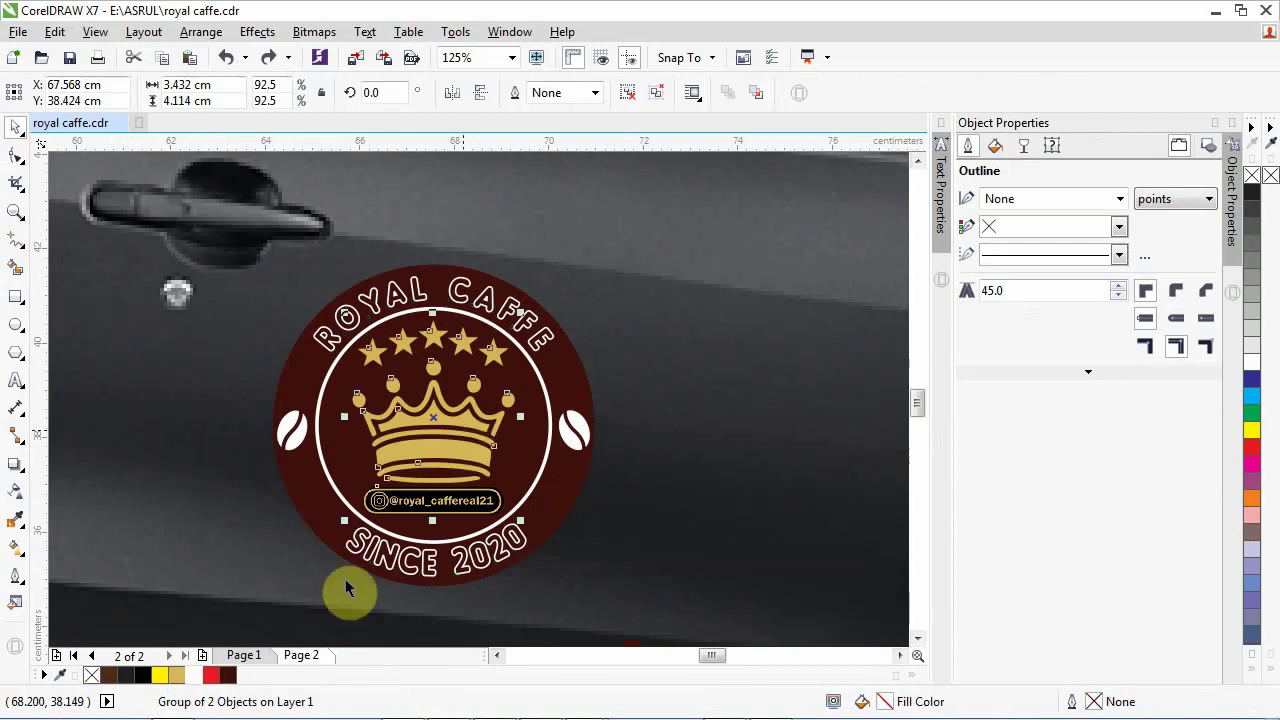
left_click(356, 476)
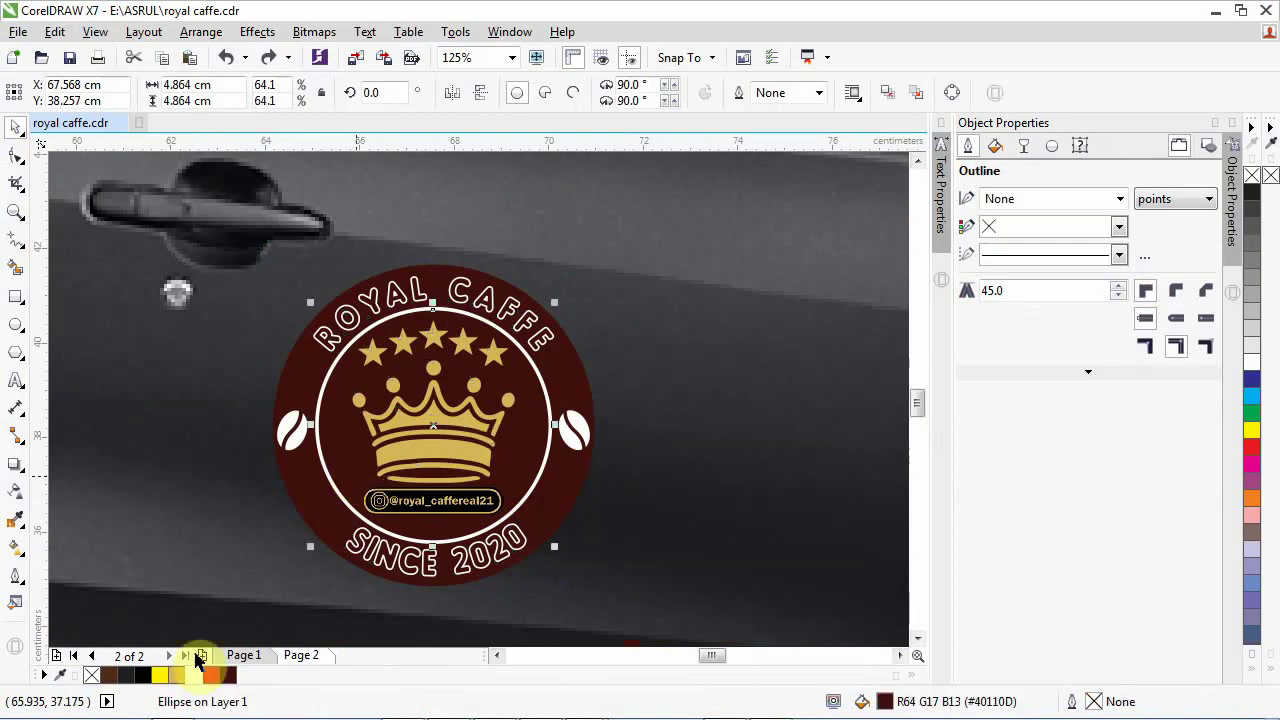
left_click(188, 671)
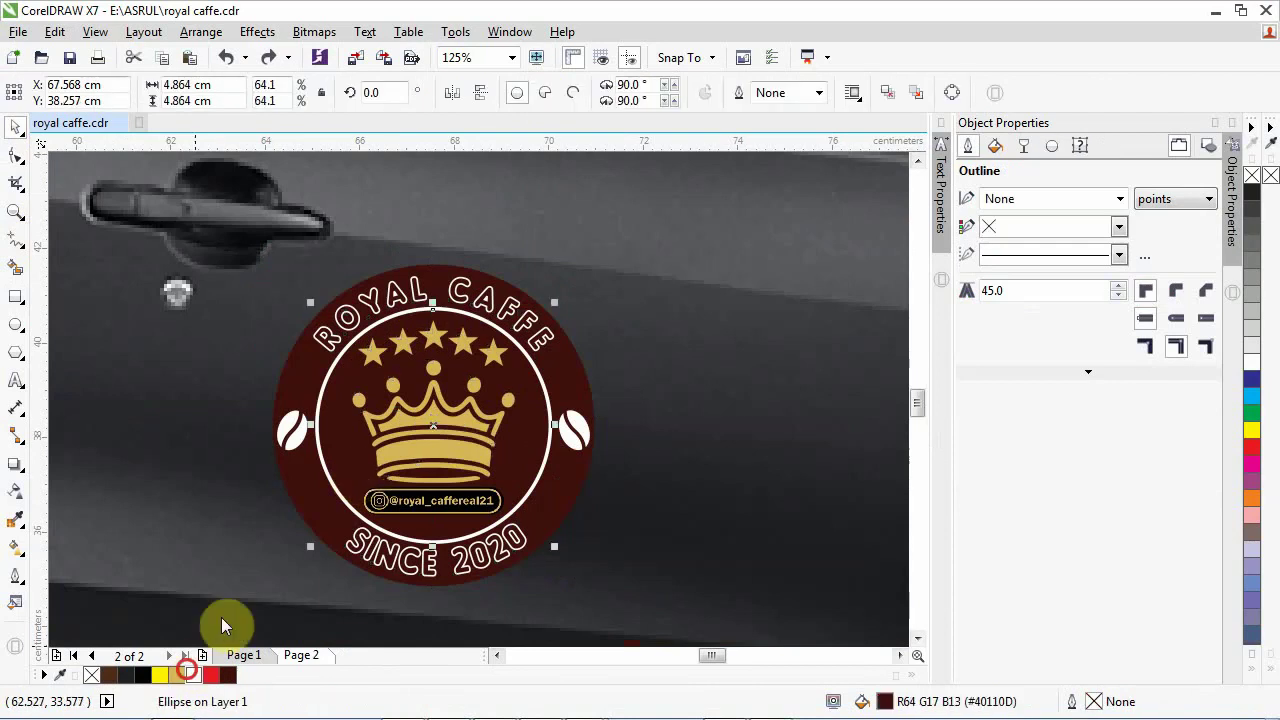
Step: Fill the slightly larger circle behind the white inner circle with dark maroon R64 G17 B13
left_click(332, 485)
left_click(332, 485)
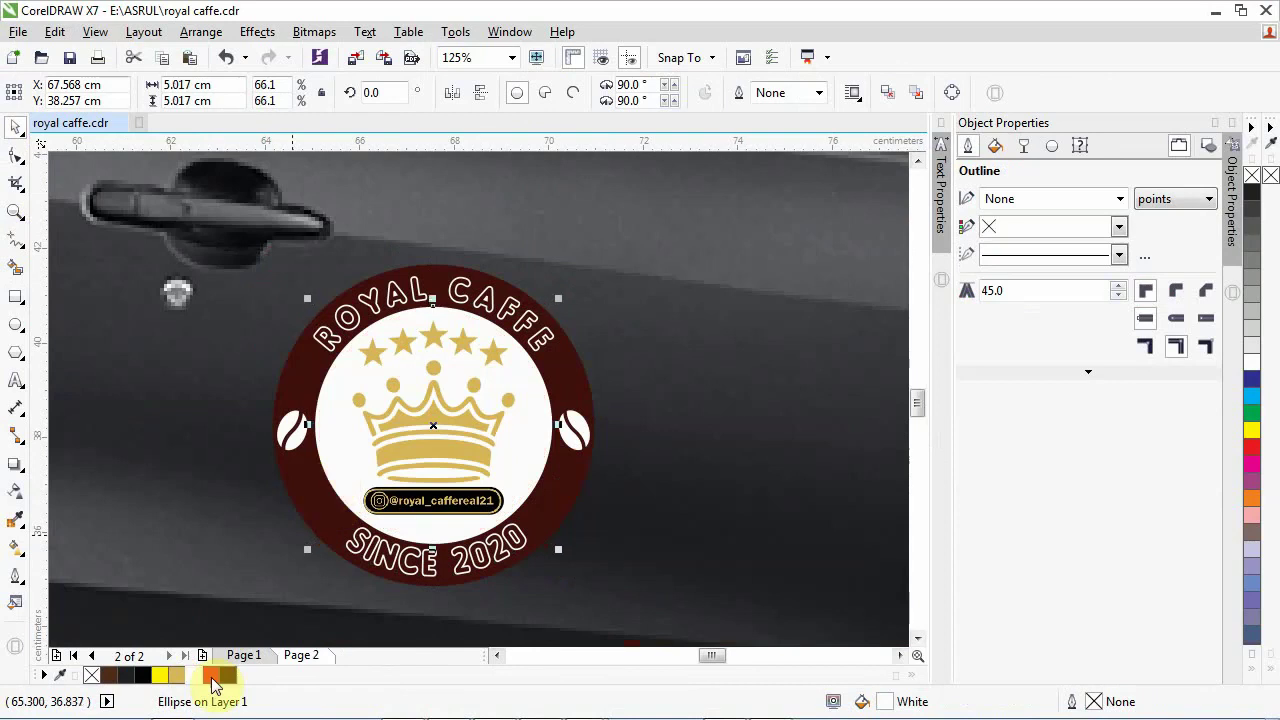
left_click(222, 675)
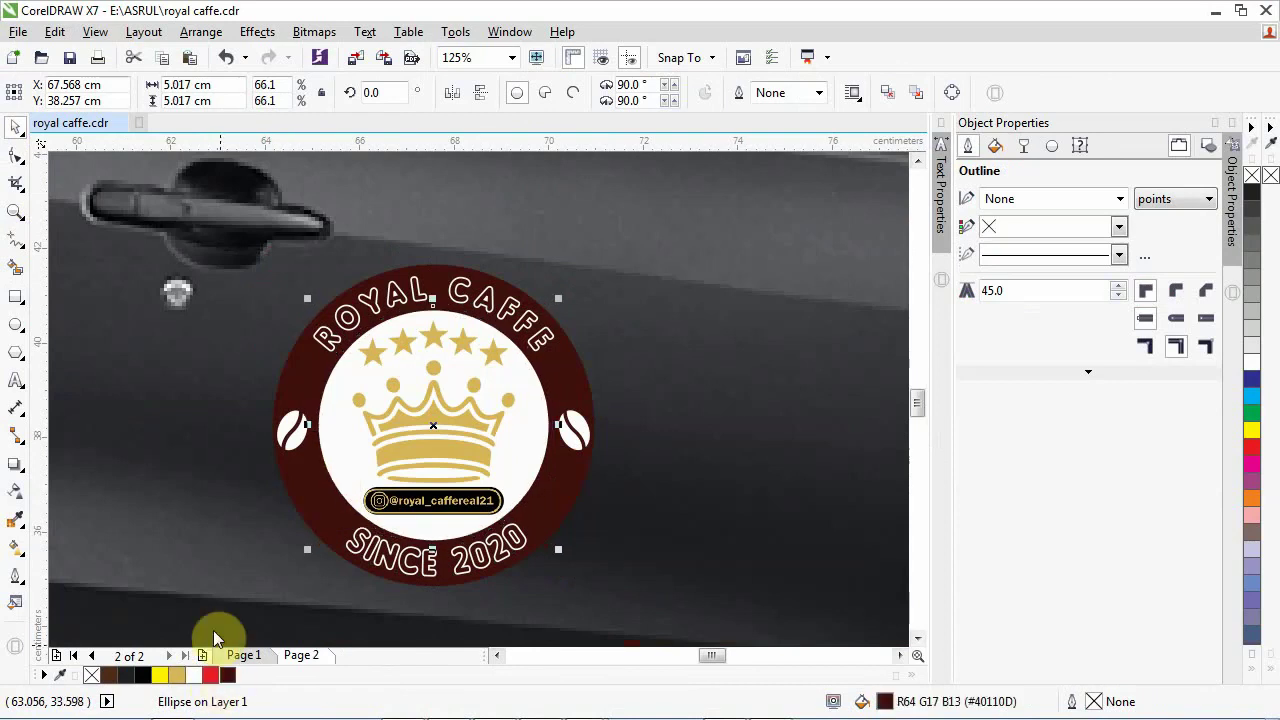
Step: Try a dark maroon fill on the crown and stars group inside the white inner circle
left_click(404, 445)
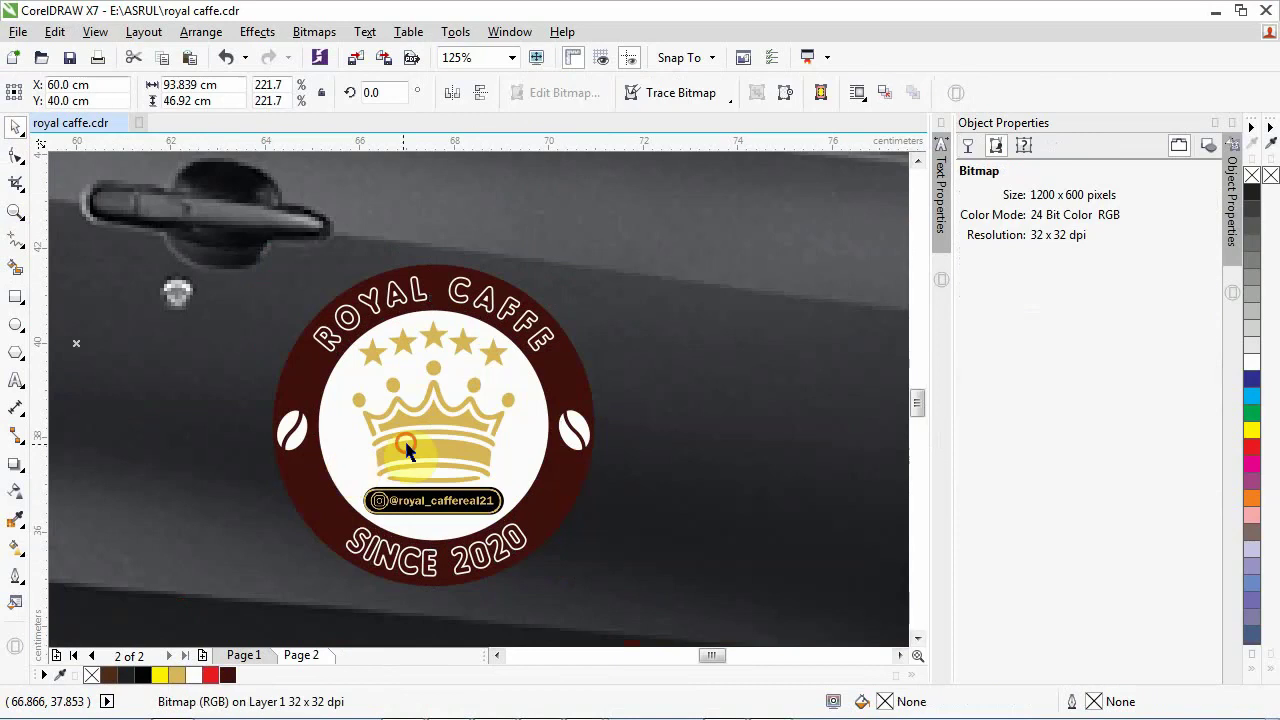
left_click(407, 443)
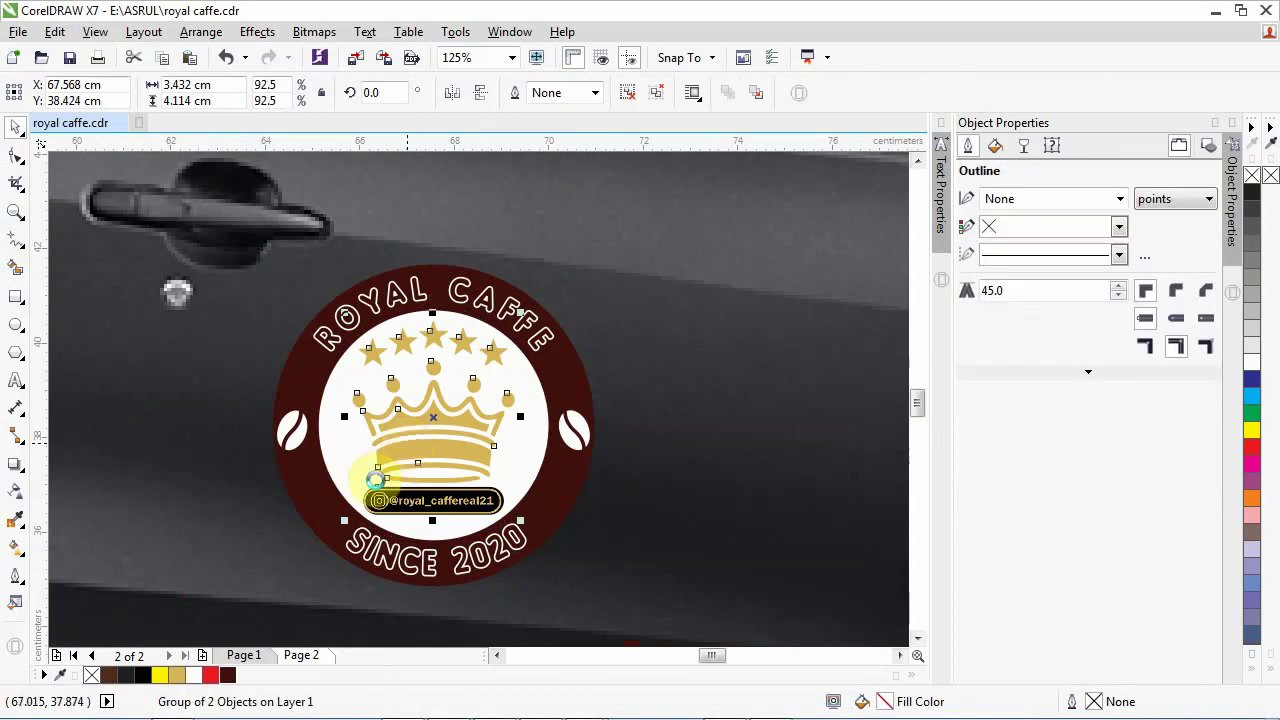
left_click(376, 479)
left_click(231, 598)
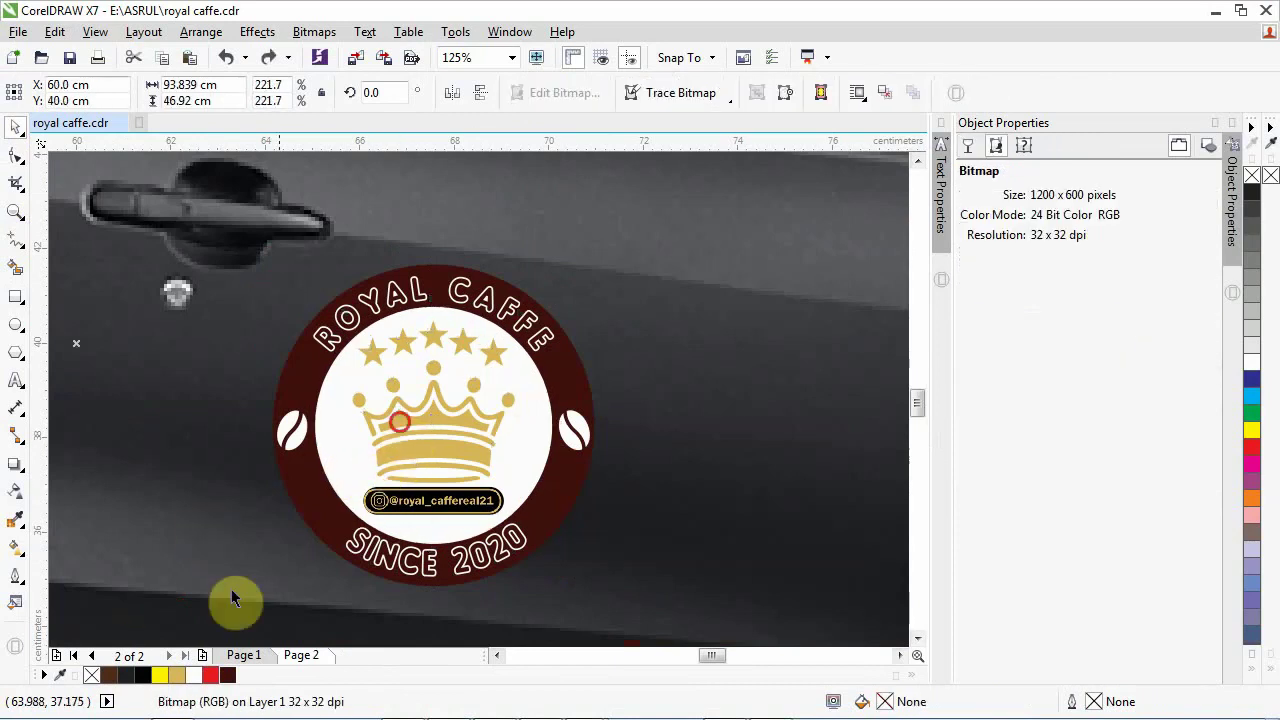
left_click(400, 421)
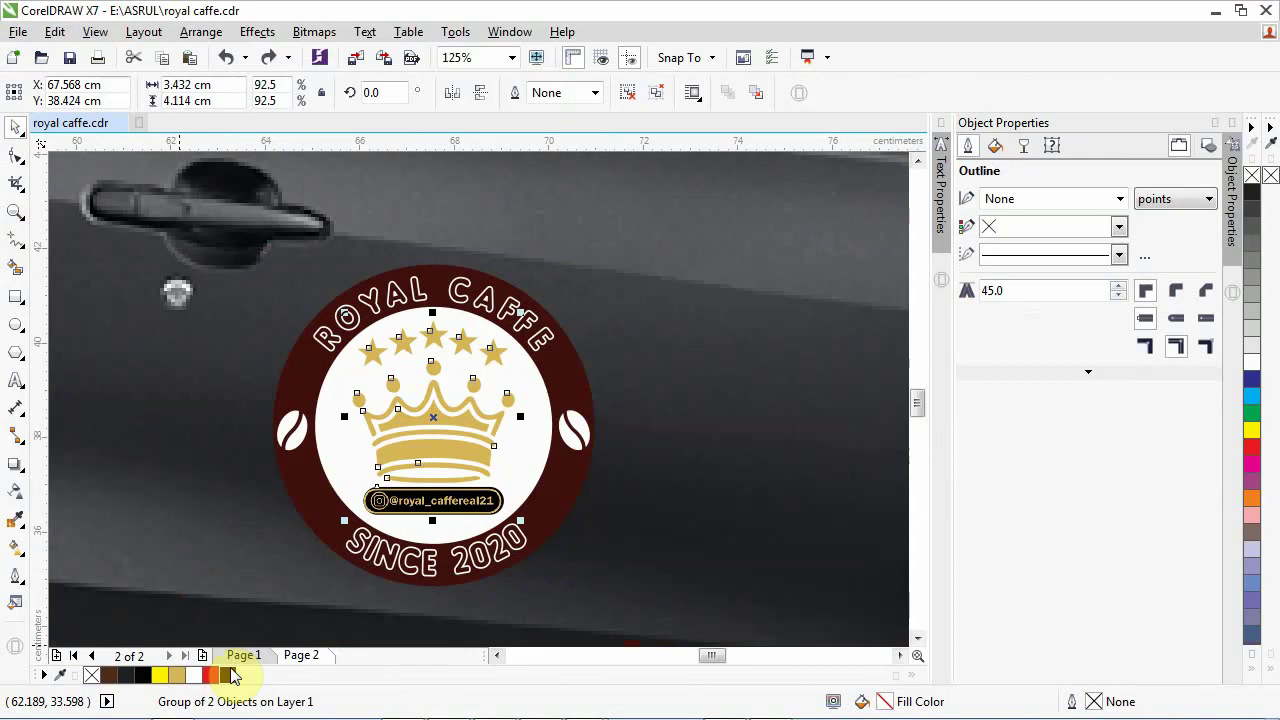
left_click(215, 583)
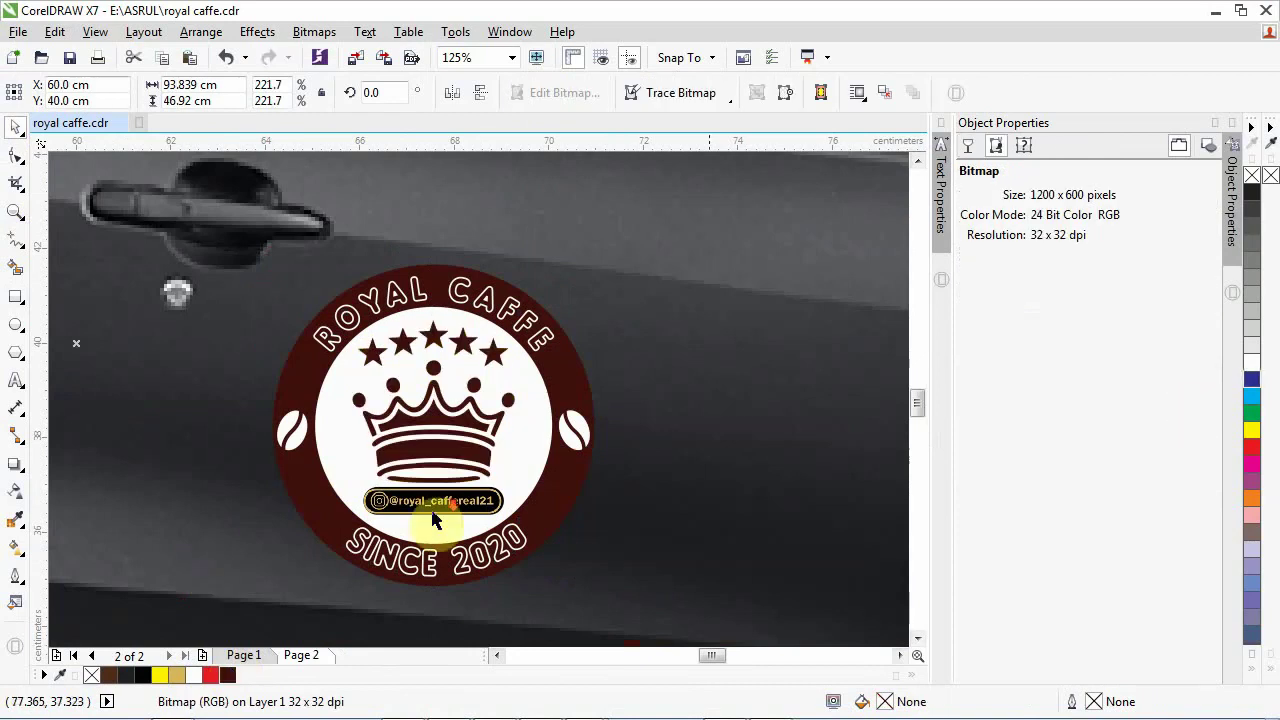
Step: Undo the crown's maroon recolour and the white inner circle, back to the gold crown on dark maroon
scroll(434, 518, "down", 2)
key("ctrl+z")
key("ctrl+z")
left_click(551, 521)
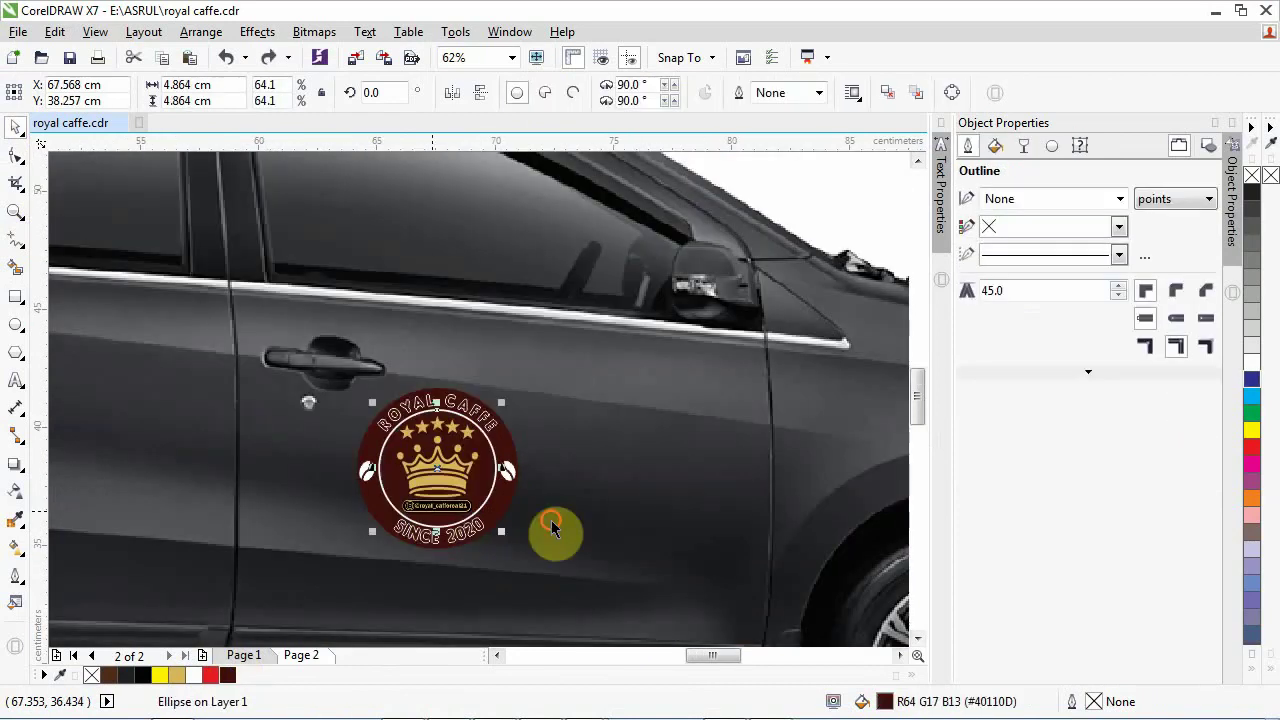
left_click(552, 527)
Step: Ungroup the crown and Instagram handle badge, and move the badge out of the logo onto the door beside it
scroll(476, 460, "up", 4)
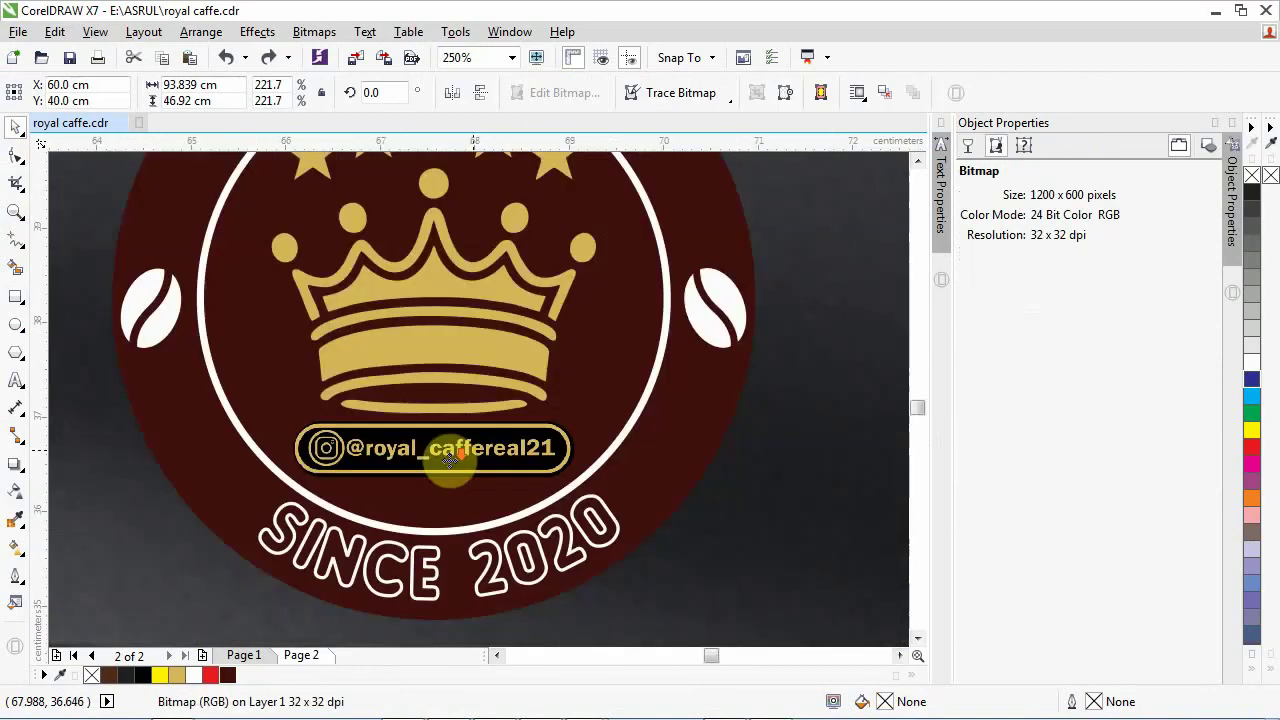
left_click(450, 458)
scroll(450, 458, "down", 2)
left_click(633, 99)
left_click(728, 307)
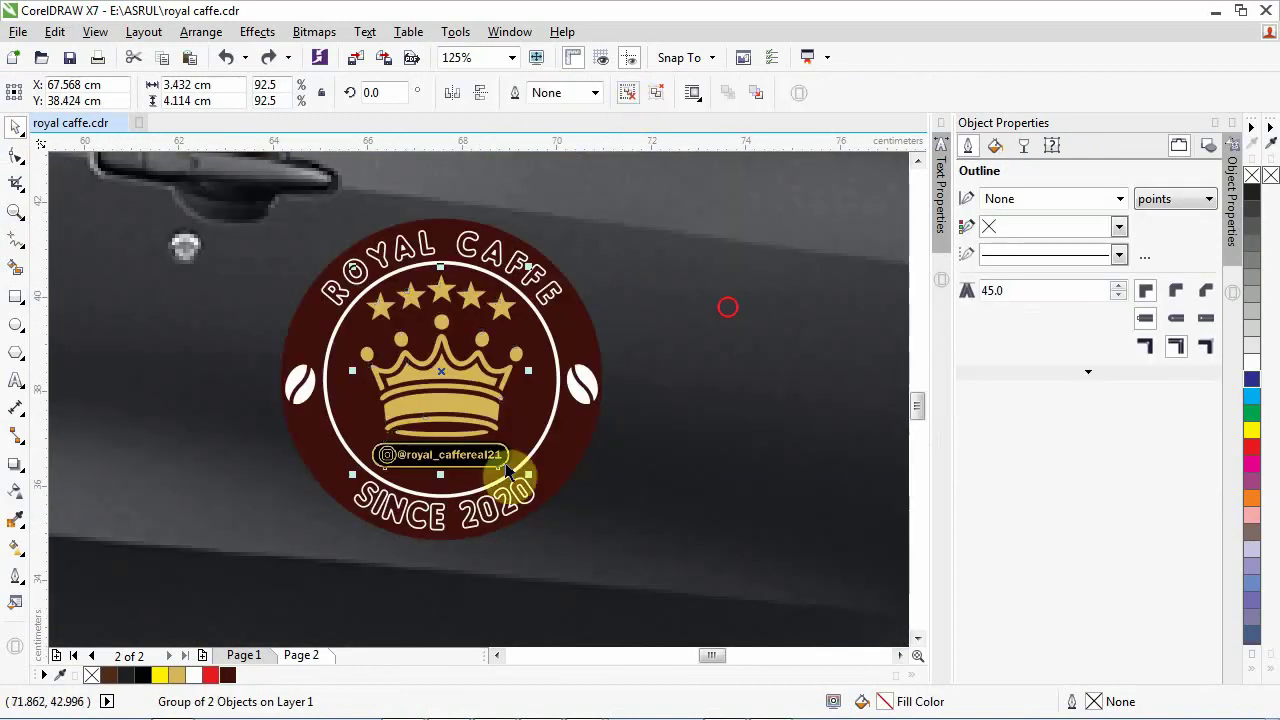
left_click(455, 458)
left_click(455, 458)
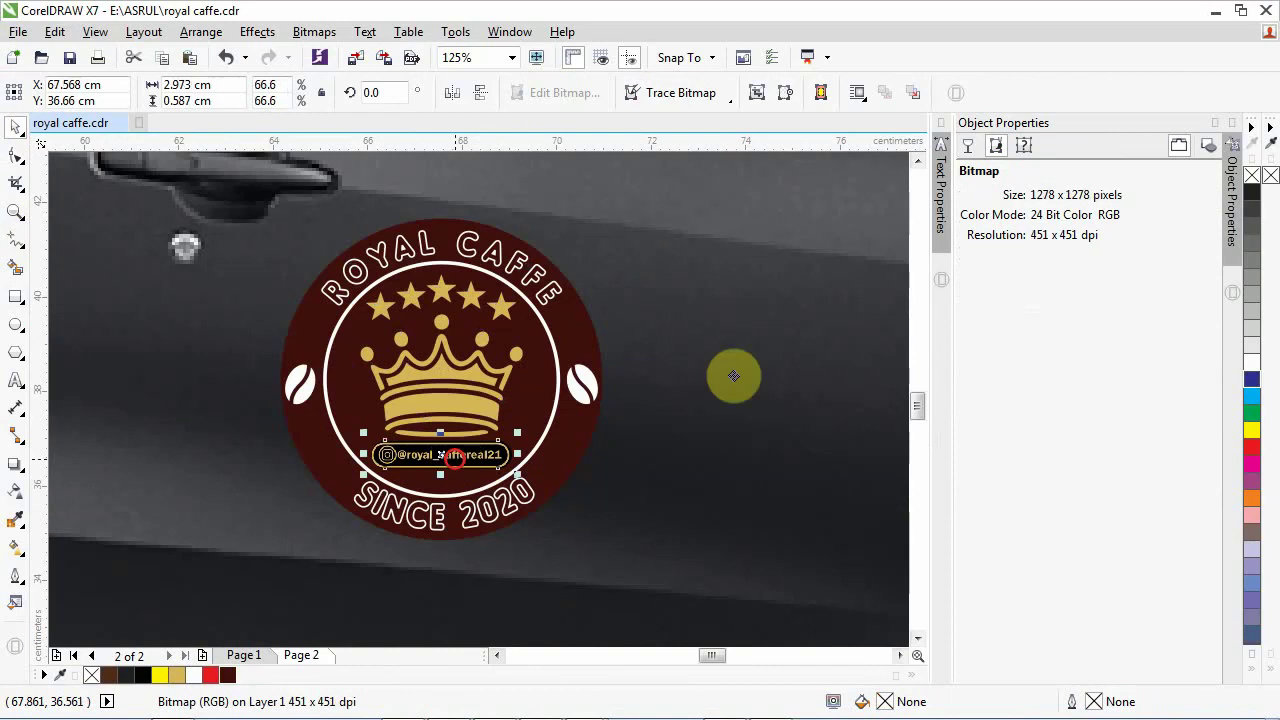
left_click_drag(733, 376, 739, 356)
left_click(816, 354)
Step: Draw a rectangle about 2.7 × 0.36 cm below the Instagram handle badge, with all corner radii at 0.5 cm
scroll(816, 354, "up", 2)
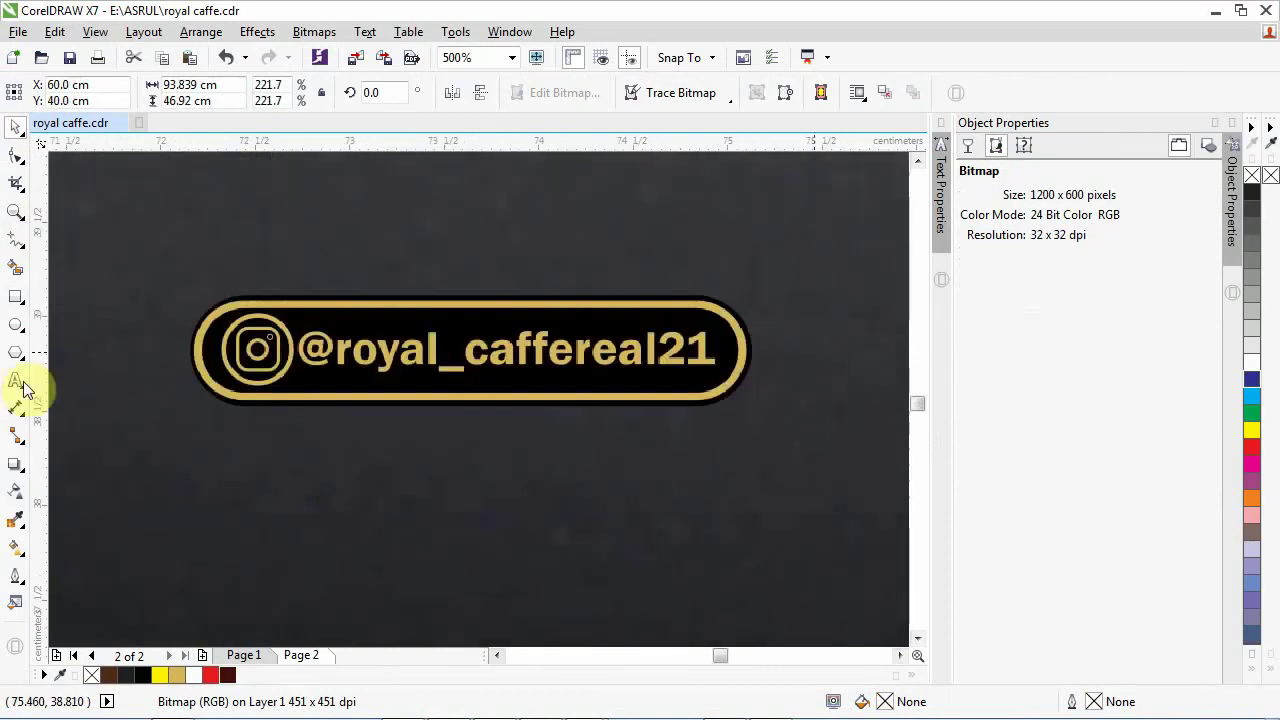
left_click(16, 324)
left_click_drag(216, 434, 724, 503)
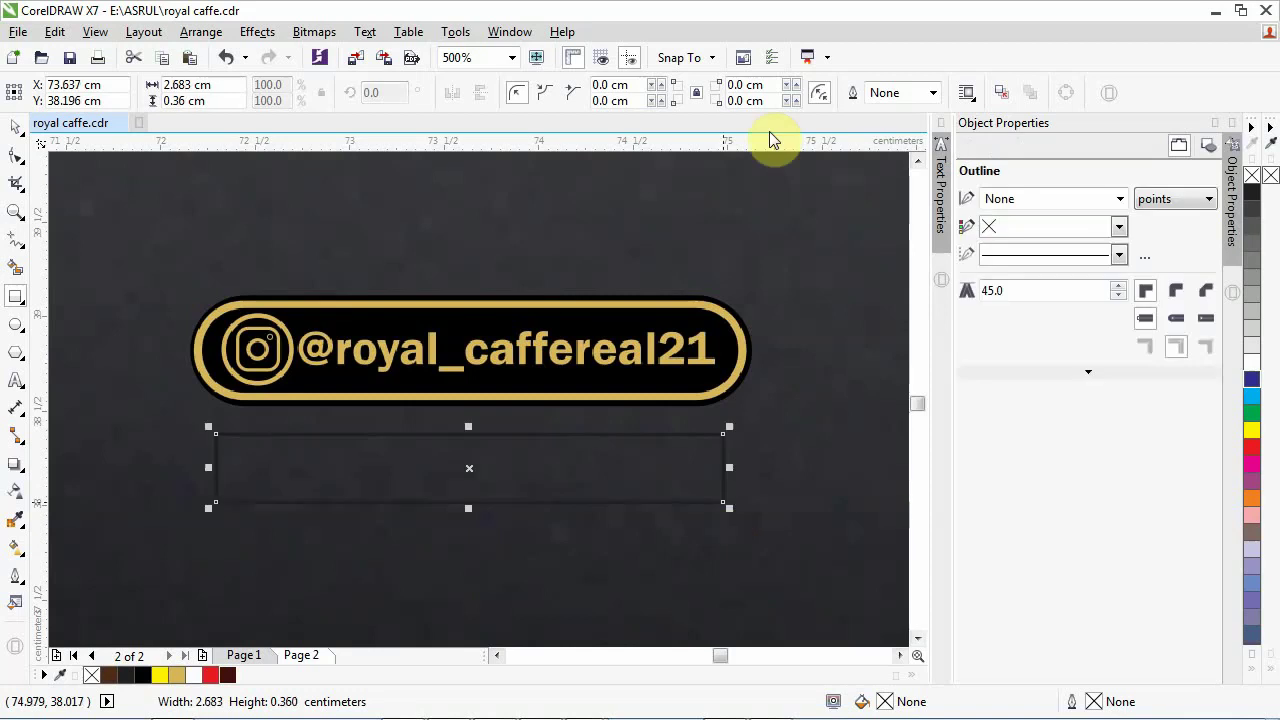
left_click(656, 87)
left_click(656, 87)
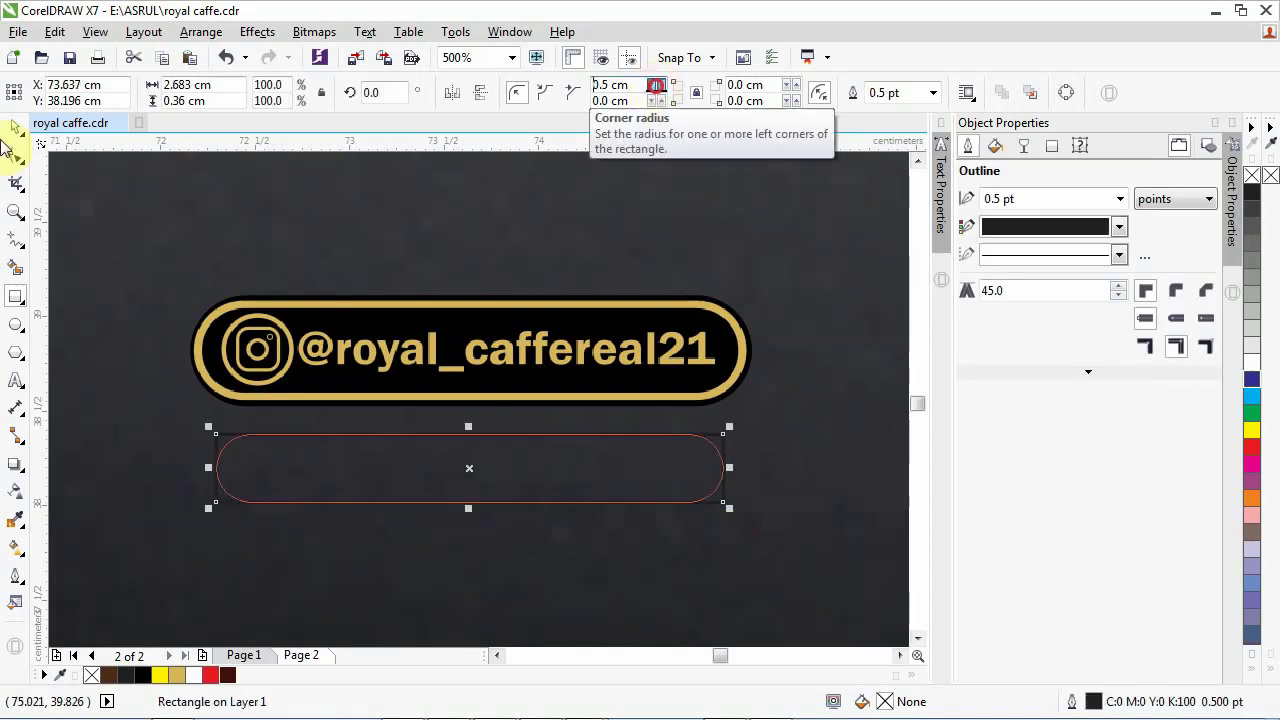
left_click(14, 130)
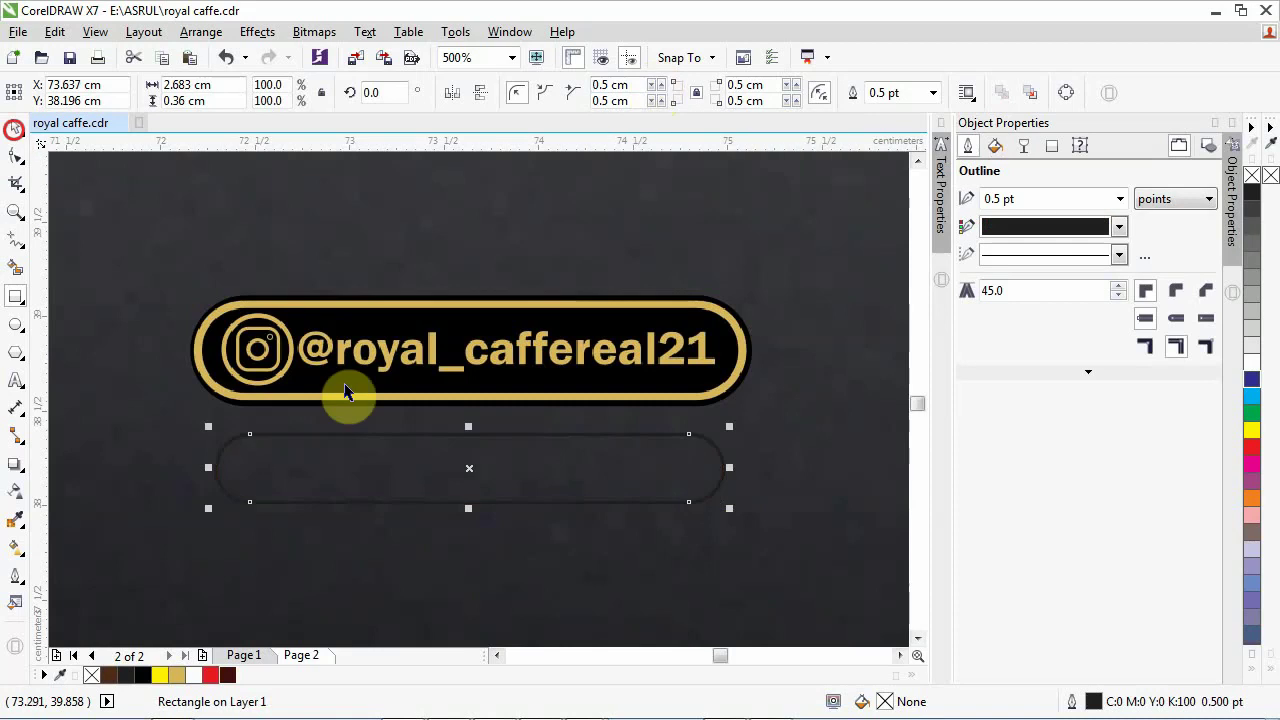
Step: Give the rounded rectangle a dark maroon R64 G17 B13 outline and a white fill
right_click(231, 676)
scroll(488, 540, "down", 2)
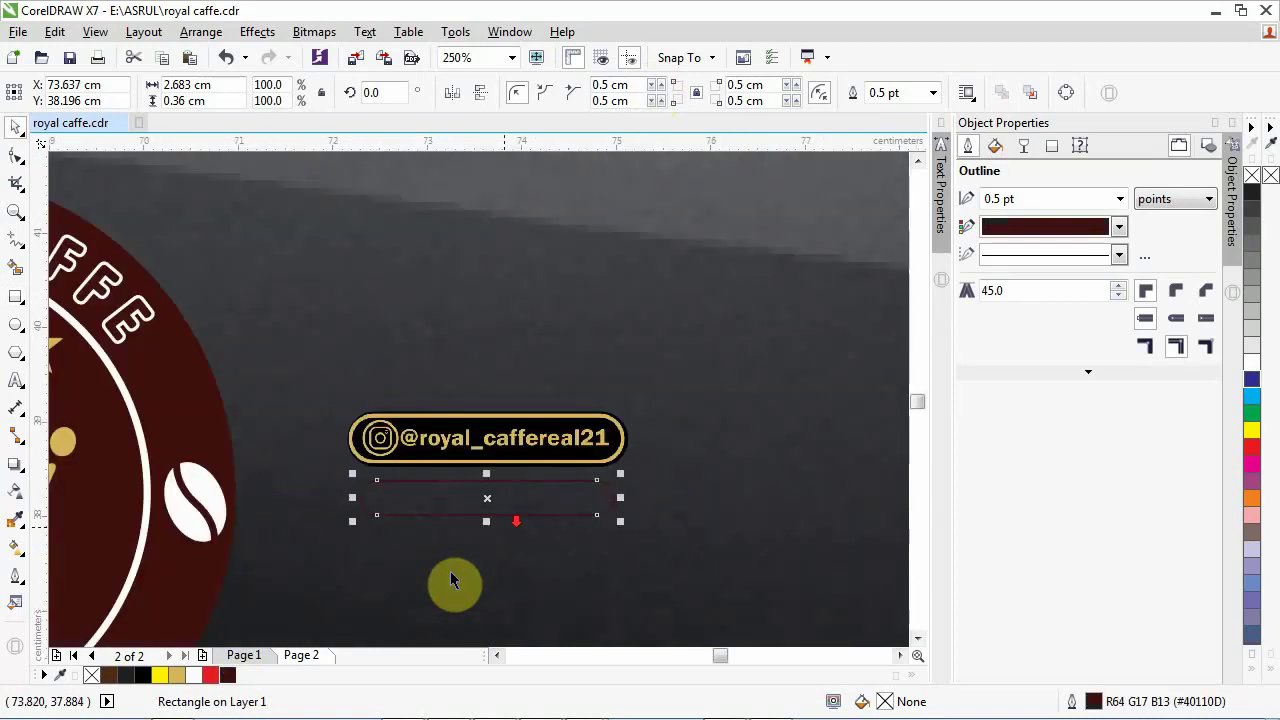
scroll(460, 576, "up", 1)
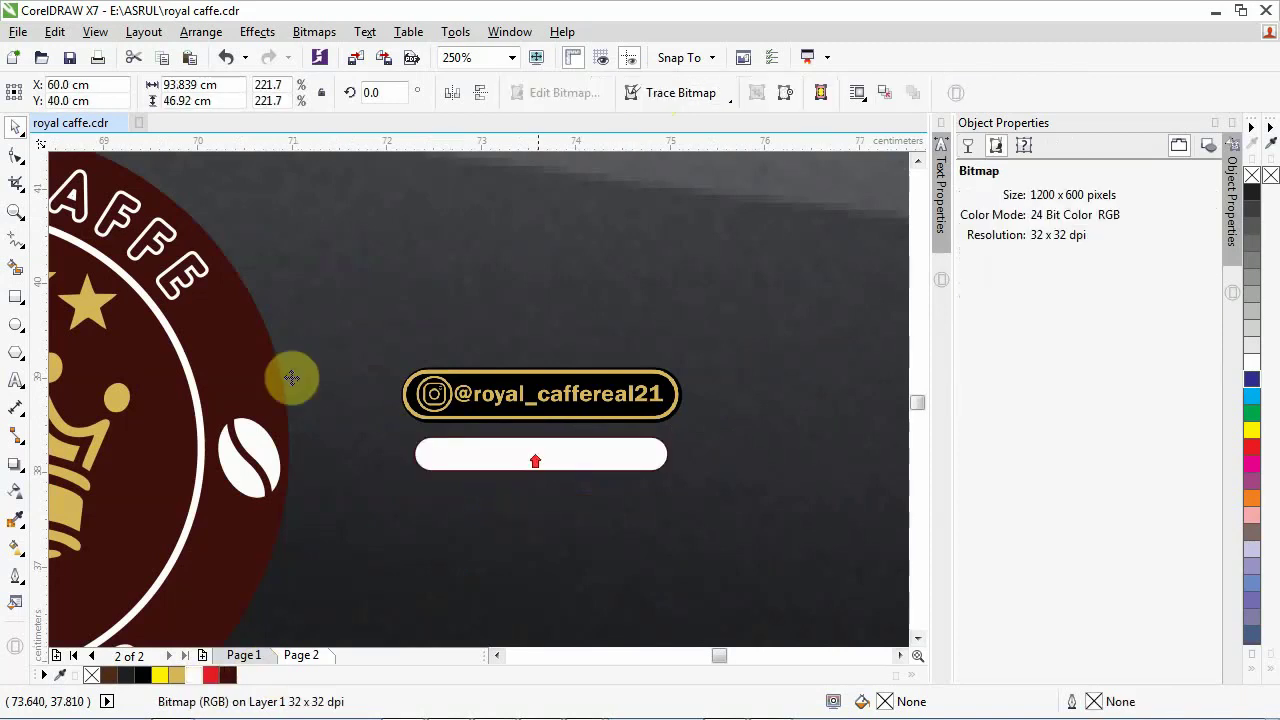
scroll(524, 456, "up", 1)
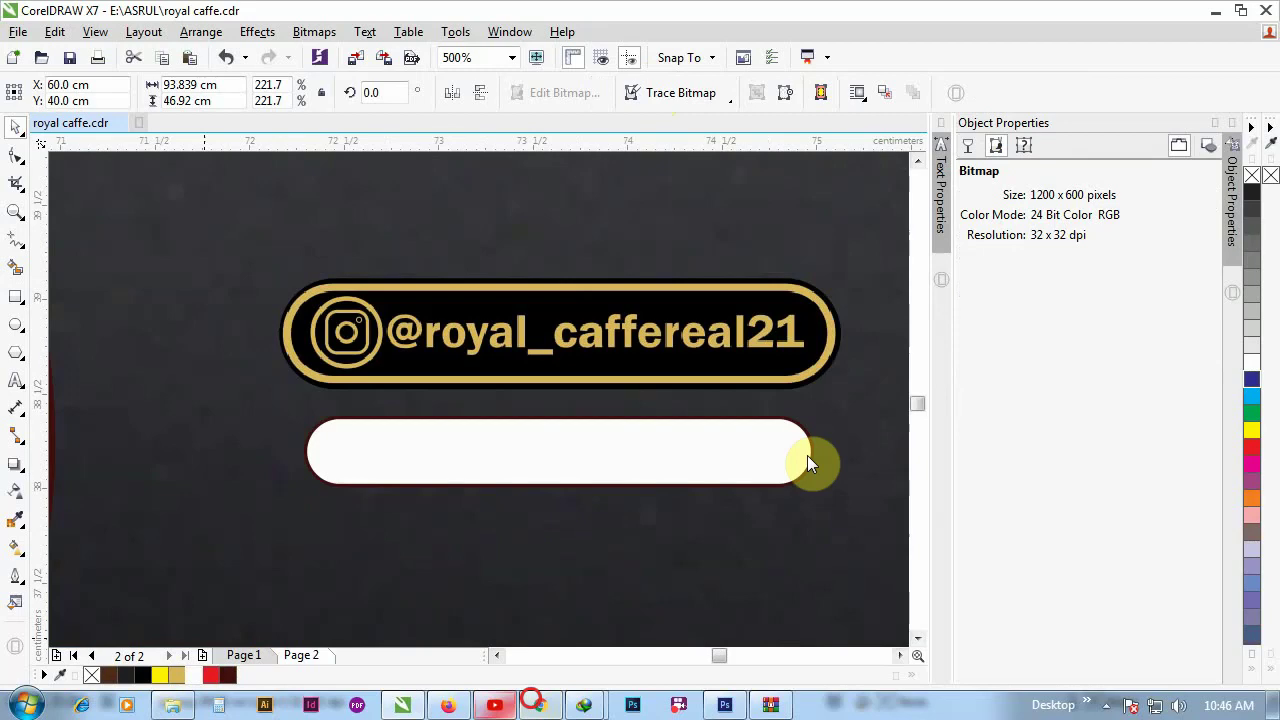
Step: Switch to the browser and copy the round red-pink Instagram logo image from the "logo ig transparan" results
key("alt+Tab")
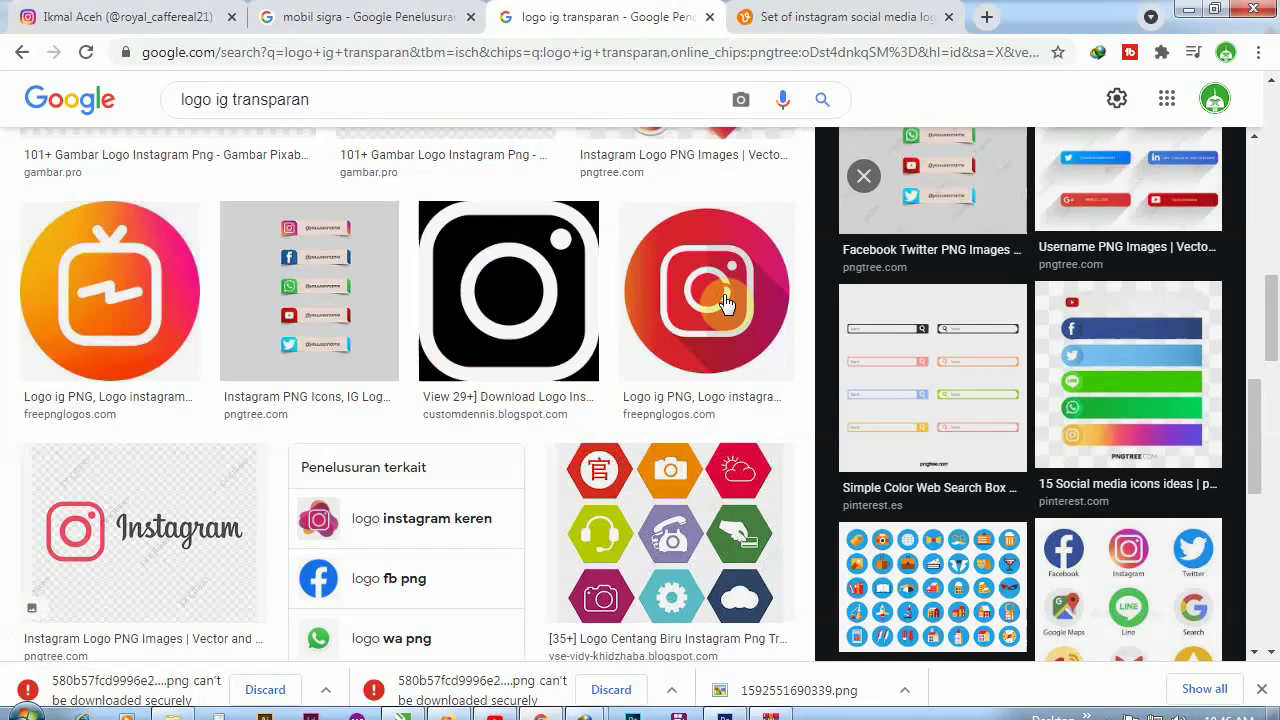
left_click(726, 303)
right_click(941, 265)
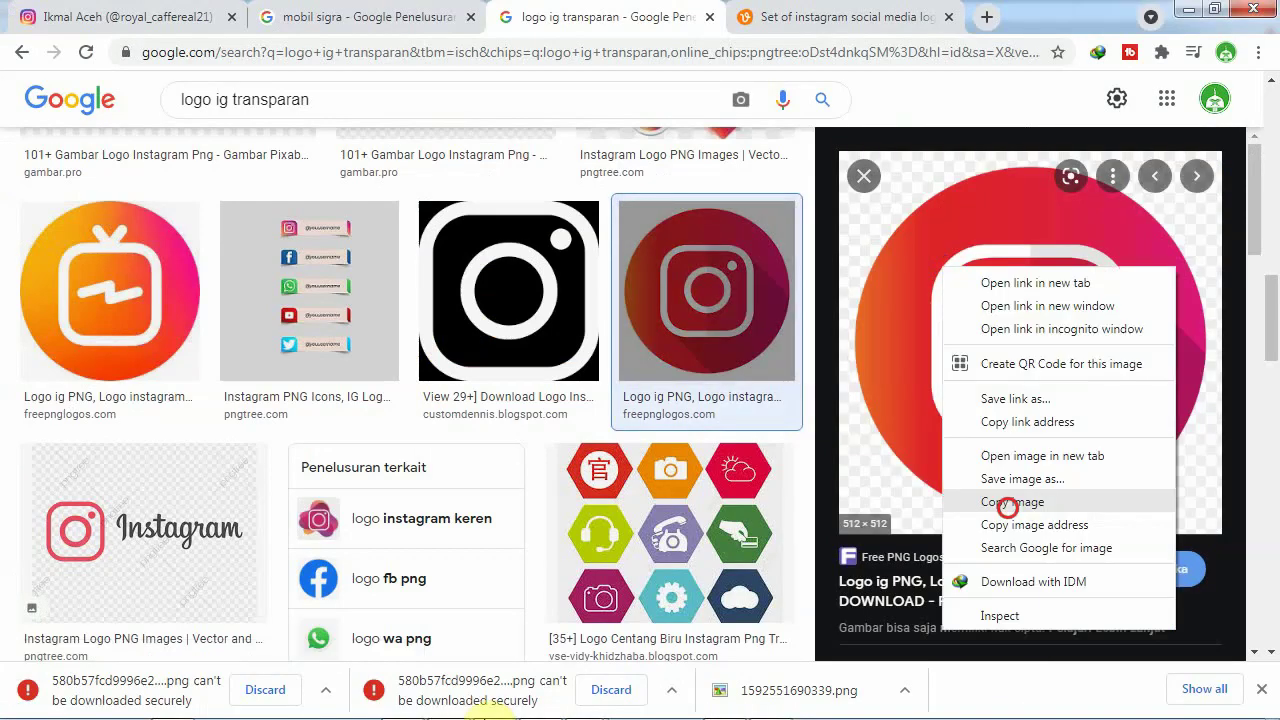
left_click(1010, 503)
Step: Switch back to CorelDRAW, paste the Instagram logo and move it onto the empty area beside the page
key("alt+Tab")
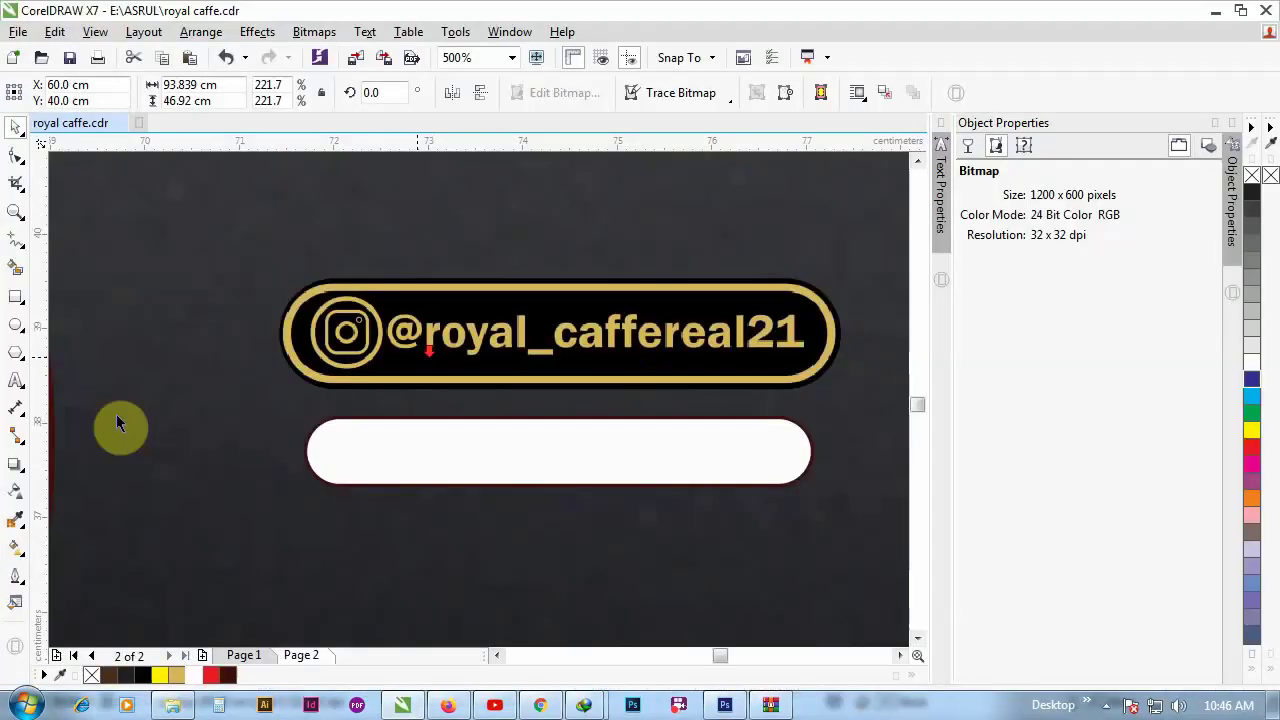
scroll(417, 359, "down", 3)
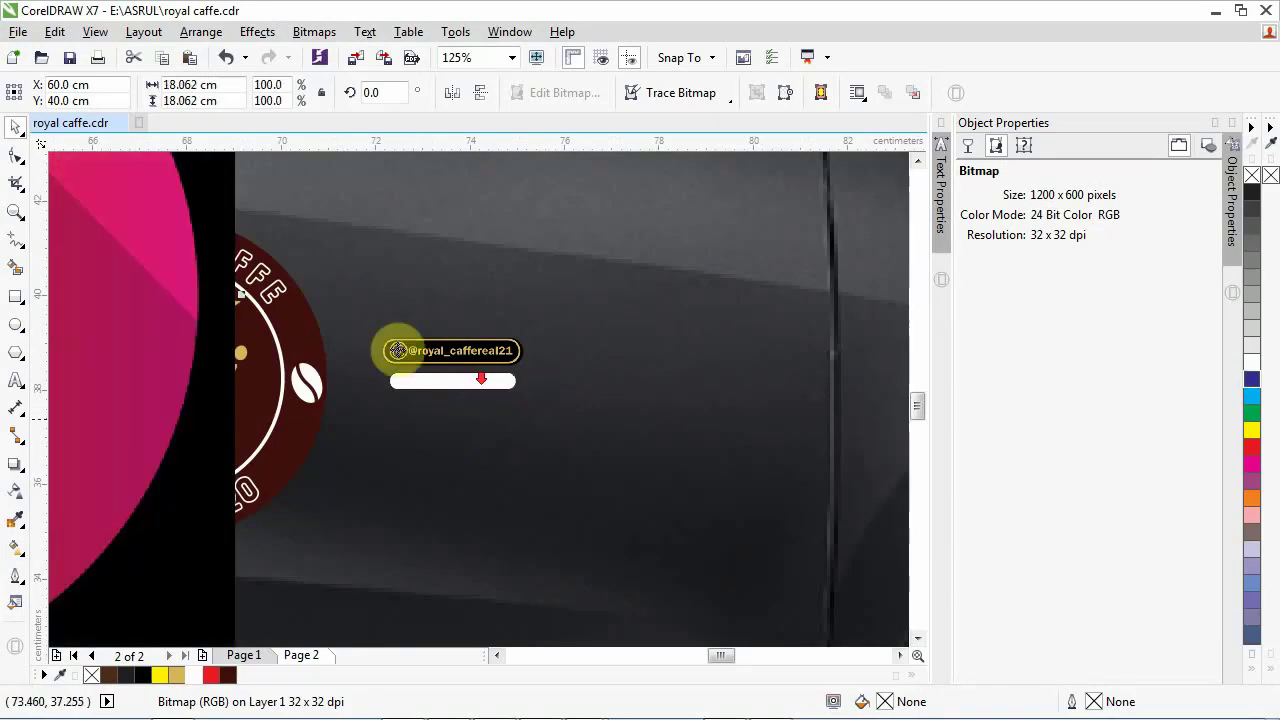
scroll(400, 345, "down", 8)
scroll(302, 343, "up", 4)
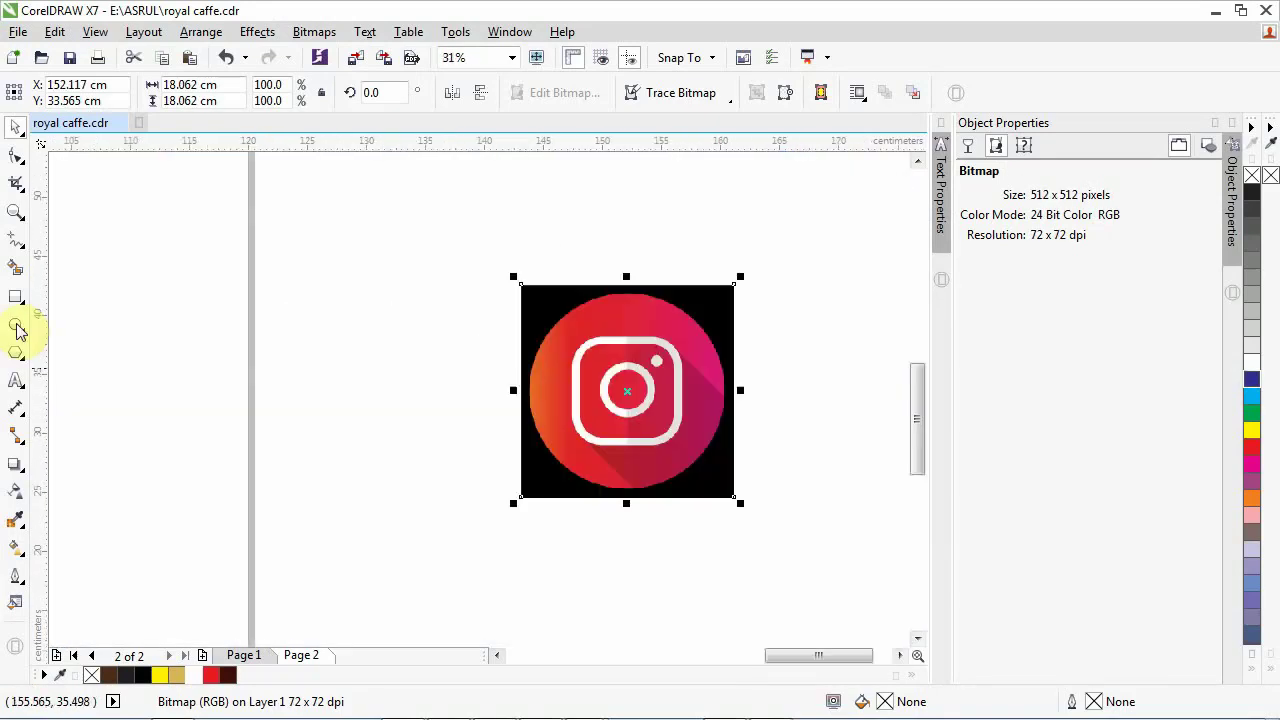
Step: Draw a circle about 17.7 cm in diameter overlapping the pasted Instagram logo
left_click(17, 327)
scroll(527, 335, "up", 2)
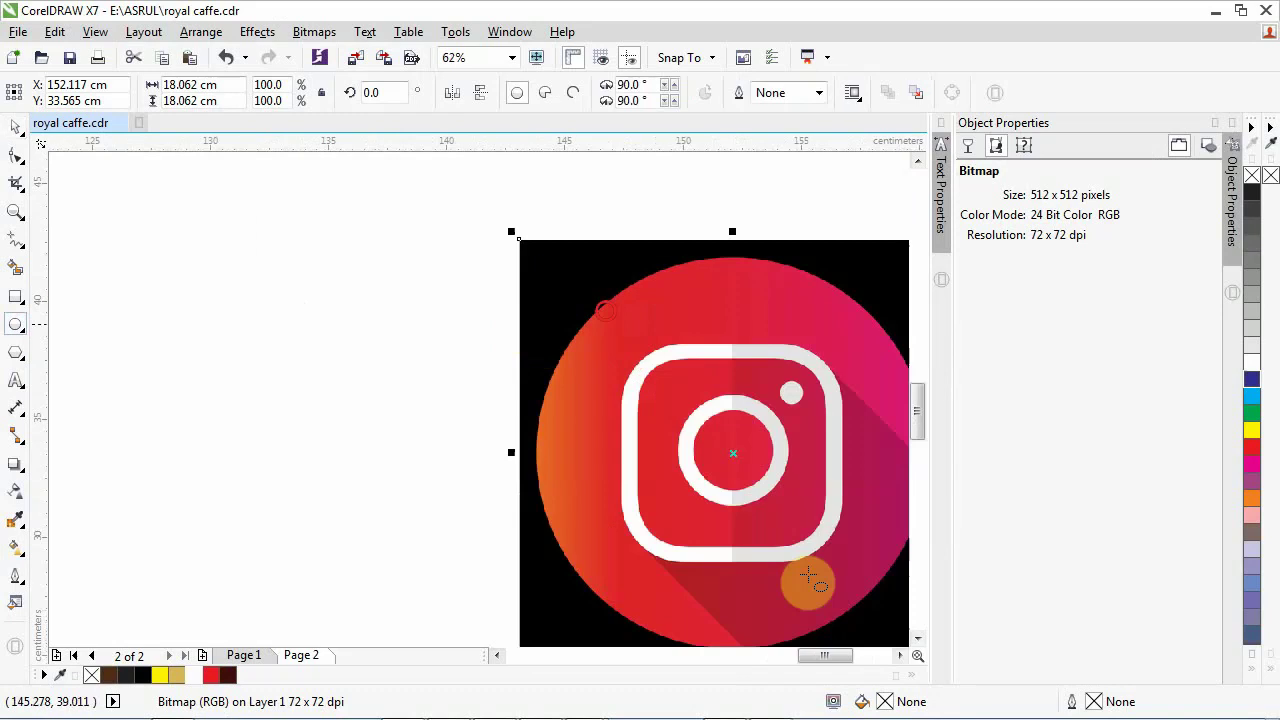
left_click_drag(808, 578, 866, 668)
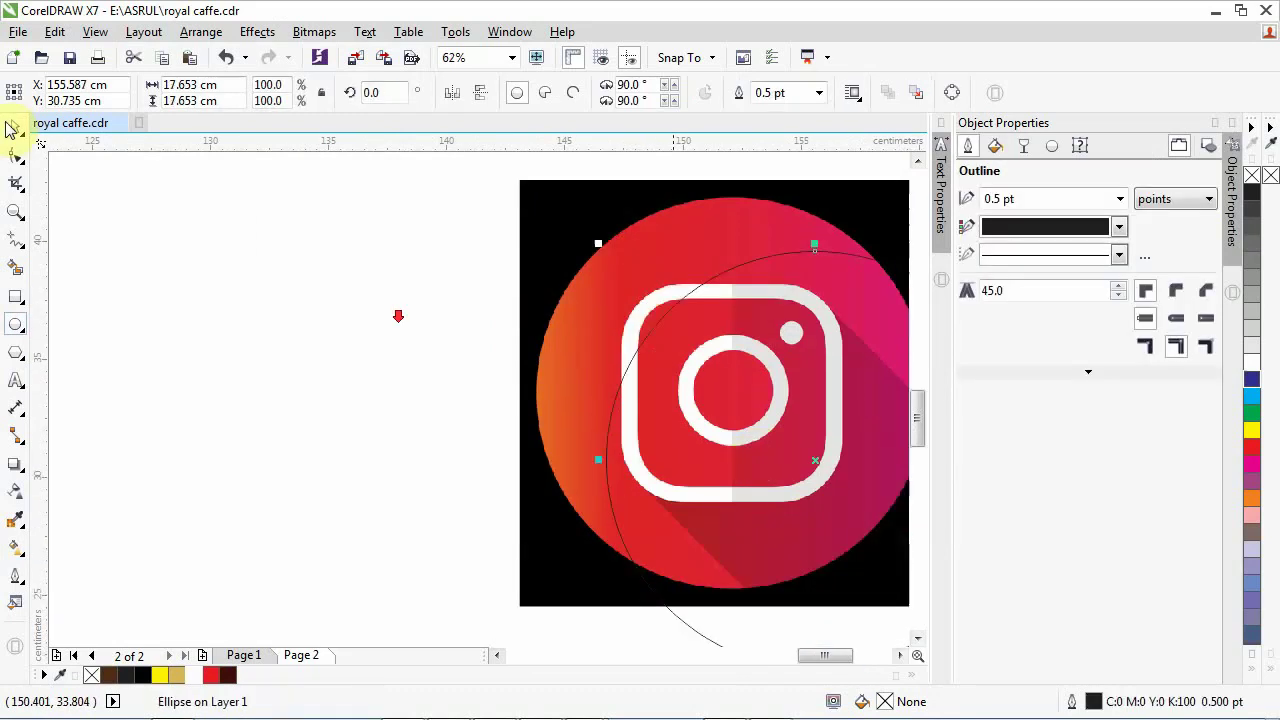
scroll(390, 318, "down", 2)
Step: Try to align the circle and Instagram logo centres with all objects selected, and undo the last alignment
left_click(505, 269)
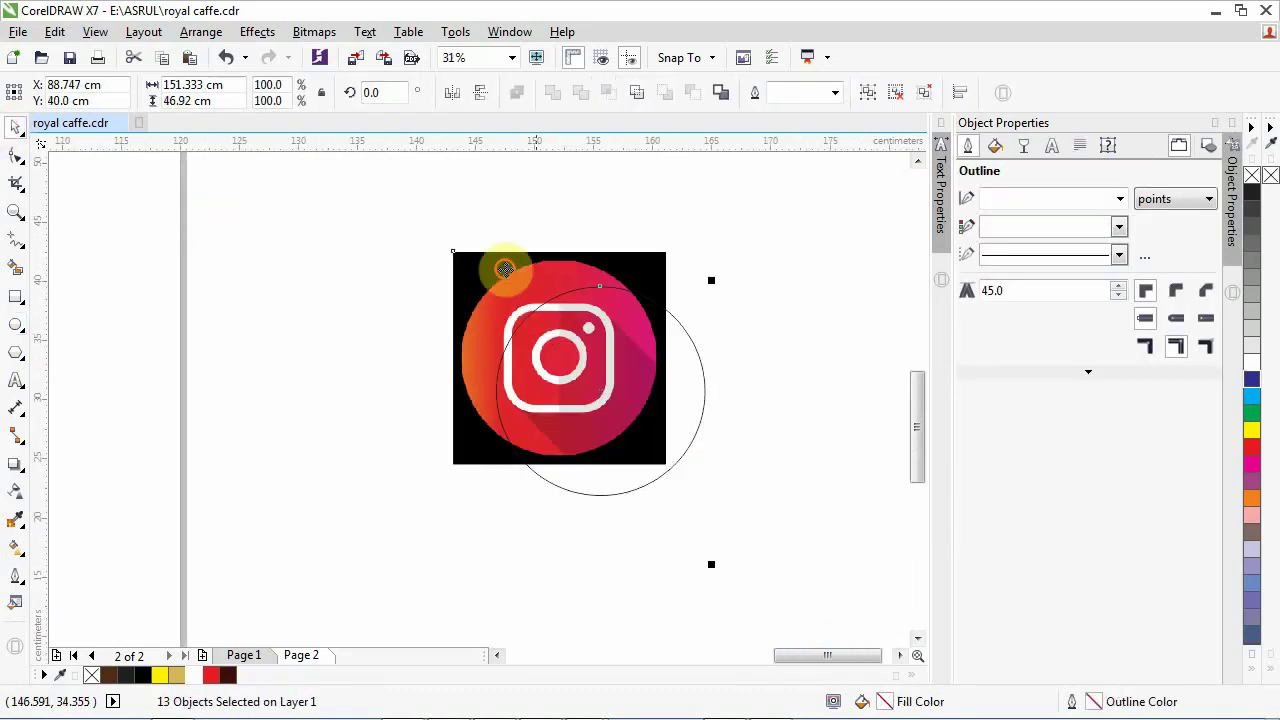
left_click(505, 270, "shift")
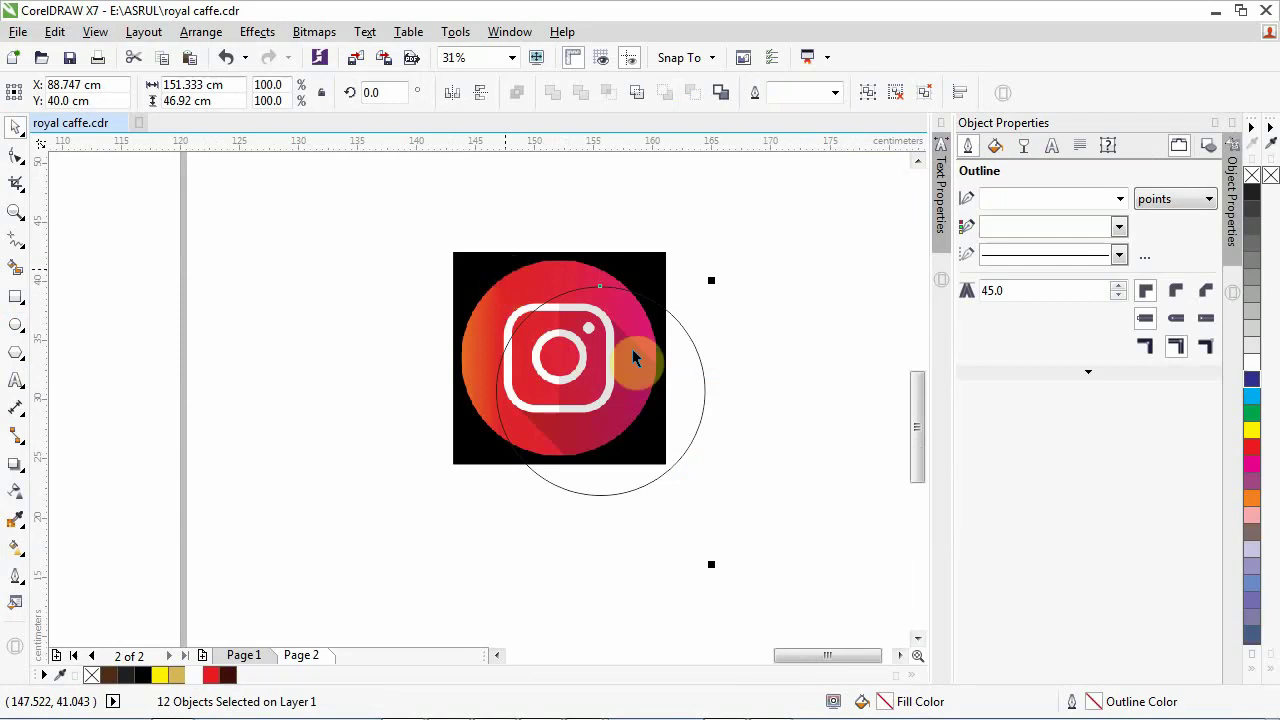
key("c")
scroll(515, 390, "down", 4)
left_click(590, 388)
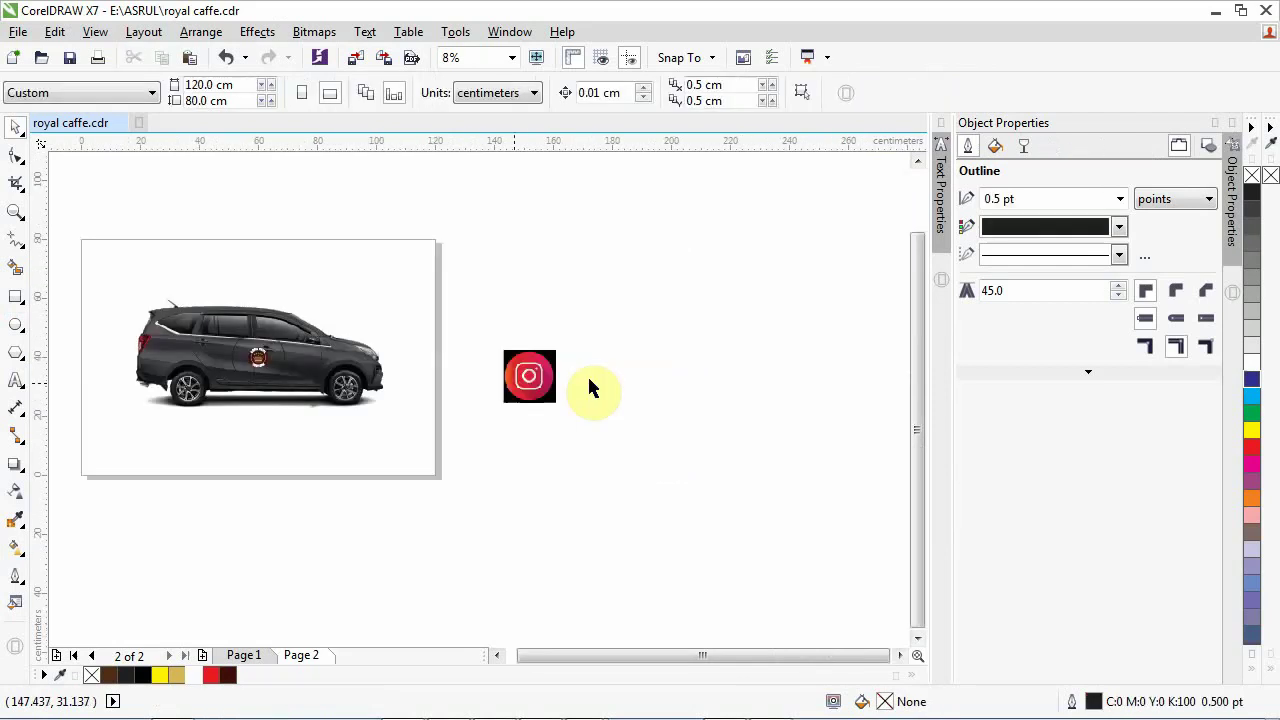
key("ctrl+z")
left_click(609, 378)
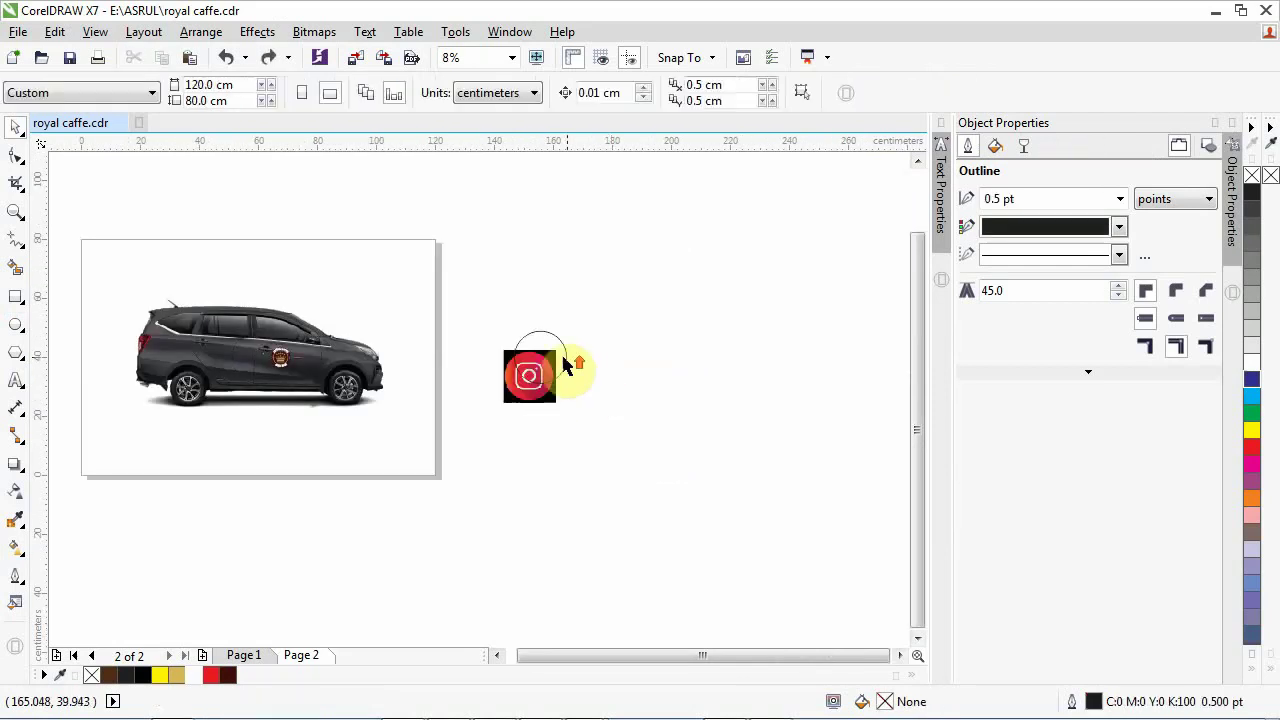
Step: Shrink the circle to about 15.8 cm and centre it horizontally and vertically on the Instagram logo
scroll(565, 366, "up", 6)
left_click(566, 574)
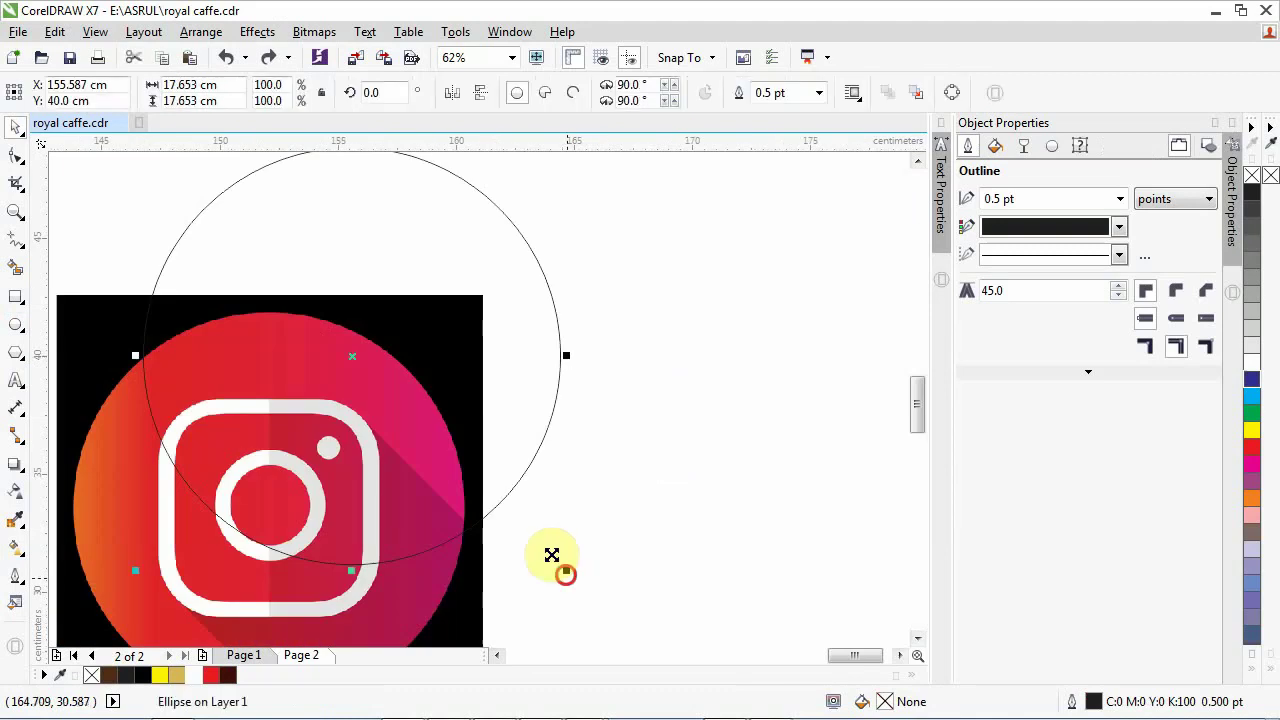
left_click_drag(552, 555, 451, 575)
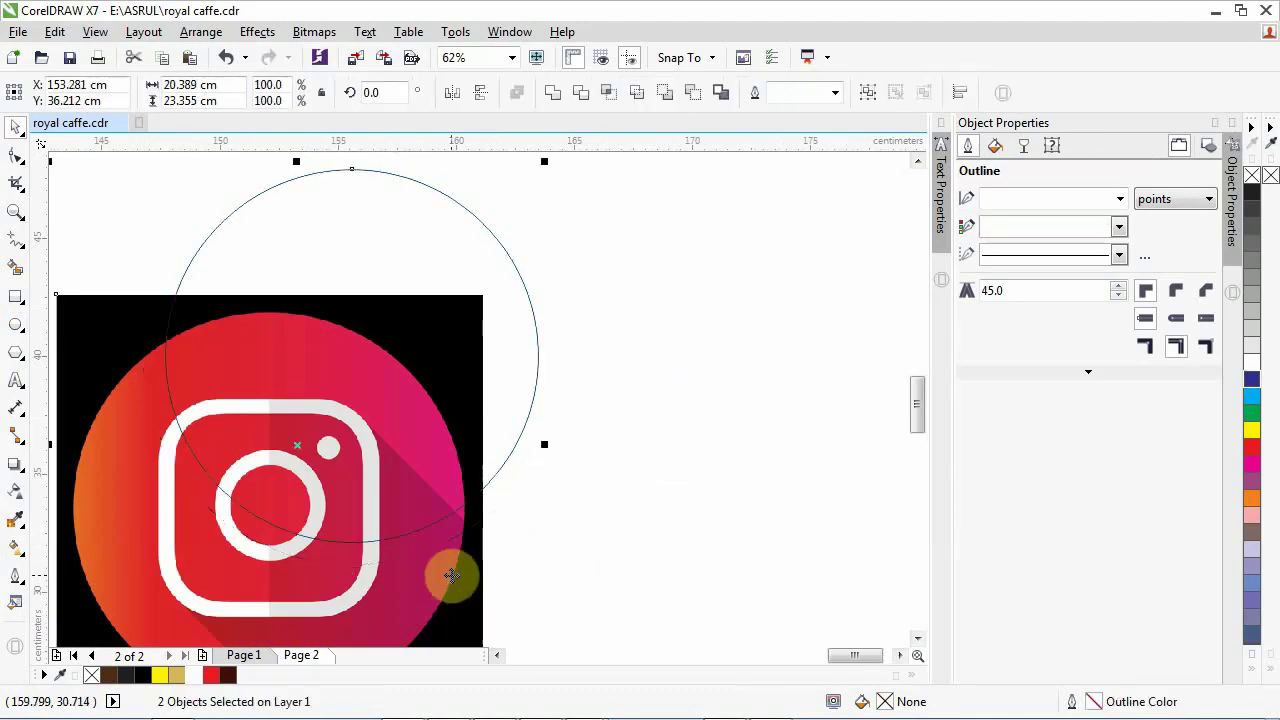
key("c")
key("e")
left_click(568, 403)
scroll(568, 403, "down", 1)
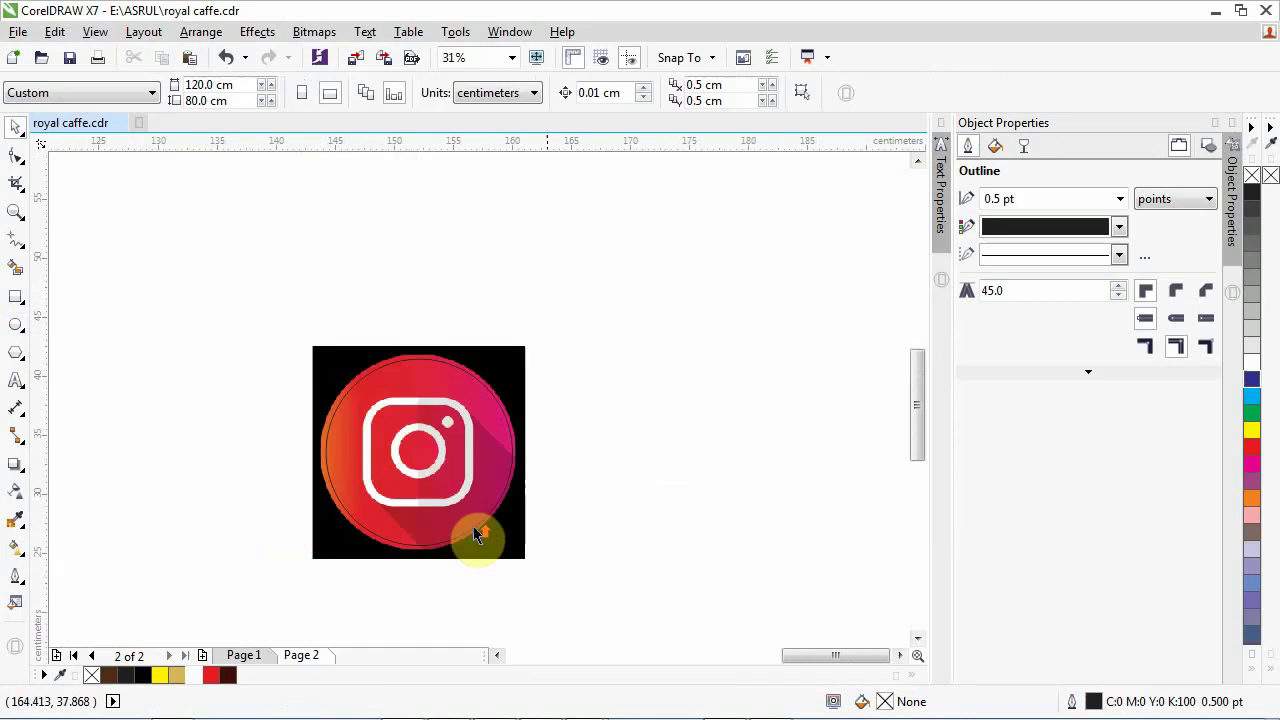
Step: Enlarge the centred circle to about 16.2 cm to follow the edge of the round Instagram logo
scroll(473, 526, "up", 2)
left_click(638, 607)
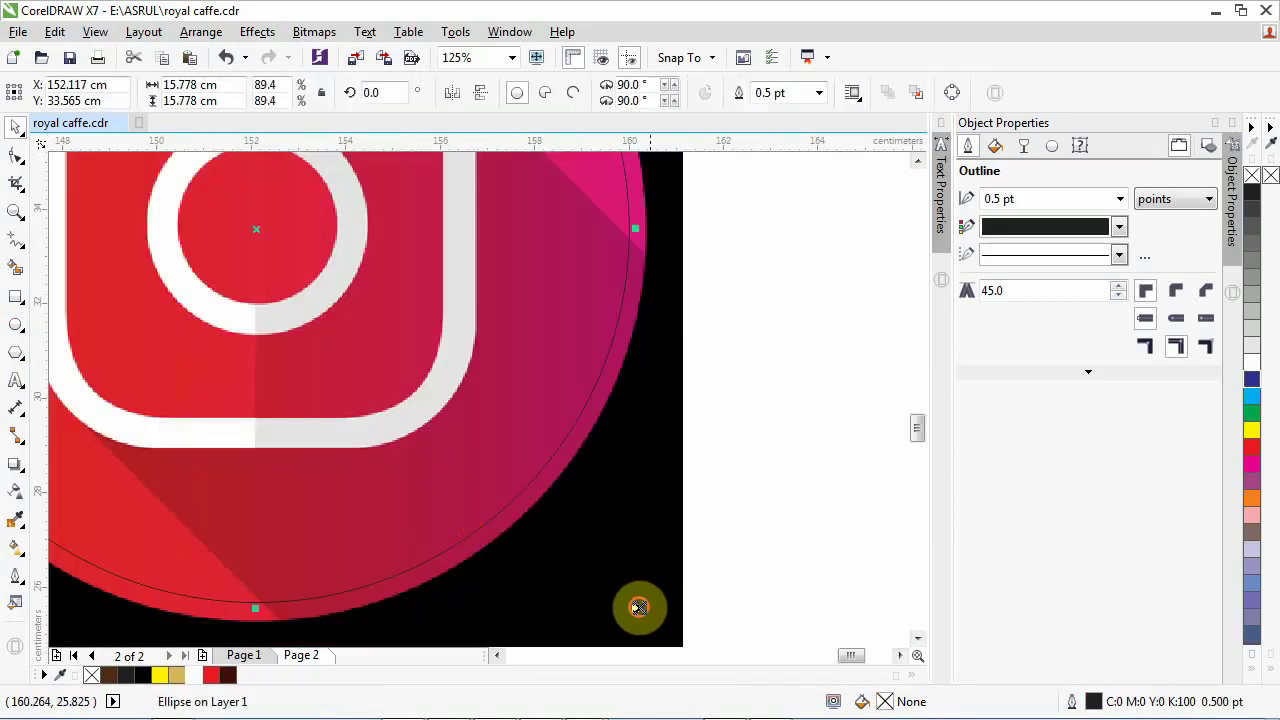
left_click_drag(638, 607, 648, 622)
scroll(604, 569, "down", 2)
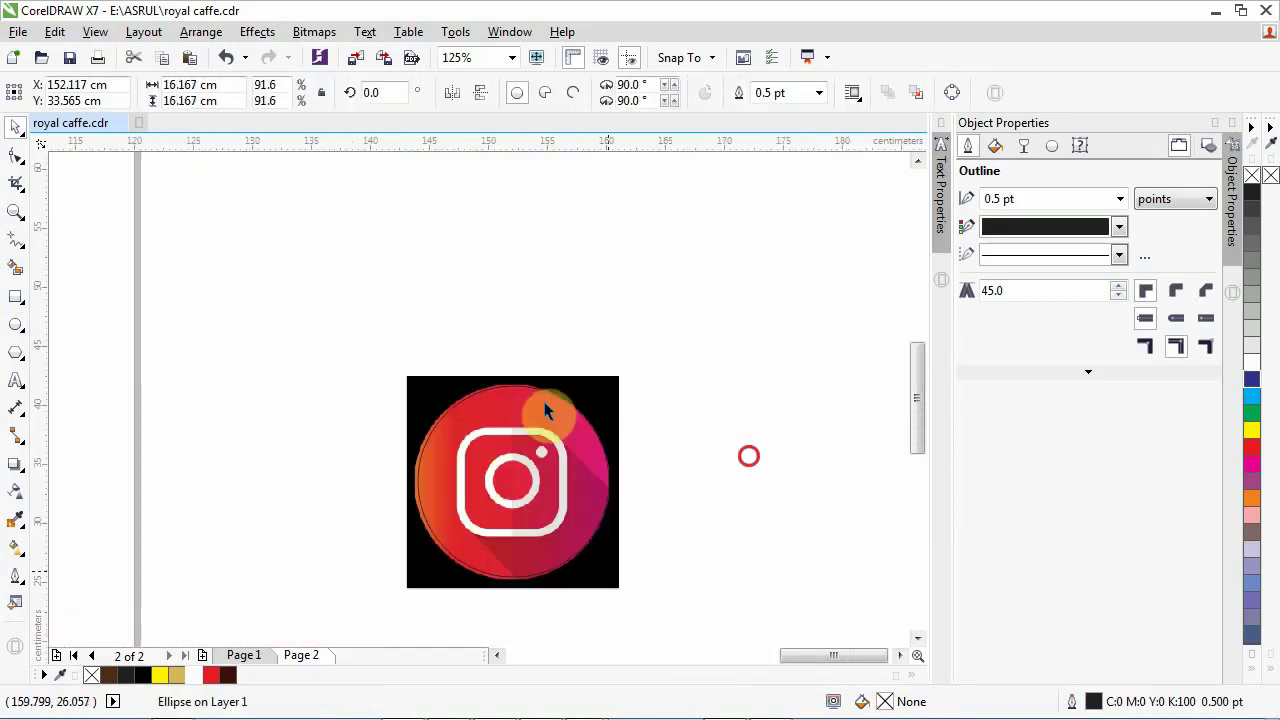
Step: Intersect the Instagram logo with the circle, discarding the black-cornered original, and move the round cutout away from the circle
left_click(676, 578)
key("ctrl+a")
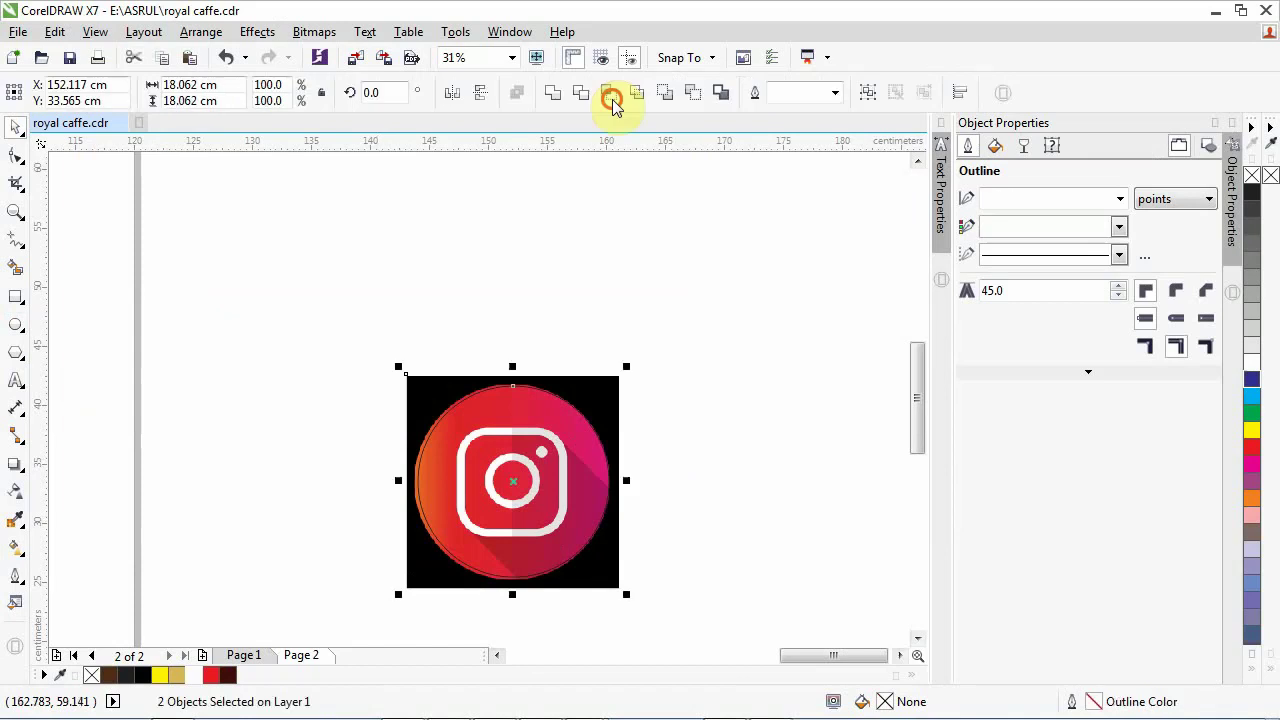
left_click(611, 98)
left_click(618, 387)
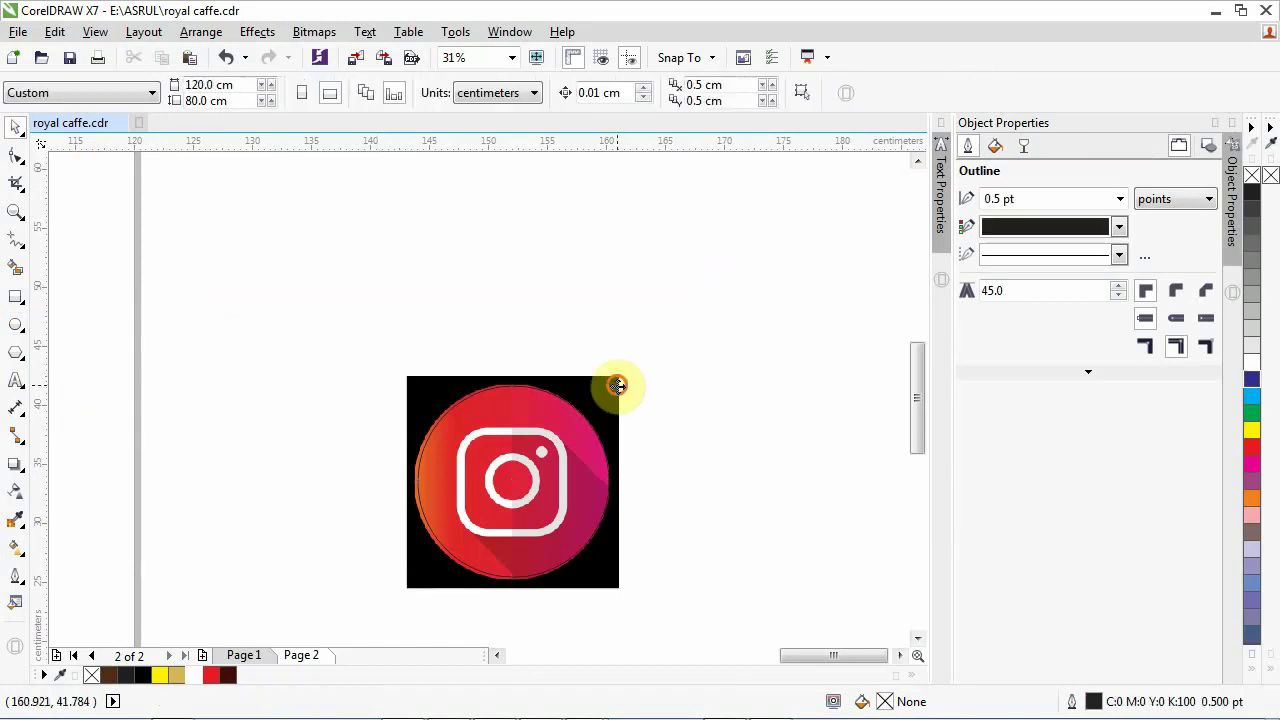
left_click_drag(617, 386, 473, 310)
left_click_drag(582, 424, 473, 310)
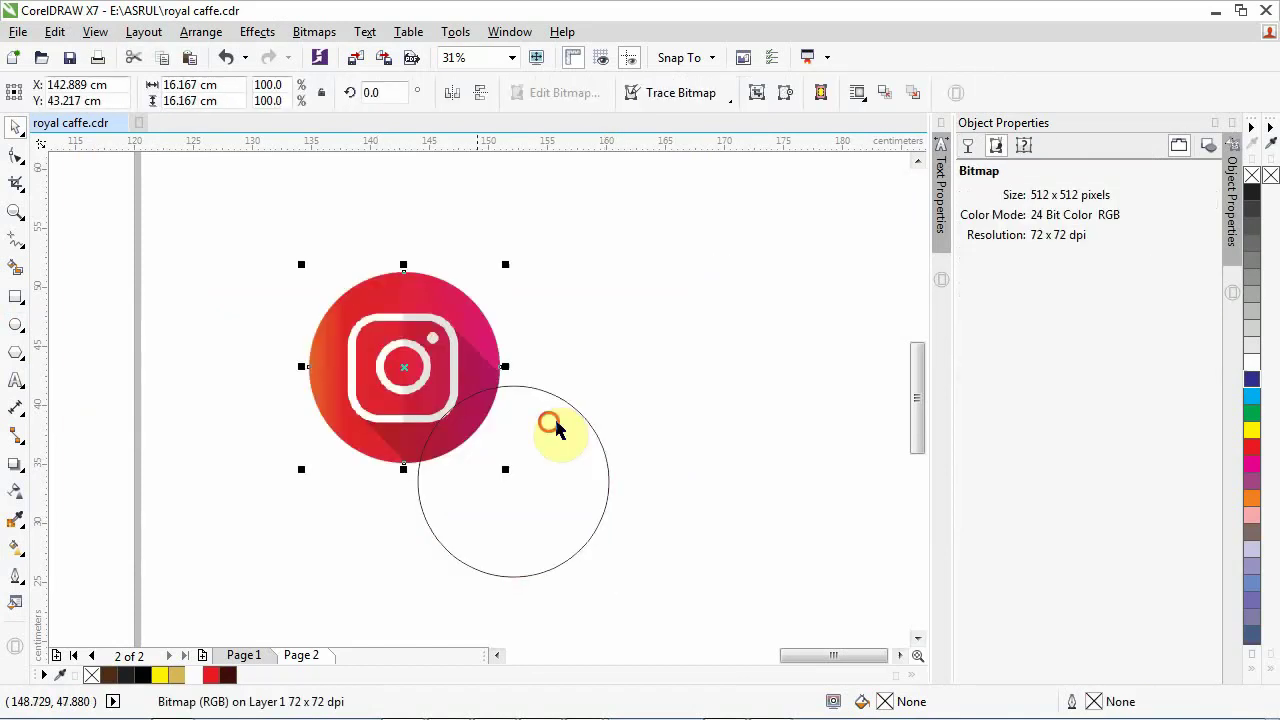
Step: Move the round Instagram logo cutout from beside the page onto the car's side, over the Royal Caffe sticker
left_click(567, 404)
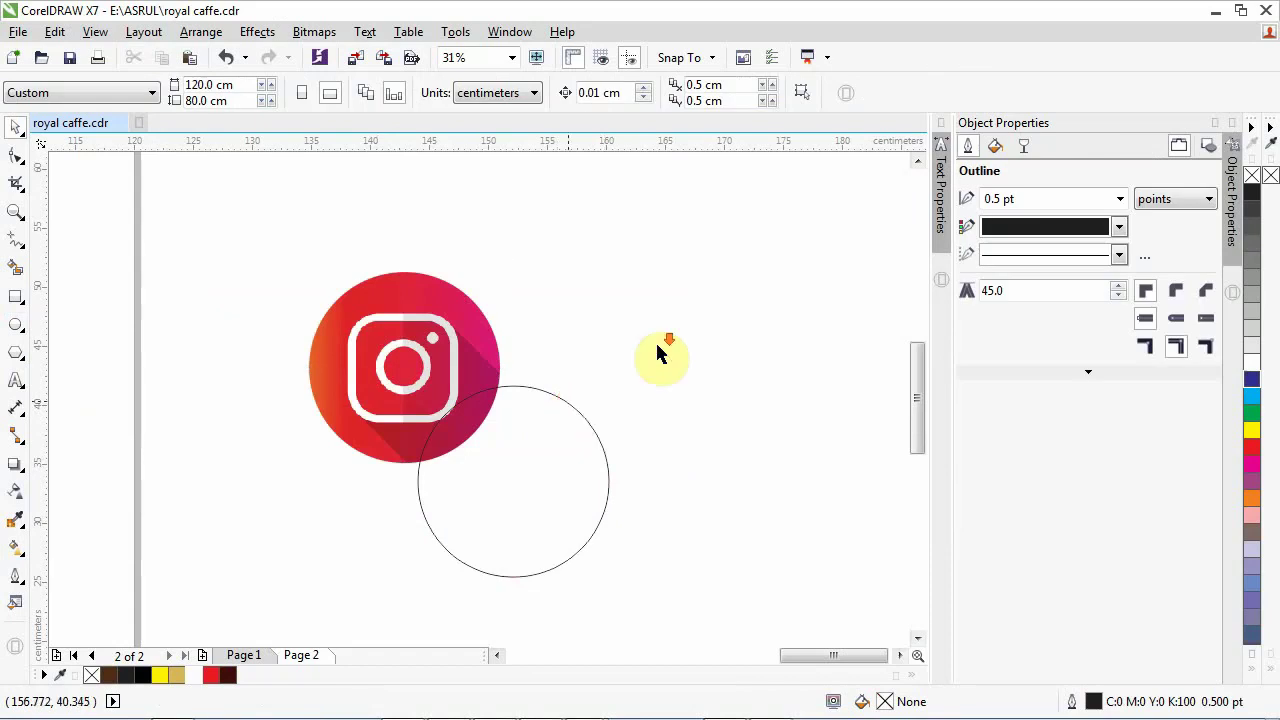
scroll(656, 346, "down", 3)
scroll(635, 352, "down", 1)
left_click(628, 347)
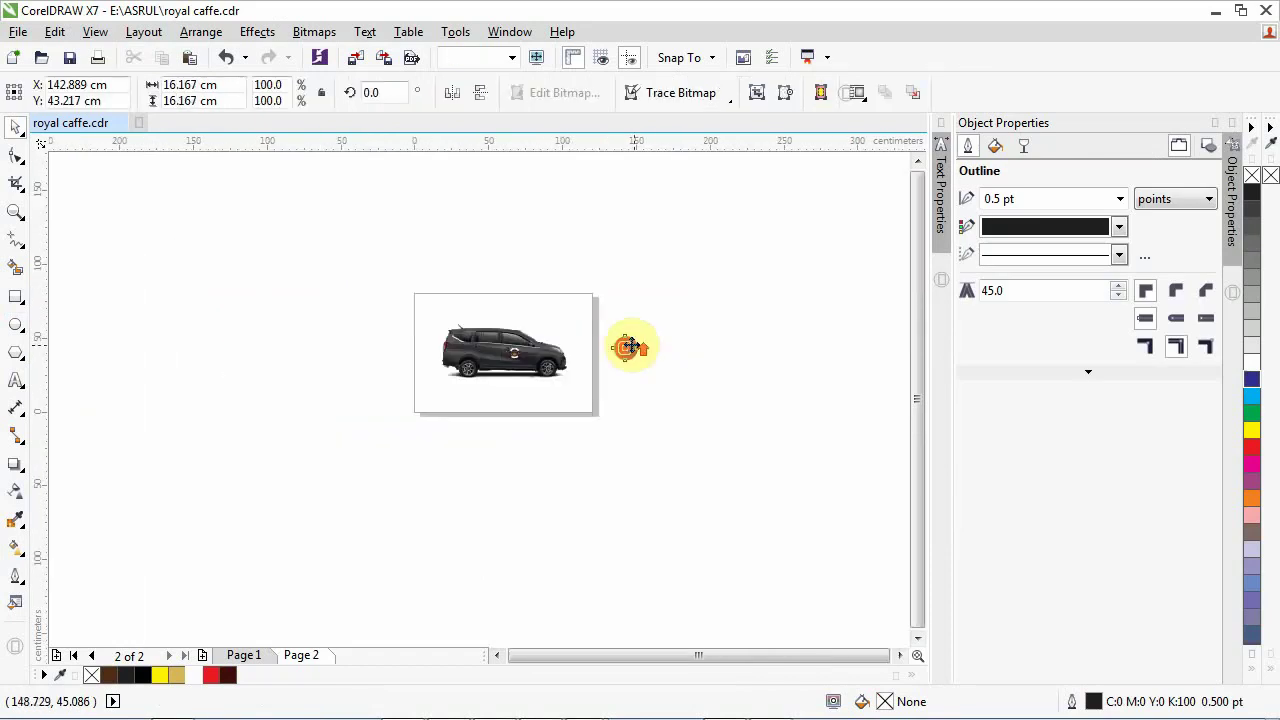
scroll(628, 347, "up", 2)
left_click_drag(152, 378, 155, 380)
scroll(155, 380, "up", 2)
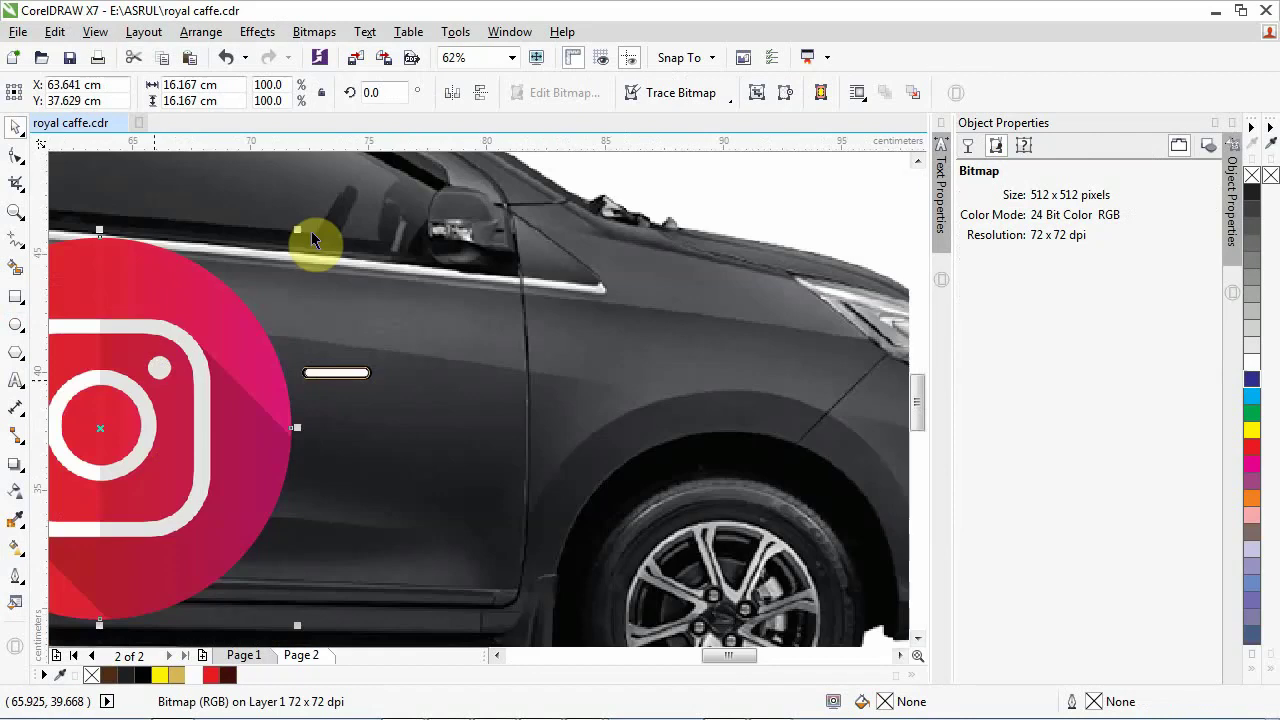
Step: Shrink the round Instagram logo to about 1.03 cm and place it just below the left end of the old handle badge
left_click_drag(299, 229, 131, 397)
scroll(558, 290, "up", 3)
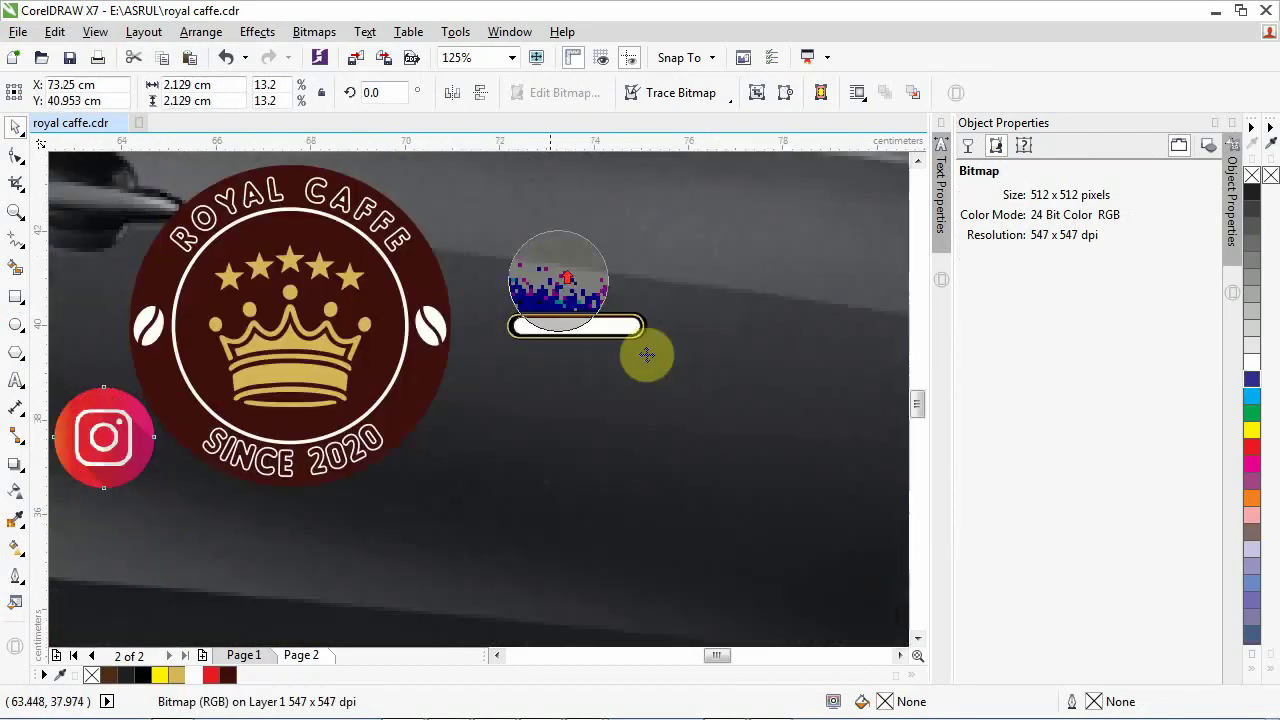
scroll(556, 275, "up", 3)
left_click_drag(647, 355, 489, 447)
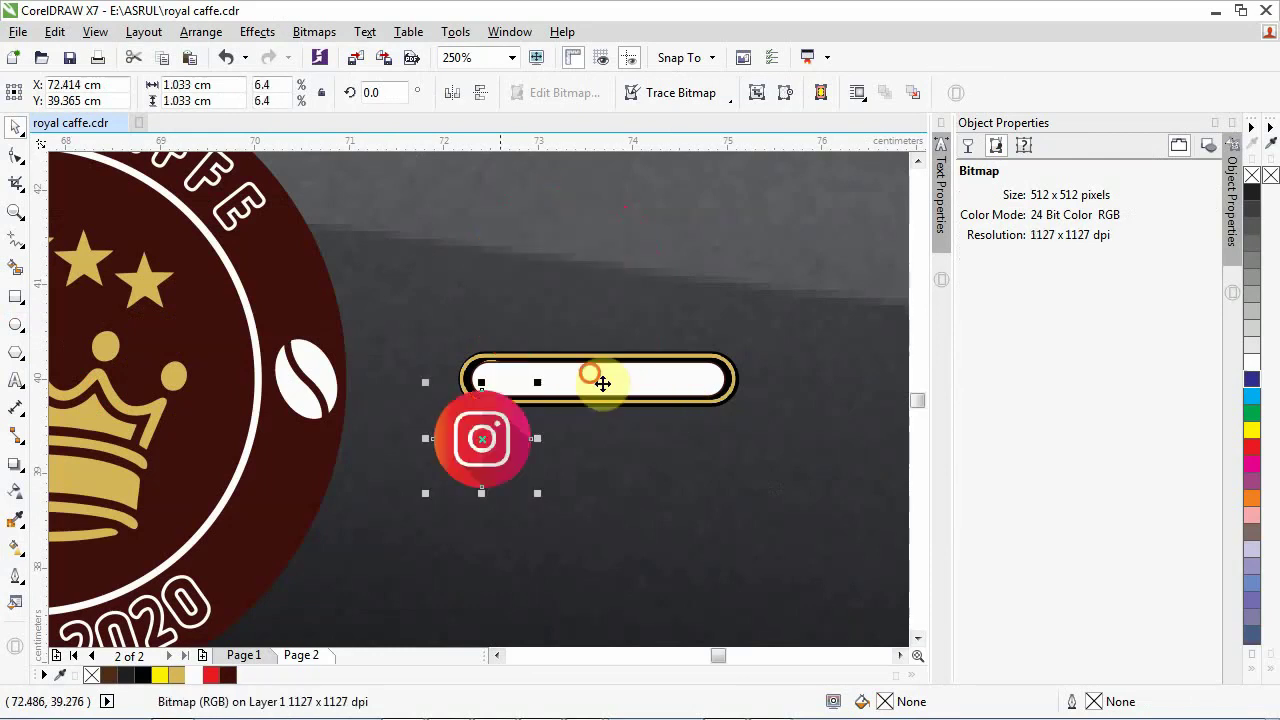
Step: Move the white rounded bar below the old handle badge and shrink the Instagram logo to about 0.27 cm inside the bar
left_click(602, 383)
left_click_drag(614, 516, 614, 516)
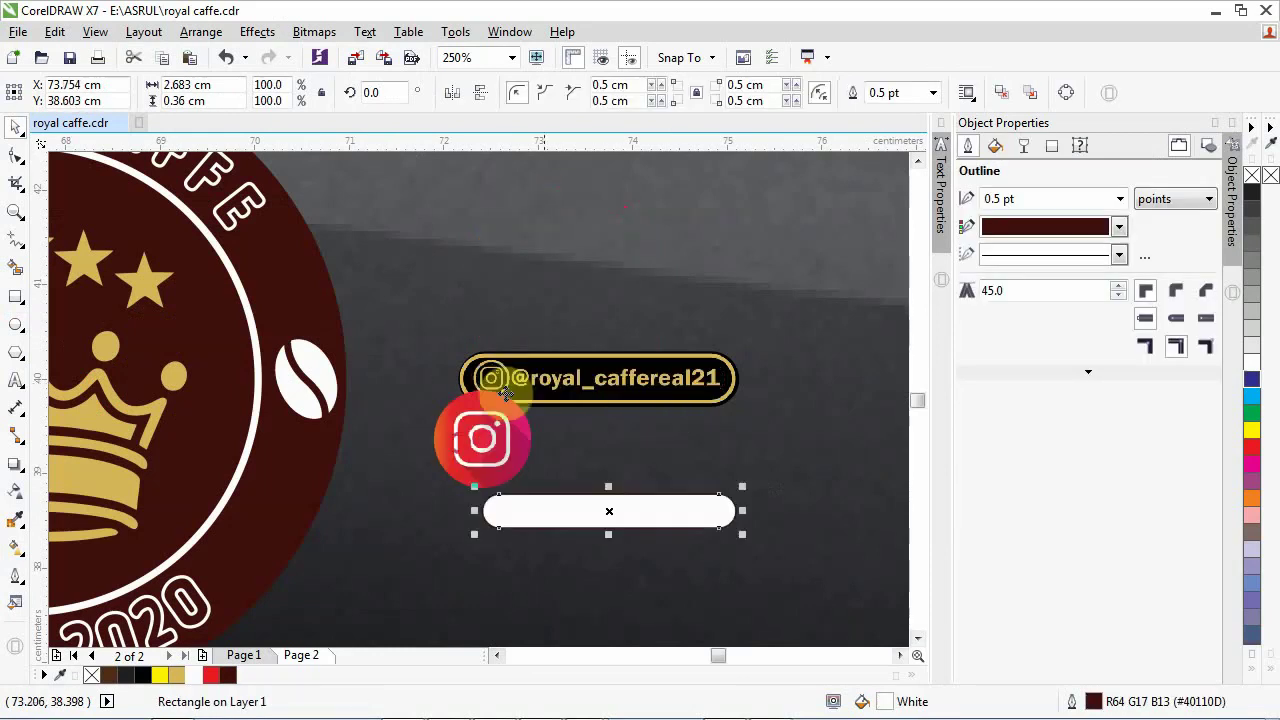
left_click(507, 393)
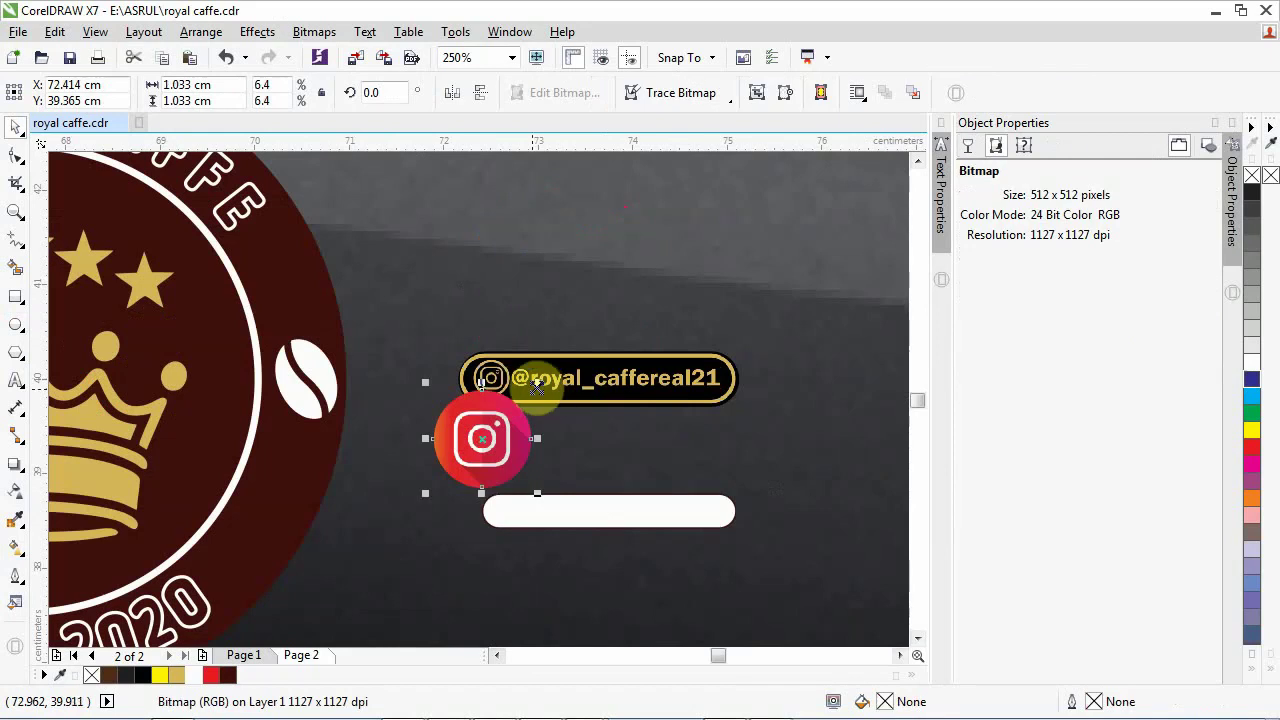
left_click_drag(540, 386, 532, 512)
scroll(512, 522, "up", 2)
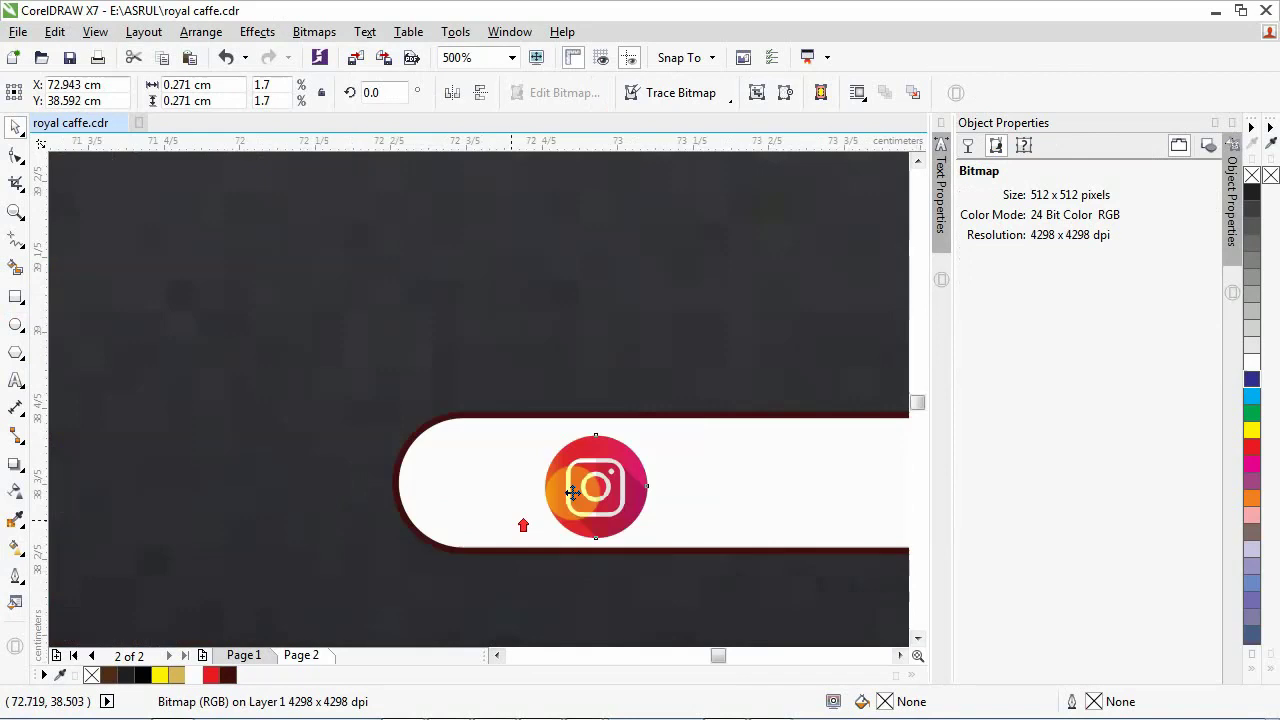
Step: Place the Instagram logo at the white bar's left end and enlarge it to about 0.3 cm
scroll(572, 491, "up", 2)
left_click_drag(383, 482, 372, 478)
scroll(492, 555, "down", 2)
scroll(492, 555, "up", 2)
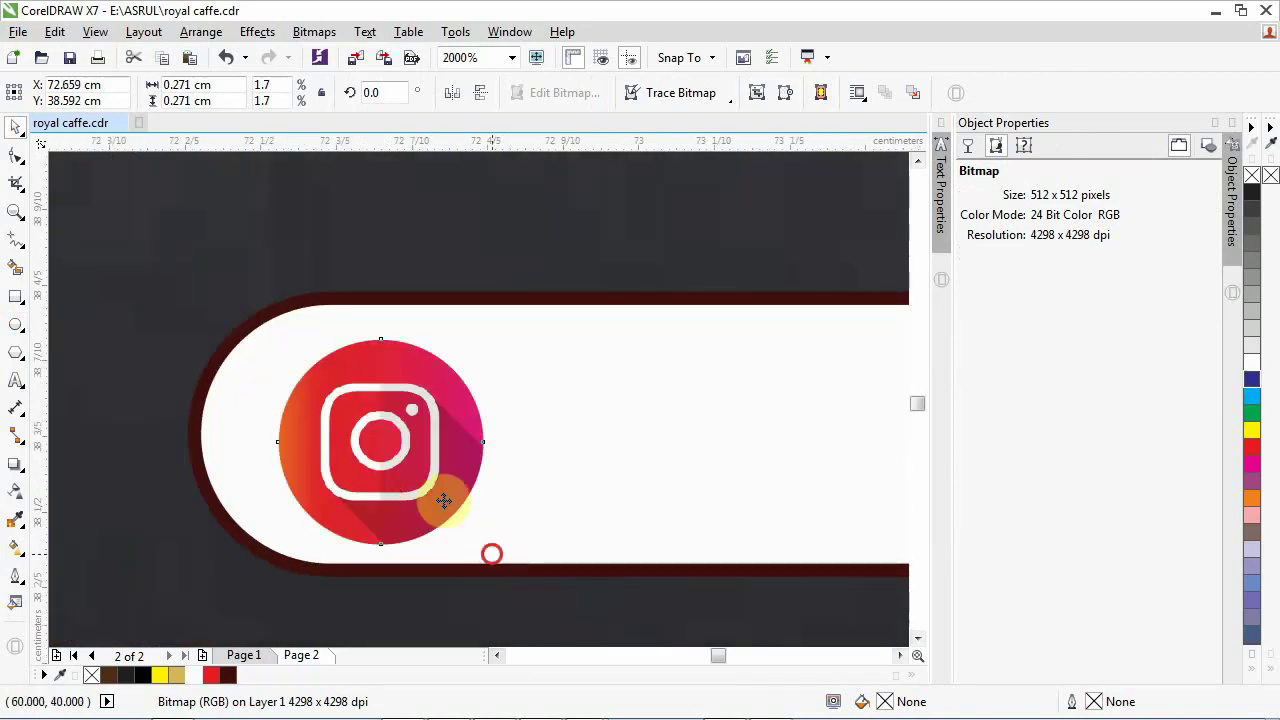
key("ctrl+z")
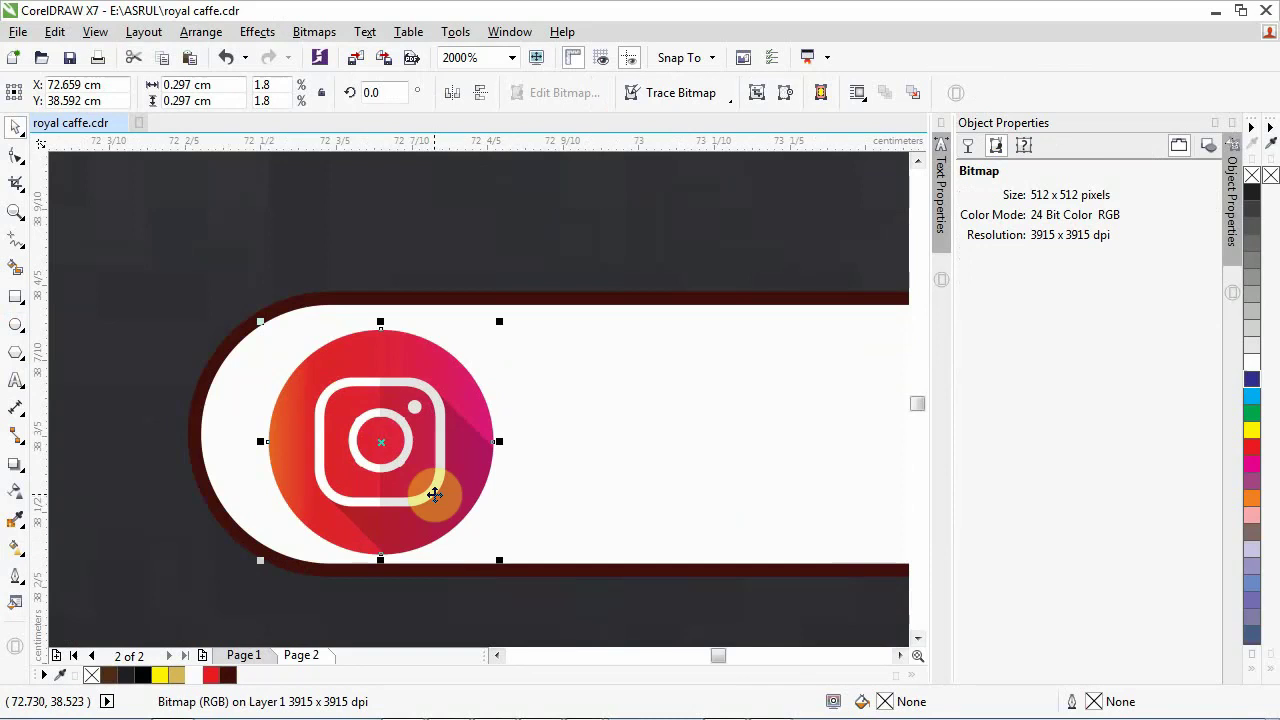
left_click_drag(434, 494, 434, 479)
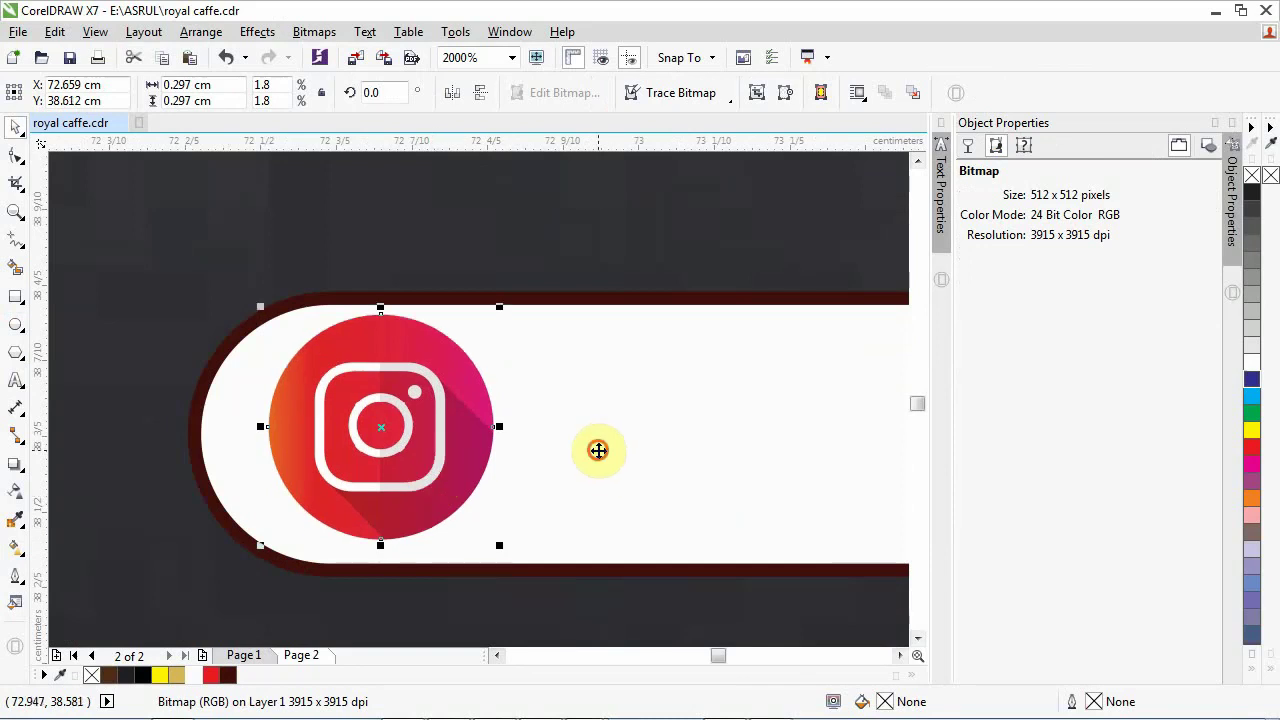
Step: Align the Instagram logo with the white bar along their horizontal centre line
left_click(598, 450, "shift")
key("e")
key("F3")
key("F3")
key("F3")
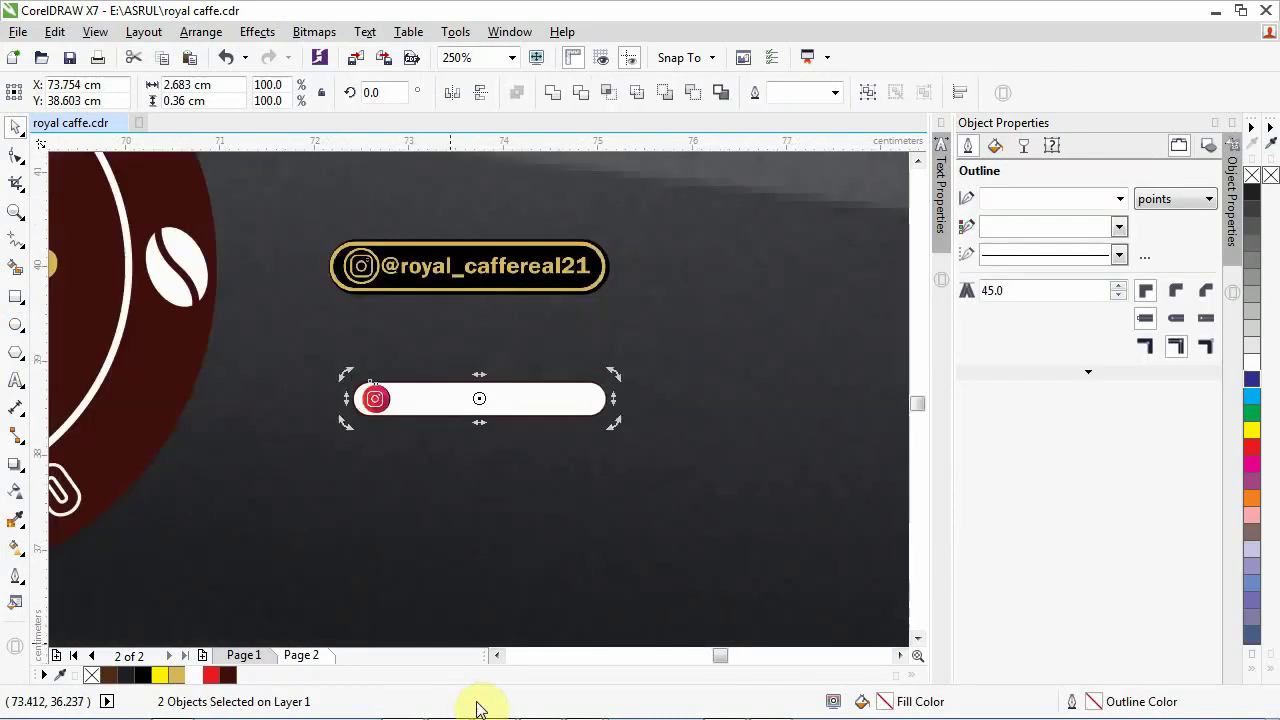
Step: Check the Royal Caffe handle on its Instagram profile in the browser and return to CorelDRAW
left_click(535, 706)
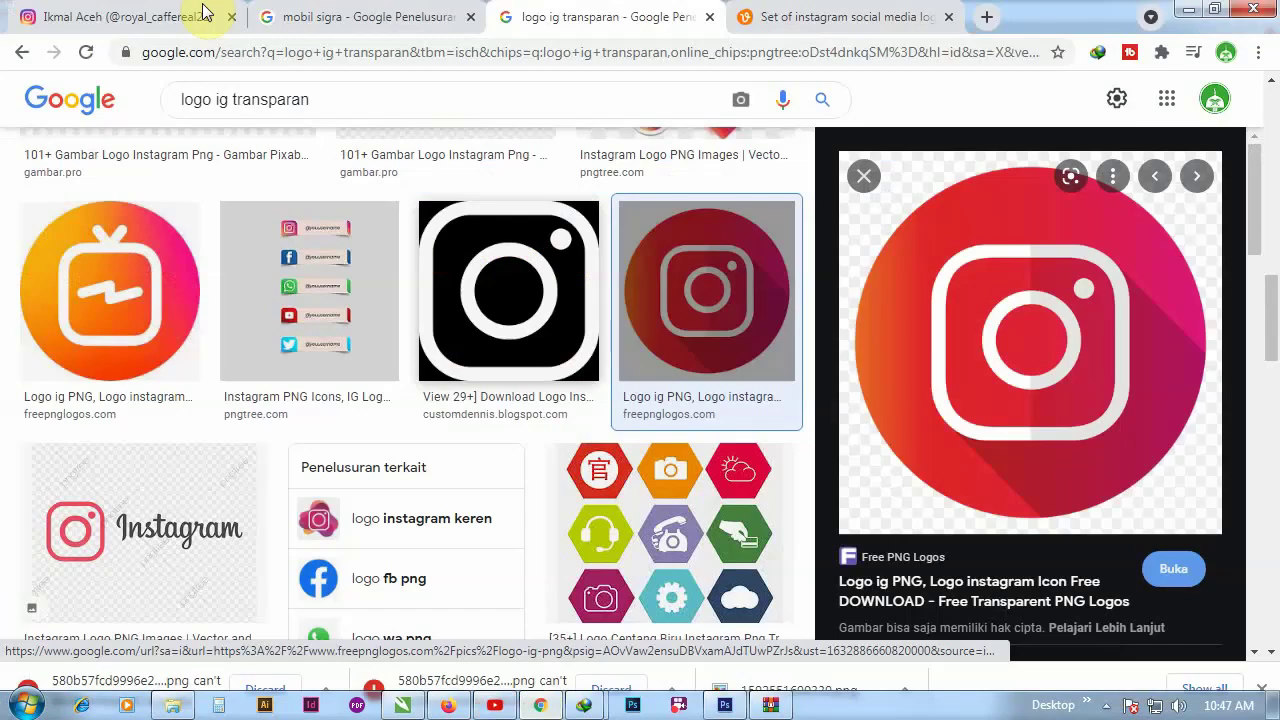
left_click(152, 18)
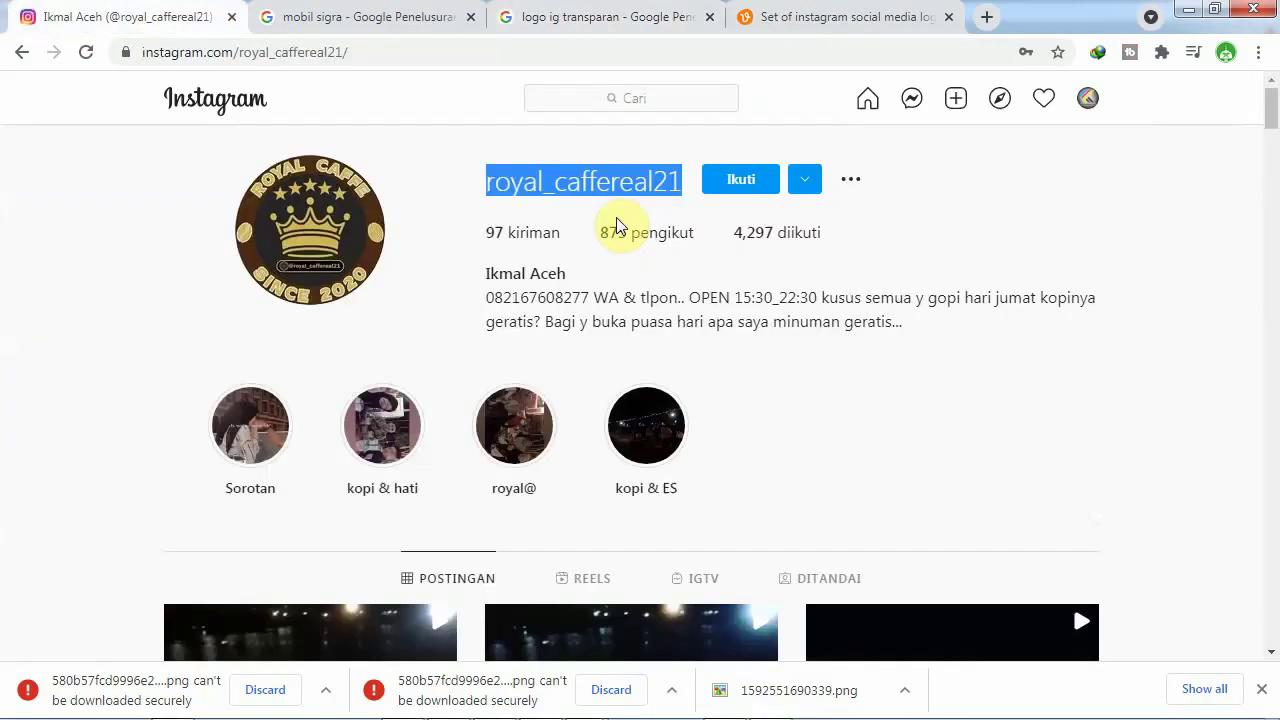
mouse_move(499, 712)
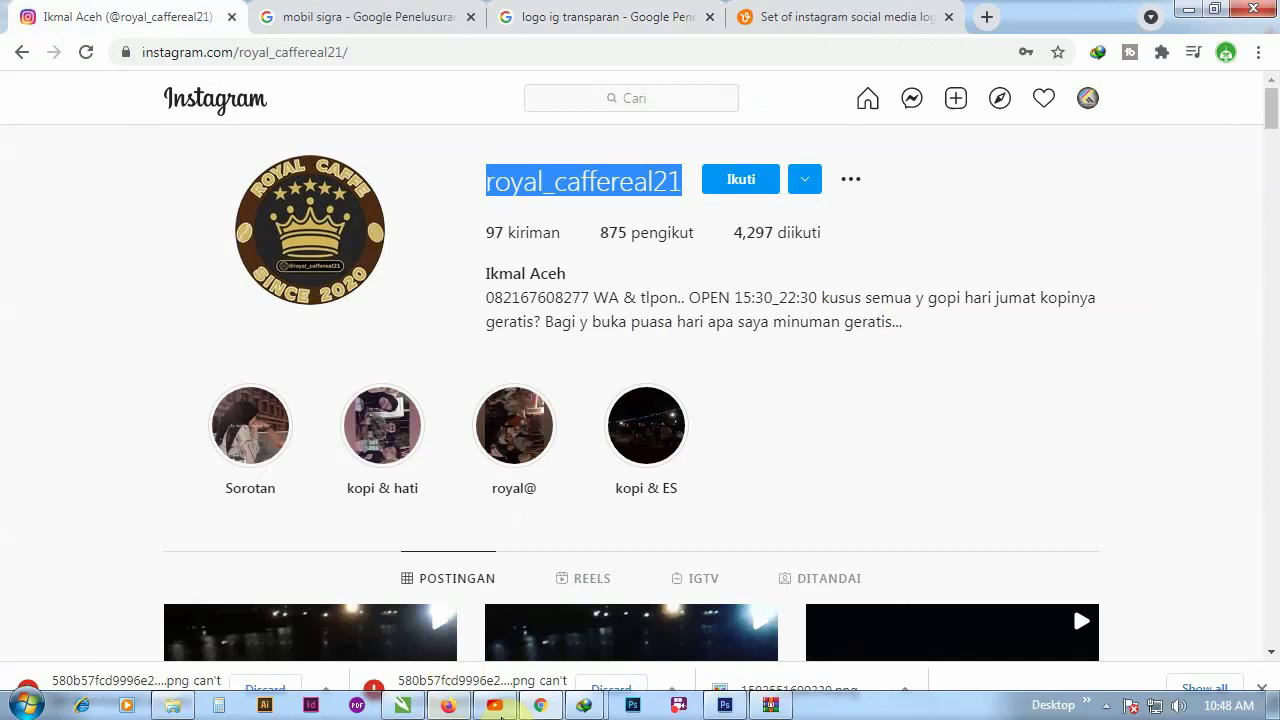
left_click(402, 705)
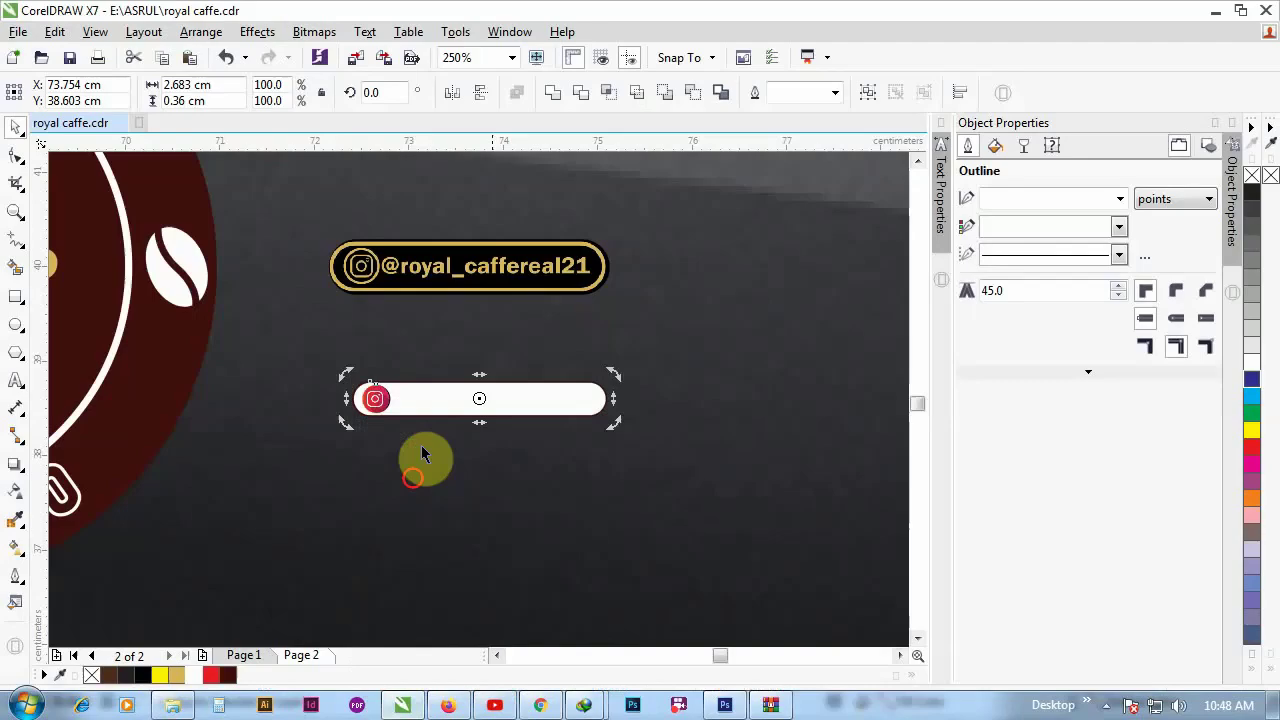
Step: Start a line of artistic text on the white bar, just right of the Instagram logo
key("ctrl+v")
left_click(15, 381)
scroll(443, 395, "up", 1)
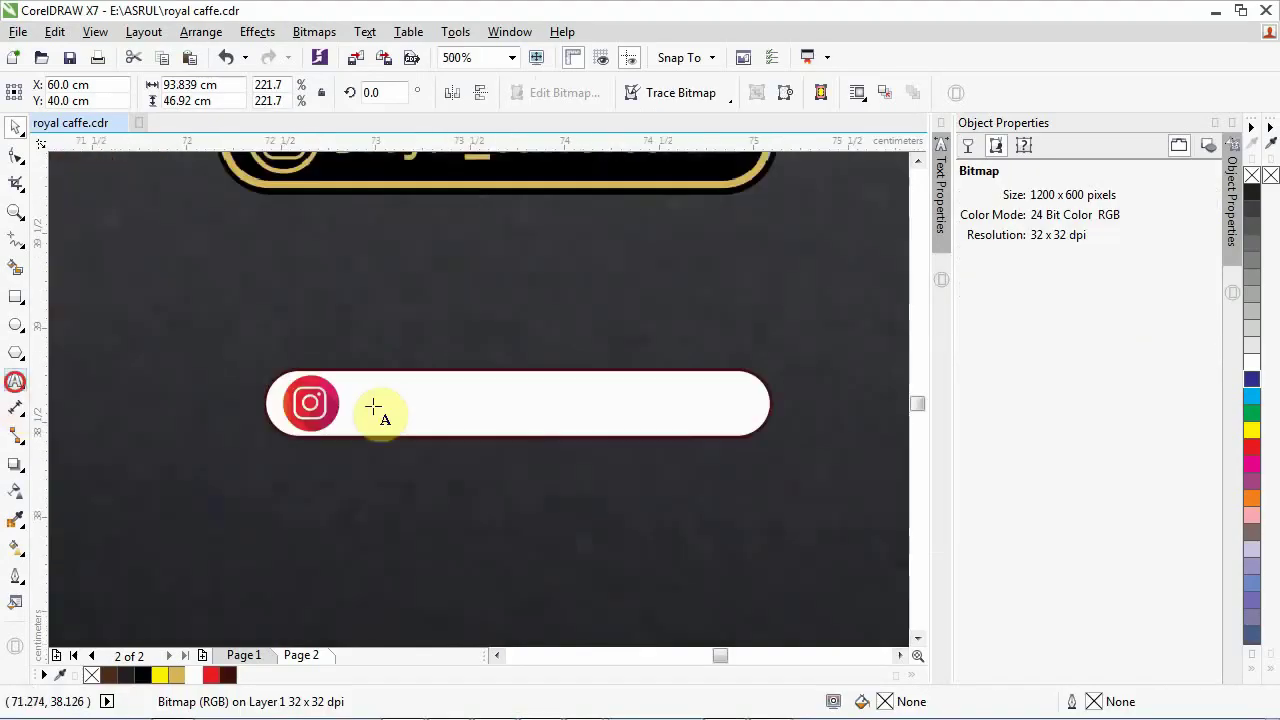
left_click(374, 404)
left_click(272, 398)
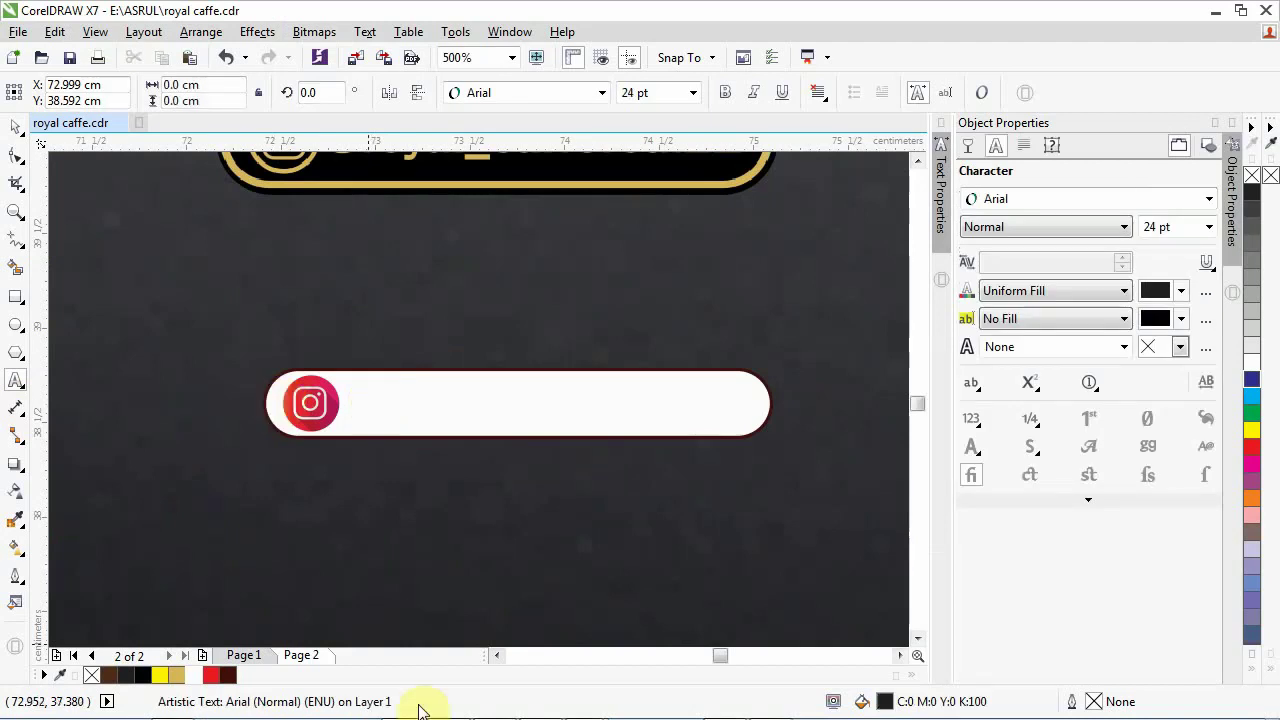
left_click(538, 706)
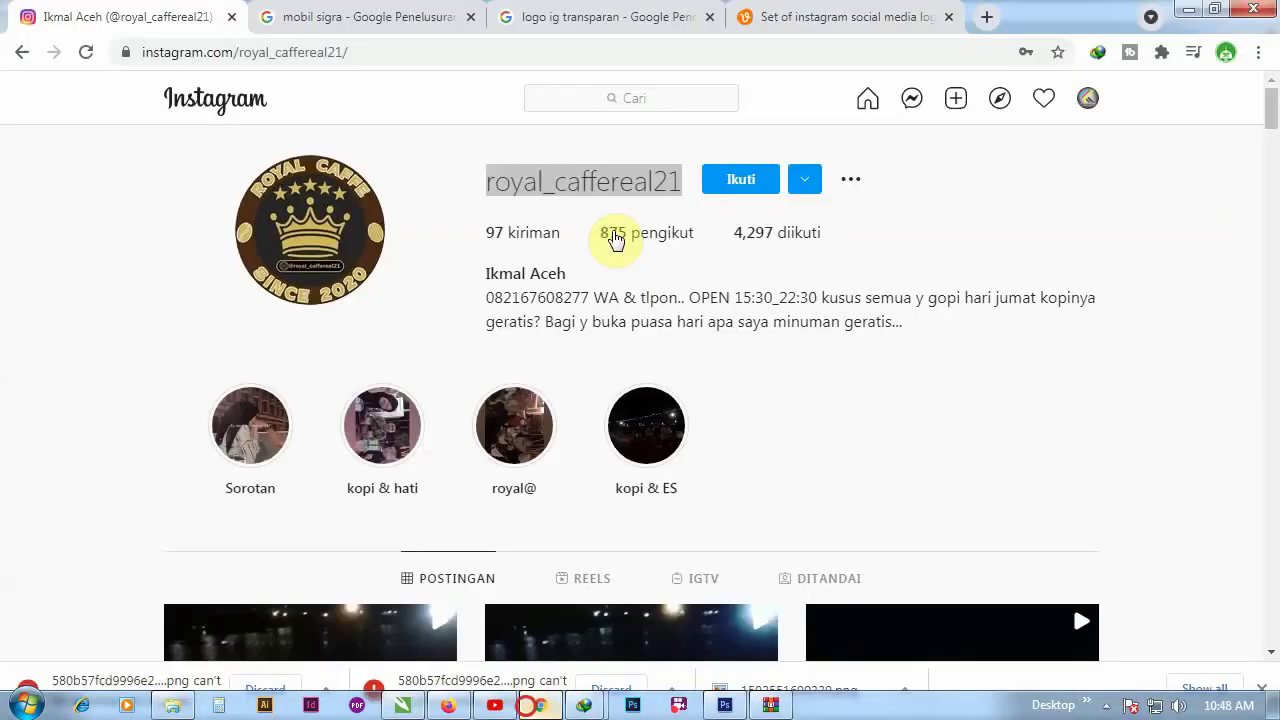
double_click(591, 193)
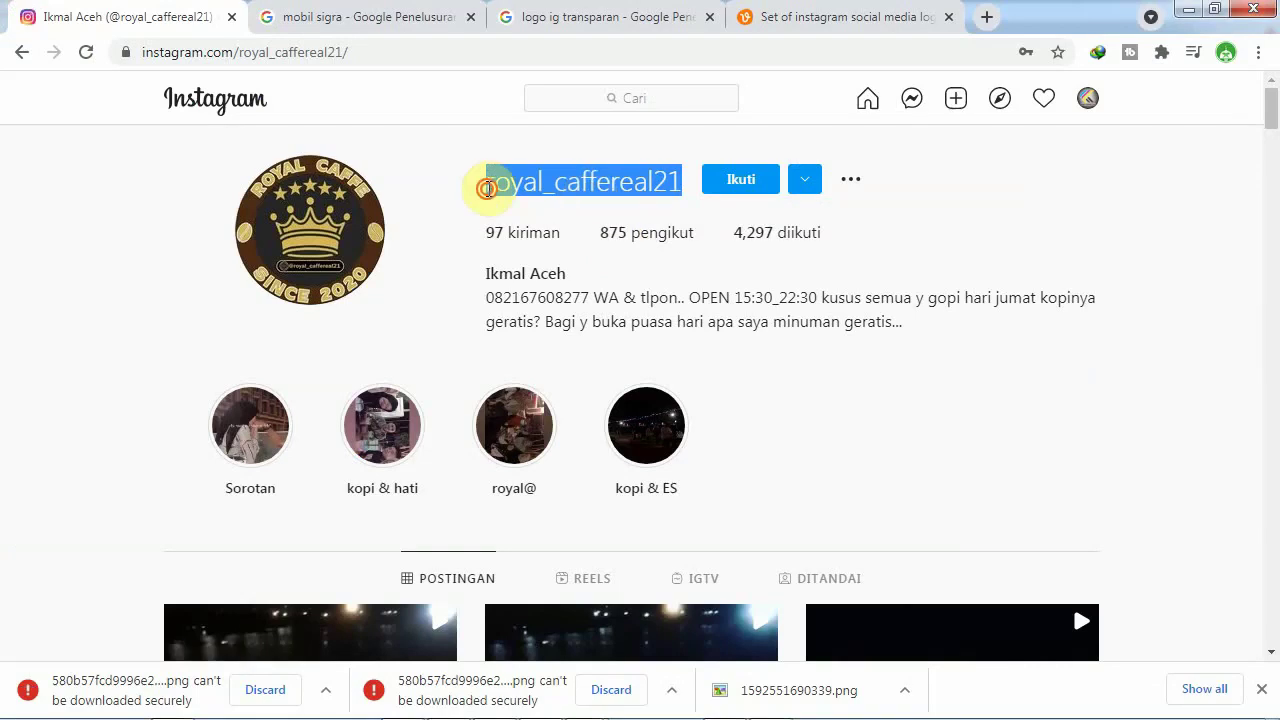
left_click_drag(486, 188, 686, 188)
key("ctrl+c")
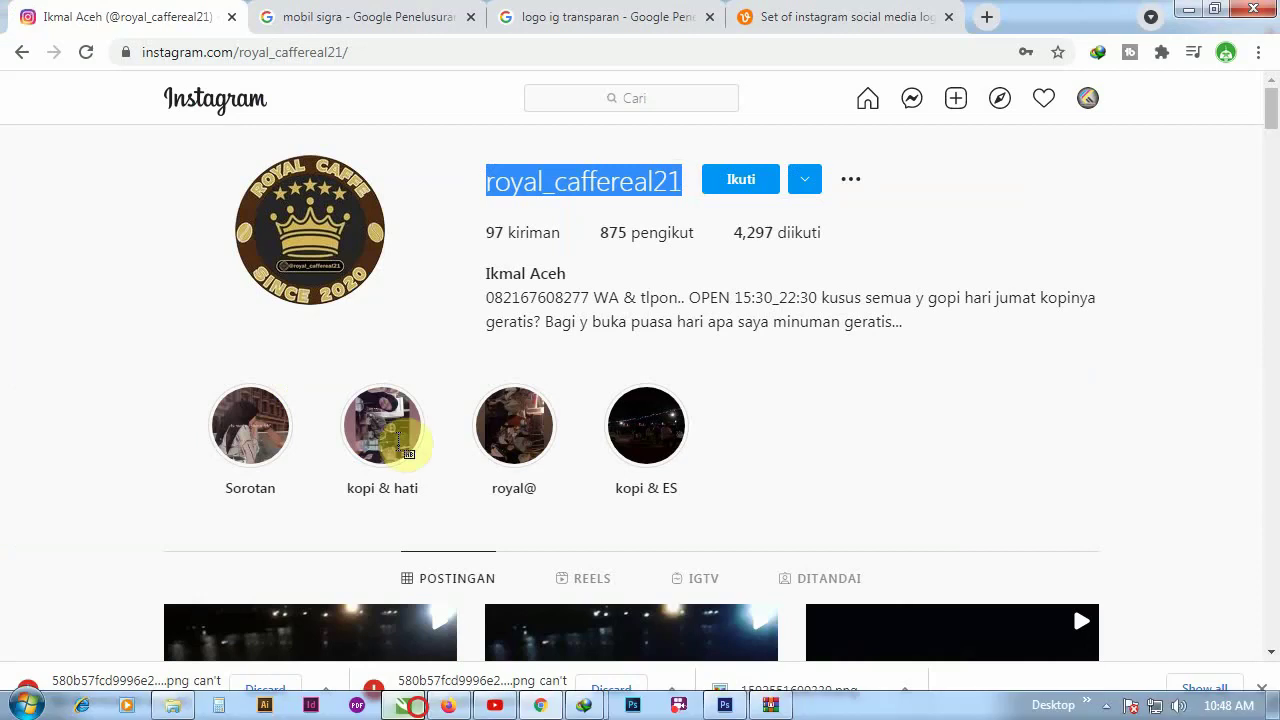
key("alt+Tab")
left_click(384, 396)
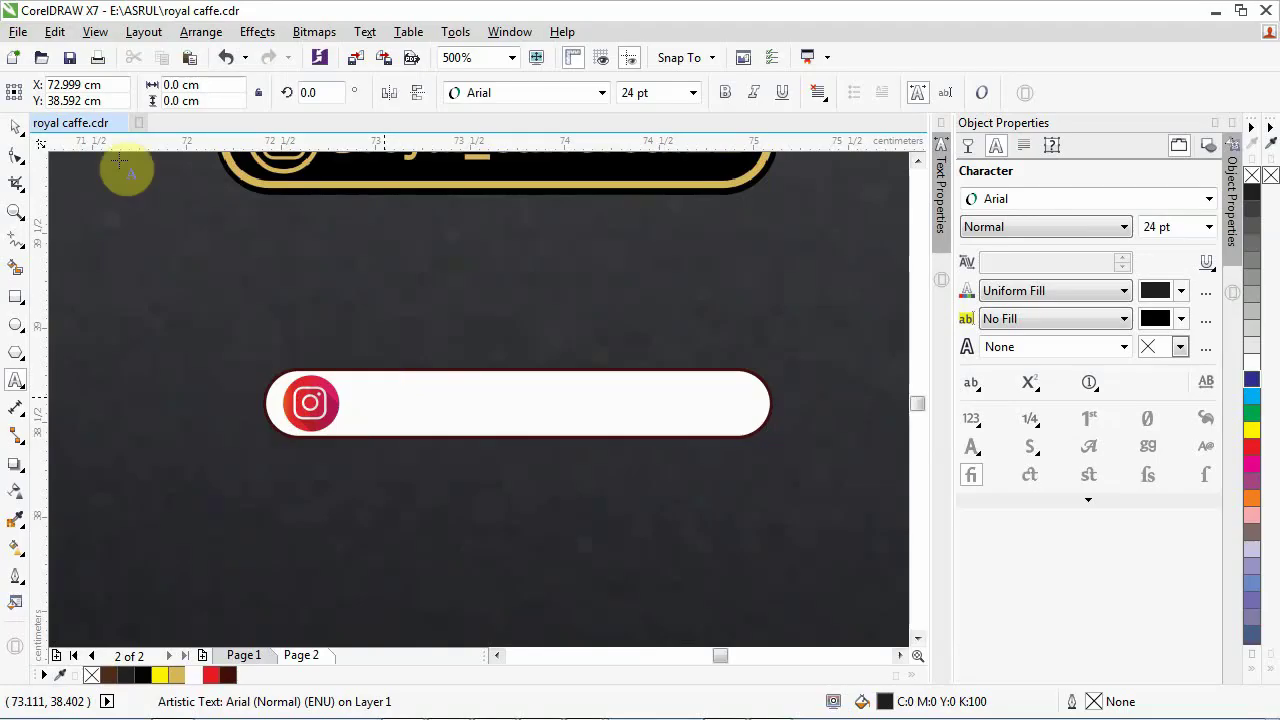
key("ctrl+v")
left_click(659, 392)
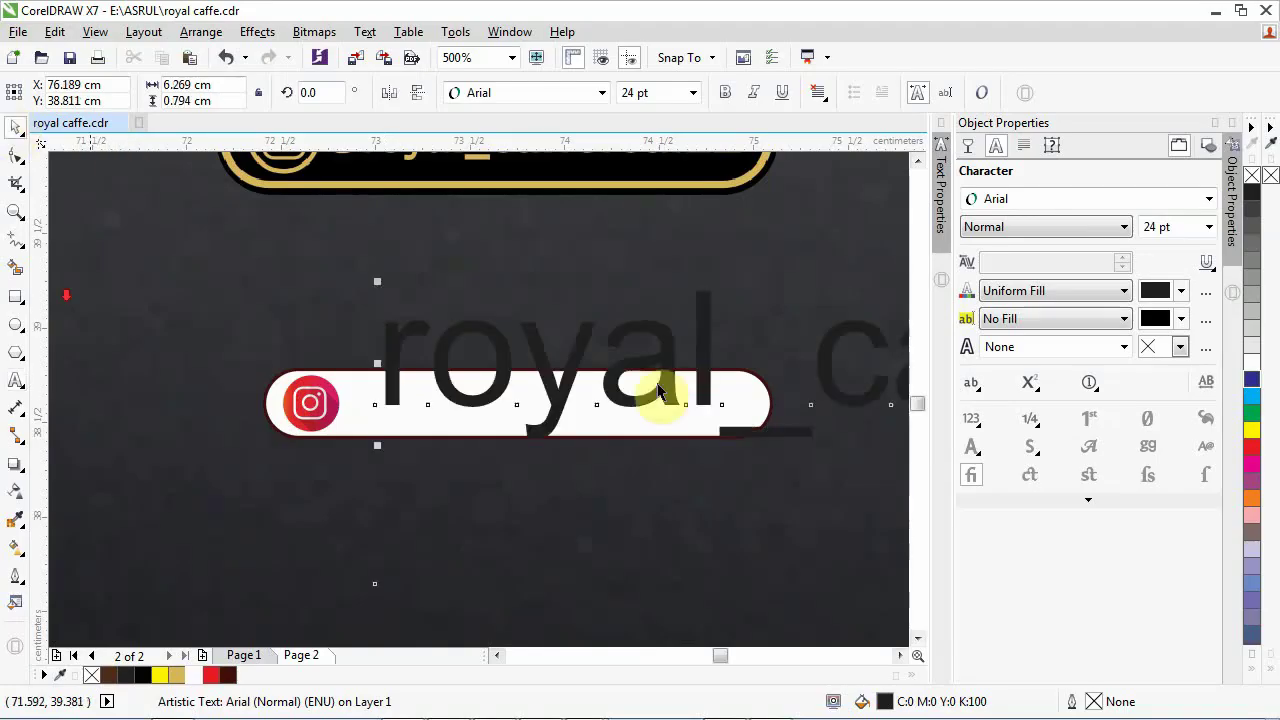
Step: Shrink the handle text to about 3.66 pt and centre it horizontally and vertically on the white bar
scroll(659, 392, "down", 1)
mouse_move(818, 378)
left_mouse_down()
mouse_move(762, 355)
mouse_move(673, 346)
mouse_move(399, 356)
left_mouse_up()
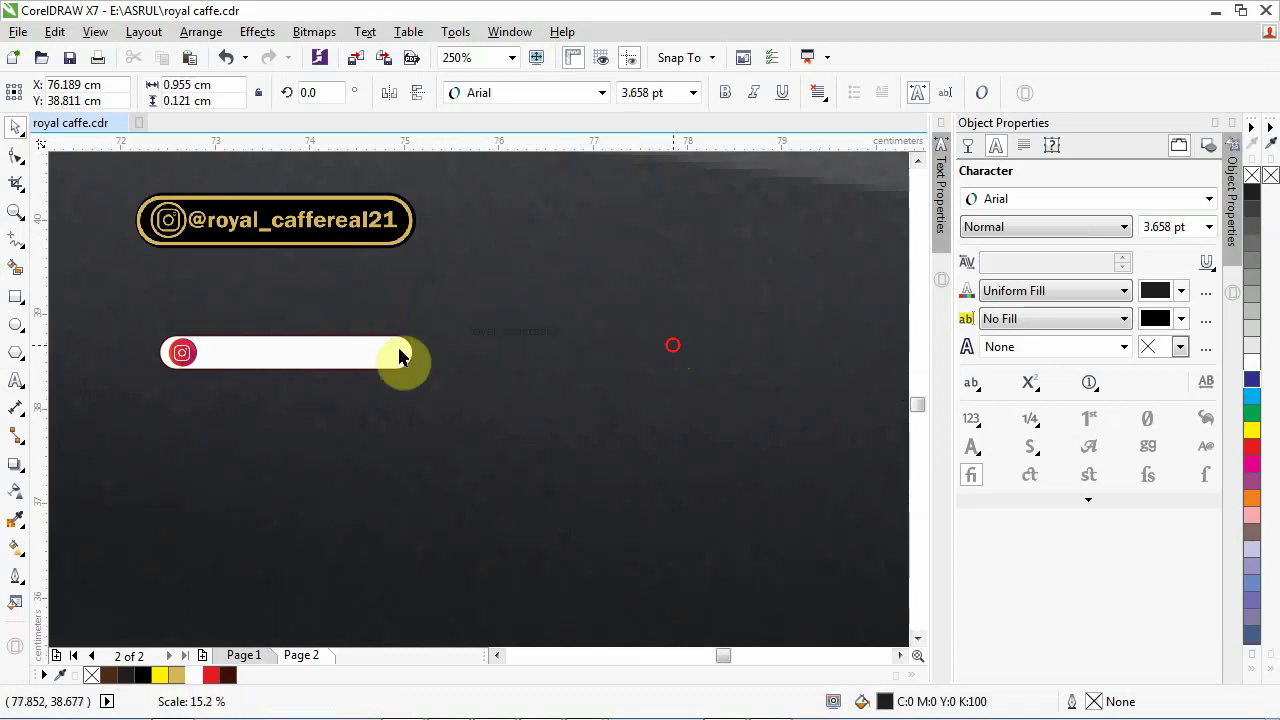
left_click(392, 351, "shift")
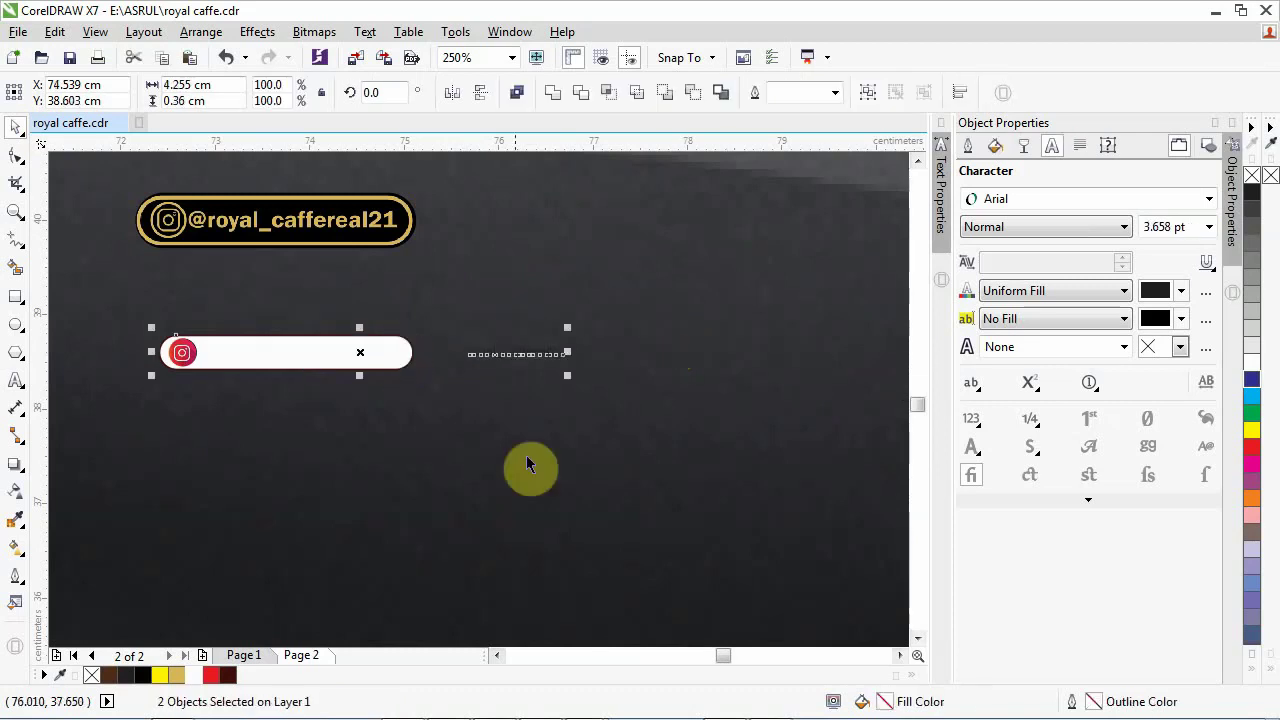
key("e")
key("c")
scroll(200, 362, "up", 2)
Step: Set the handle text's font to Arial Rounded MT Bold
left_click(484, 329)
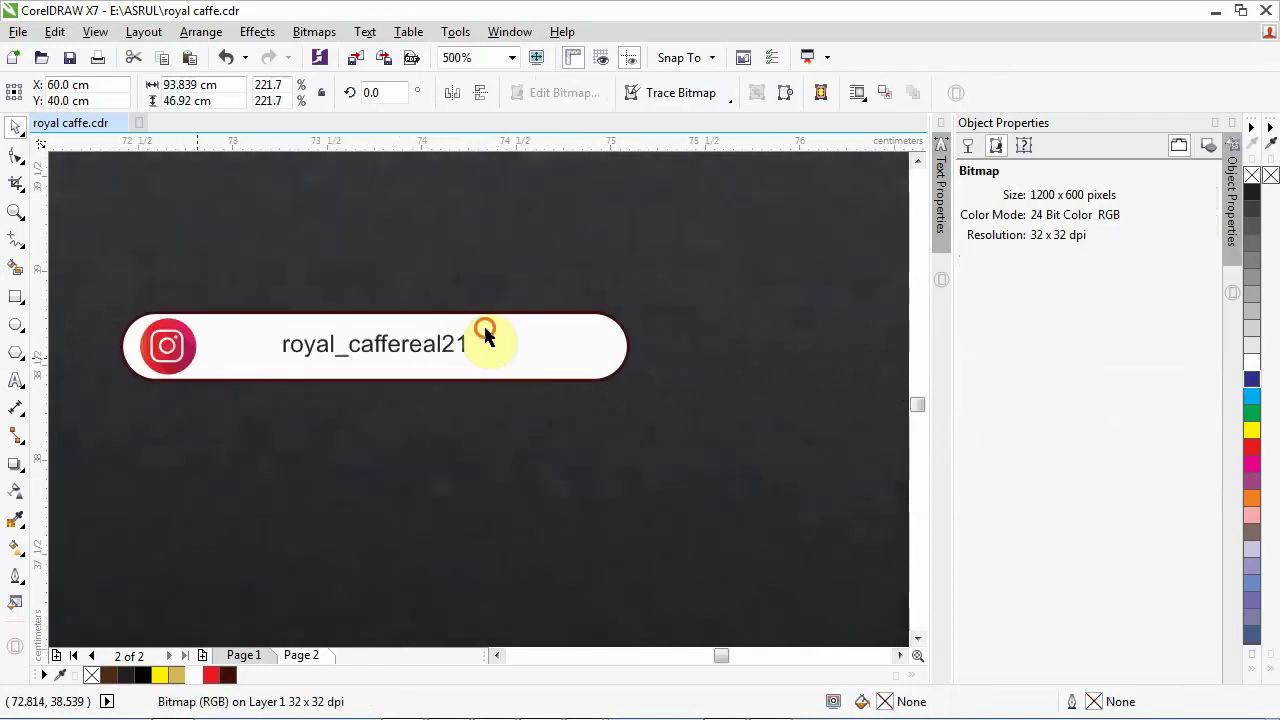
scroll(485, 335, "up", 2)
left_click(500, 334)
left_click(551, 88)
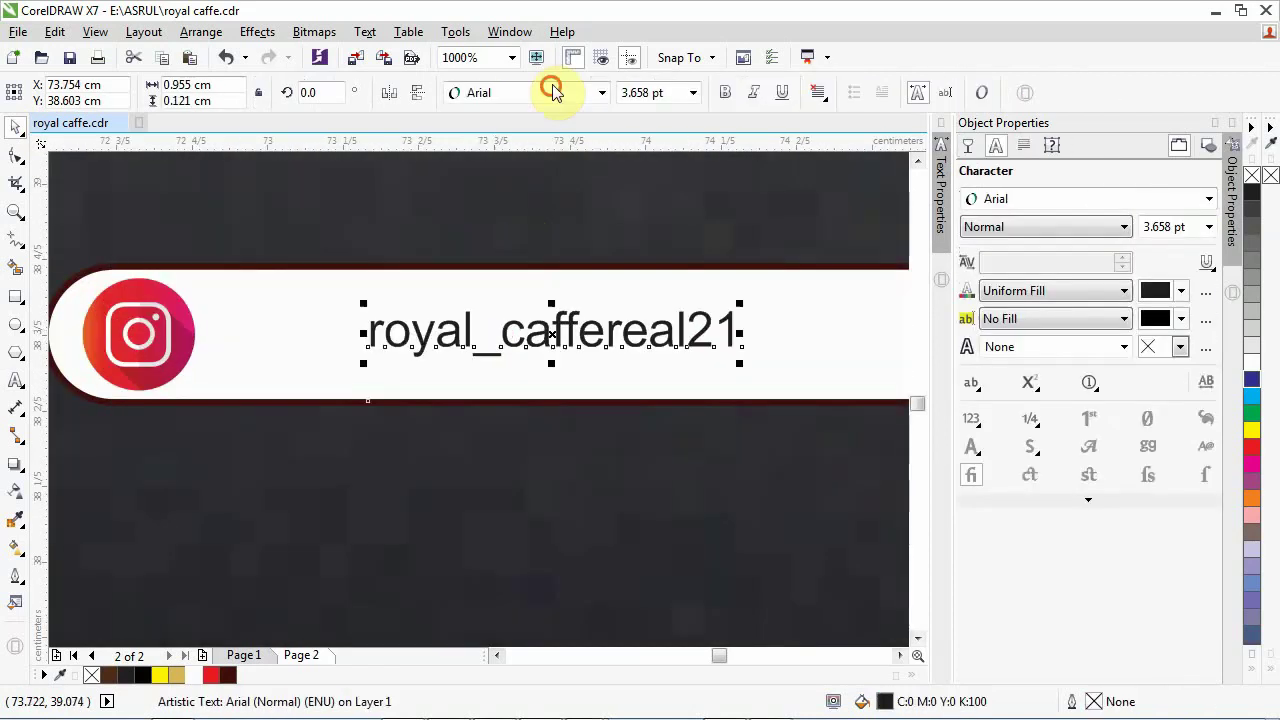
left_click(555, 91)
left_click(534, 266)
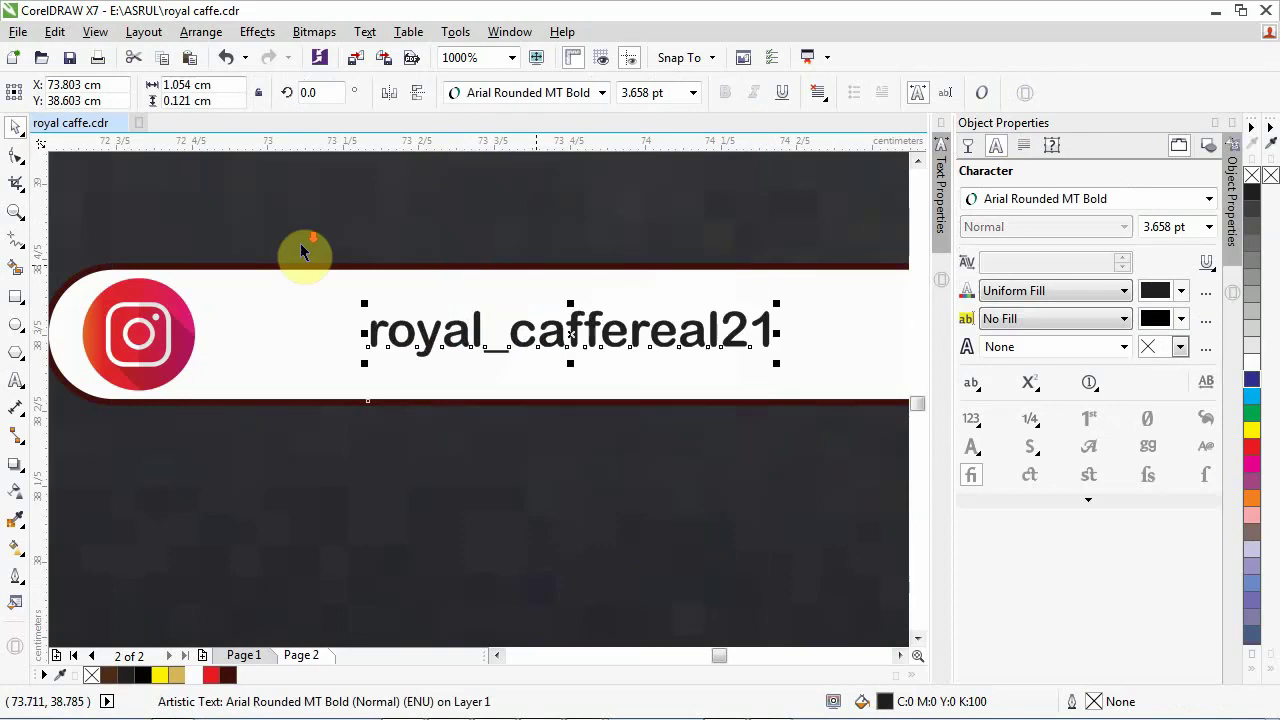
Step: Enlarge the handle text about its centre to about 7.38 pt to fill the white bar
scroll(300, 243, "down", 2)
scroll(567, 305, "up", 2)
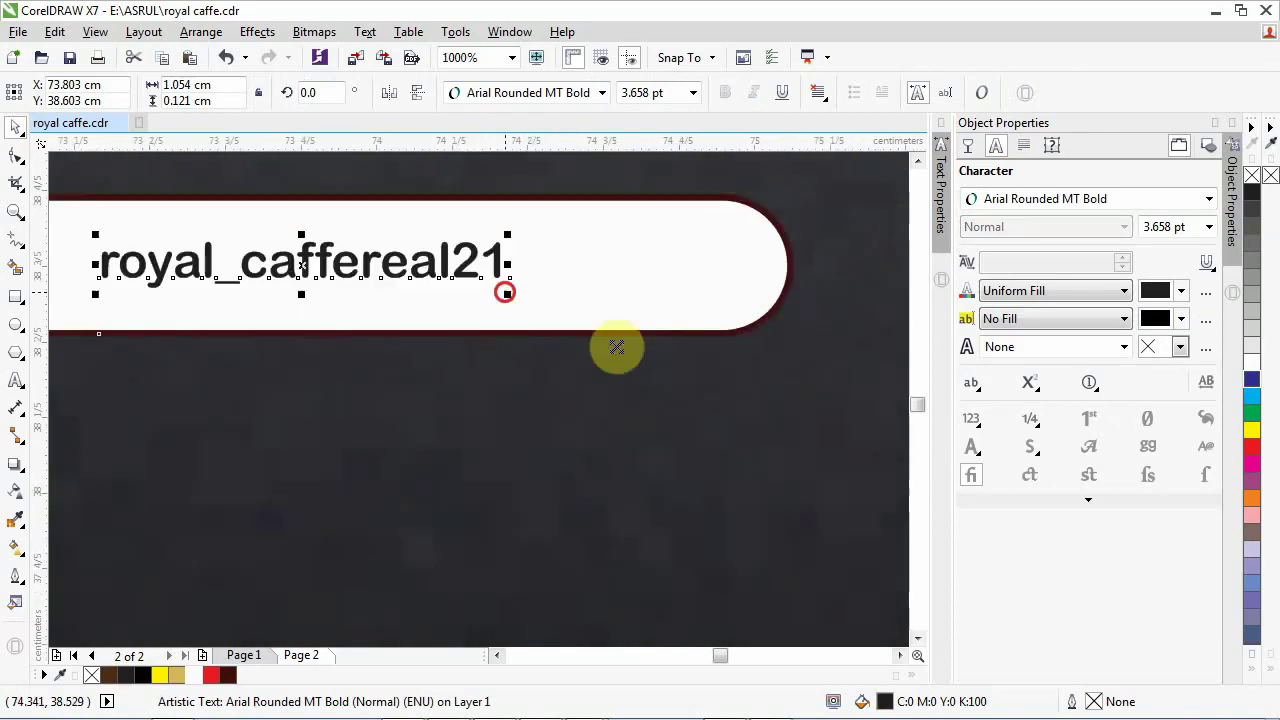
left_click_drag(616, 346, 738, 328)
scroll(760, 328, "down", 2)
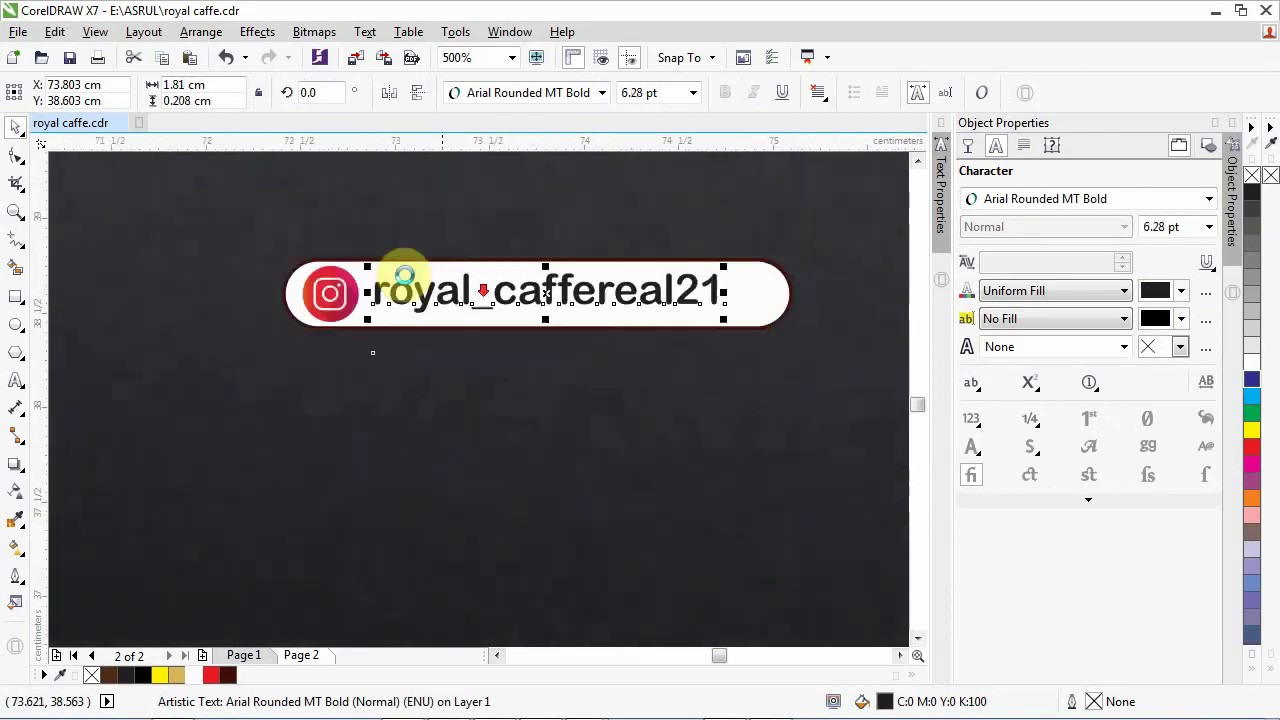
scroll(404, 275, "down", 1)
scroll(375, 279, "up", 1)
scroll(768, 316, "up", 2)
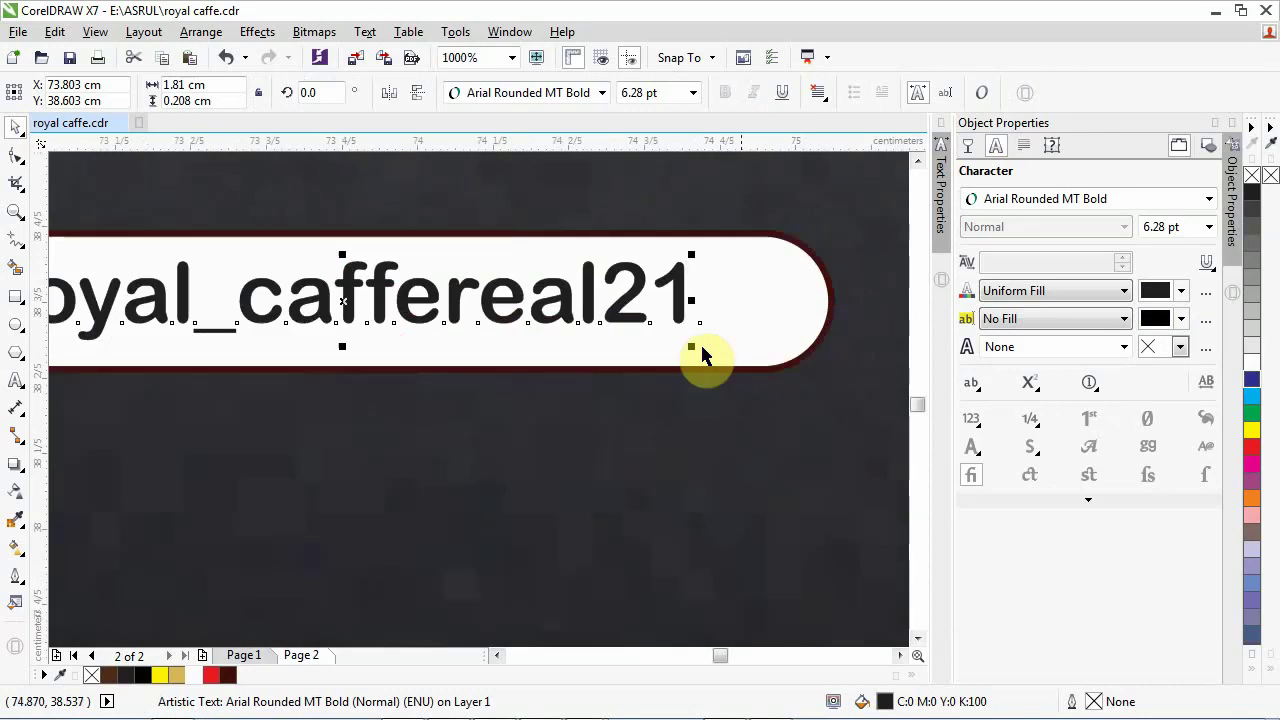
left_click_drag(691, 349, 727, 368)
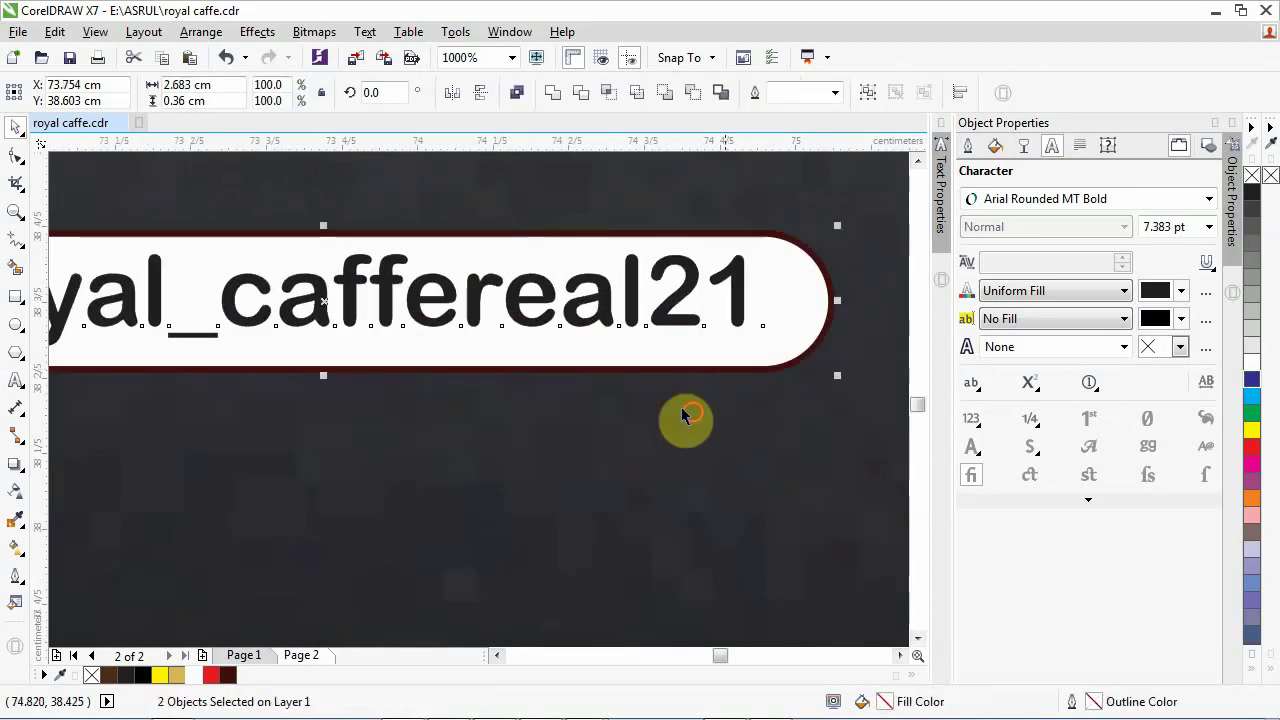
Step: Reduce the handle text to about 6.46 pt so that it clears the Instagram logo
scroll(683, 420, "down", 2)
left_click(527, 356)
left_click(565, 347)
scroll(565, 347, "up", 1)
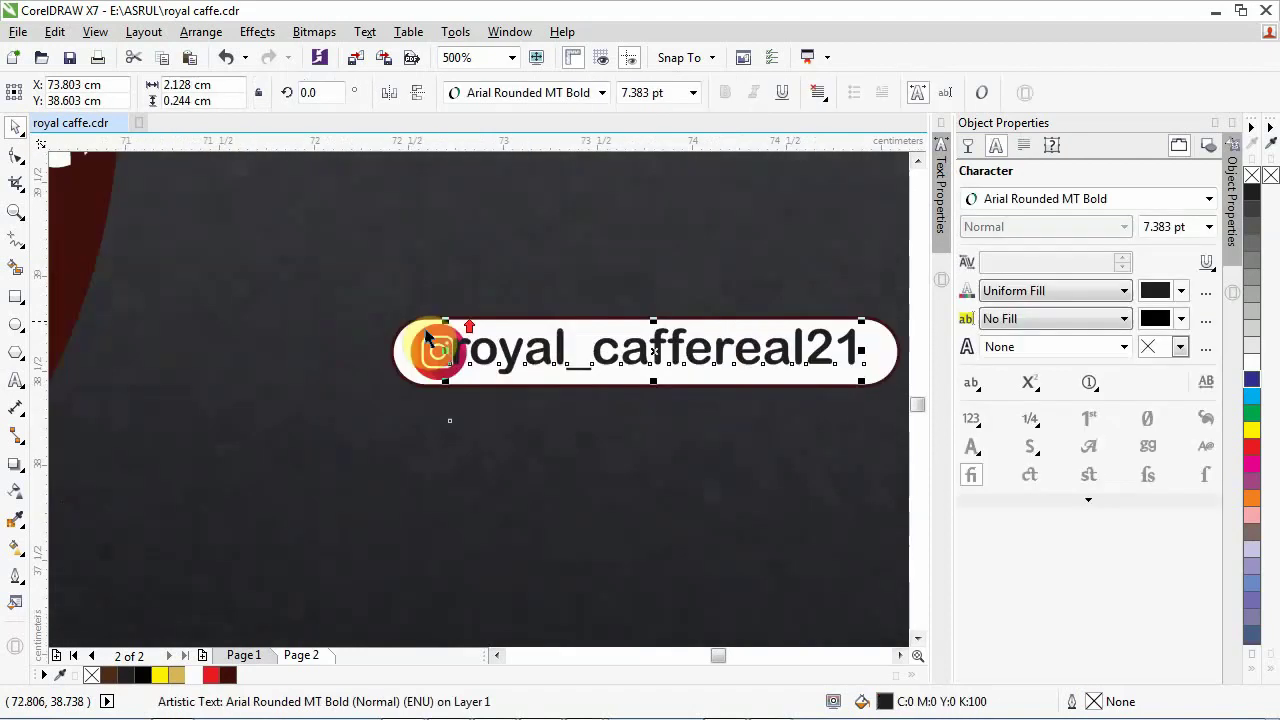
scroll(427, 336, "up", 2)
left_click_drag(447, 355, 309, 363)
scroll(583, 415, "down", 2)
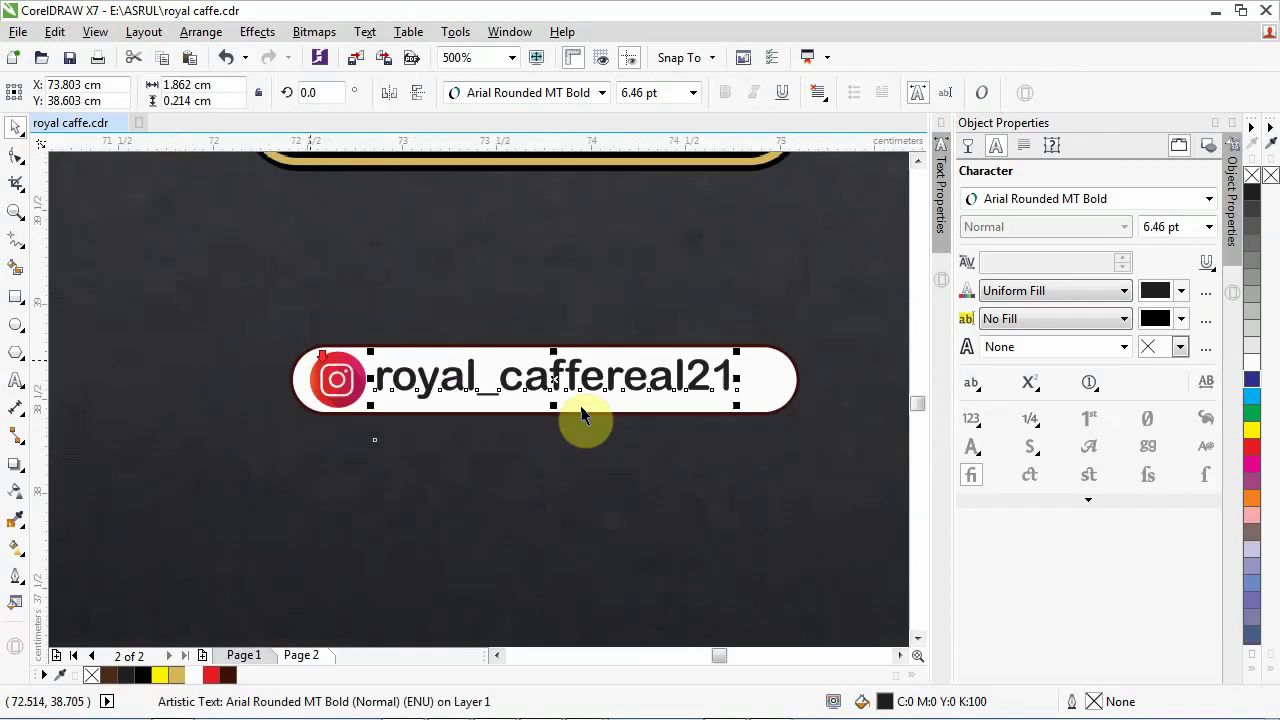
scroll(583, 415, "down", 1)
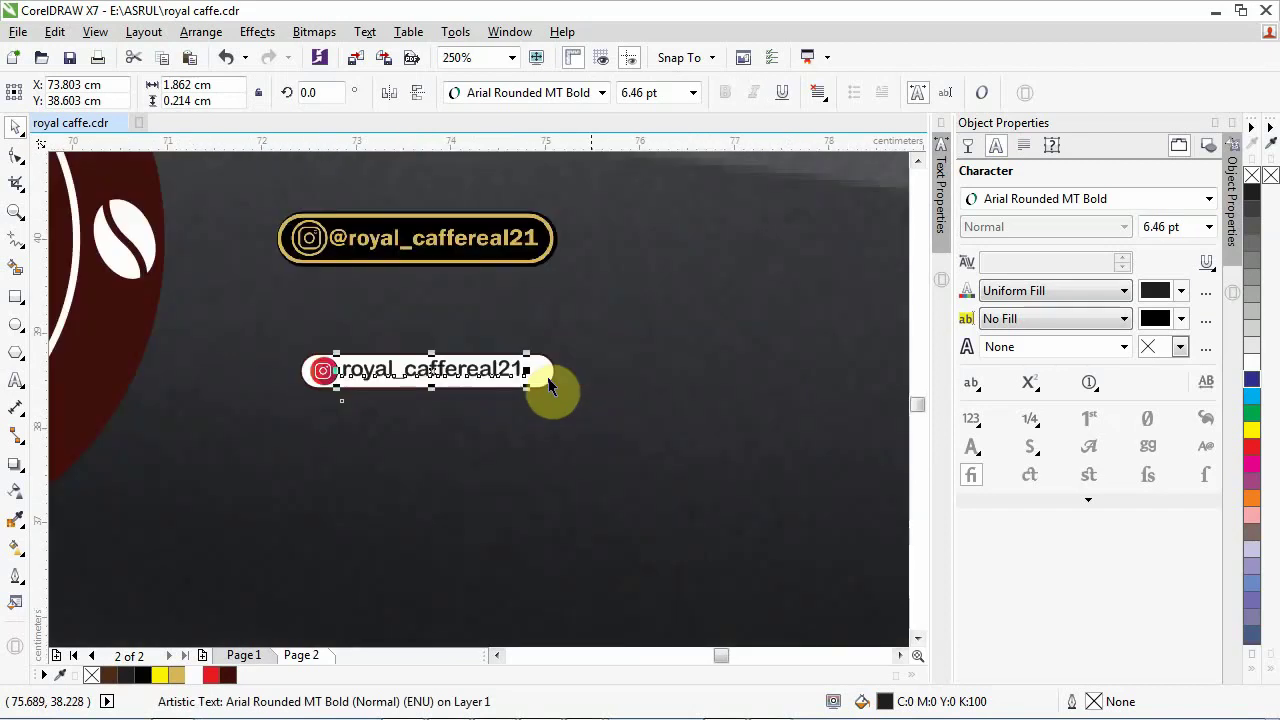
Step: Widen the handle text's letter spacing to about 2.1 cm overall so it fills the white bar
left_click(18, 157)
scroll(462, 405, "up", 1)
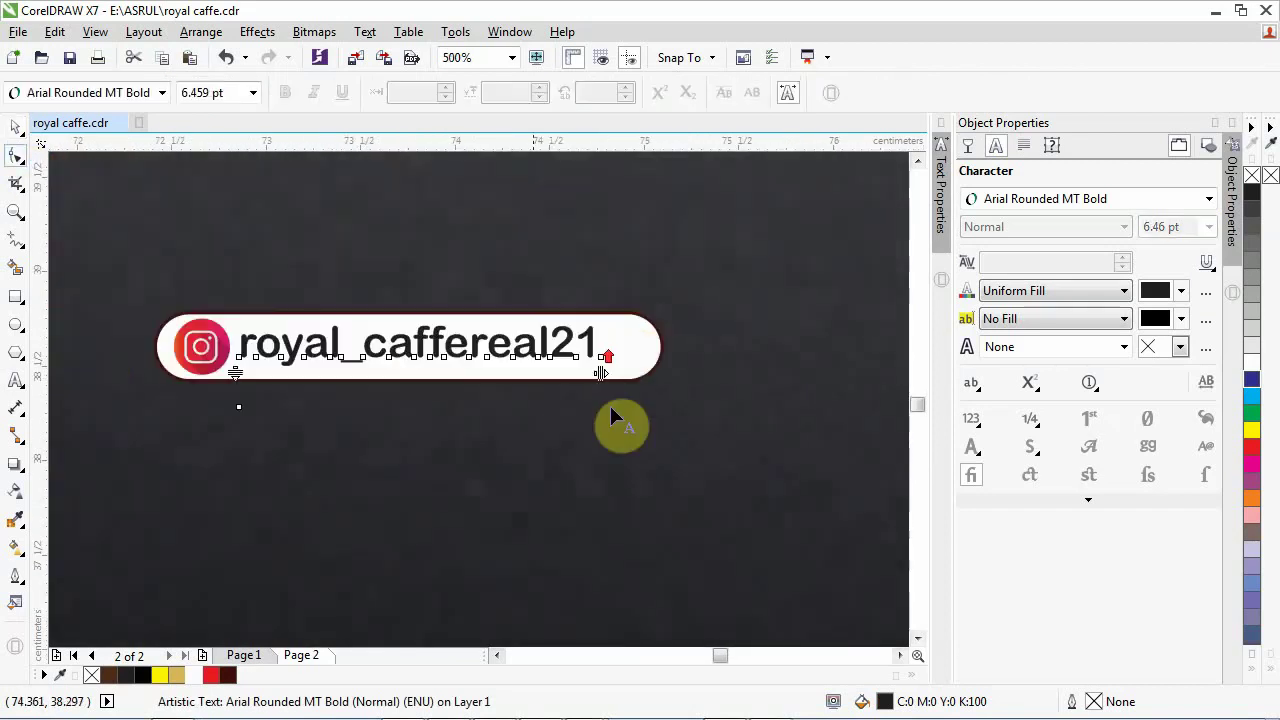
scroll(612, 415, "up", 2)
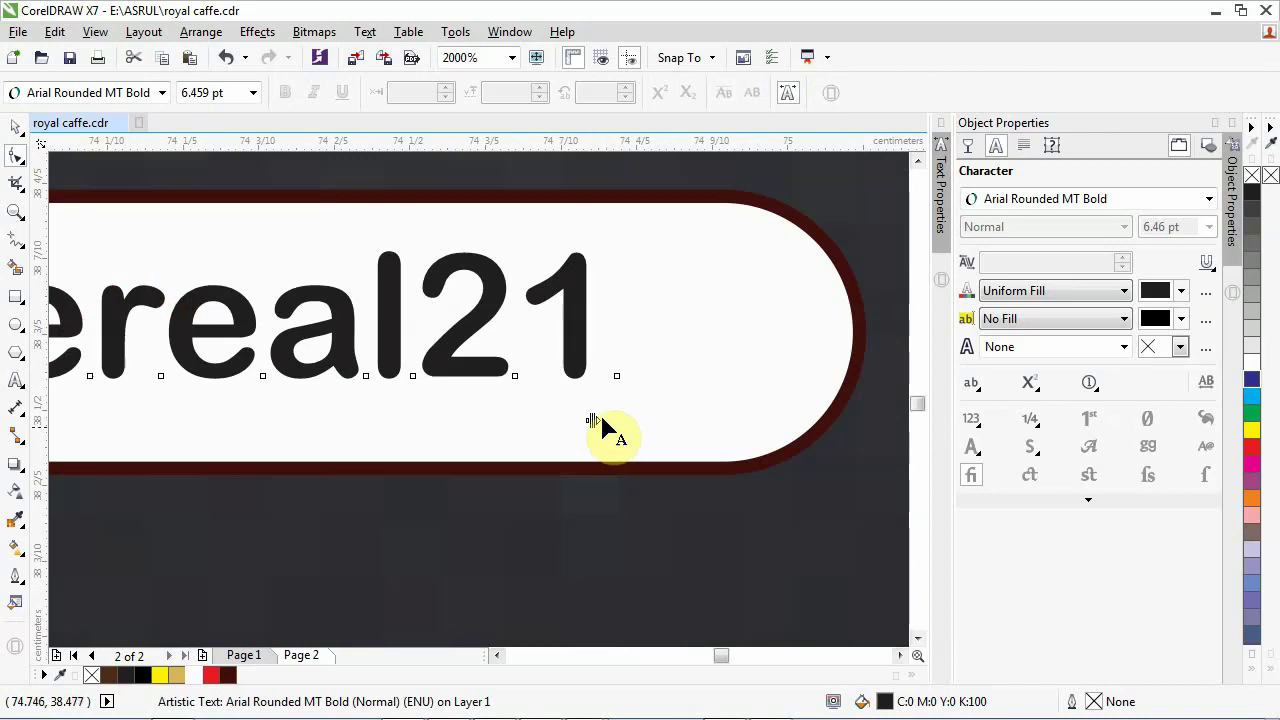
left_click_drag(598, 419, 769, 420)
scroll(115, 245, "down", 3)
left_click(19, 128)
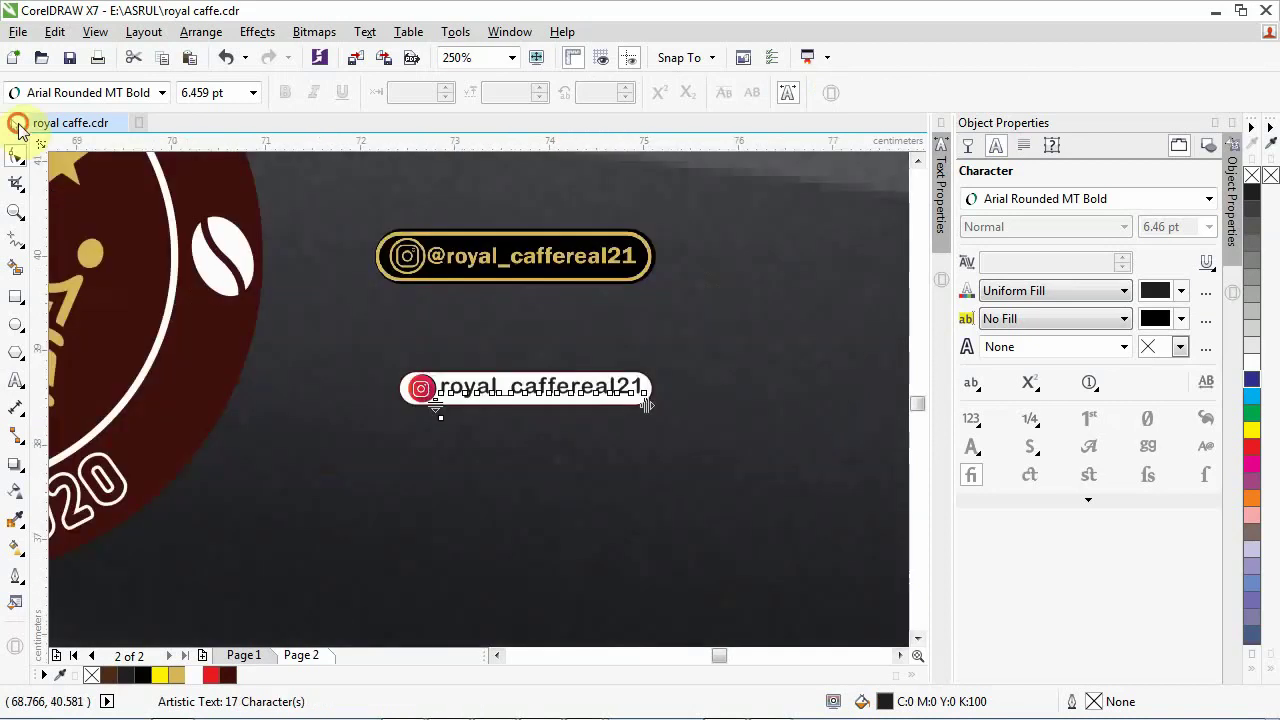
Step: Fill the handle text with the logo's dark maroon, #40110D
left_click(228, 680)
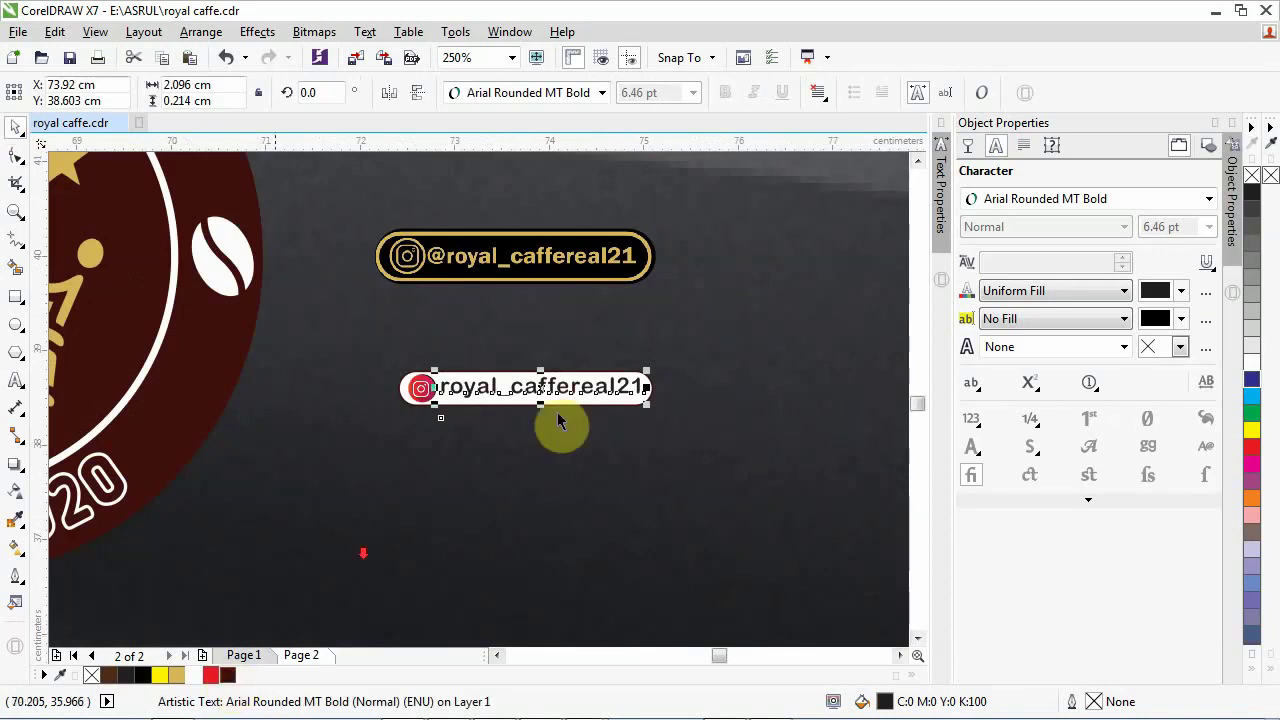
key("F3")
key("F3")
key("F3")
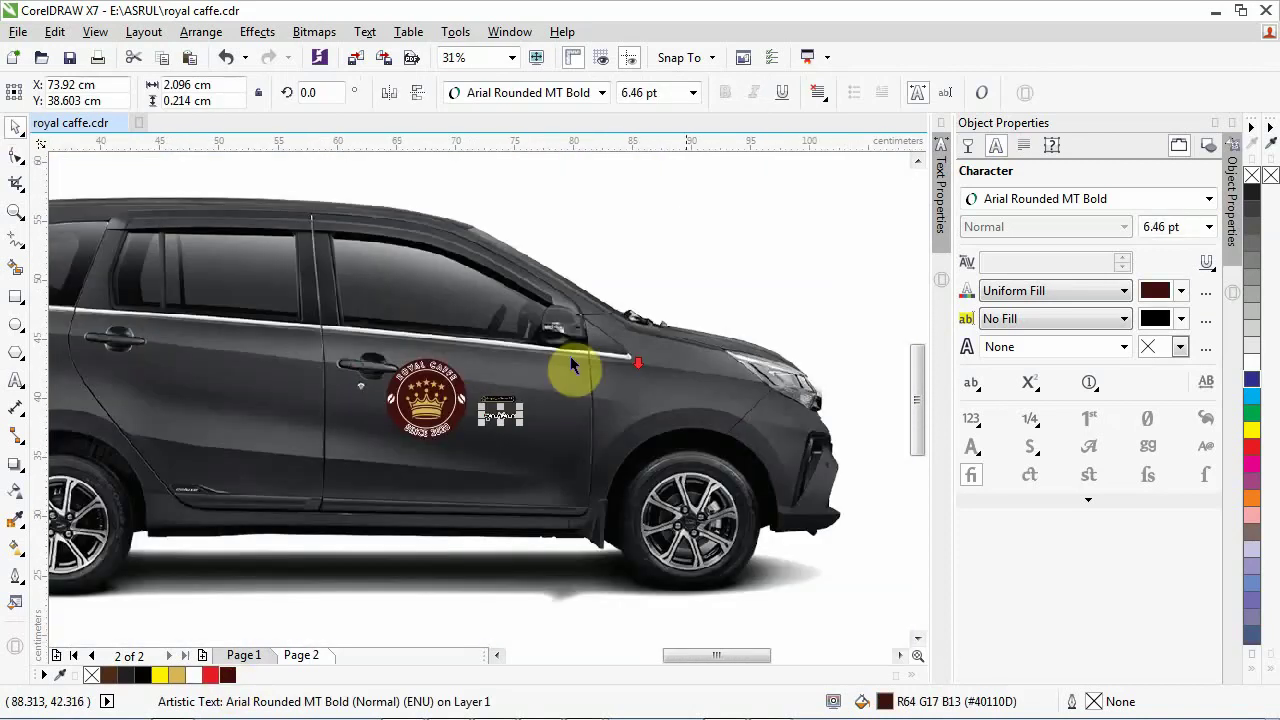
key("F3")
Step: Group the Instagram logo, the handle text and the white bar into one badge
scroll(575, 397, "up", 5)
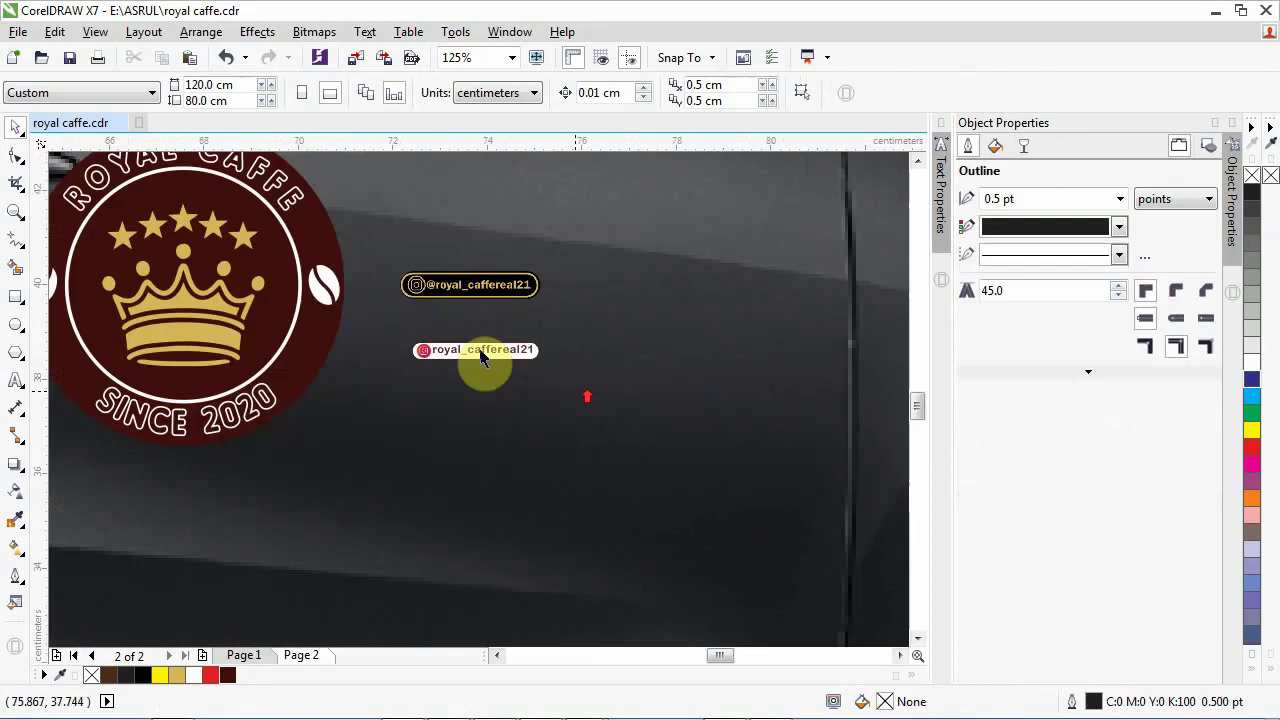
scroll(480, 358, "up", 3)
left_click(245, 367)
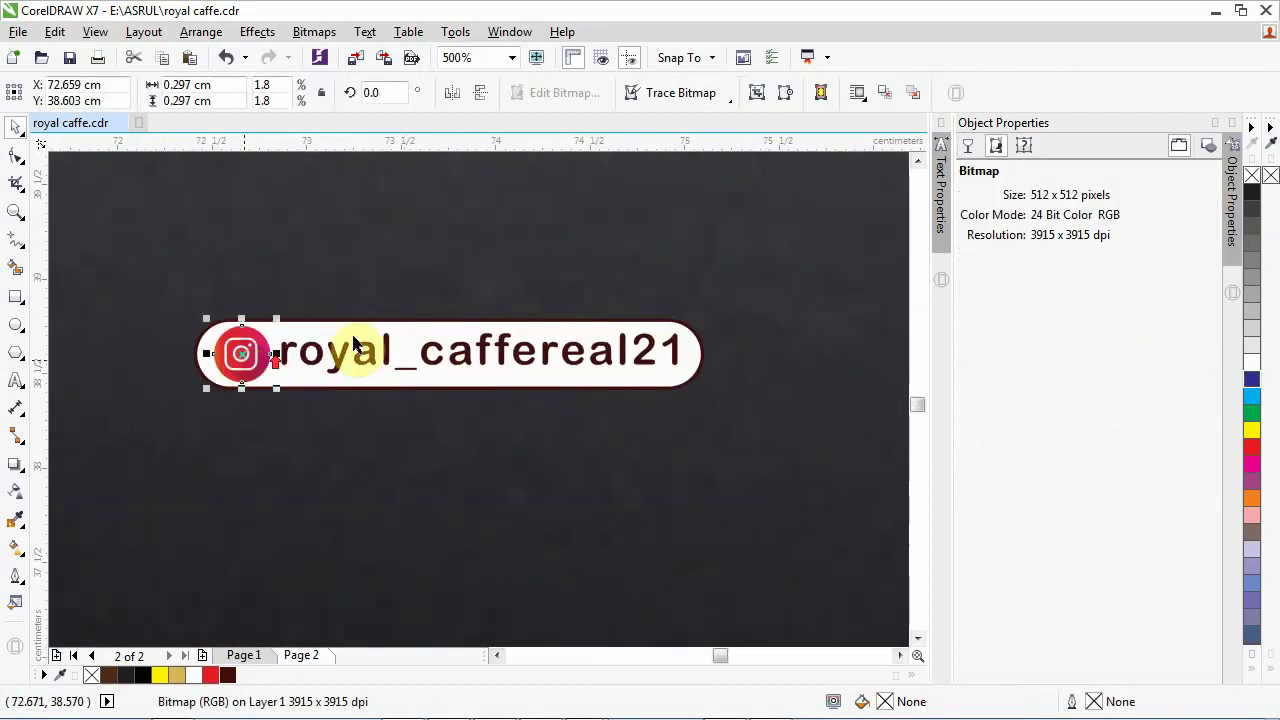
scroll(353, 343, "up", 3)
left_click(386, 479, "shift")
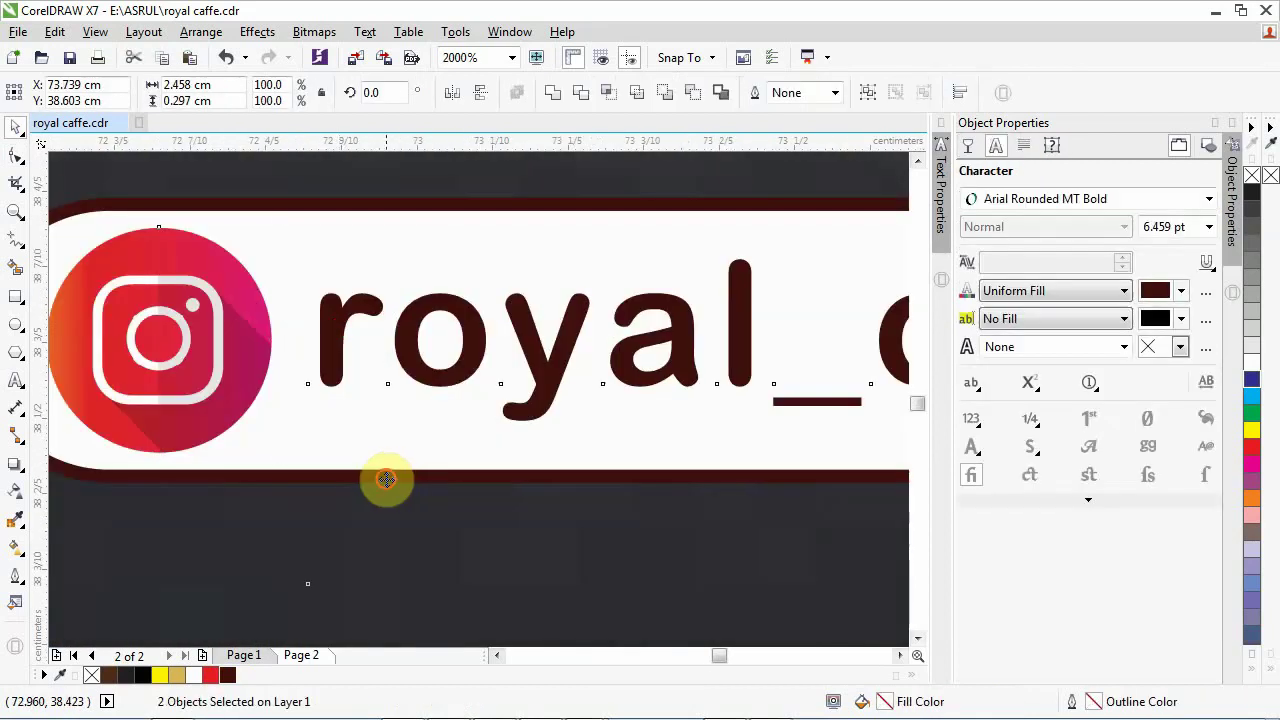
left_click(438, 440, "shift")
key("ctrl+g")
scroll(438, 440, "down", 4)
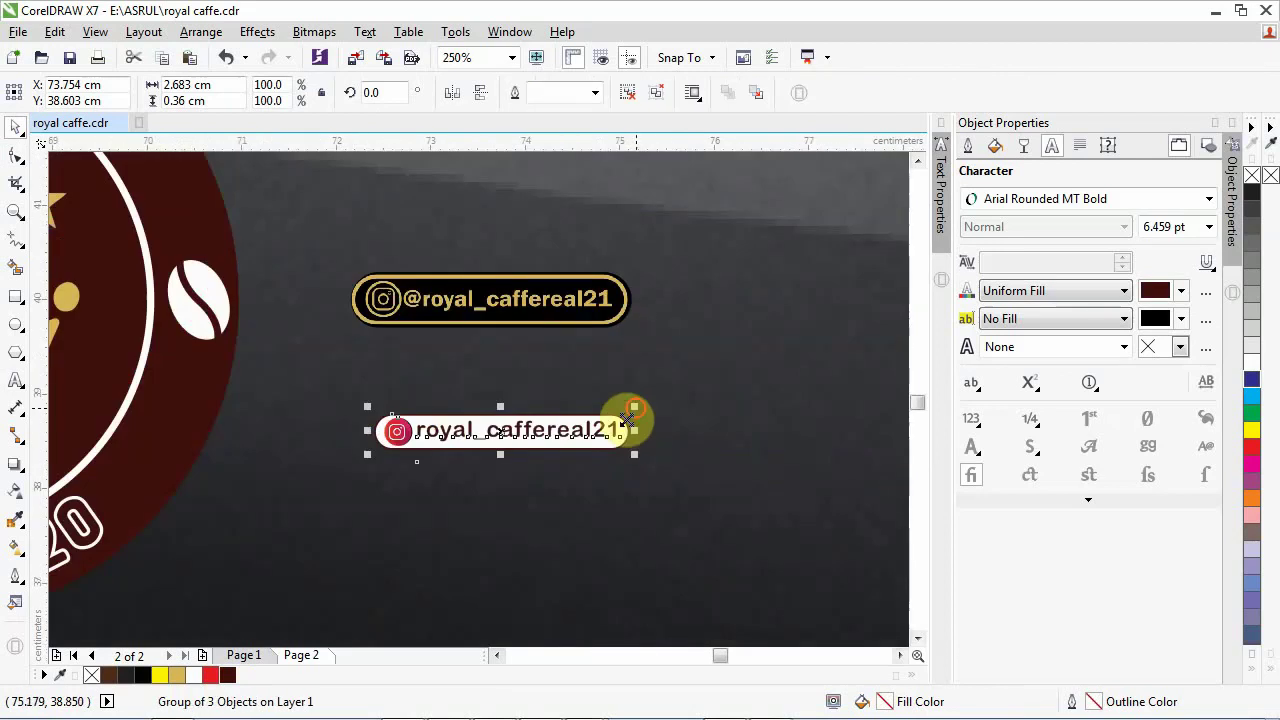
Step: Shrink the badge to about 1 cm wide and move it beneath the crown in the round logo
left_click_drag(632, 422, 265, 453)
scroll(567, 447, "down", 1)
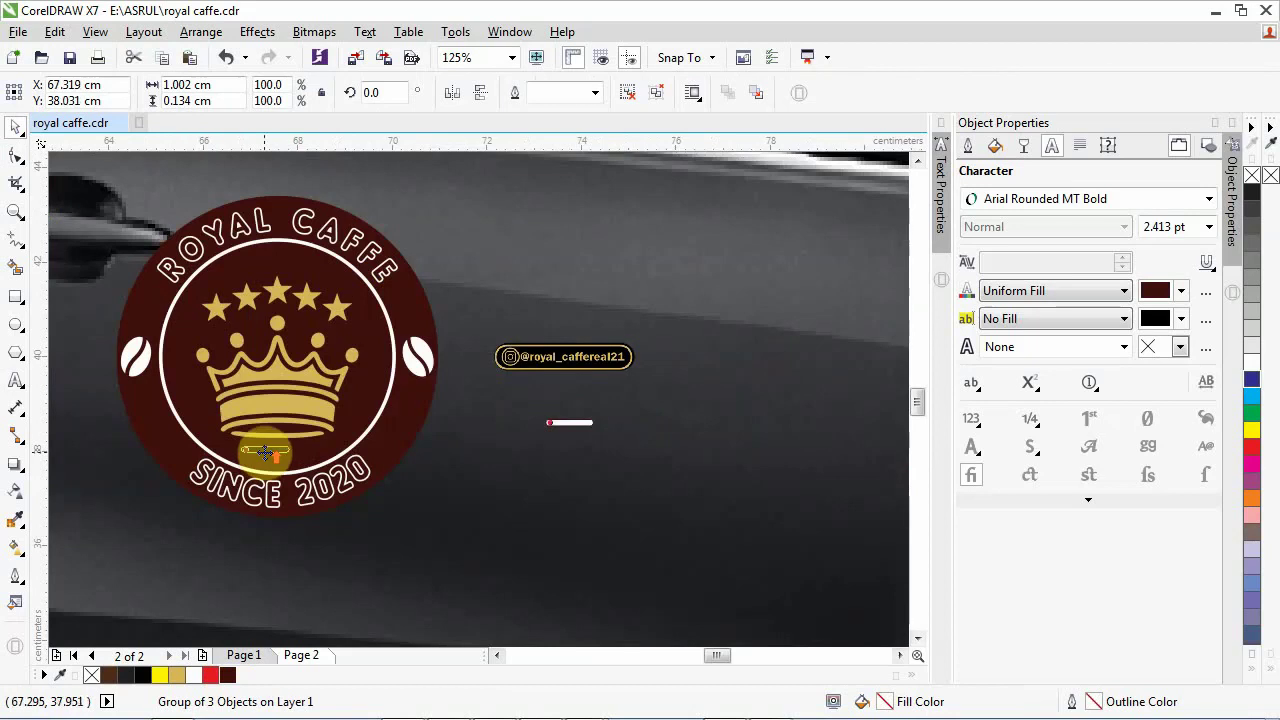
scroll(265, 452, "up", 1)
scroll(289, 458, "down", 1)
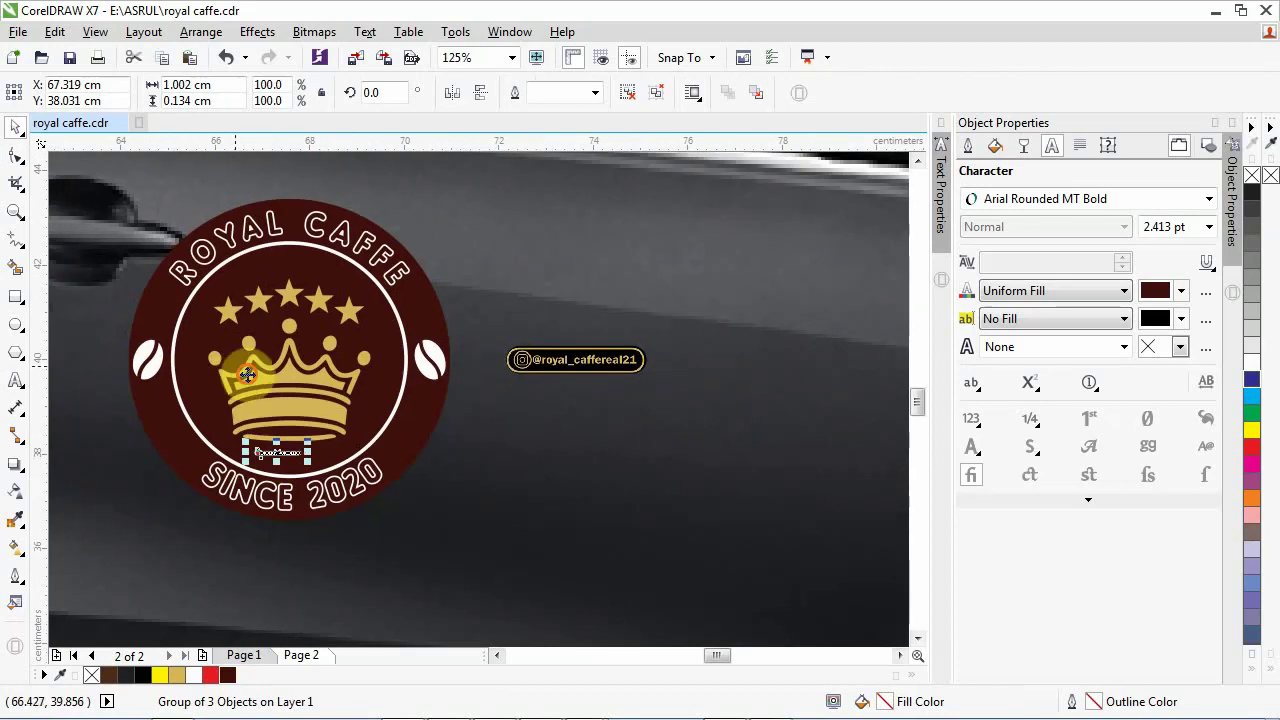
Step: Move the crown and stars group up about 0.4 cm inside the white ring
left_click(247, 375)
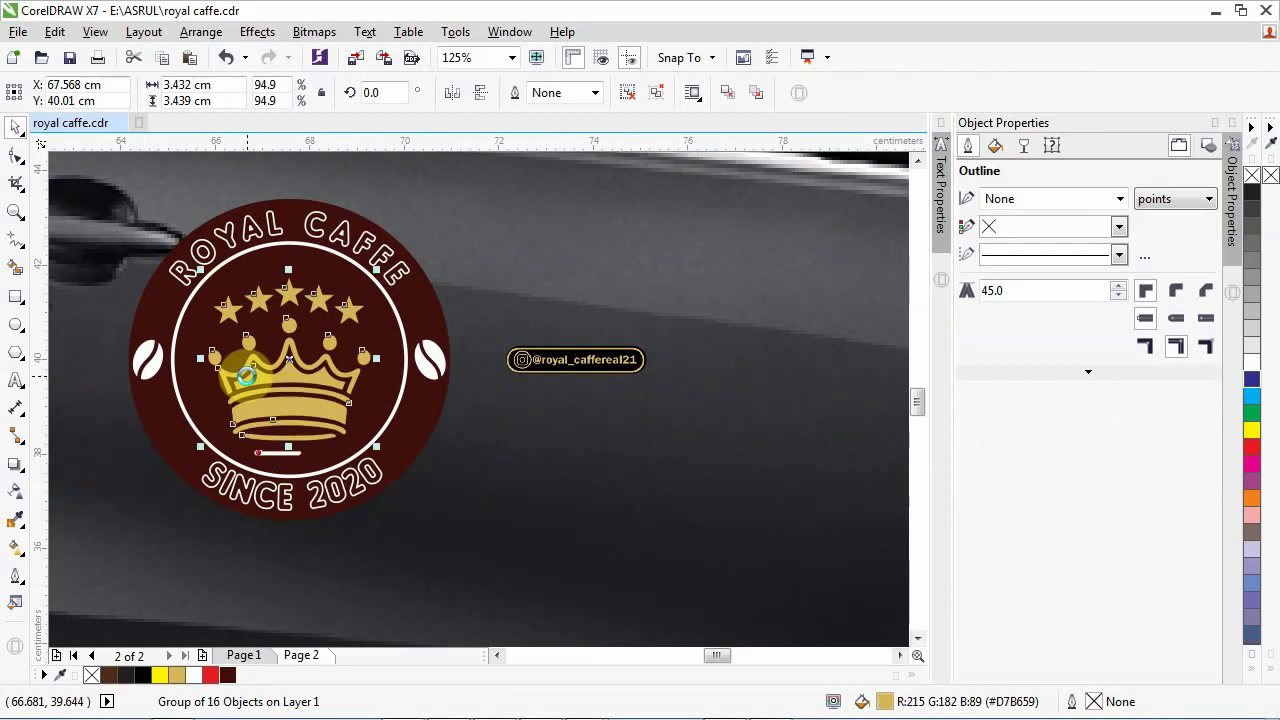
left_click_drag(245, 377, 247, 377)
scroll(298, 393, "up", 2)
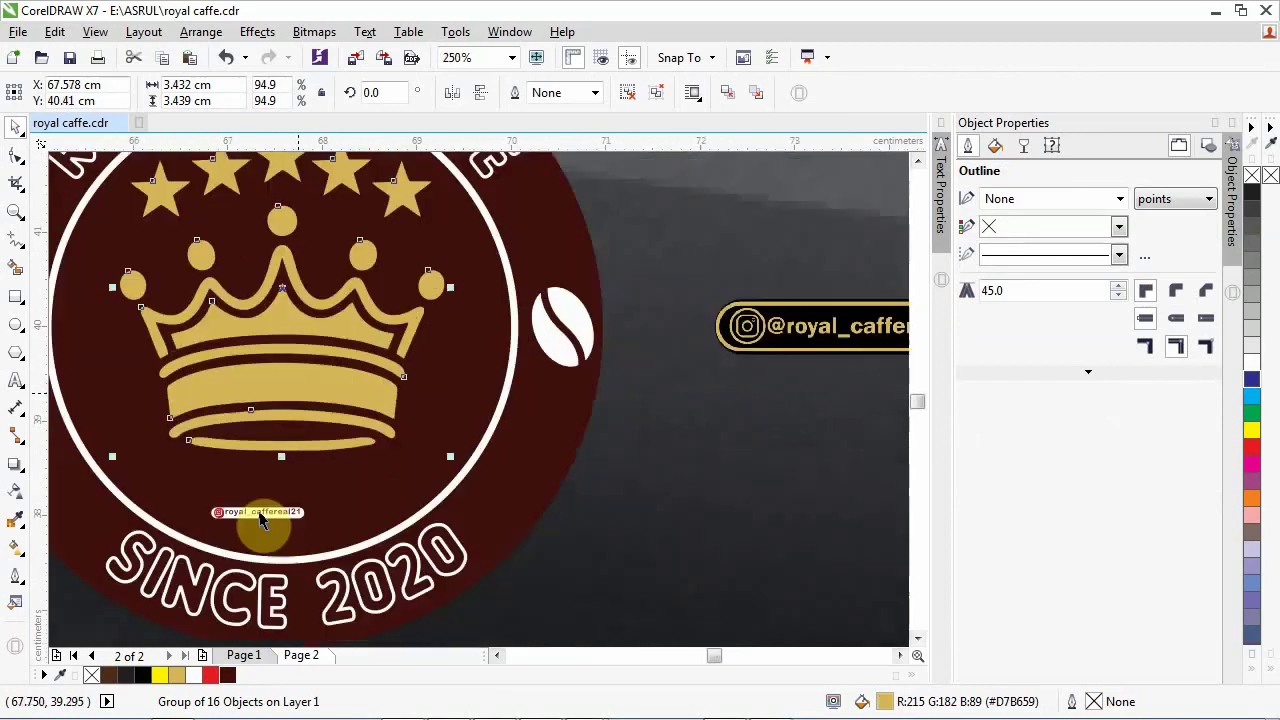
Step: Enlarge the badge to about 2.92 cm wide and centre it horizontally in the white ring, just below the crown
left_click(259, 515)
left_click(315, 523)
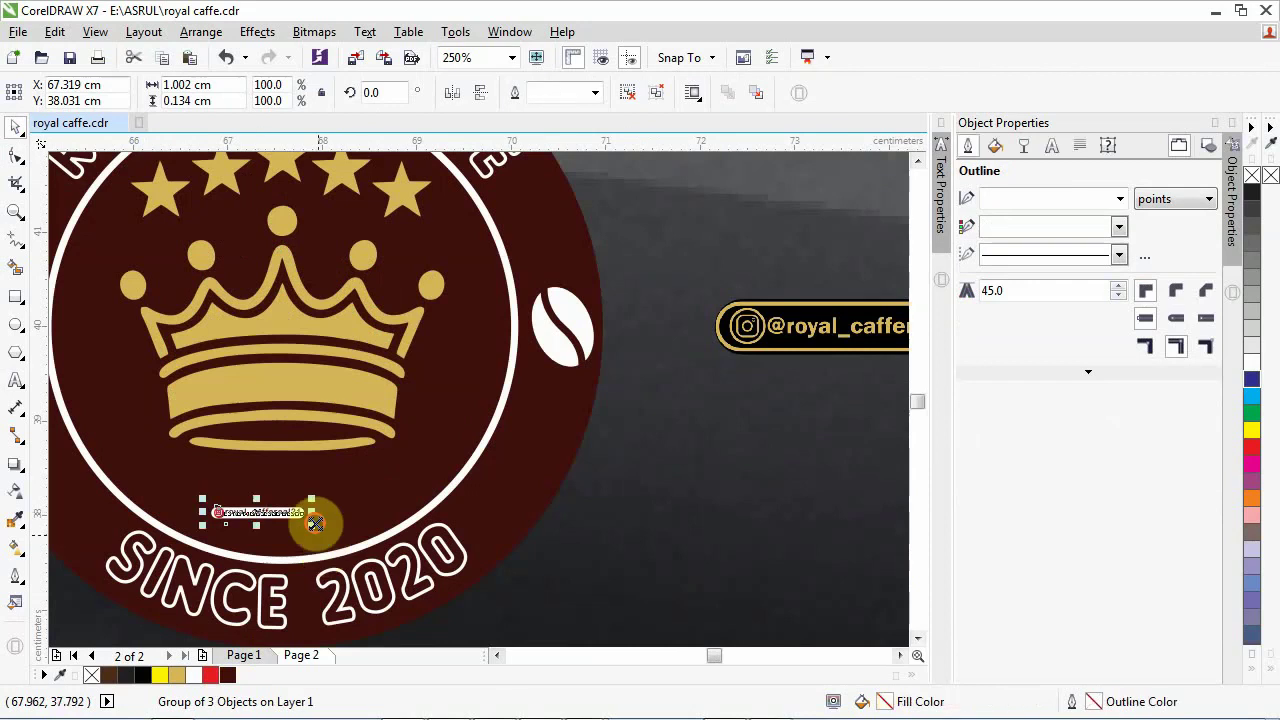
left_click_drag(315, 523, 347, 498)
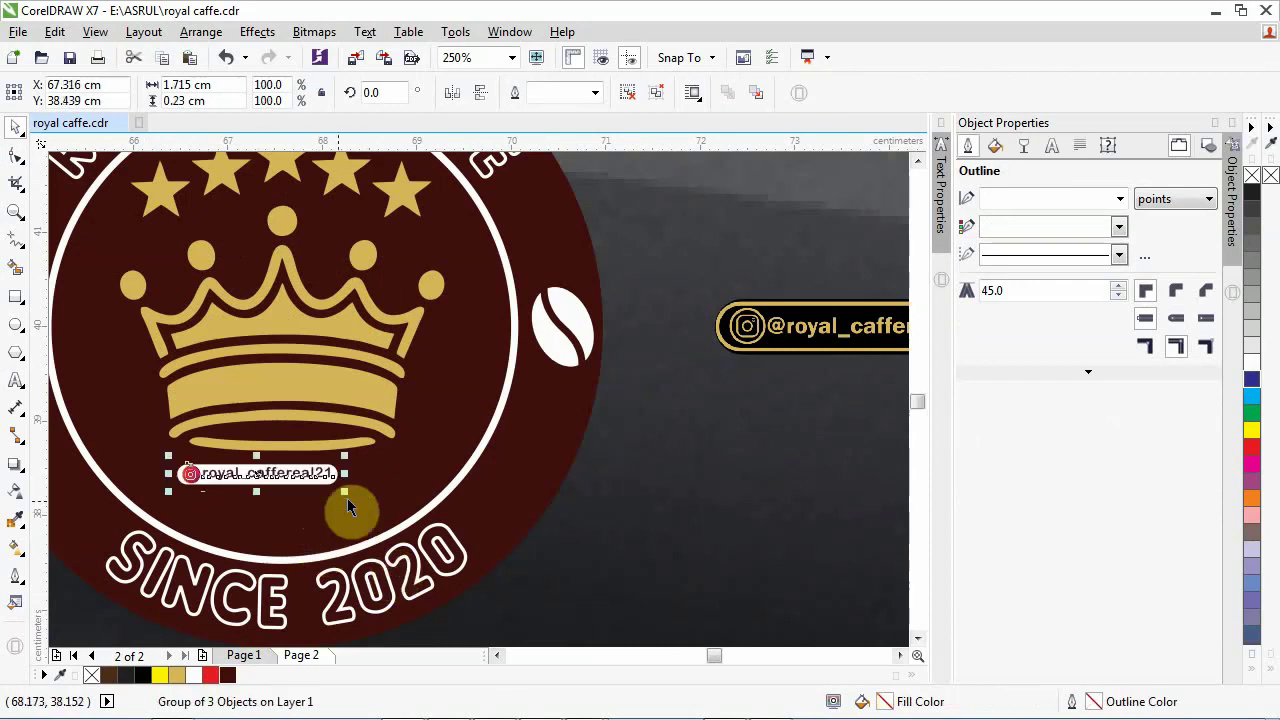
left_click_drag(400, 530, 380, 522)
left_click_drag(333, 477, 295, 412)
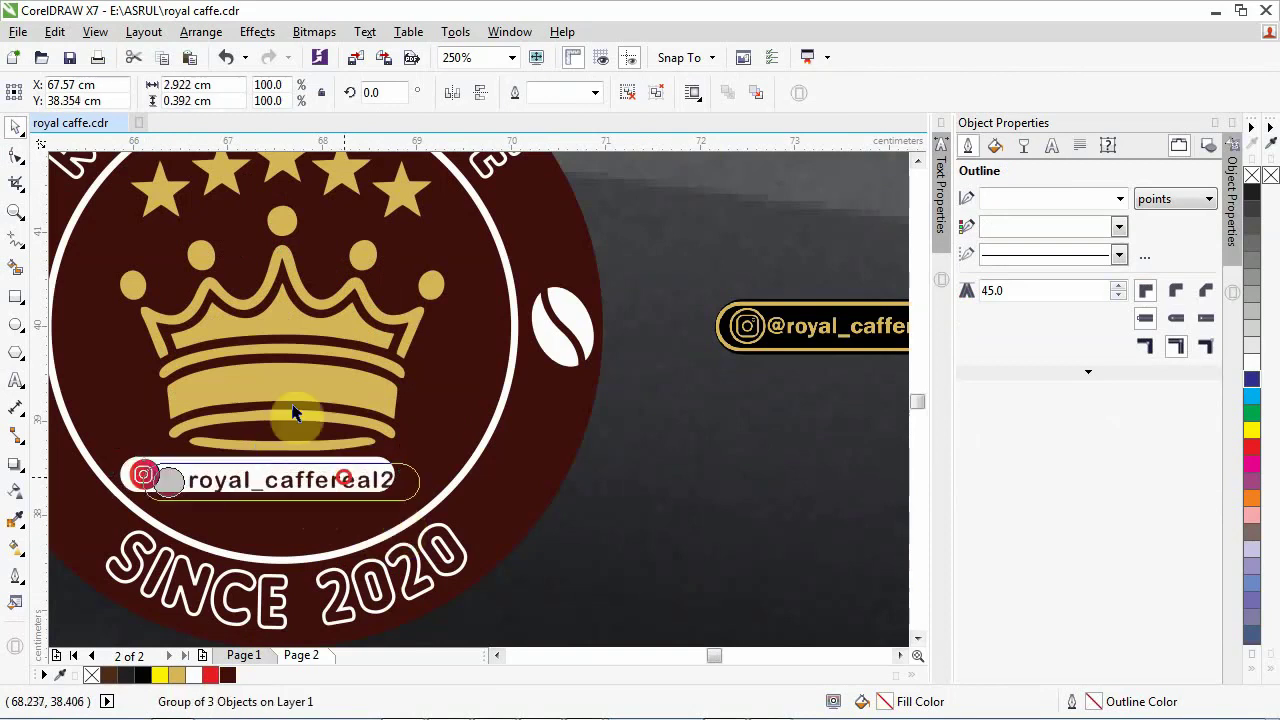
left_click(293, 410, "shift")
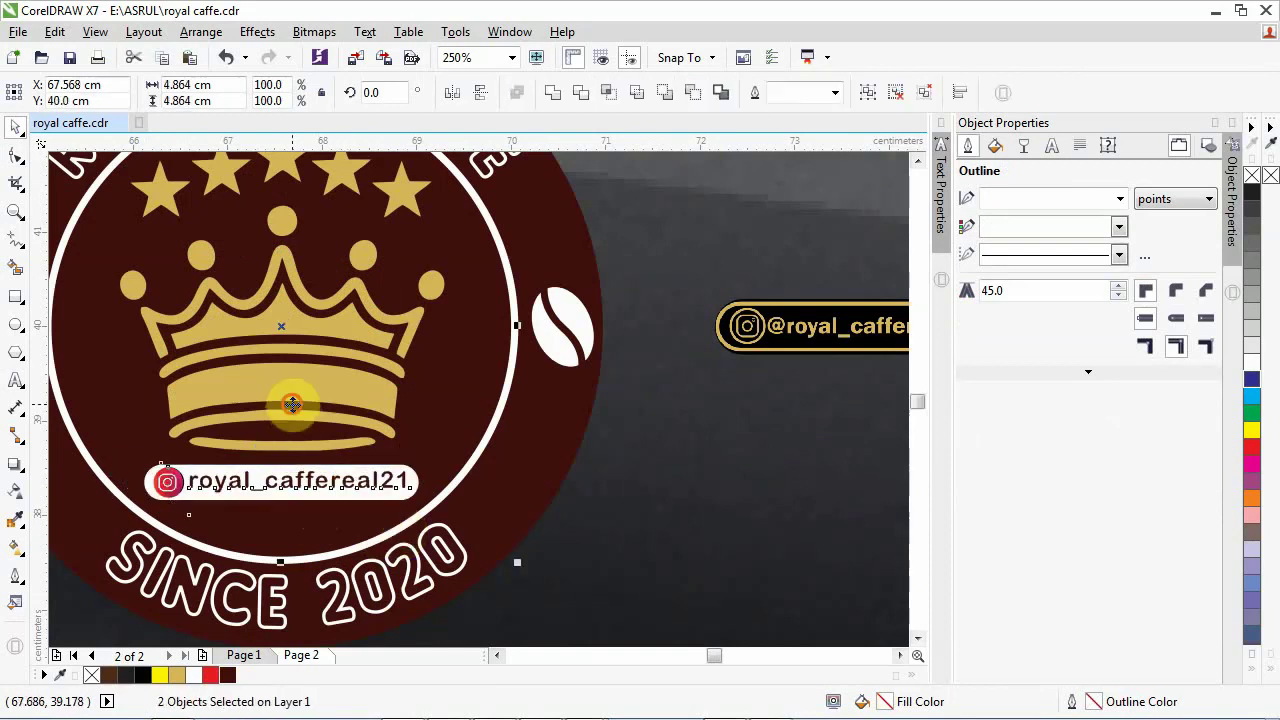
scroll(508, 490, "down", 1)
left_click(508, 489)
Step: Delete the old black and gold handle badge image beside the logo
left_click(603, 386)
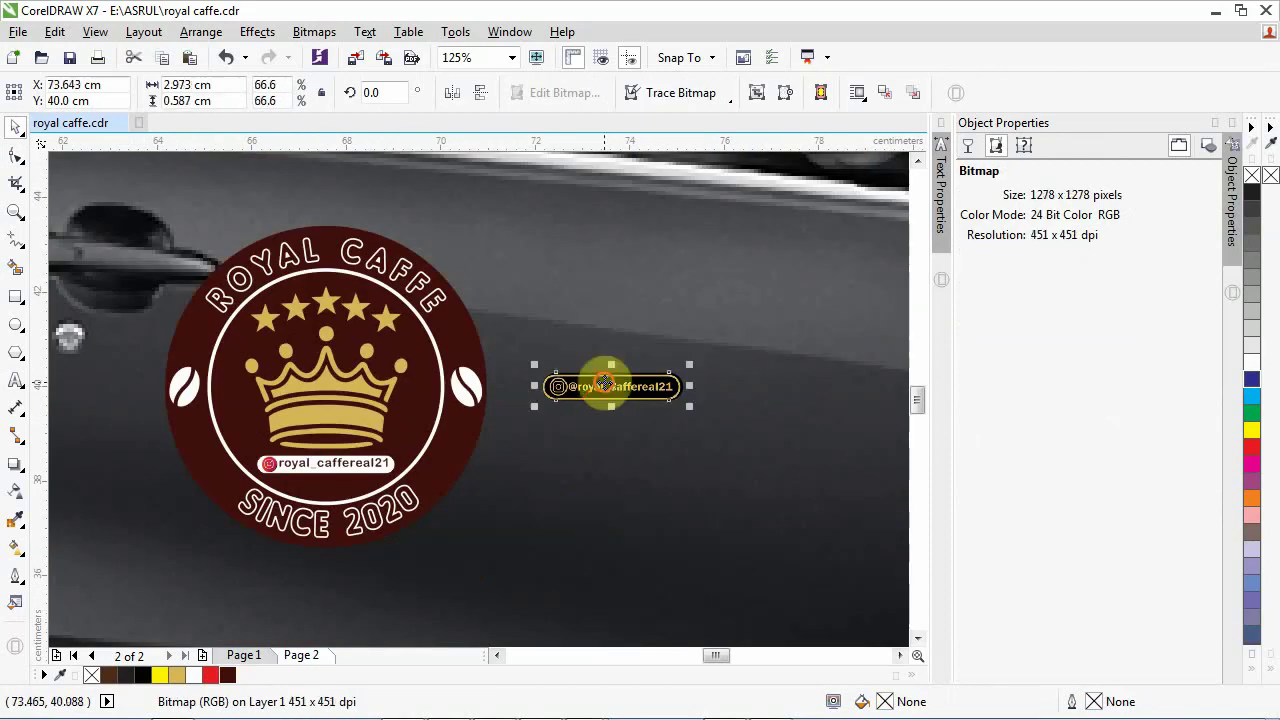
key("Delete")
scroll(467, 439, "down", 4)
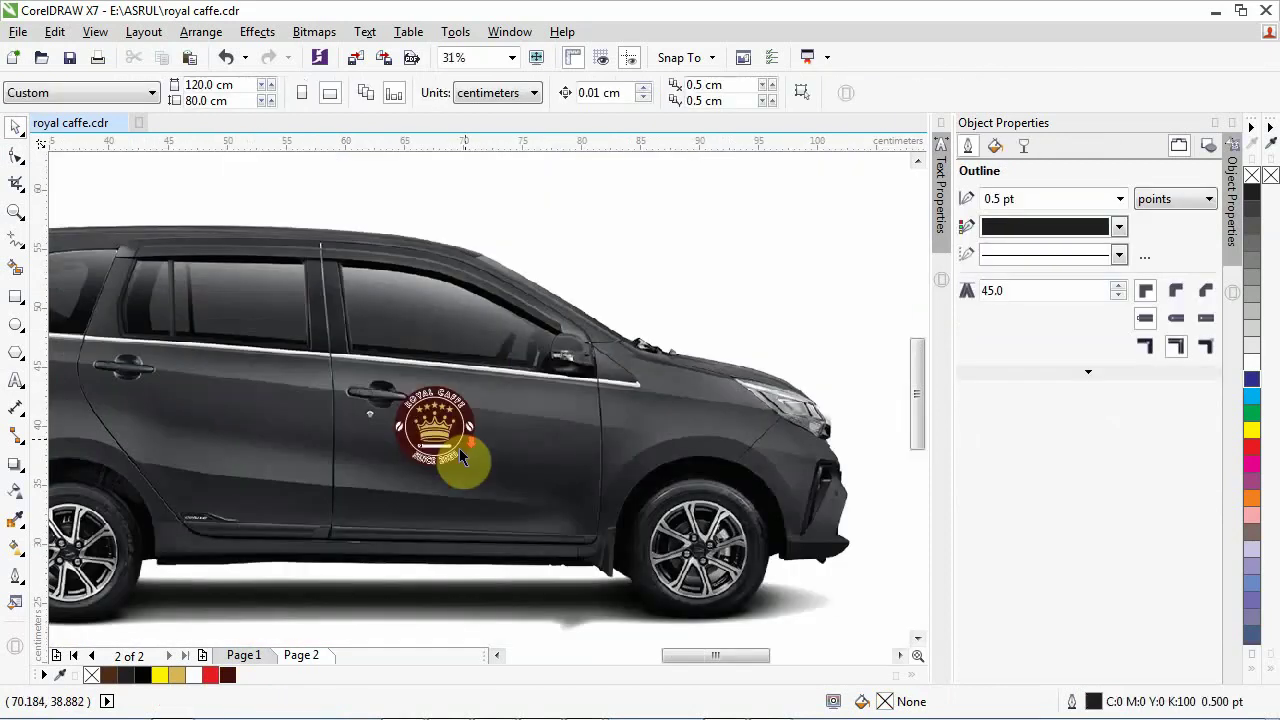
Step: Select all parts of the round logo, without the car image, and group them
scroll(459, 448, "down", 2)
scroll(535, 528, "up", 2)
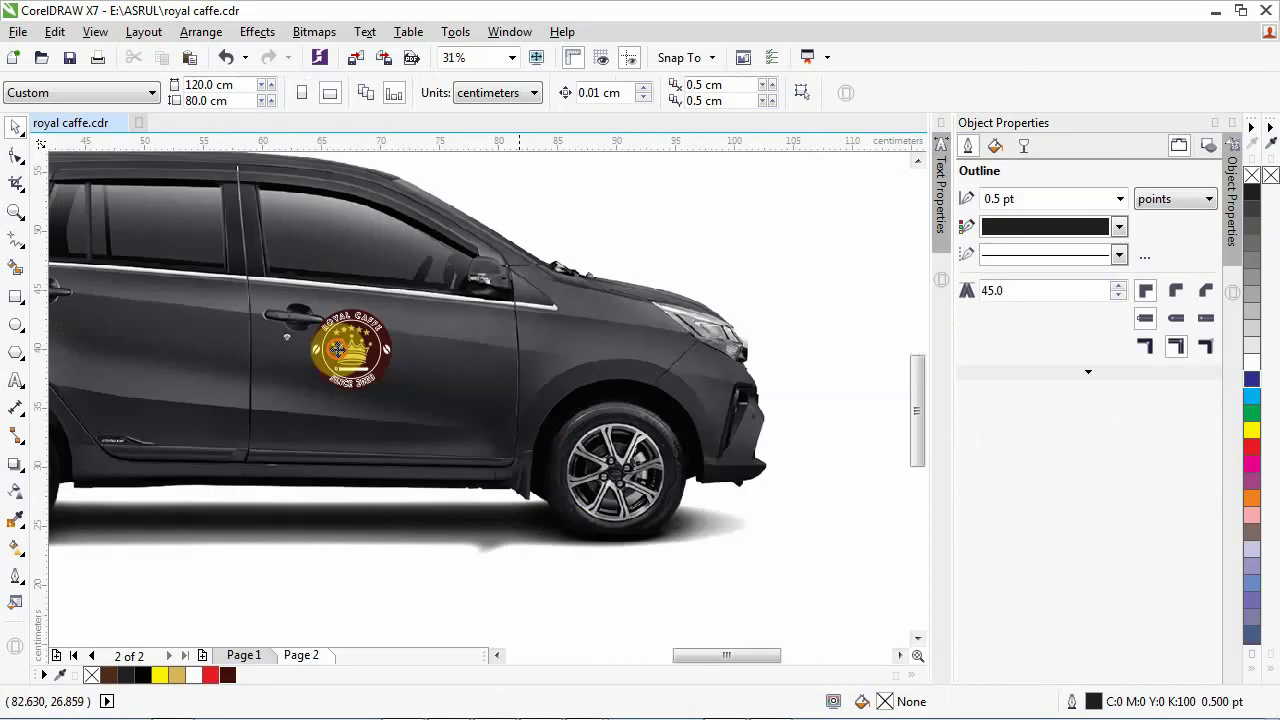
left_click(337, 348)
scroll(337, 348, "down", 2)
left_click(232, 616)
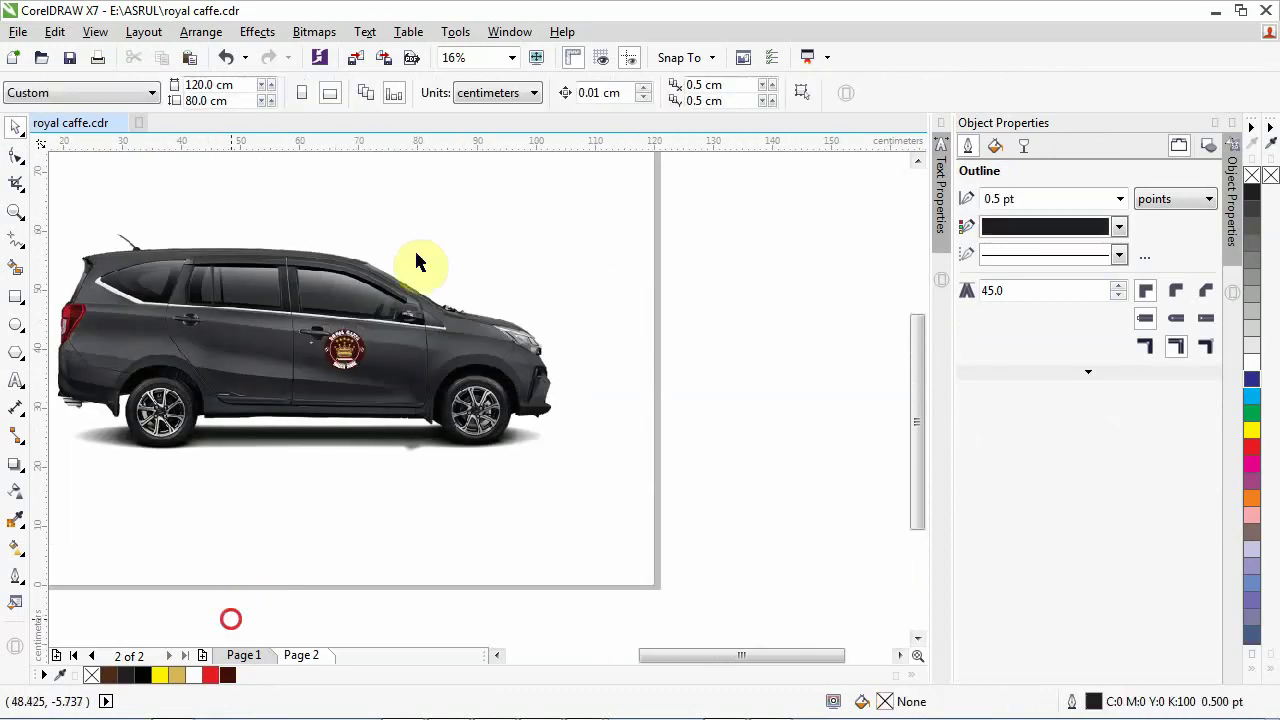
left_click_drag(231, 619, 417, 253)
key("ctrl+g")
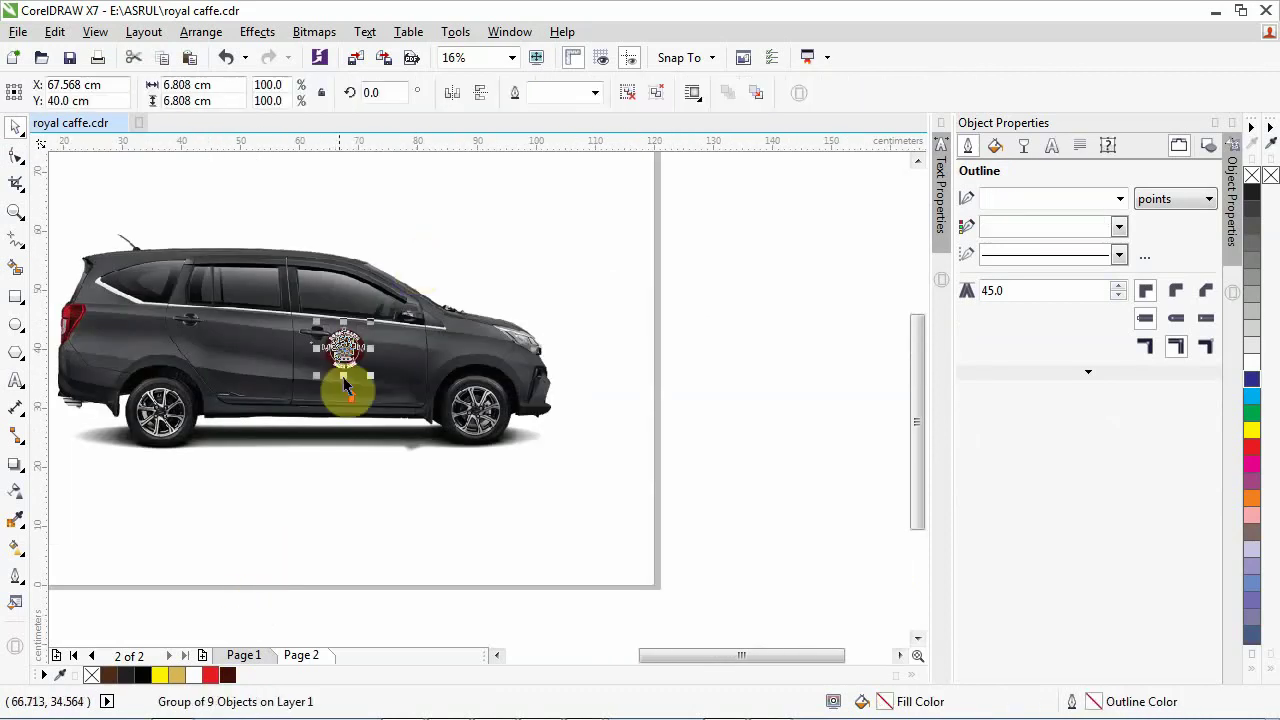
Step: Enlarge the grouped logo about its centre to about 13.6 cm and shift it towards the middle of the front door
scroll(343, 388, "up", 2)
scroll(417, 343, "up", 4)
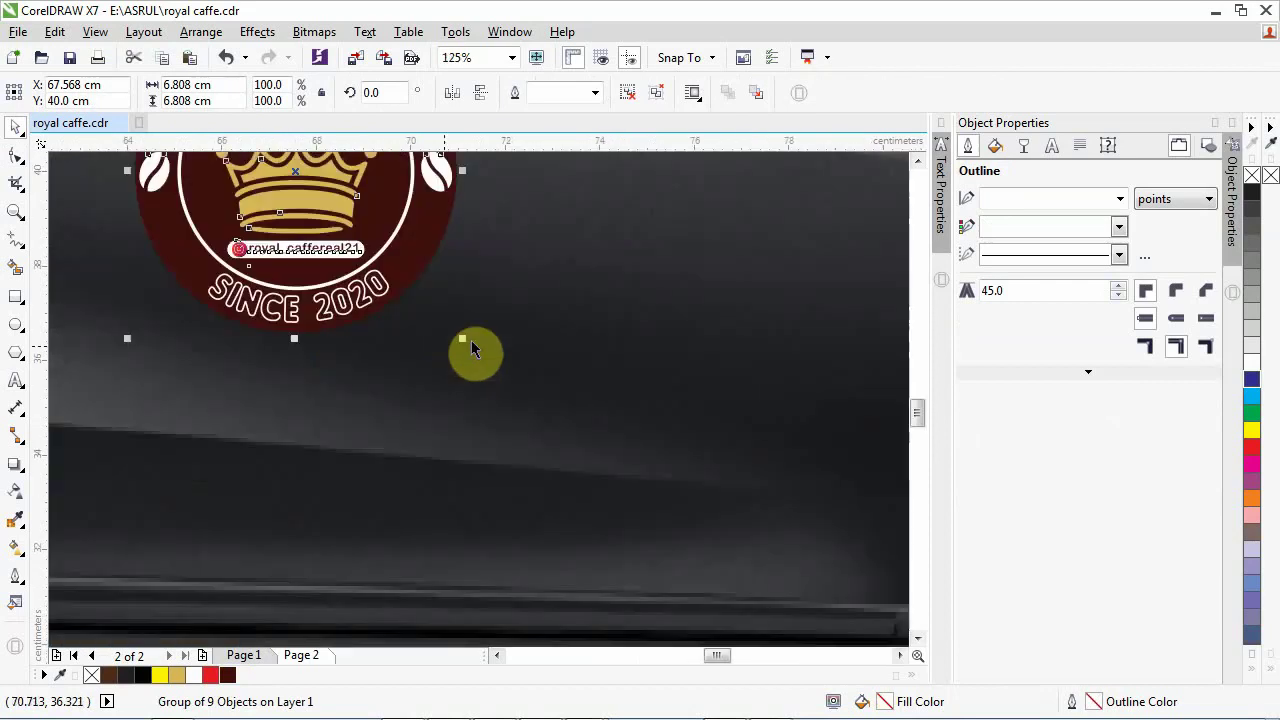
left_click_drag(459, 335, 563, 563)
scroll(520, 485, "down", 6)
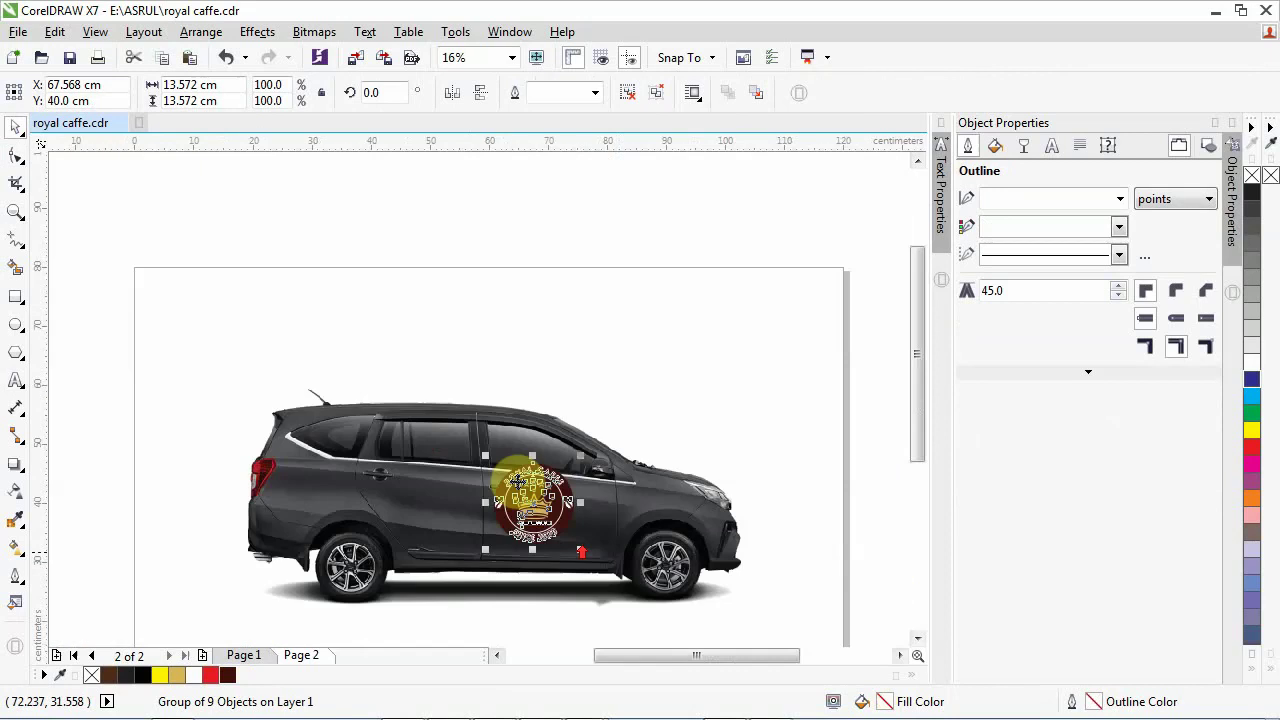
mouse_move(518, 481)
left_mouse_down()
mouse_move(503, 467)
mouse_move(514, 488)
left_mouse_up()
left_click(577, 543)
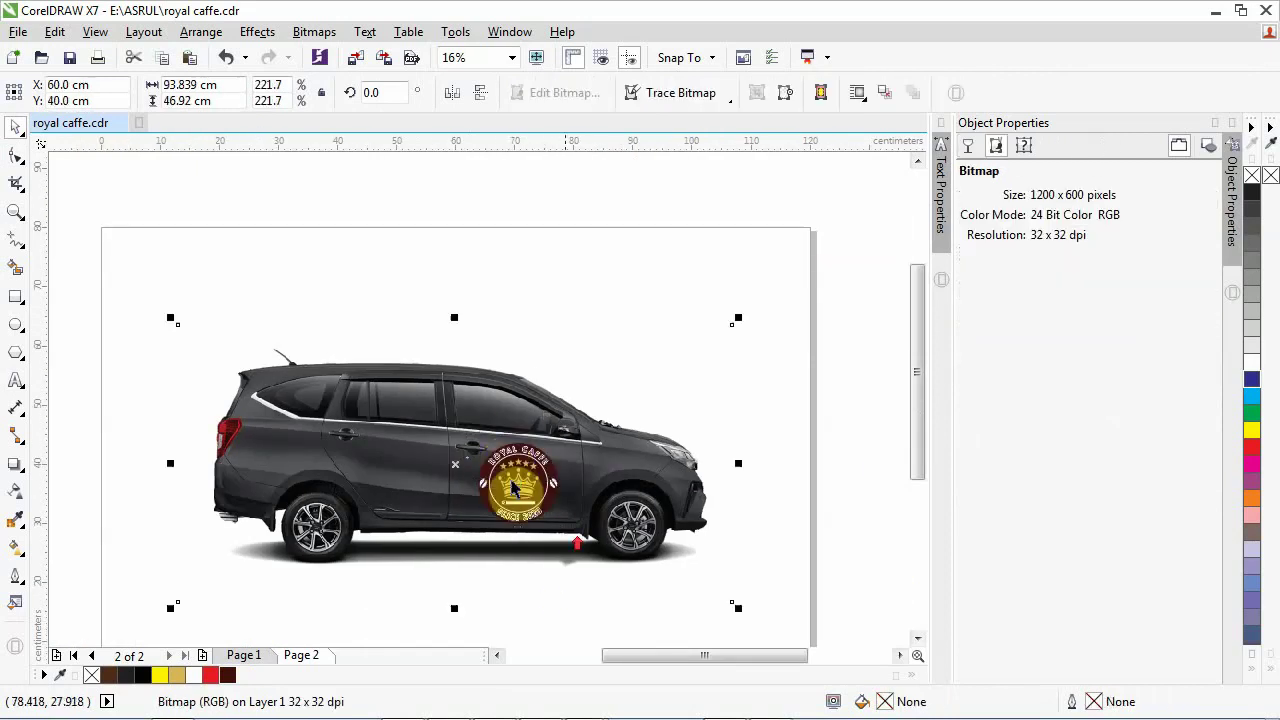
left_click(511, 487)
Step: Reduce the logo to about 11.4 cm and move it up about 0.8 cm on the front door
scroll(540, 510, "up", 1)
left_click_drag(560, 518, 548, 514)
scroll(493, 440, "up", 1)
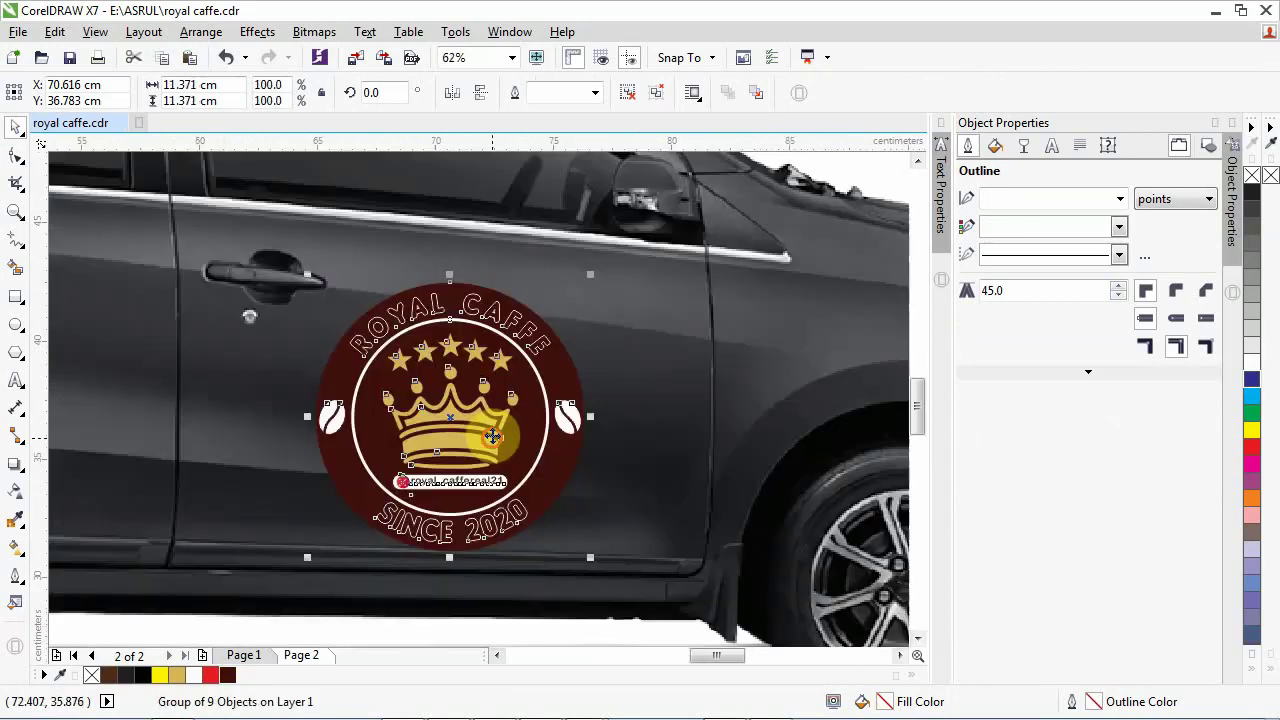
left_click_drag(493, 436, 465, 348)
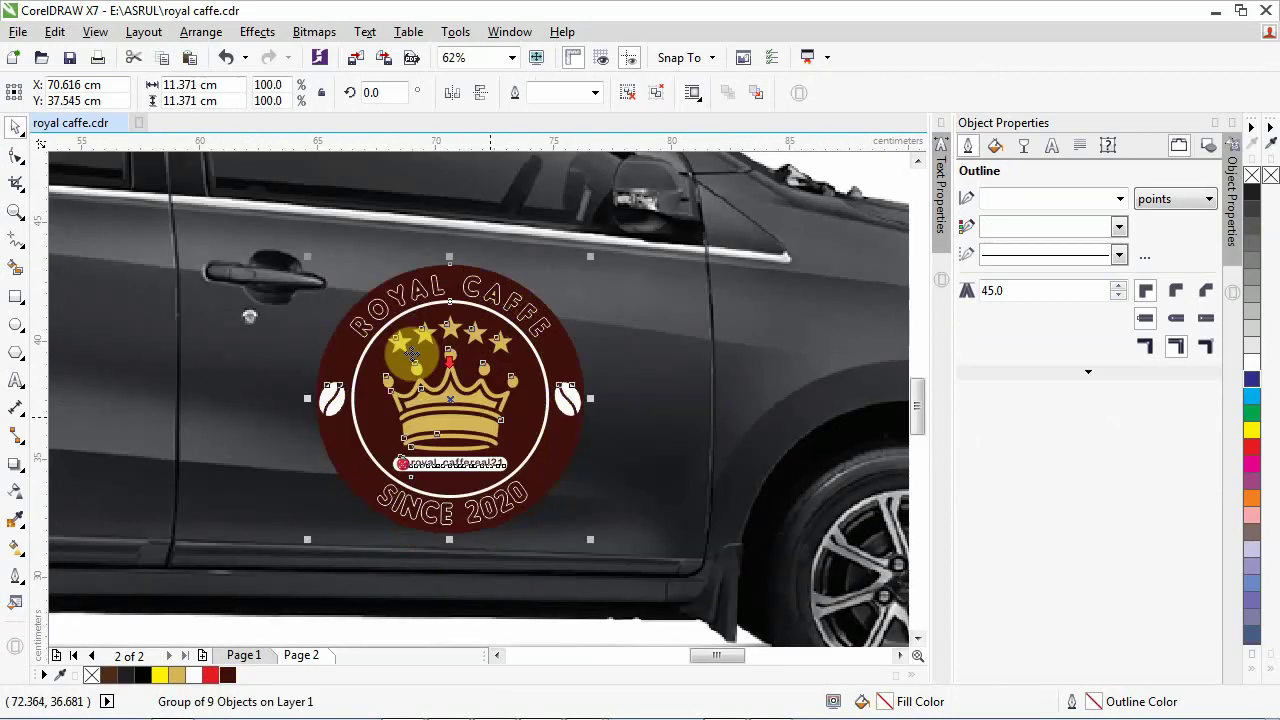
Step: Place a copy of the logo at the page's right edge and move the original off the car to the bottom page edge
scroll(465, 348, "down", 2)
left_click_drag(656, 296, 686, 323)
left_click(408, 355)
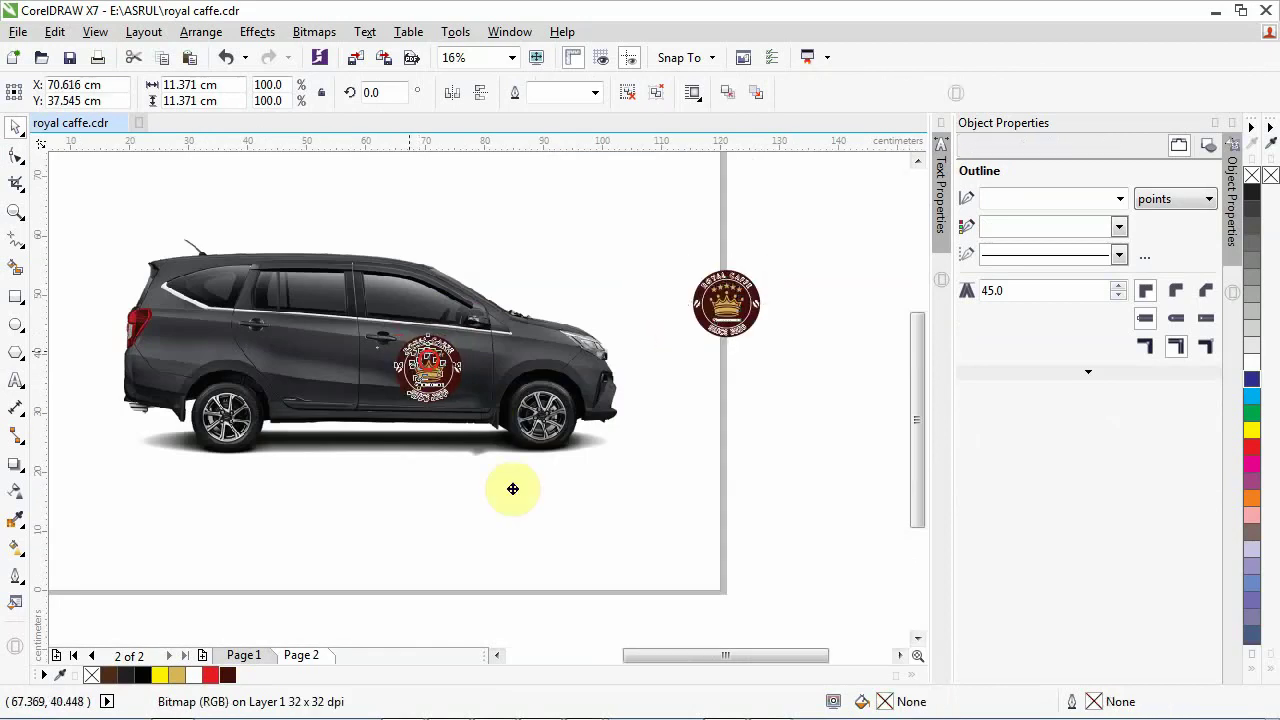
left_click_drag(512, 488, 622, 594)
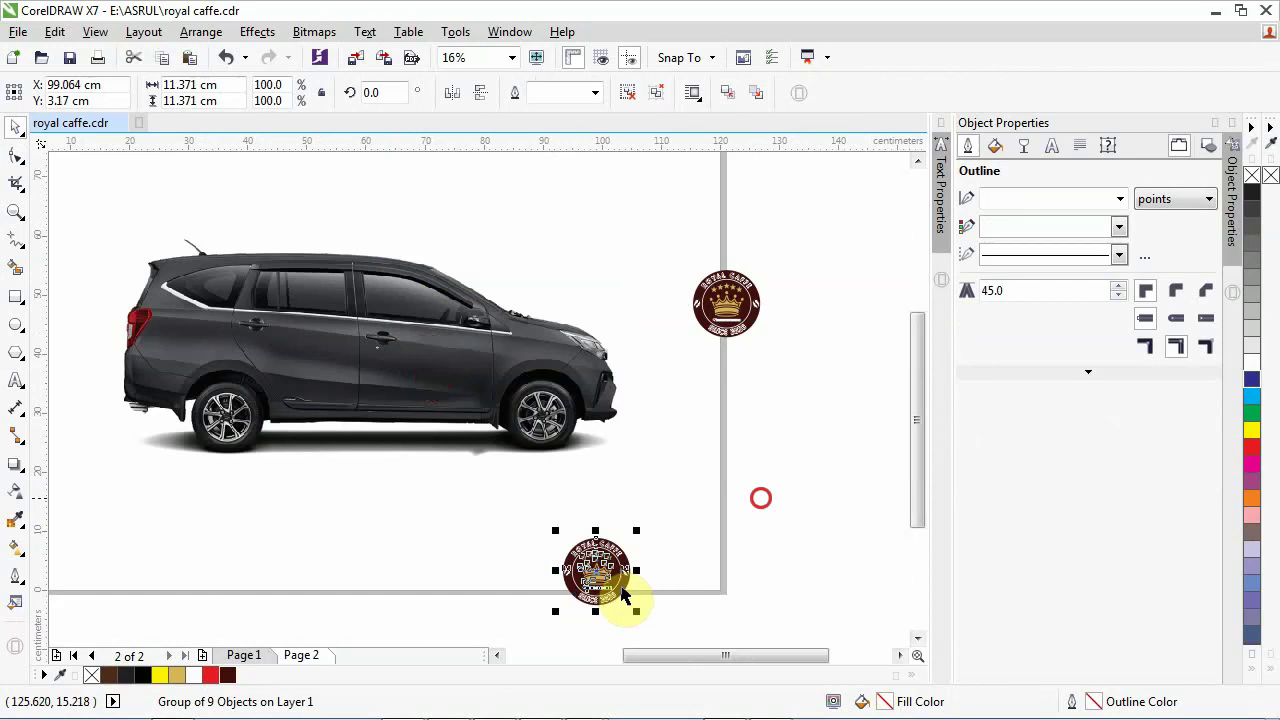
Step: Add the artistic text "royal_caffereal21" above and left of the logo at the bottom page edge
key("Escape")
scroll(622, 594, "up", 4)
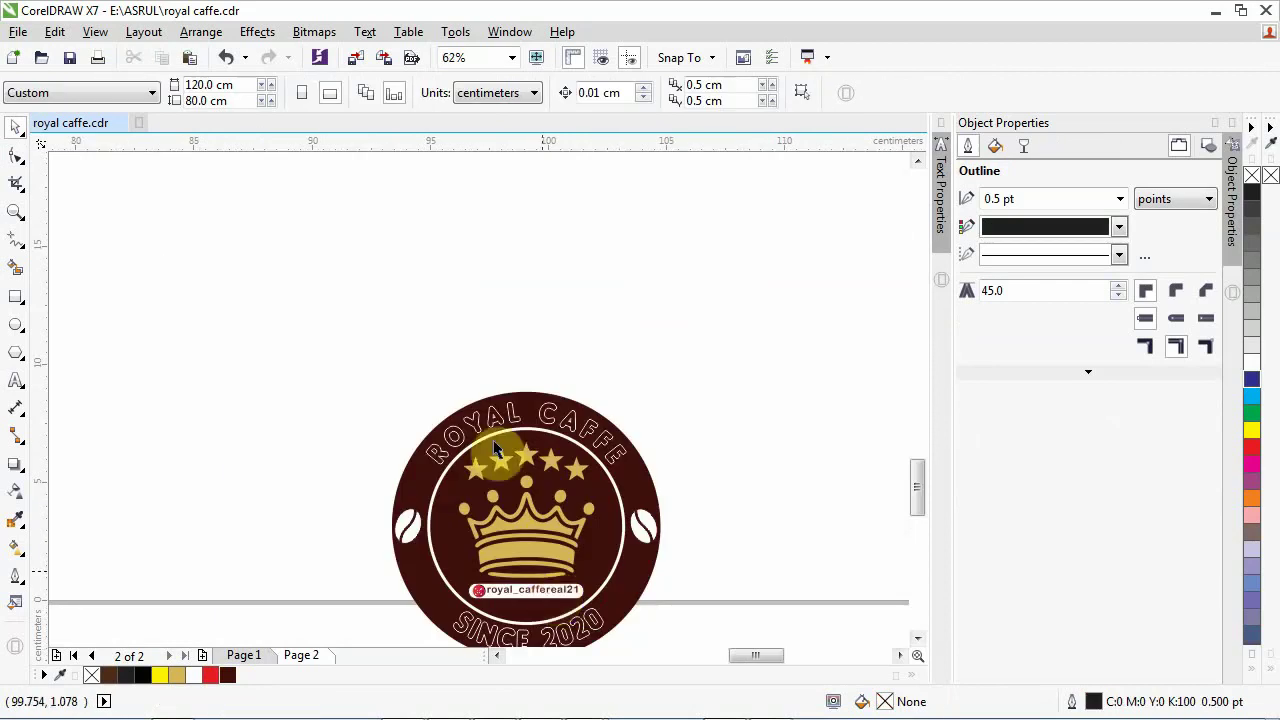
left_click(490, 420)
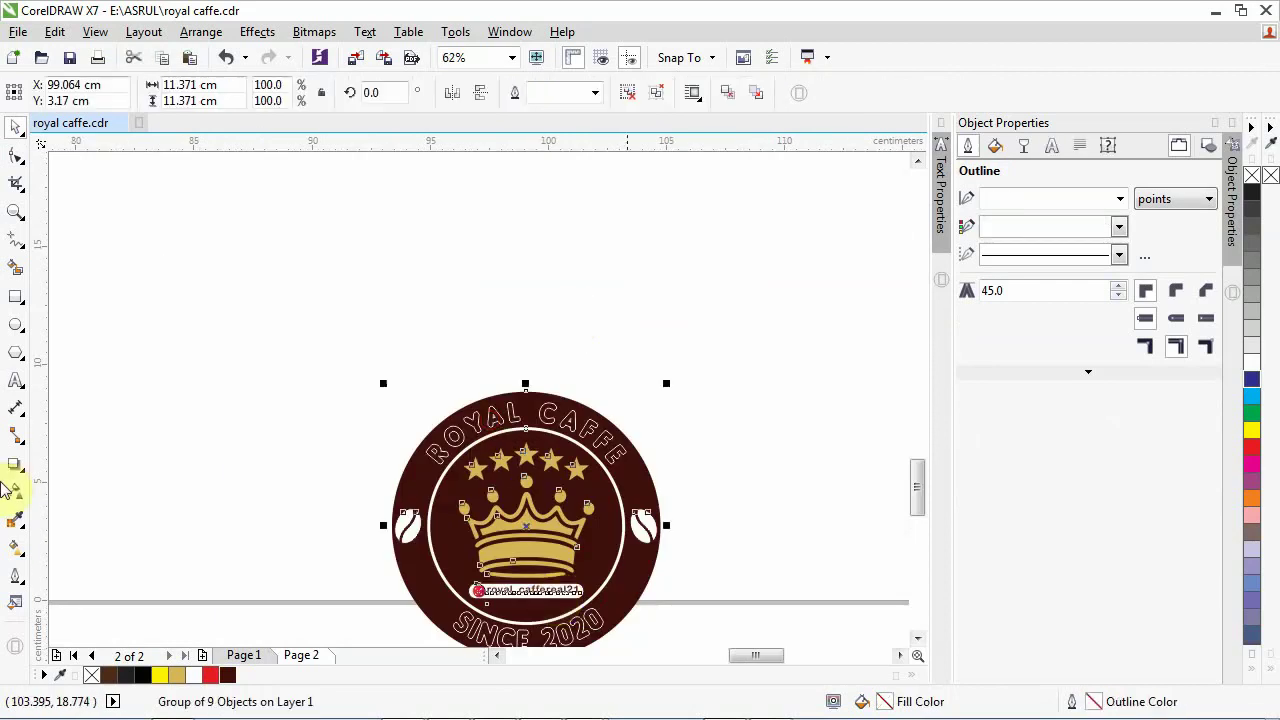
left_click(18, 379)
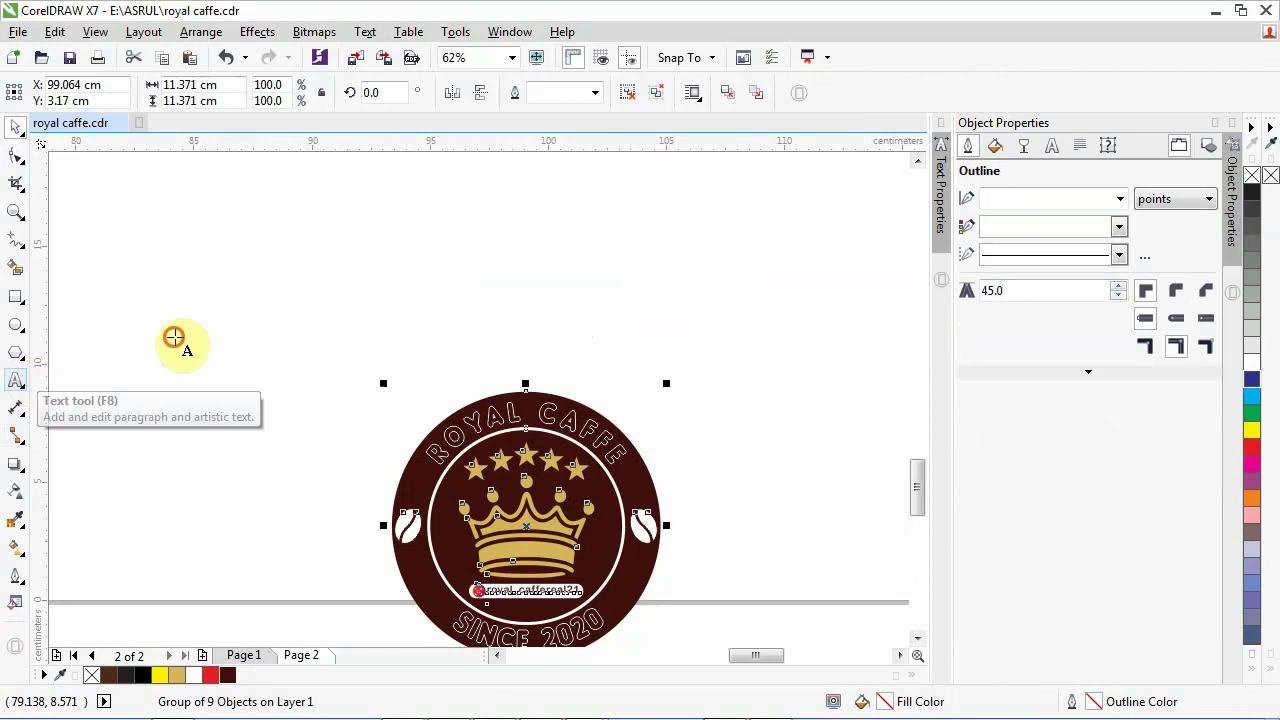
left_click(174, 337)
key("ctrl+v")
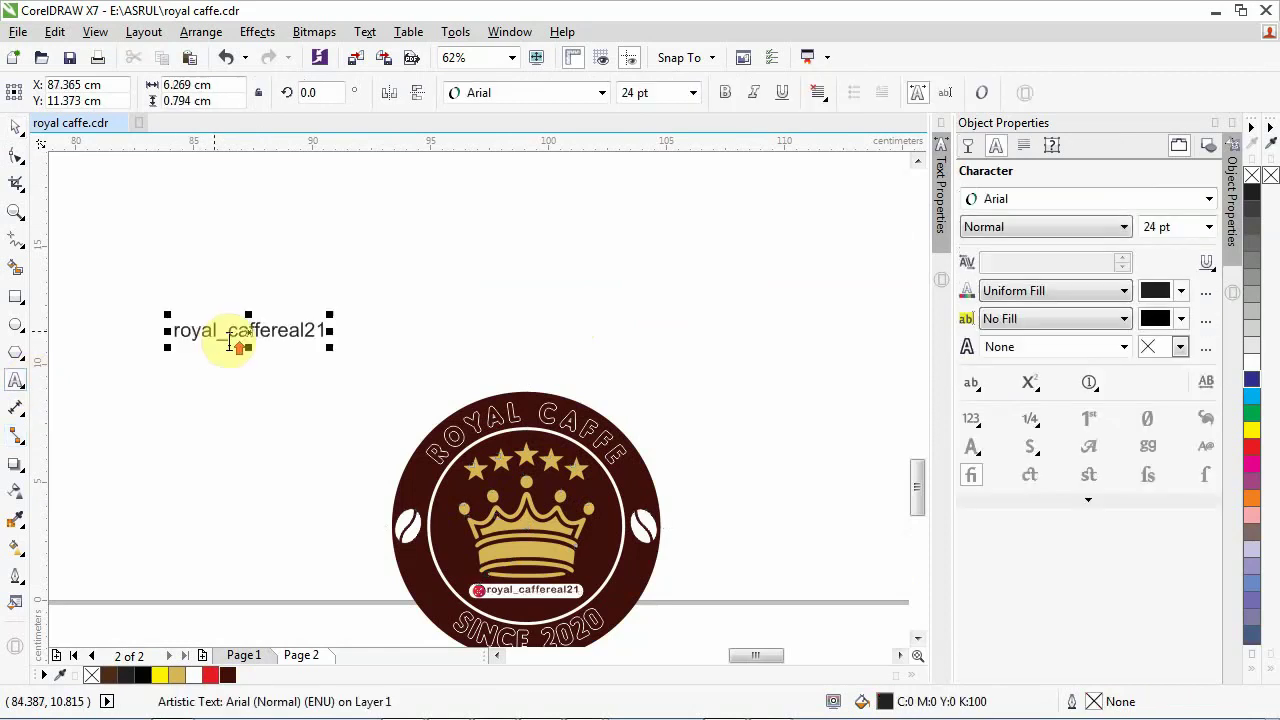
Step: Change the new artistic text beside the logo from a handle to the words "royal caffe"
key("Return")
scroll(229, 343, "up", 2)
key("ctrl+a")
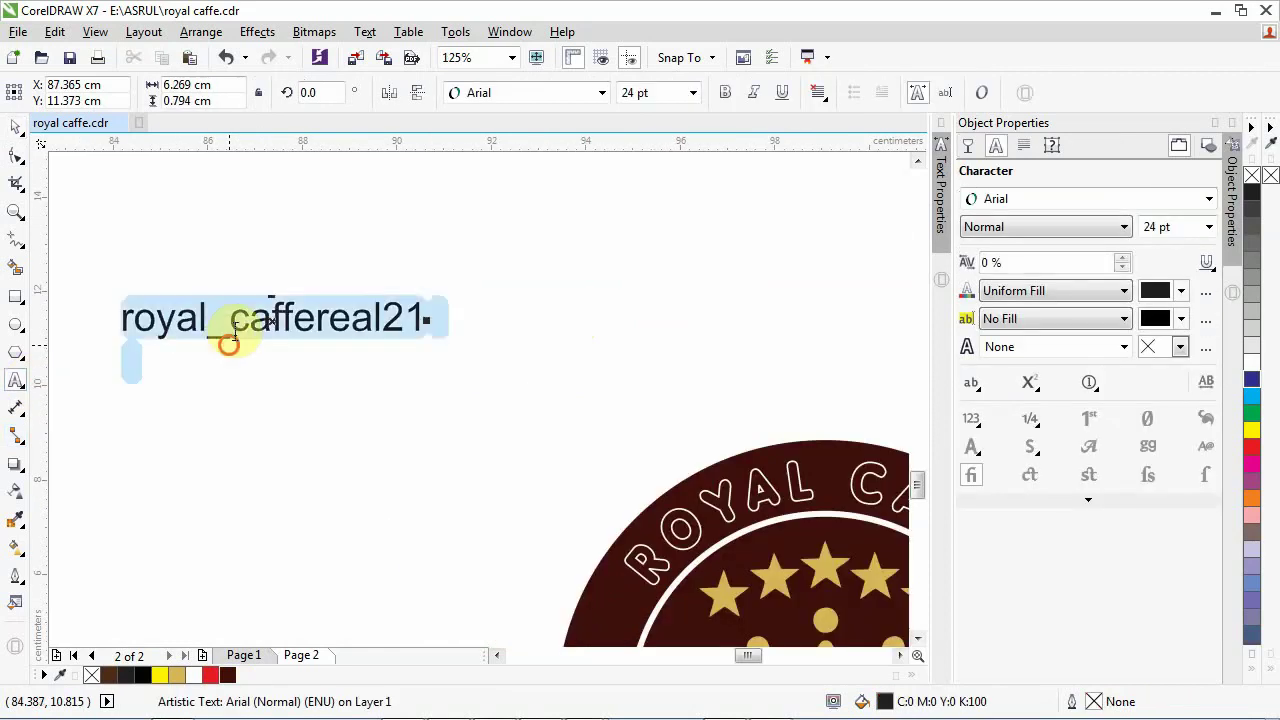
left_click(236, 330)
key("BackSpace")
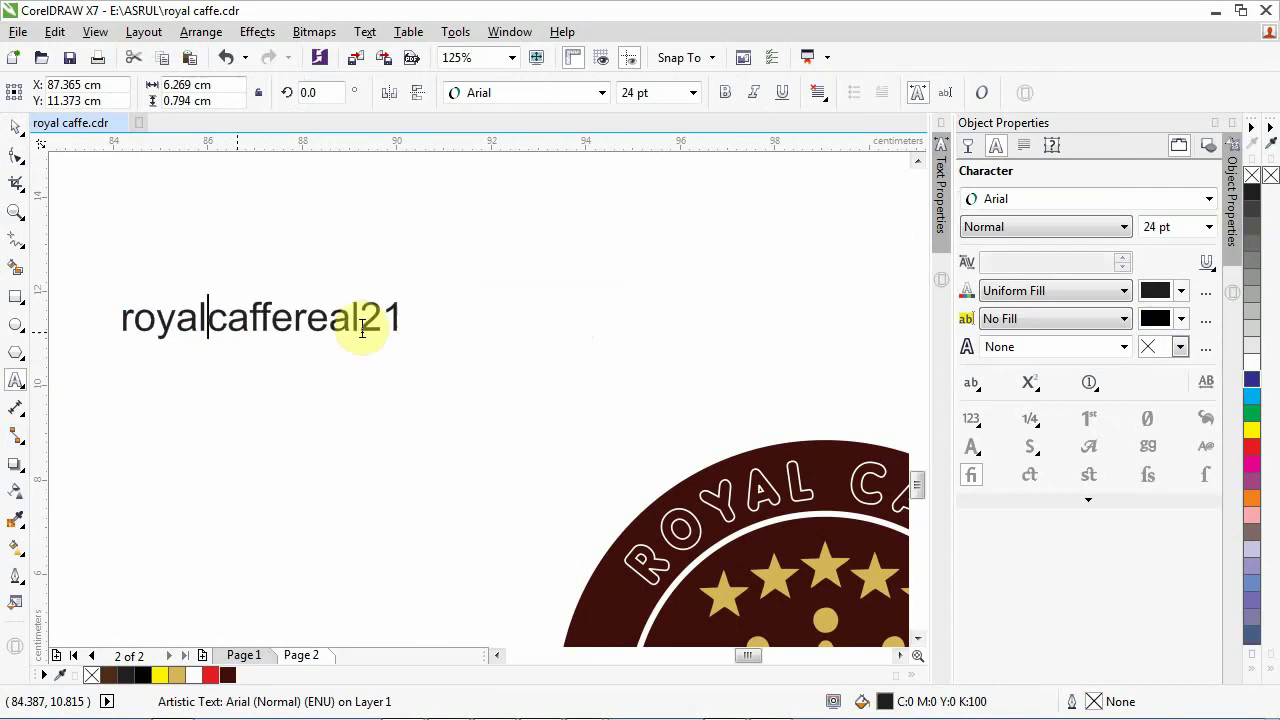
left_click(291, 324)
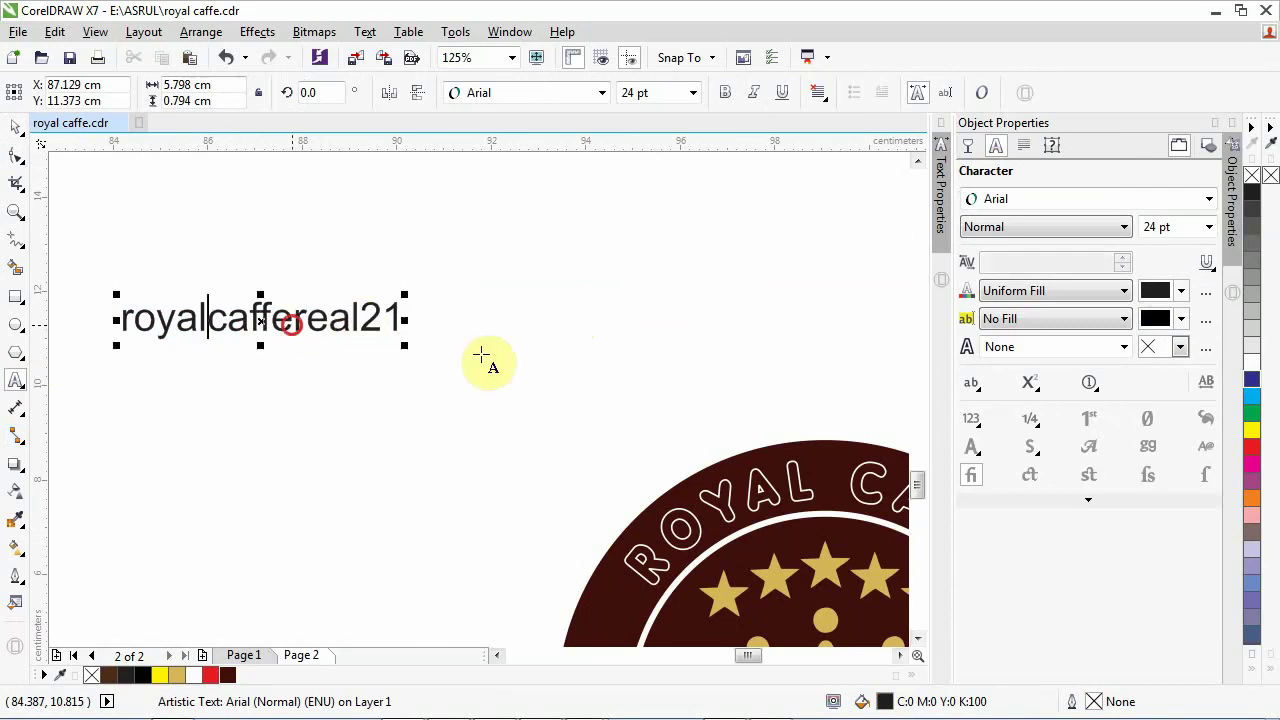
key("Delete")
key("Delete")
key("Delete")
key("Delete")
key("Delete")
key("Delete")
left_click(207, 312)
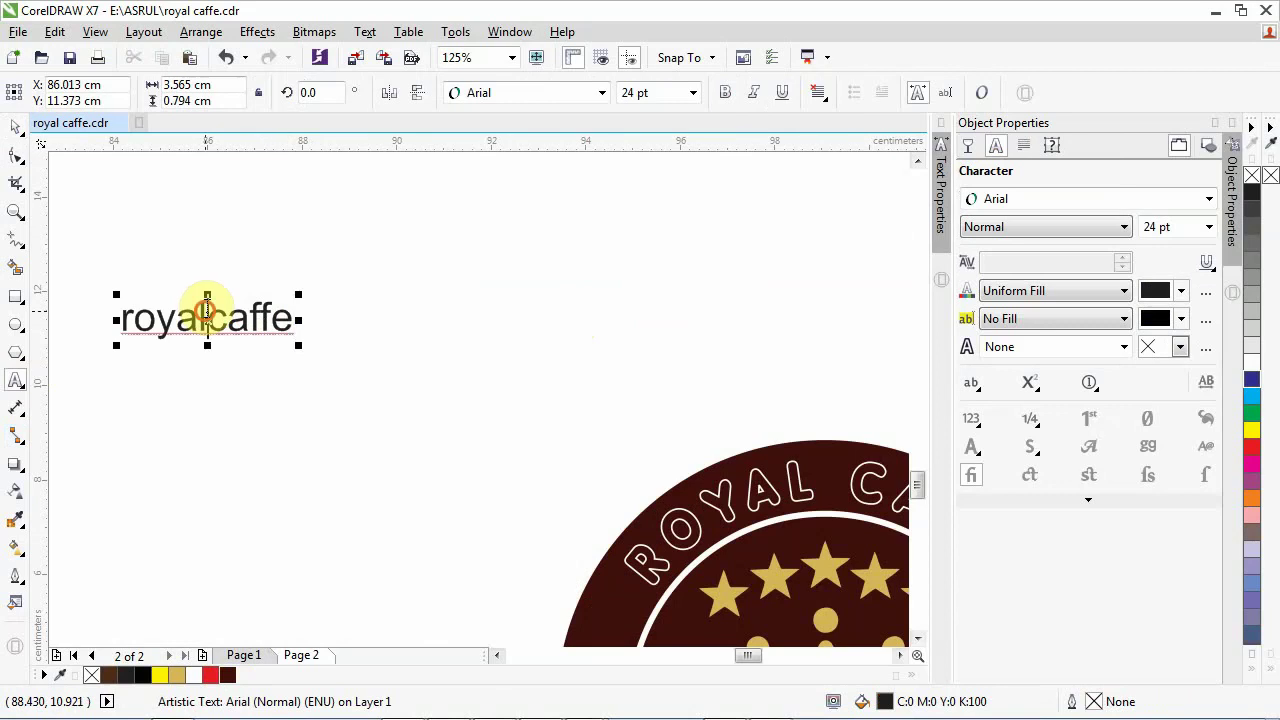
Step: Change the whole "royal caffe" text to title case
double_click(204, 318)
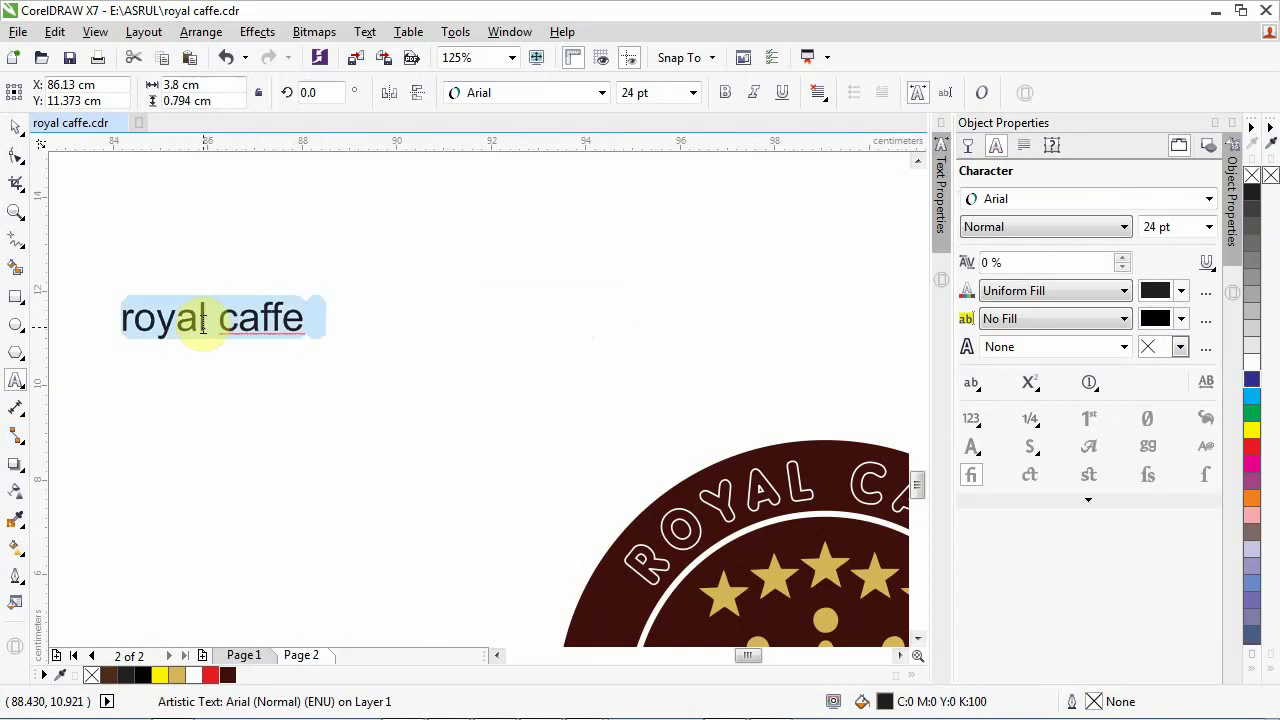
key("ctrl+space")
key("shift+F3")
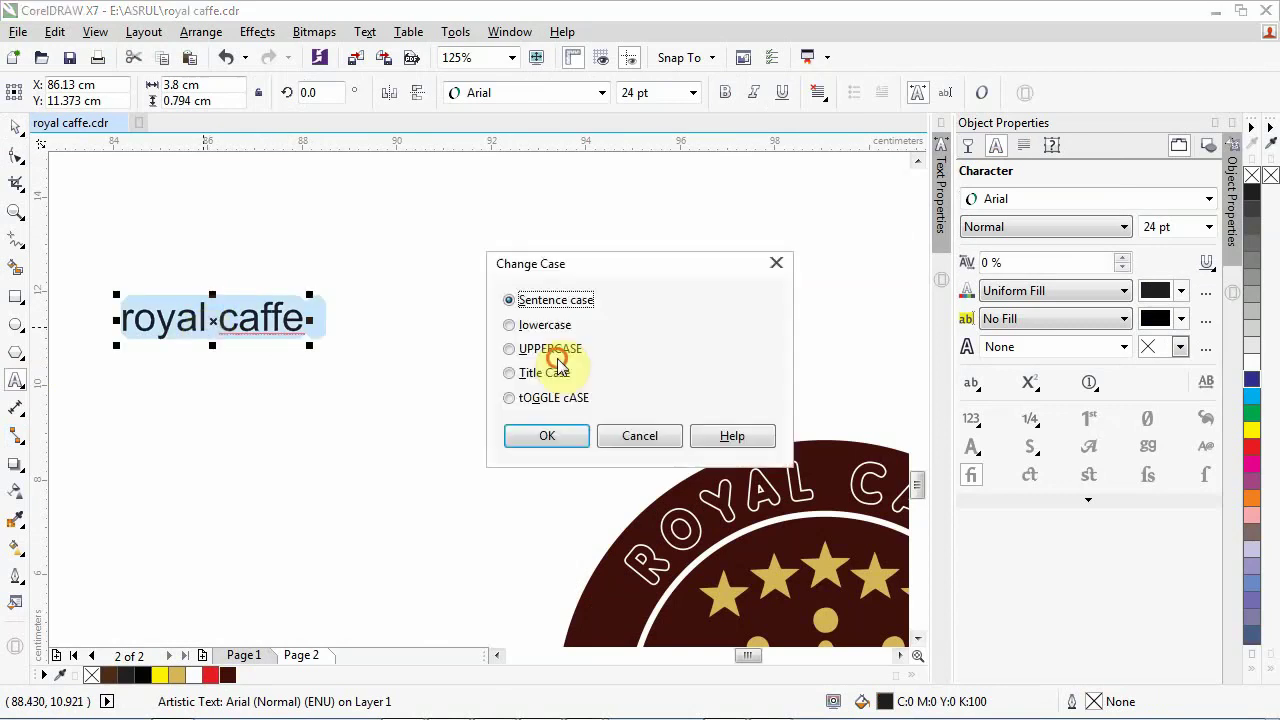
left_click(533, 435)
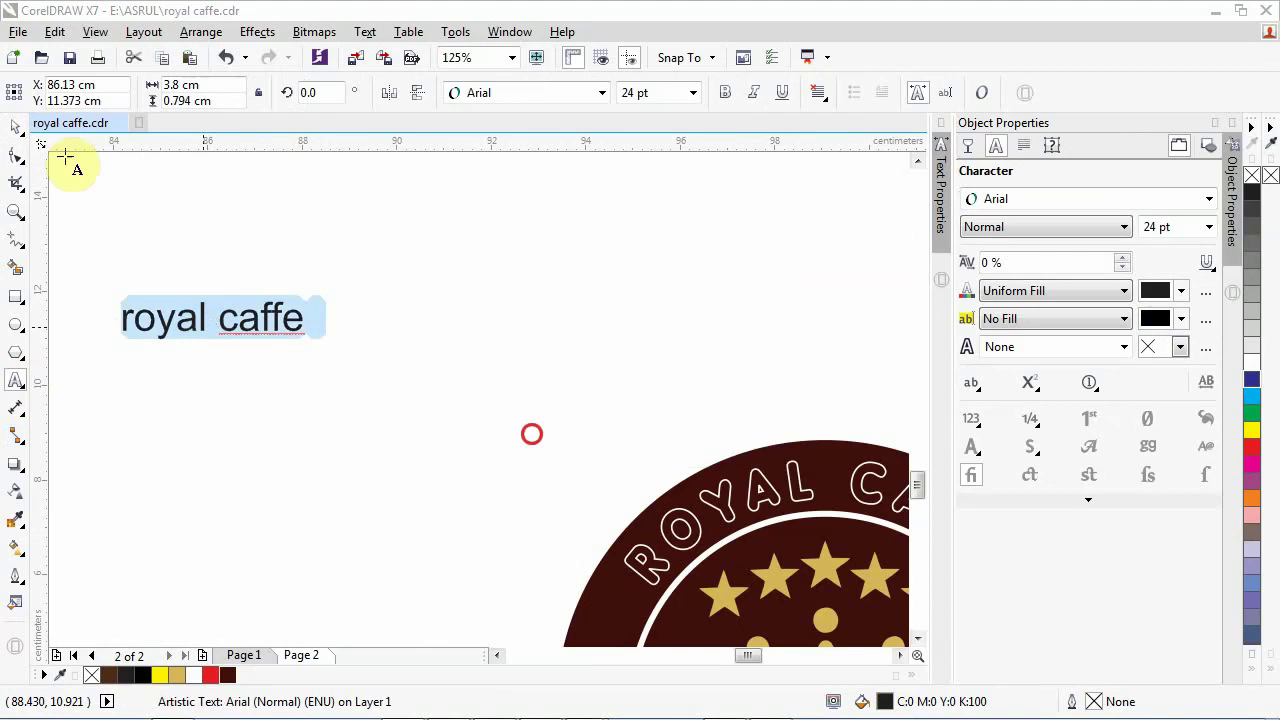
left_click(16, 120)
Step: Try several display fonts on the "Royal Caffe" text and apply Bright Rainbow Personal Use
left_click(550, 92)
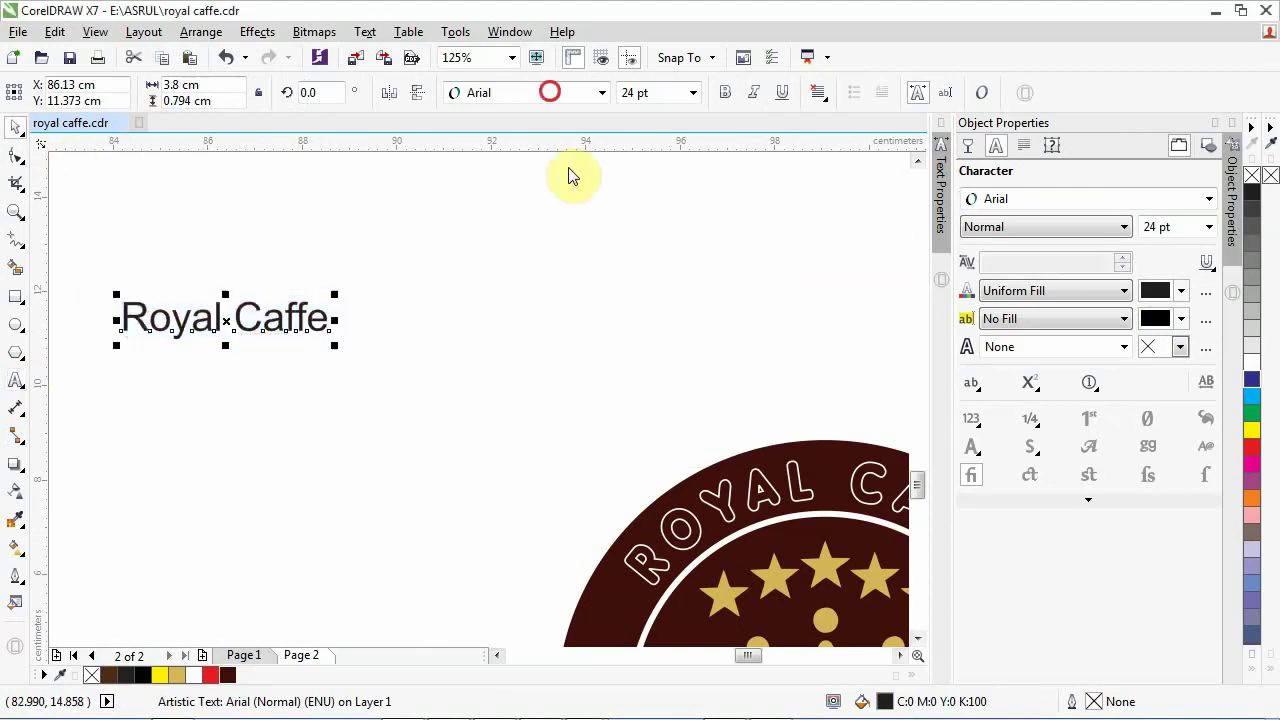
type("b")
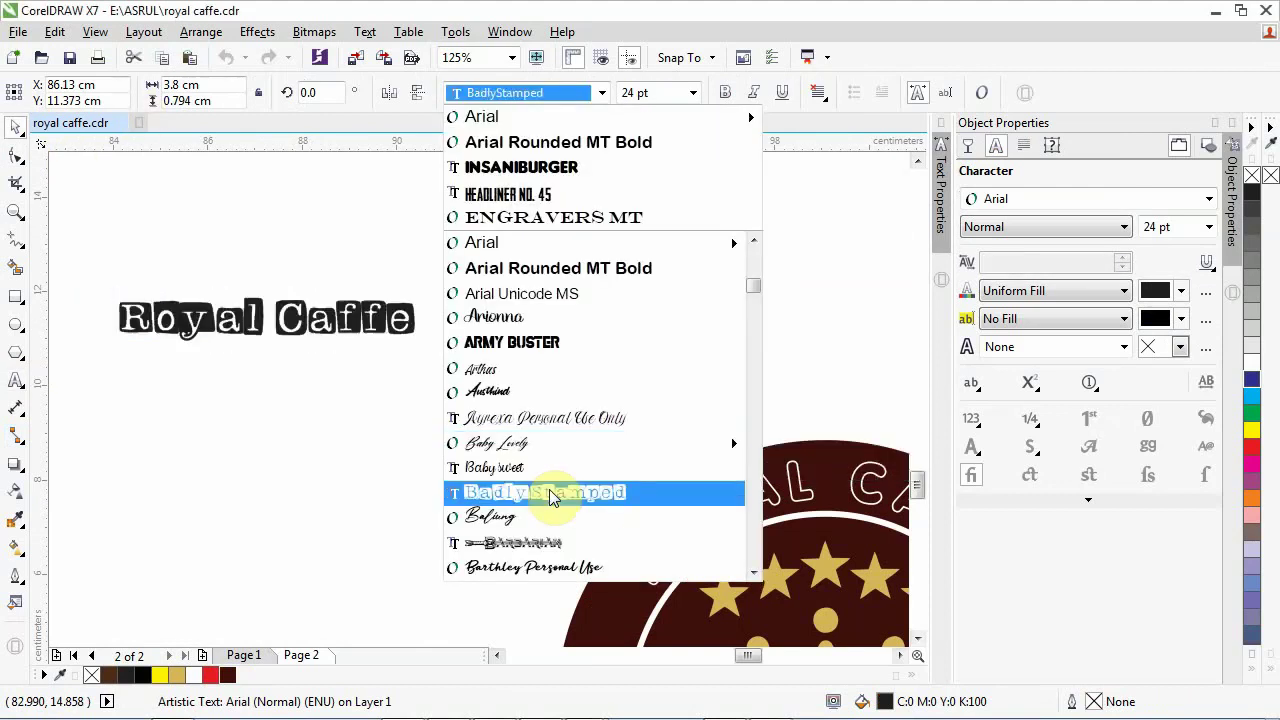
type("ell MT")
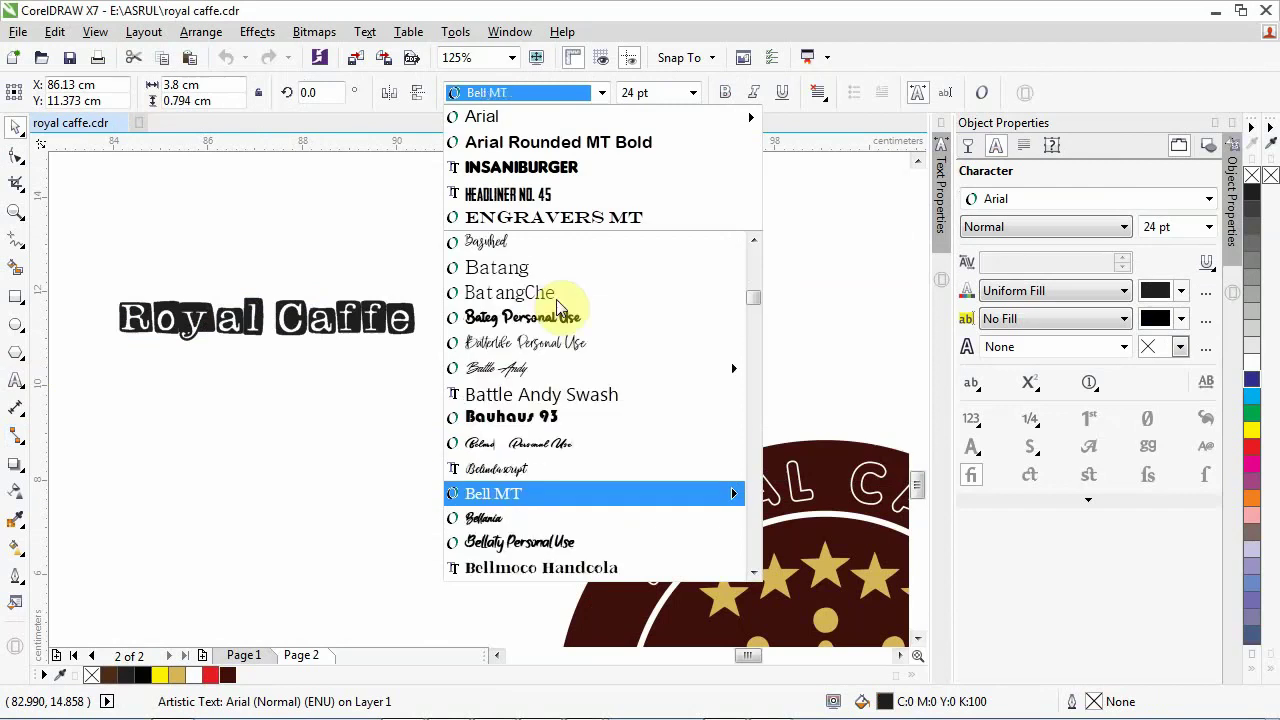
scroll(560, 268, "down", 2)
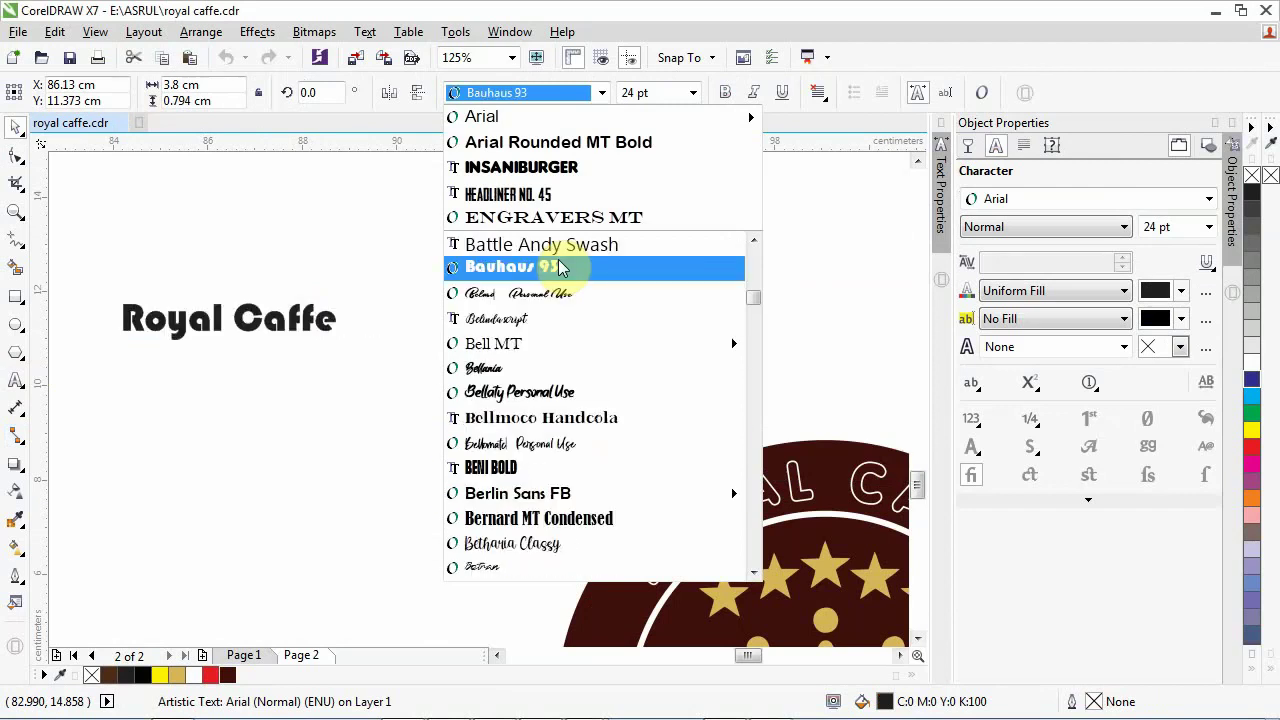
scroll(553, 477, "down", 1)
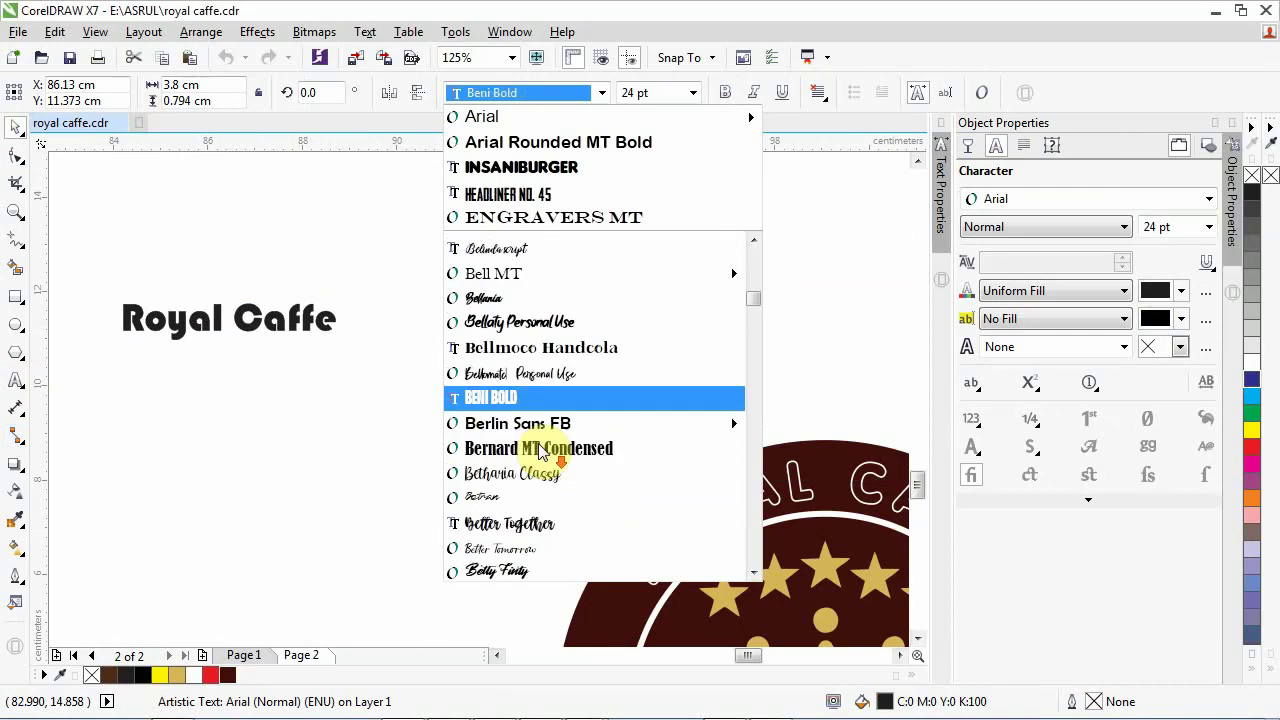
scroll(542, 465, "down", 4)
left_click(543, 477)
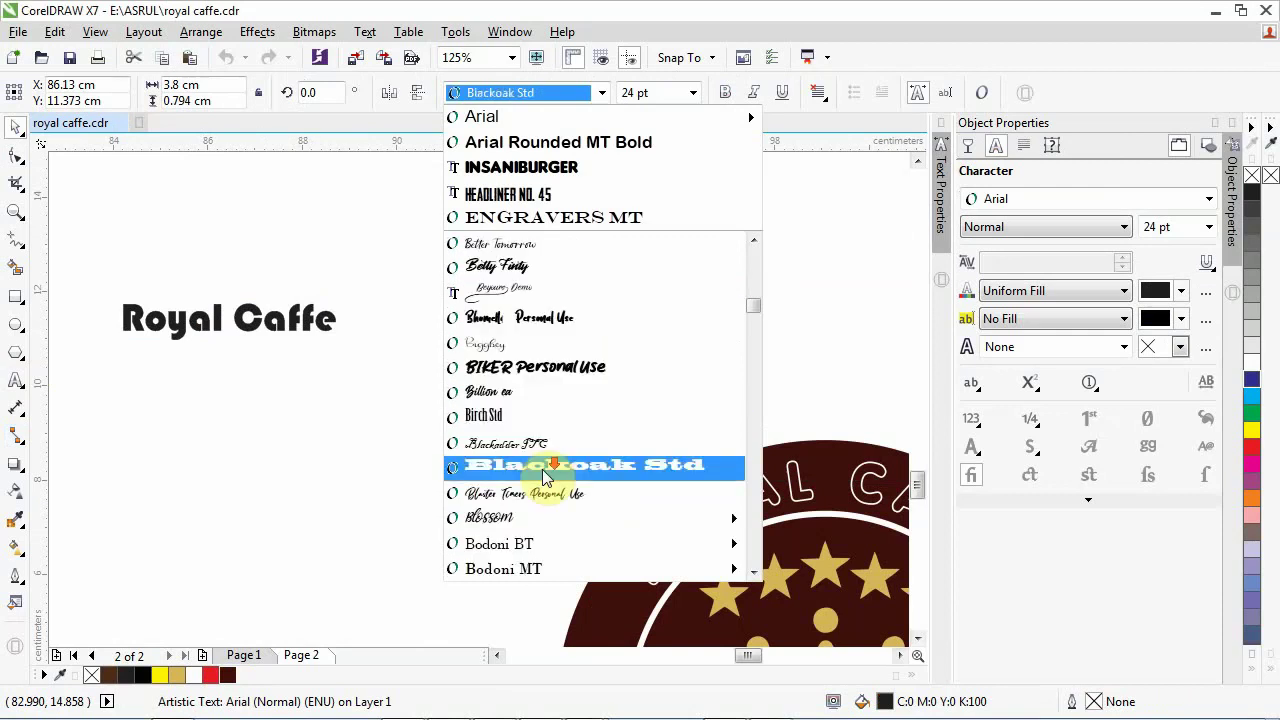
scroll(548, 485, "down", 1)
scroll(553, 492, "down", 3)
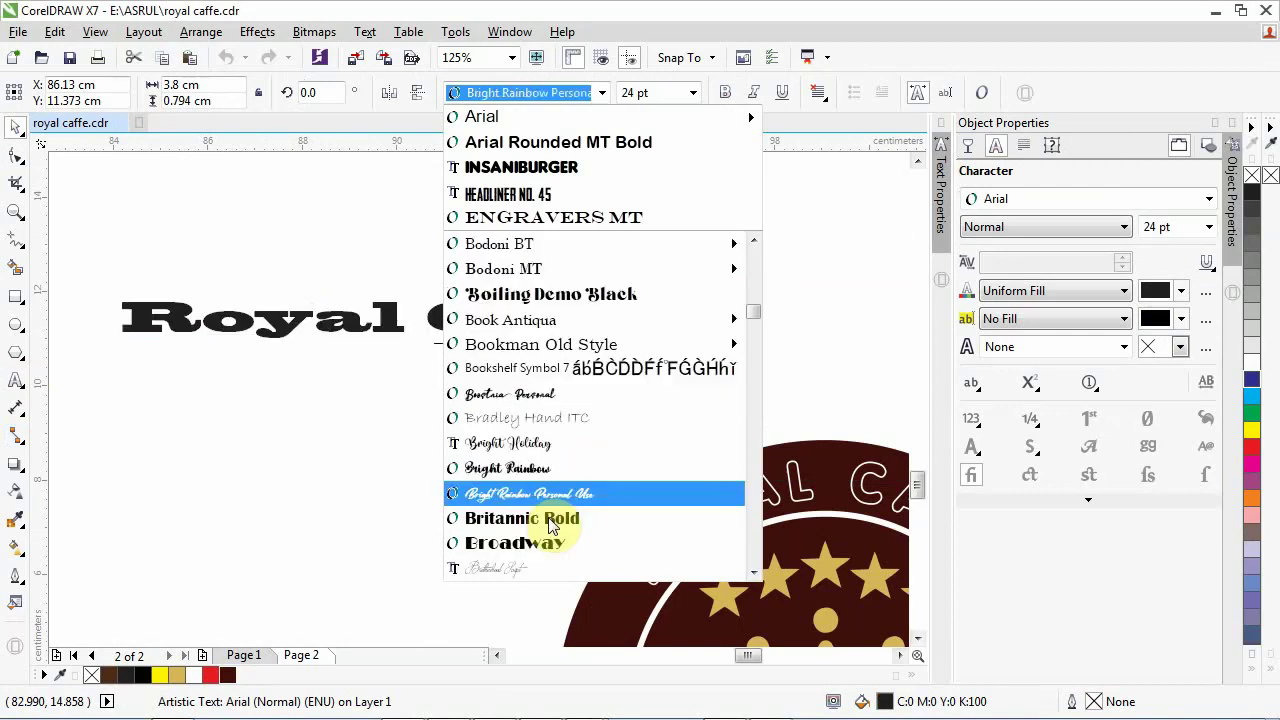
left_click(548, 523)
left_click(541, 494)
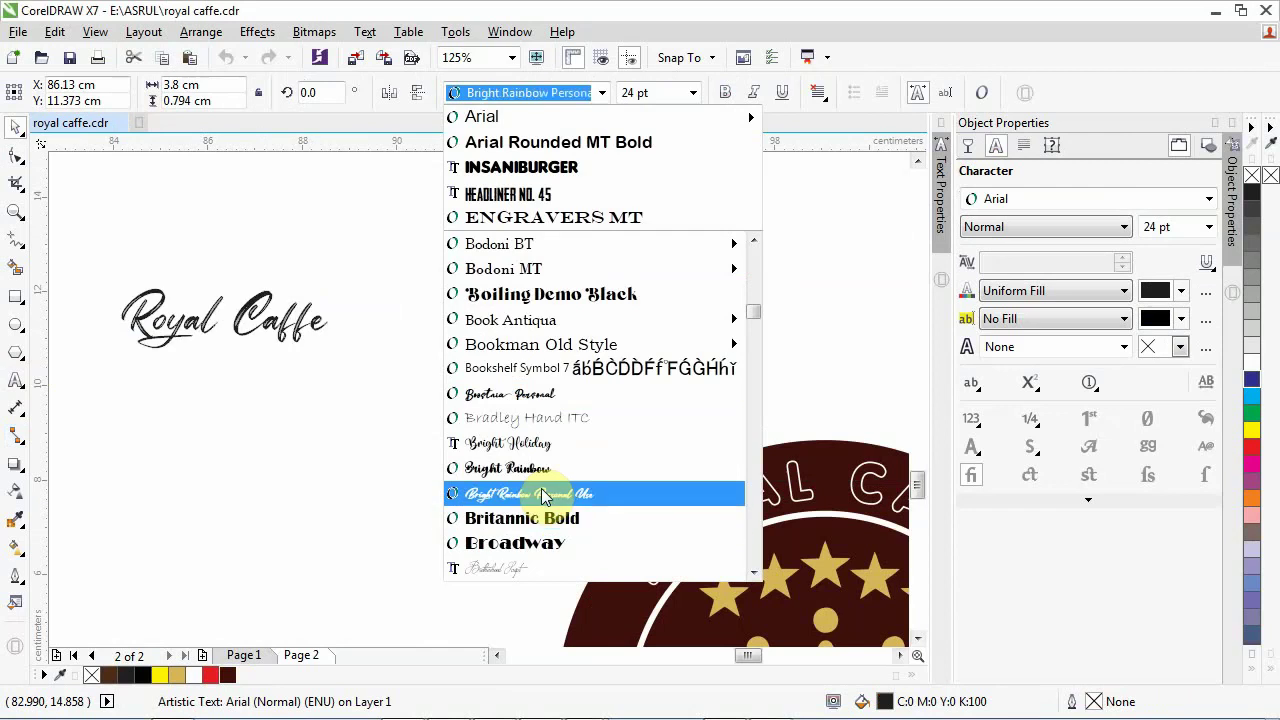
left_click(543, 494)
left_click(264, 339)
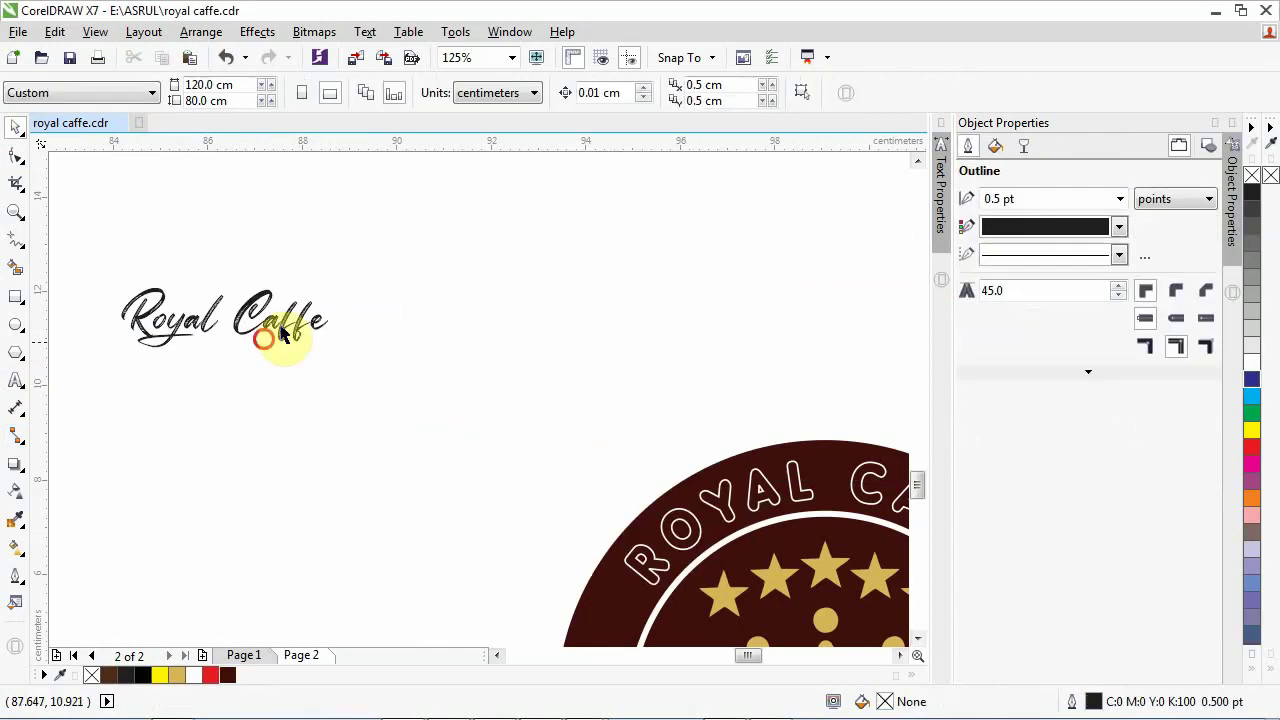
Step: Enlarge the "Royal Caffe" text to about 43.7 cm wide and place it across the car's side doors
left_click(281, 323)
mouse_move(336, 354)
left_mouse_down()
mouse_move(448, 439)
mouse_move(617, 388)
left_mouse_up()
left_click(617, 388)
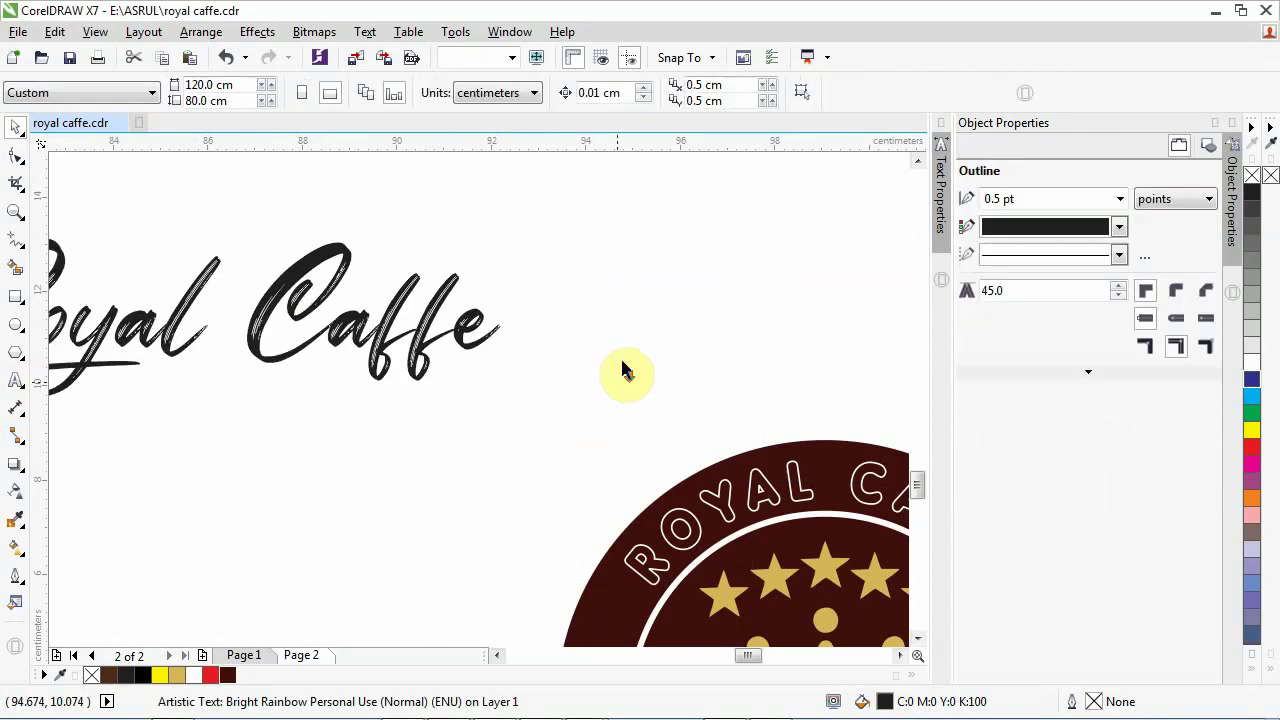
scroll(621, 370, "down", 5)
left_click_drag(557, 358, 567, 328)
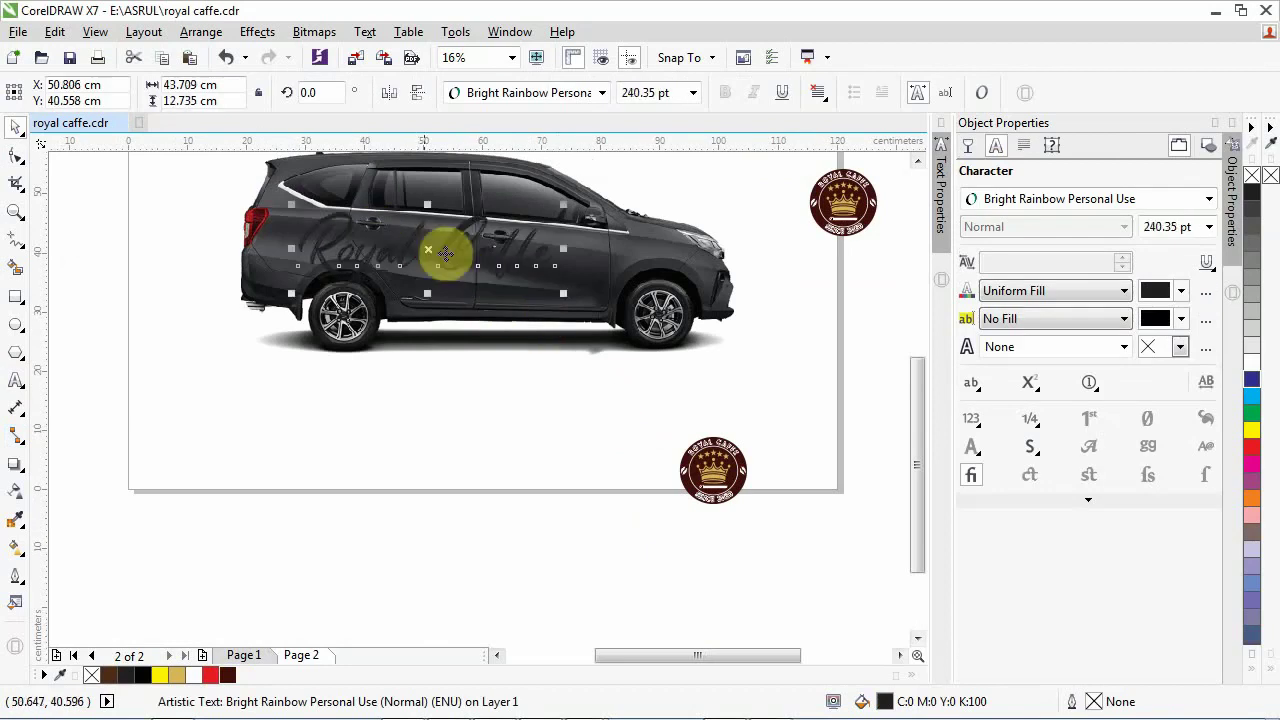
mouse_move(445, 253)
left_mouse_down()
mouse_move(491, 277)
mouse_move(516, 271)
left_mouse_up()
left_click(650, 289)
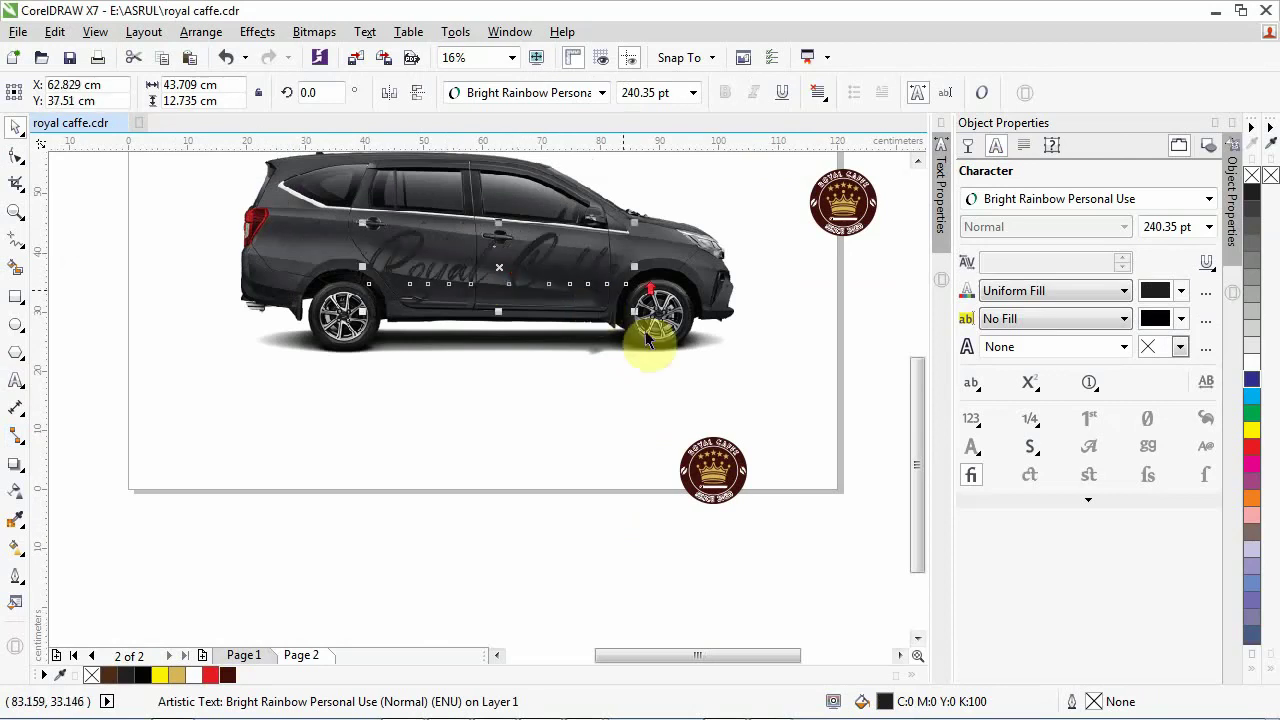
Step: Reduce the "Royal Caffe" text to about 32.9 cm wide and move it down about 0.5 cm on the doors
scroll(648, 340, "up", 2)
left_click(610, 331)
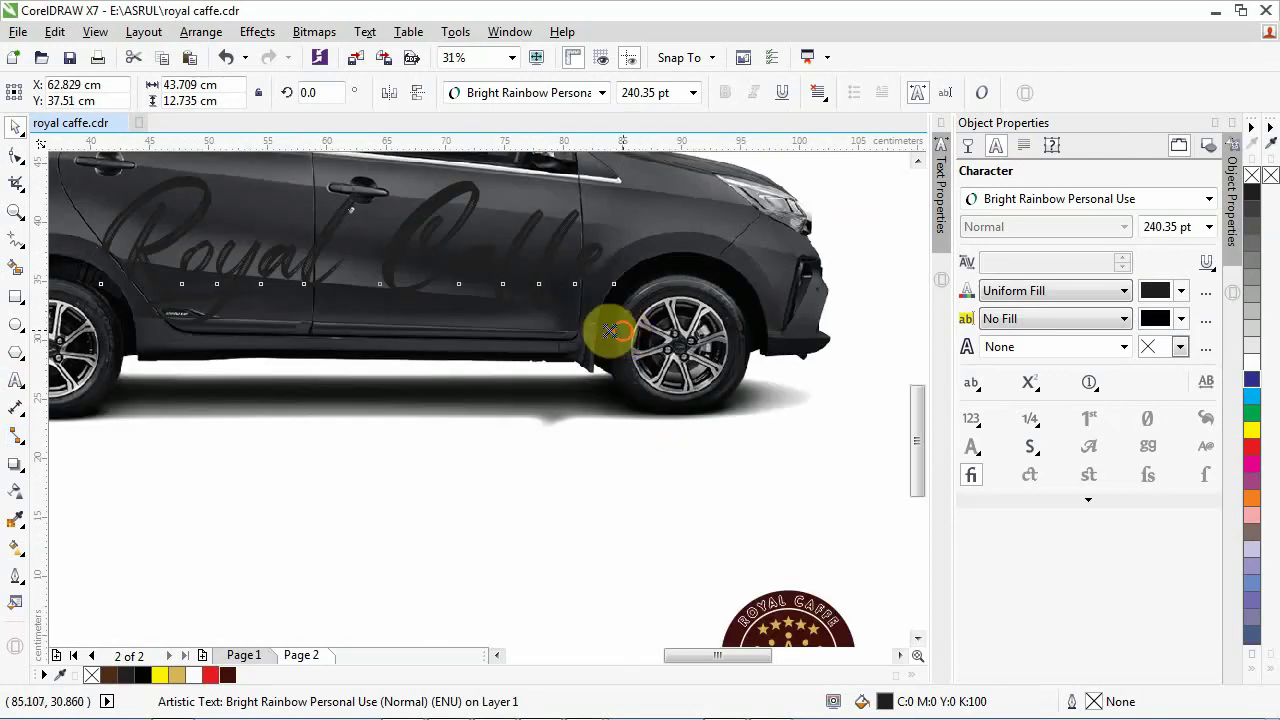
left_click_drag(610, 331, 434, 300)
left_click_drag(365, 255, 360, 258)
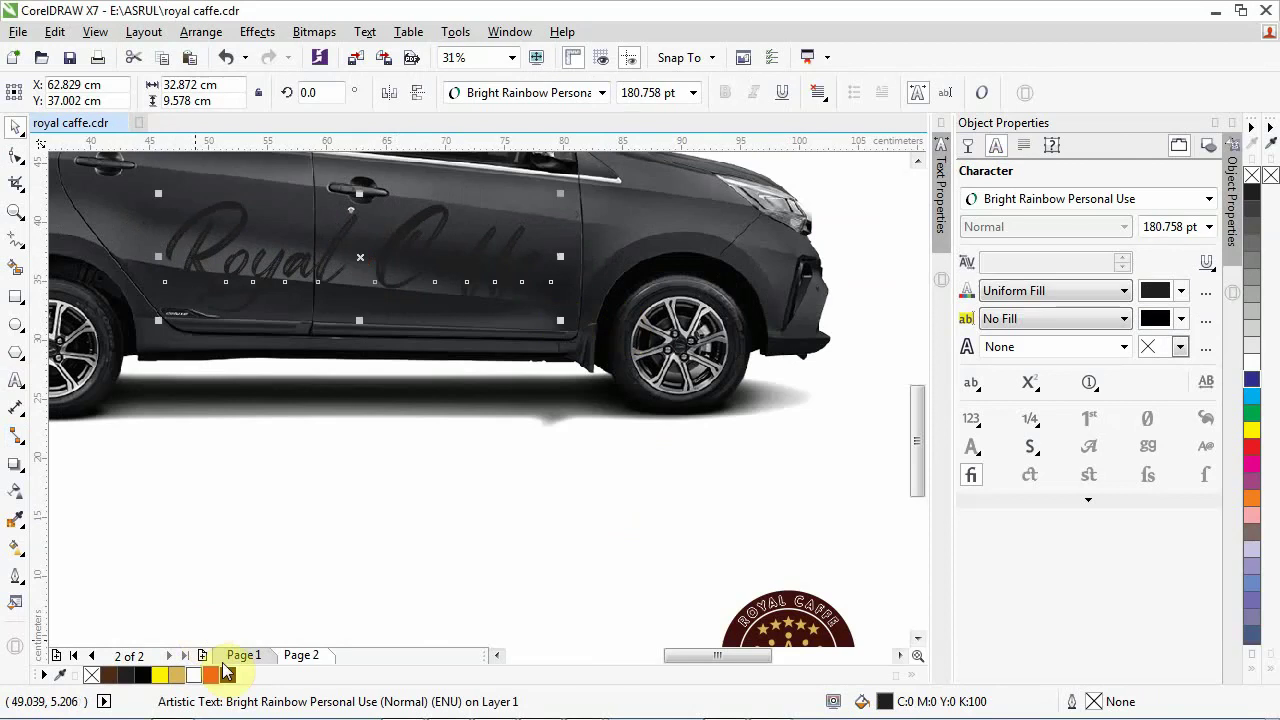
Step: Give the "Royal Caffe" text on the doors a white fill and a white hairline outline
left_click(223, 673)
left_click(196, 676)
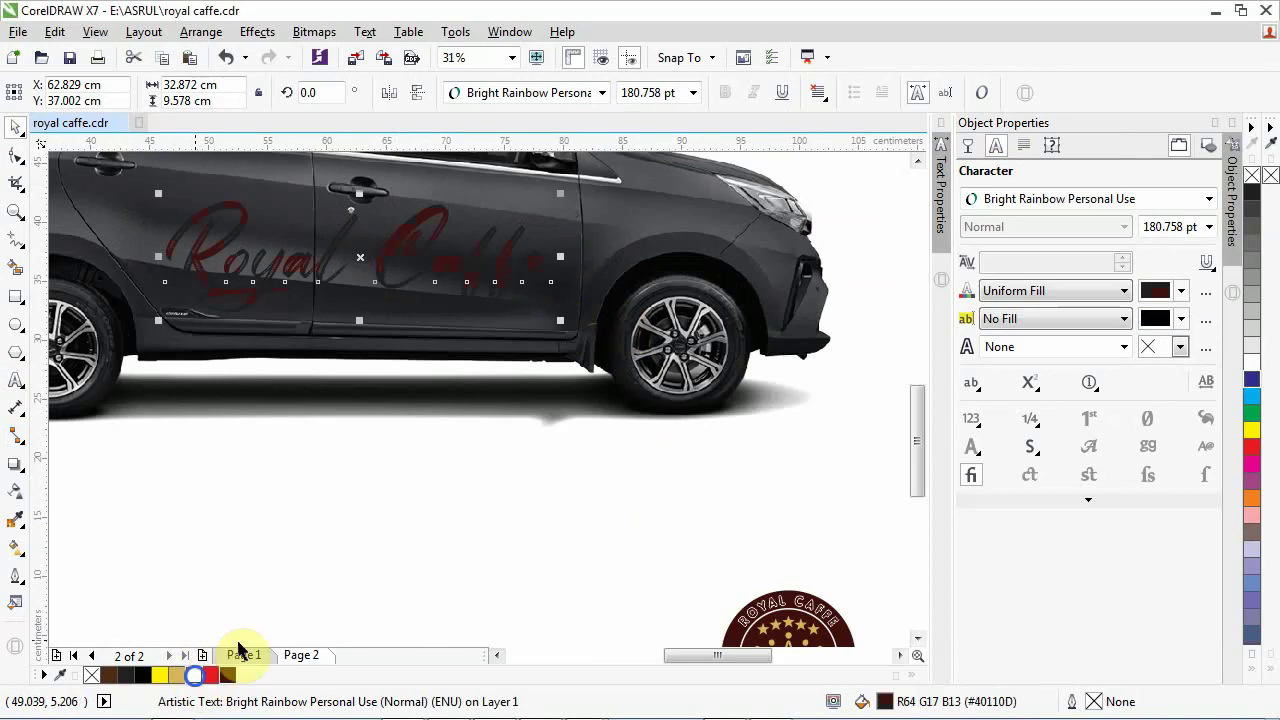
left_click(185, 677)
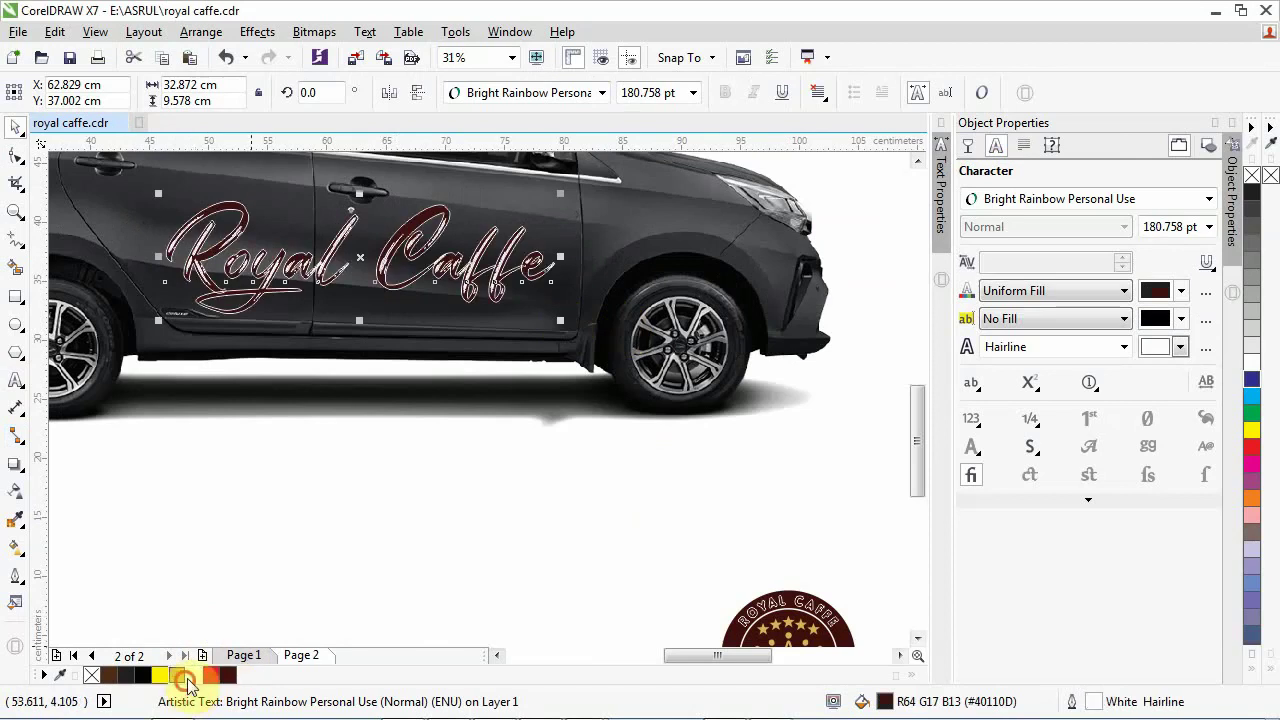
left_click(229, 606)
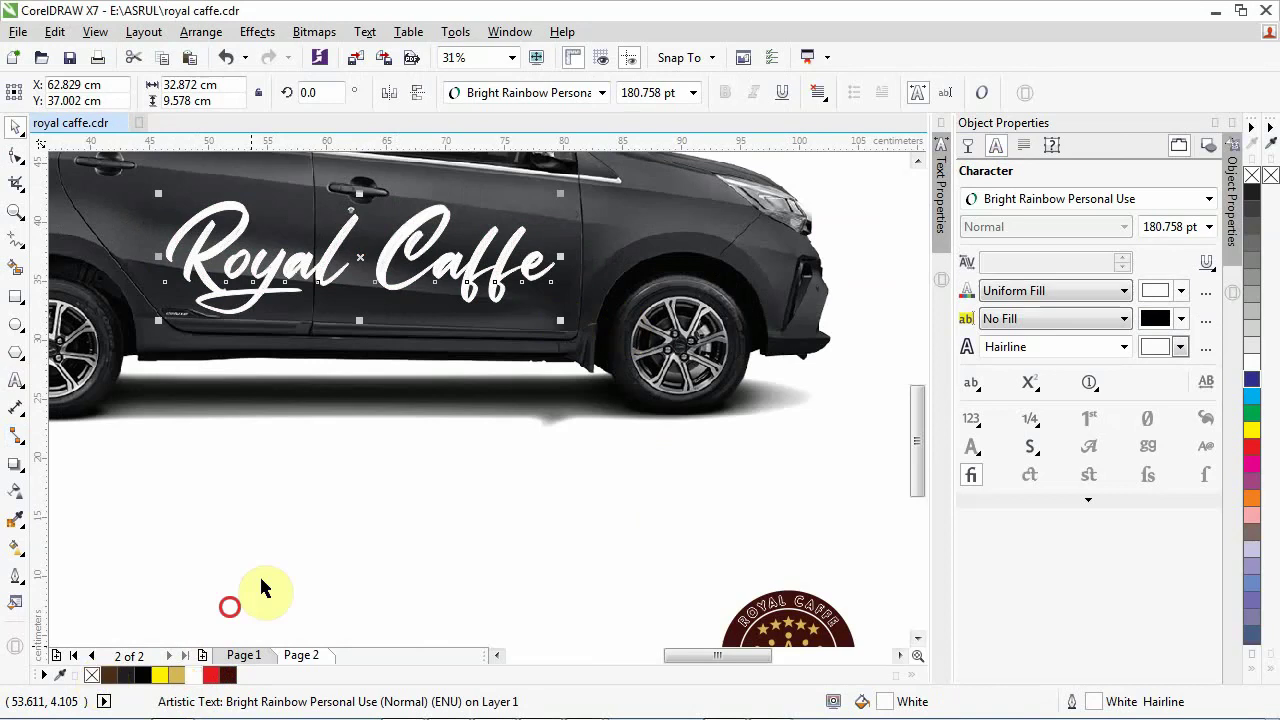
Step: Place a copy of the bottom logo on the panel above the car's rear wheel and reduce it to about 9.6 cm
scroll(340, 510, "down", 2)
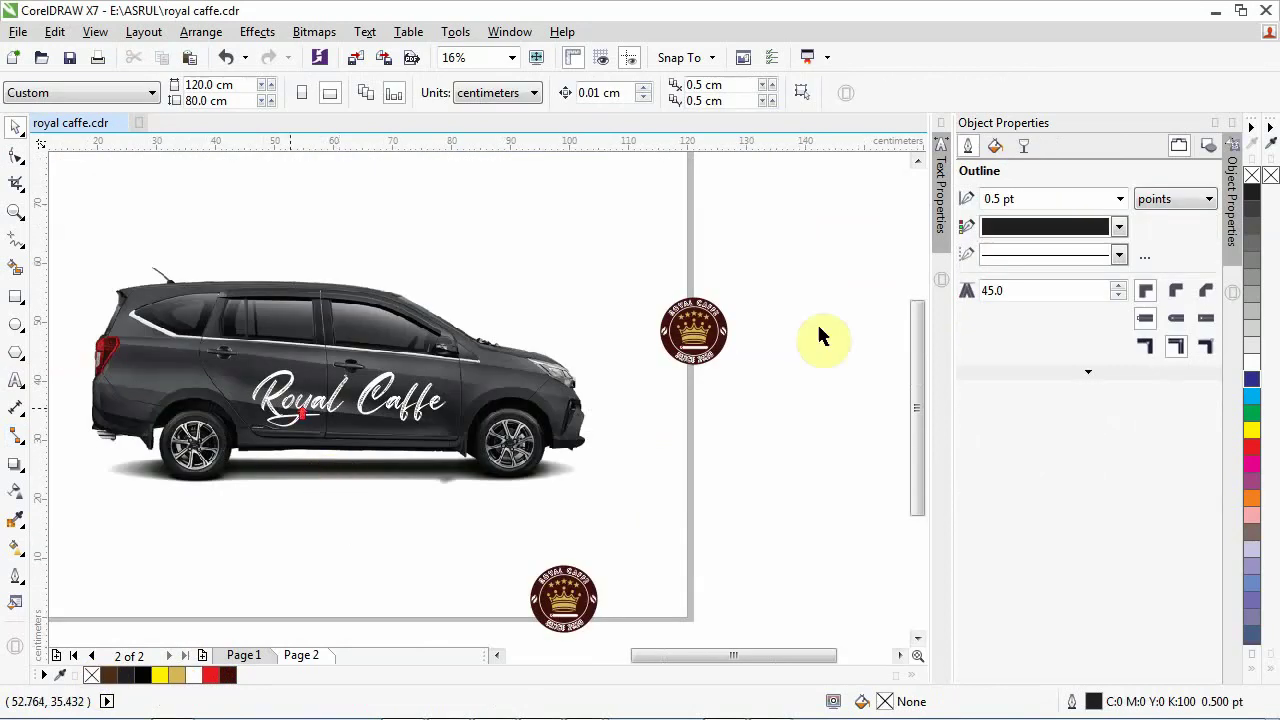
scroll(491, 407, "up", 2)
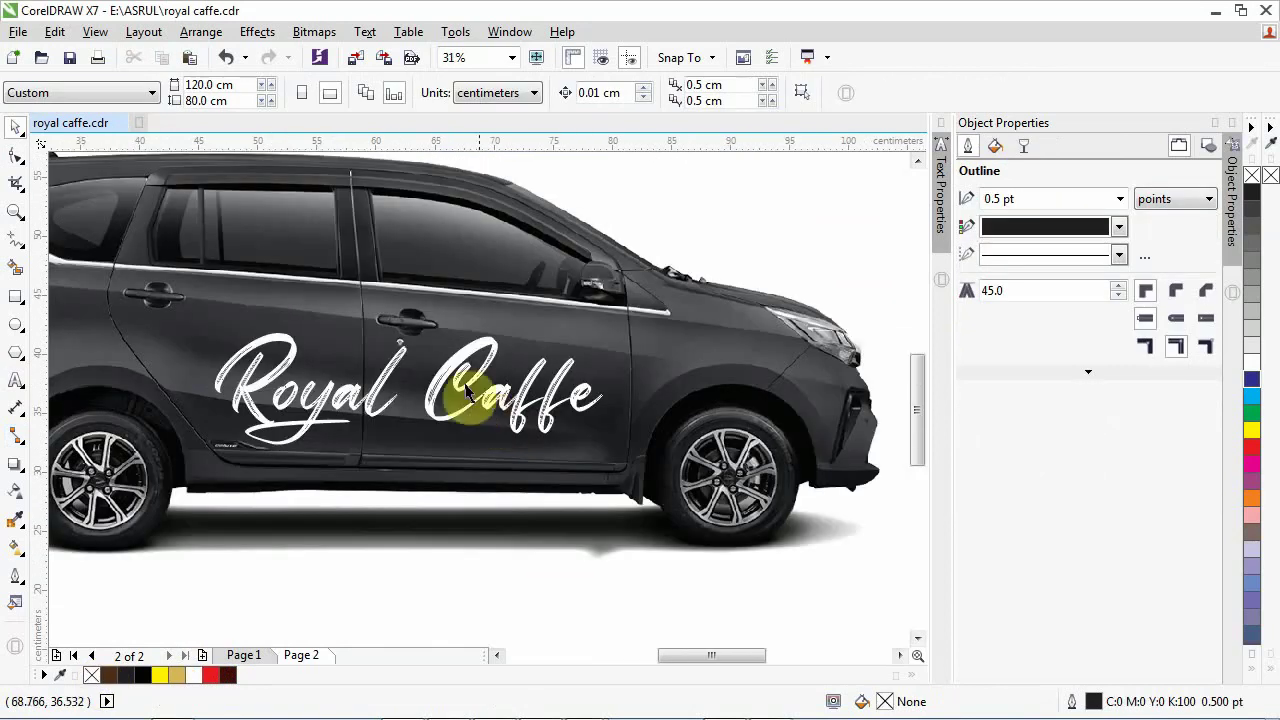
scroll(411, 382, "down", 2)
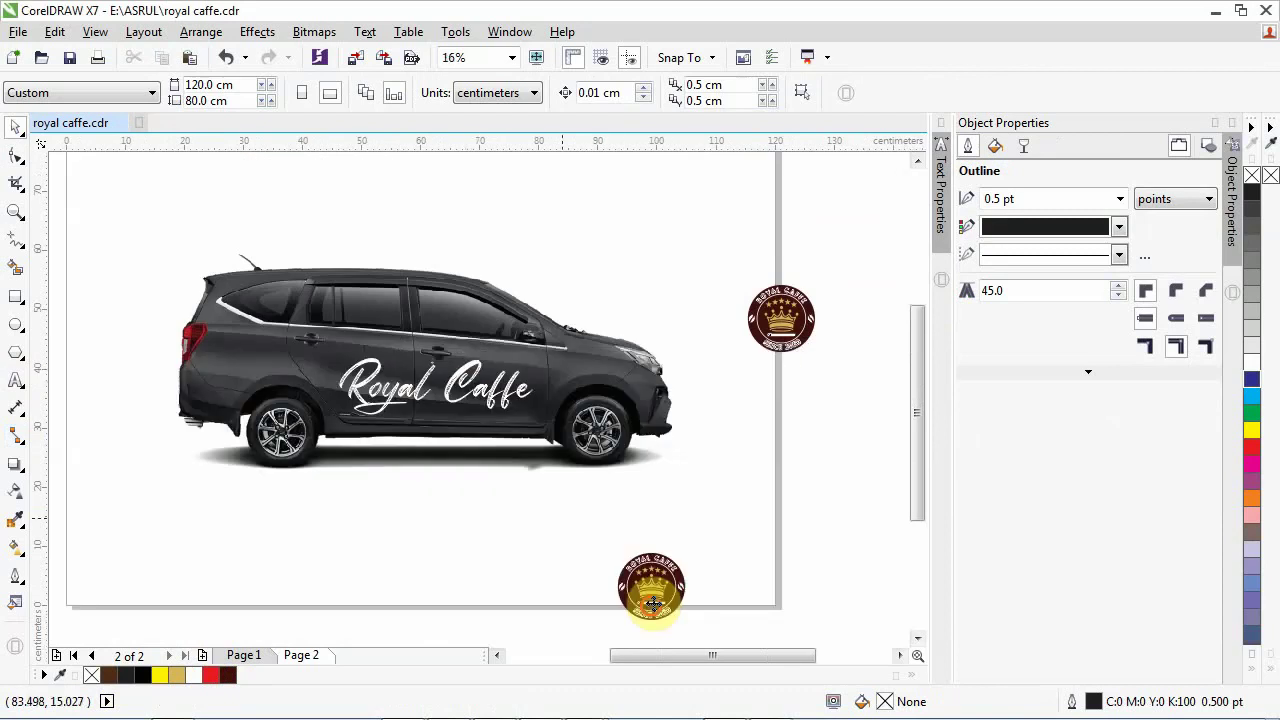
left_click_drag(652, 603, 249, 370)
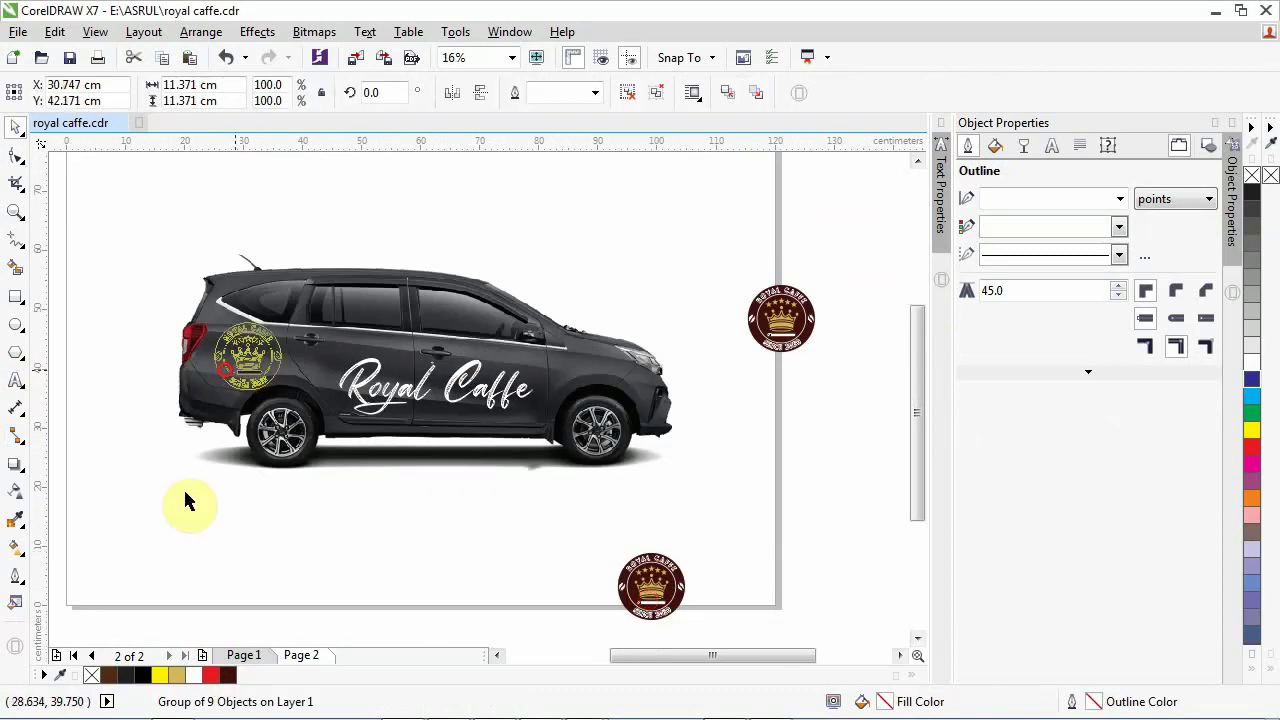
left_click_drag(185, 500, 253, 368)
scroll(253, 368, "up", 4)
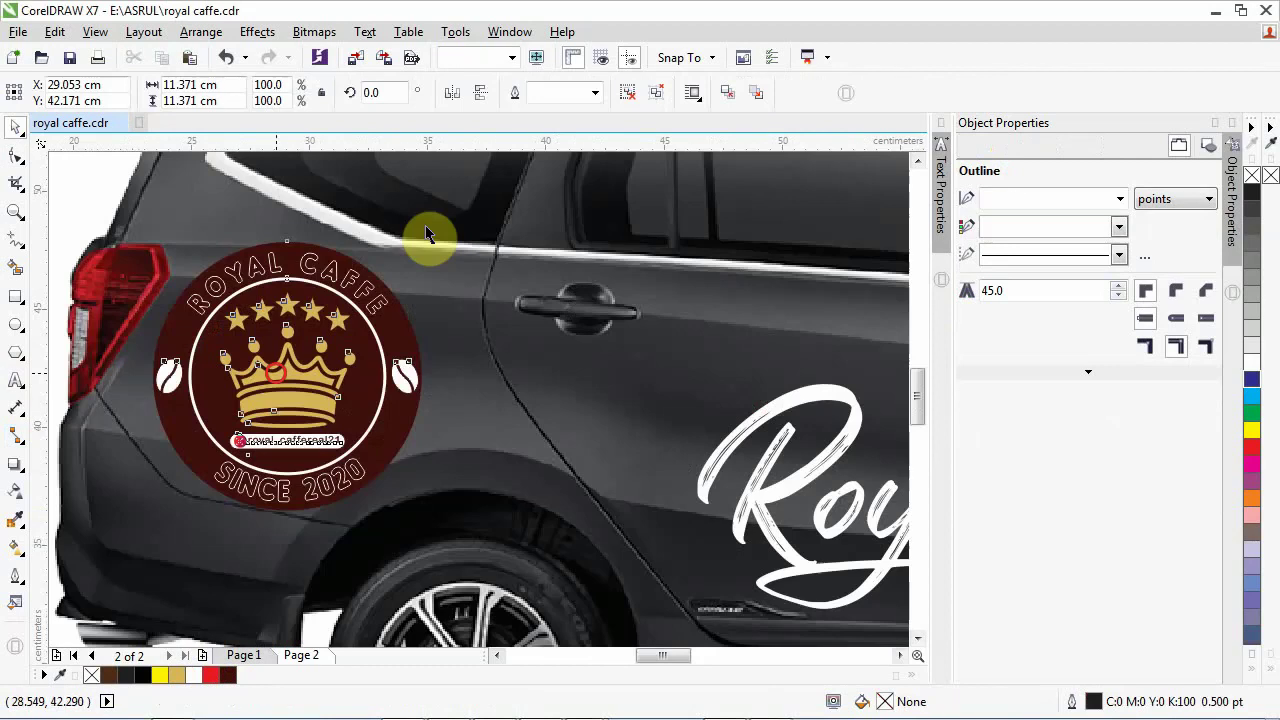
left_click_drag(421, 252, 391, 279)
Step: Apply the Small Glow drop shadow preset to the logo on the rear panel and set the shadow colour to white
scroll(391, 279, "down", 2)
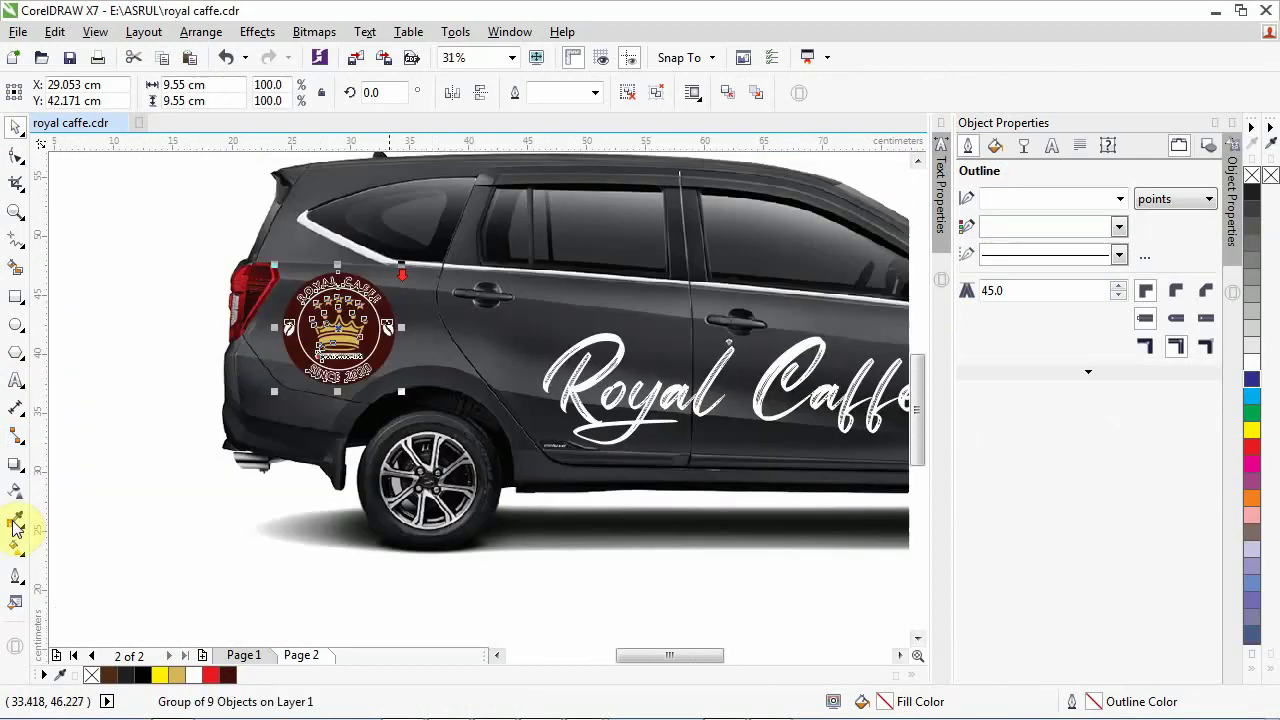
left_click(9, 469)
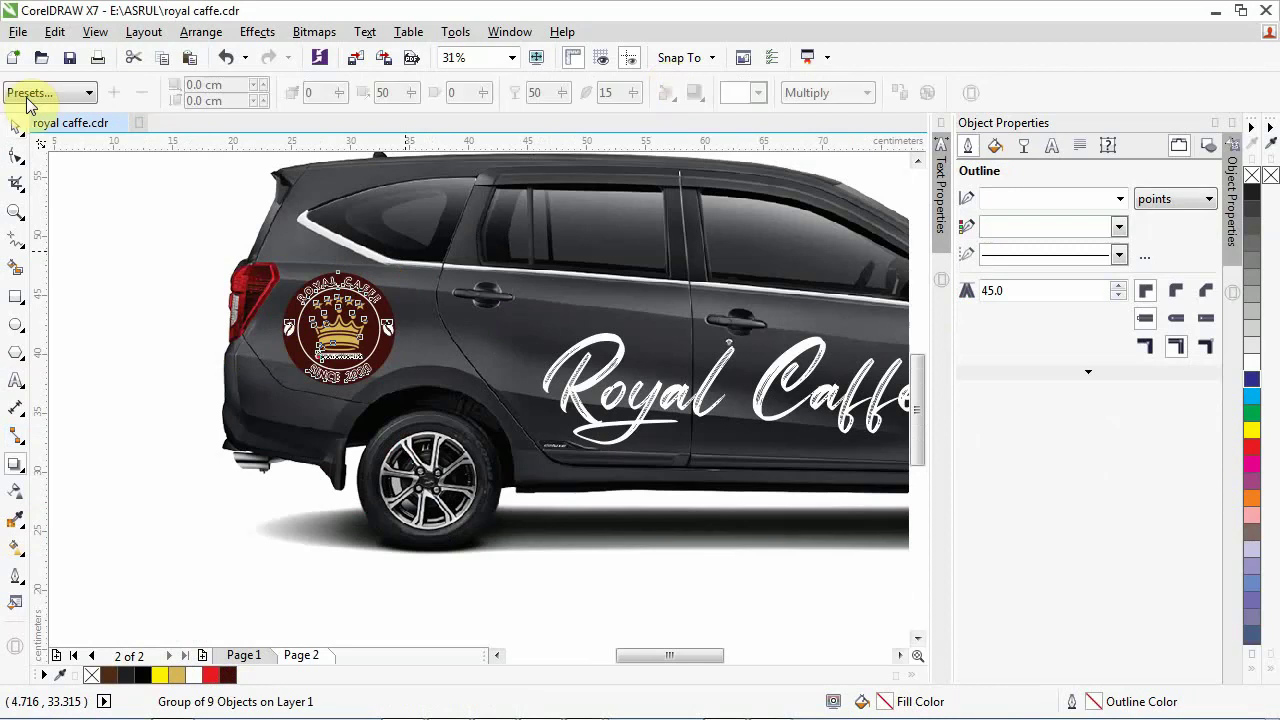
left_click(27, 93)
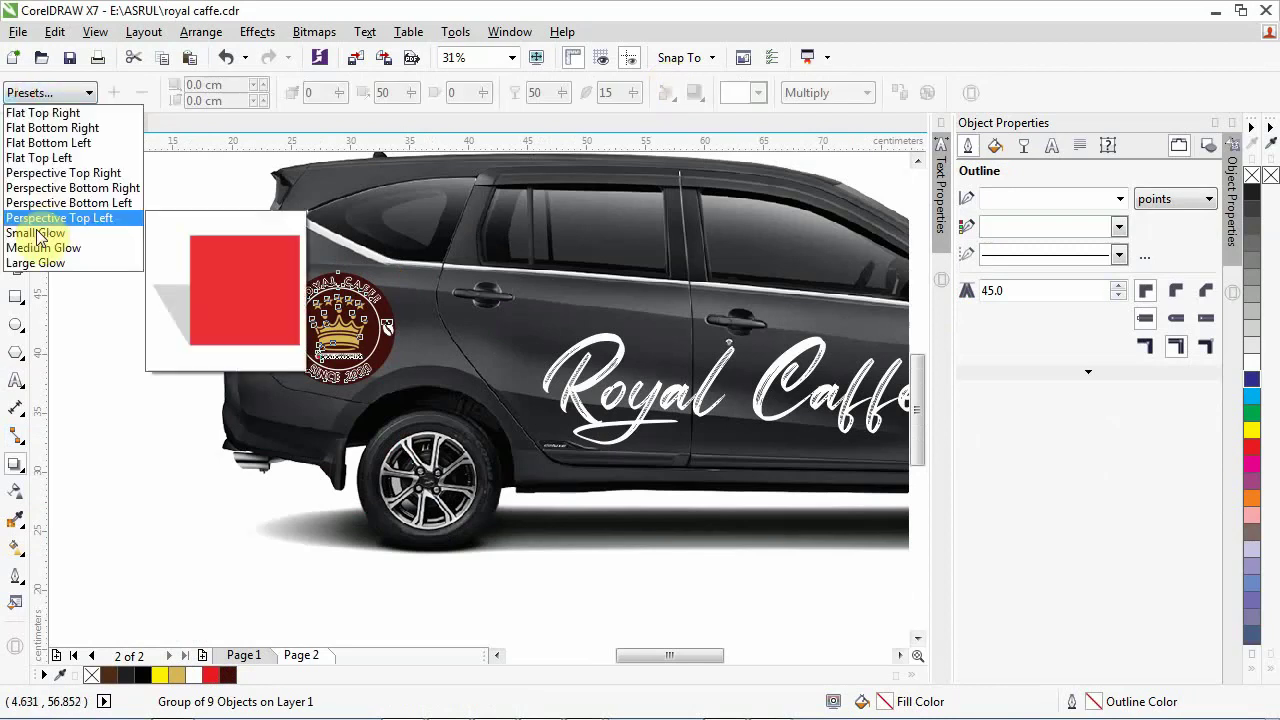
left_click(37, 233)
left_click(732, 107)
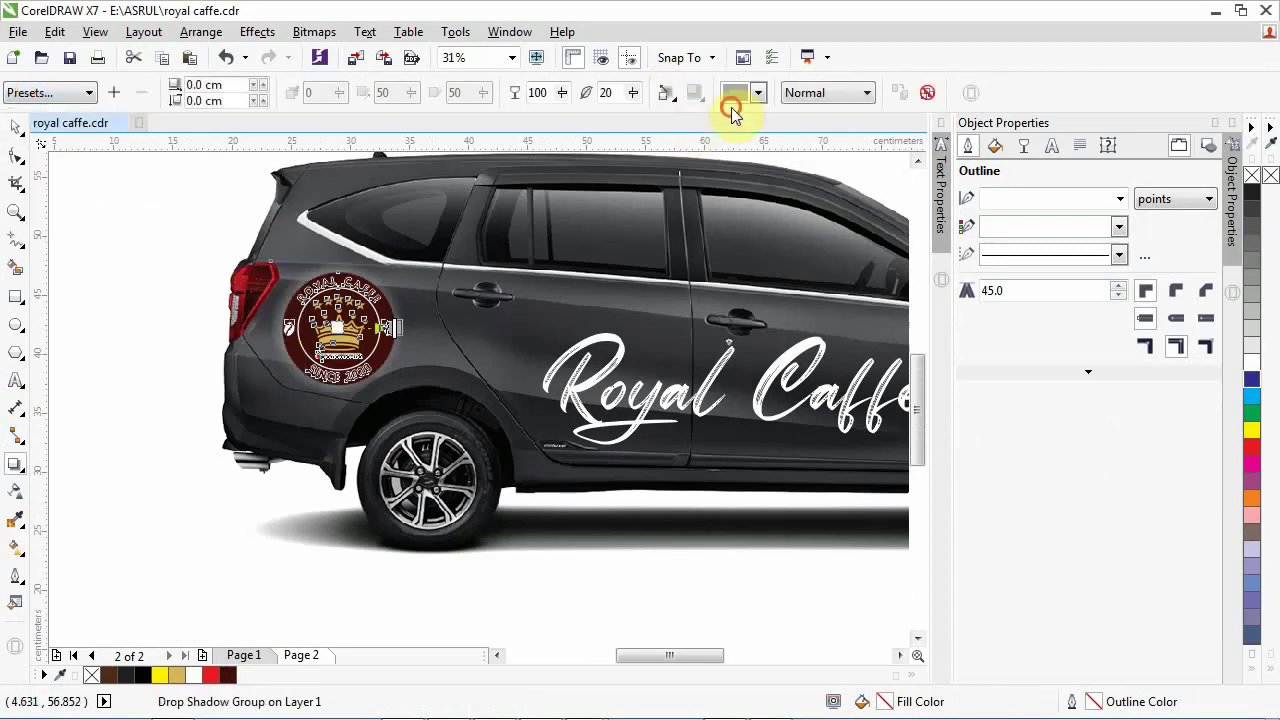
left_click(735, 97)
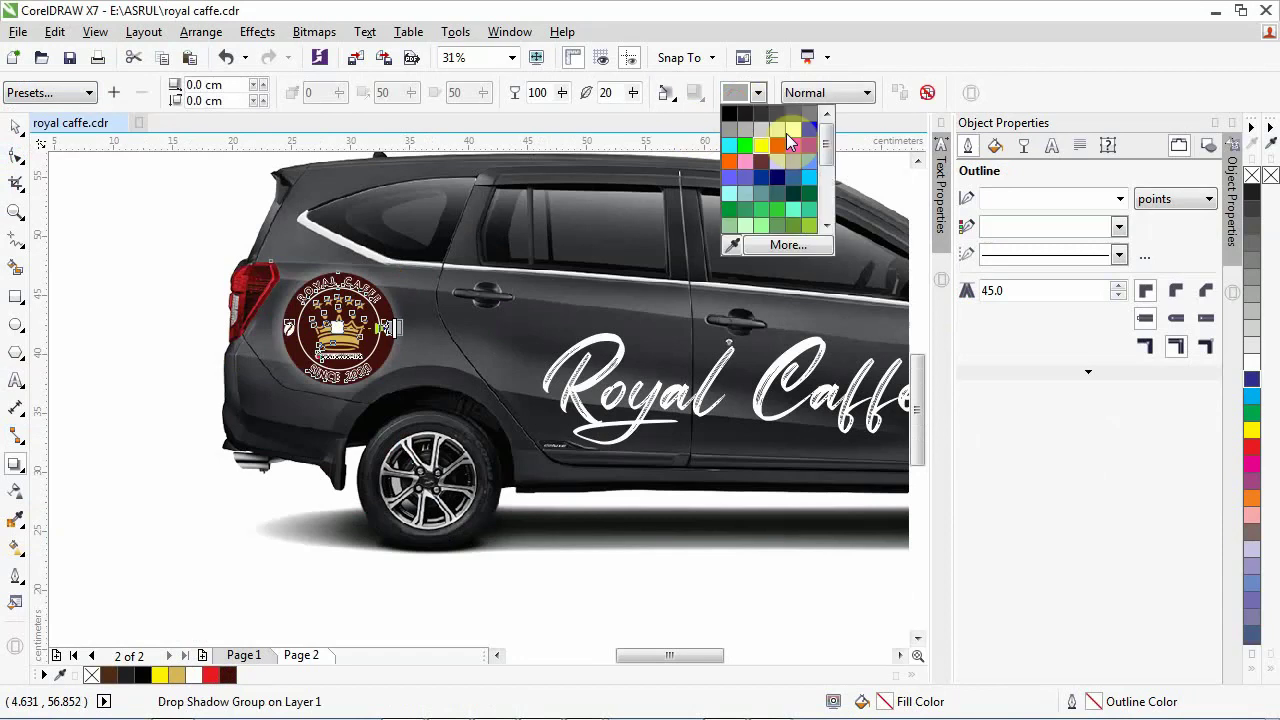
left_click(787, 131)
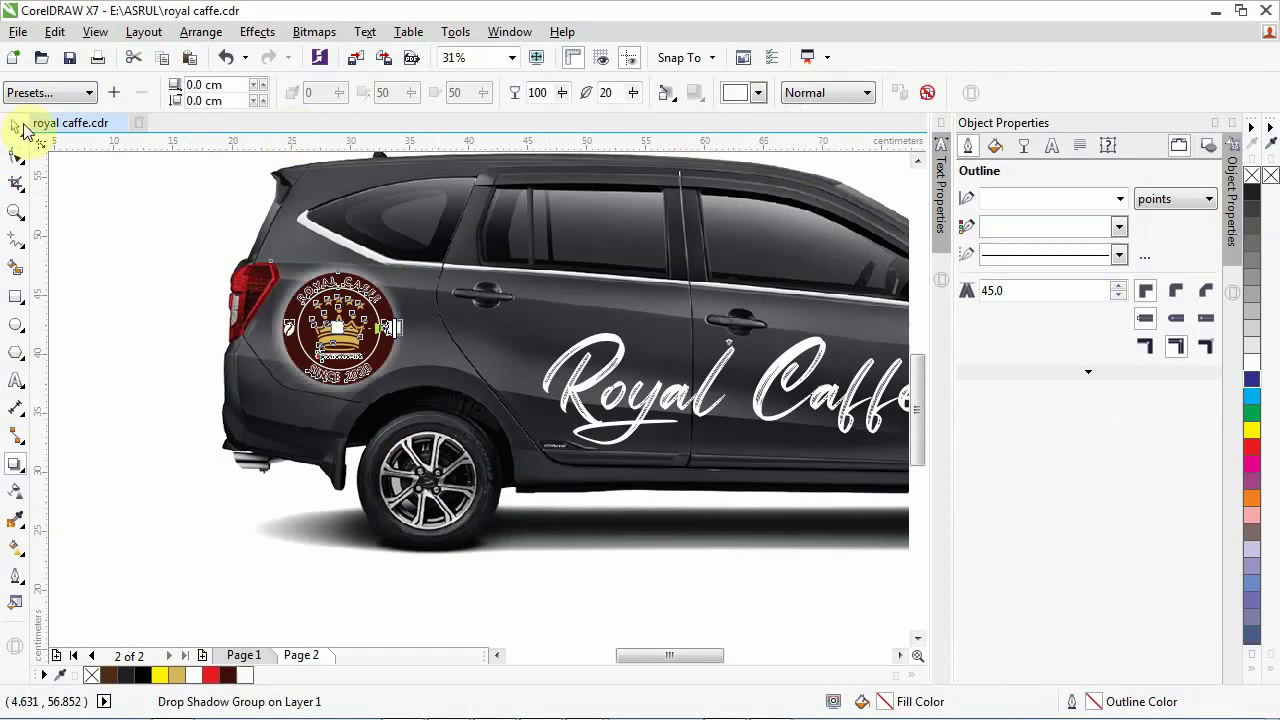
Step: Rotate the logo on the rear panel slightly clockwise, to an angle of about 357.4 degrees
left_click(88, 229)
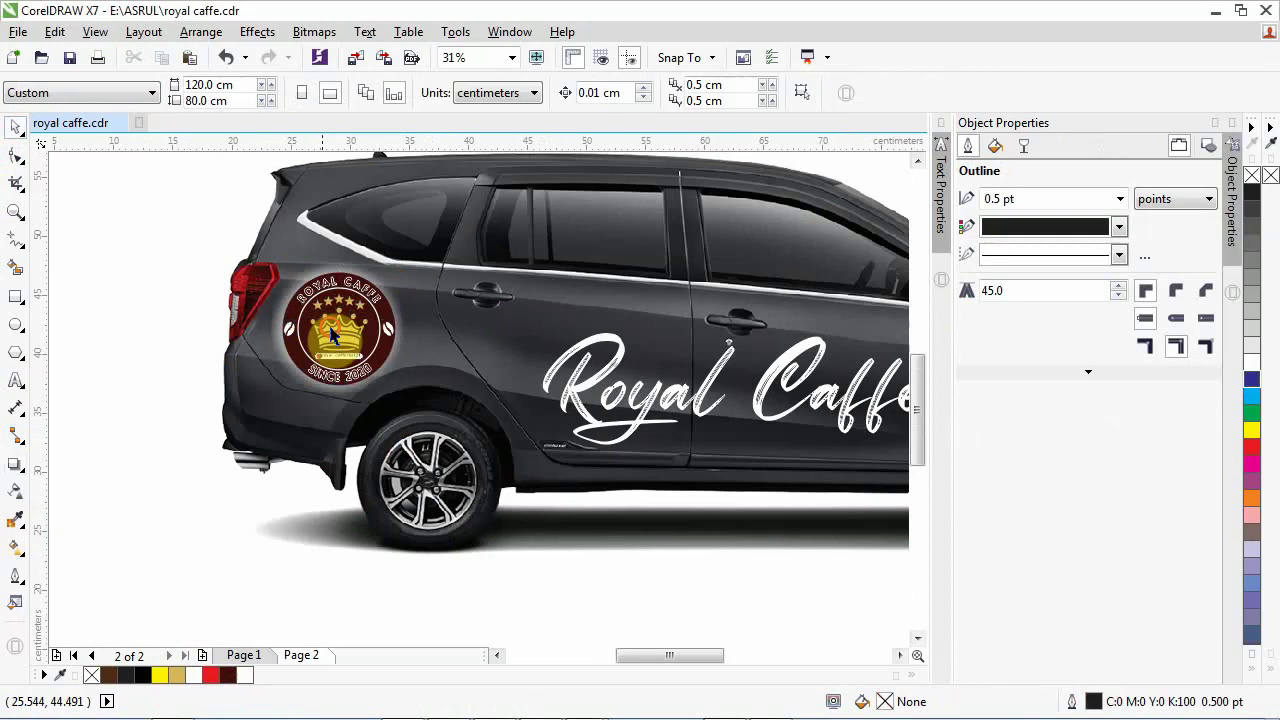
left_click(335, 335)
scroll(370, 356, "up", 5)
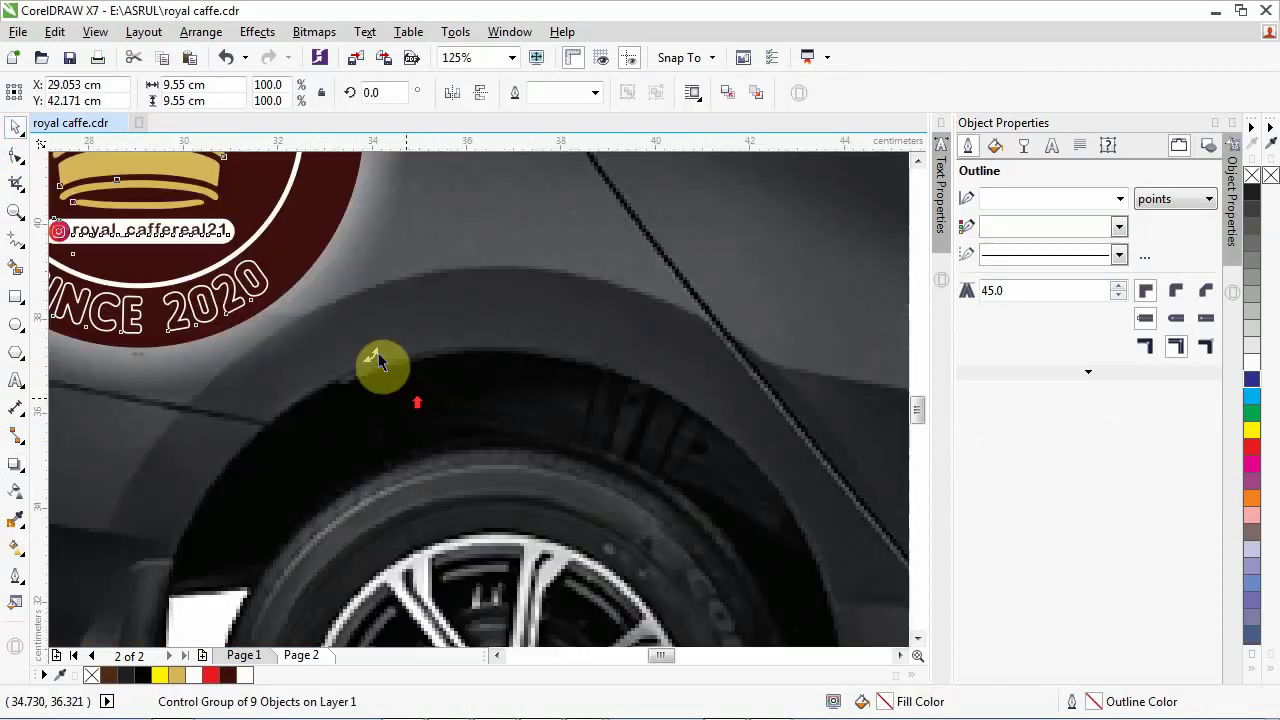
left_click_drag(373, 352, 358, 364)
scroll(340, 468, "down", 5)
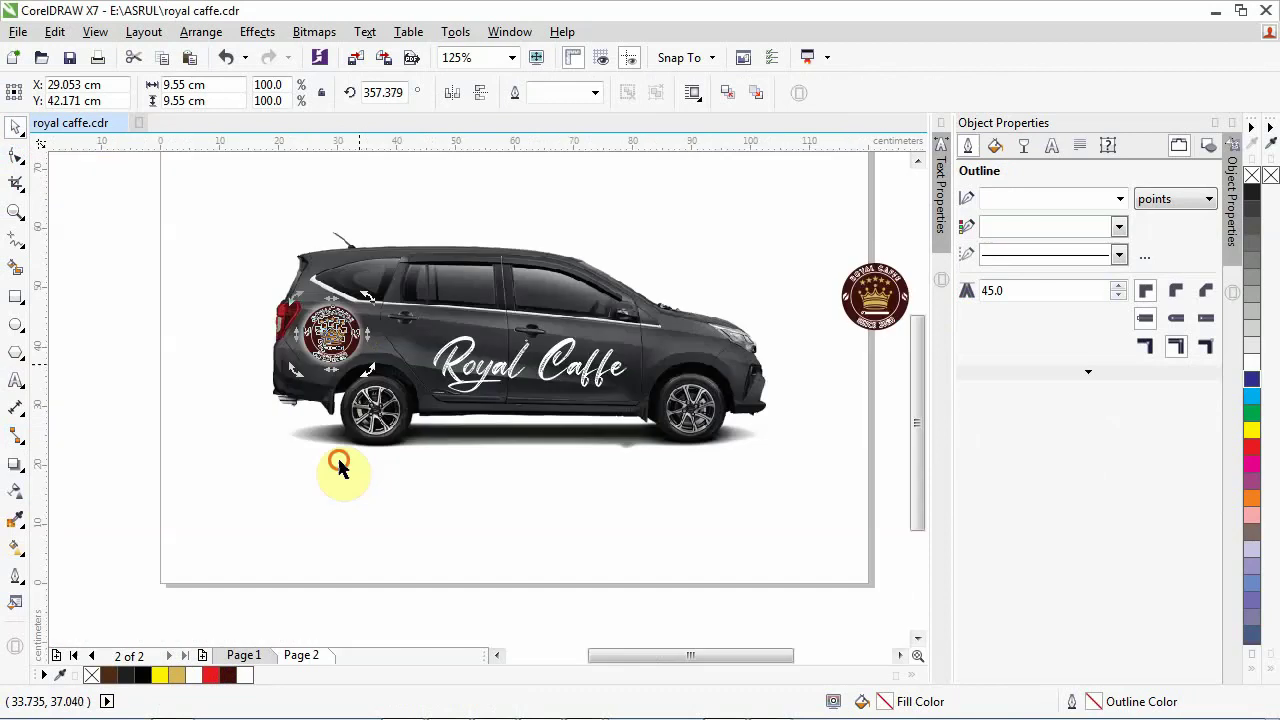
Step: Move the "Royal Caffe" text up beside the rear-panel logo and enlarge it to about 34.6 cm wide
left_click(438, 352)
scroll(438, 352, "up", 3)
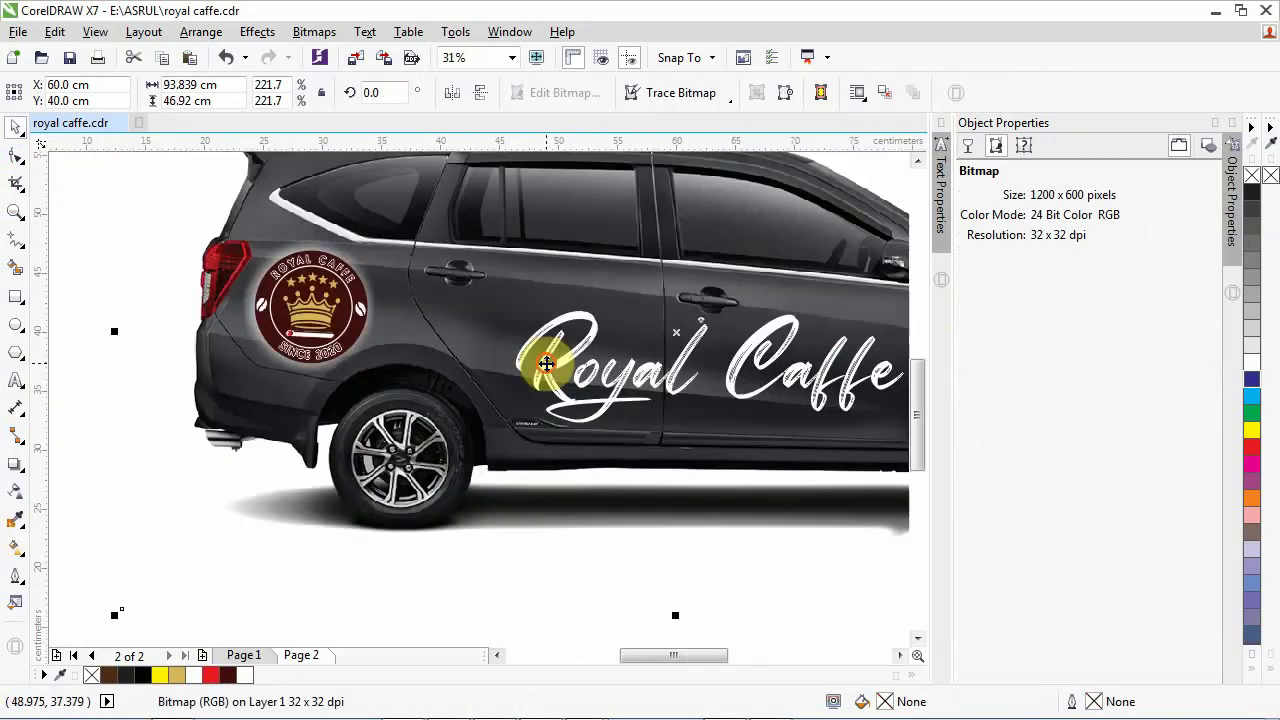
left_click_drag(546, 363, 471, 328)
left_click_drag(381, 298, 394, 301)
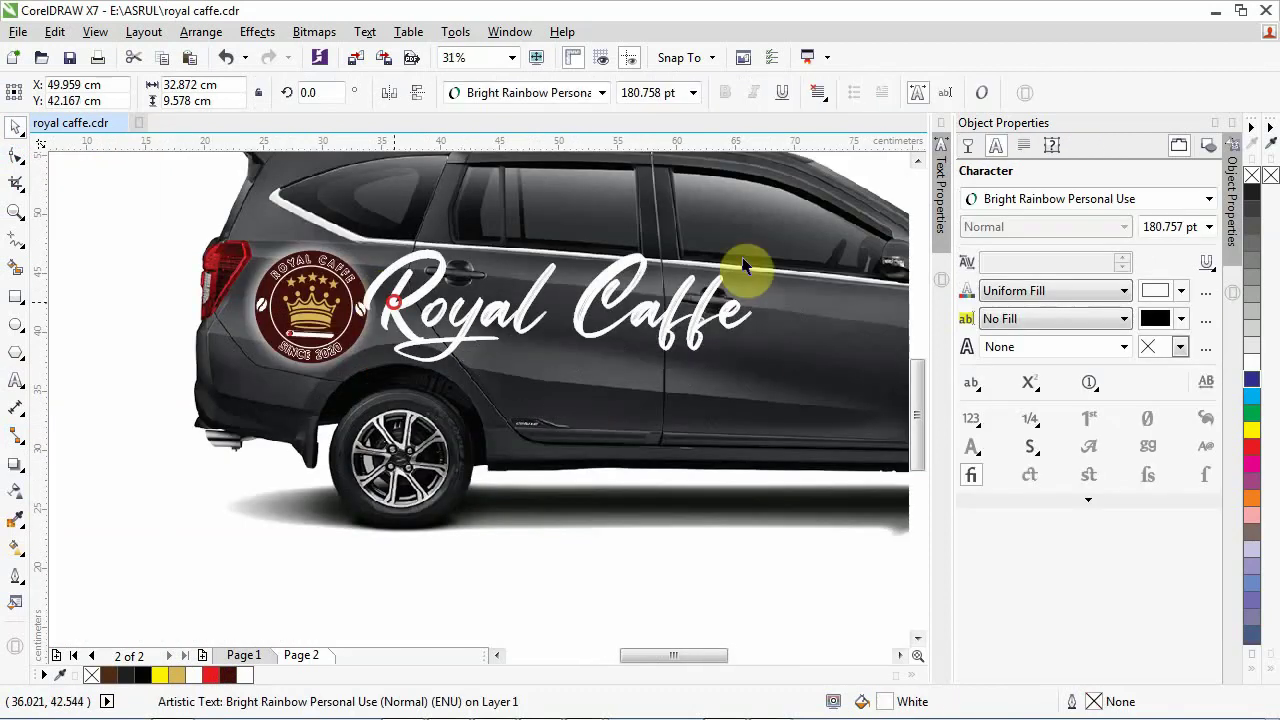
left_click_drag(758, 243, 885, 232)
left_click(428, 323)
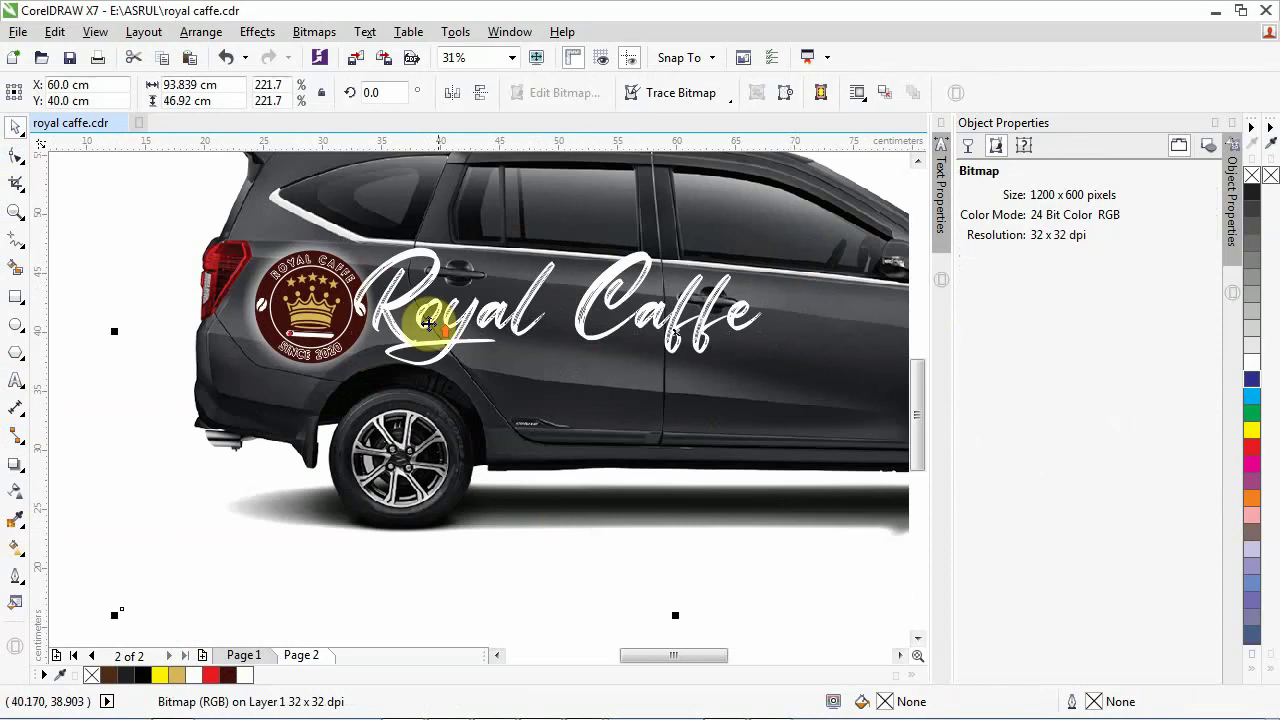
Step: Move the "Royal Caffe" text forward, clear of the logo, and down onto the lower part of the doors
scroll(428, 323, "up", 2)
left_click(403, 308)
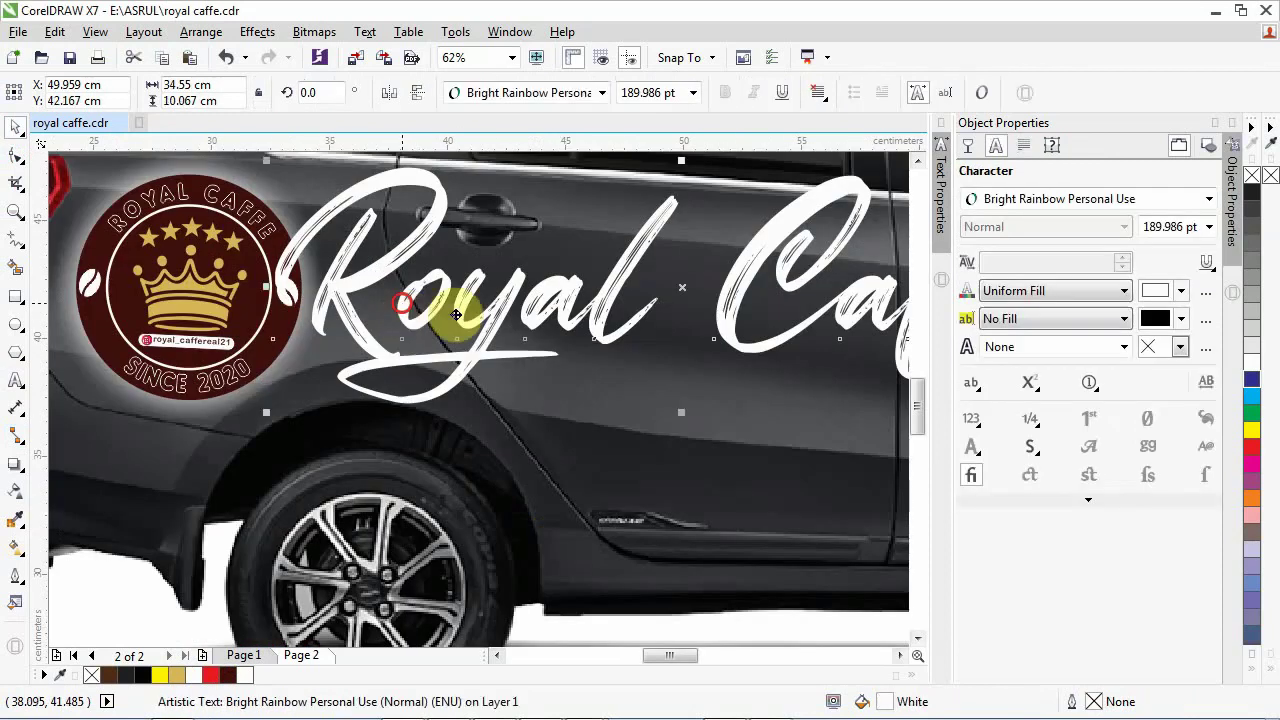
left_click_drag(456, 315, 326, 288)
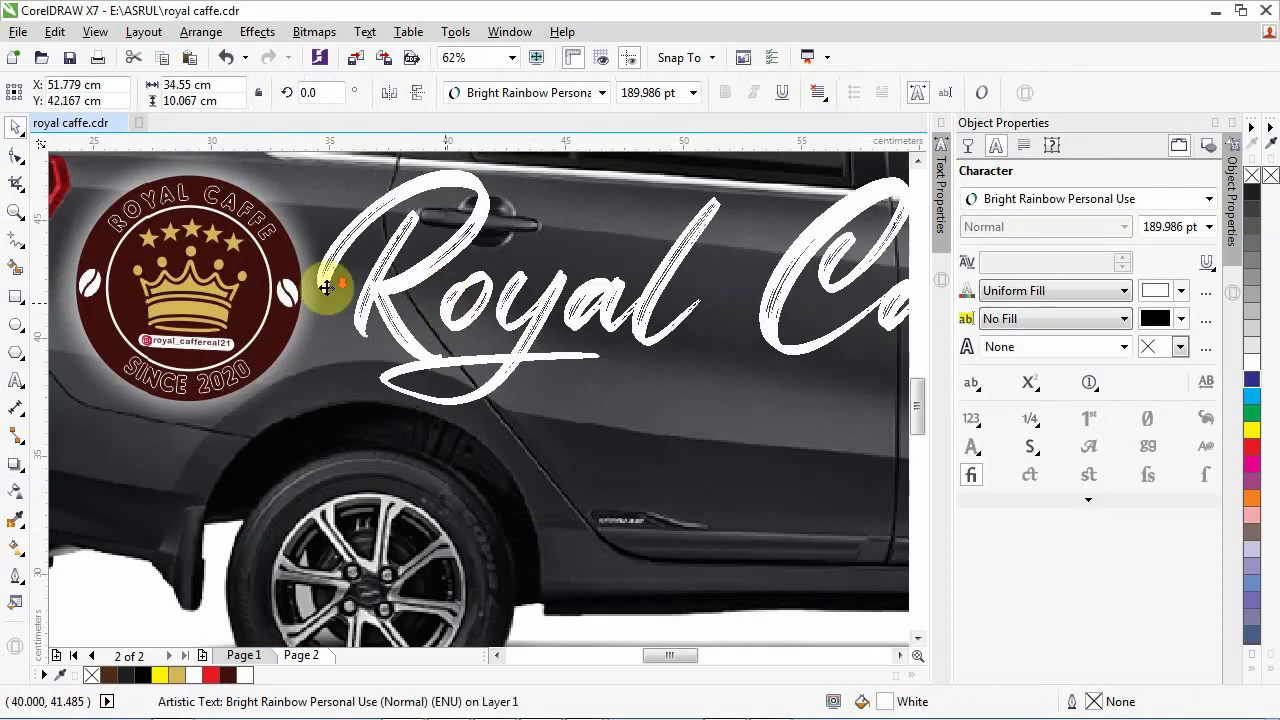
scroll(326, 288, "down", 2)
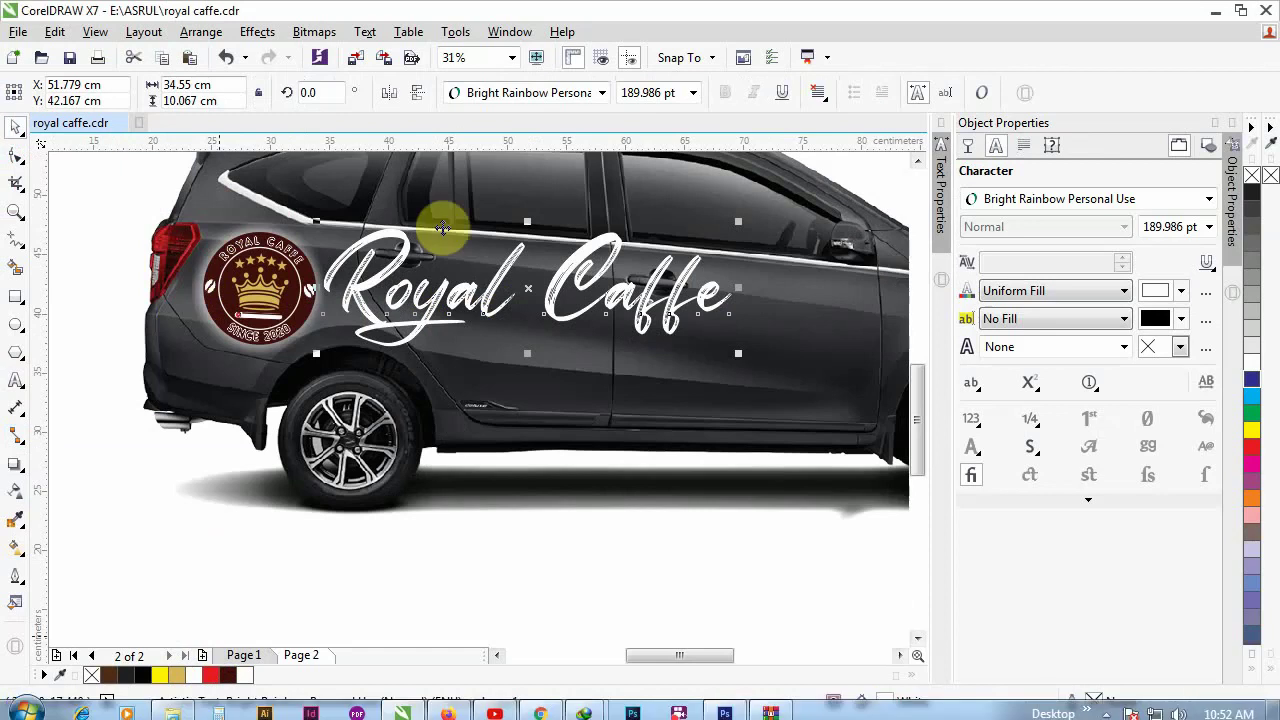
left_click(485, 291)
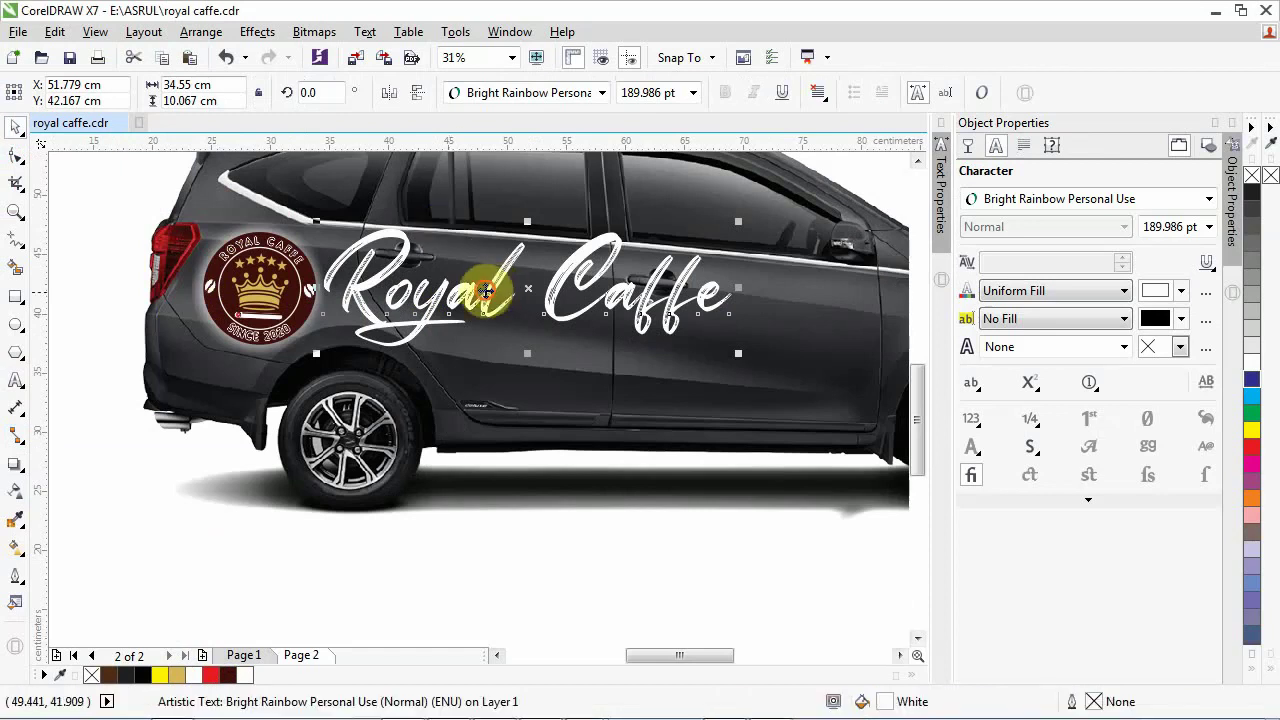
left_click(488, 290)
left_click_drag(563, 318, 638, 345)
Step: Try placing the rear-panel logo directly before the "Royal Caffe" text, at about X 42.6 cm, Y 39.0 cm, and undo the move
left_click(240, 272)
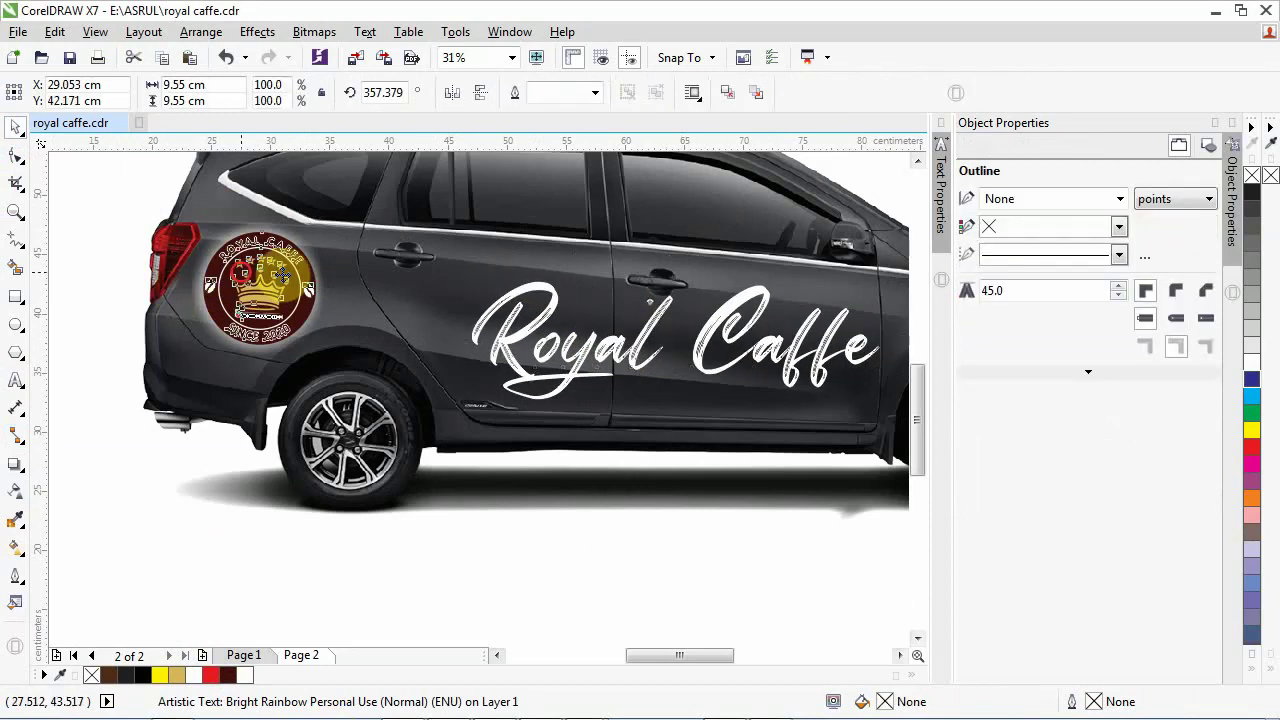
left_click_drag(241, 272, 401, 310)
scroll(178, 377, "down", 2)
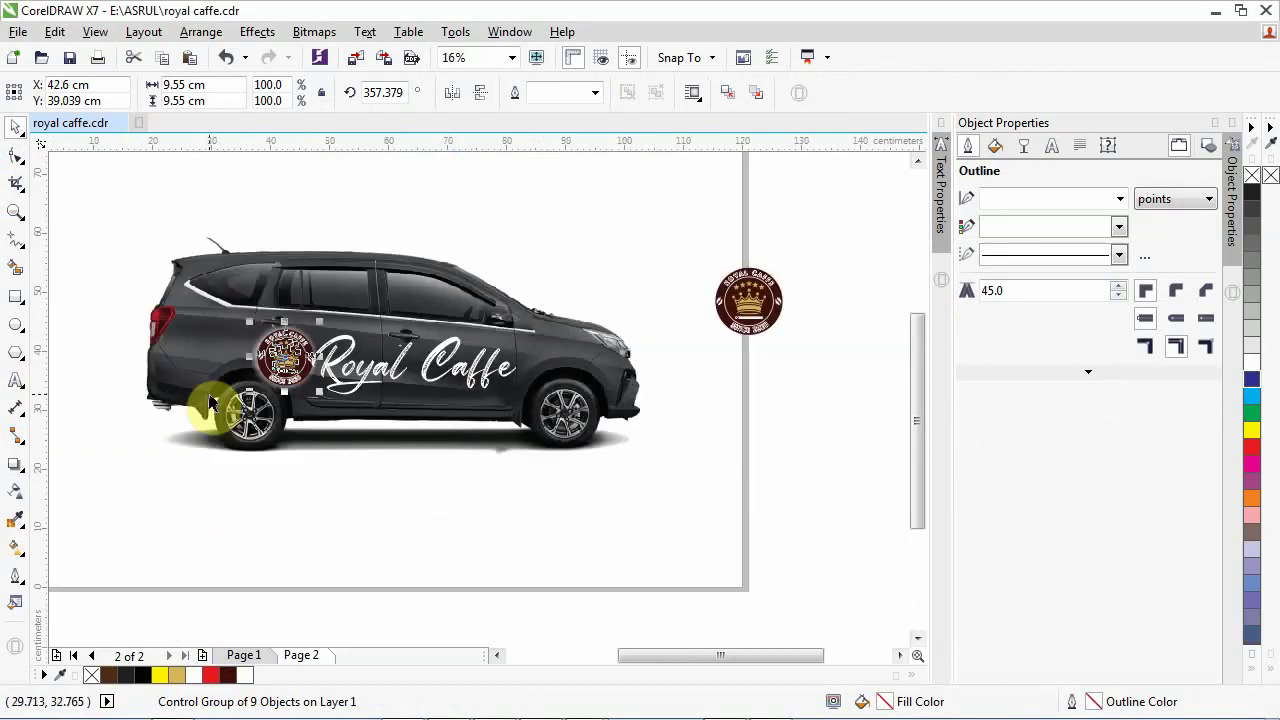
left_click(339, 484)
key("ctrl+z")
left_click(244, 362)
scroll(244, 362, "up", 2)
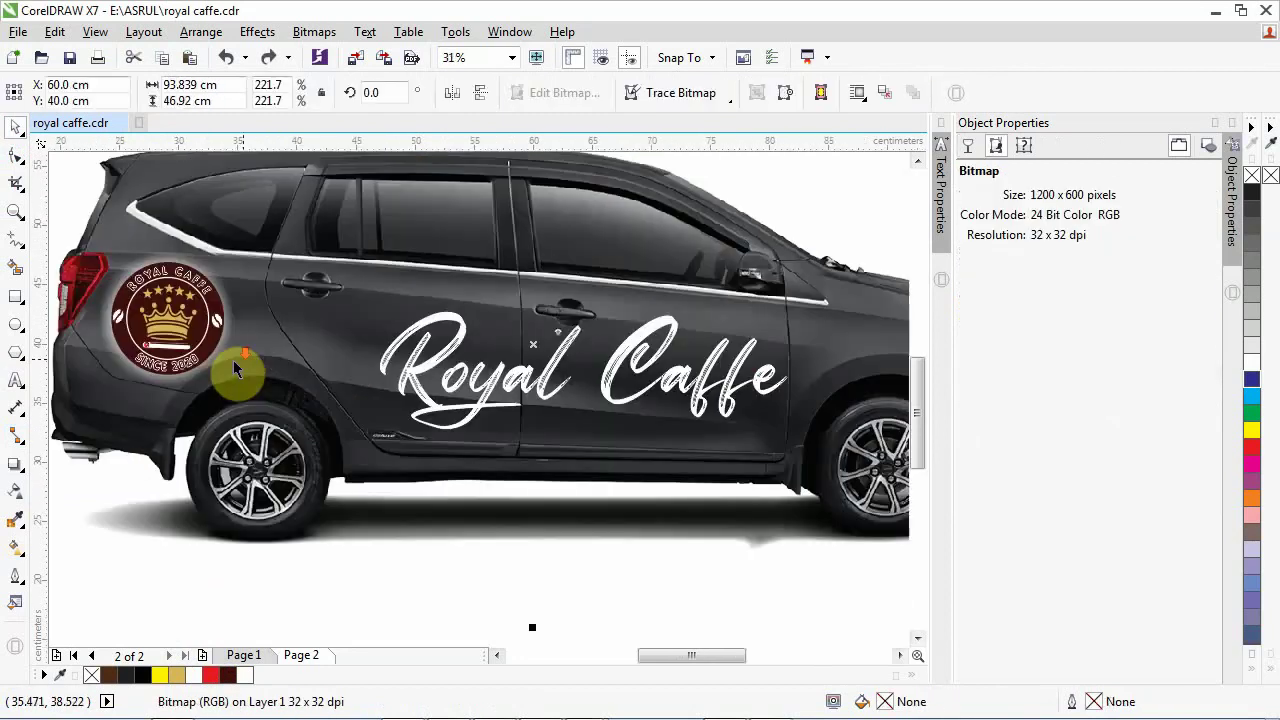
scroll(237, 370, "down", 2)
scroll(250, 291, "up", 4)
key("Escape")
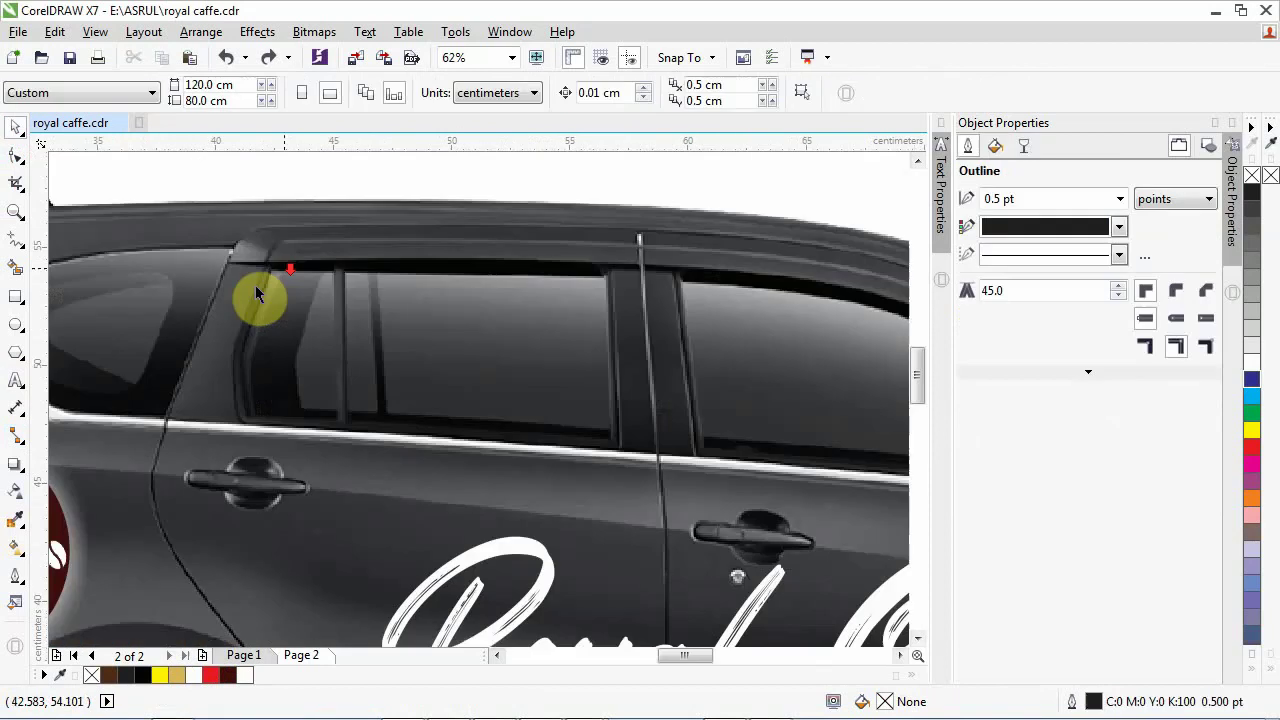
scroll(256, 292, "down", 1)
scroll(254, 288, "up", 1)
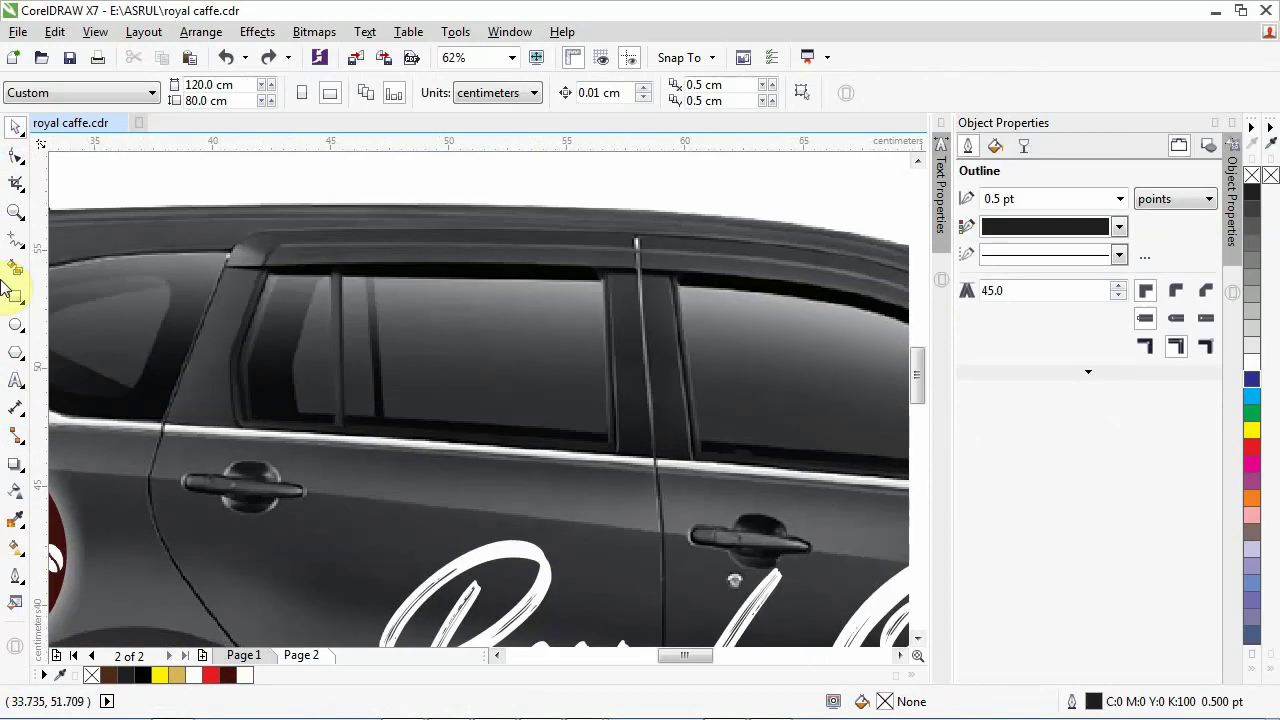
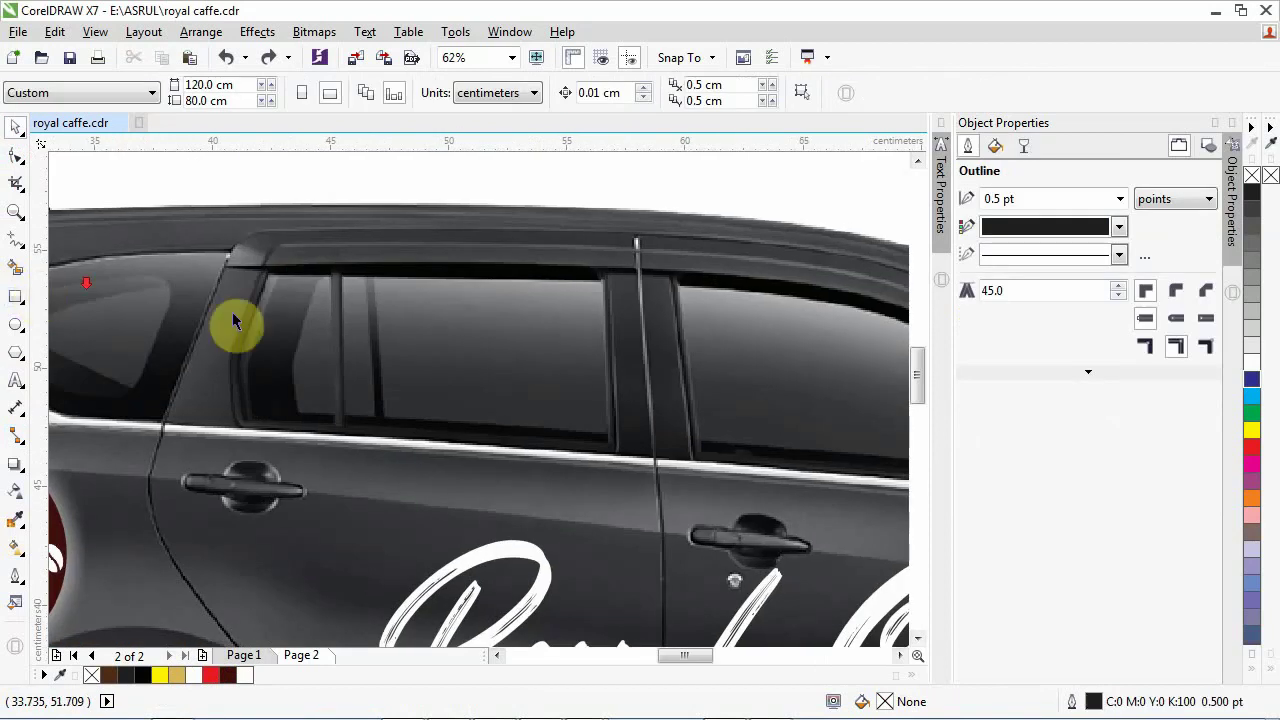
Step: Move the "Royal Caffe" lettering slightly left and down on the car doors, centred near X 61.516 cm, Y 36.24 cm
scroll(232, 312, "down", 3)
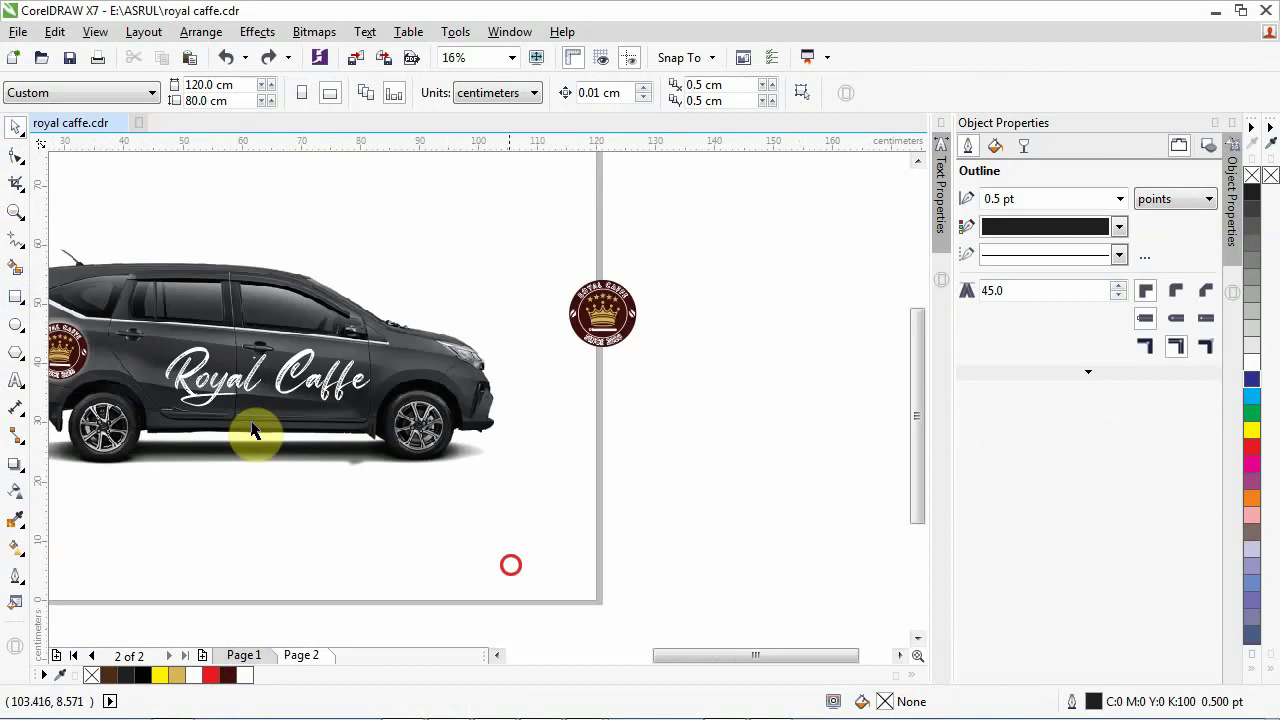
scroll(230, 378, "up", 1)
left_click(221, 354)
left_click_drag(220, 353, 152, 388)
left_click(551, 437)
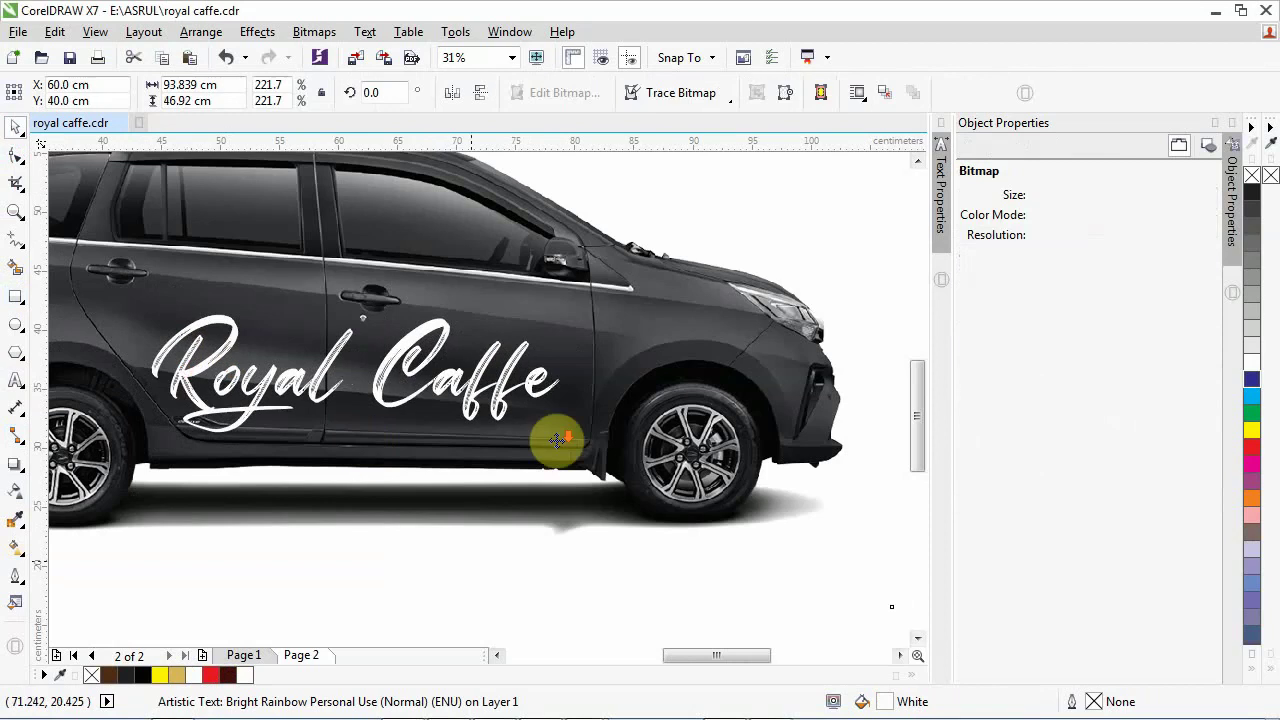
scroll(556, 439, "down", 2)
scroll(510, 418, "up", 2)
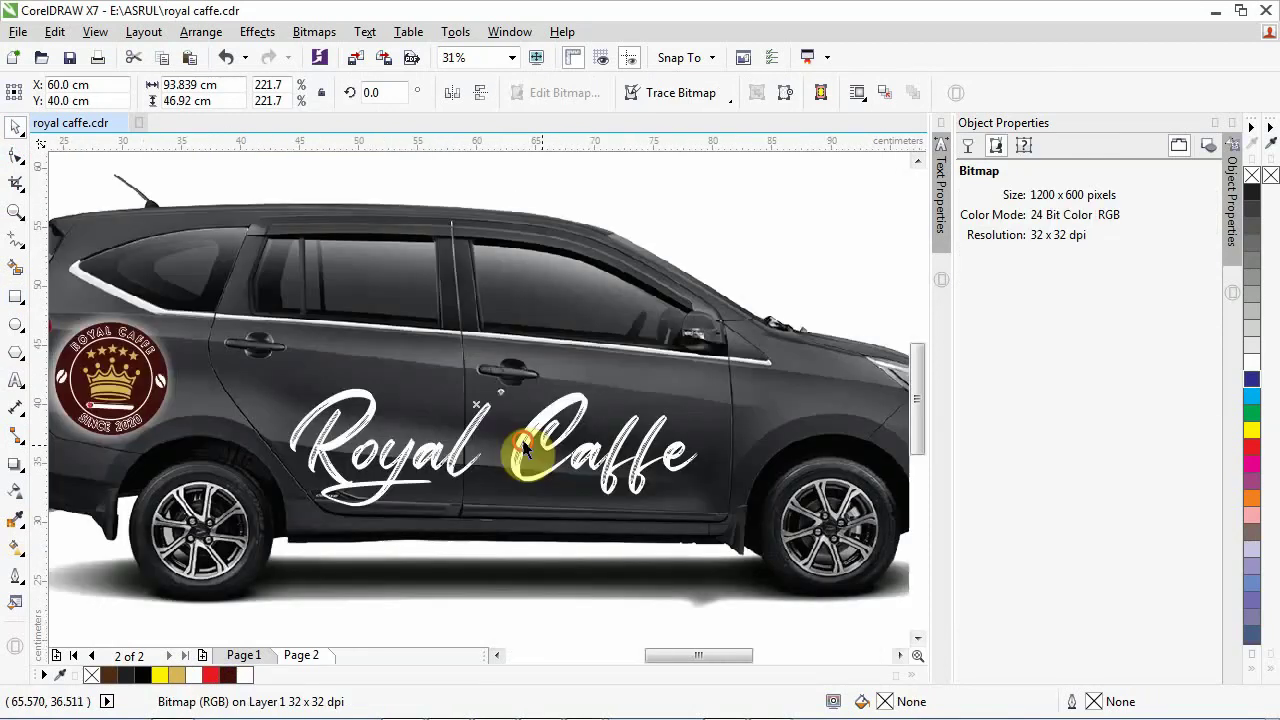
Step: Apply the Small Glow drop shadow preset to the "Royal Caffe" lettering
left_click(524, 447)
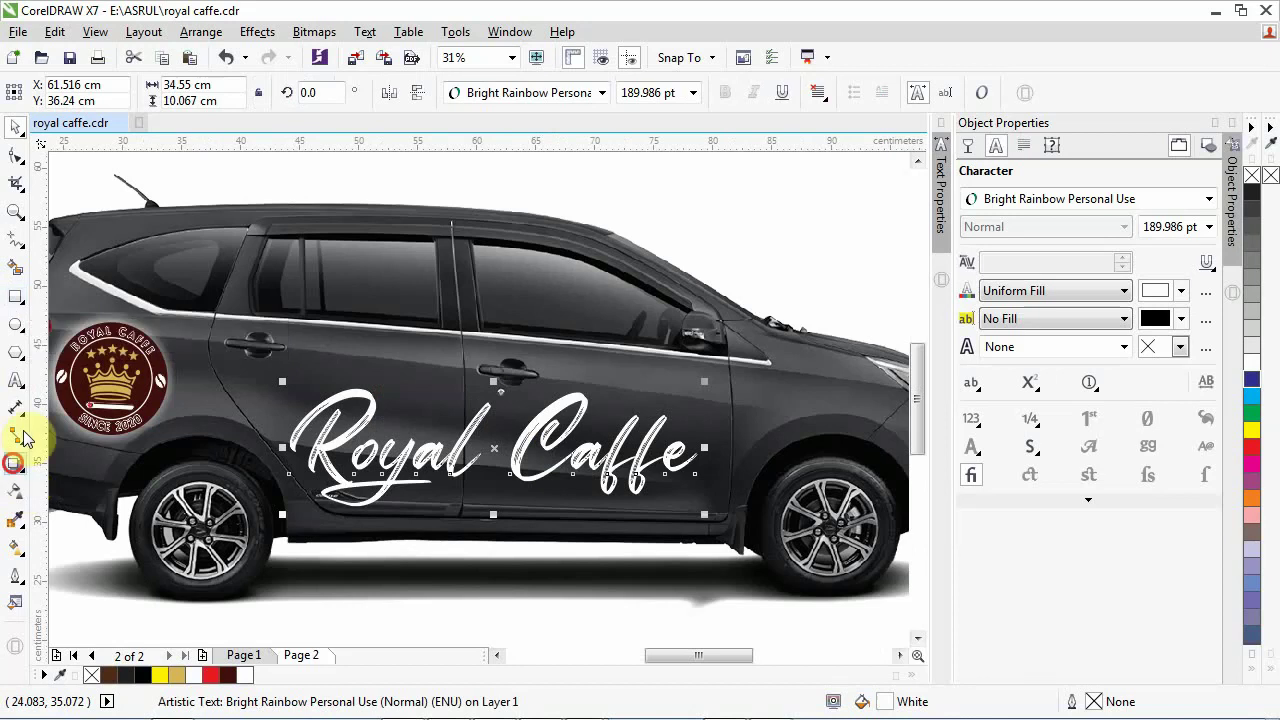
left_click(14, 463)
left_click(37, 92)
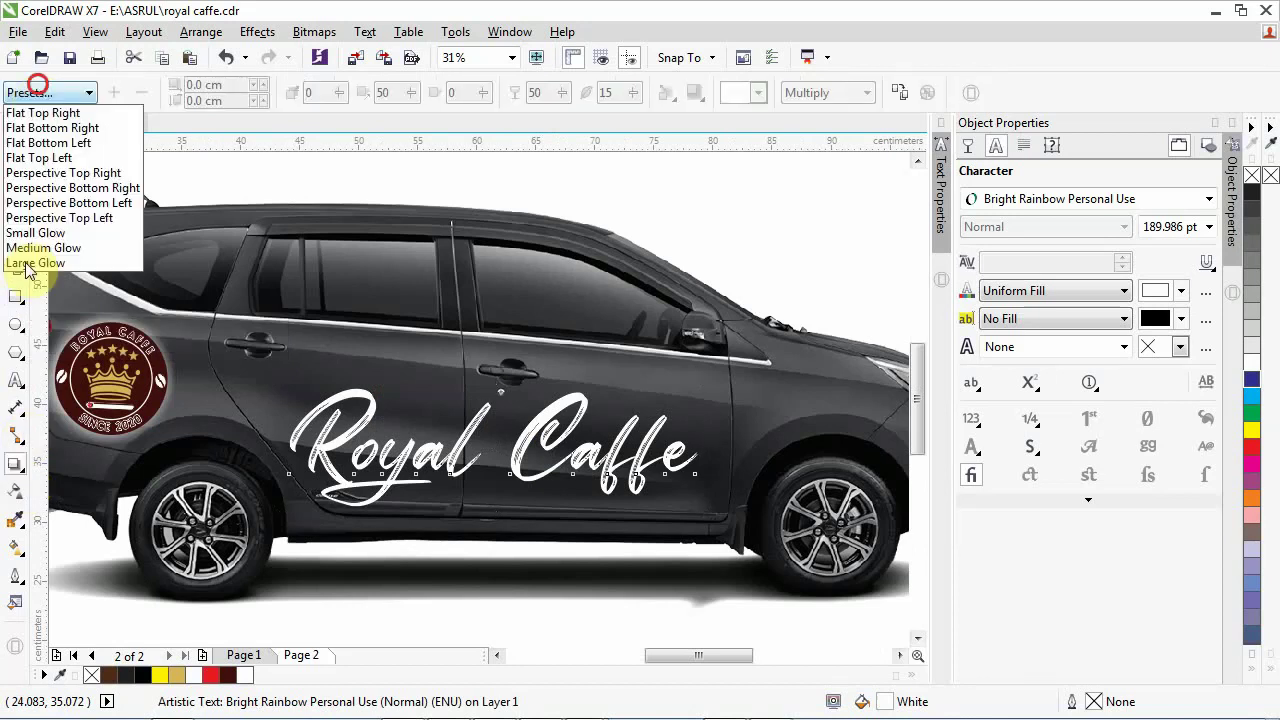
left_click(26, 237)
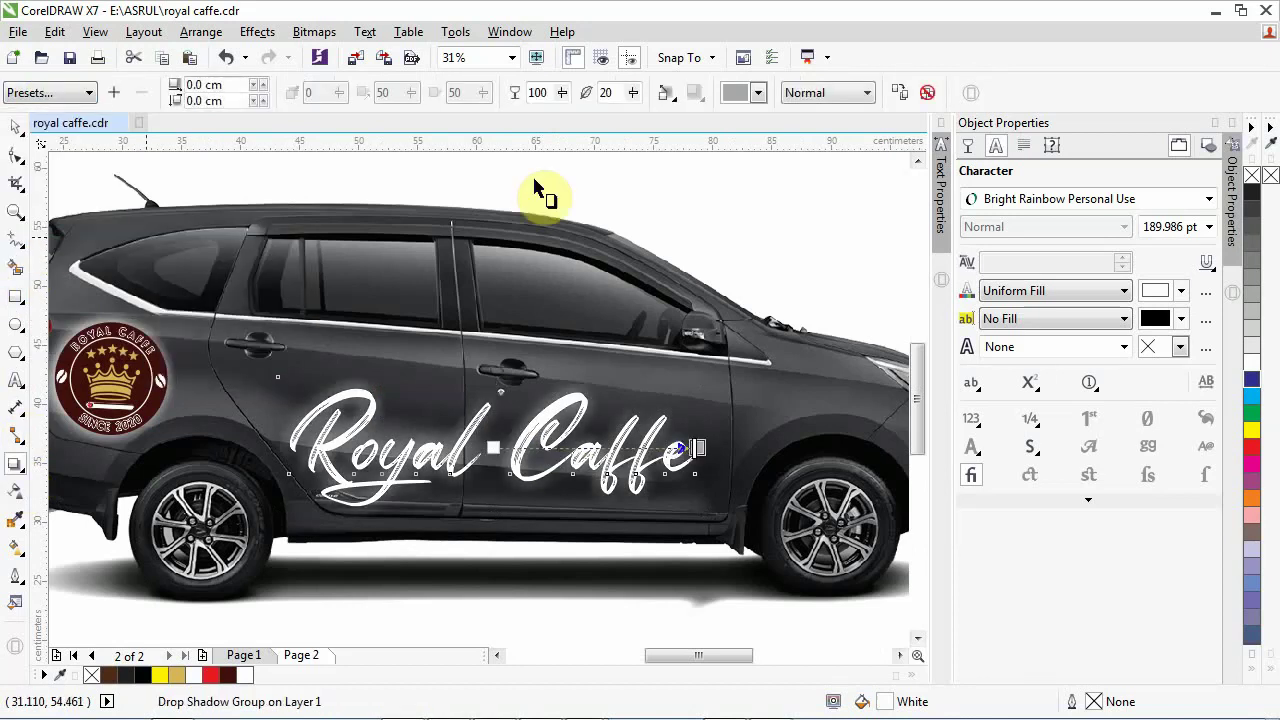
Step: Recolour the lettering's glow with the dark maroon sampled from the round Royal Caffe logo on the car
left_click(729, 93)
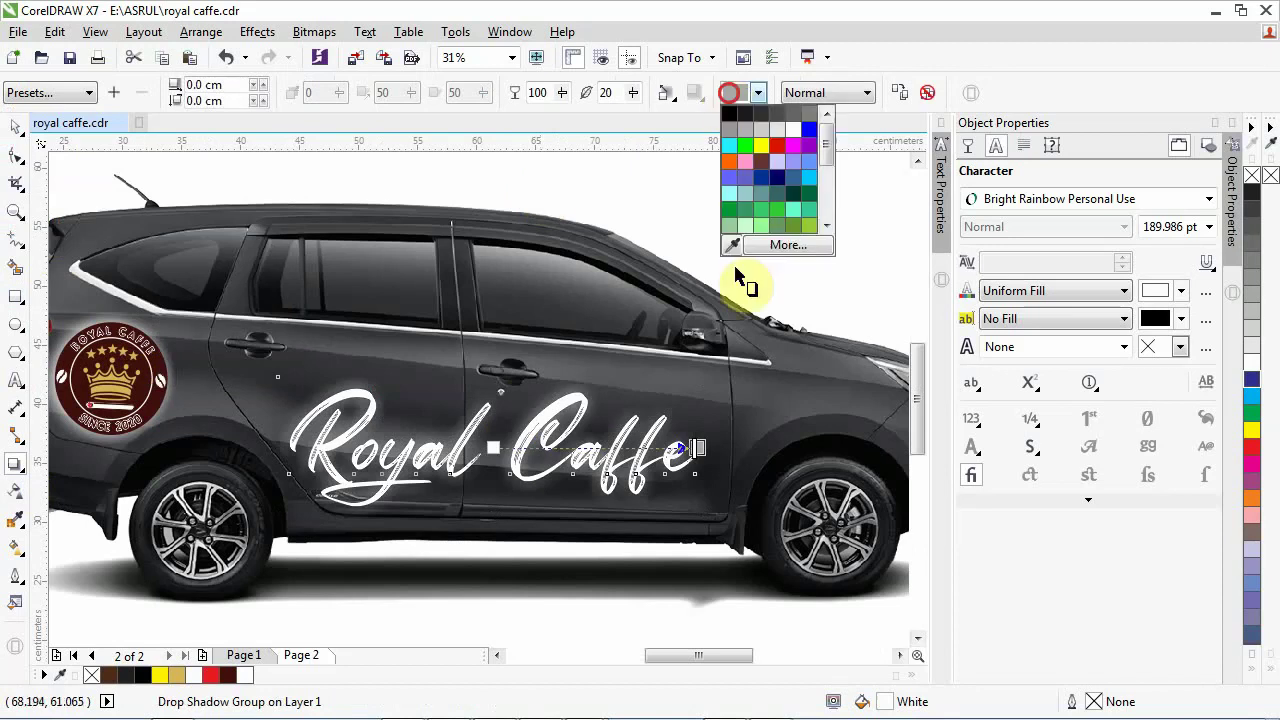
left_click(730, 245)
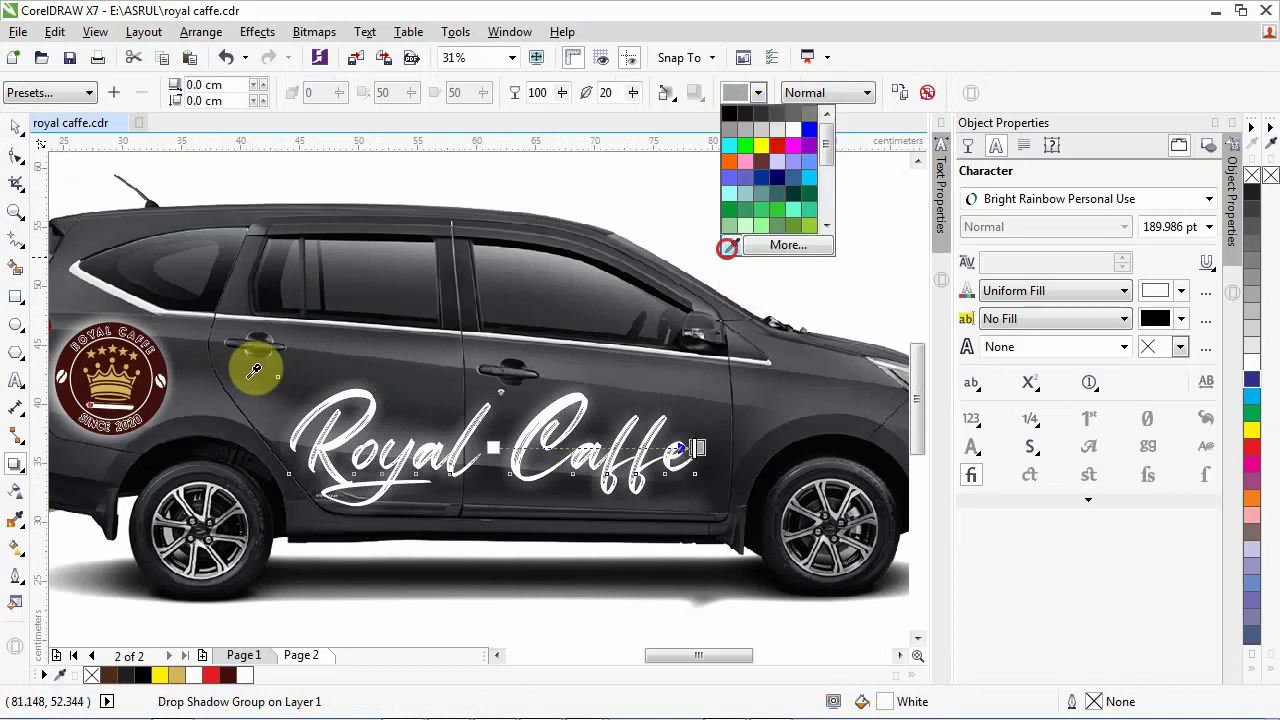
left_click(157, 398)
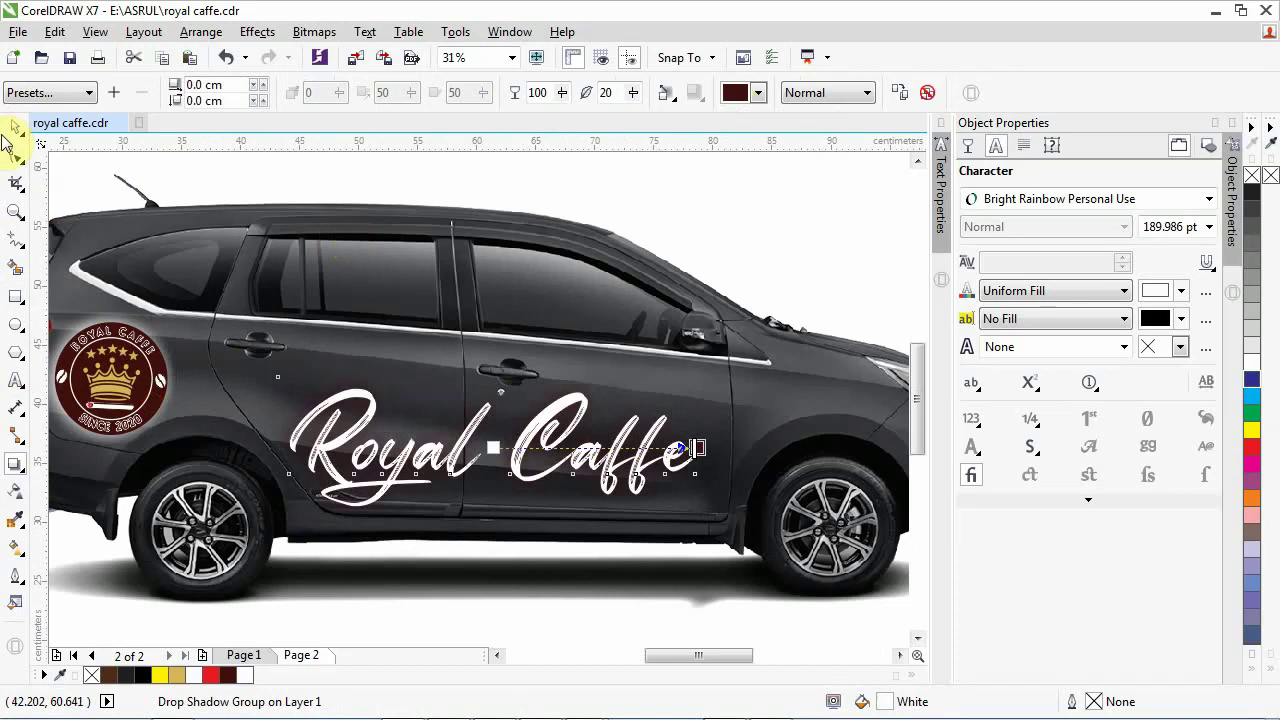
left_click(12, 124)
left_click(305, 427)
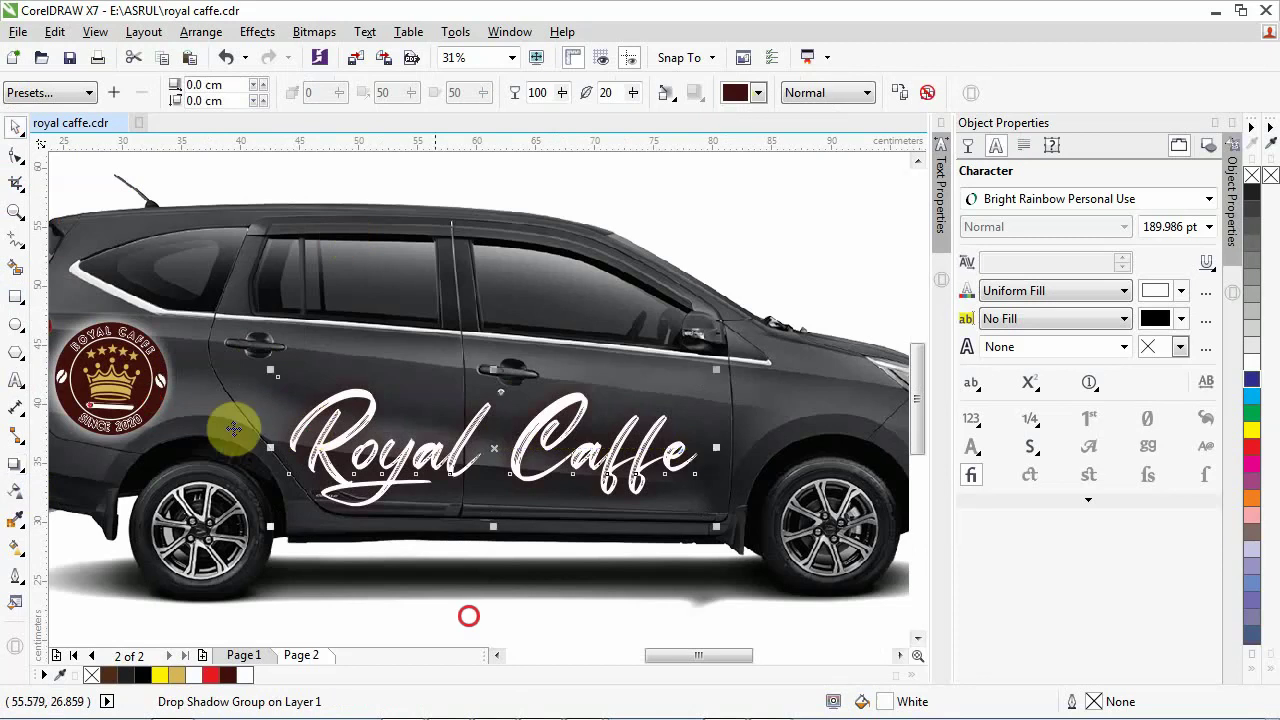
left_click(233, 428)
Step: Draw a rectangle about 10.1 × 2.5 cm over the car's rear quarter window
left_click(15, 294)
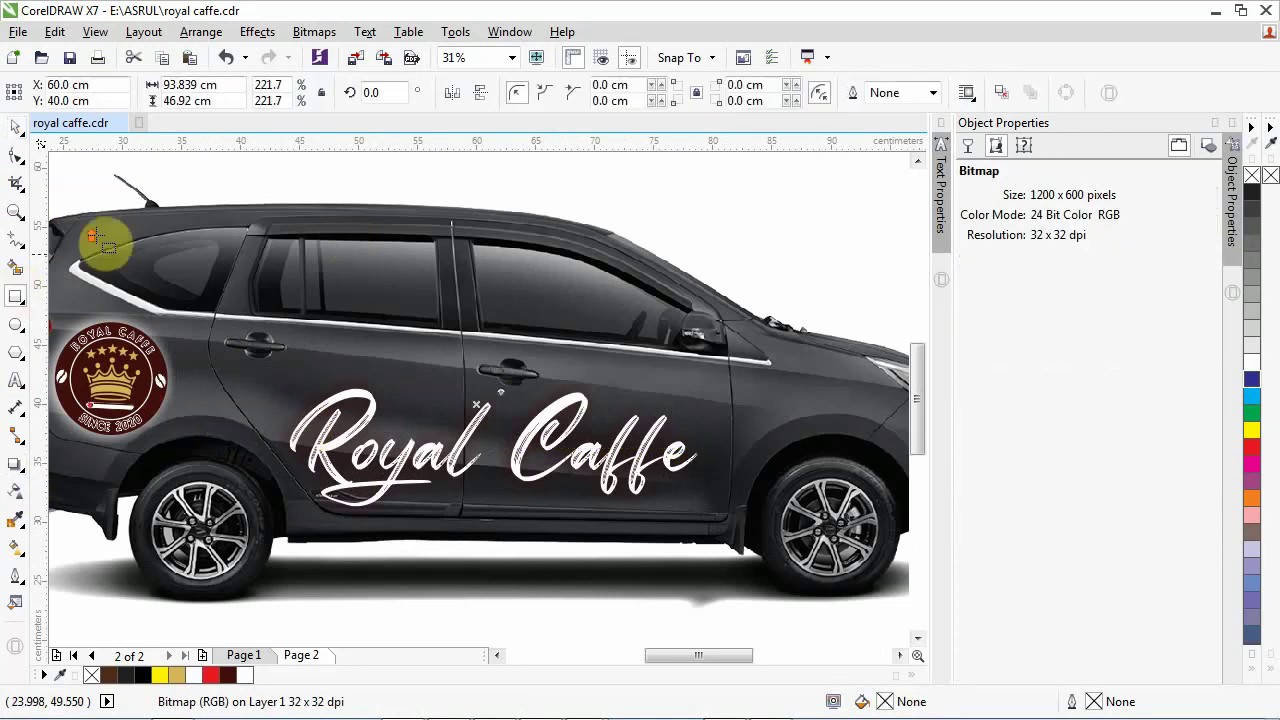
scroll(92, 237, "up", 3)
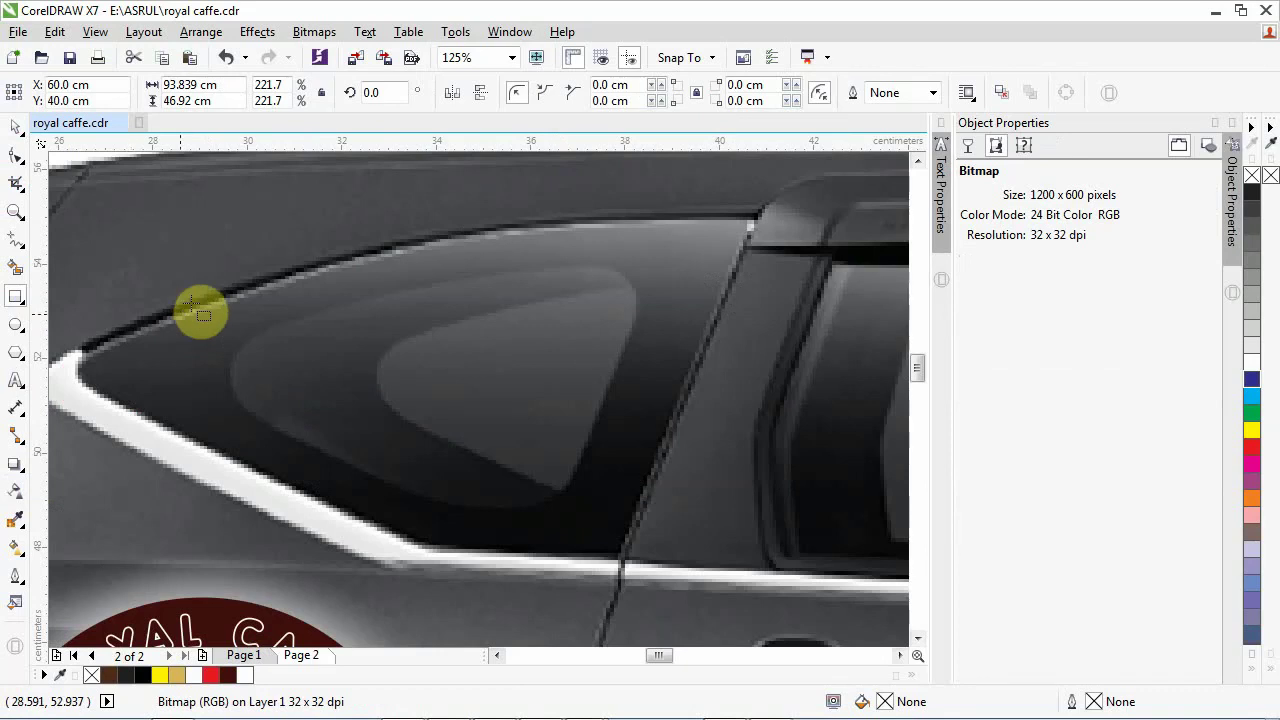
left_click_drag(192, 302, 244, 340)
mouse_move(461, 461)
left_mouse_down()
mouse_move(668, 432)
mouse_move(668, 421)
left_mouse_up()
left_click(15, 128)
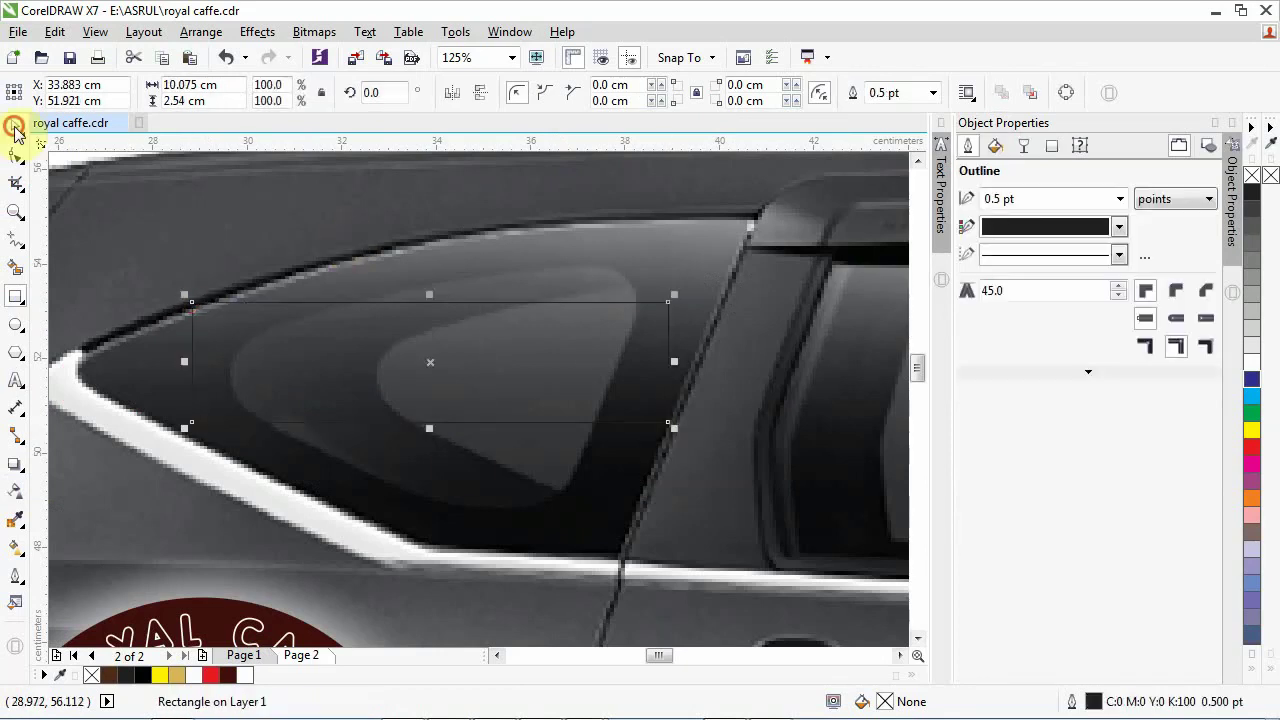
Step: Convert the rectangle to curves and move its upper right node to the quarter window's upper right corner
left_click(20, 156)
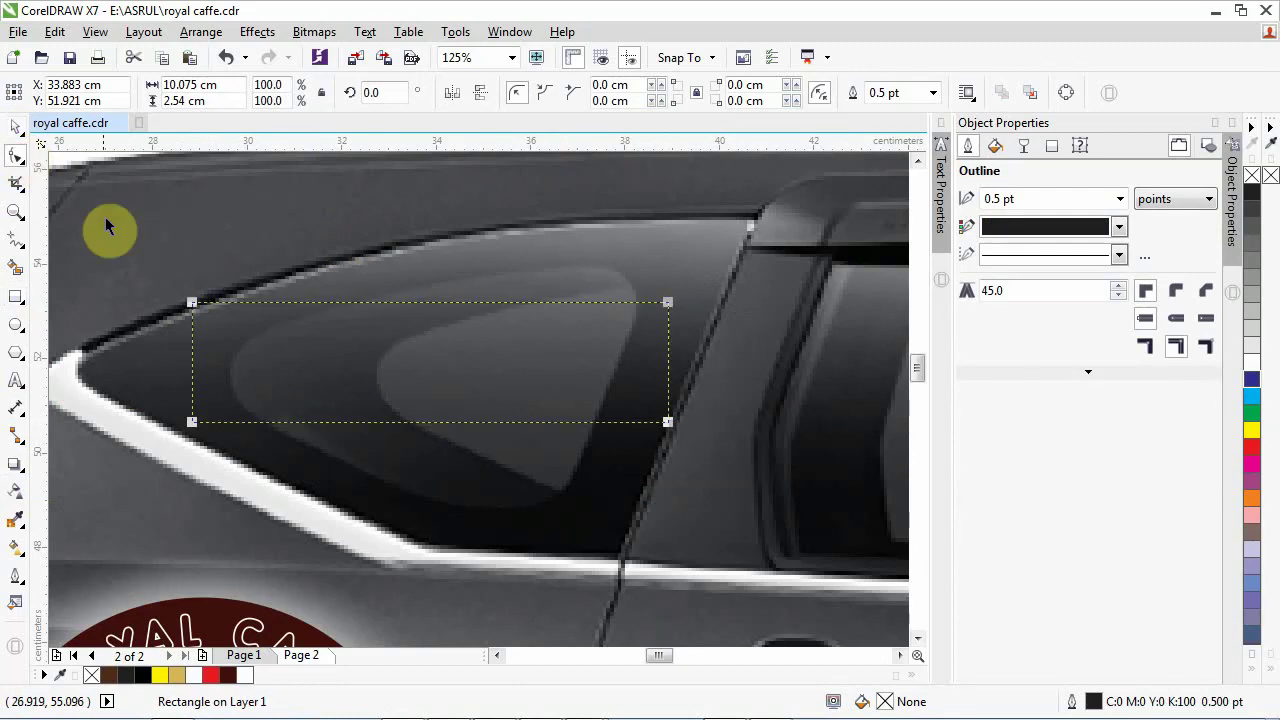
key("ctrl+q")
scroll(706, 255, "up", 1)
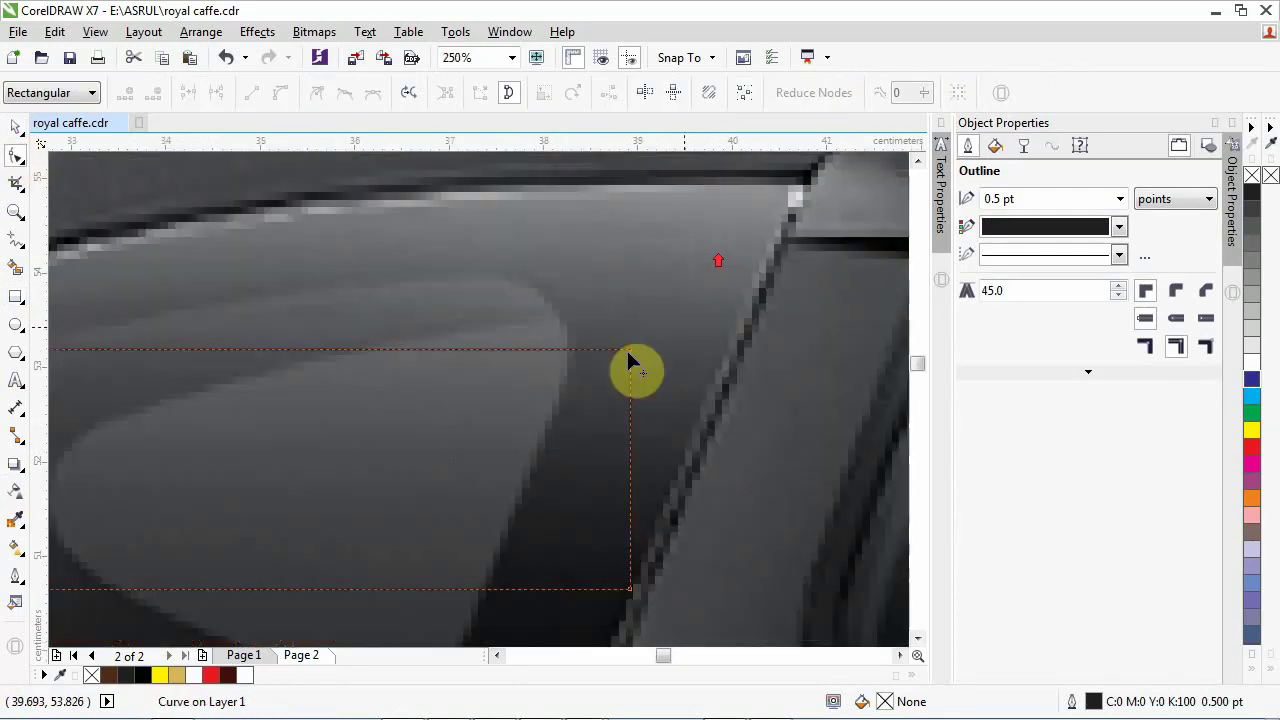
left_click_drag(626, 350, 793, 179)
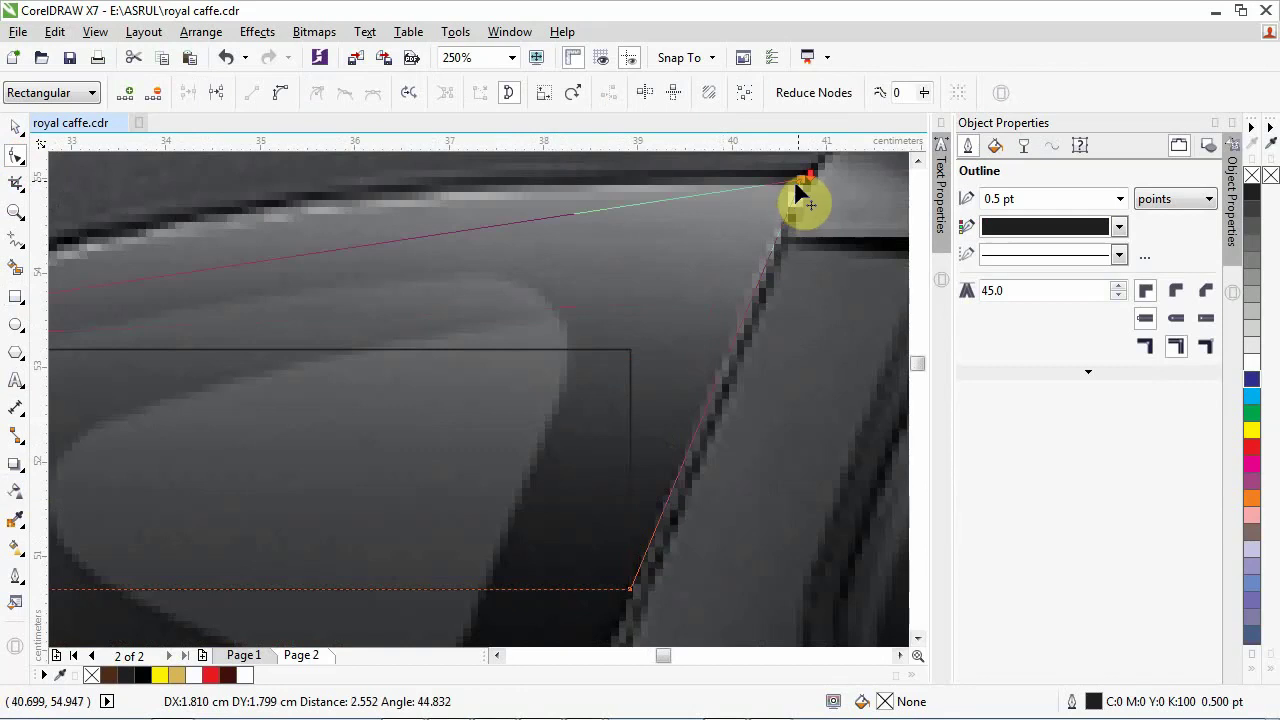
Step: Move the shape's lower right node to the quarter window's lower right corner, just above the white trim line
scroll(793, 179, "down", 3)
scroll(776, 192, "up", 3)
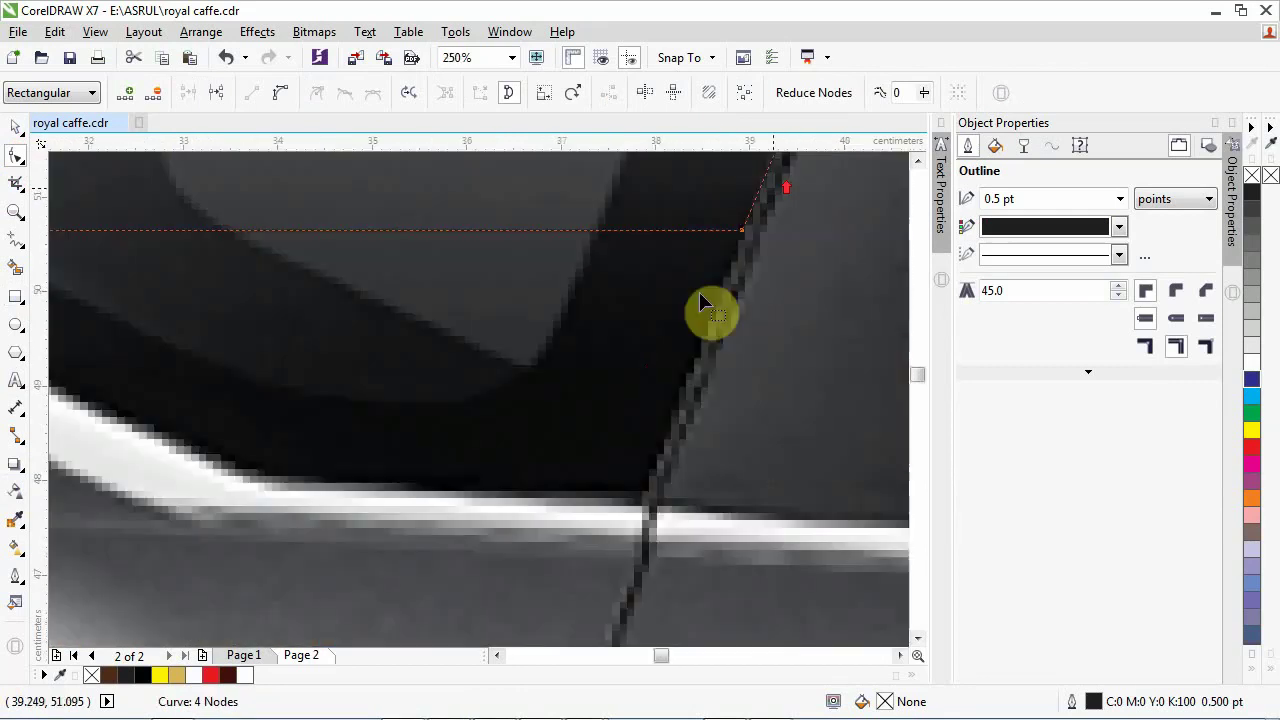
scroll(699, 292, "down", 4)
scroll(675, 307, "up", 2)
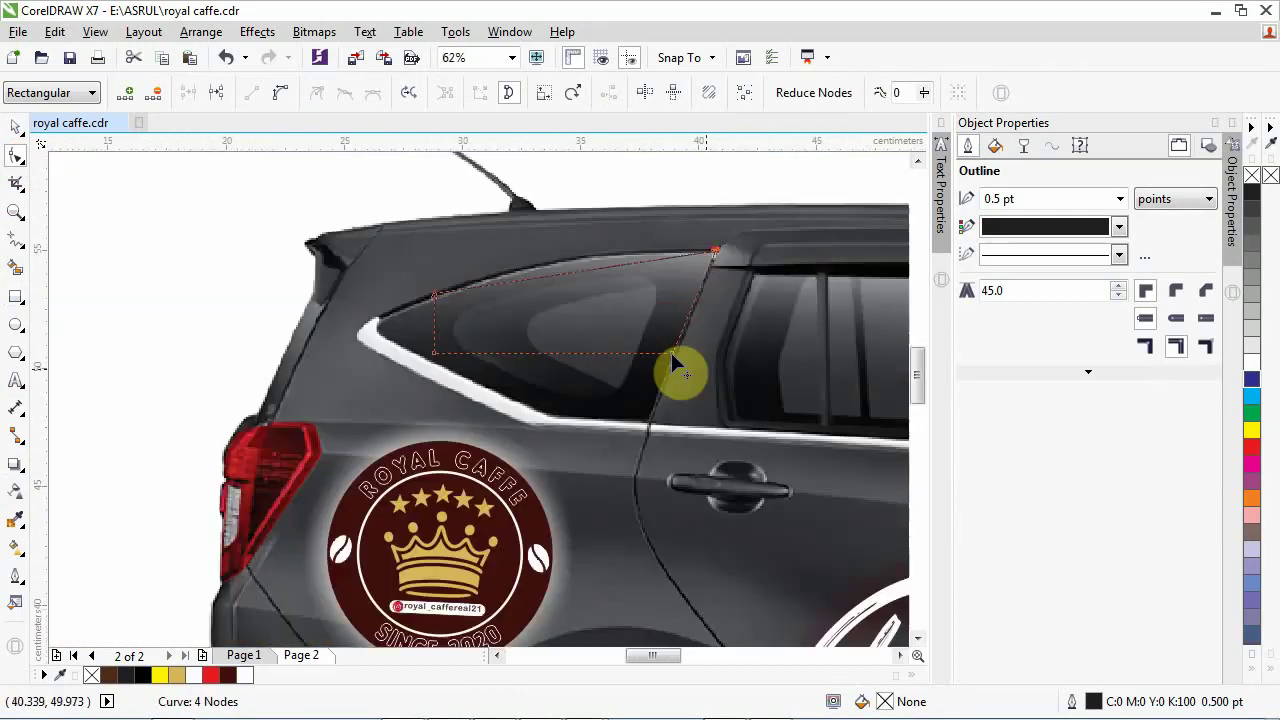
mouse_move(672, 357)
left_mouse_down()
mouse_move(650, 423)
mouse_move(576, 421)
left_mouse_up()
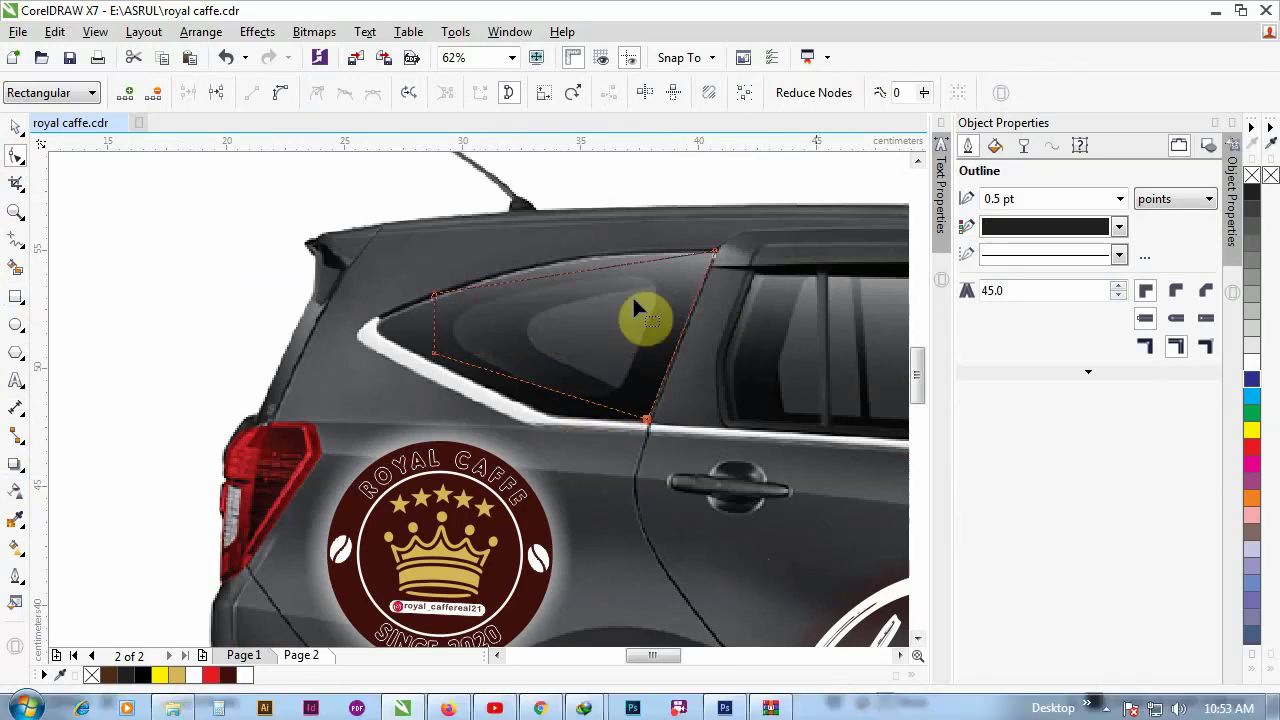
Step: Move the shape's upper left node to the pointed rear tip of the quarter window
scroll(510, 277, "down", 3)
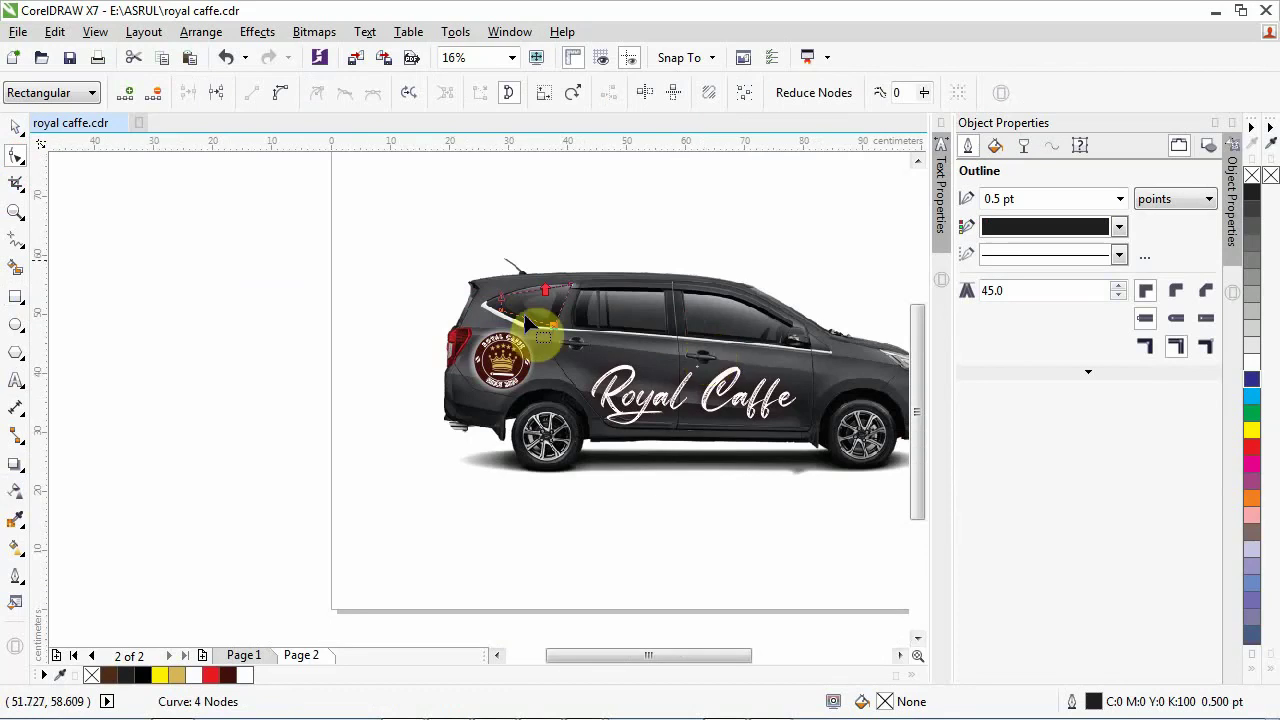
scroll(526, 320, "up", 3)
scroll(409, 310, "up", 3)
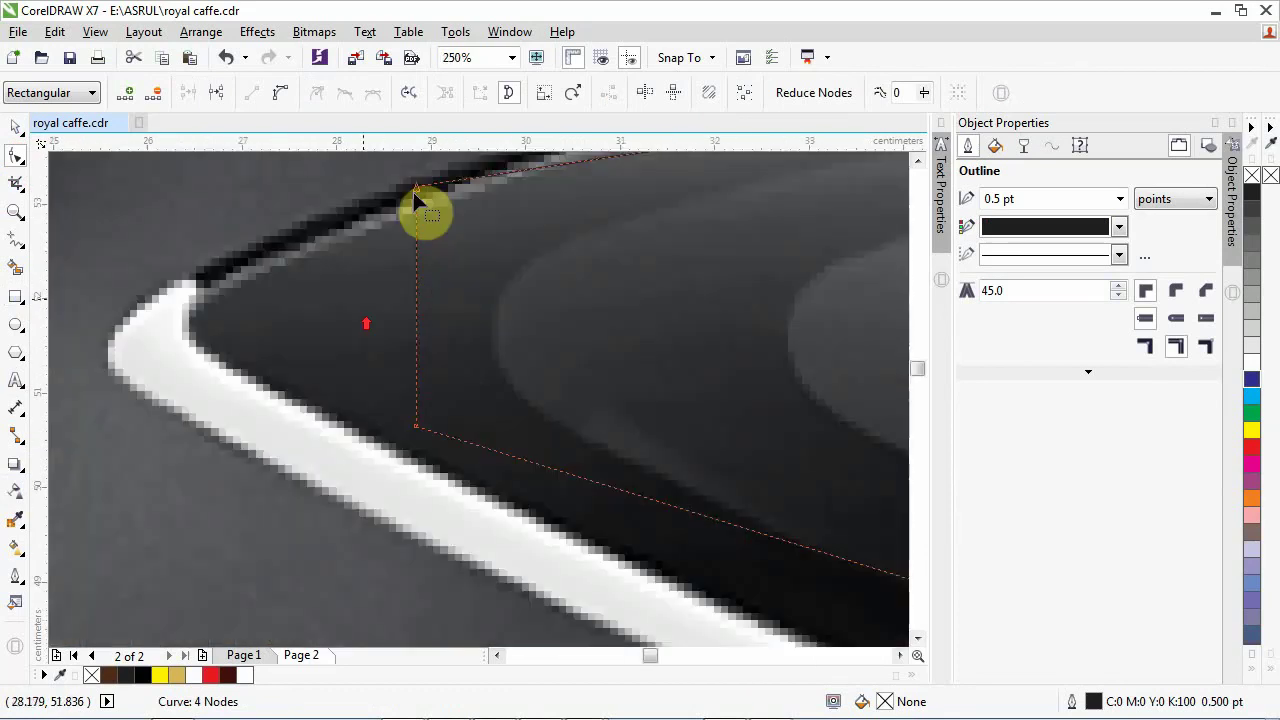
left_click(412, 189)
left_click(213, 299)
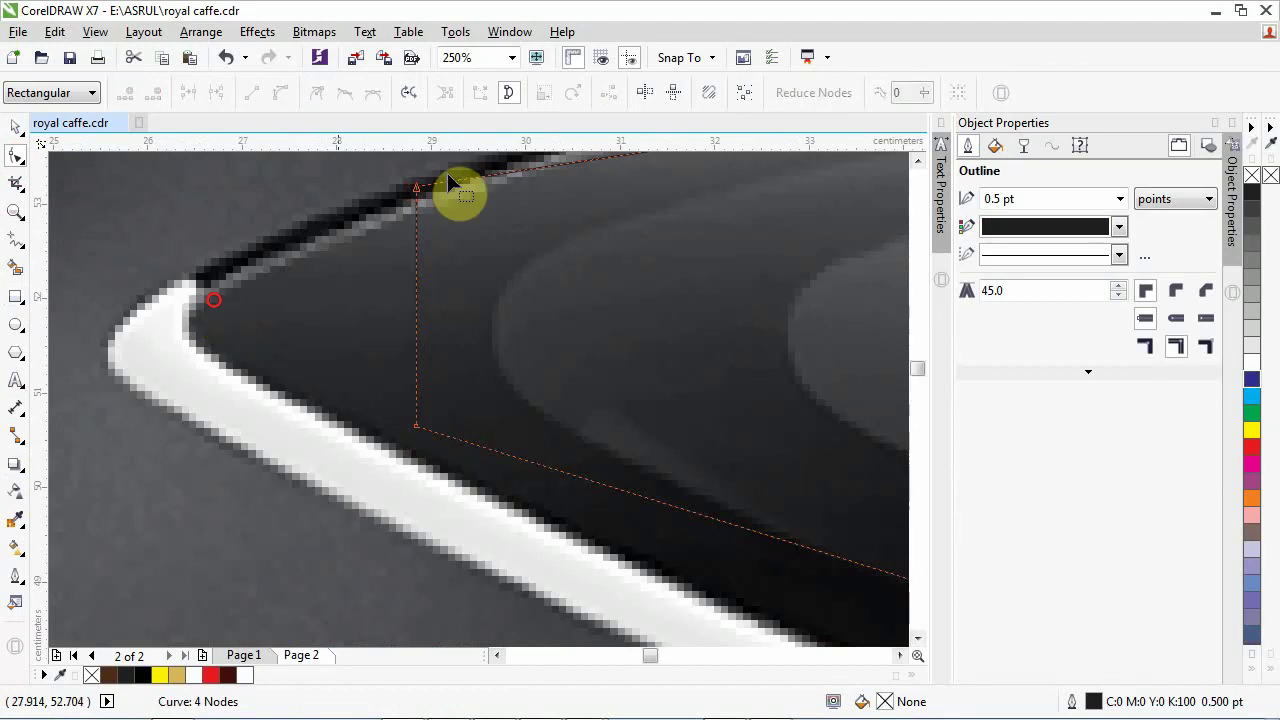
left_click(418, 189)
left_click_drag(418, 189, 192, 305)
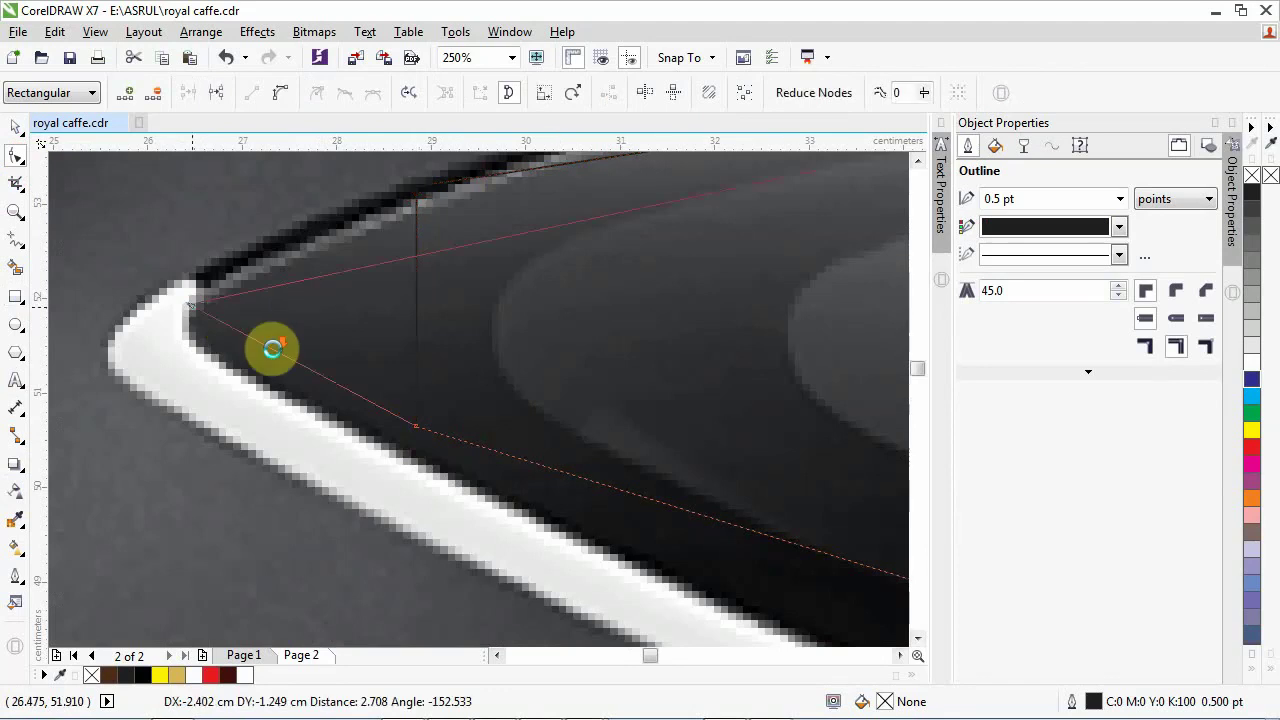
Step: Add a node near the middle of the shape's upper edge and pull it up onto the window's upper outline
scroll(271, 350, "down", 2)
scroll(434, 287, "up", 2)
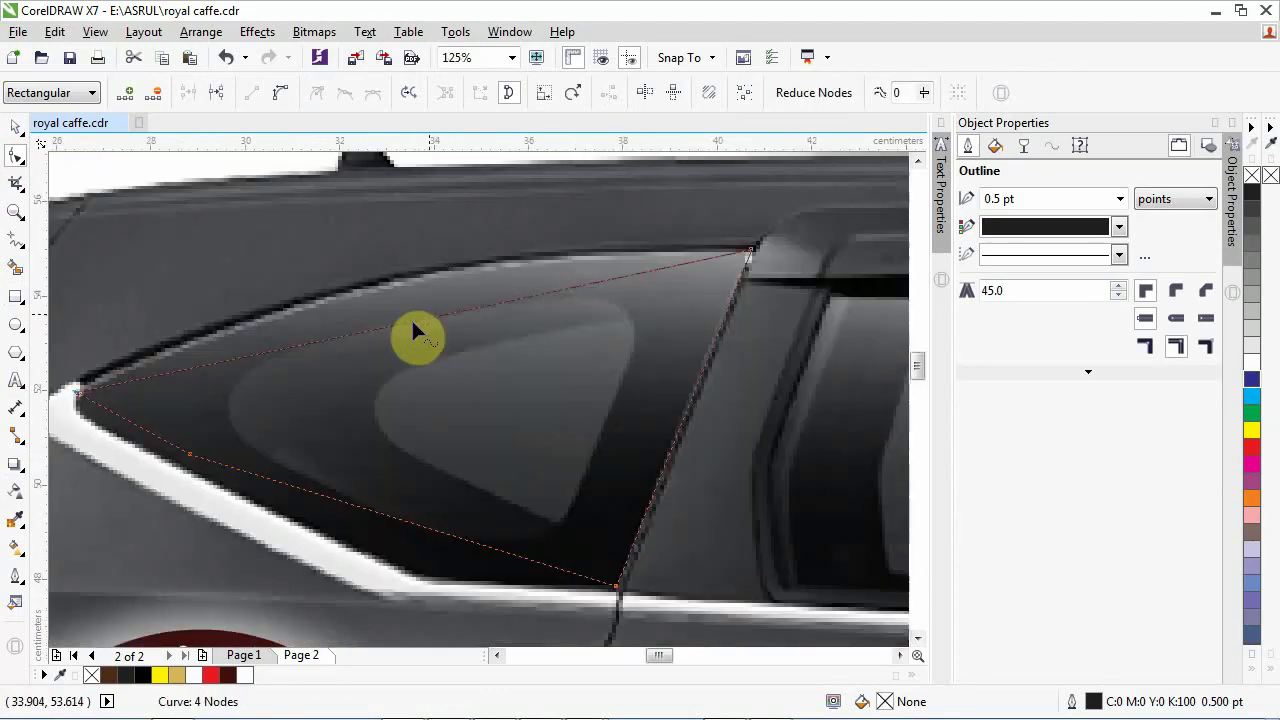
right_click(419, 327)
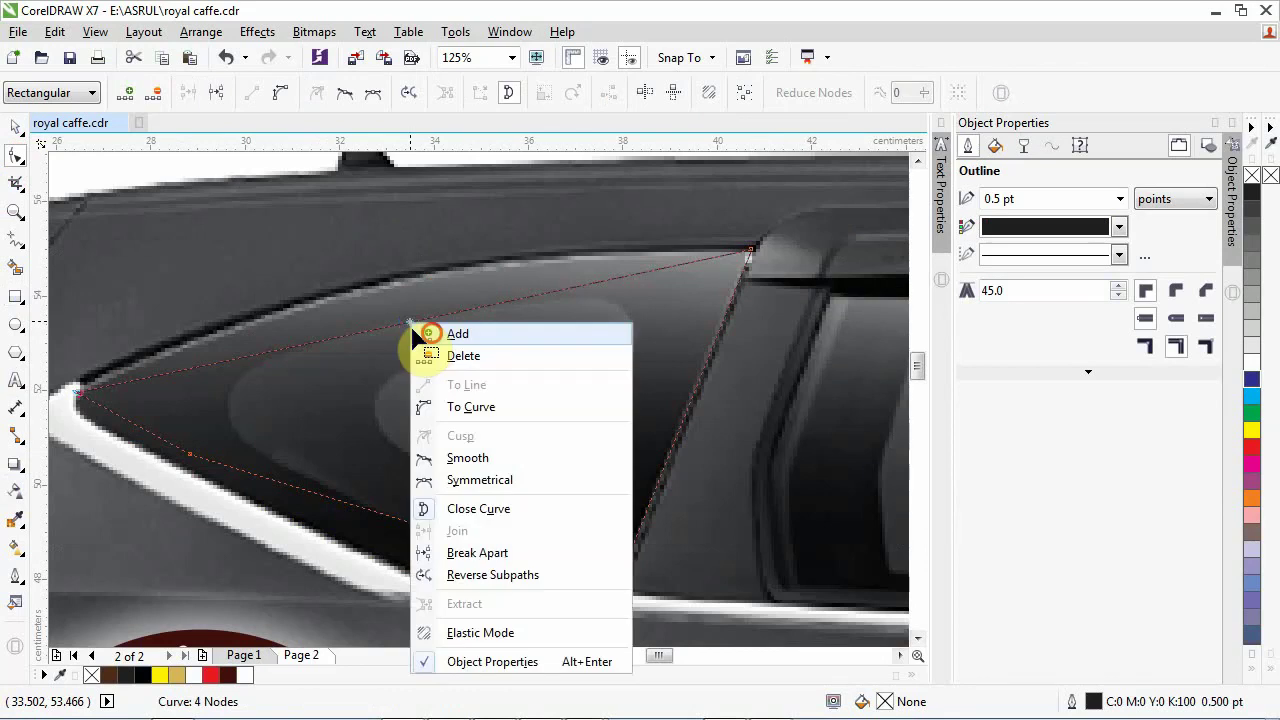
left_click(432, 332)
left_click_drag(404, 309, 380, 286)
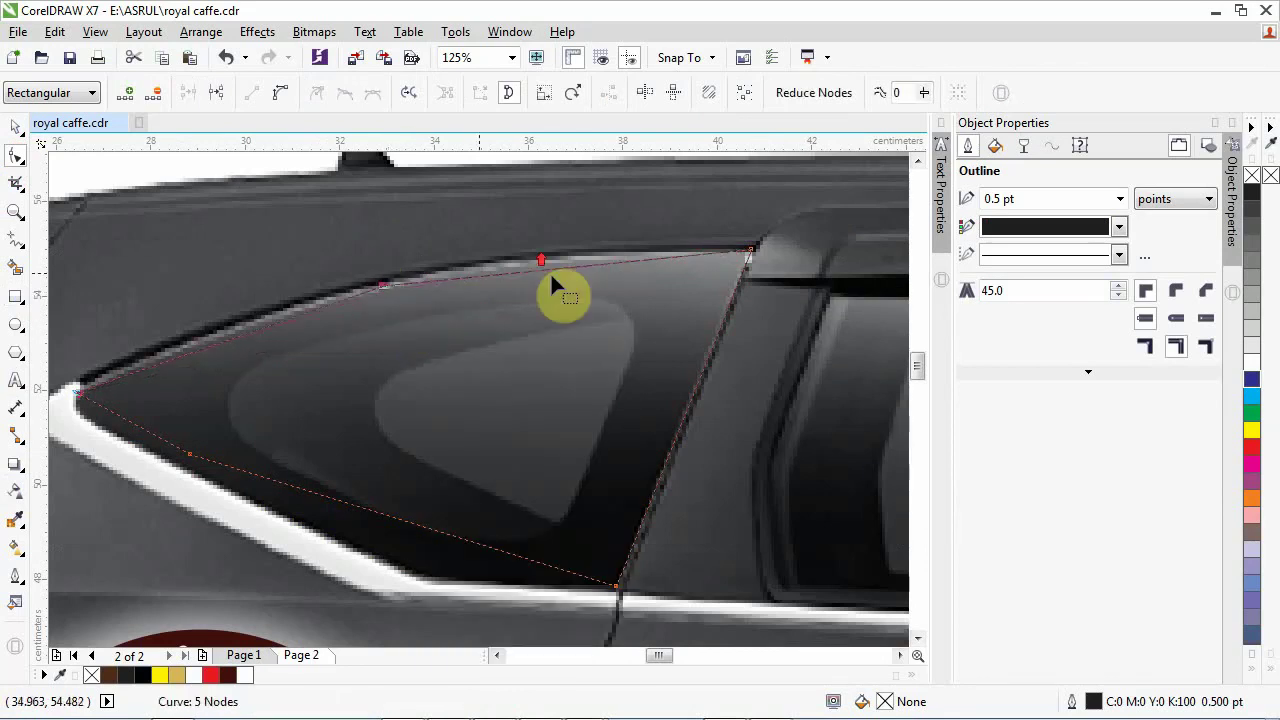
Step: Add another node on the right part of the upper edge, convert its segment to a curve, and fit it to the window outline
scroll(550, 277, "up", 2)
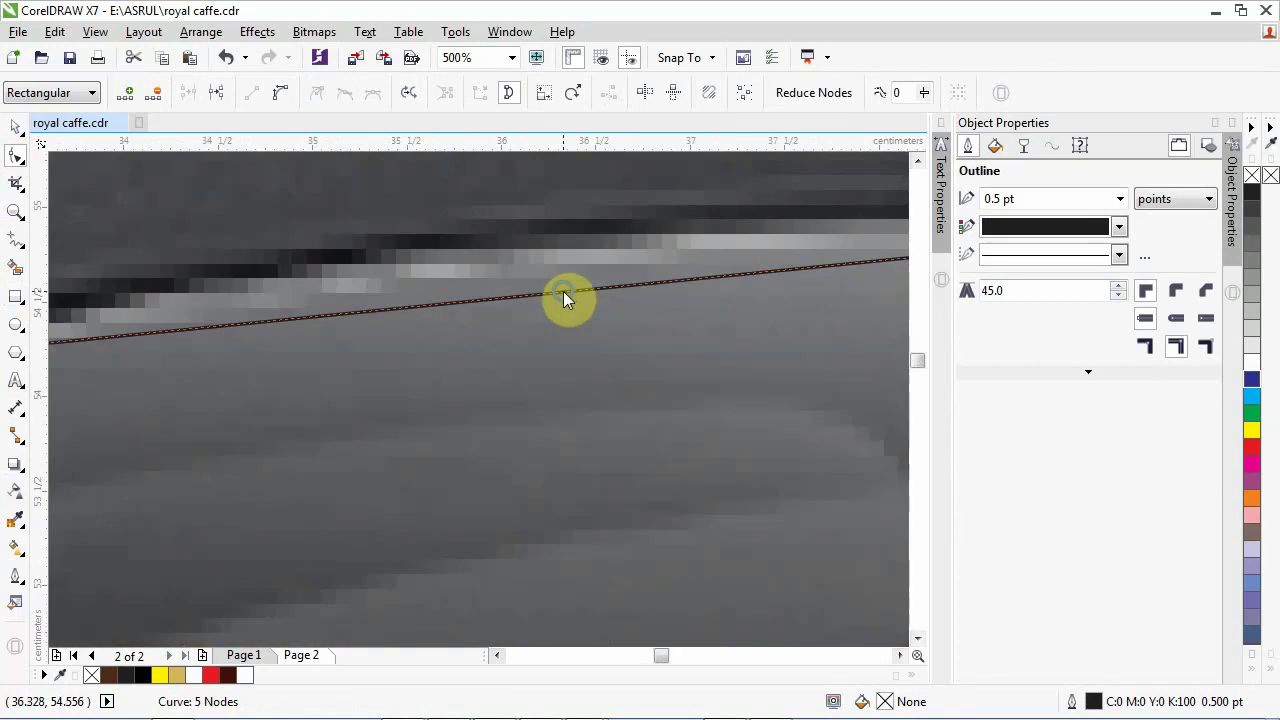
right_click(563, 291)
left_click(595, 298)
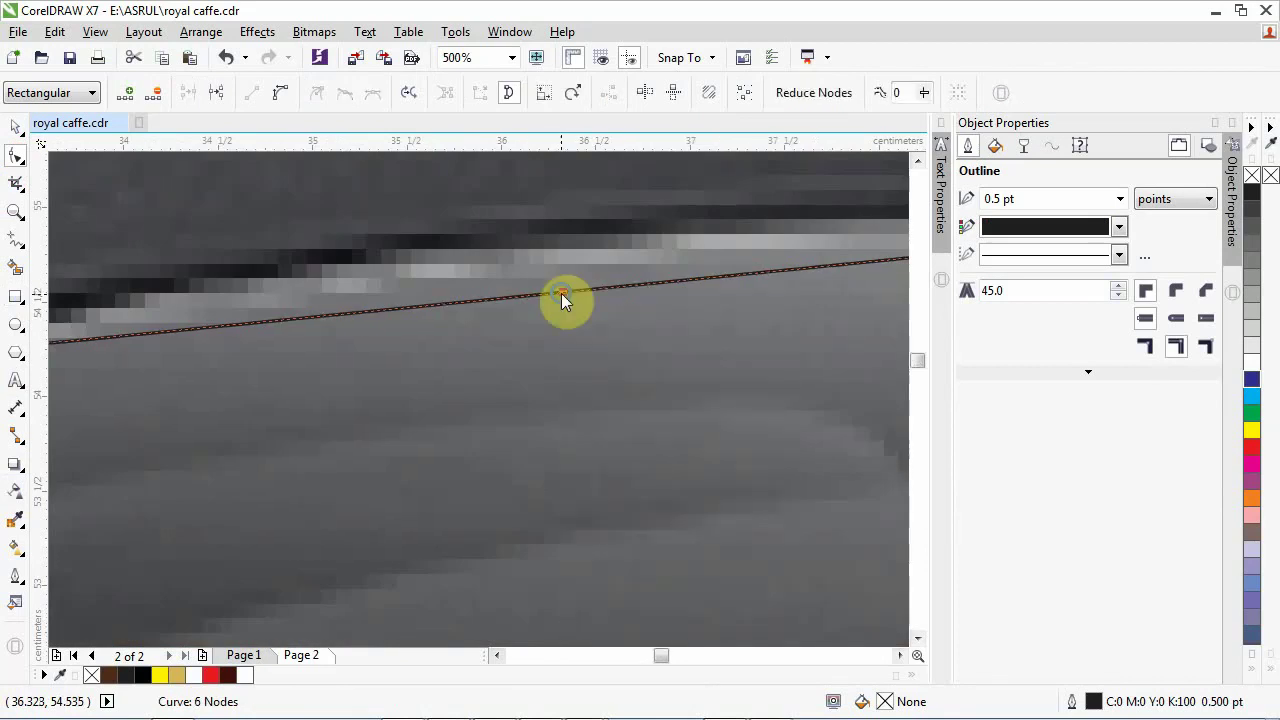
right_click(561, 293)
left_click(618, 373)
left_click_drag(569, 279, 597, 241)
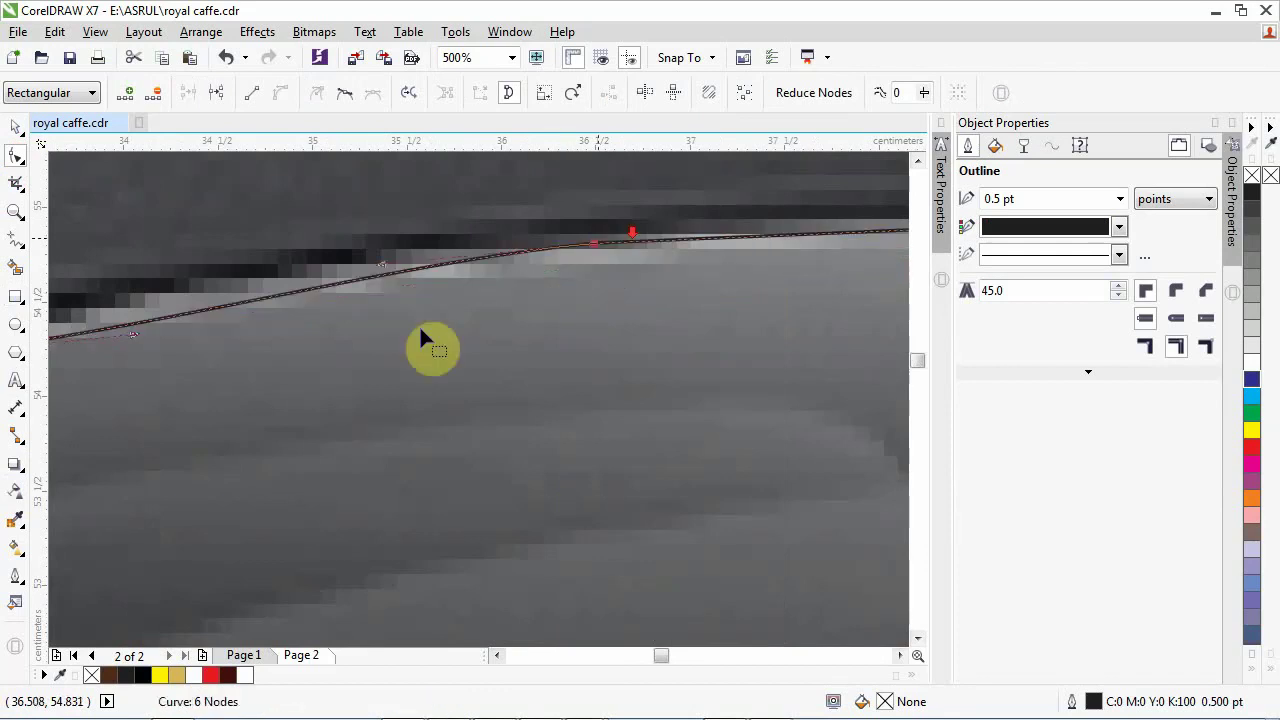
scroll(419, 325, "down", 2)
scroll(405, 271, "up", 1)
scroll(577, 265, "up", 1)
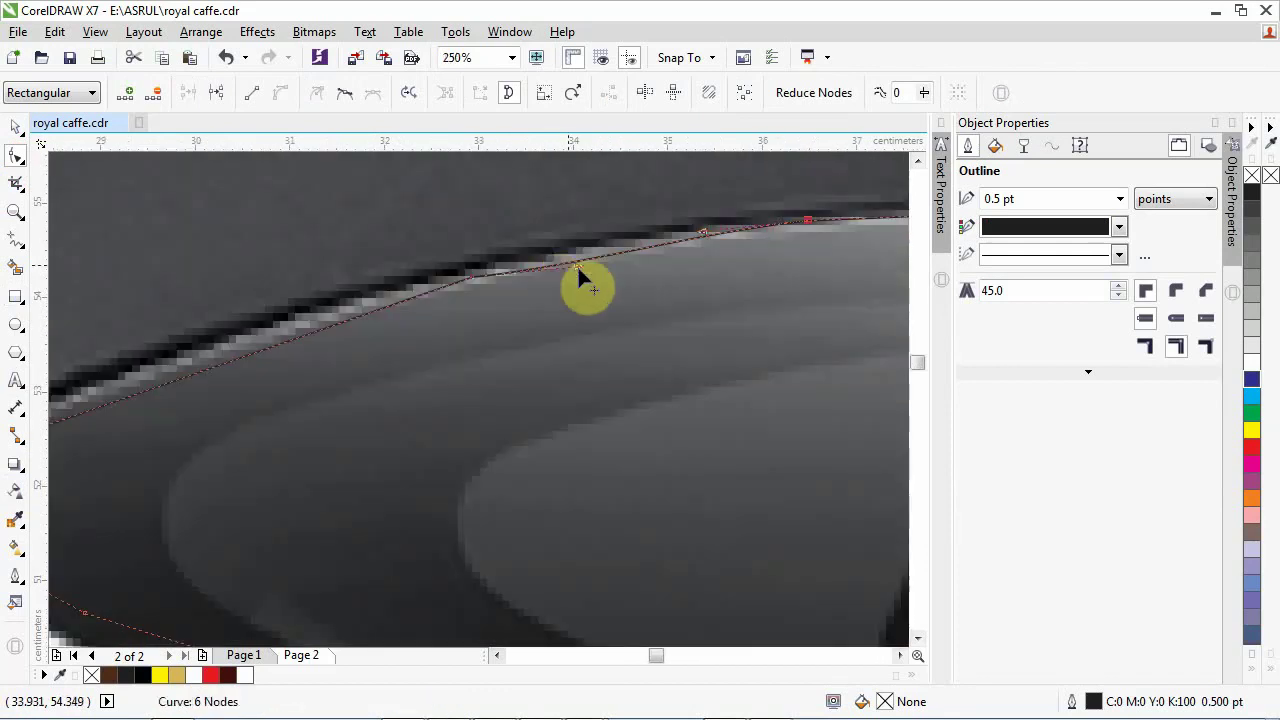
left_click(577, 265)
Step: Add a node on the rear part of the upper edge, convert its segment to a curve, and pull it onto the window outline
scroll(587, 254, "down", 2)
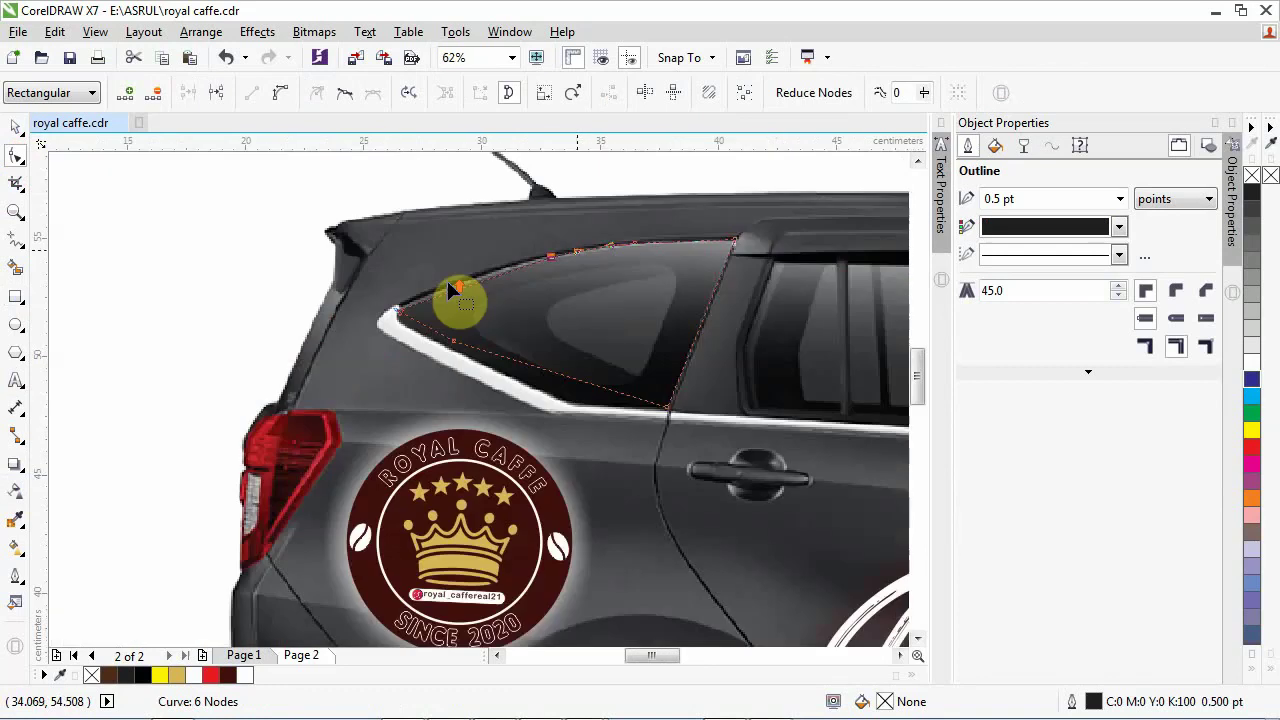
scroll(447, 281, "up", 2)
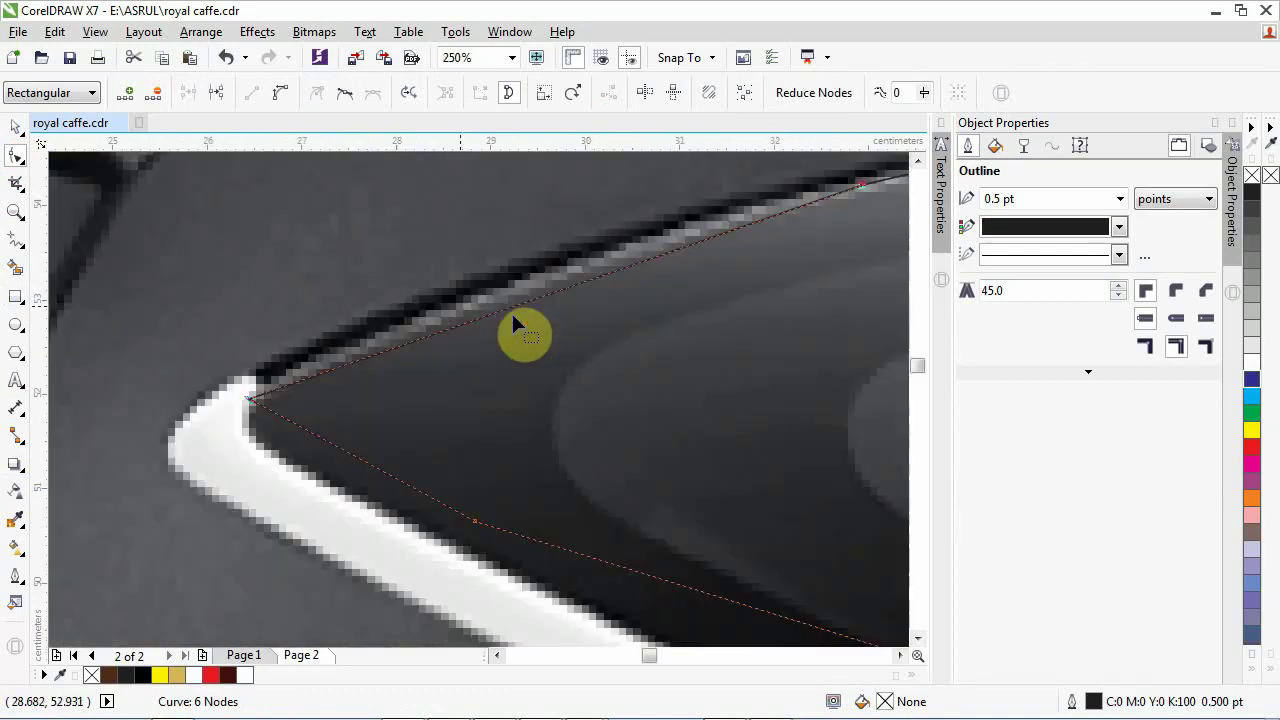
right_click(567, 285)
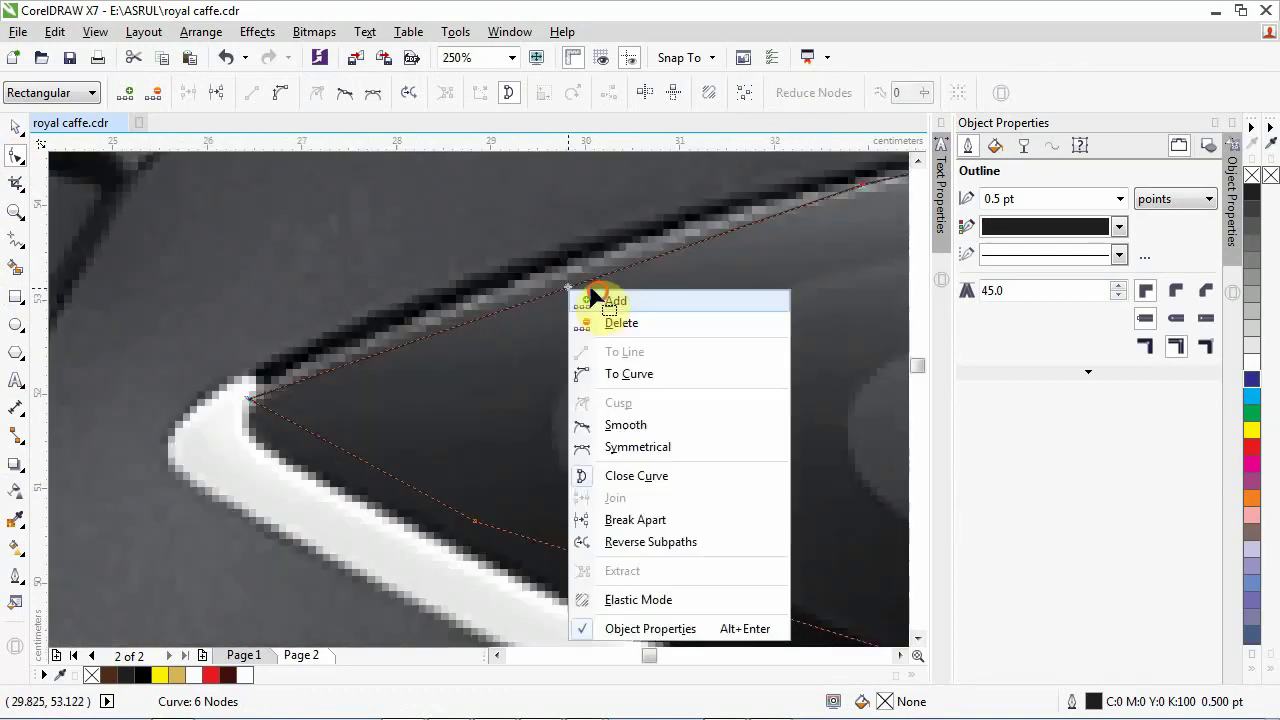
left_click(572, 291)
right_click(566, 282)
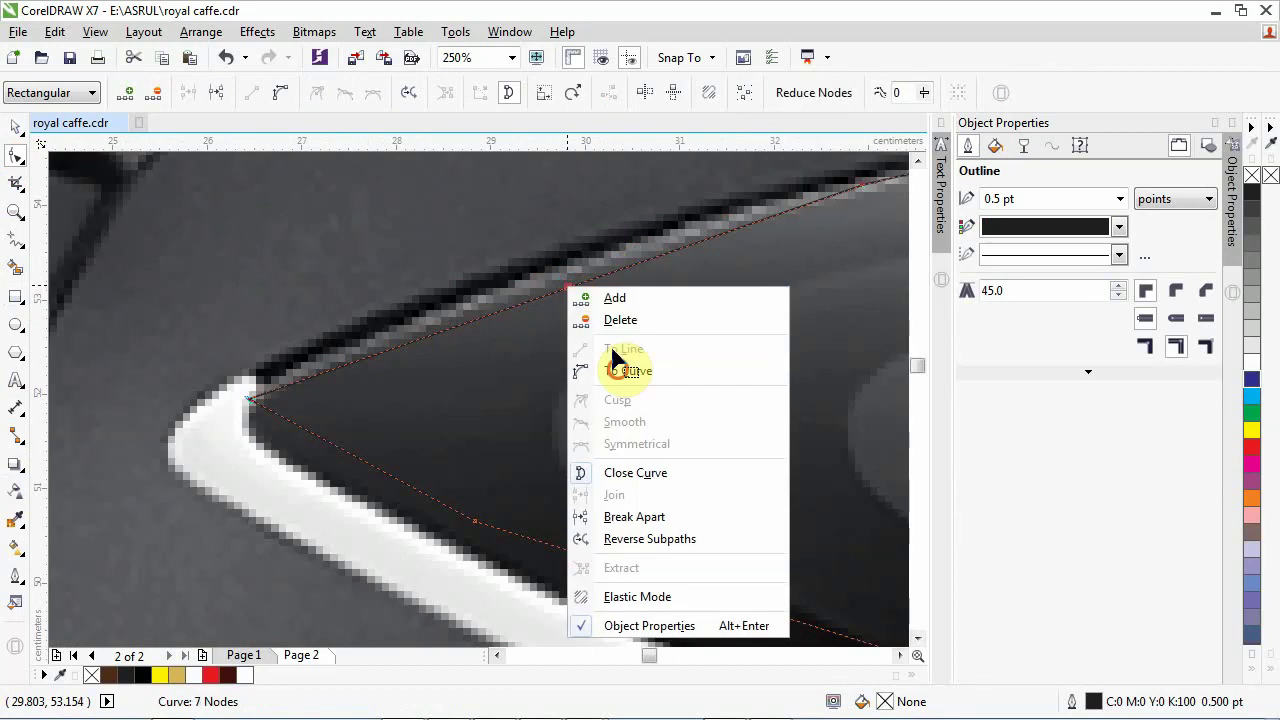
left_click(622, 366)
left_click_drag(563, 286, 490, 320)
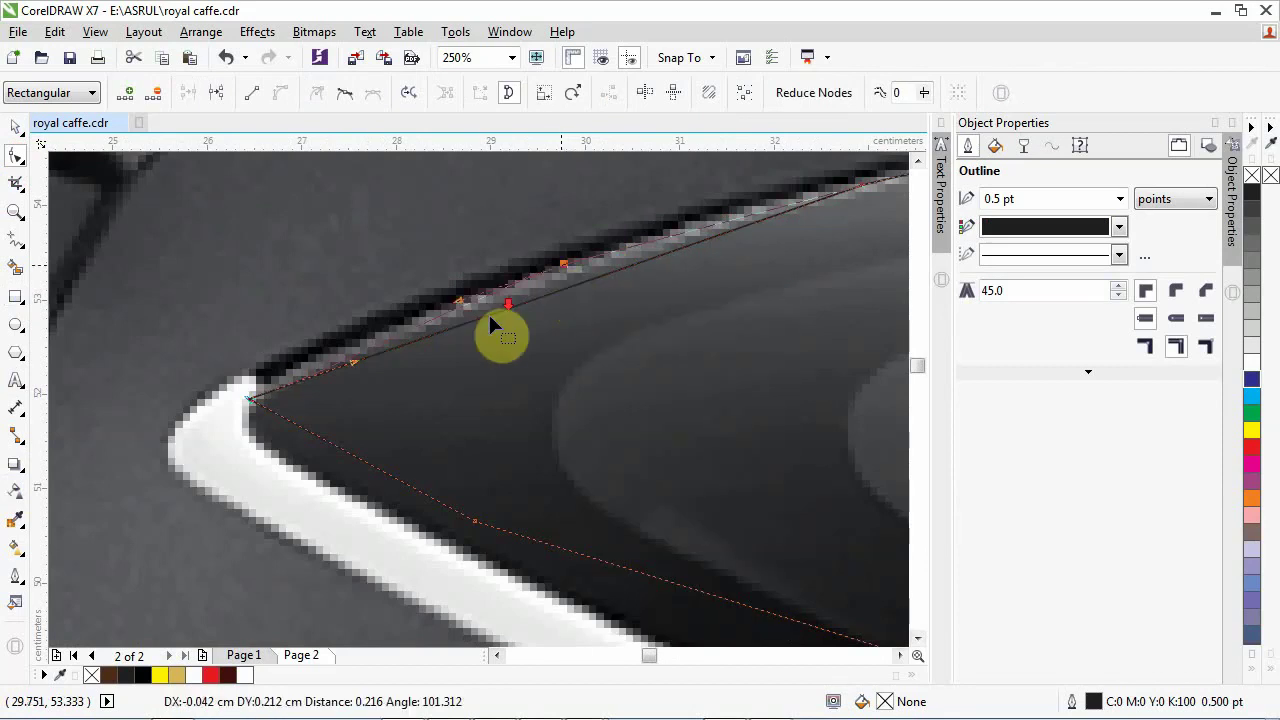
scroll(489, 315, "down", 2)
scroll(573, 279, "up", 2)
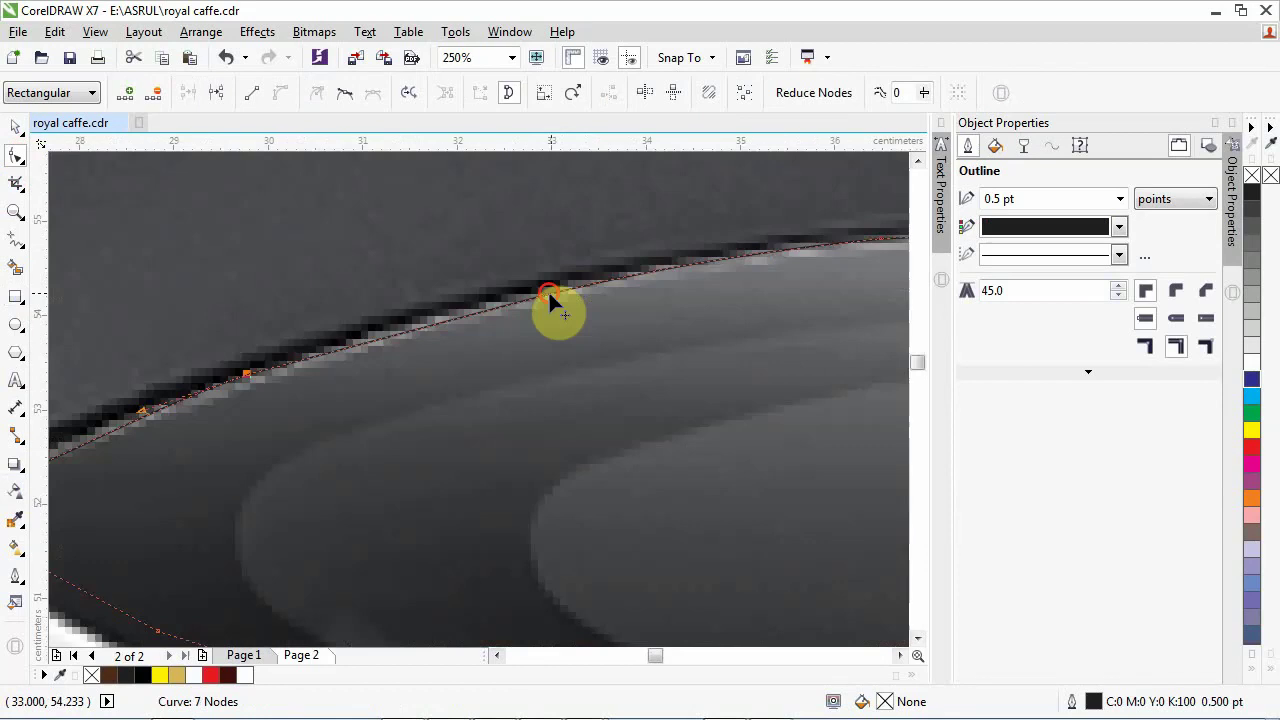
left_click(548, 290)
Step: Convert the lower edge's long segment to a curve and bend it along the inner edge of the white trim
scroll(540, 290, "down", 3)
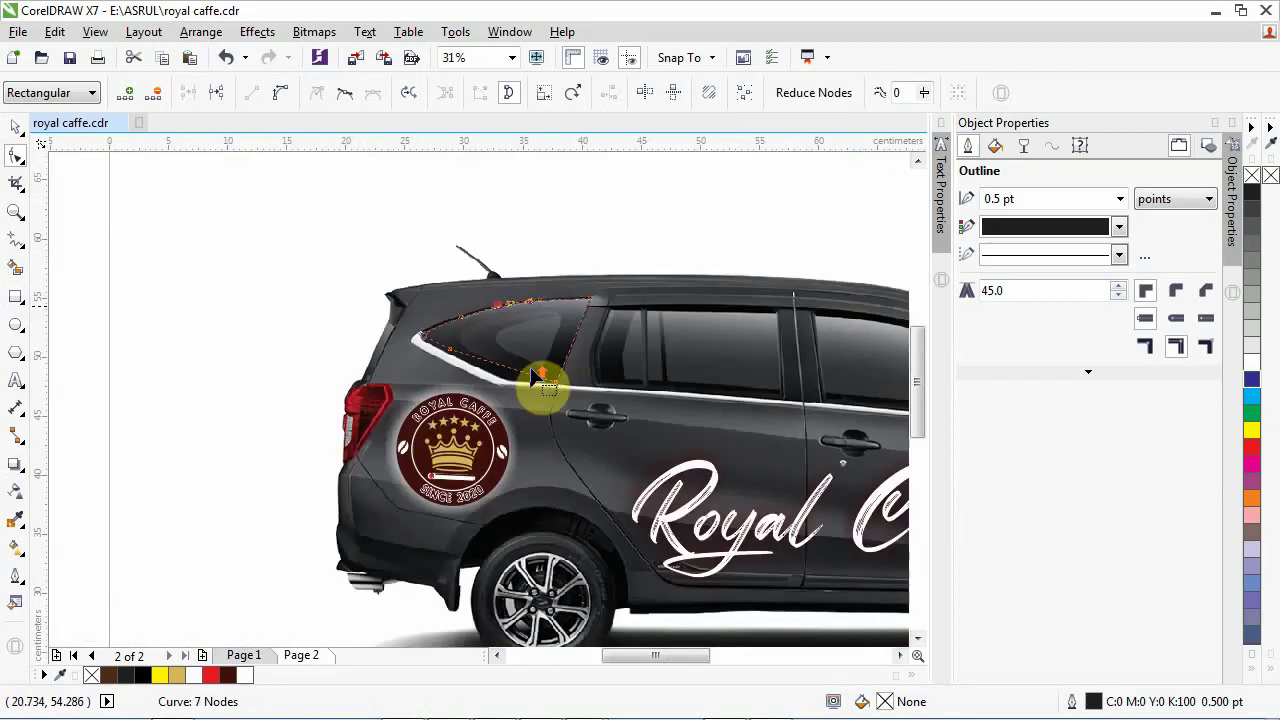
scroll(466, 380, "up", 2)
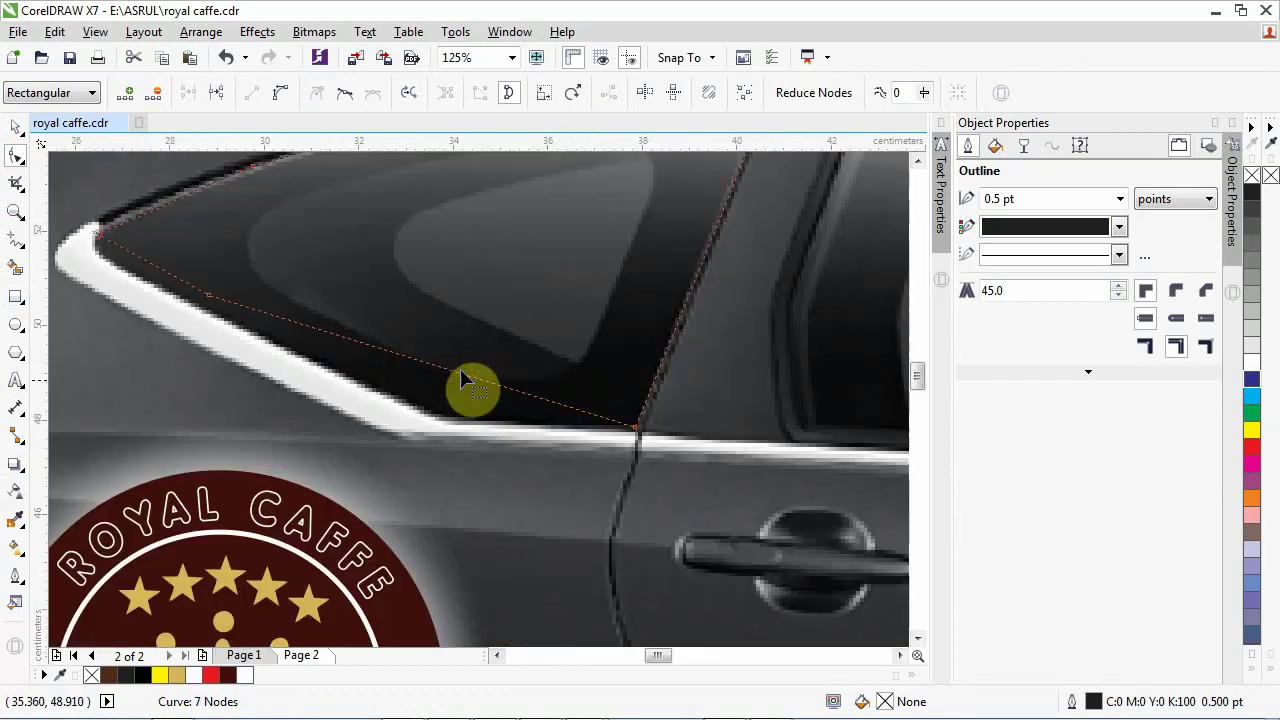
right_click(212, 297)
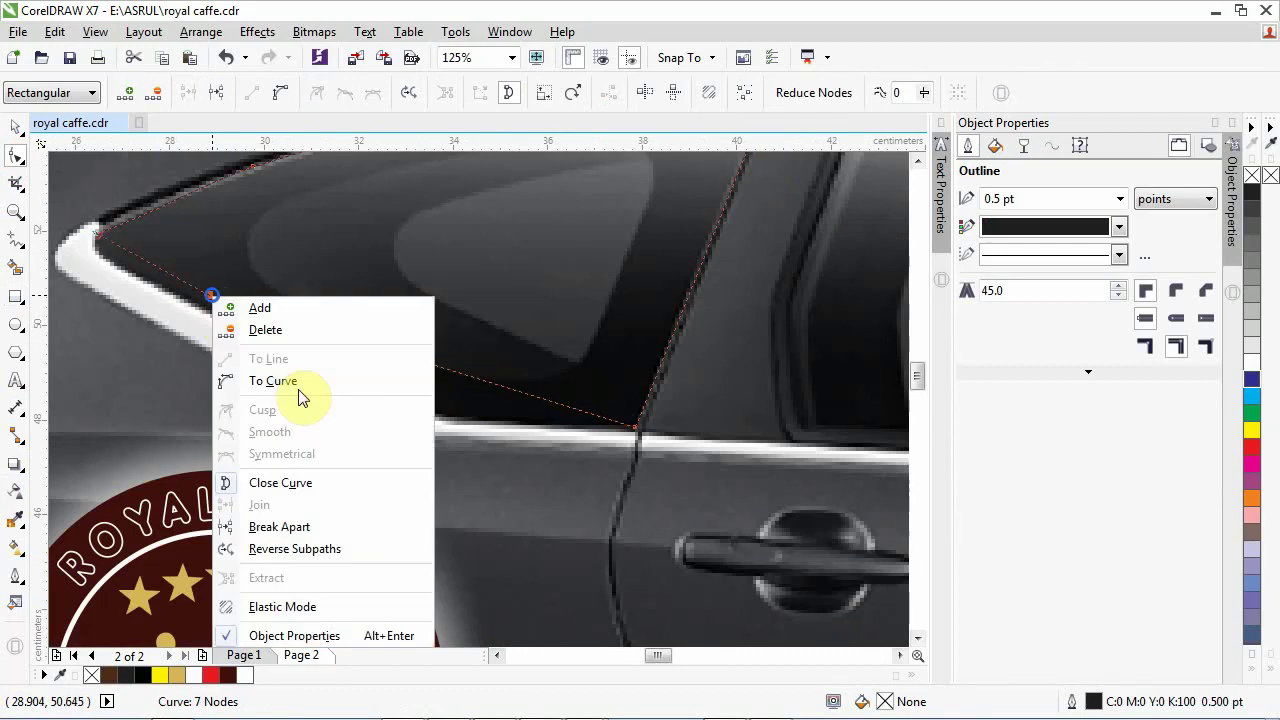
left_click(292, 388)
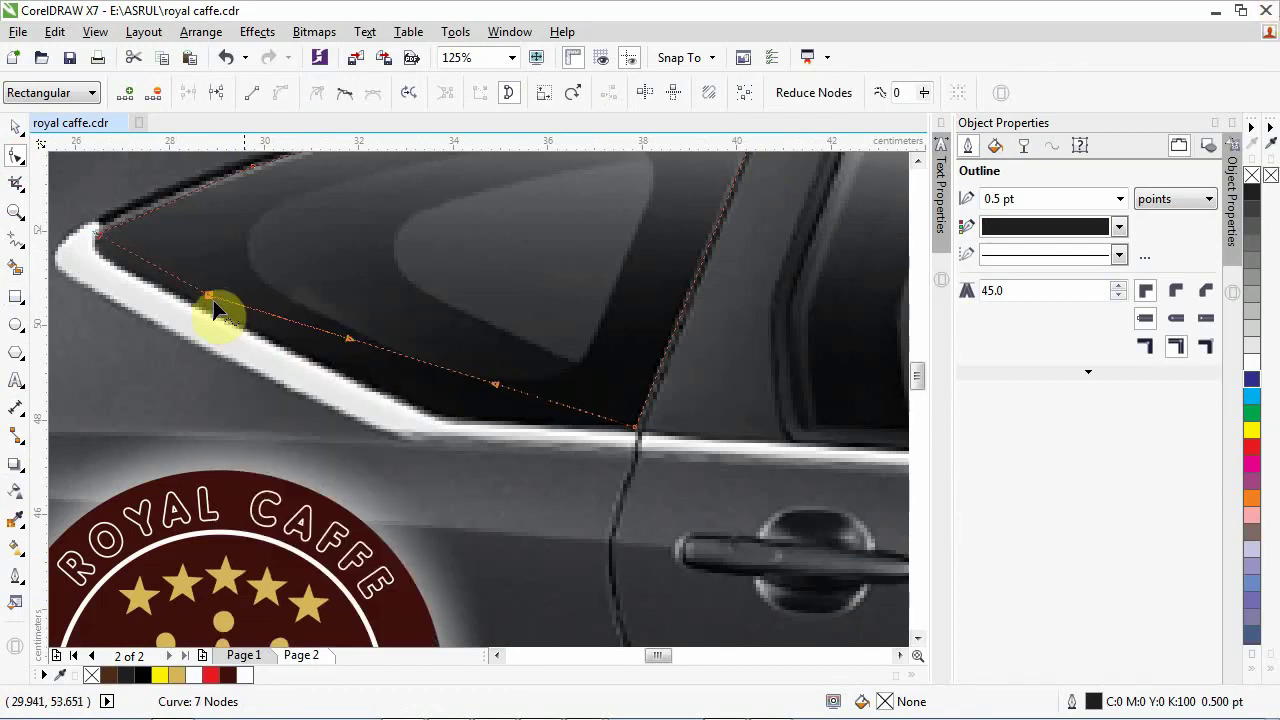
left_click_drag(209, 297, 400, 420)
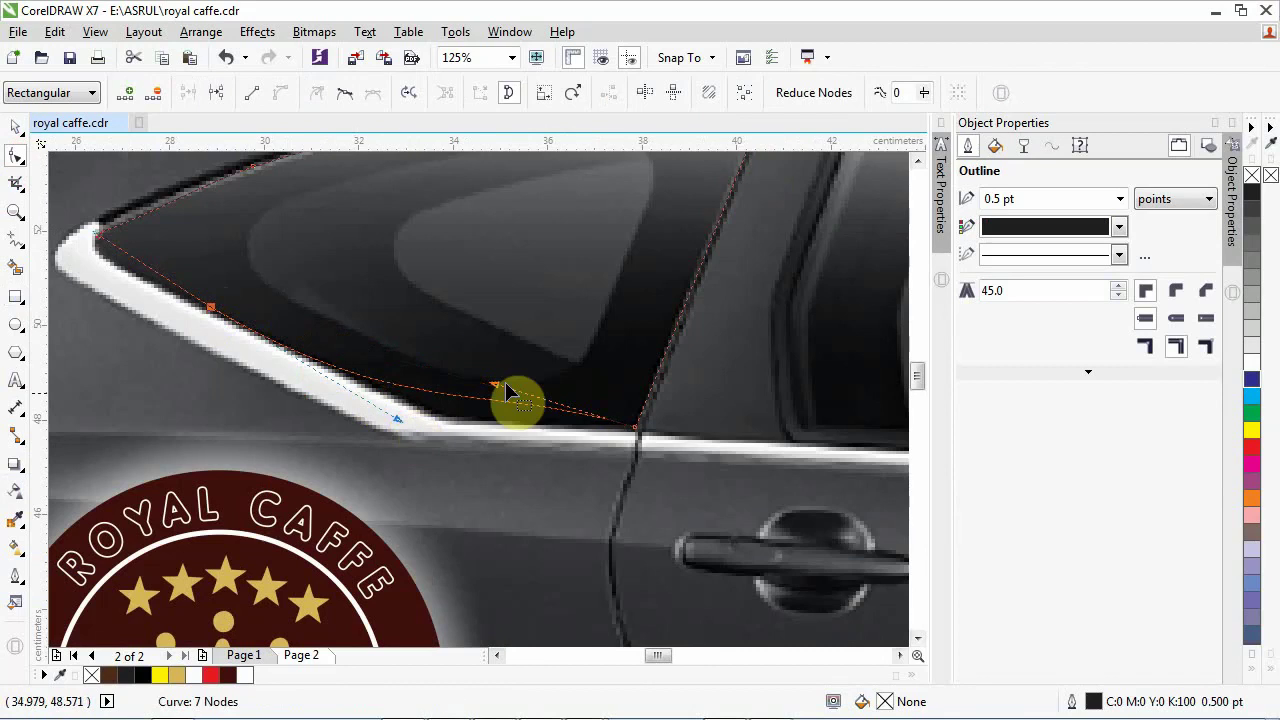
left_click_drag(497, 382, 471, 421)
Step: Add a node just below the rear tip, convert its segment to a curve, and move it toward the inner edge of the white trim
left_click(138, 258)
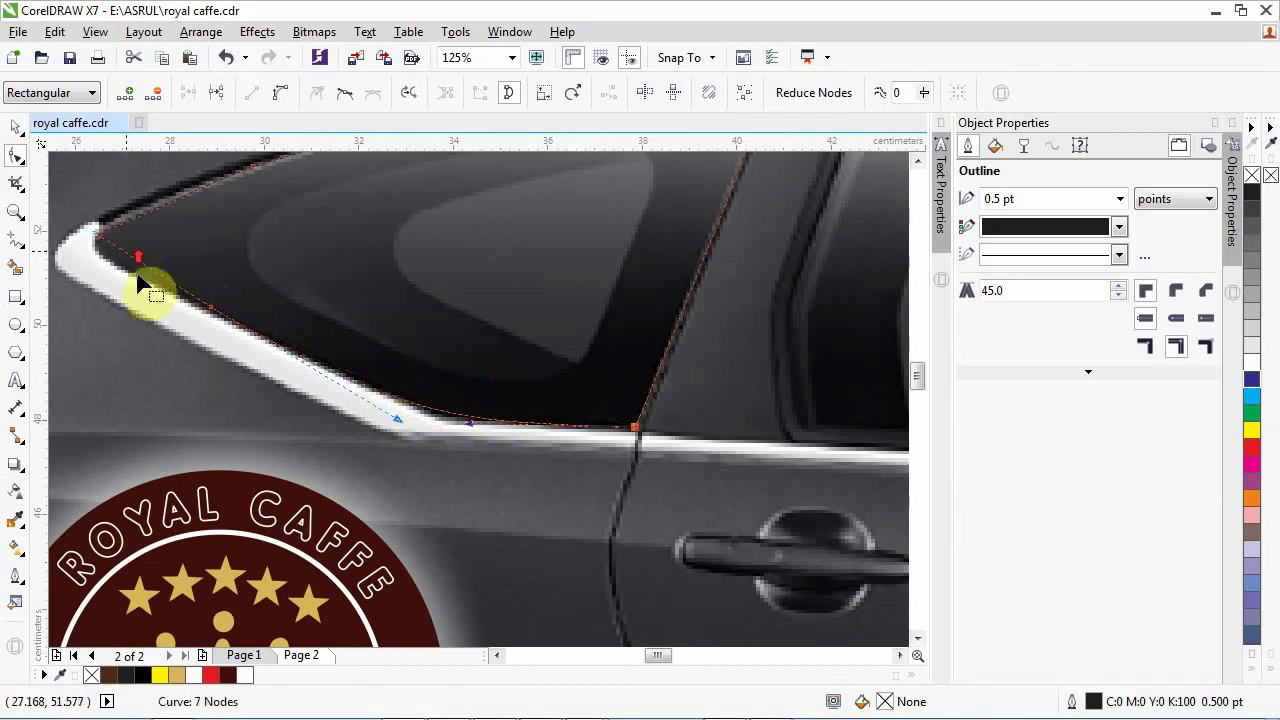
scroll(140, 283, "up", 2)
right_click(153, 267)
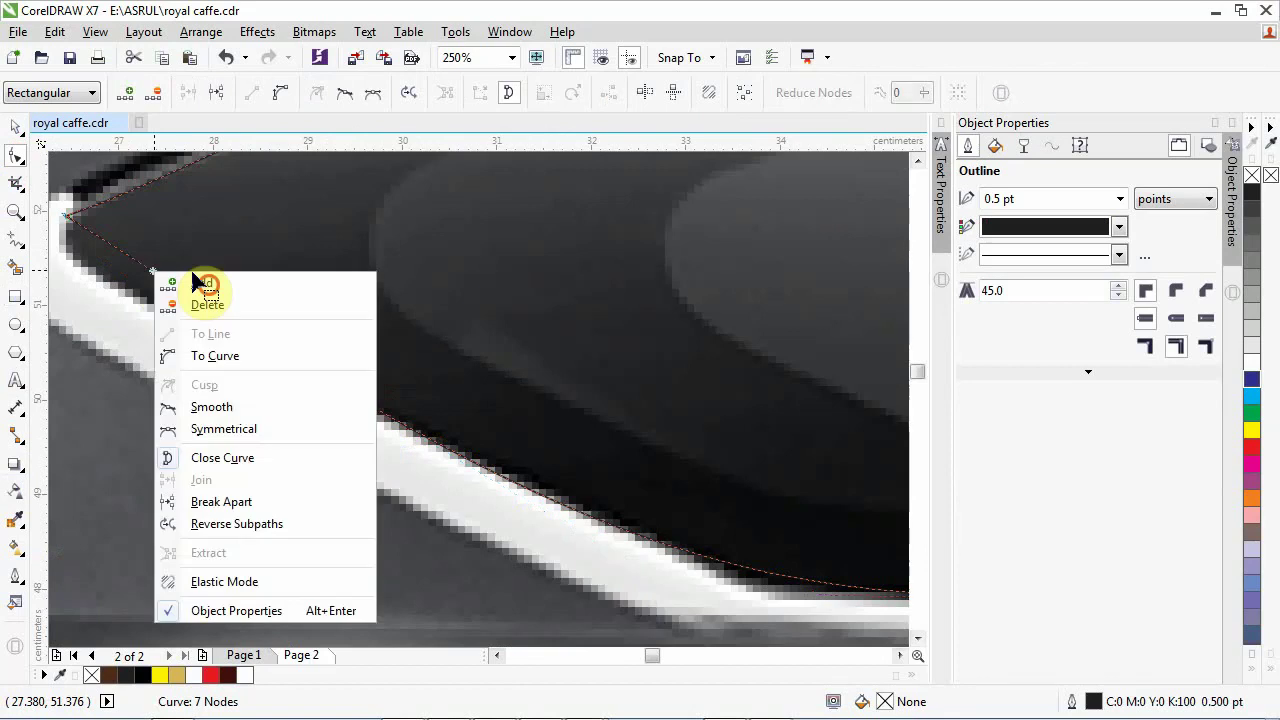
left_click(172, 285)
left_click_drag(149, 267, 126, 280)
right_click(126, 280)
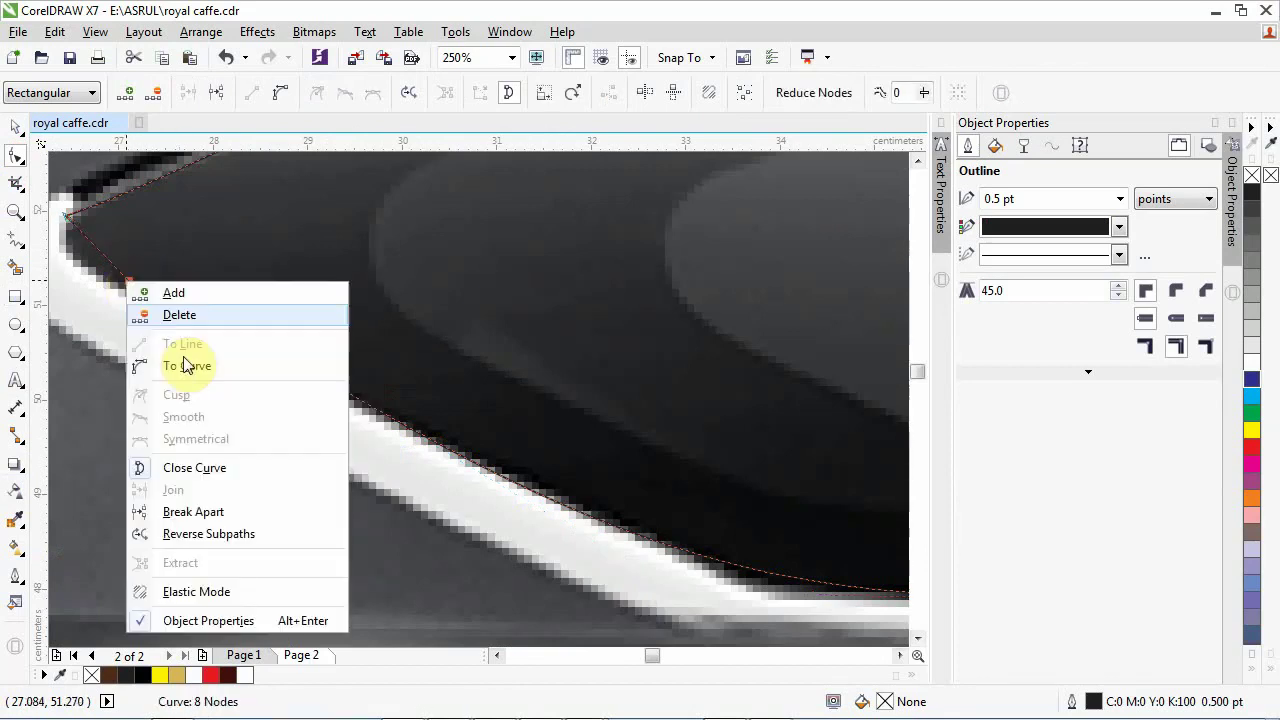
left_click(182, 357)
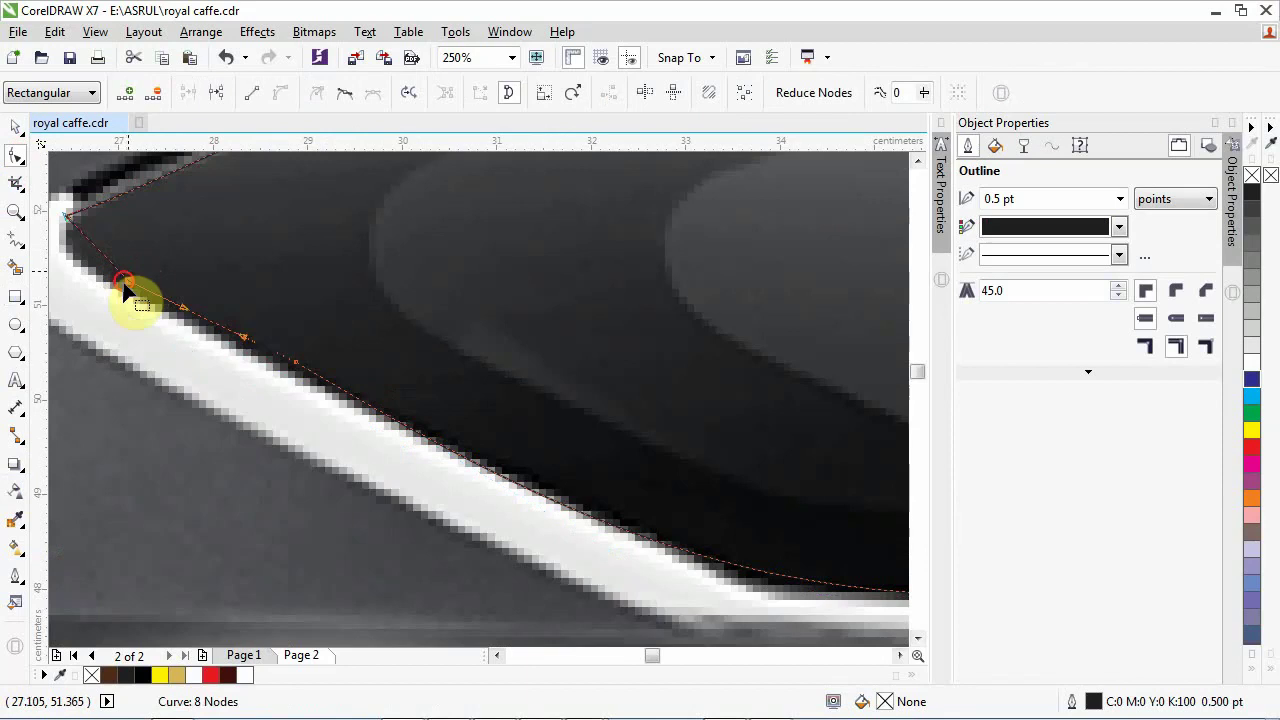
mouse_move(107, 268)
left_mouse_down()
mouse_move(128, 285)
mouse_move(100, 270)
left_mouse_up()
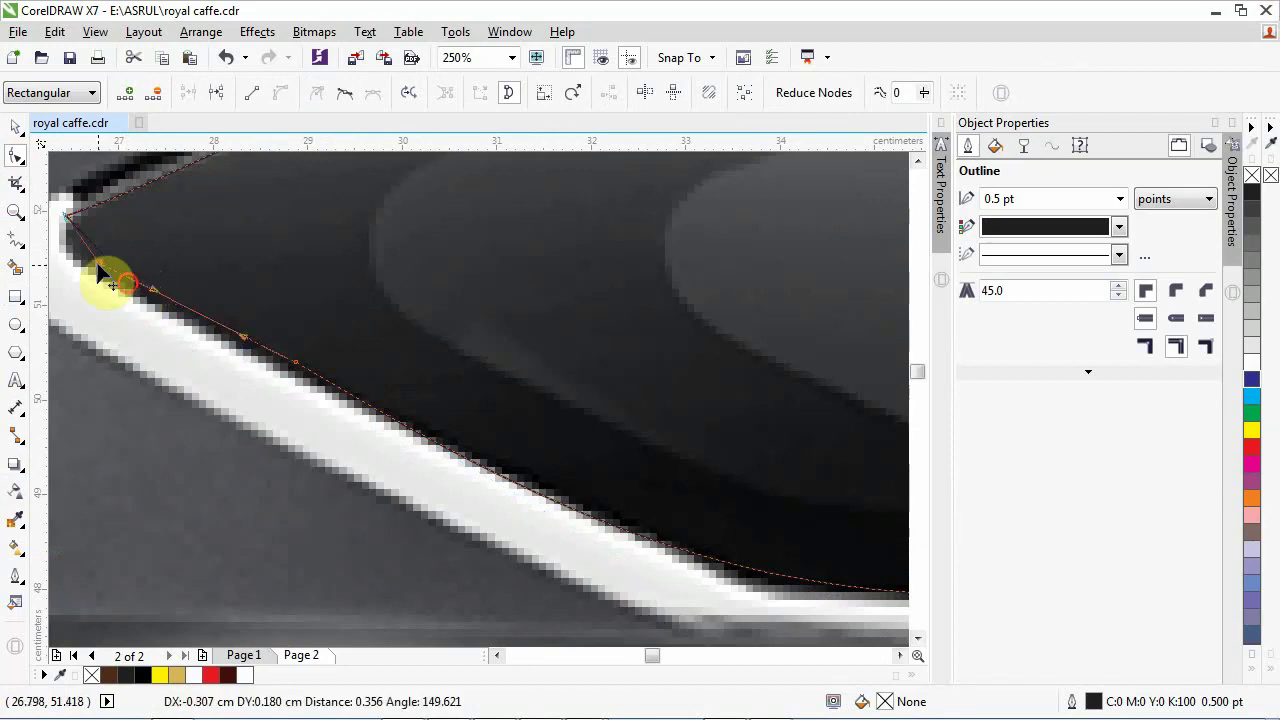
Step: Fill the quarter window shape with the dark maroon R64 G17 B13
scroll(190, 316, "down", 2)
scroll(224, 242, "down", 3)
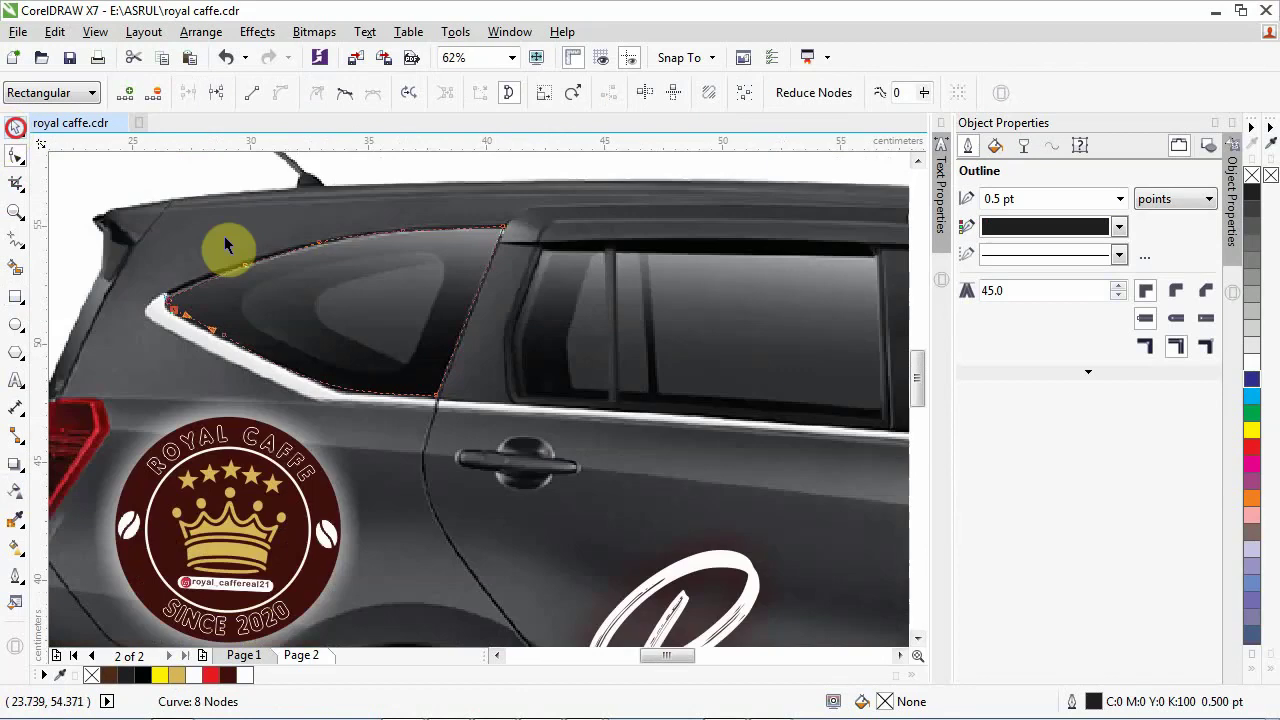
scroll(224, 236, "down", 2)
key("space")
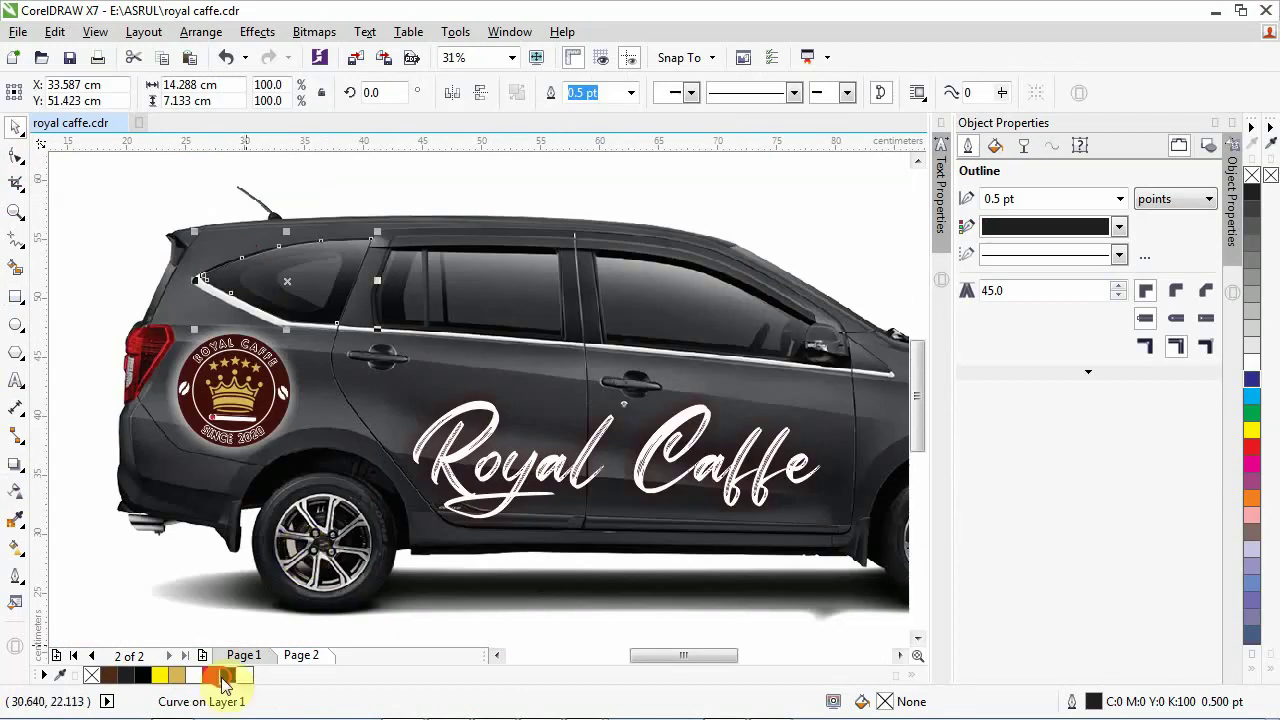
left_click(224, 676)
left_click(443, 623)
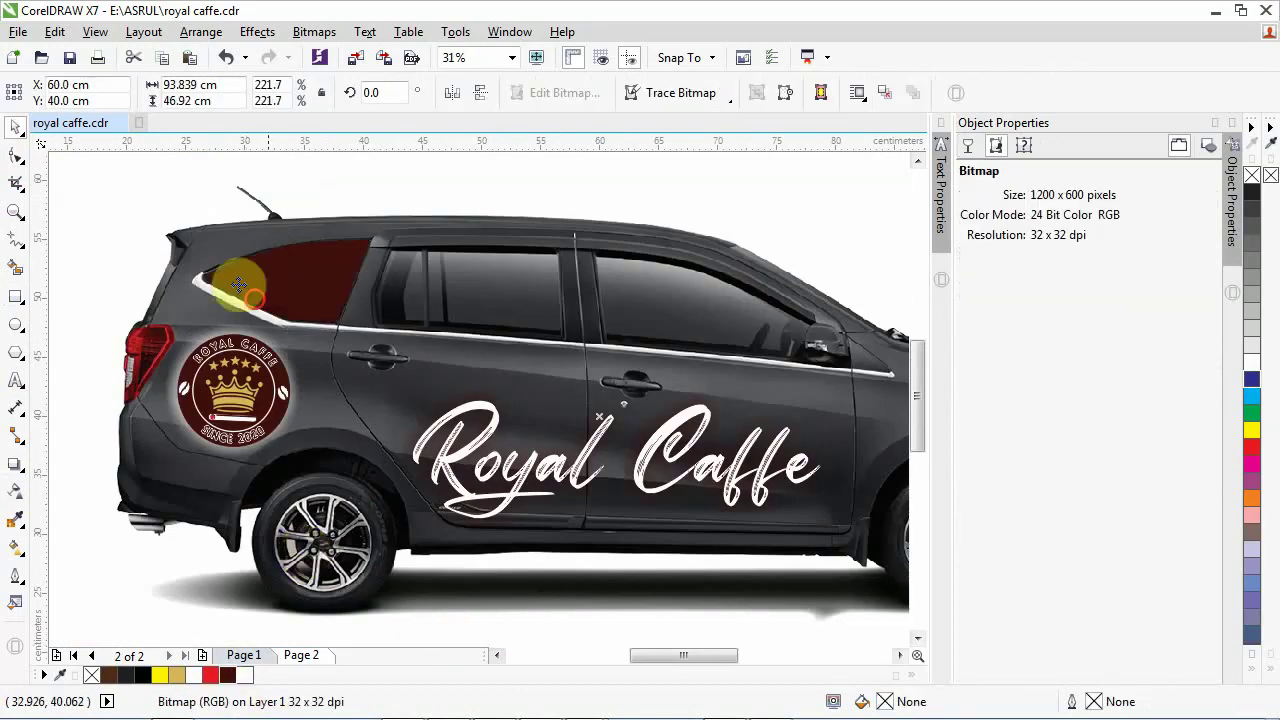
Step: Move the shape's tip node outward to the window's rear corner and refit the lower edge nodes to the white trim
left_click(238, 284)
scroll(238, 284, "up", 2)
scroll(263, 310, "down", 2)
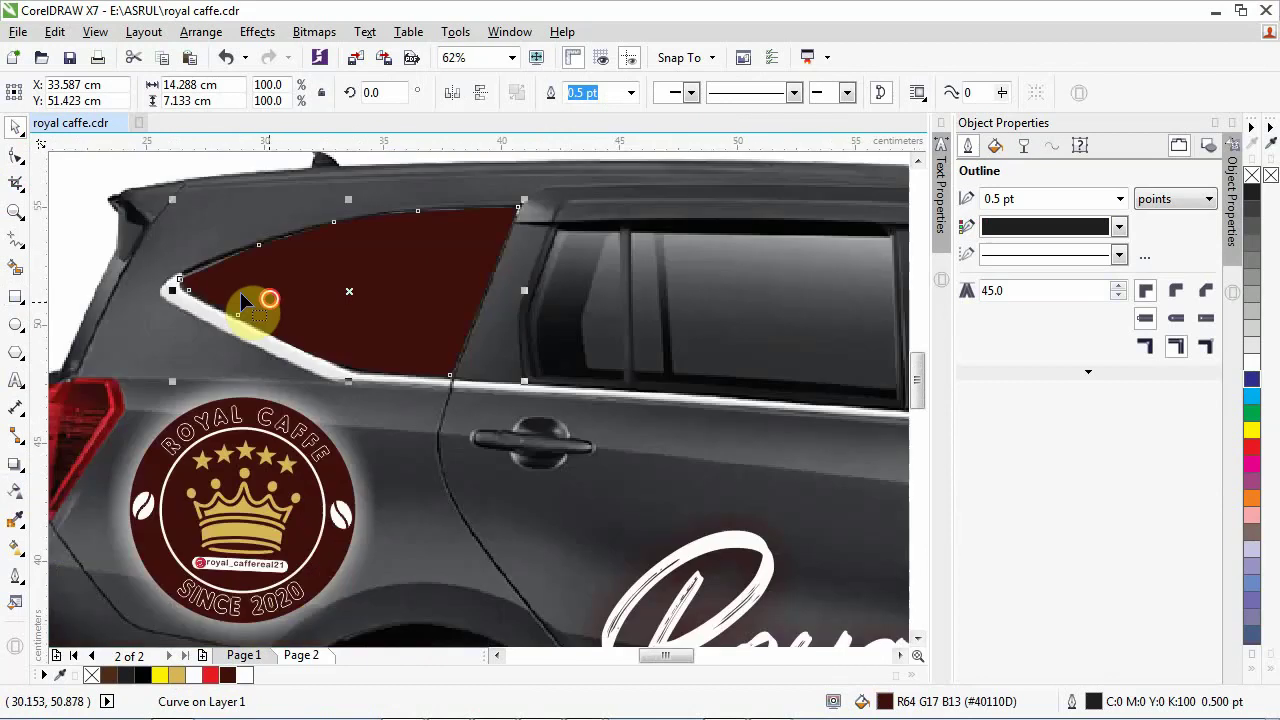
key("F10")
scroll(240, 292, "up", 2)
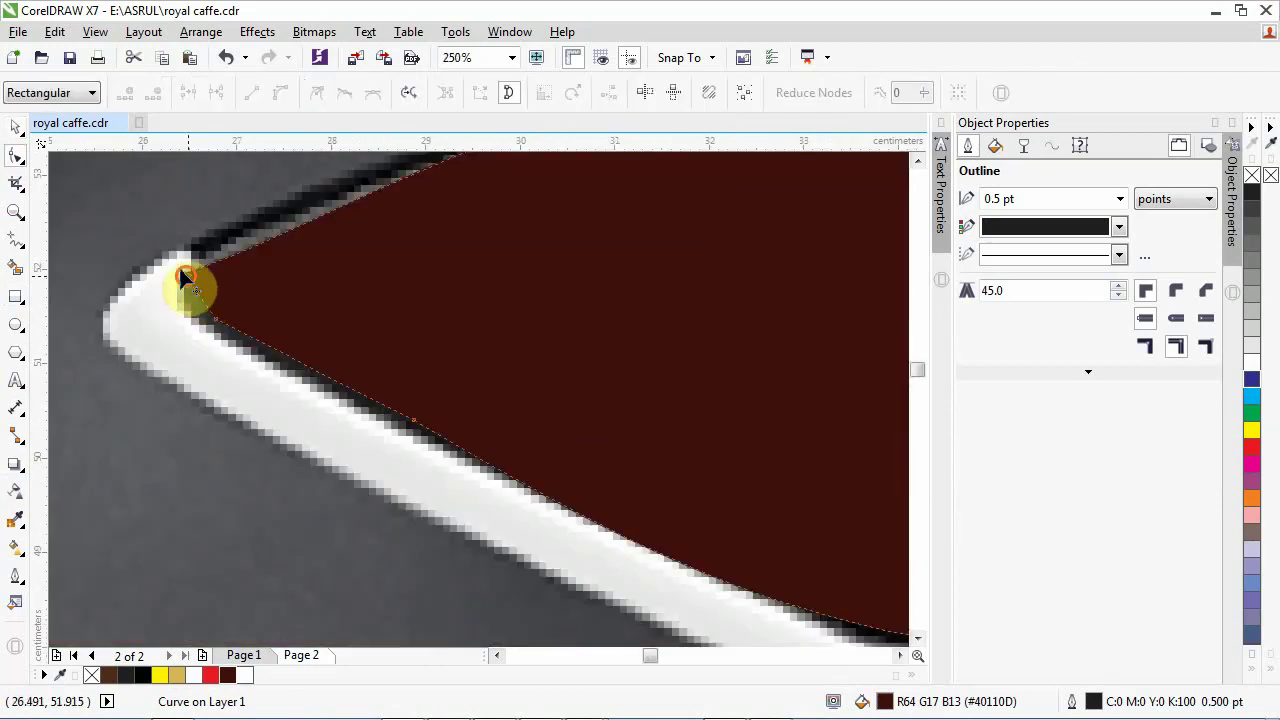
left_click_drag(186, 280, 172, 261)
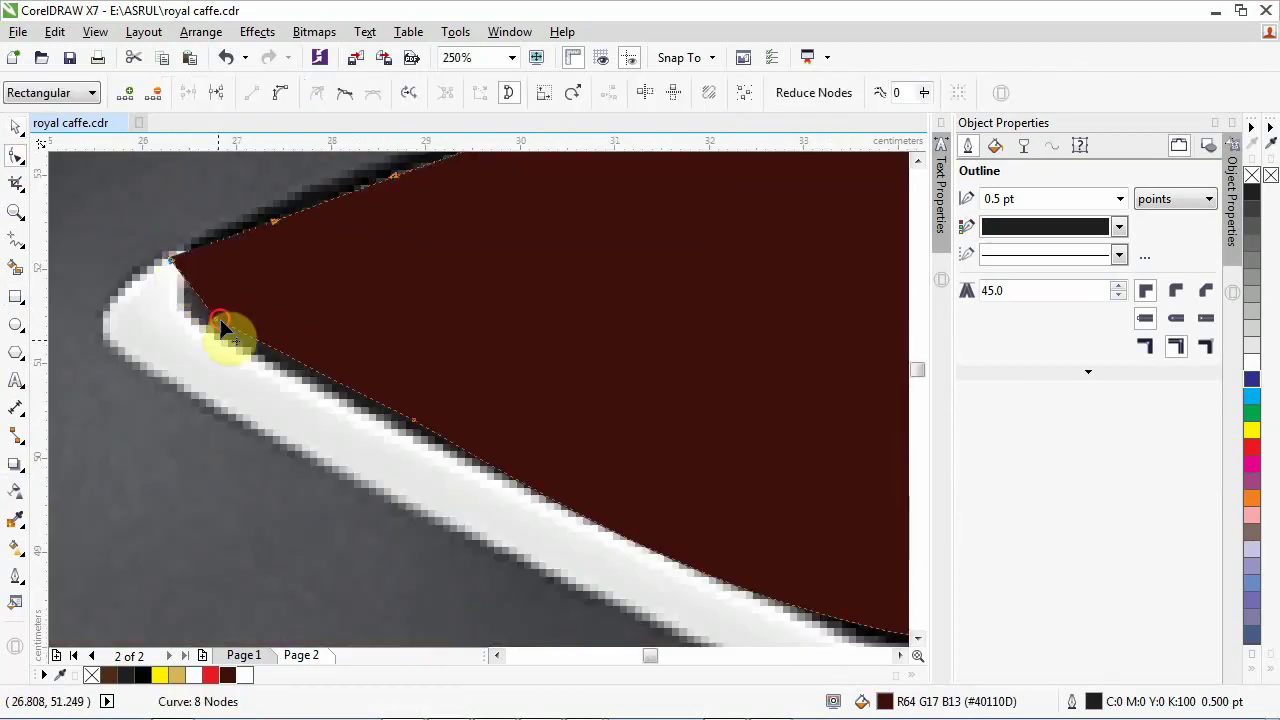
left_click_drag(221, 324, 214, 328)
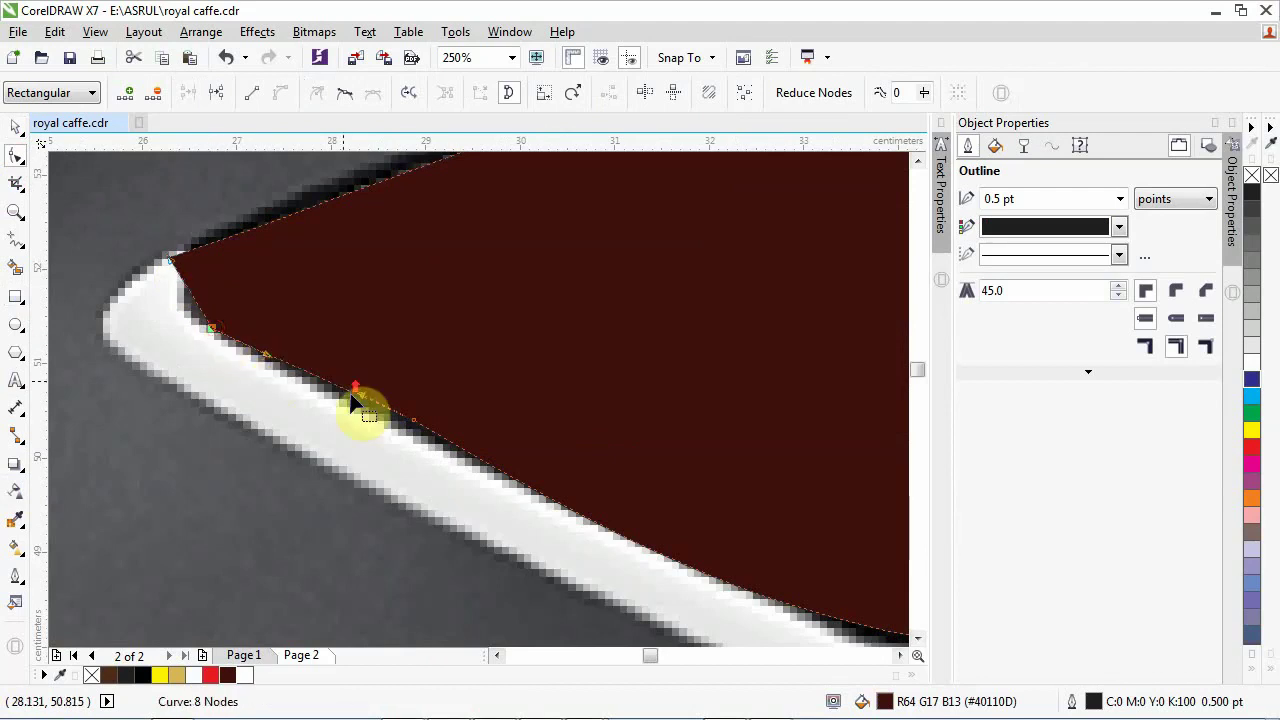
scroll(355, 400, "up", 1)
left_click_drag(479, 449, 476, 466)
scroll(286, 418, "down", 4)
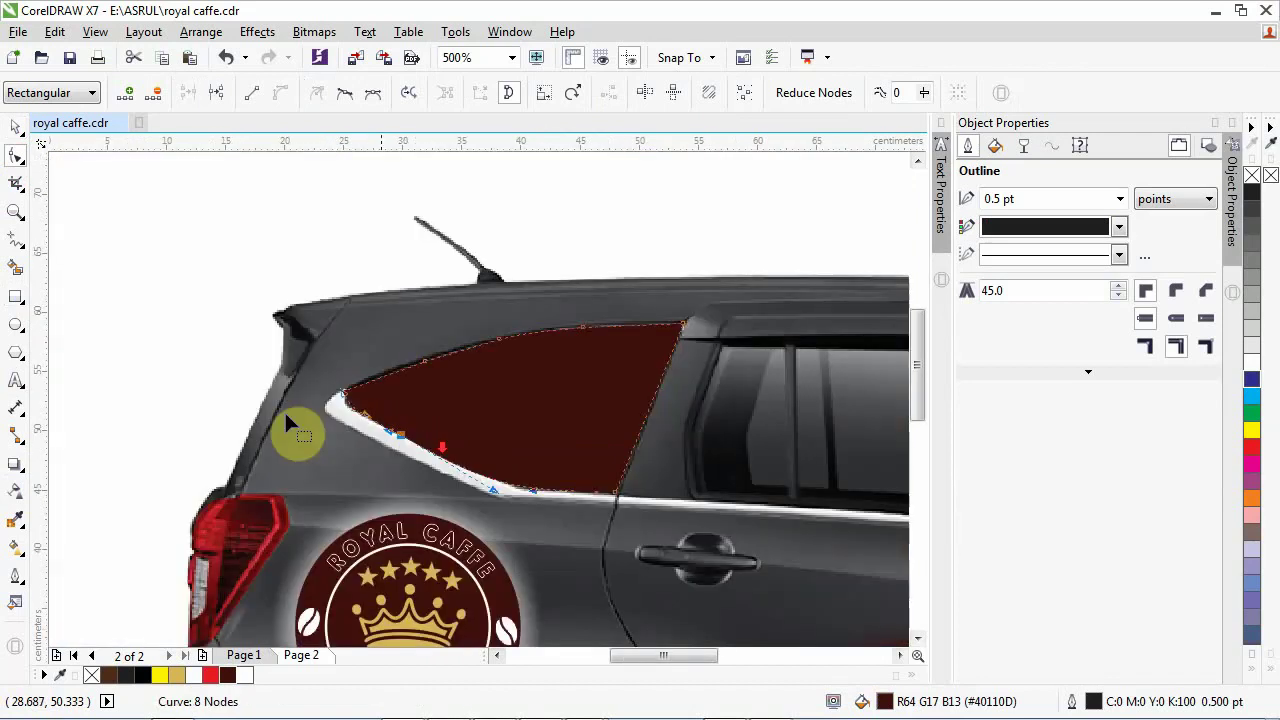
Step: Place a copy of the round logo, scaled to about 3.35 cm wide, on the quarter window shape
scroll(286, 416, "down", 5)
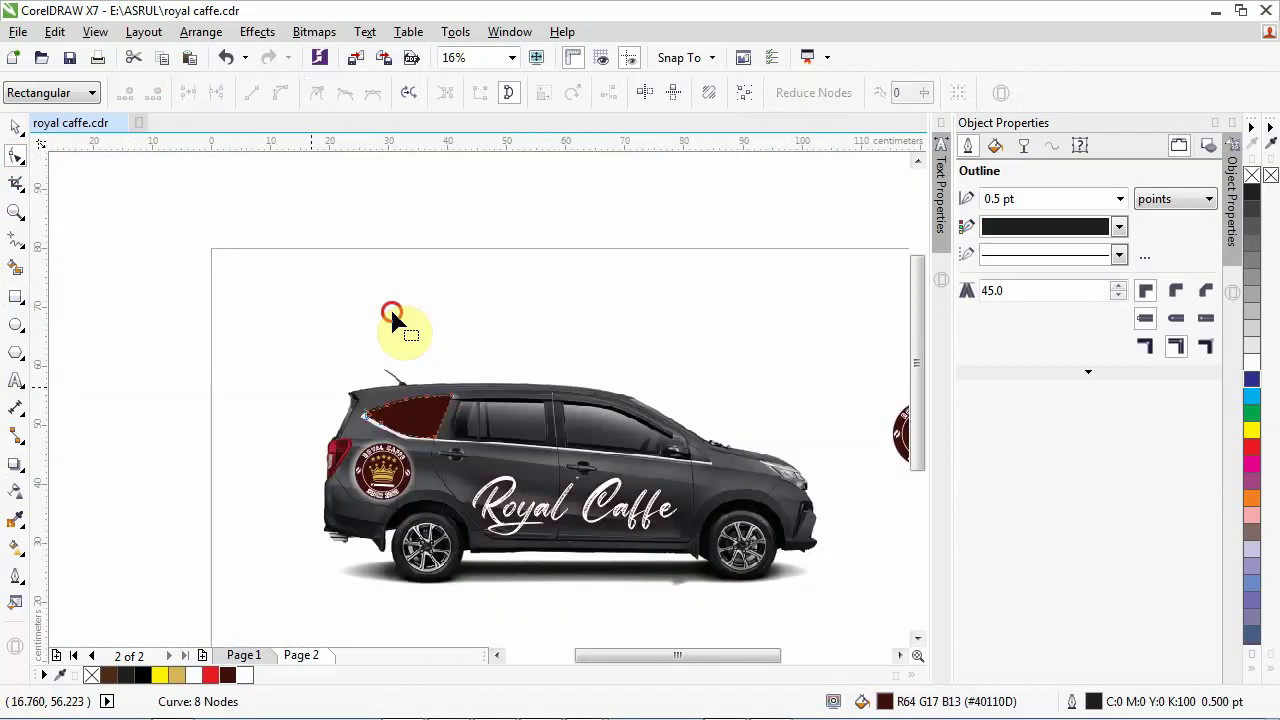
scroll(207, 348, "up", 1)
left_click(15, 127)
left_click(84, 155)
left_click_drag(364, 558, 438, 493)
left_click(457, 505)
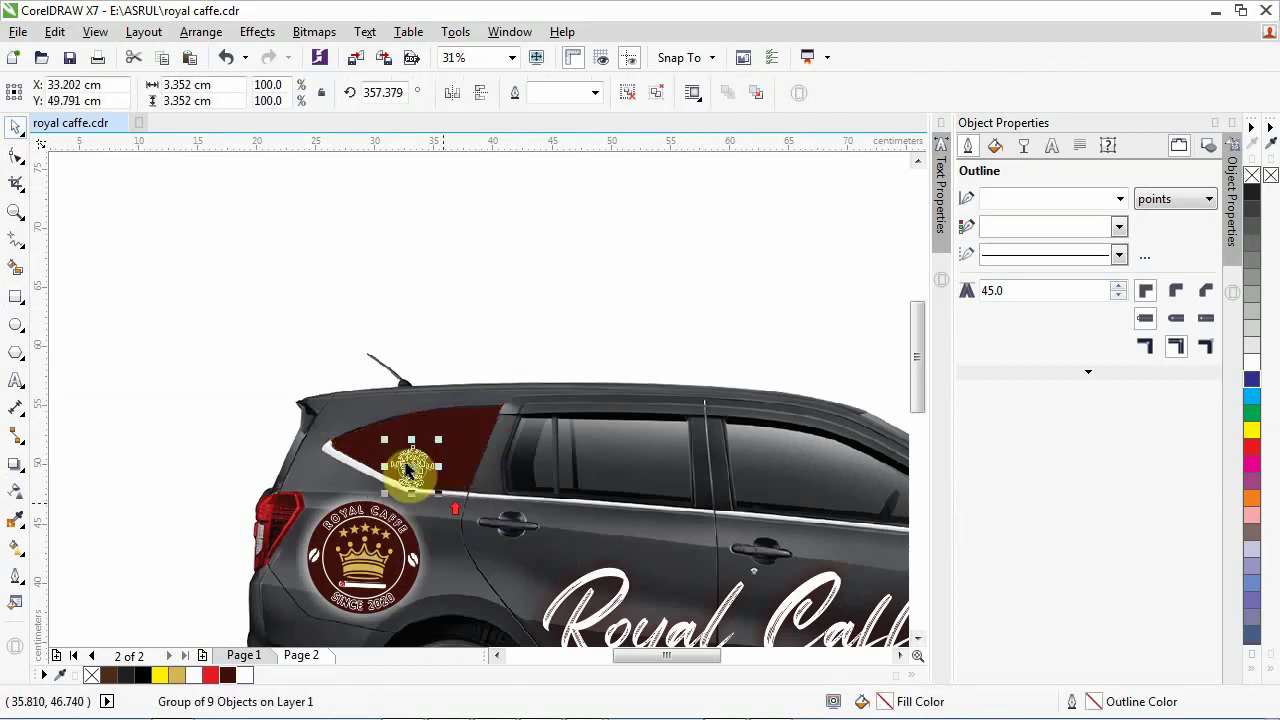
scroll(408, 468, "up", 2)
Step: Fill the quarter window shape with white
left_click(454, 398)
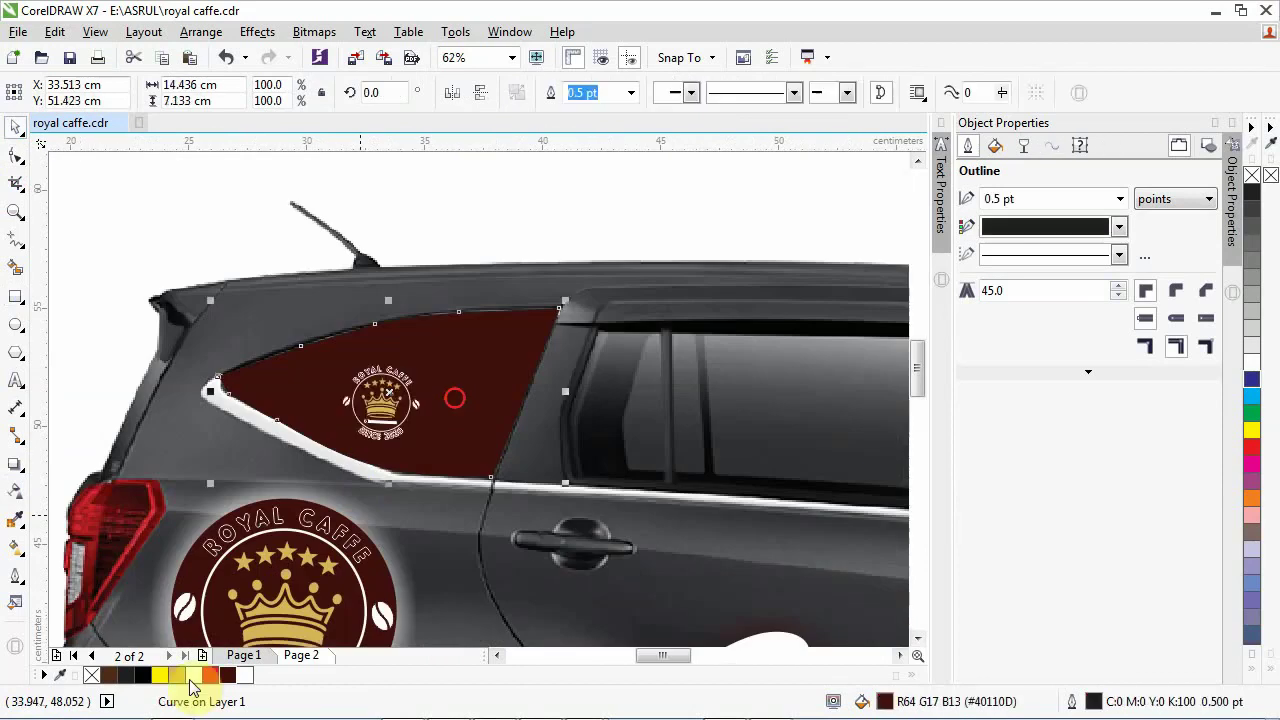
left_click(192, 675)
left_click(377, 194)
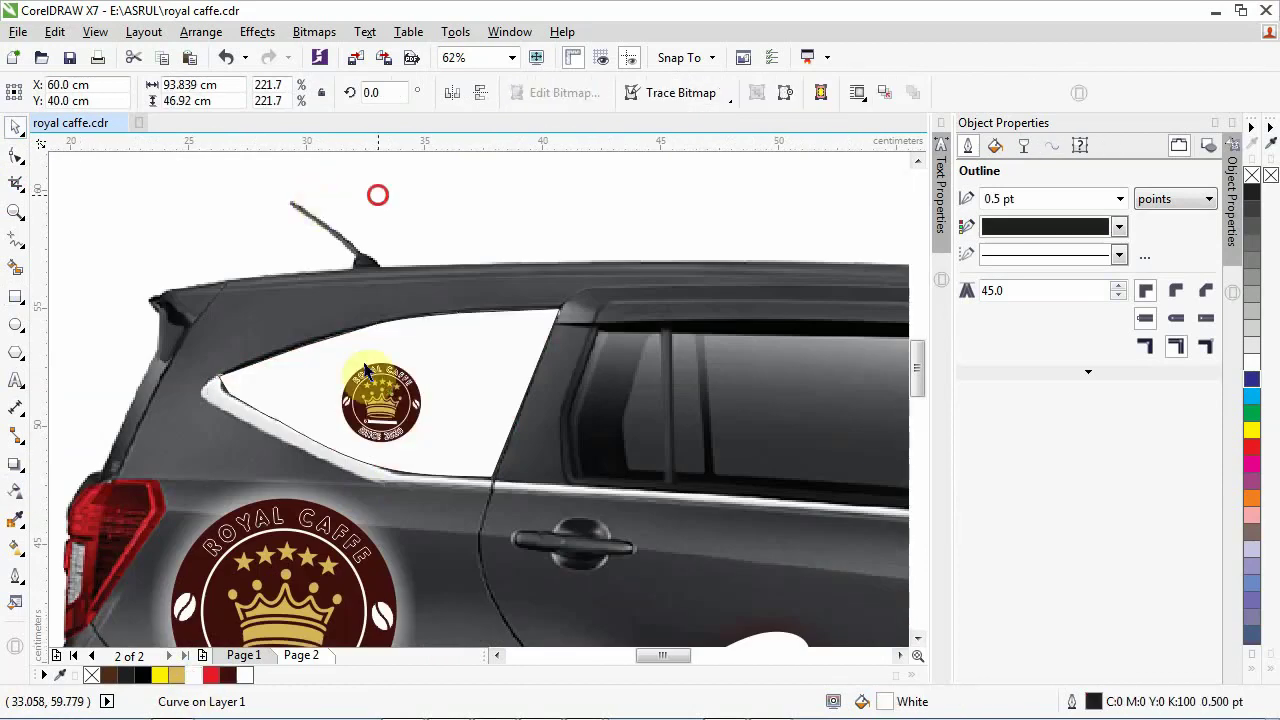
Step: Delete the small round logo from the quarter window shape
scroll(371, 372, "up", 1)
left_click(356, 365)
scroll(330, 369, "down", 1)
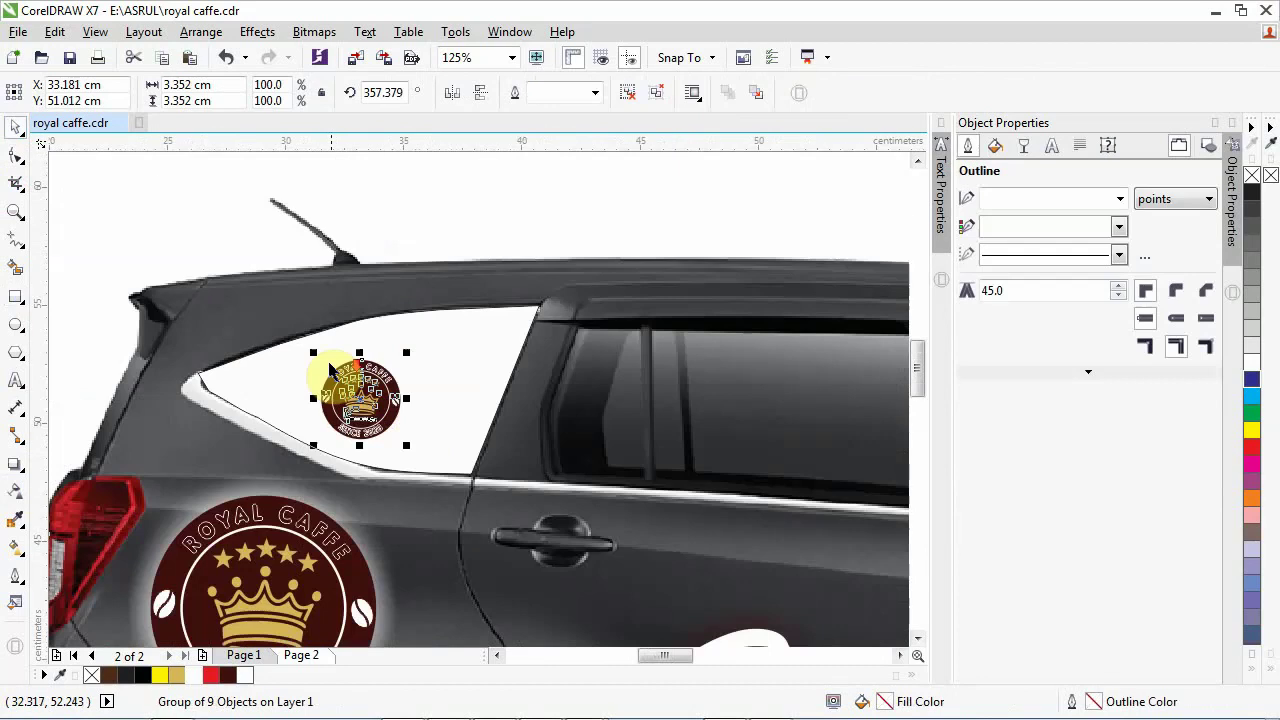
key("Delete")
Step: Bring the picture "Place your design here (Double click to edit)" from the Pictures library into the CorelDRAW page
left_click(335, 432)
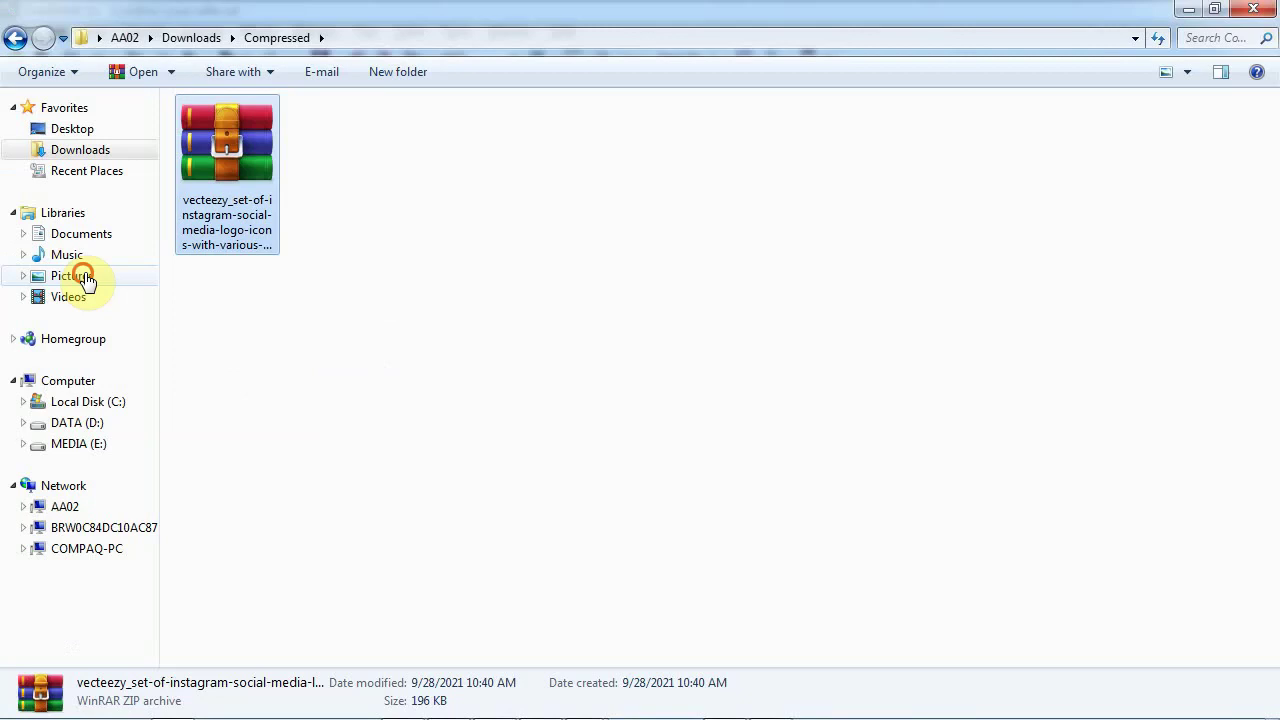
left_click(72, 276)
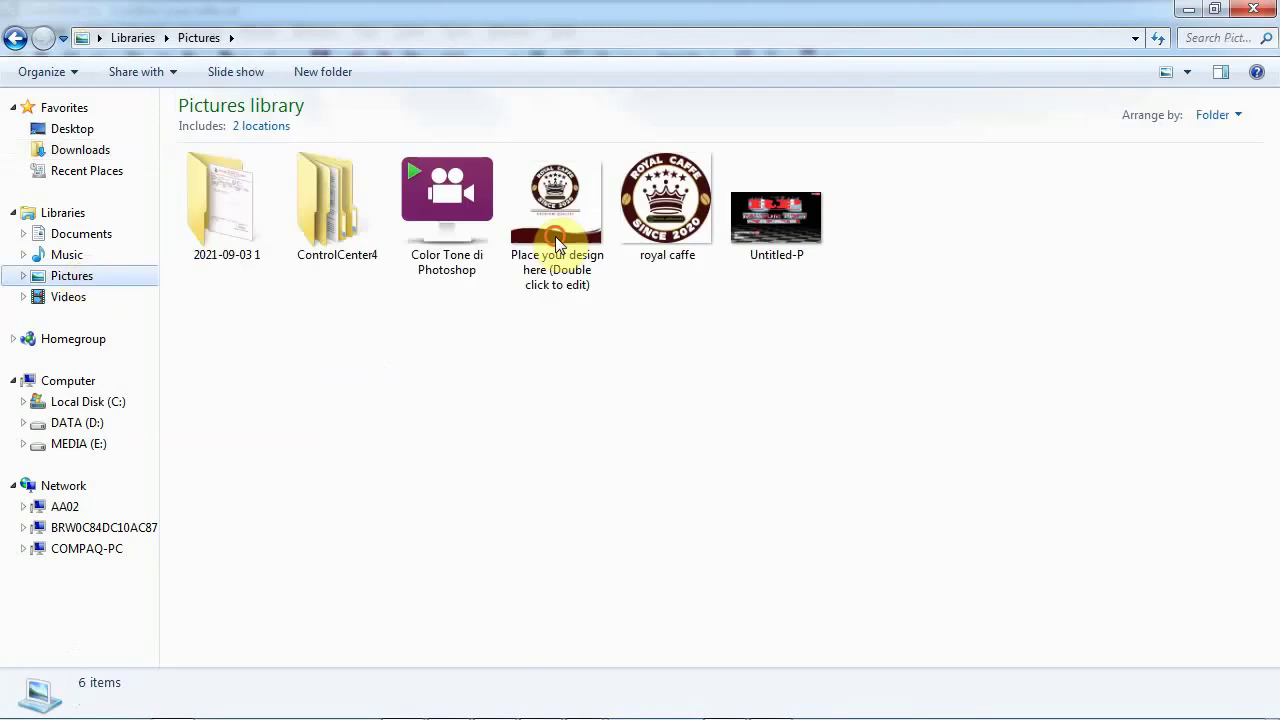
left_click(558, 244)
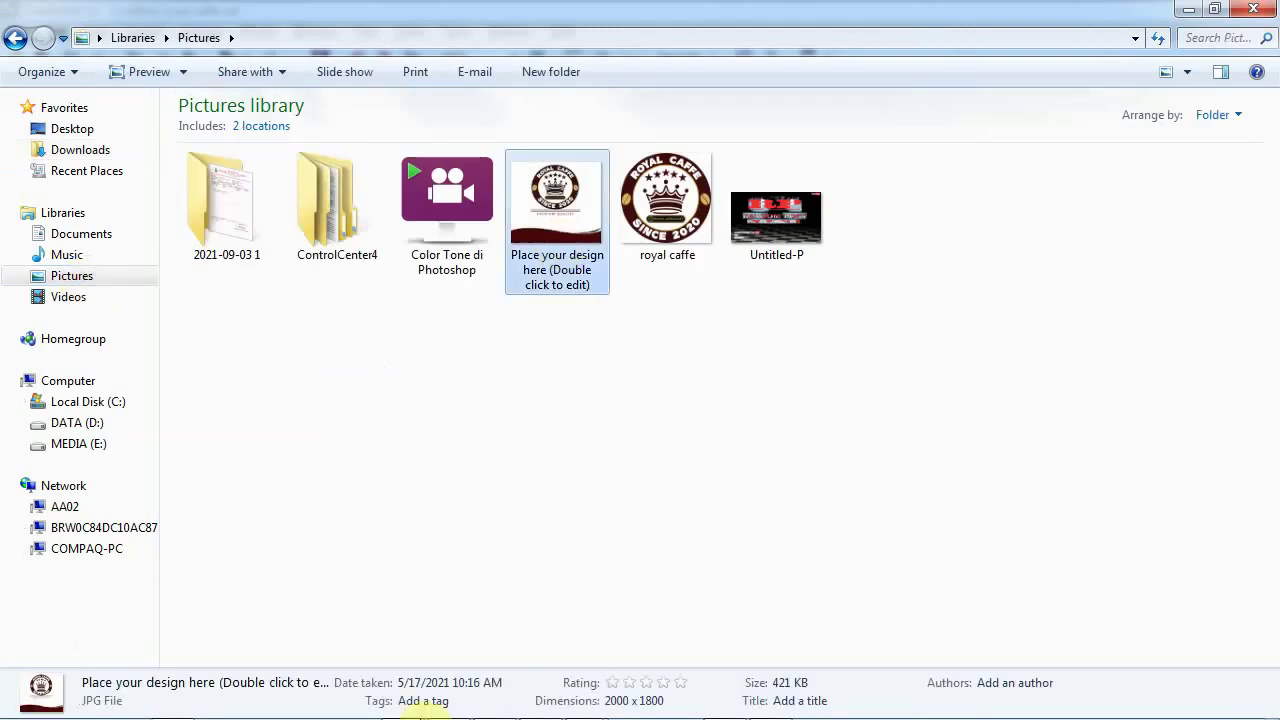
left_click(418, 712)
left_click_drag(366, 306, 364, 301)
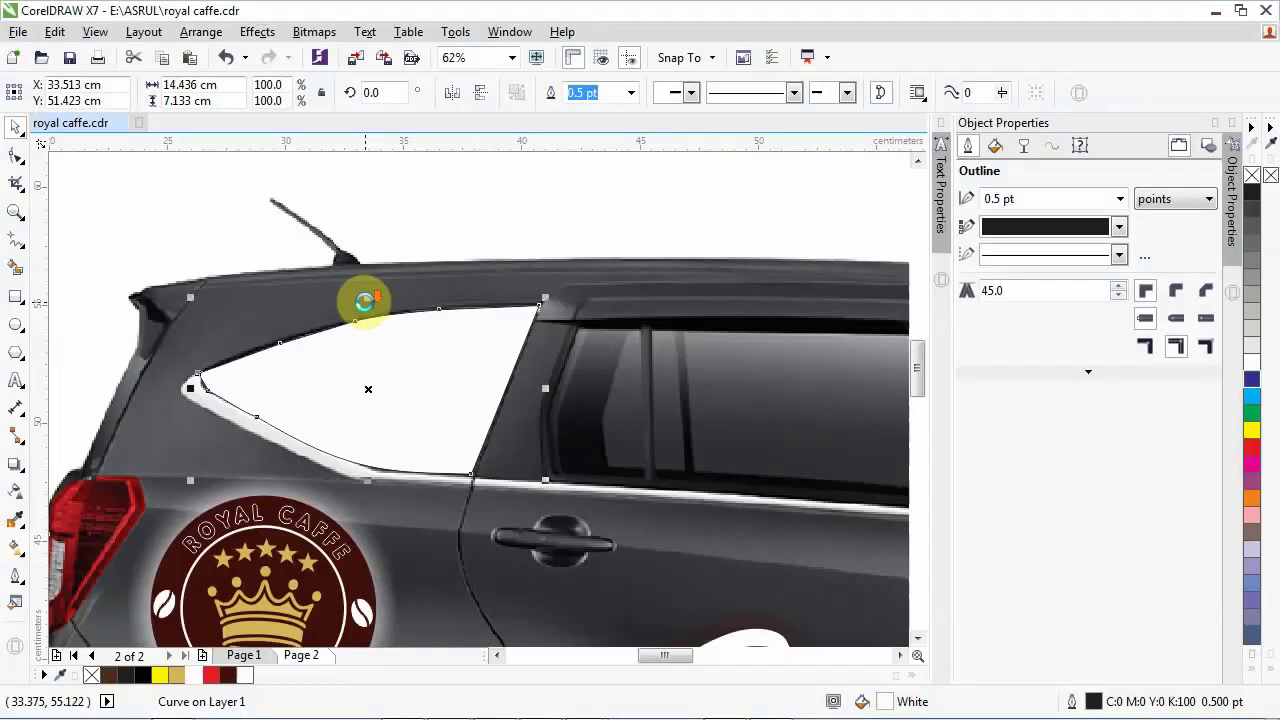
scroll(365, 302, "down", 2)
Step: Scale the imported logo picture down about its centre to a small image over the car doors, and deselect it
left_click_drag(735, 585, 581, 462)
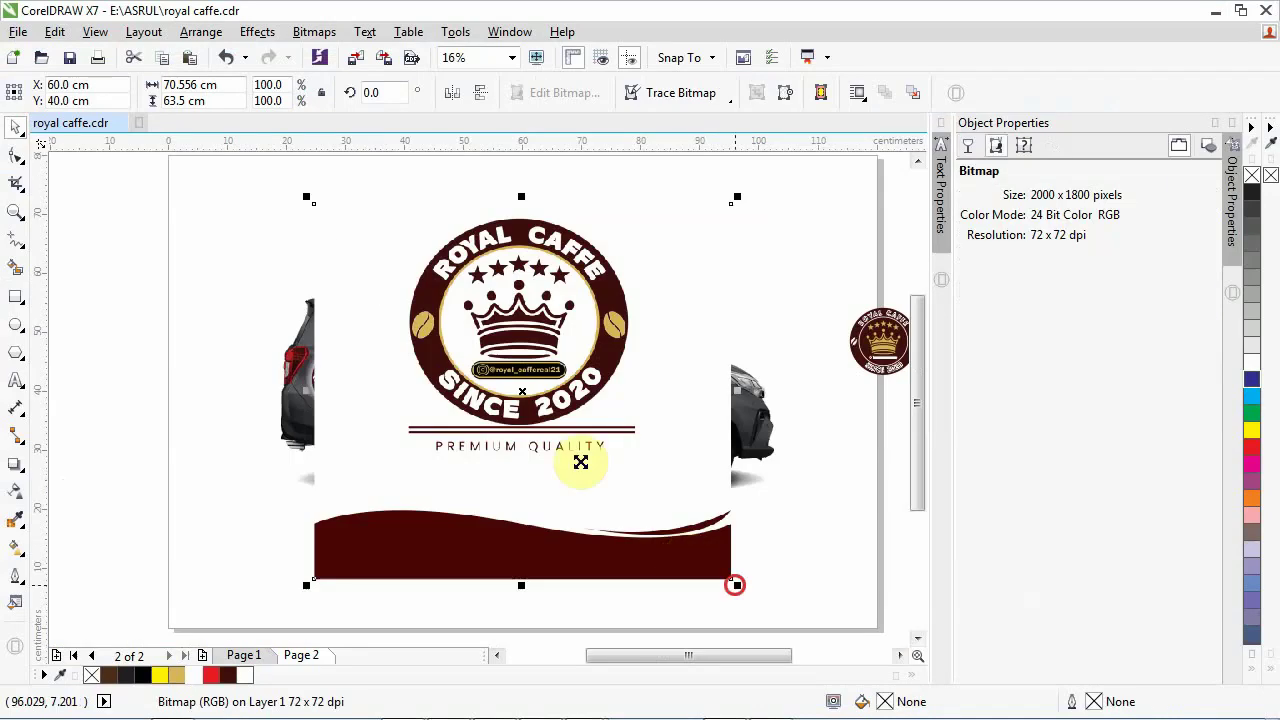
left_click_drag(735, 585, 560, 442)
left_click(197, 443)
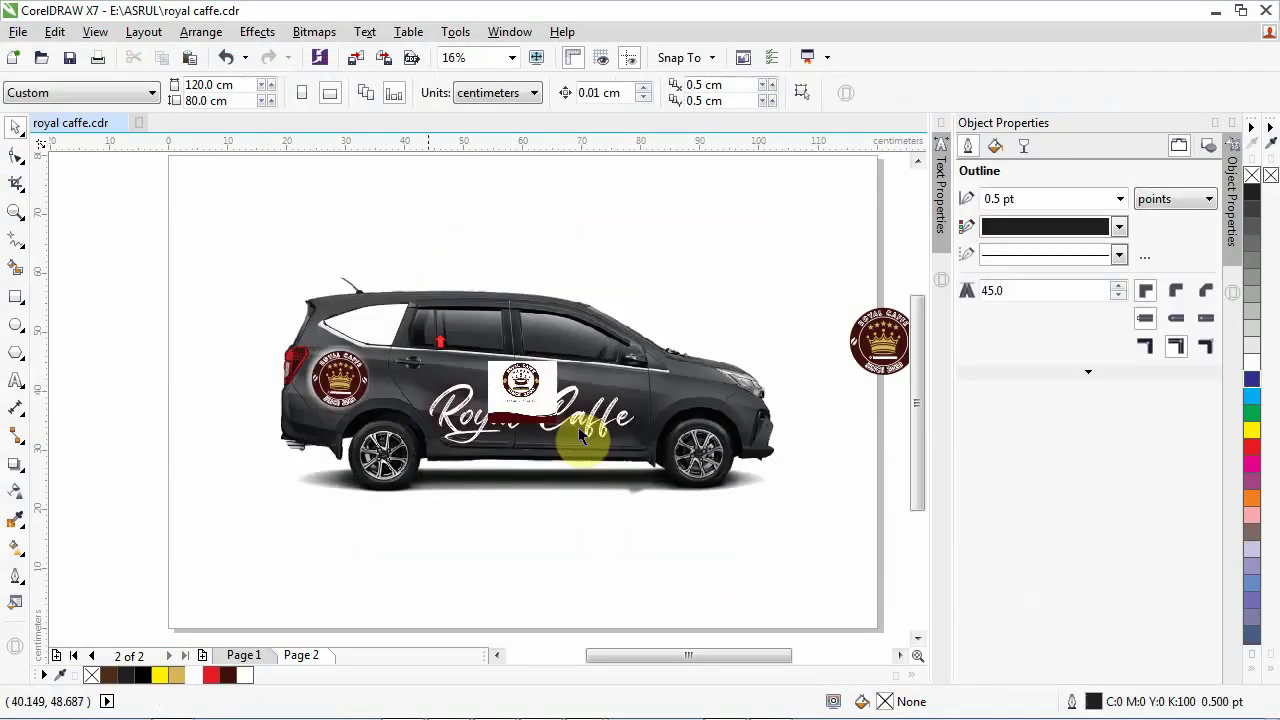
Step: Place the small logo picture over the car doors inside the white quarter window shape as a PowerClip
scroll(429, 336, "up", 1)
left_click(610, 435)
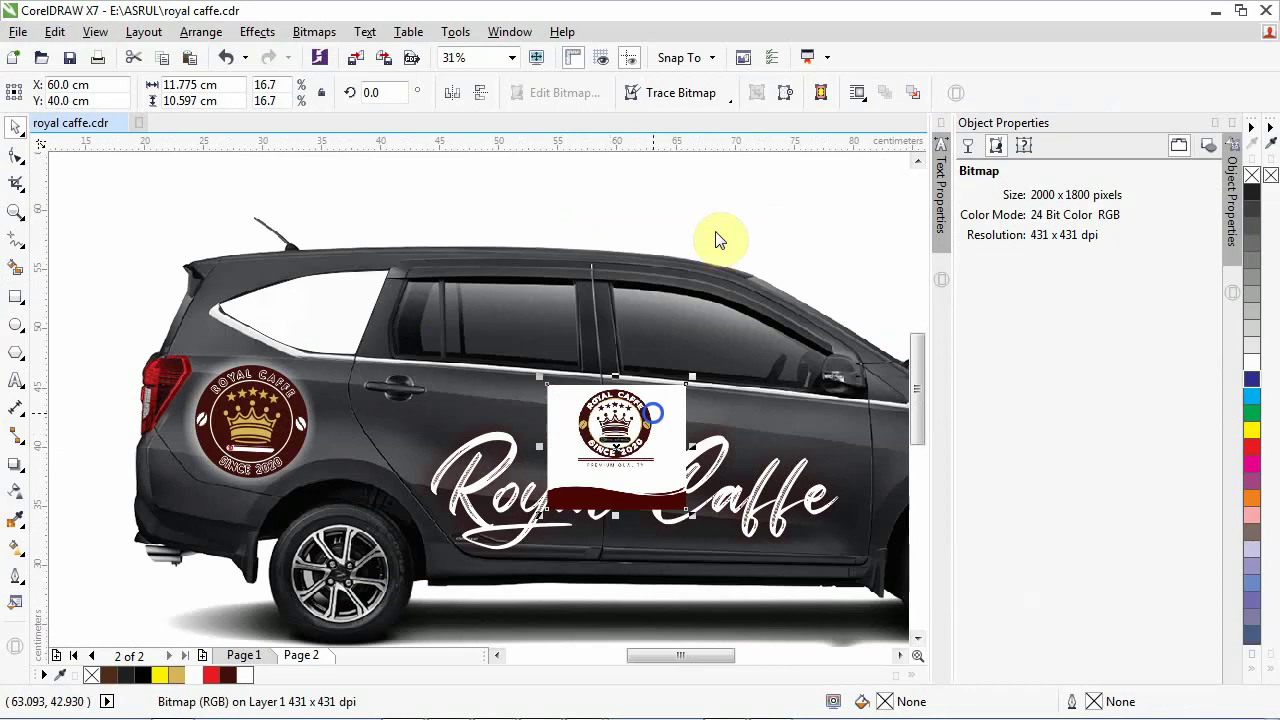
right_click(655, 440)
left_click(318, 296)
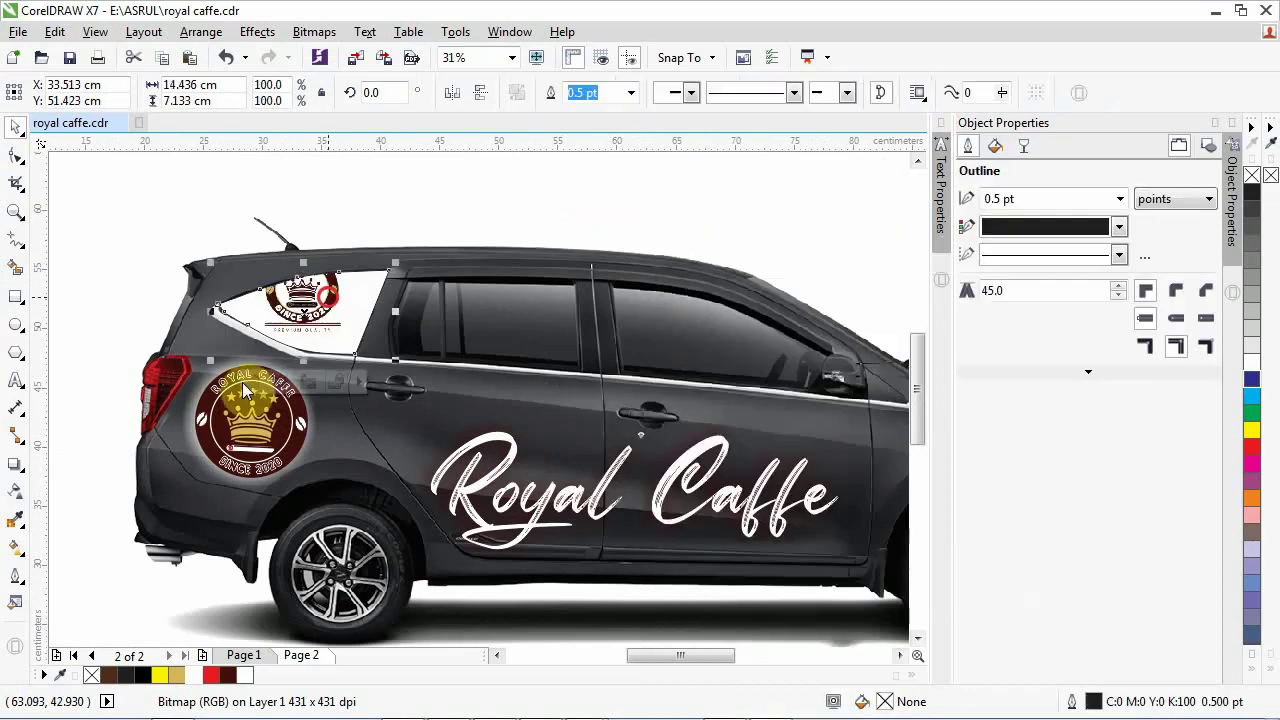
Step: Open the window shape's PowerClip contents, scale the logo picture to about 9.25 × 8.33 cm and shift it toward the window's wide end
left_click(303, 308, "ctrl")
scroll(276, 303, "up", 1)
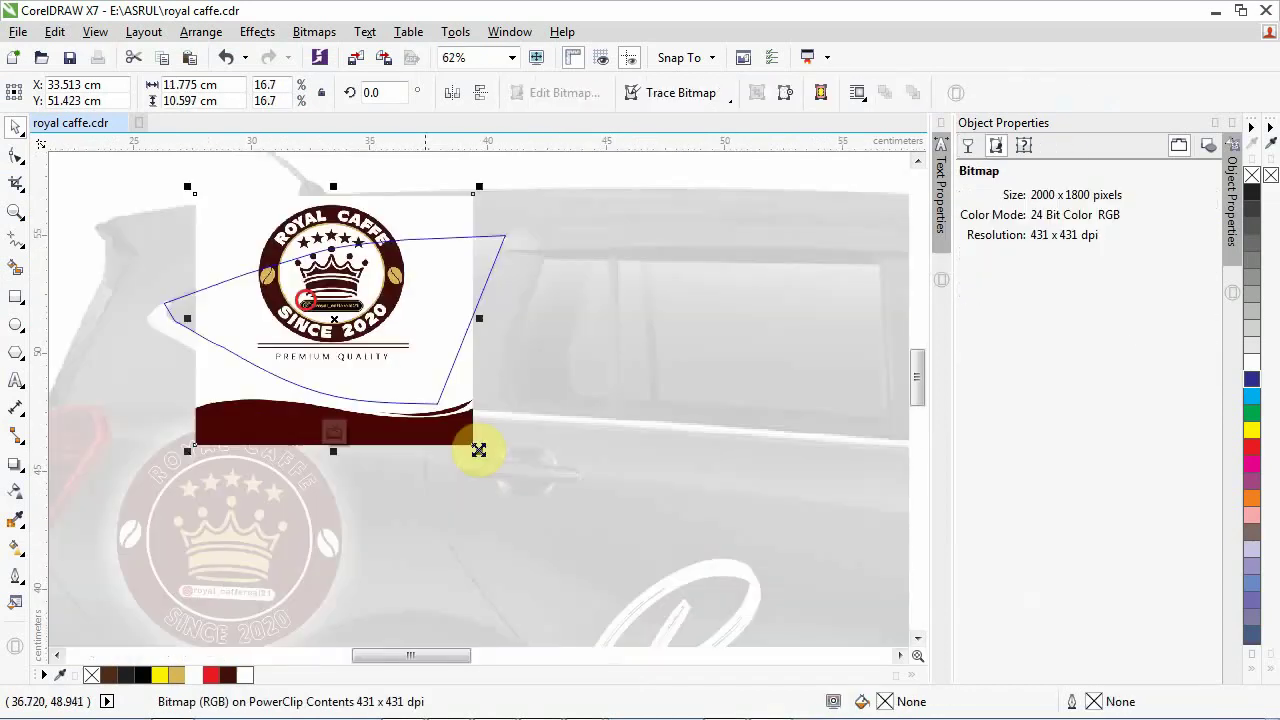
left_click_drag(479, 450, 506, 486)
left_click_drag(398, 342, 412, 366)
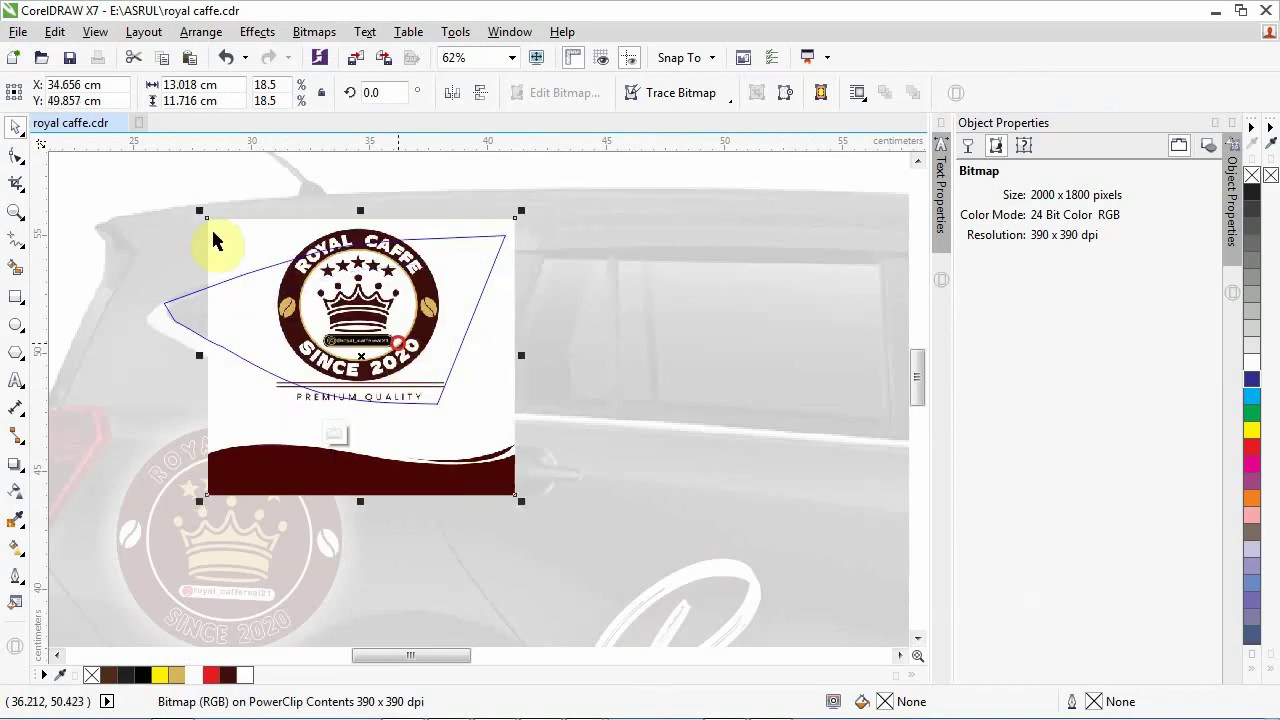
mouse_move(201, 210)
left_mouse_down()
mouse_move(217, 248)
mouse_move(330, 302)
left_mouse_up()
scroll(330, 302, "up", 3)
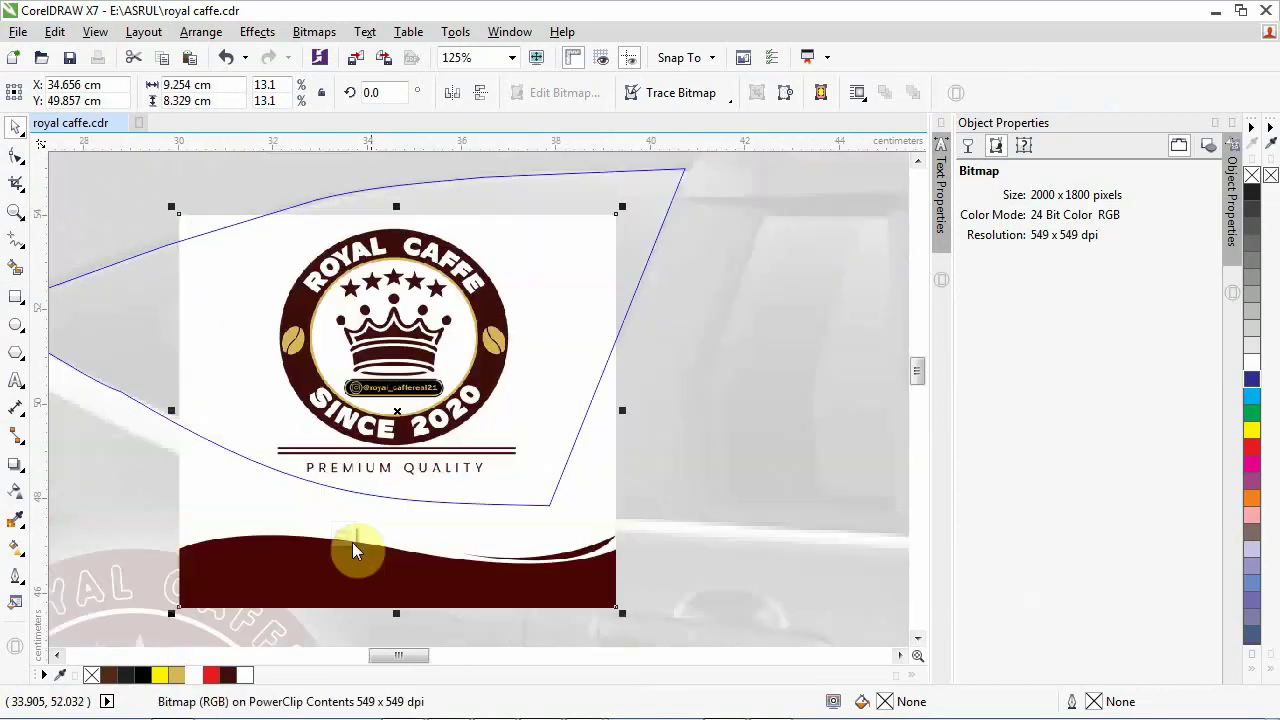
left_click_drag(413, 403, 479, 374)
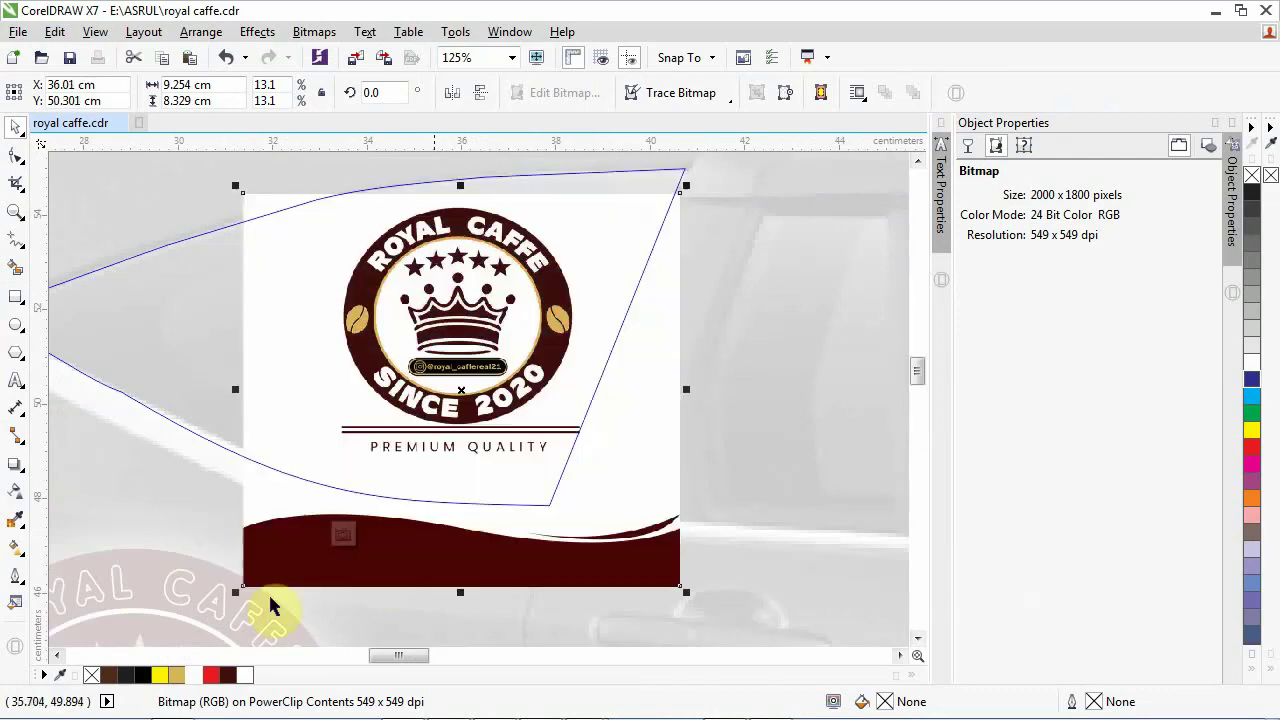
Step: Enlarge the clipped logo picture to about 10.4 × 9.4 cm, fit its emblem and caption within the window outline, and finish editing the contents
left_click_drag(235, 592, 192, 629)
mouse_move(398, 381)
left_mouse_down()
mouse_move(434, 401)
mouse_move(417, 384)
left_mouse_up()
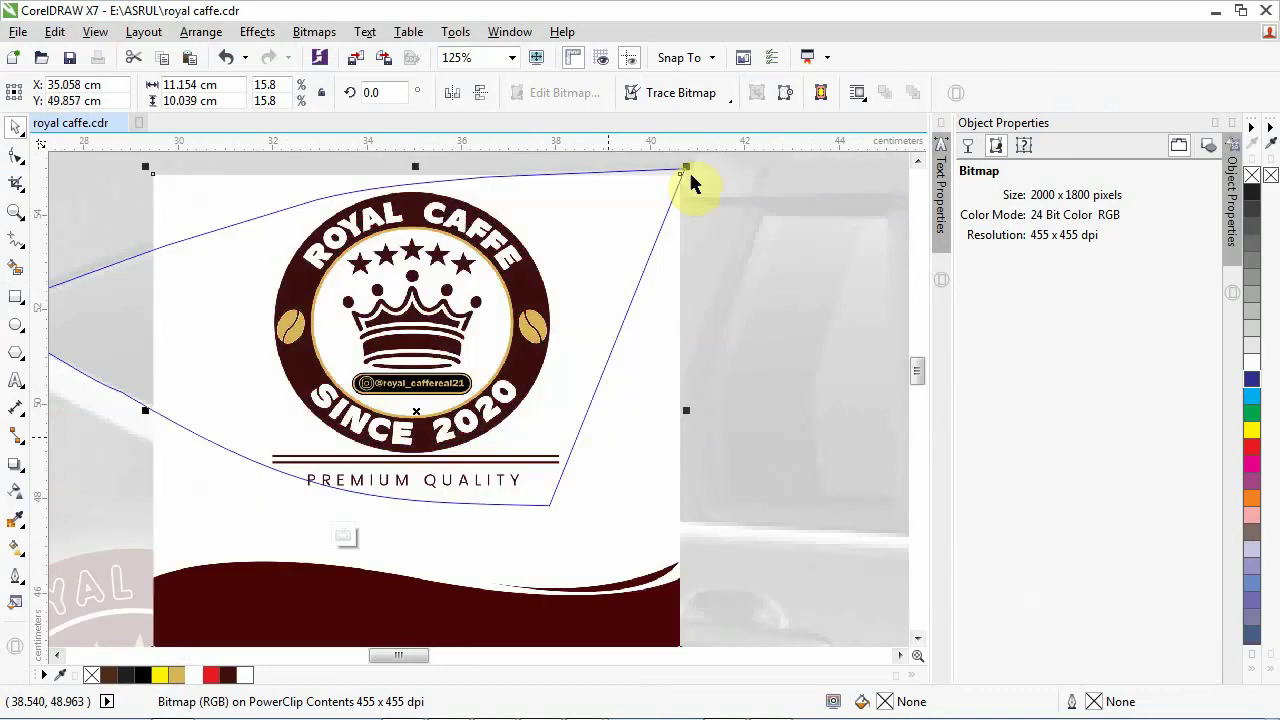
left_click_drag(681, 167, 678, 181)
left_click_drag(514, 296, 513, 274)
left_click(357, 541)
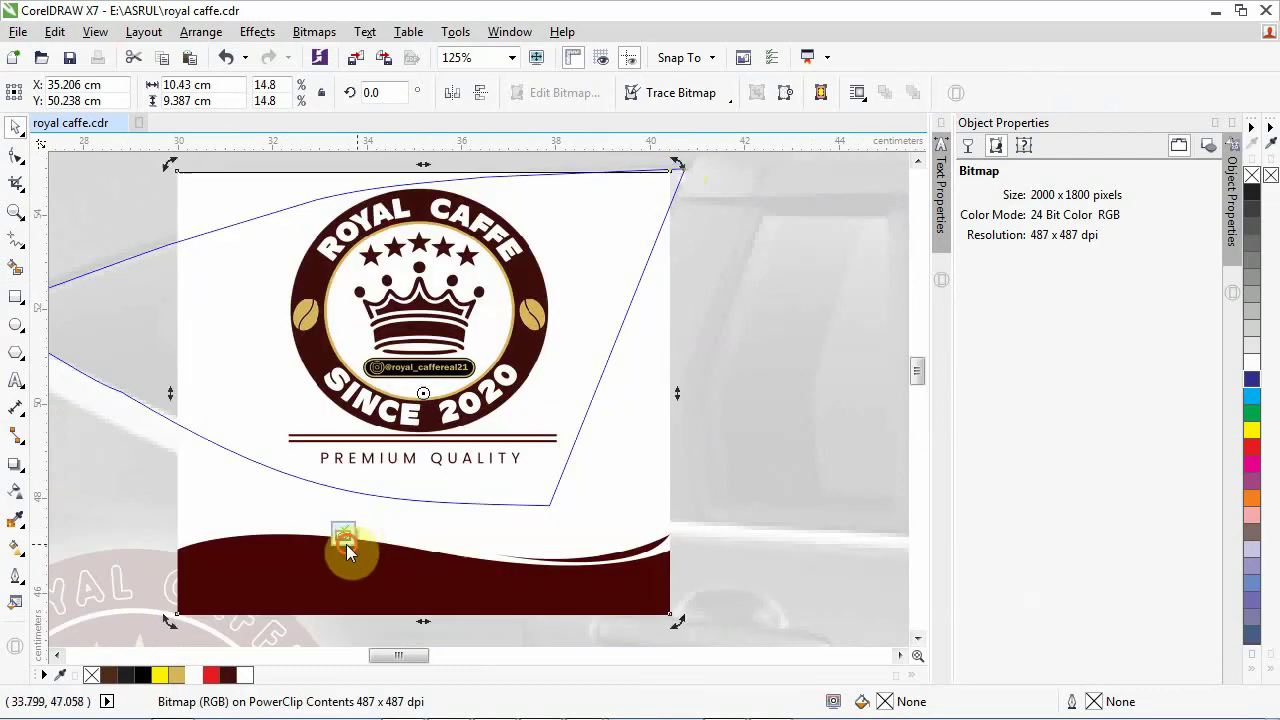
left_click(344, 534)
Step: Remove the outline from the quarter window shape
left_click(458, 320)
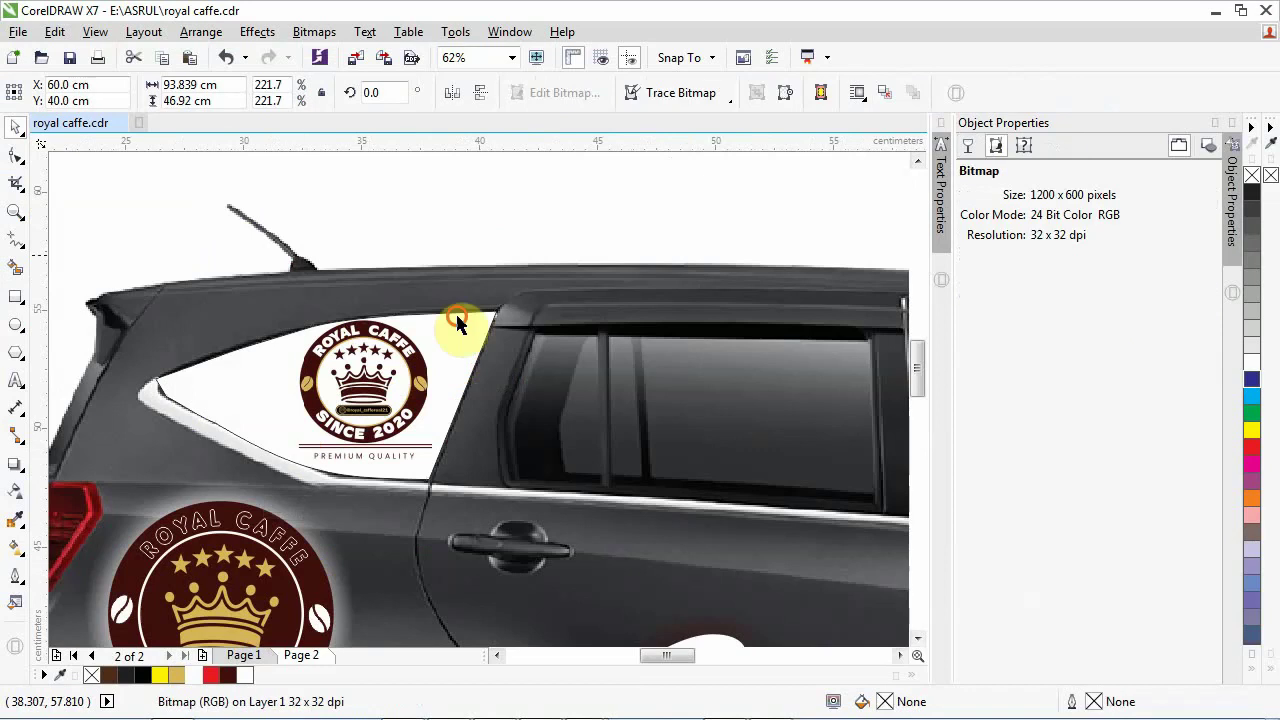
left_click(457, 317)
right_click(89, 675)
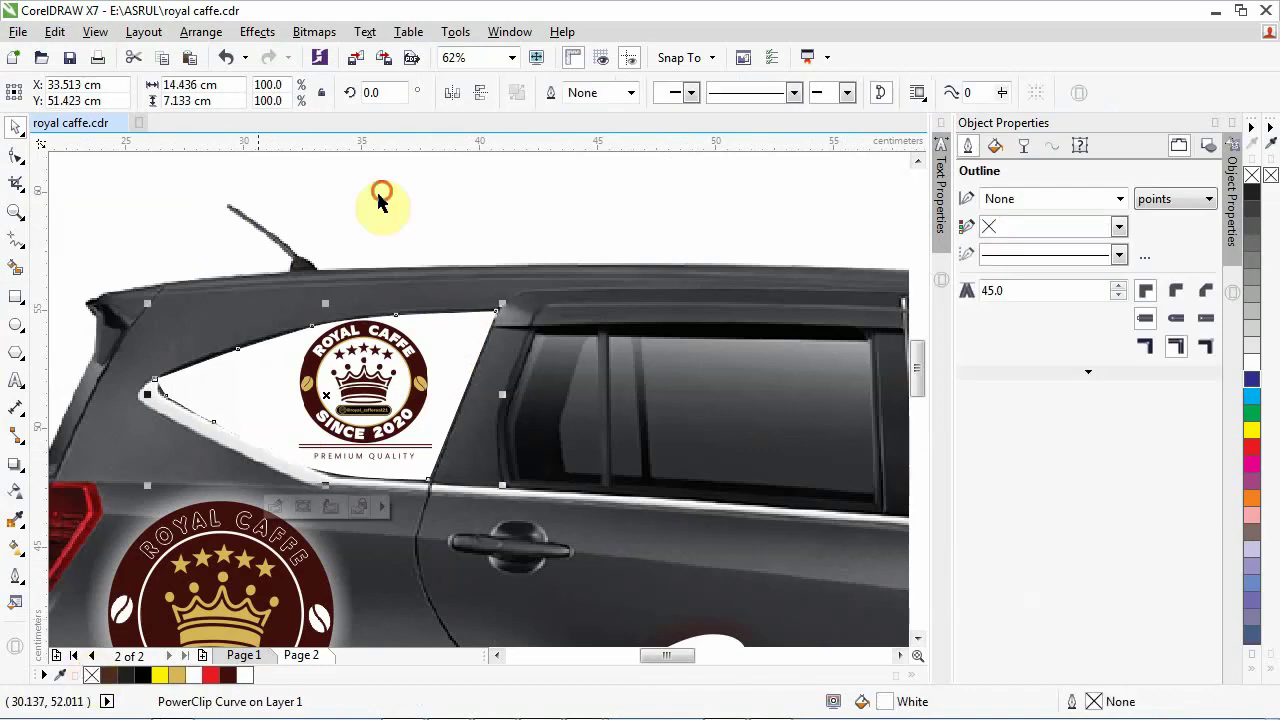
left_click(379, 194)
Step: Move the round logo off the car's rear body panel to the empty page area below the rear bumper, and deselect it
scroll(228, 348, "down", 1)
scroll(228, 349, "down", 1)
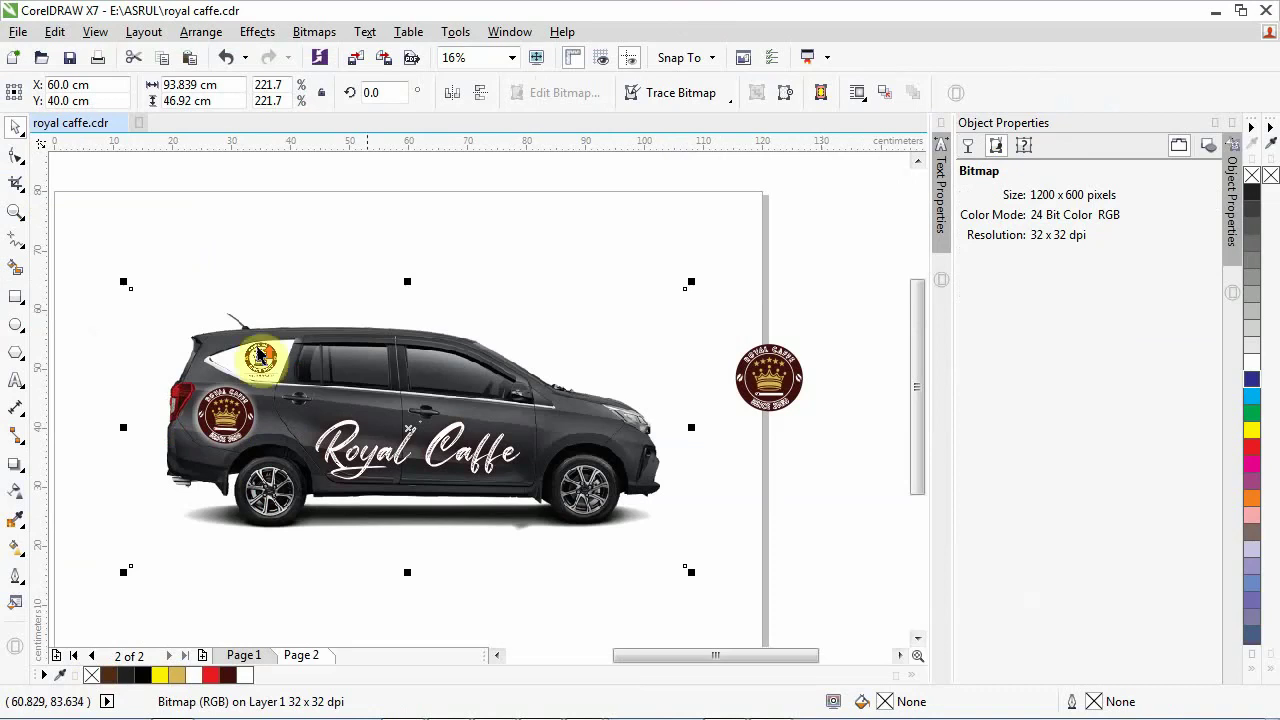
scroll(259, 355, "up", 2)
left_click_drag(512, 430, 437, 371)
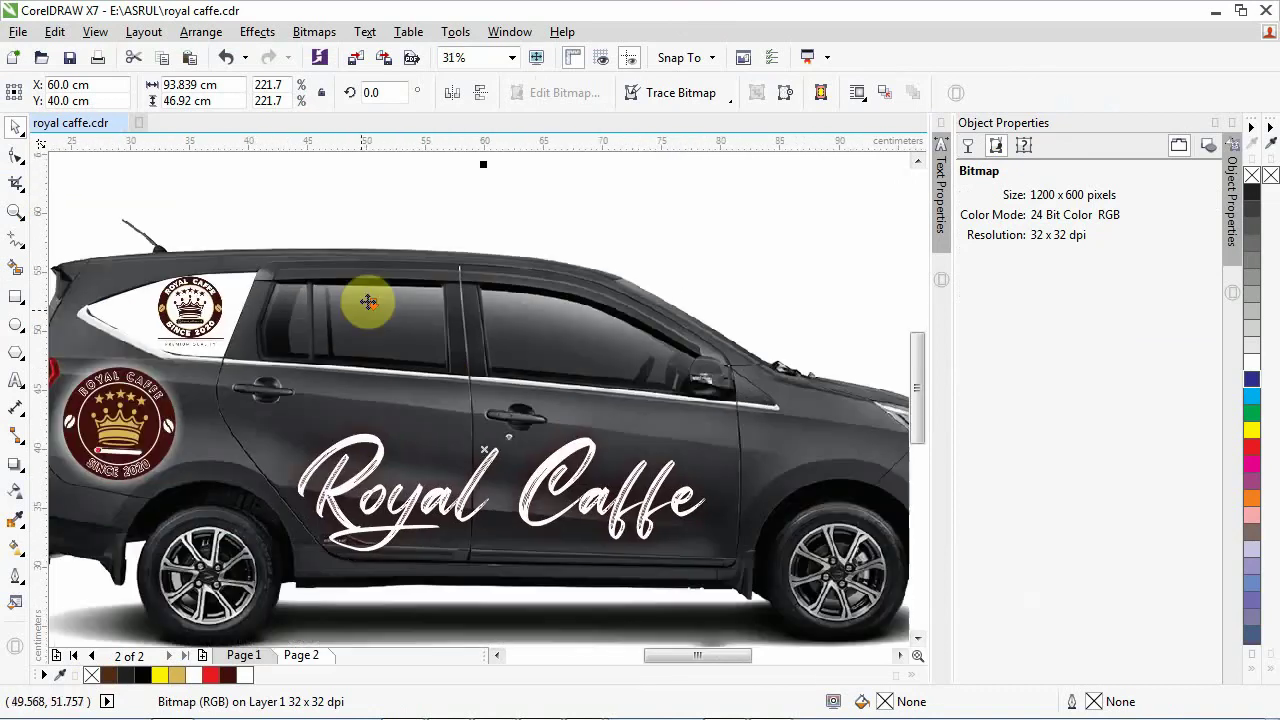
scroll(387, 287, "down", 2)
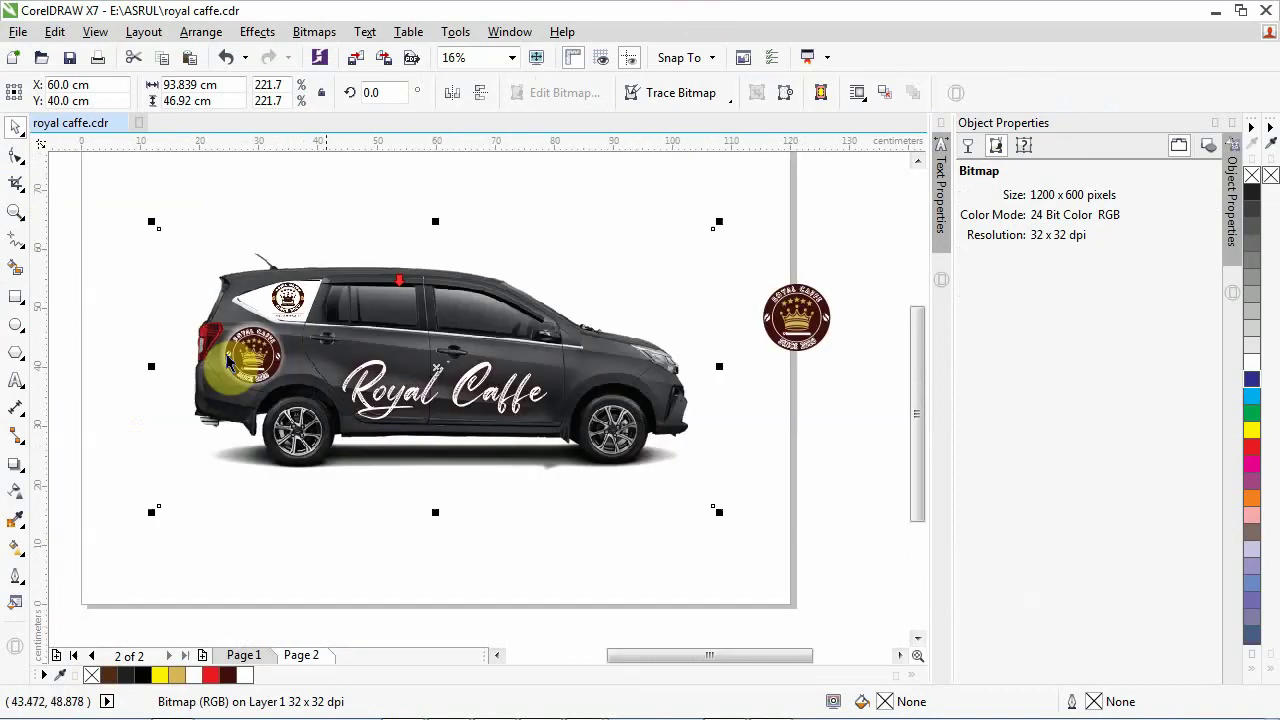
left_click(230, 362)
left_click_drag(133, 496, 115, 530)
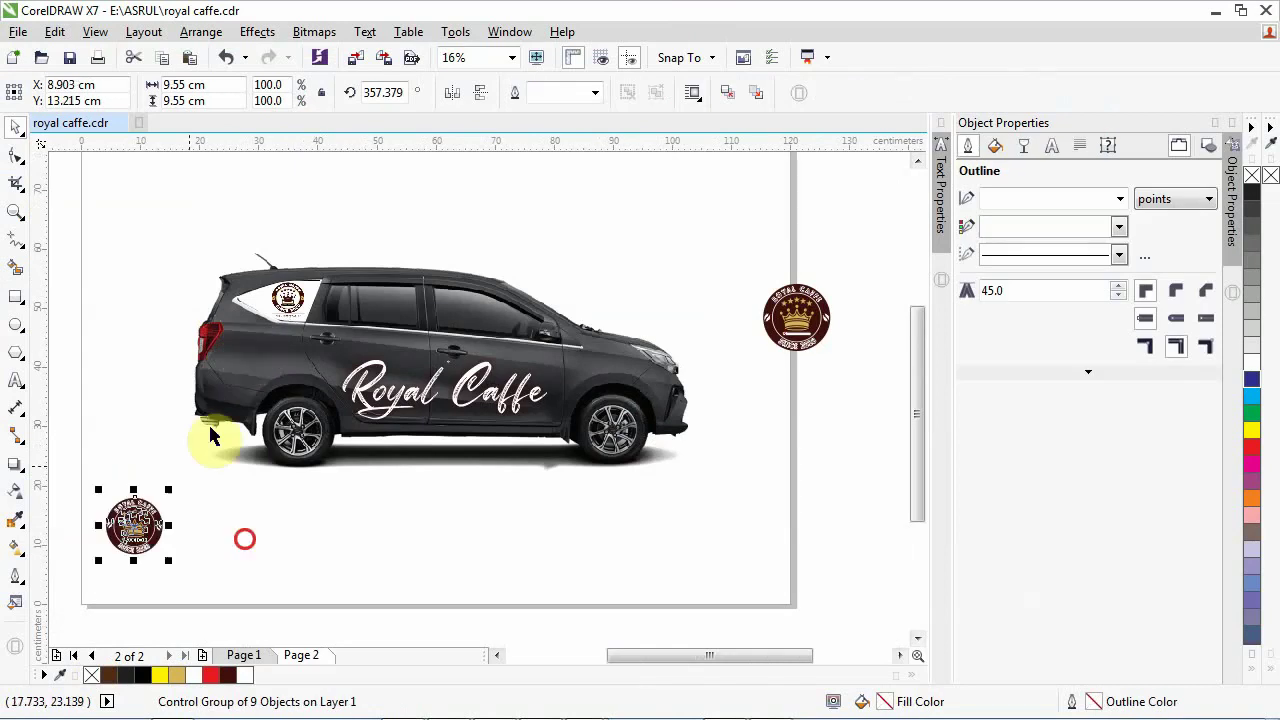
key("Escape")
Step: Paste the full-size logo picture onto the page, scale it to roughly half size and place it below the car's front wheel
scroll(243, 325, "up", 2)
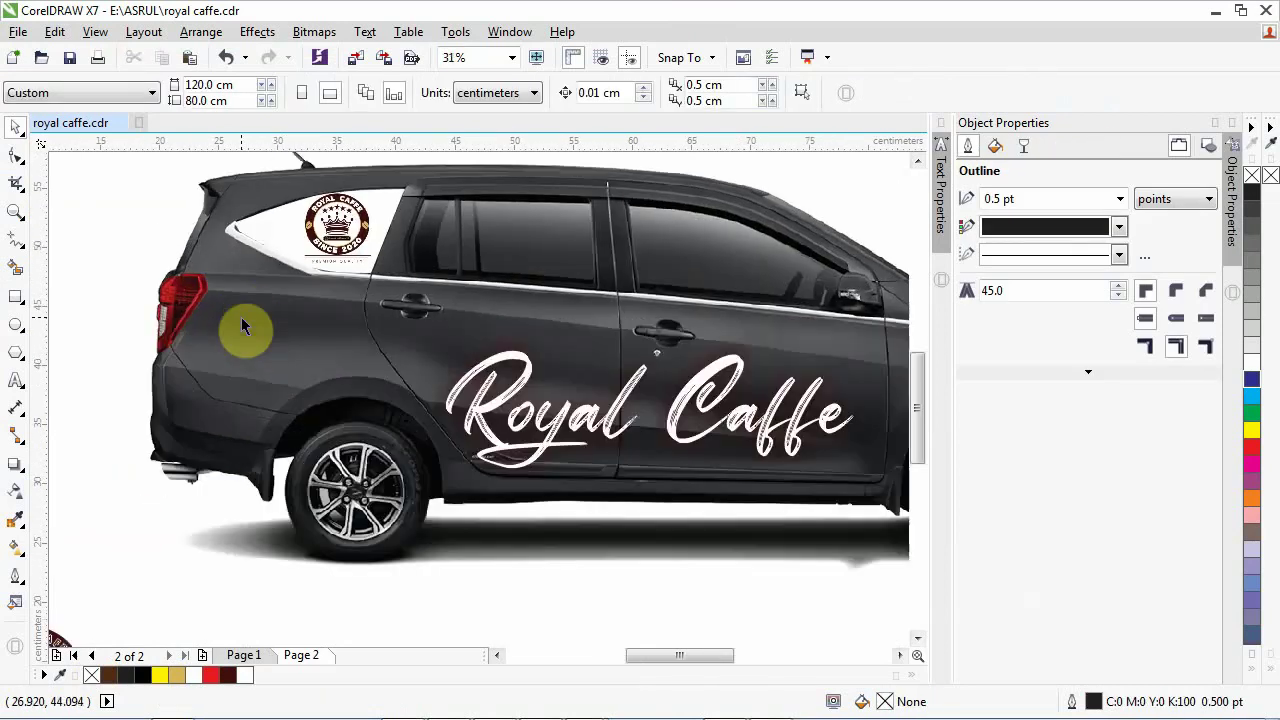
scroll(175, 257, "down", 2)
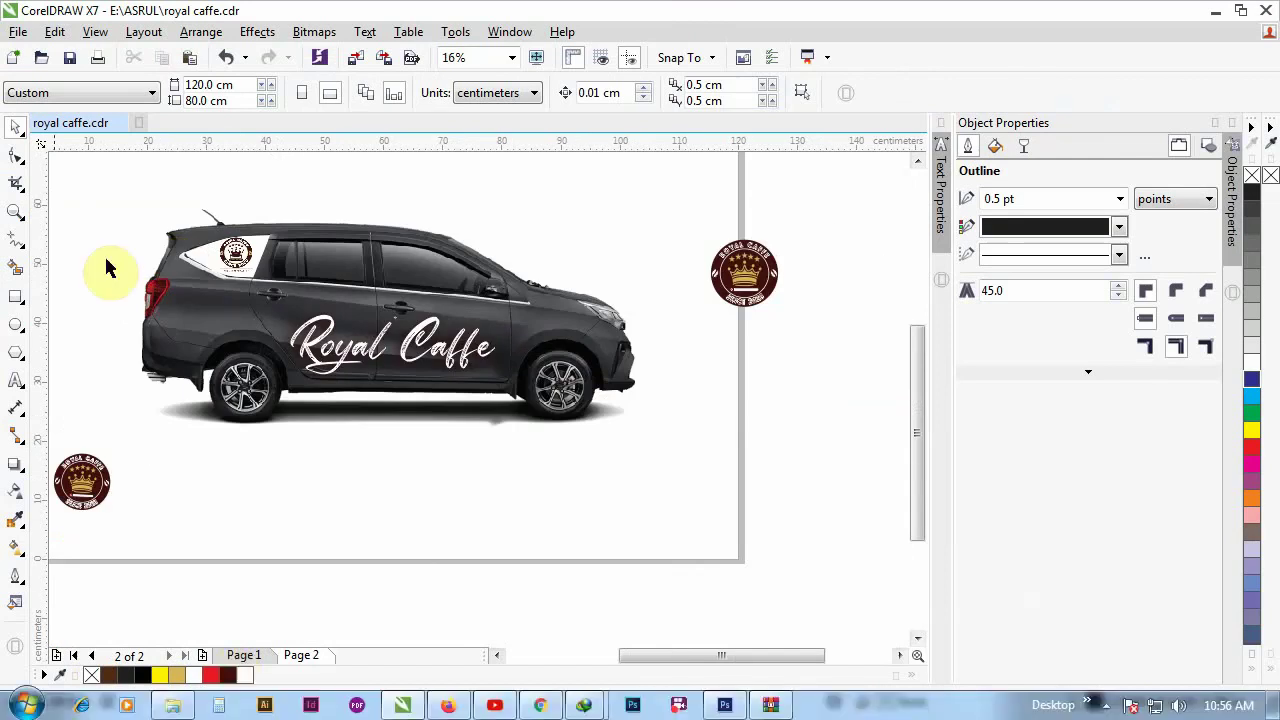
scroll(150, 262, "up", 2)
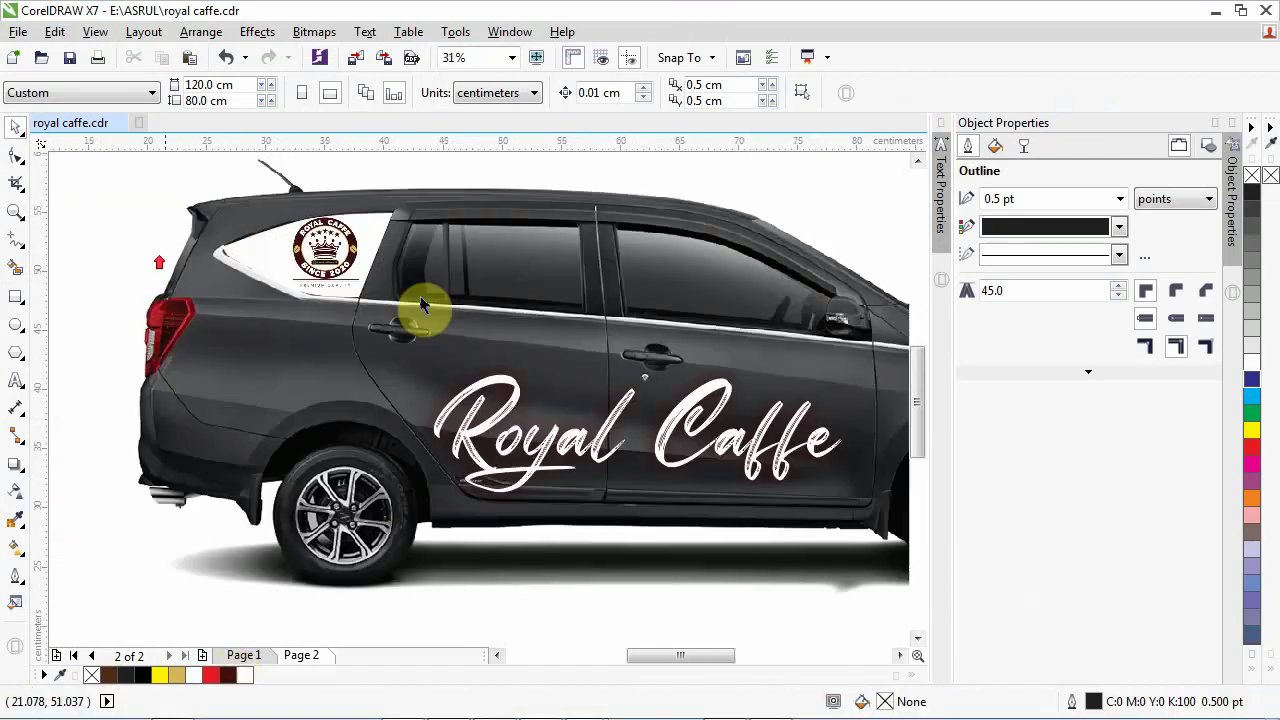
left_click(345, 257)
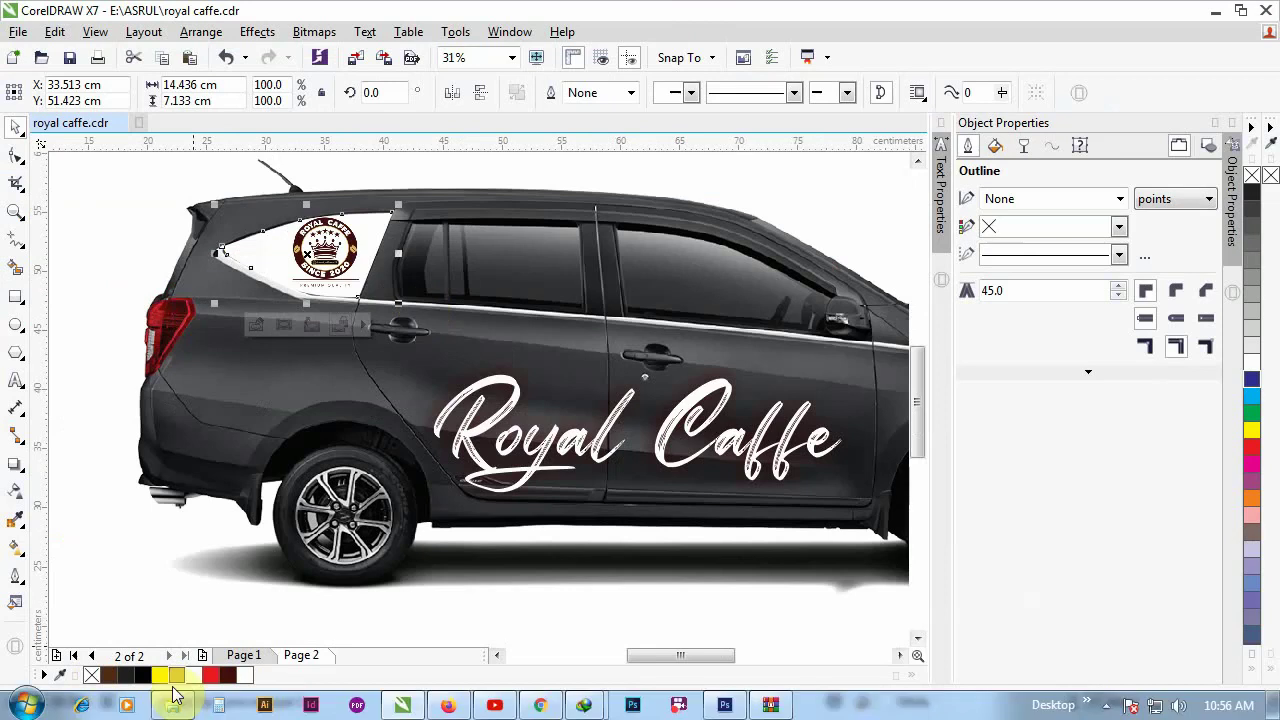
left_click(375, 420)
key("ctrl+v")
scroll(380, 353, "down", 1)
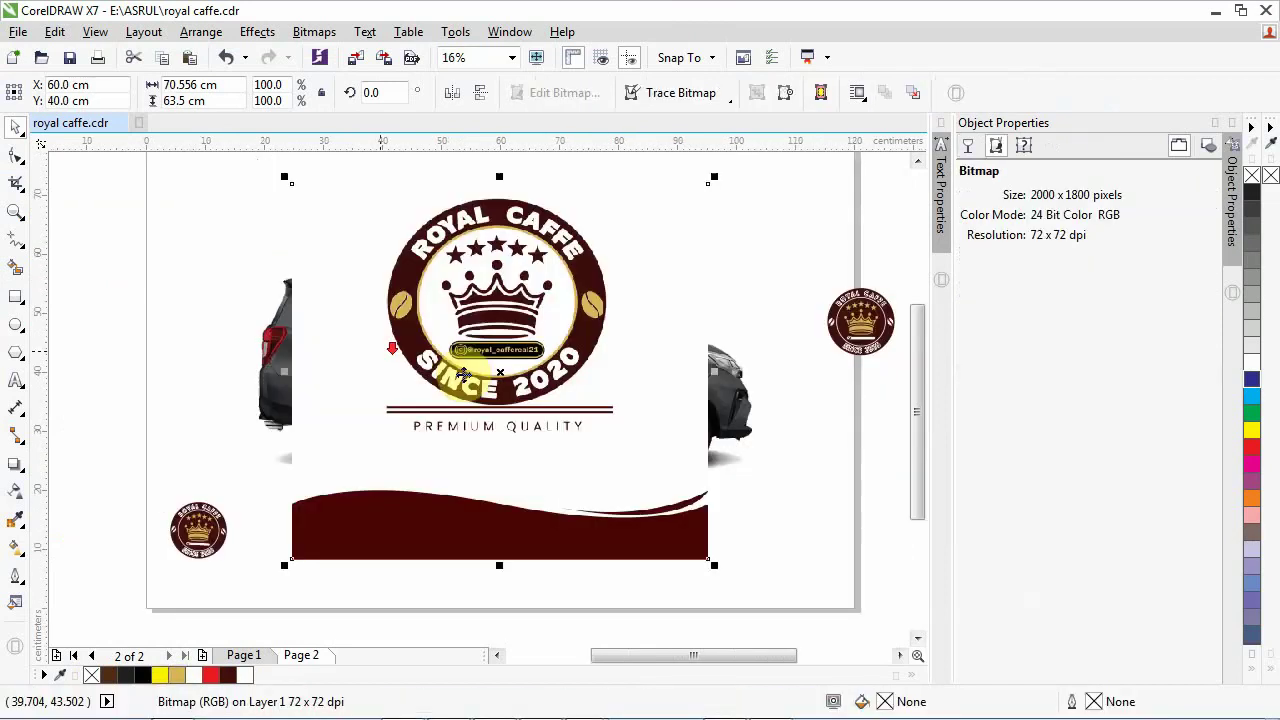
scroll(463, 375, "down", 1)
left_click_drag(588, 473, 505, 404)
left_click_drag(530, 456, 608, 495)
left_click(484, 477)
scroll(381, 386, "up", 1)
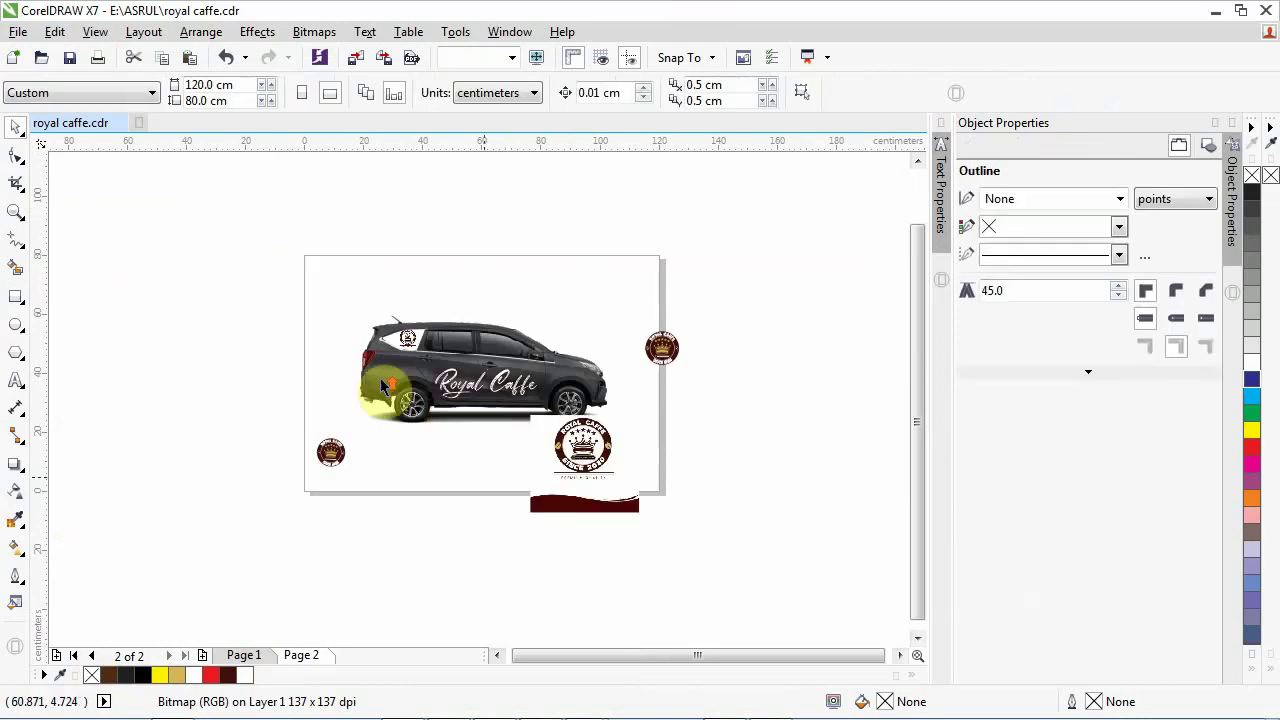
scroll(380, 378, "up", 4)
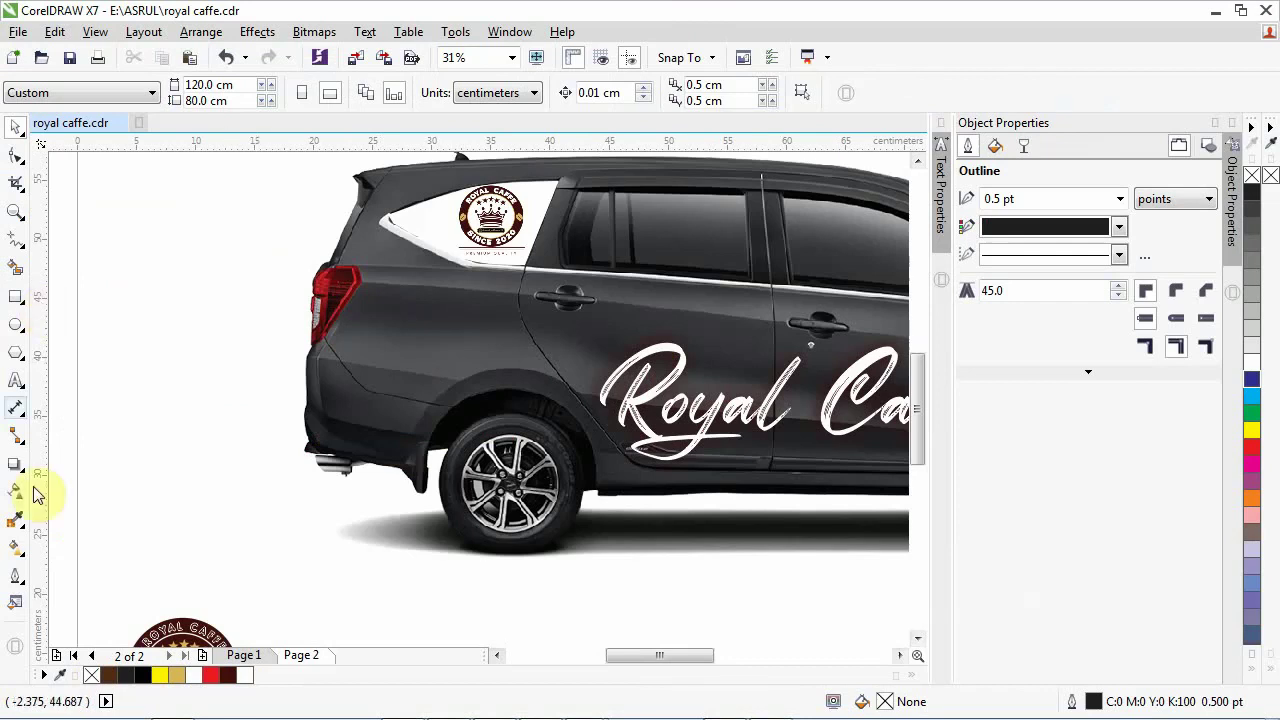
left_click(17, 297)
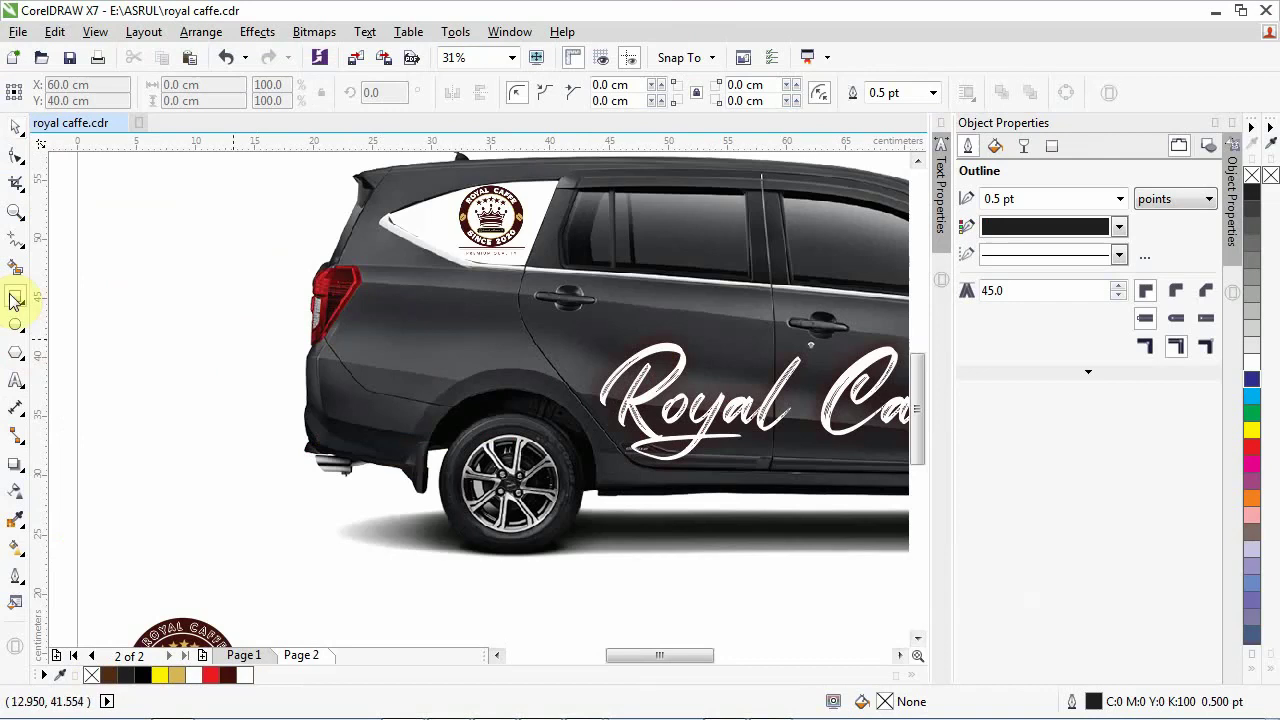
scroll(4, 288, "down", 1)
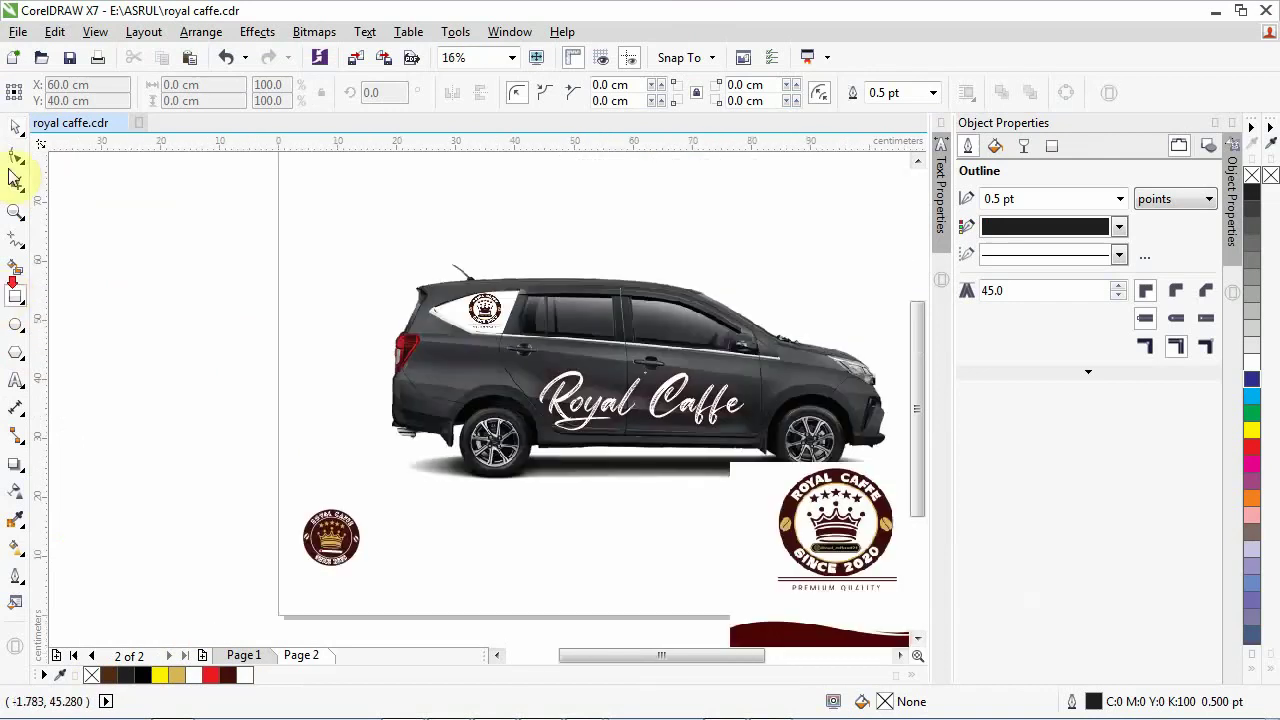
left_click(21, 131)
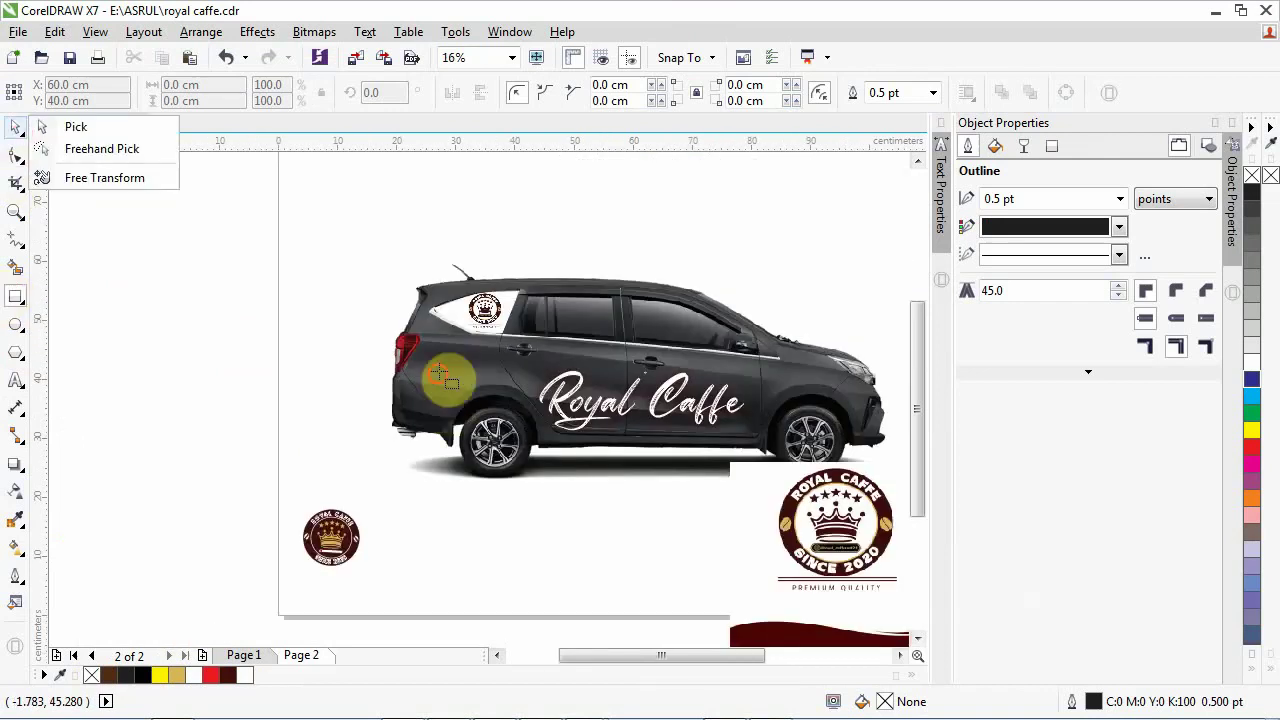
left_click(448, 379)
left_click(16, 129)
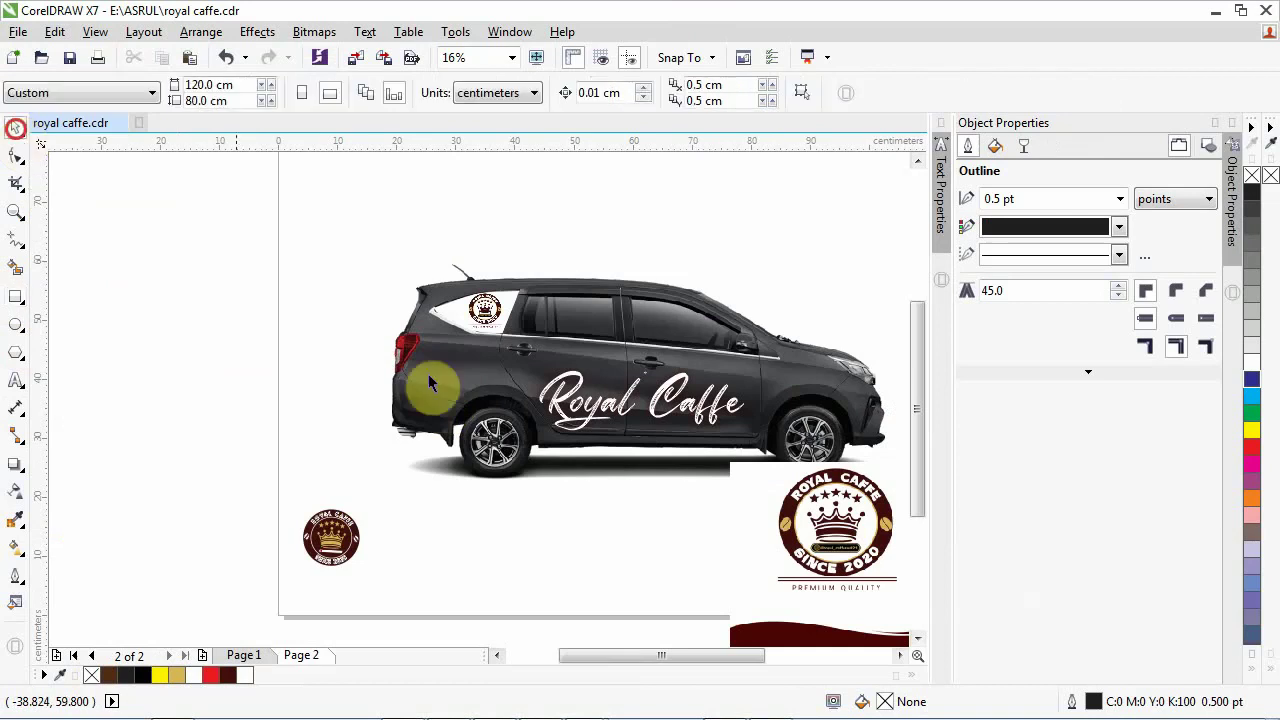
Step: Copy the car photo and place the duplicate on the empty area below the page
left_click(443, 357)
right_click(193, 297)
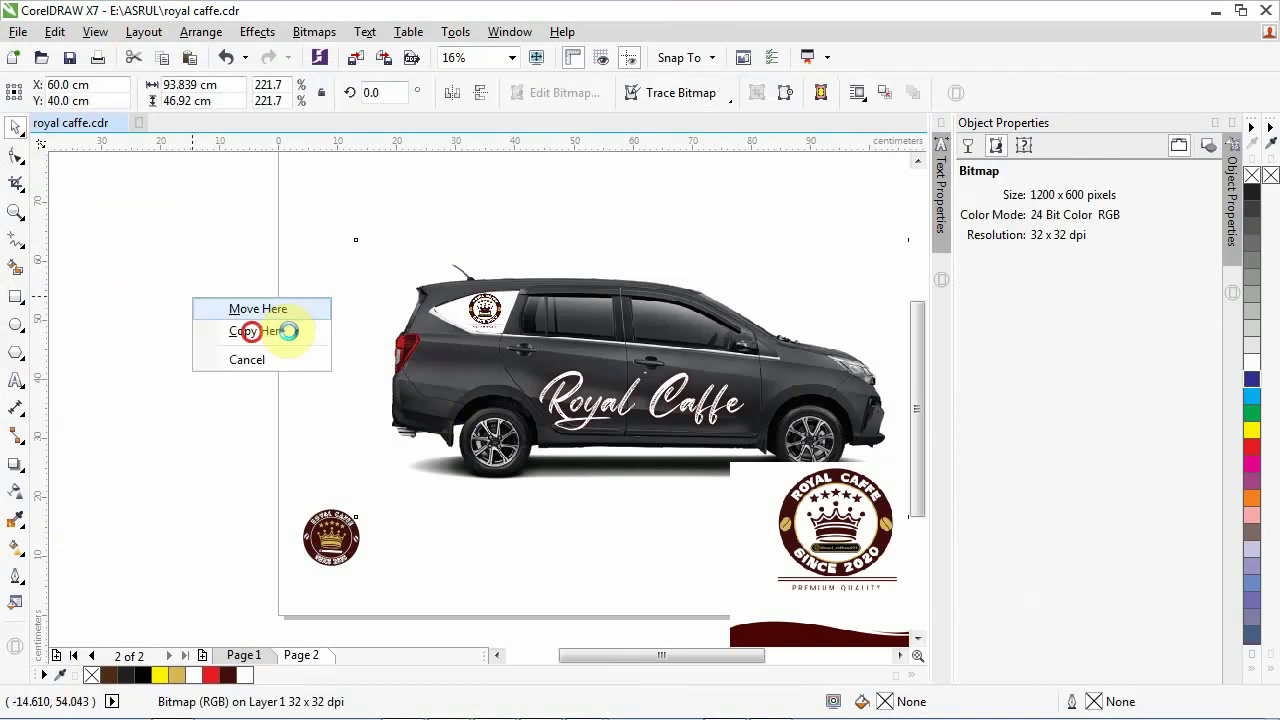
left_click(249, 331)
scroll(358, 326, "down", 2)
left_click_drag(454, 521, 530, 520)
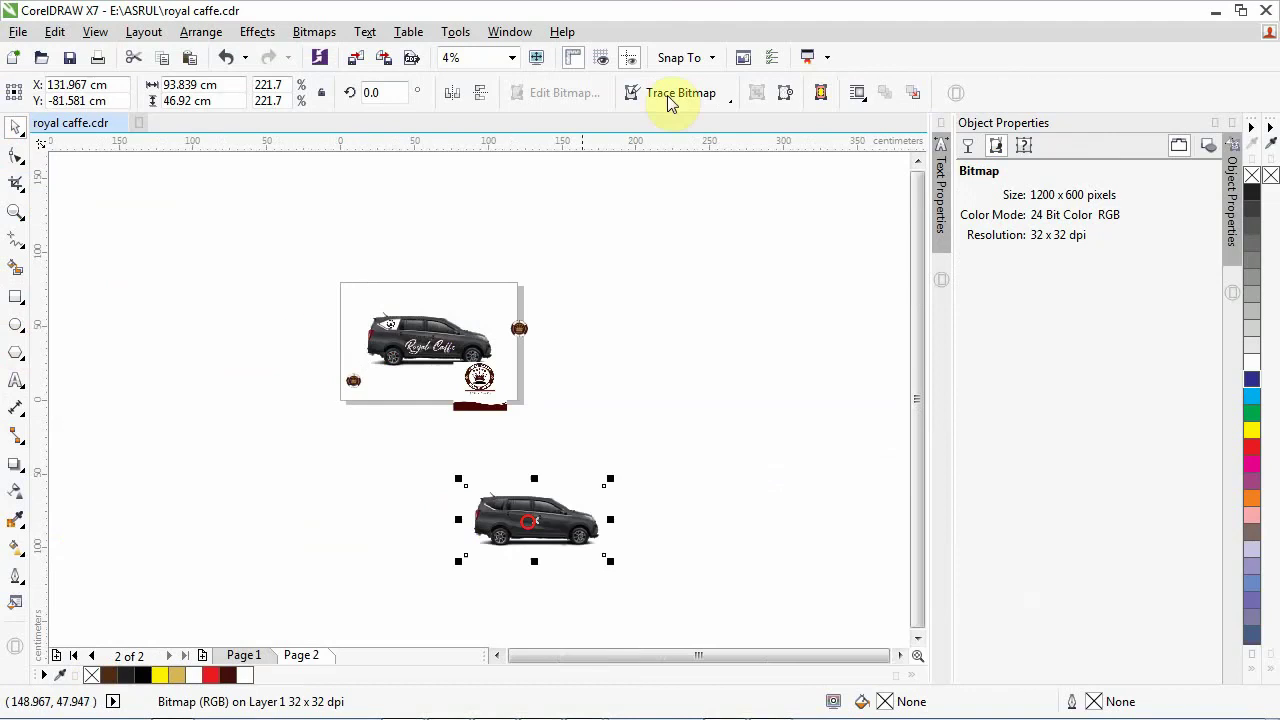
Step: Trace the duplicated car photo with an Outline trace of the High quality image type, keeping the original image
left_click(667, 93)
mouse_move(770, 161)
left_click(838, 272)
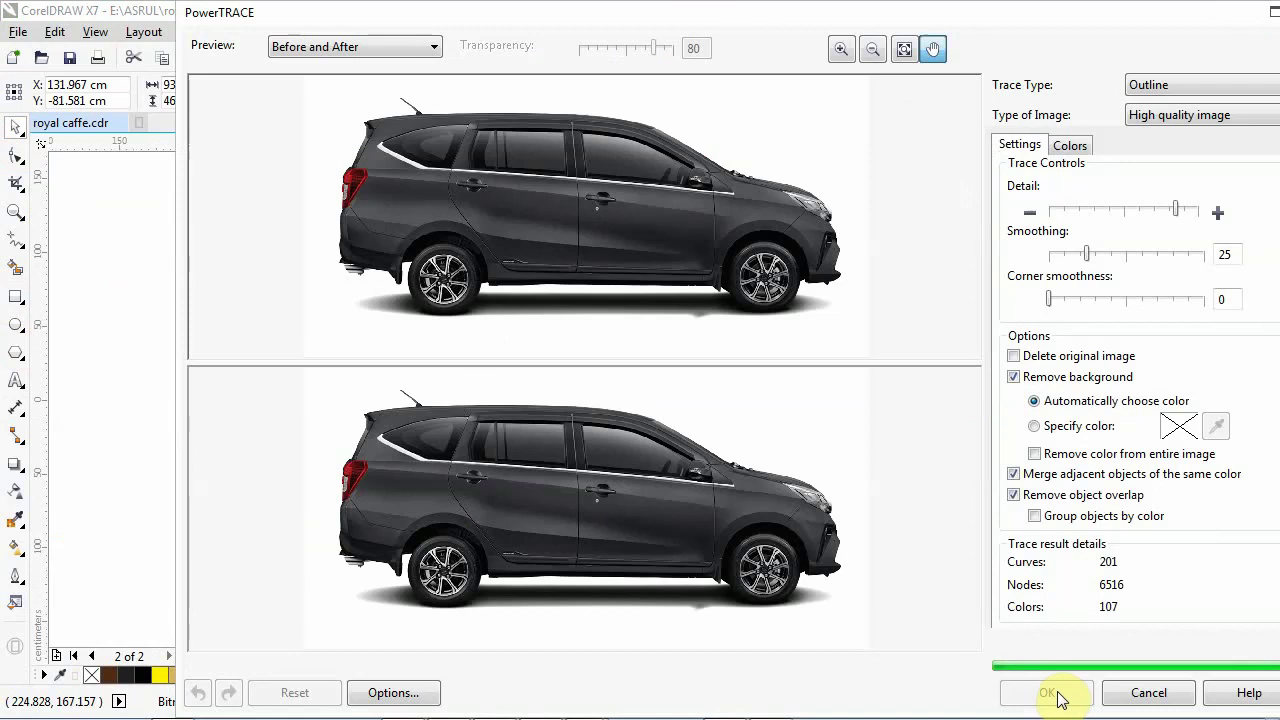
left_click(1055, 692)
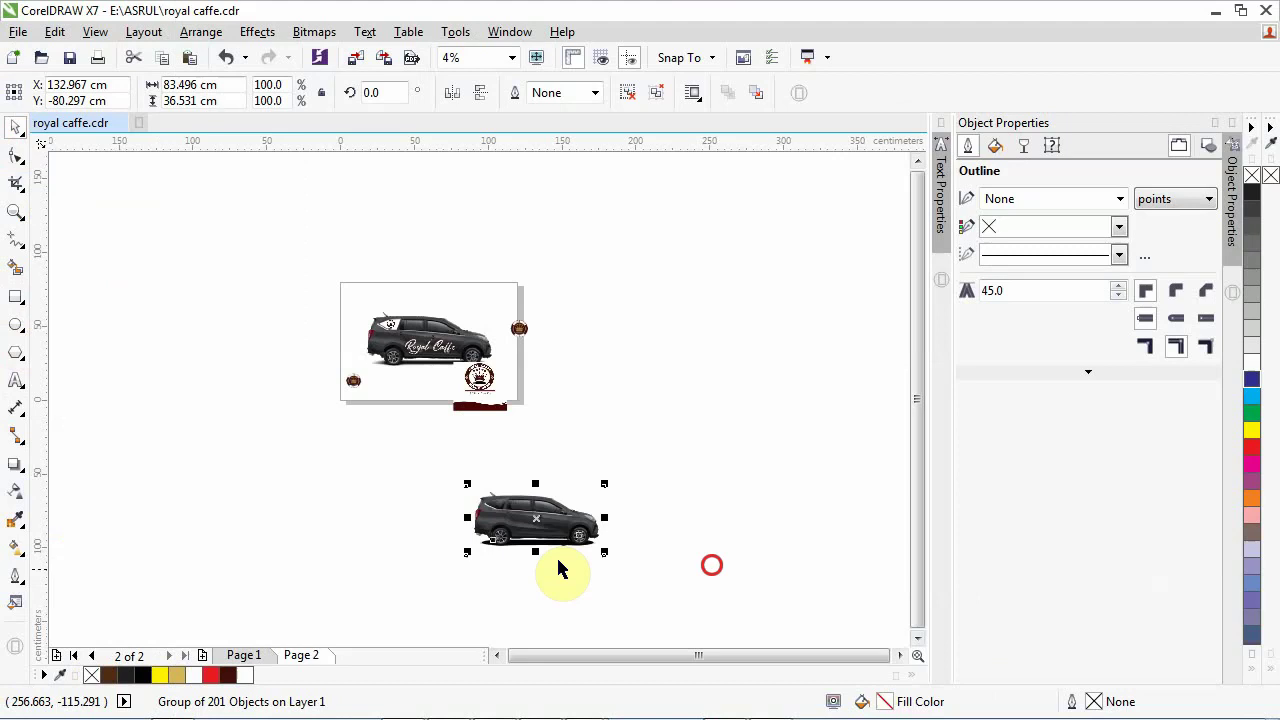
left_click(560, 568)
Step: Move the traced car group off the duplicated photo to the empty space below it and examine the traced detail
scroll(500, 510, "up", 2)
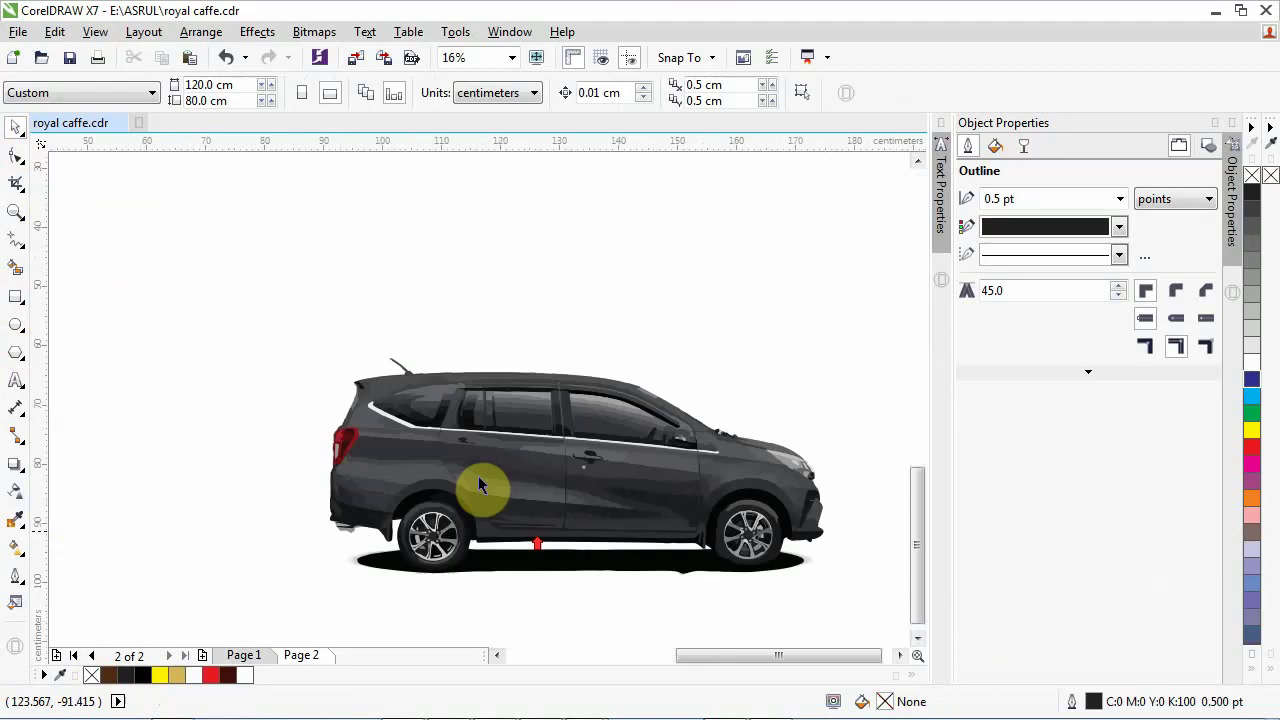
scroll(478, 476, "up", 2)
scroll(349, 391, "down", 2)
left_click(329, 386)
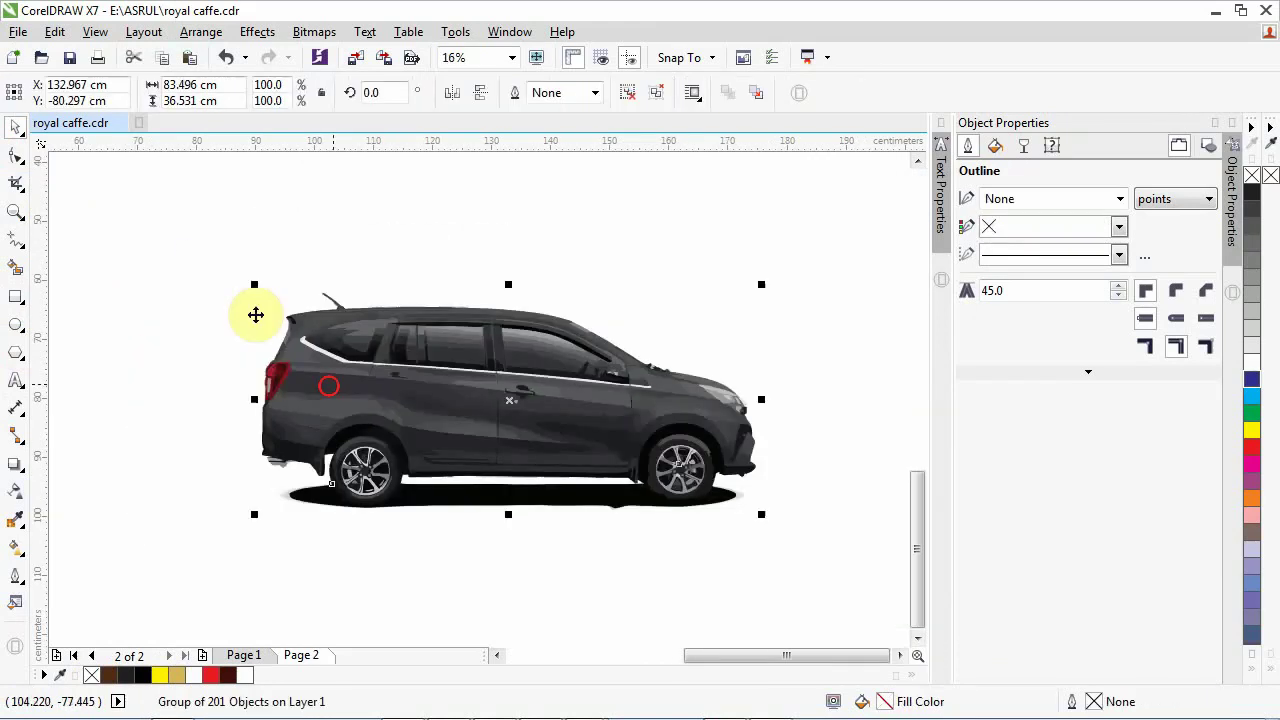
left_click_drag(256, 315, 395, 320)
scroll(395, 320, "down", 2)
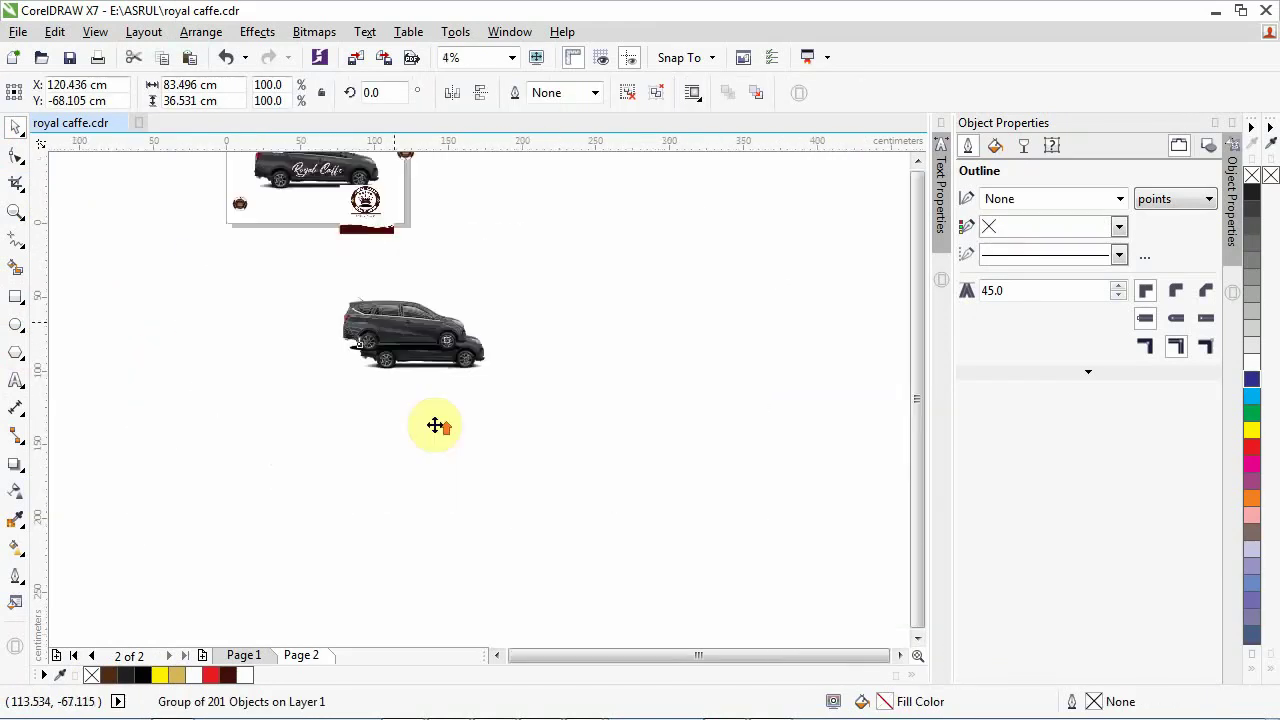
scroll(435, 425, "up", 4)
scroll(435, 425, "down", 1)
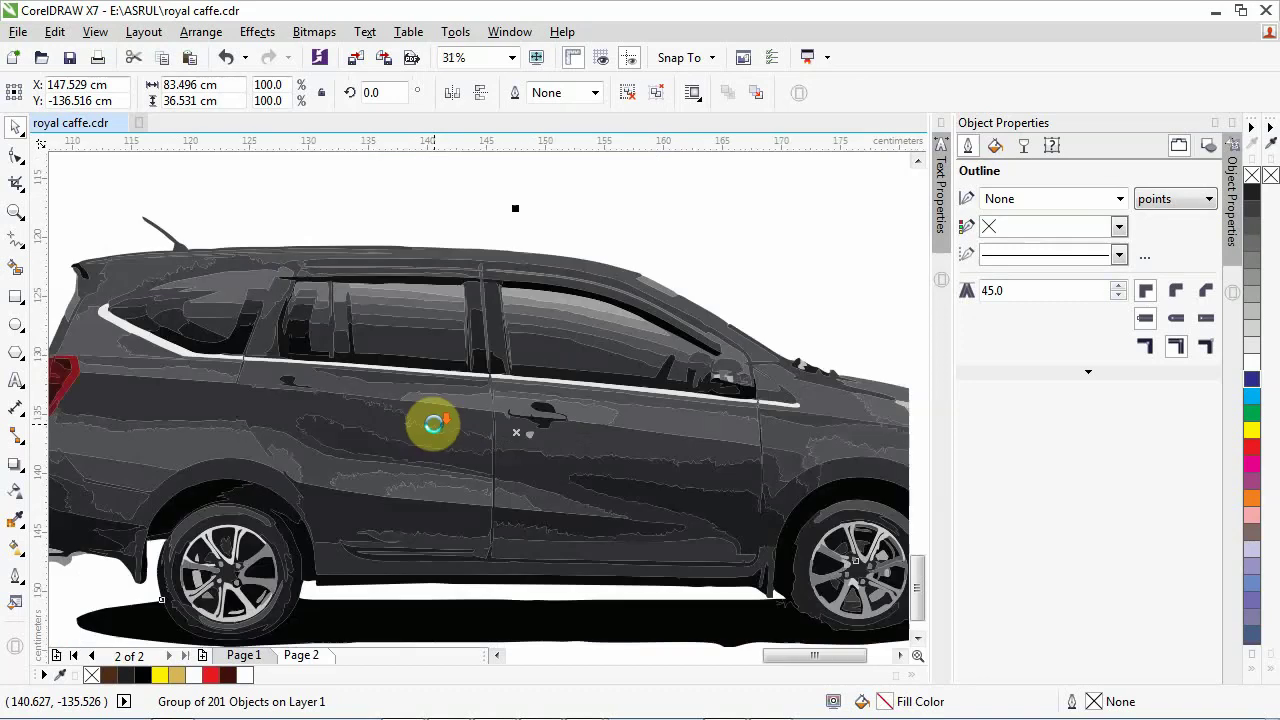
scroll(433, 424, "down", 2)
Step: Ungroup the traced car and delete all of its objects
left_click(625, 98)
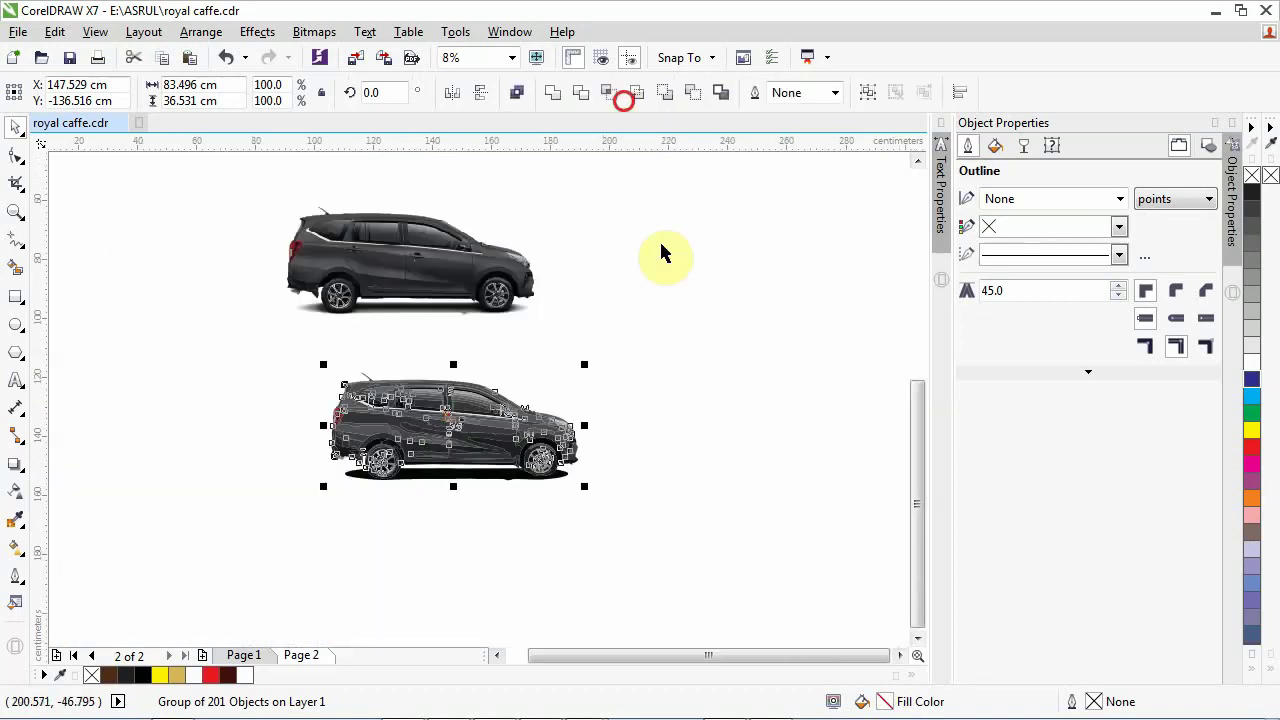
key("Delete")
scroll(324, 231, "up", 2)
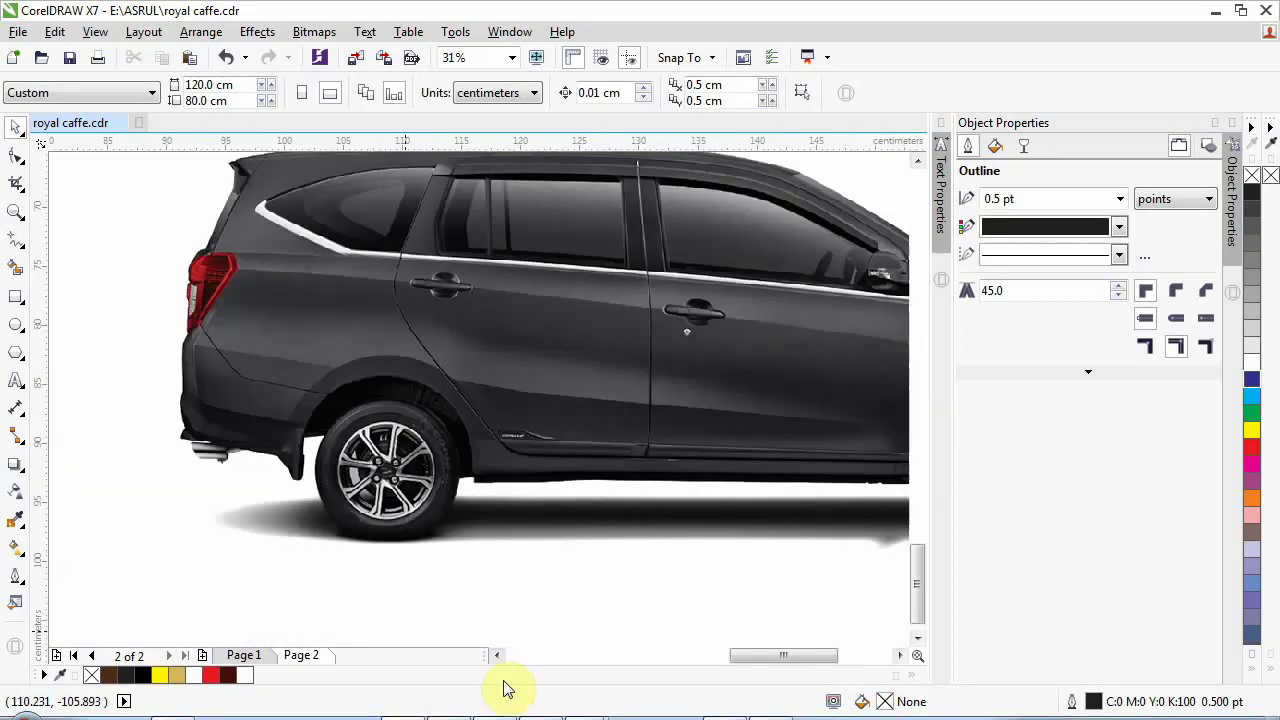
mouse_move(705, 712)
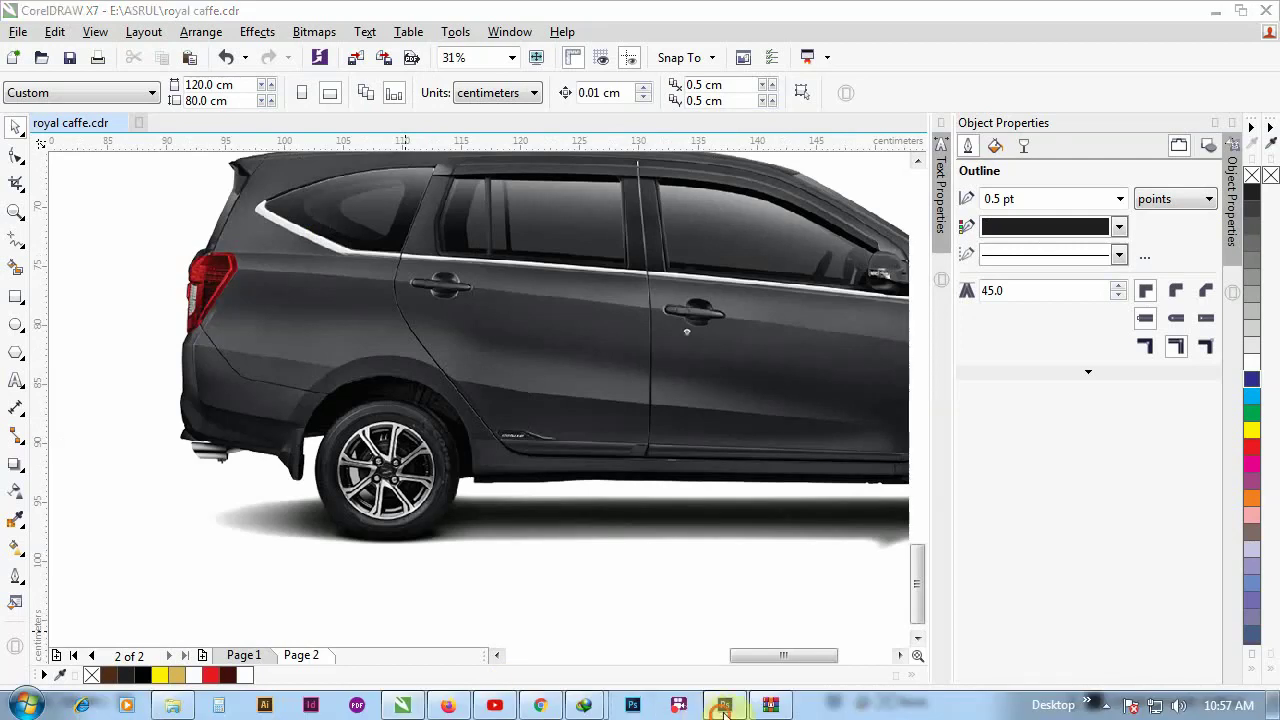
left_click(724, 708)
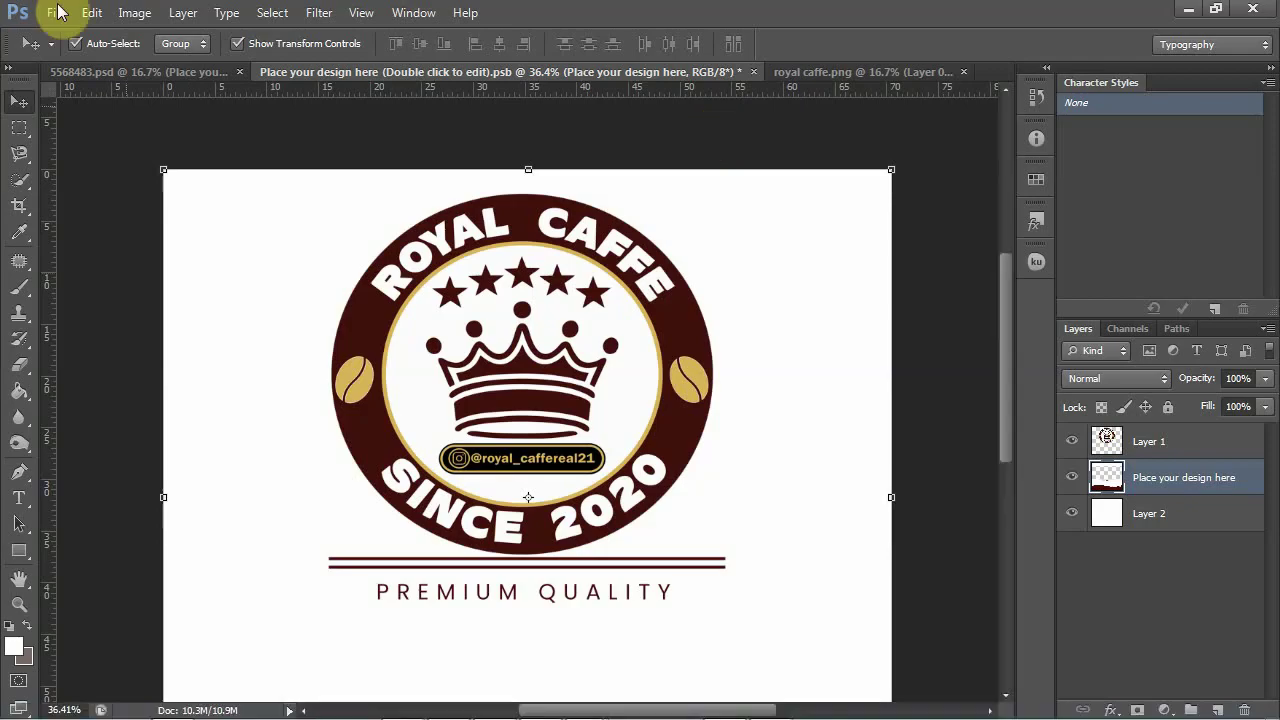
left_click(57, 12)
left_click(68, 50)
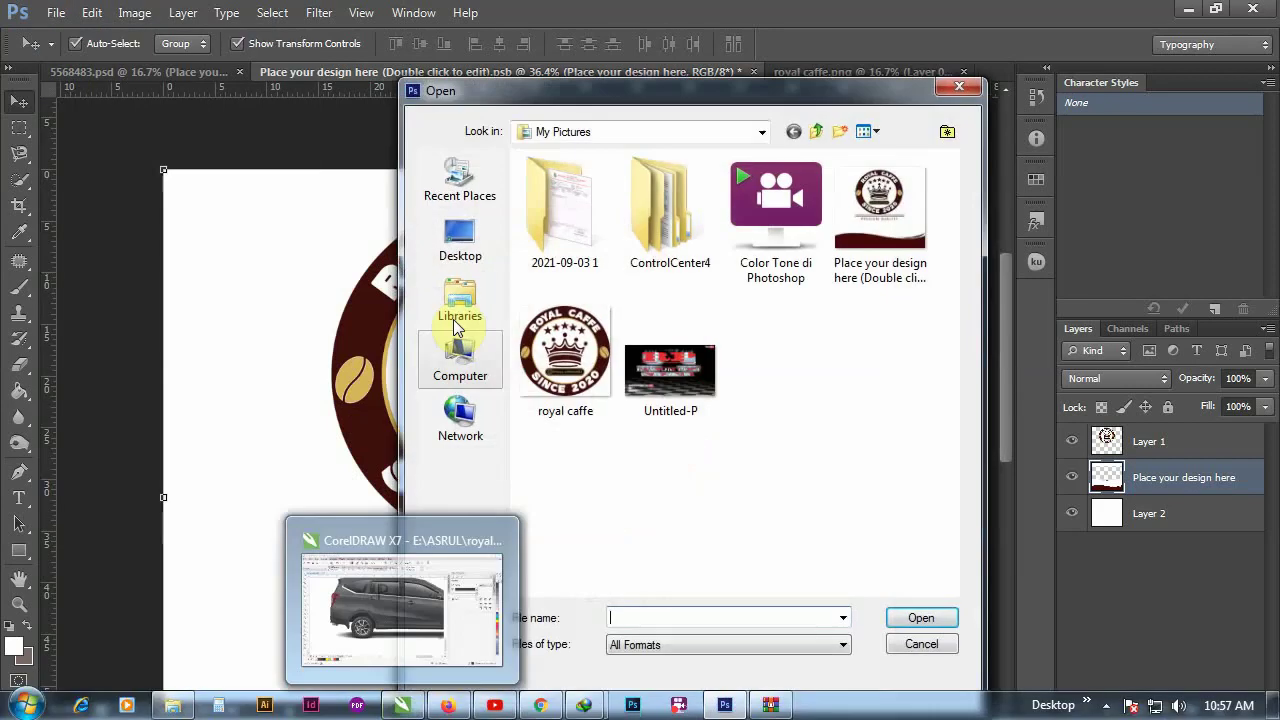
left_click(455, 318)
left_click(621, 247)
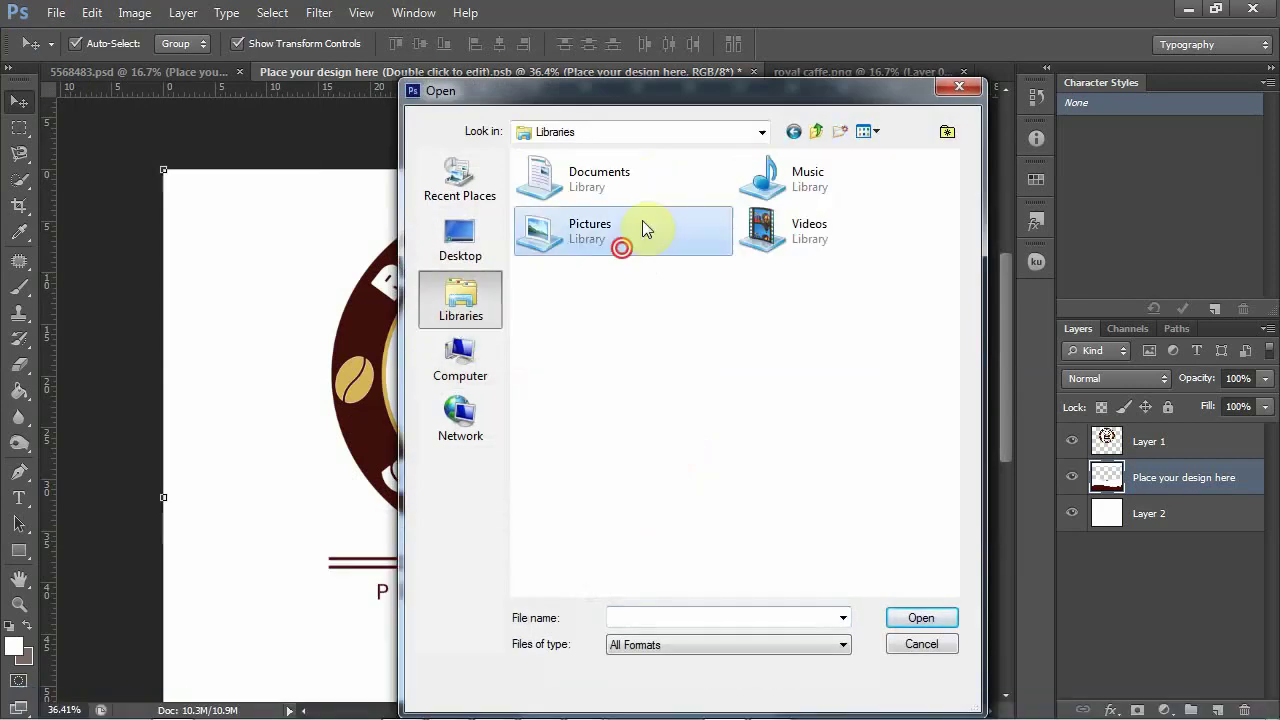
left_click(460, 305)
left_click(596, 195)
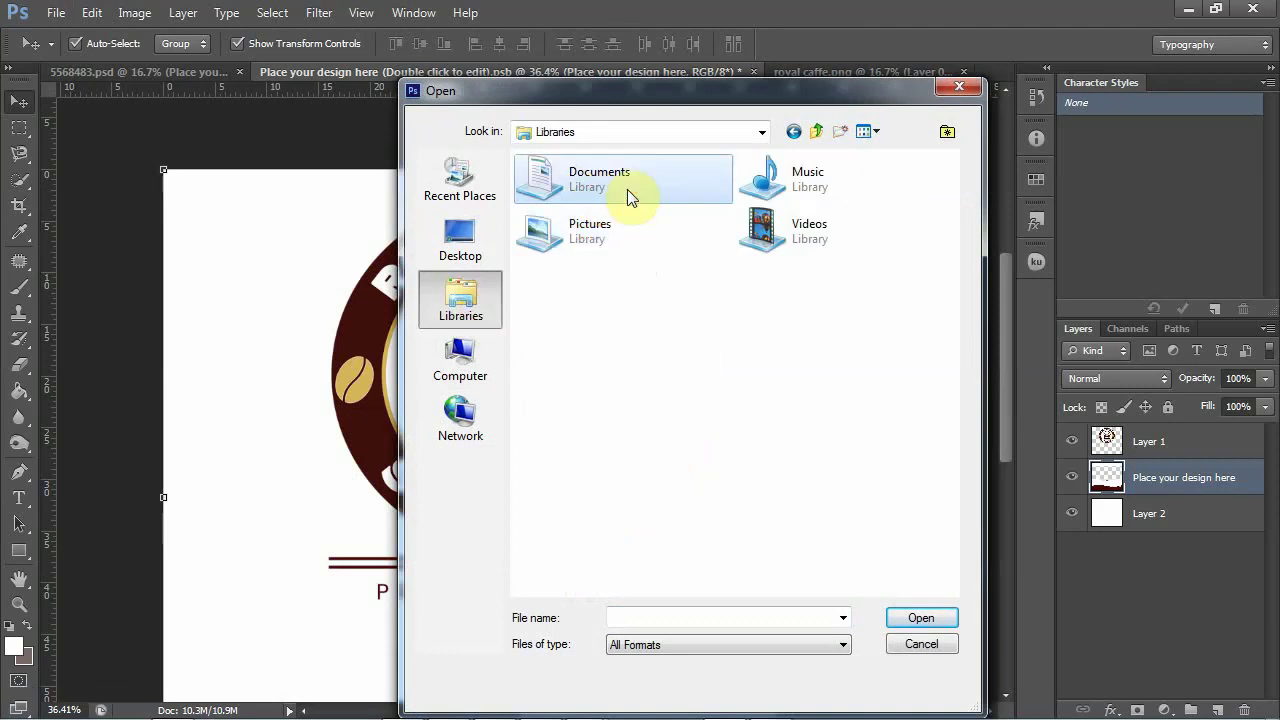
double_click(627, 192)
scroll(875, 237, "down", 3)
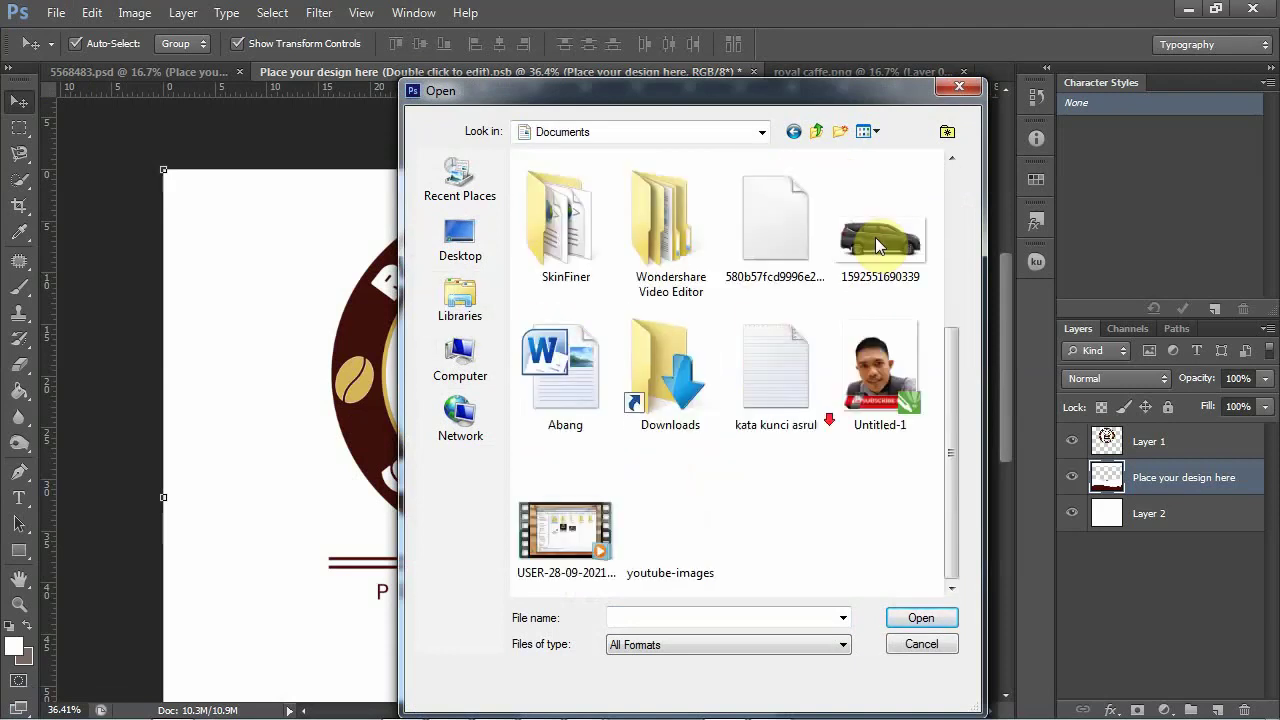
left_click(875, 237)
left_click(910, 620)
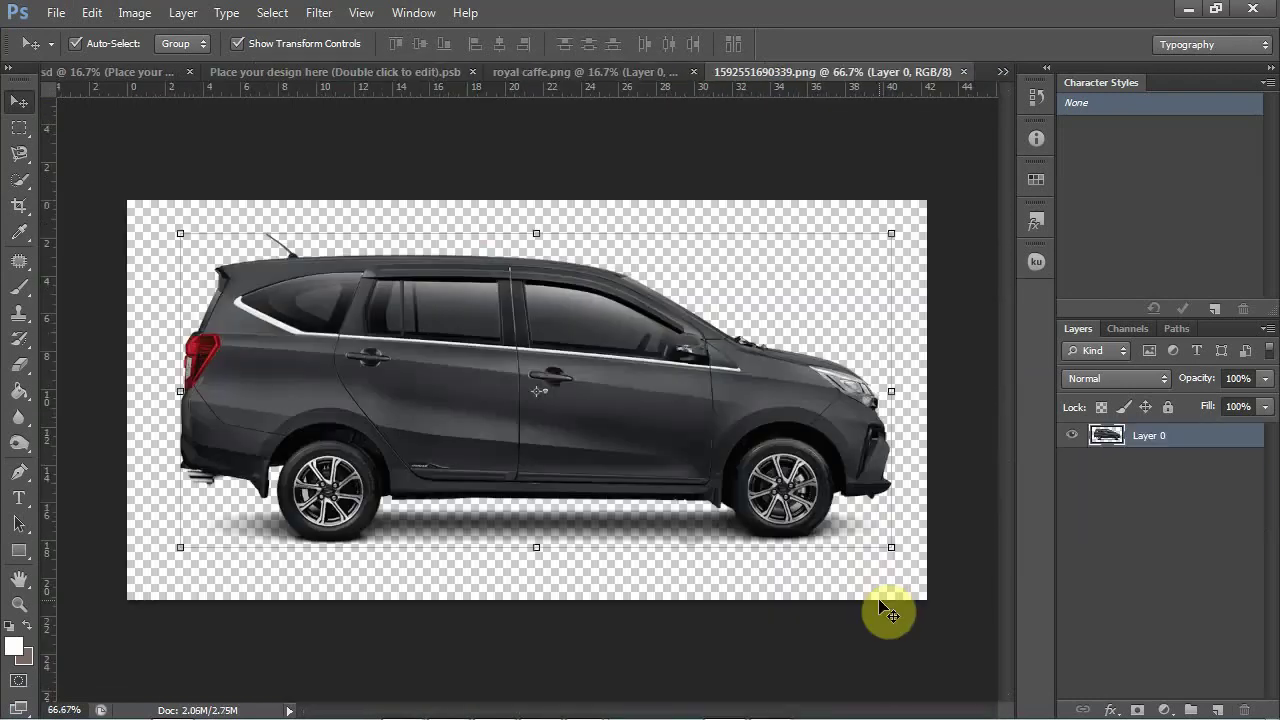
left_click(556, 628)
Step: Start a Pen tool path at the upper edge of the tail light and run it up the rear pillar to a corner at the roof edge
key("p")
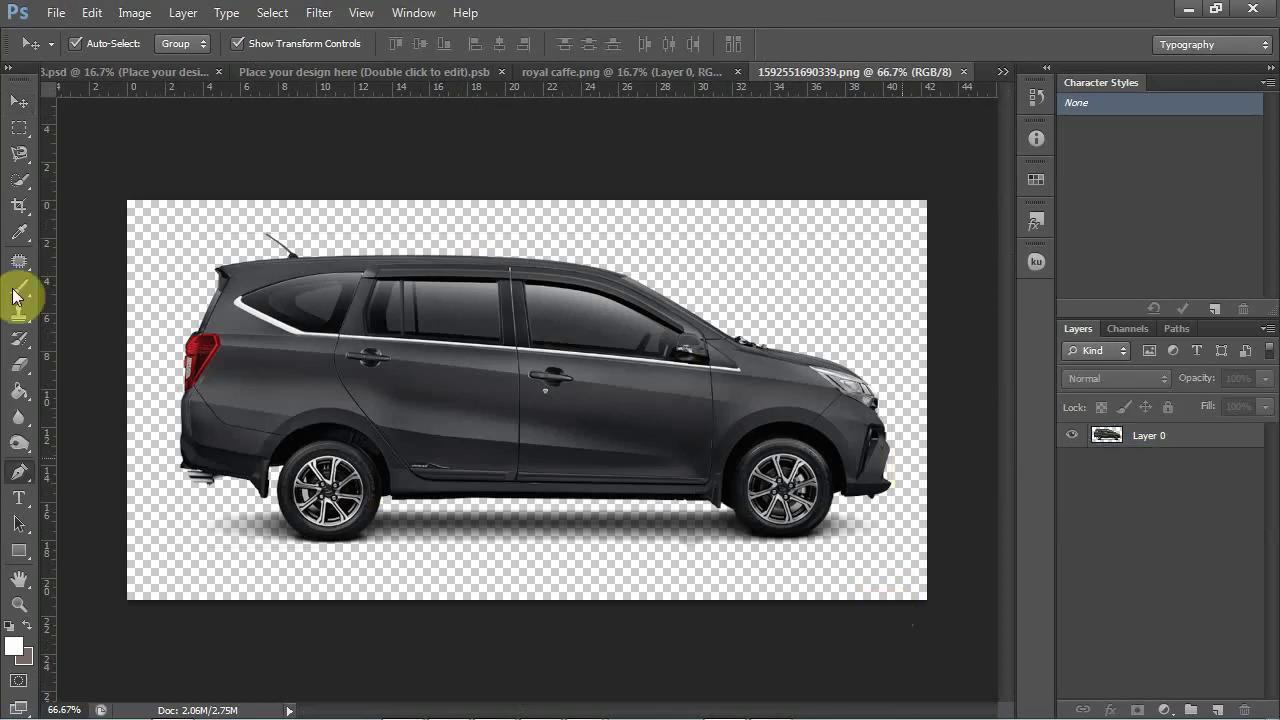
scroll(204, 311, "up", 2)
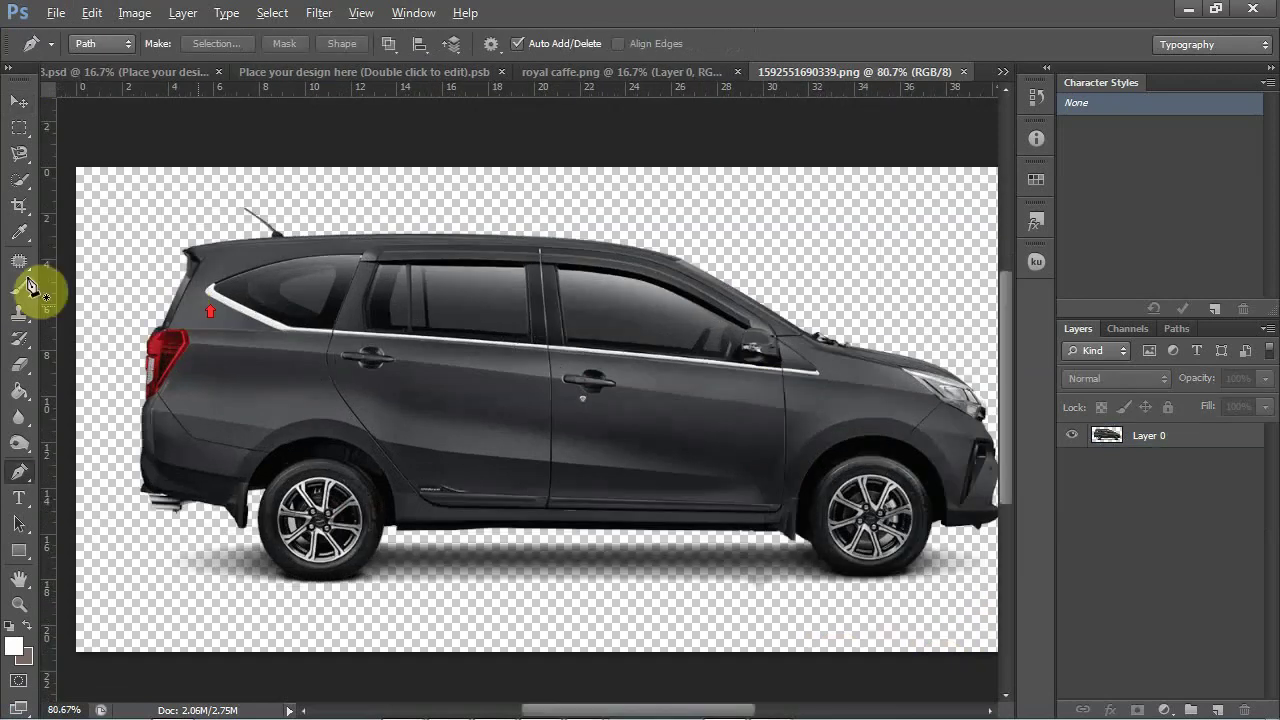
scroll(150, 290, "up", 1)
scroll(150, 290, "up", 3)
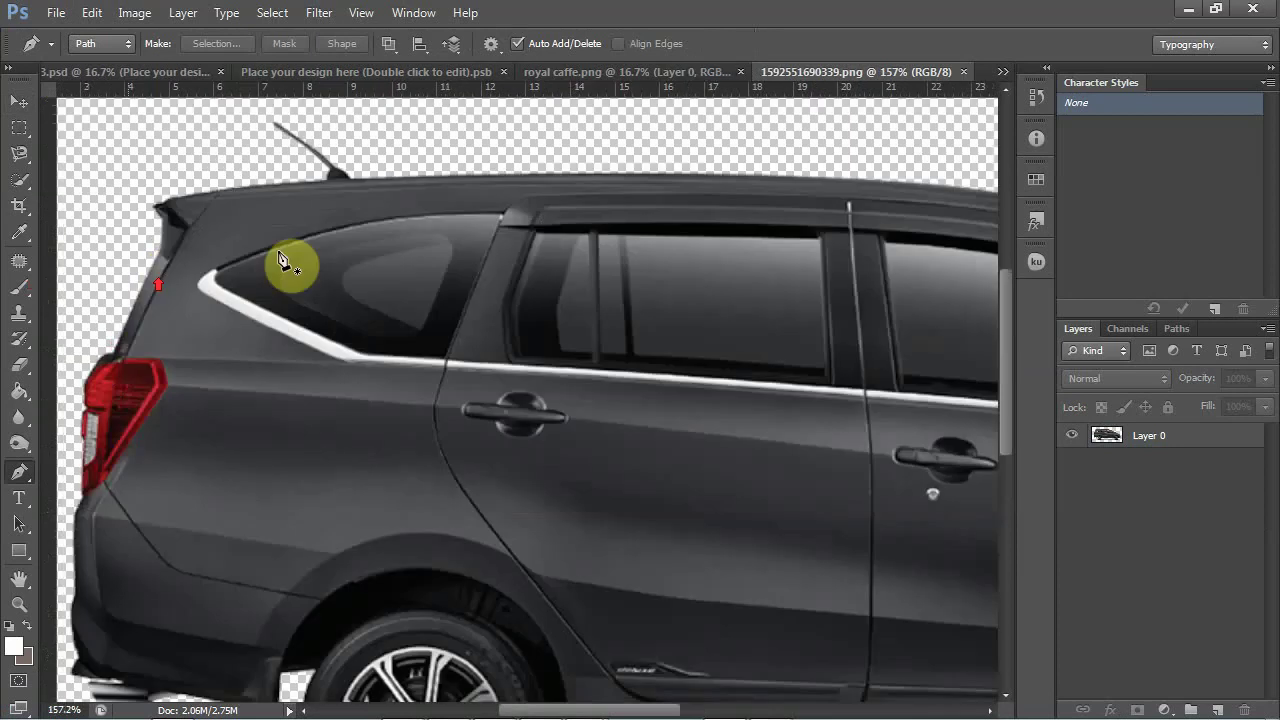
scroll(283, 260, "down", 1)
scroll(259, 258, "up", 1)
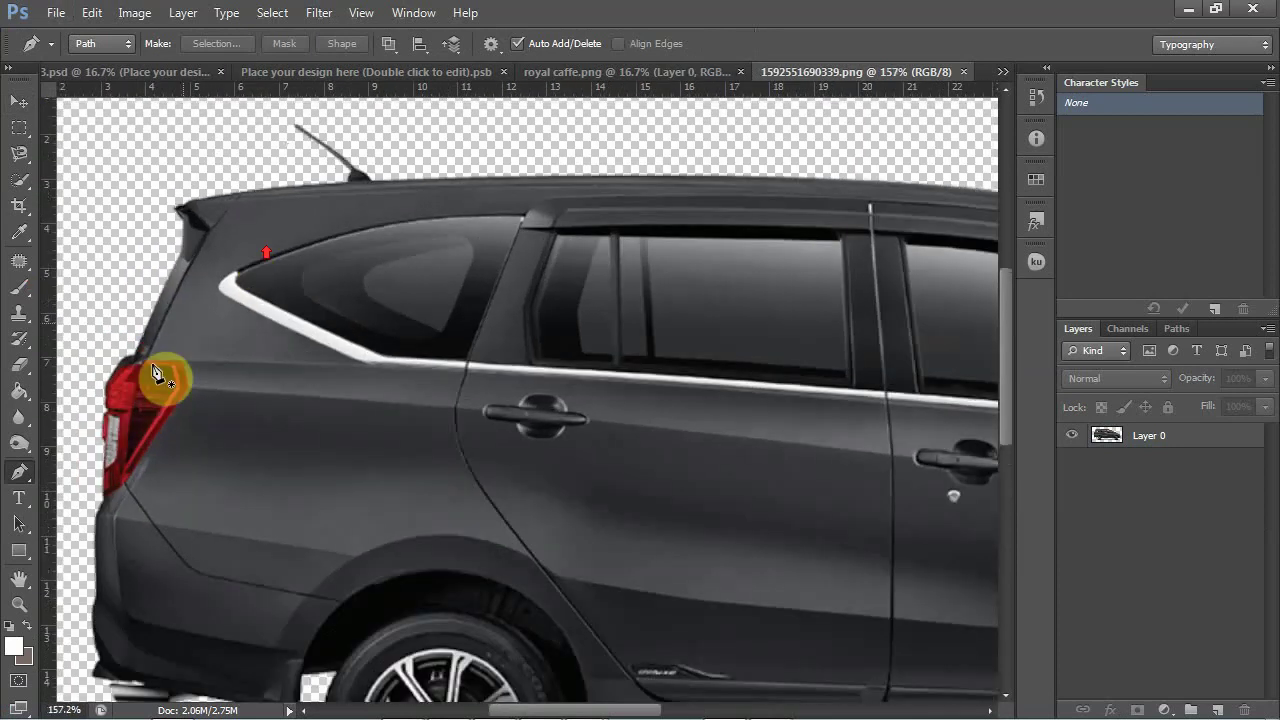
scroll(153, 373, "up", 2)
left_click(145, 363)
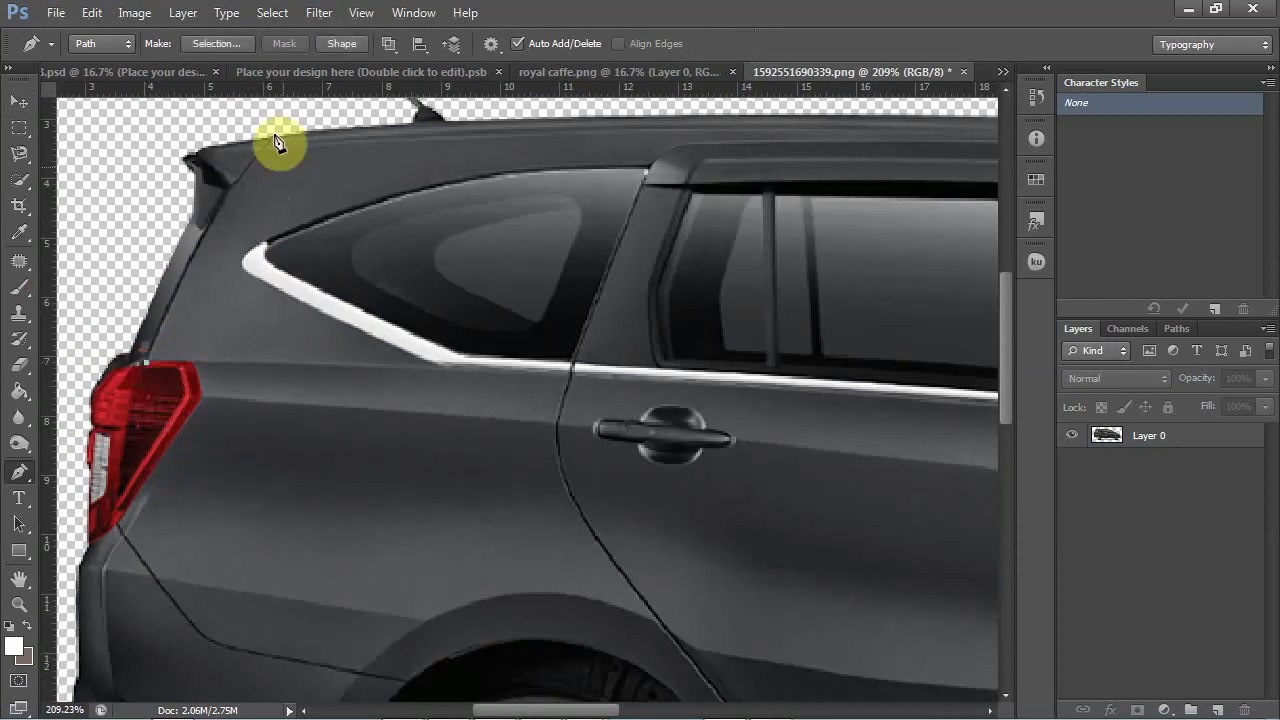
left_click(270, 136)
left_click_drag(316, 116, 319, 117)
left_click(271, 137, "alt")
left_click(271, 138, "alt")
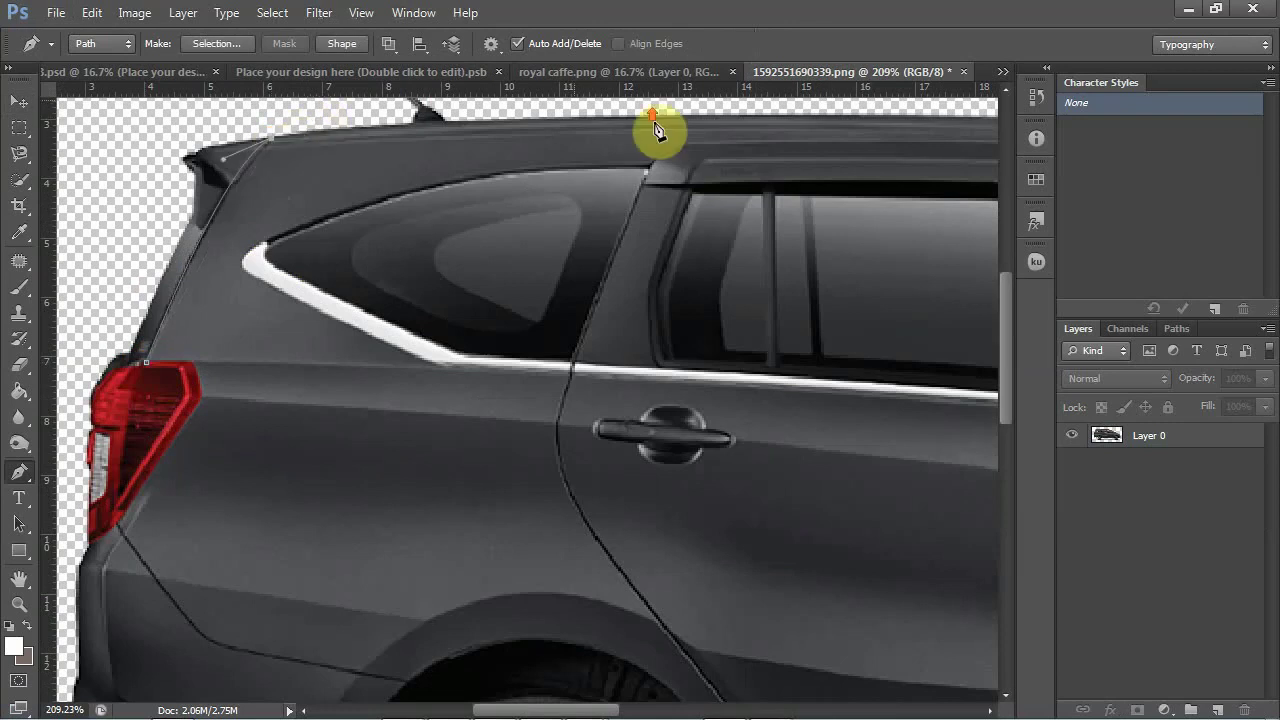
Step: Continue the path along the roof edge to above the rear door, then down the door seam to the white trim line
scroll(655, 128, "up", 2)
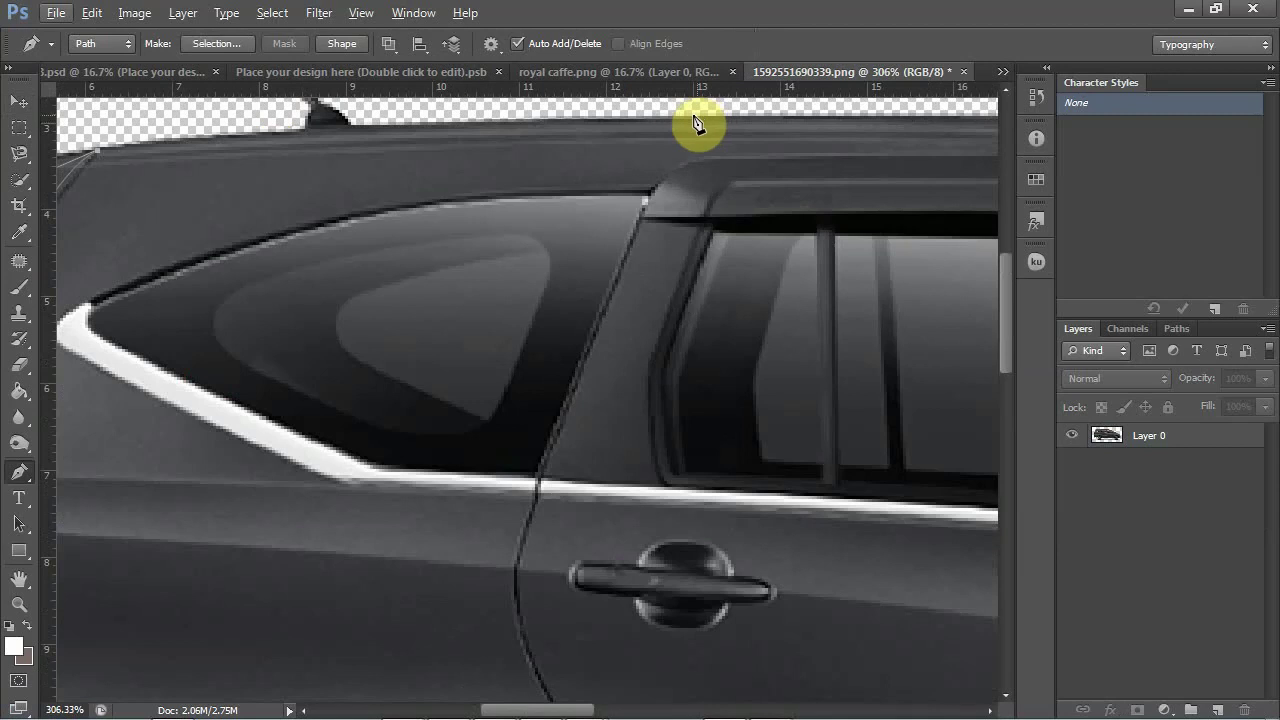
left_click(690, 122)
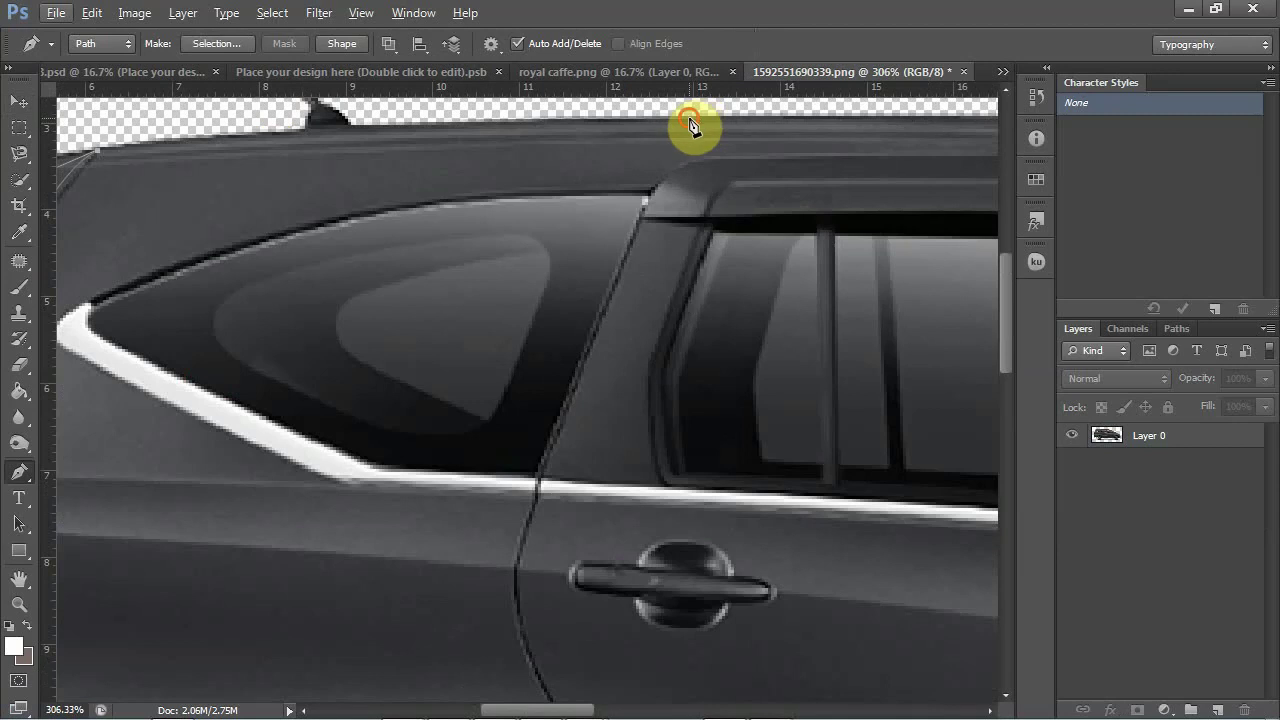
left_click(646, 212)
scroll(601, 305, "down", 1)
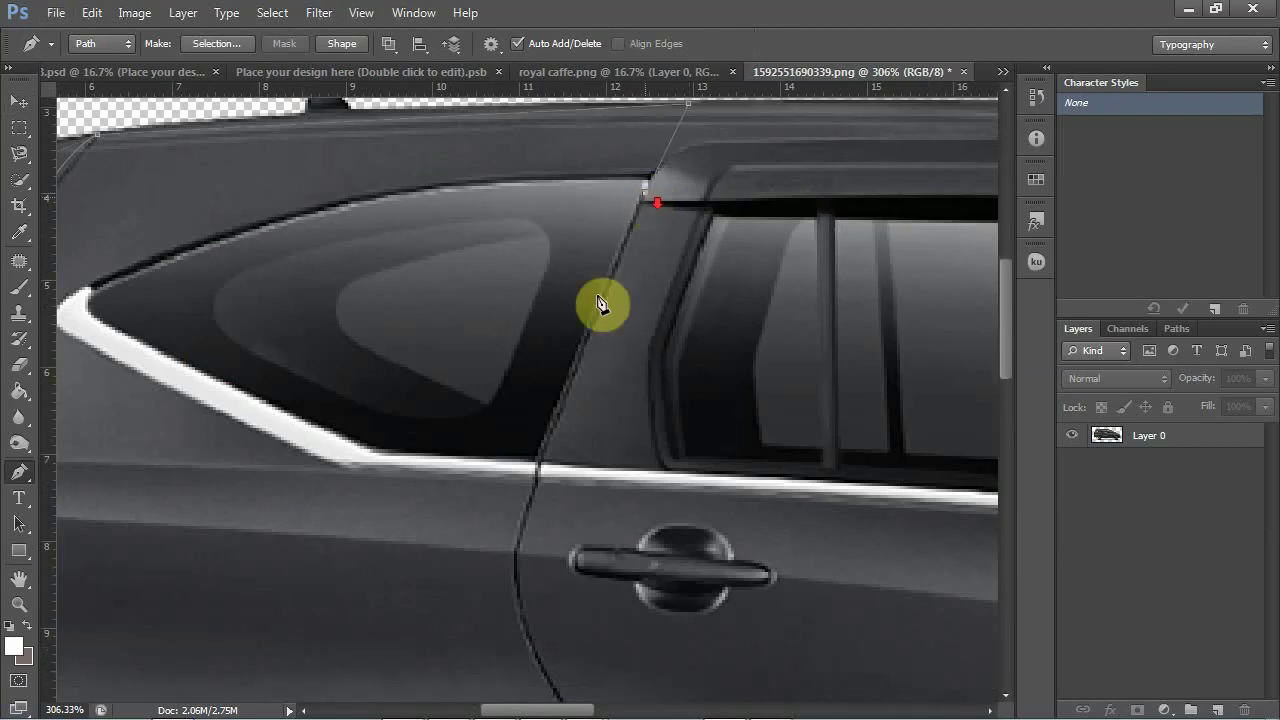
scroll(547, 342, "down", 3)
left_click(537, 339)
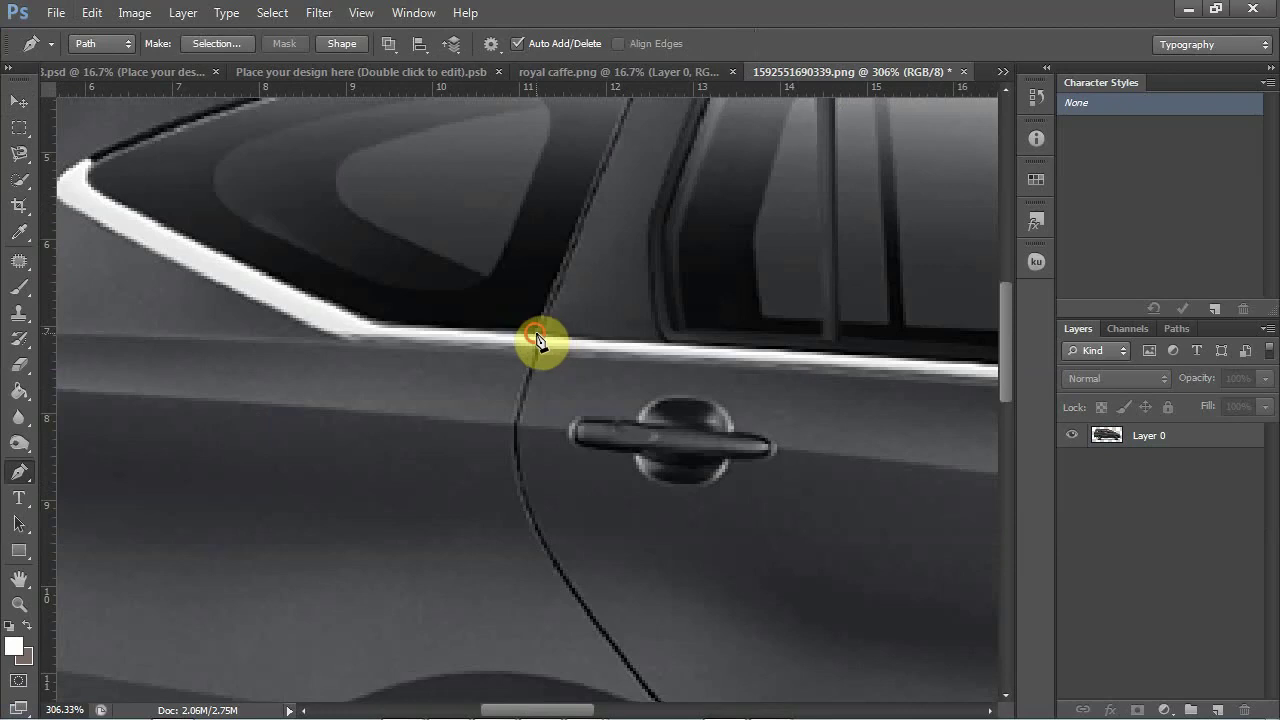
Step: Curve the path along the rear door seam below the white trim and make its last anchor a corner
left_click_drag(536, 351, 538, 385)
left_click_drag(559, 575, 652, 686)
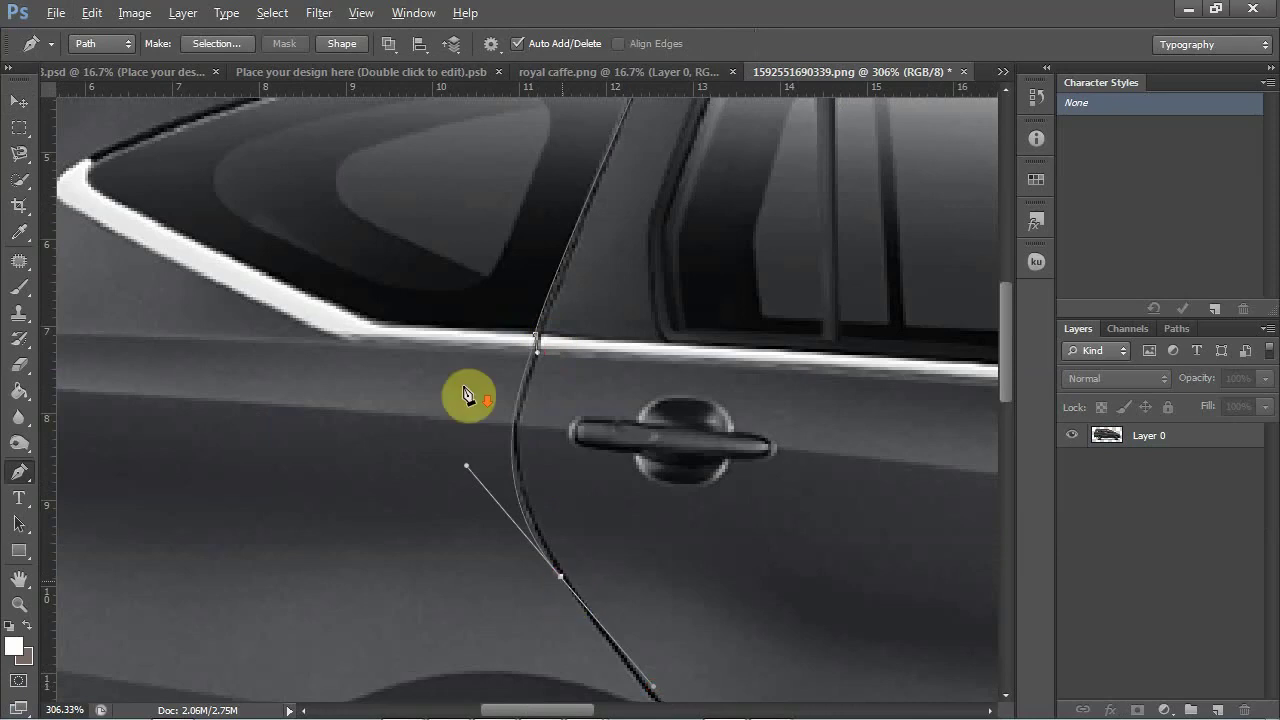
scroll(467, 395, "down", 2)
key("ctrl+z")
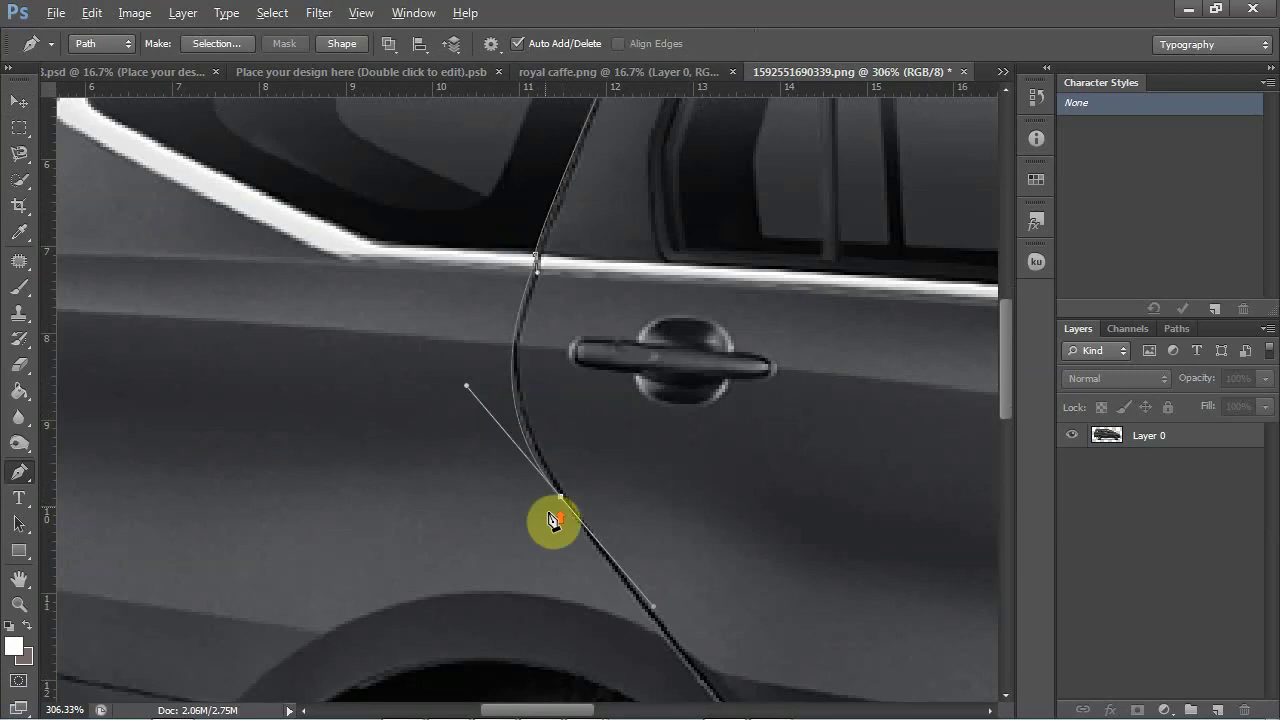
scroll(553, 520, "up", 1)
left_click(566, 495, "alt")
Step: Extend the path down the rear door seam past the wheel arch to a corner anchor at the door's lower edge
scroll(433, 357, "down", 4)
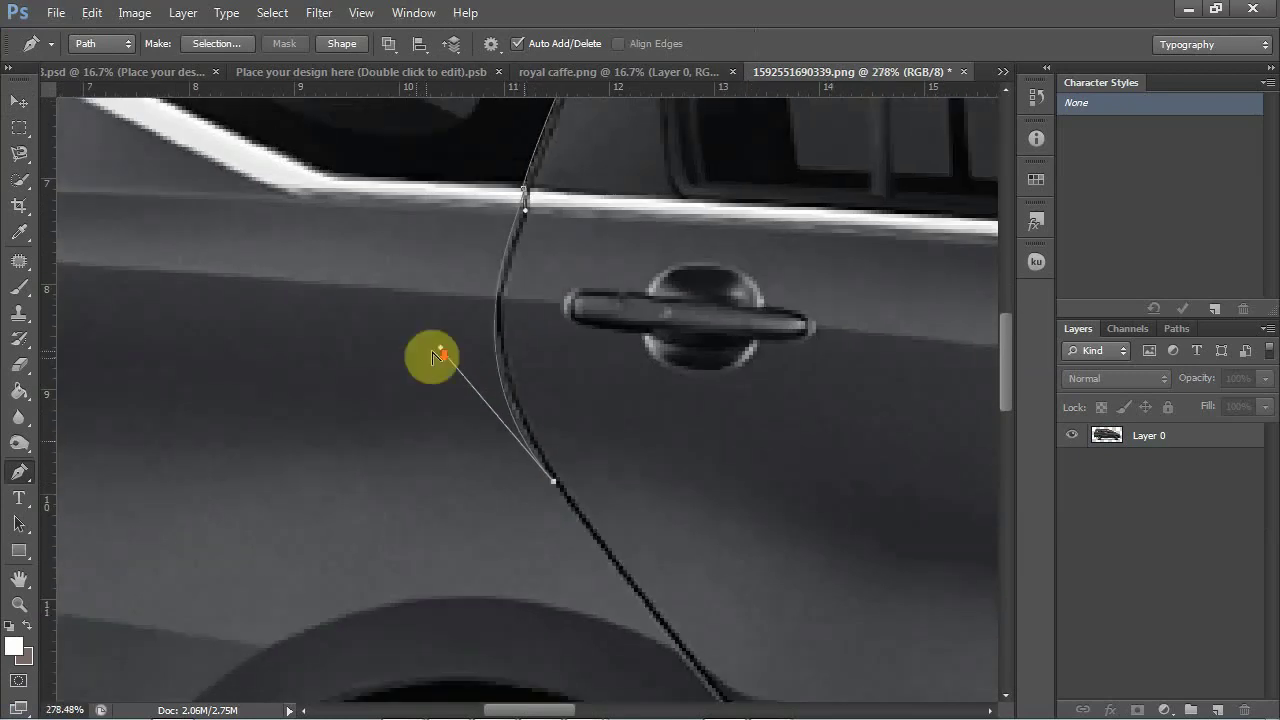
scroll(440, 355, "down", 2)
scroll(617, 580, "up", 2)
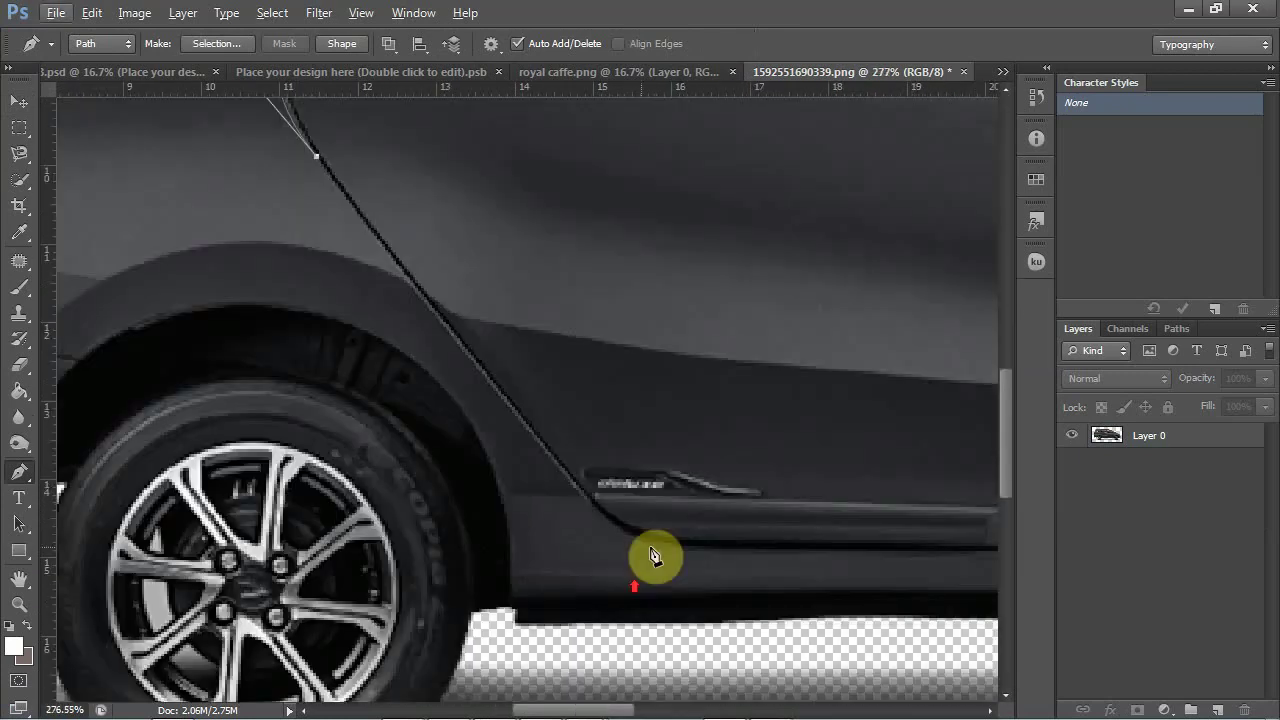
left_click_drag(645, 545, 668, 548)
left_click_drag(737, 568, 740, 597)
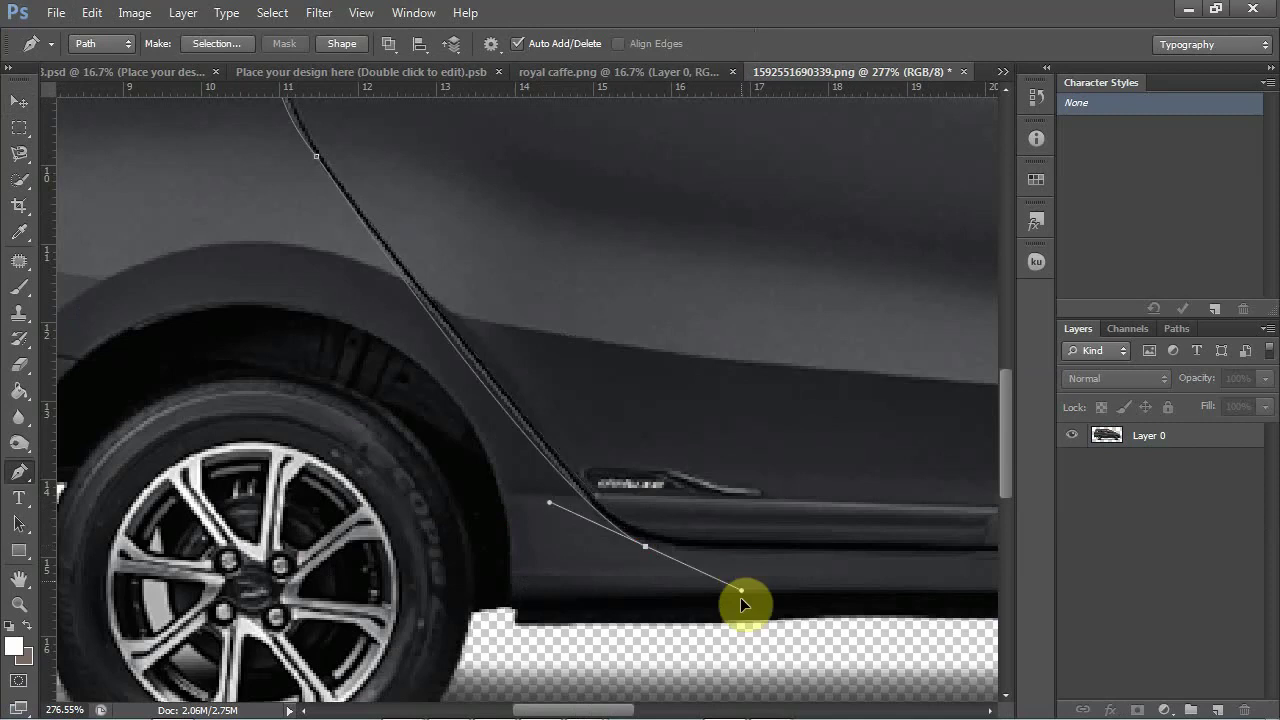
left_click(645, 545, "alt")
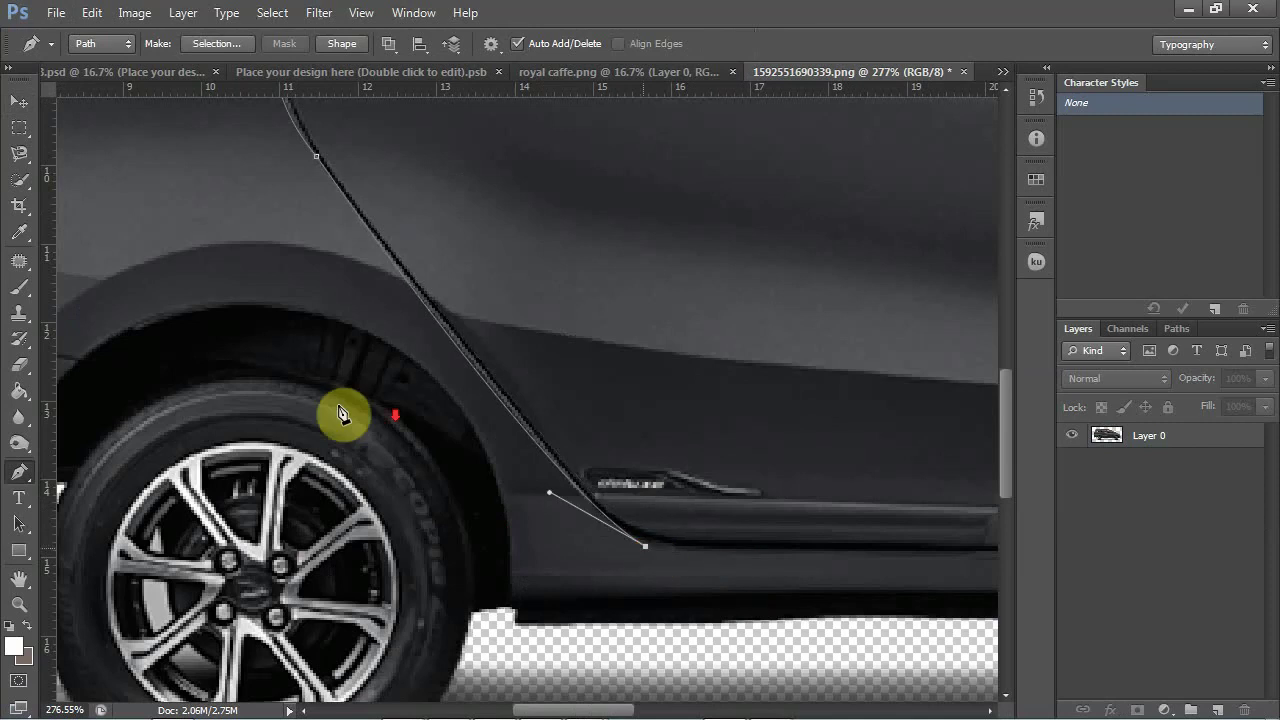
Step: Run the path forward beneath both doors to near the front door's lower front corner, then down to the underside edge of the sill
scroll(347, 414, "down", 5)
scroll(733, 540, "up", 3)
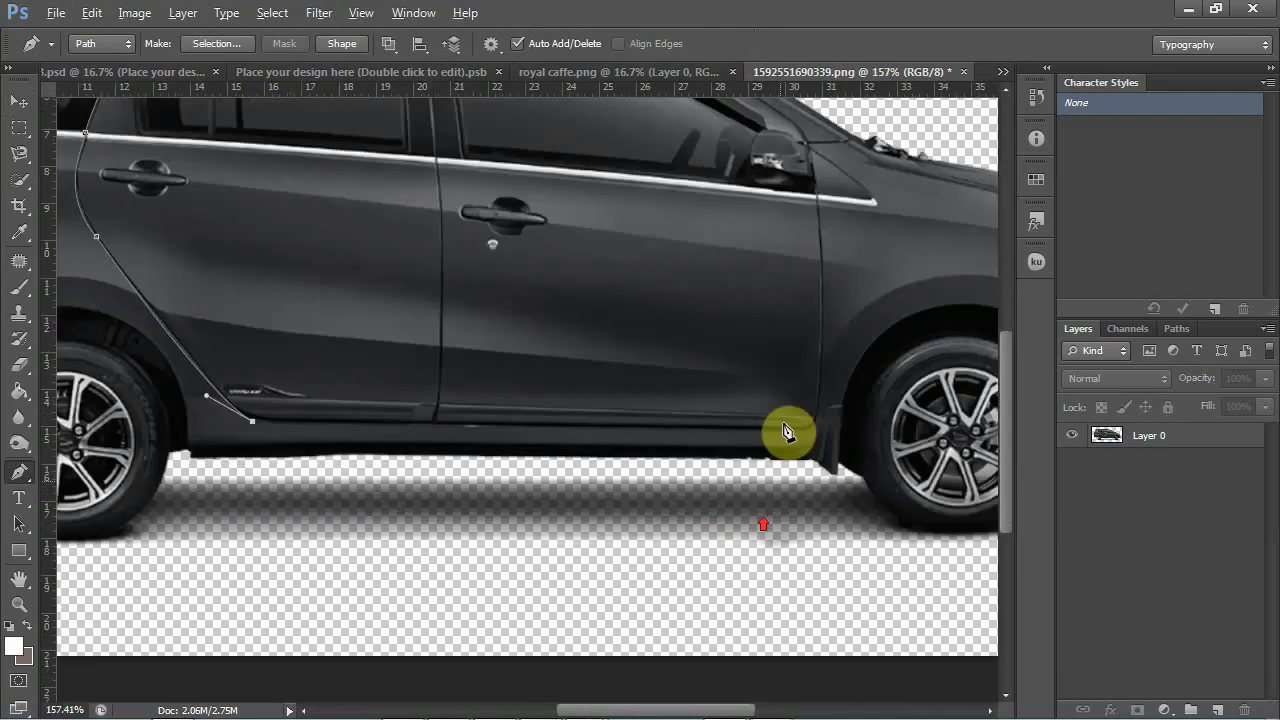
scroll(785, 432, "up", 4)
left_click(798, 401)
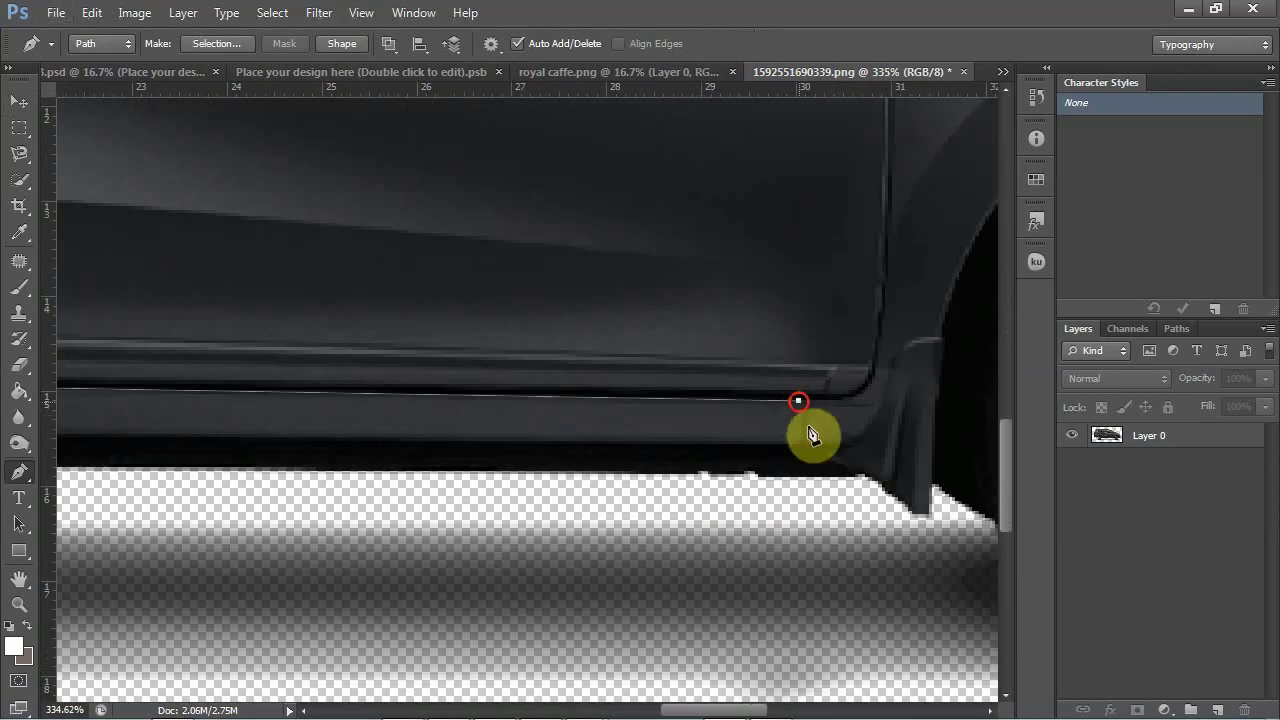
left_click(804, 481)
left_click(803, 476)
Step: Try to carry the path back along the underside to the rear wheel arch in a single segment
scroll(808, 478, "down", 6)
left_click_drag(270, 530, 305, 485)
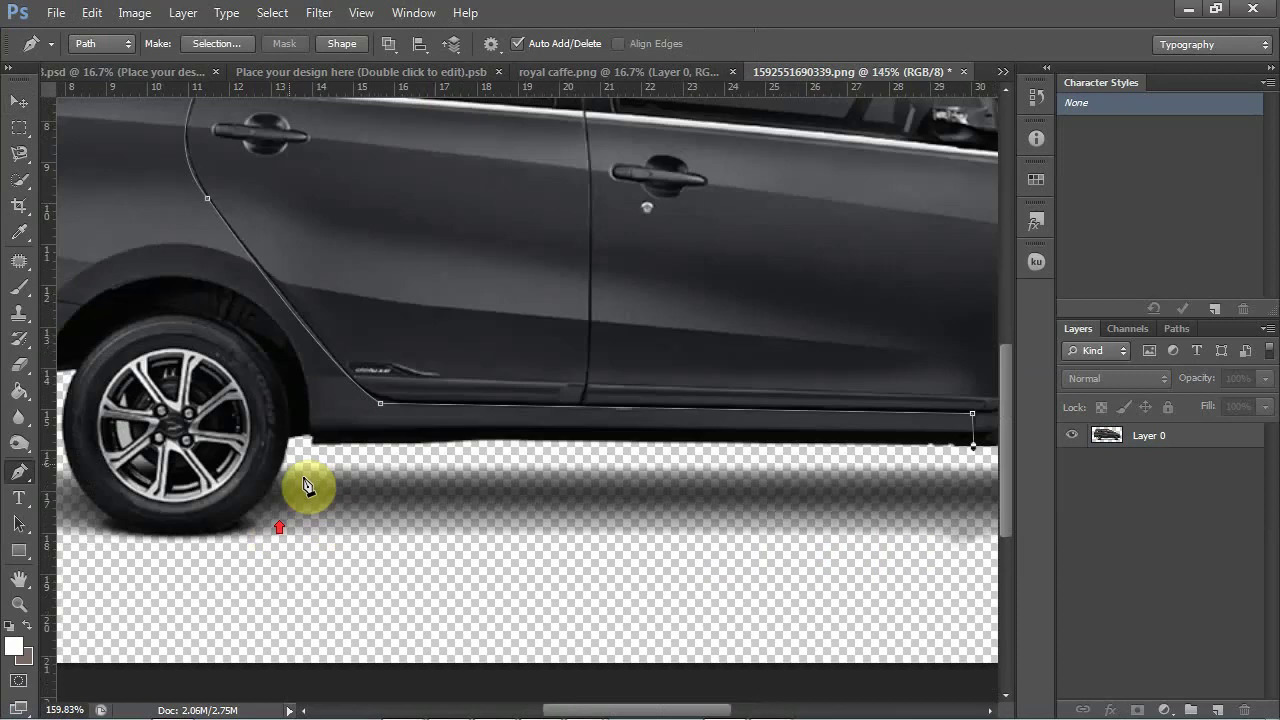
scroll(302, 480, "up", 6)
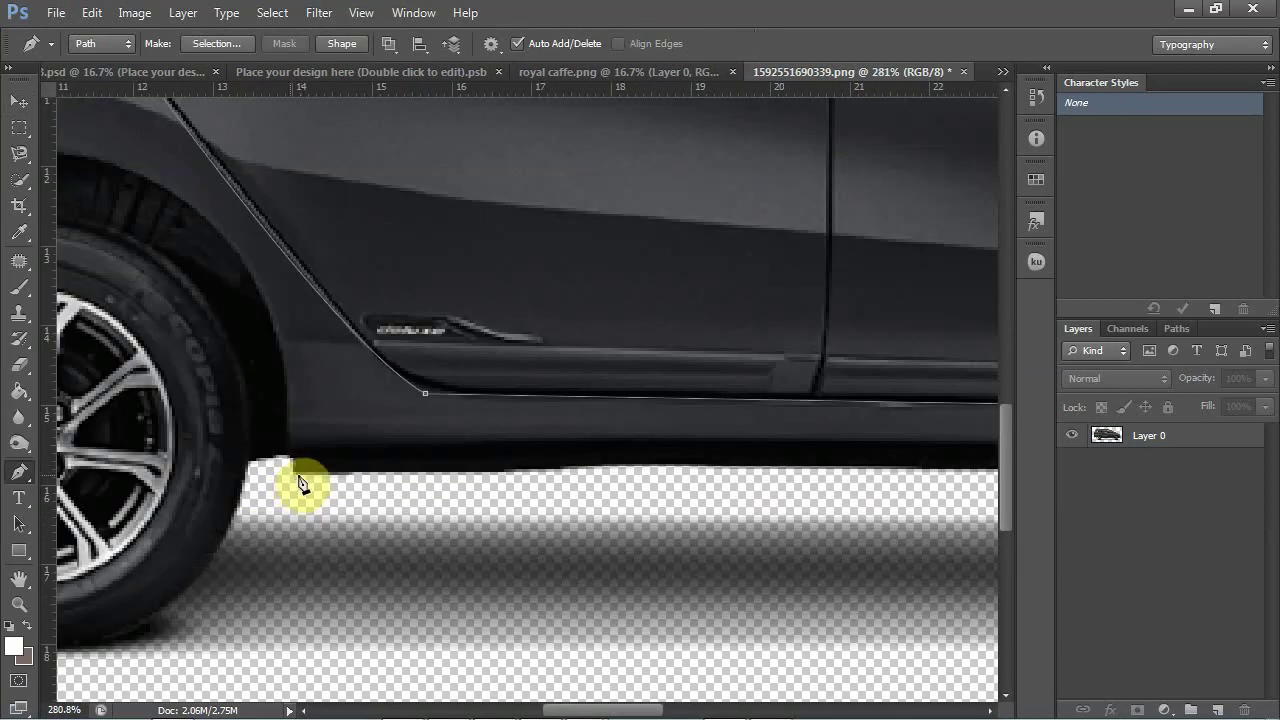
left_click(292, 471)
left_click_drag(281, 503, 267, 485)
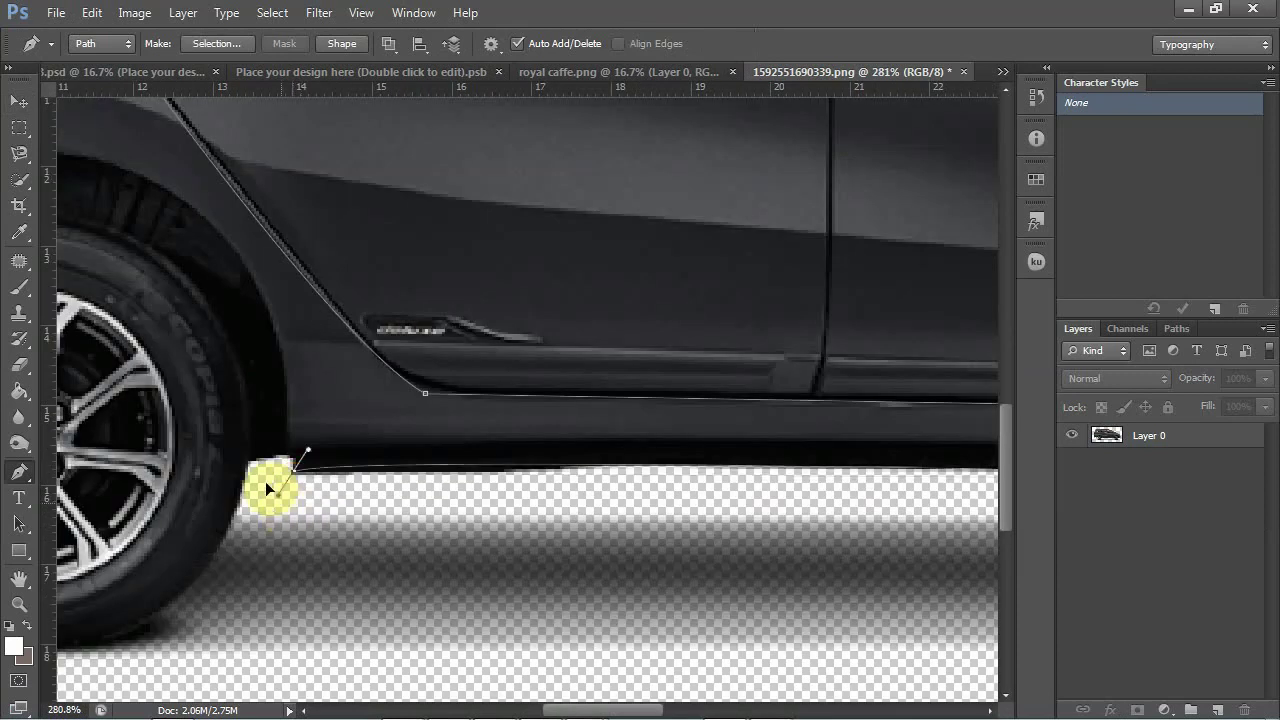
key("ctrl+z")
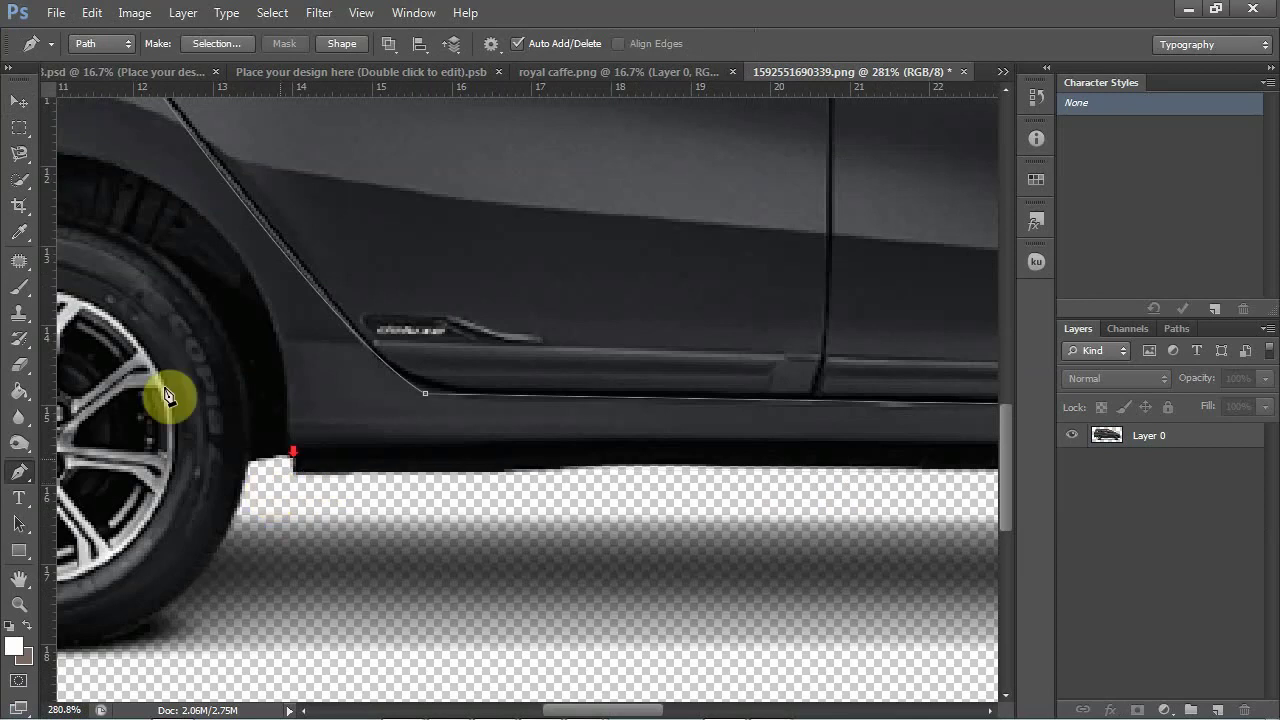
Step: Trace the car's underside back to the sill corner behind the rear wheel, adding intermediate anchors that follow its slight curve
scroll(168, 395, "down", 9)
scroll(437, 437, "up", 4)
scroll(440, 445, "up", 2)
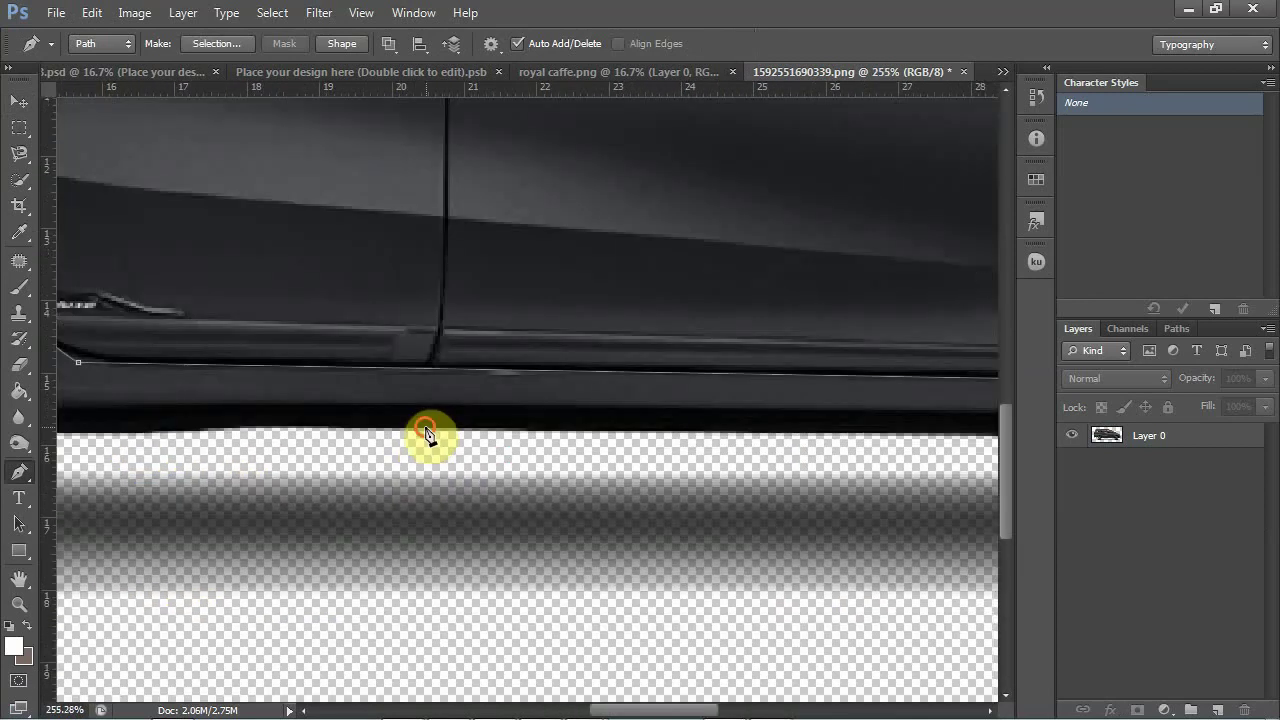
left_click(426, 428)
scroll(288, 441, "down", 1)
scroll(288, 441, "down", 1)
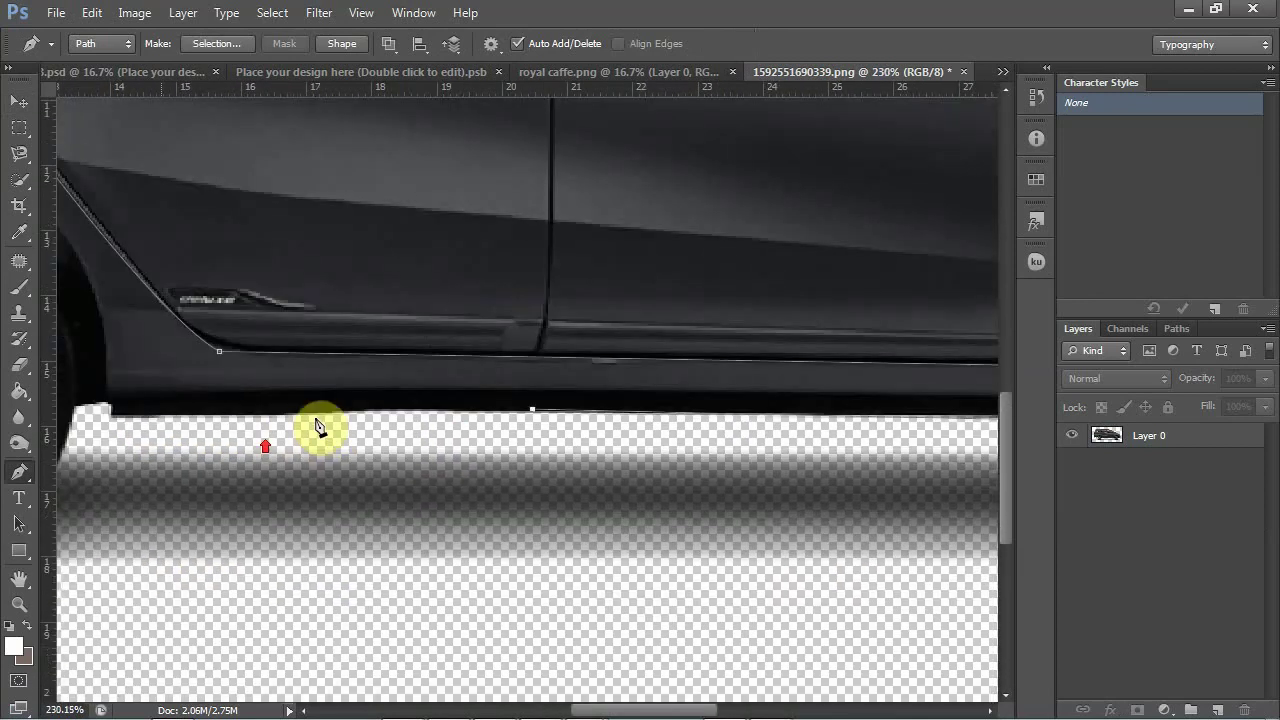
scroll(287, 420, "up", 1)
left_click_drag(284, 411, 259, 425)
left_click(284, 411, "alt")
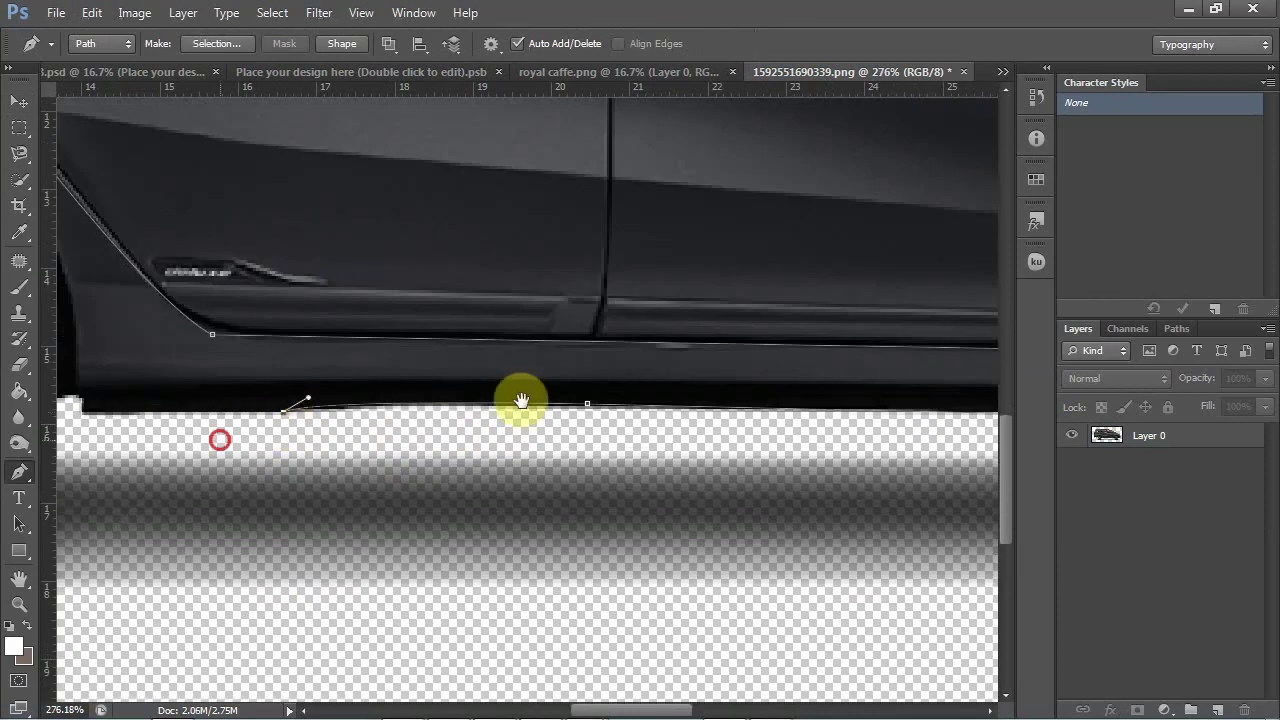
left_click_drag(521, 400, 823, 361)
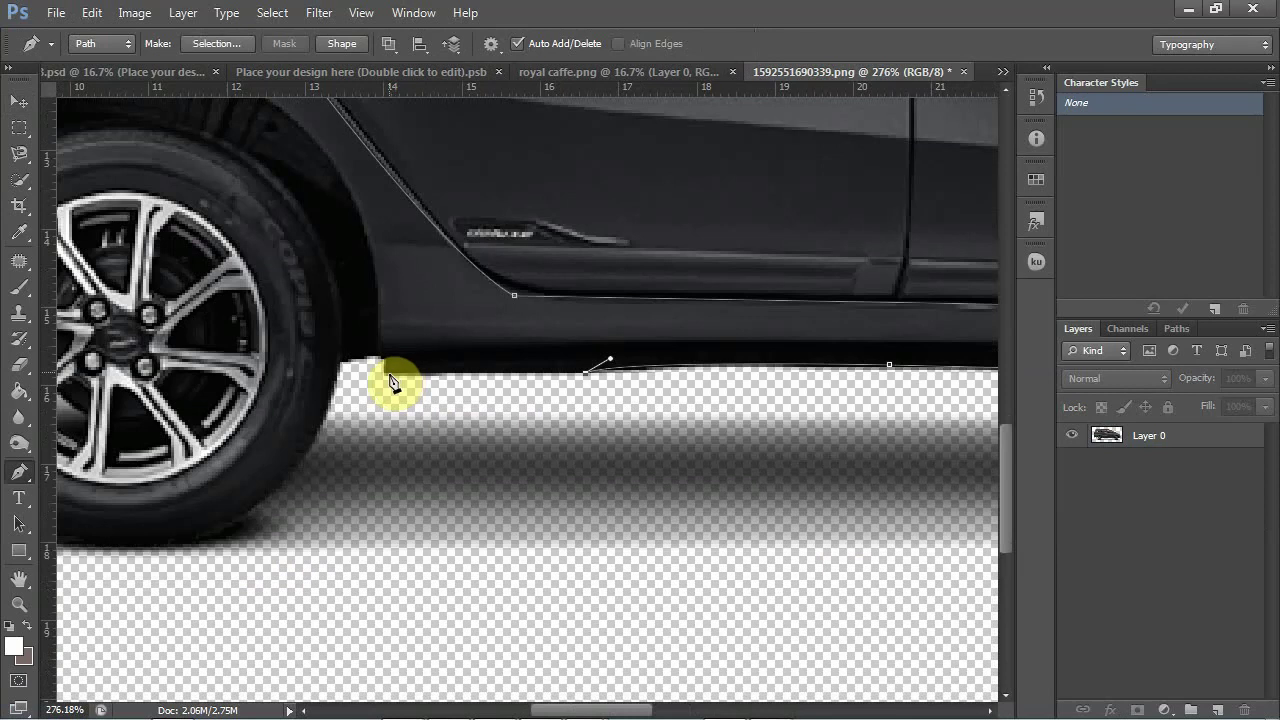
left_click(383, 374)
Step: Anchor the path at the sill corner behind the rear wheel and curve it up the wheel arch's front edge to a corner anchor
left_click(331, 216)
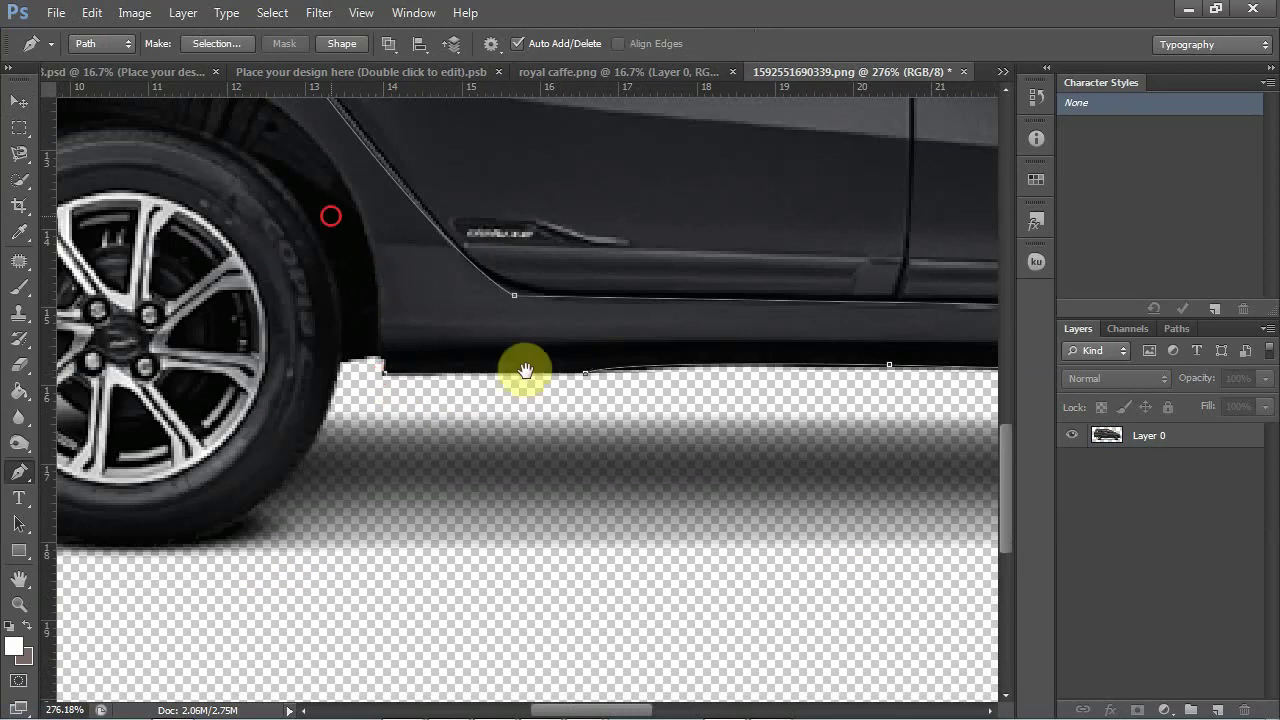
left_click_drag(525, 371, 720, 526)
left_click_drag(416, 233, 250, 205)
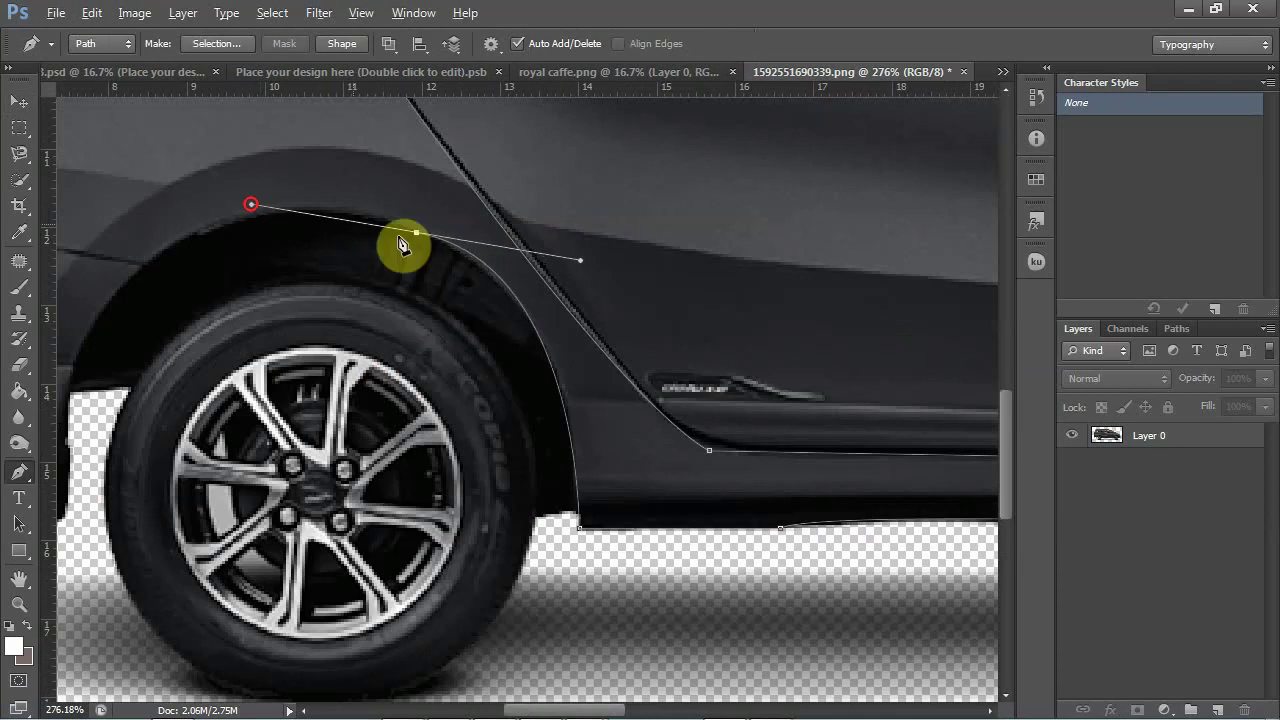
left_click(416, 233)
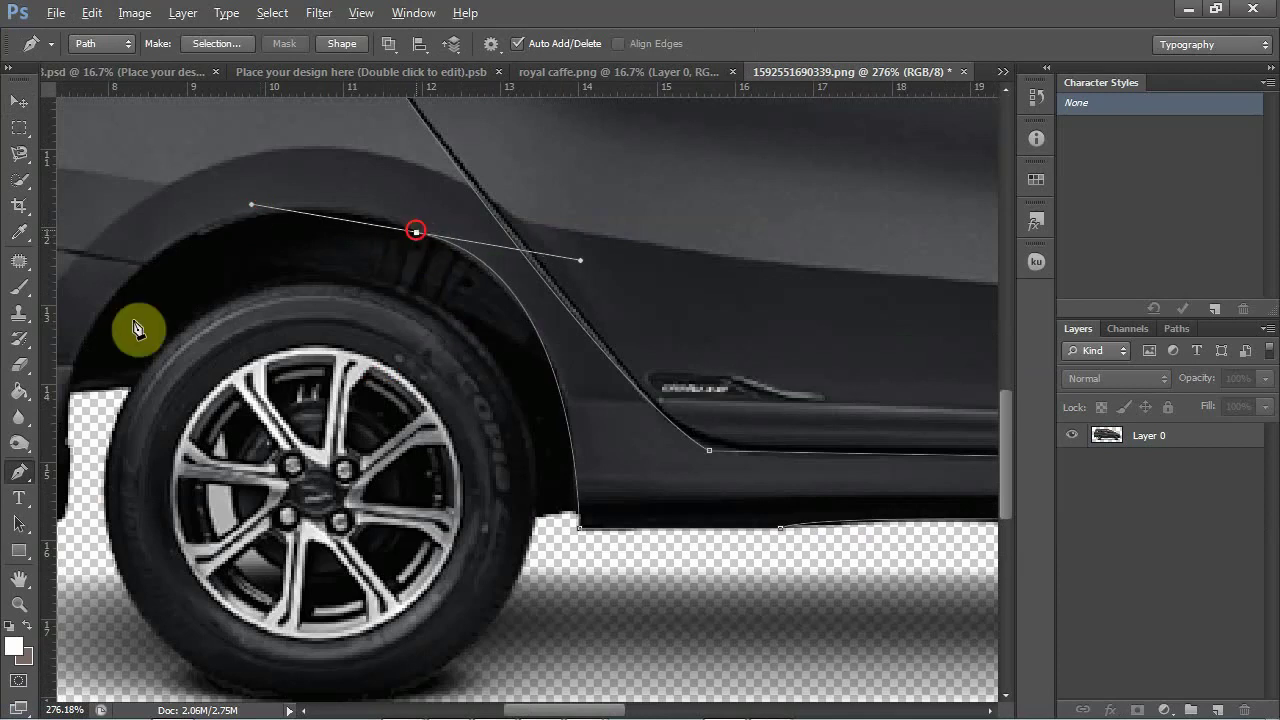
Step: Curve the path over the top of the rear wheel arch to a corner anchor on the arch's rear side
left_click_drag(127, 332, 488, 328)
scroll(488, 327, "left", 5)
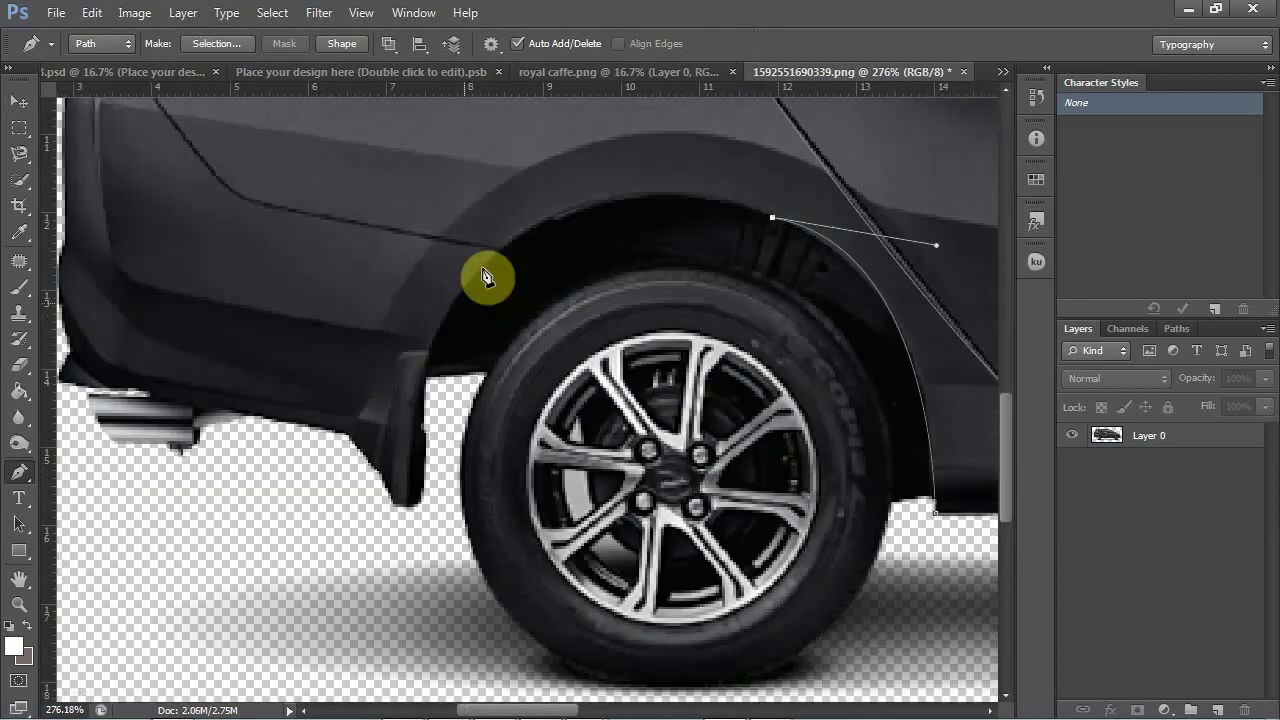
left_click(486, 267)
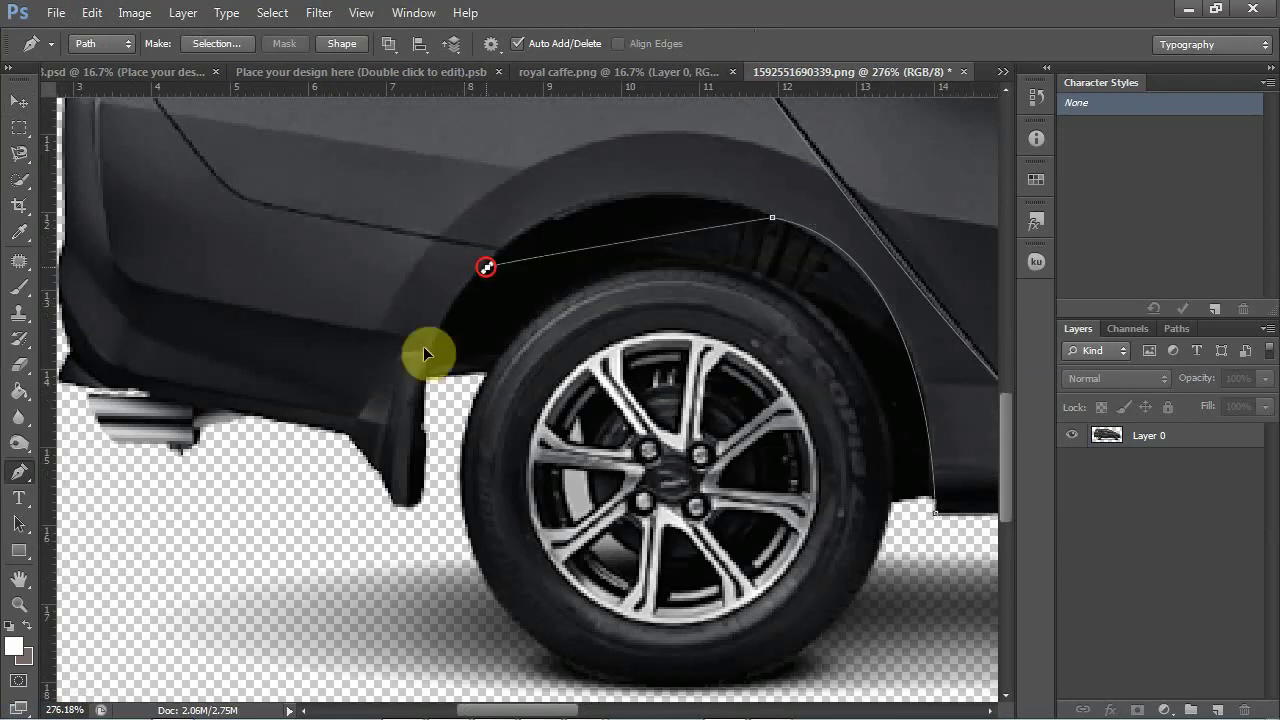
left_click_drag(423, 346, 341, 400)
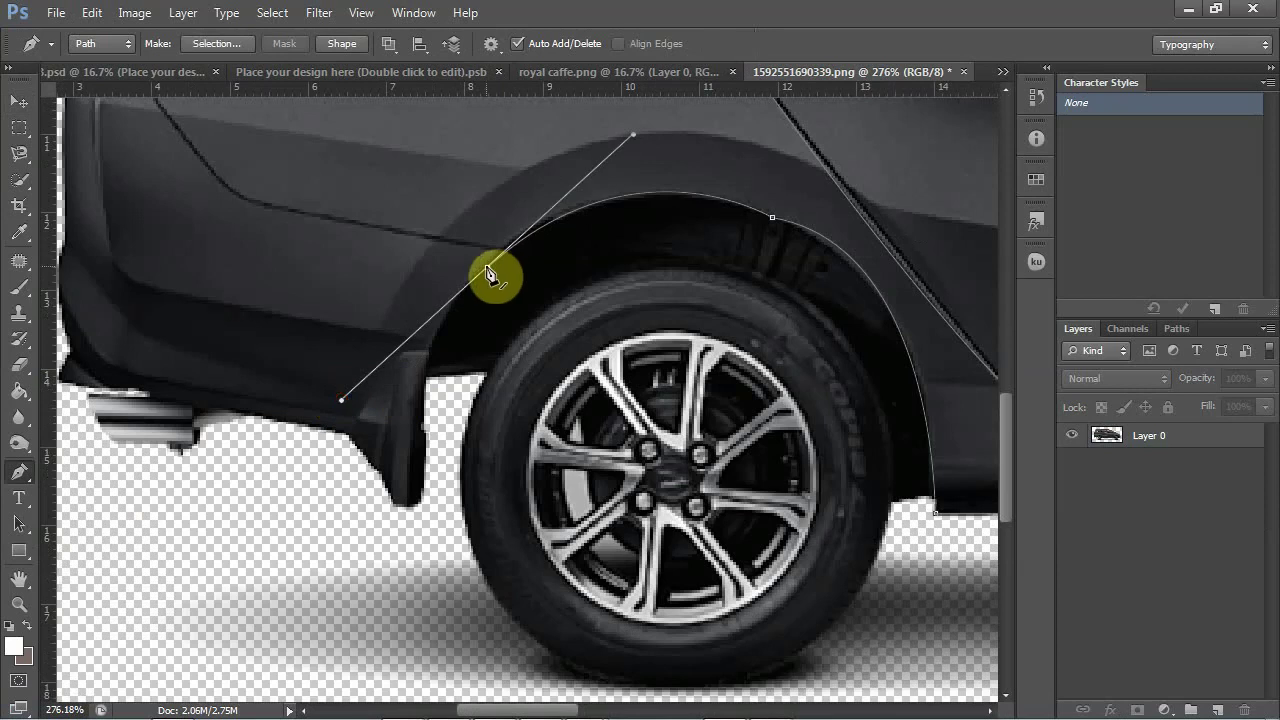
left_click(487, 268)
left_click_drag(481, 264, 479, 263)
Step: Try to bring the path down the arch's rear edge to the bottom of the mud flap in a single segment
scroll(479, 263, "down", 3)
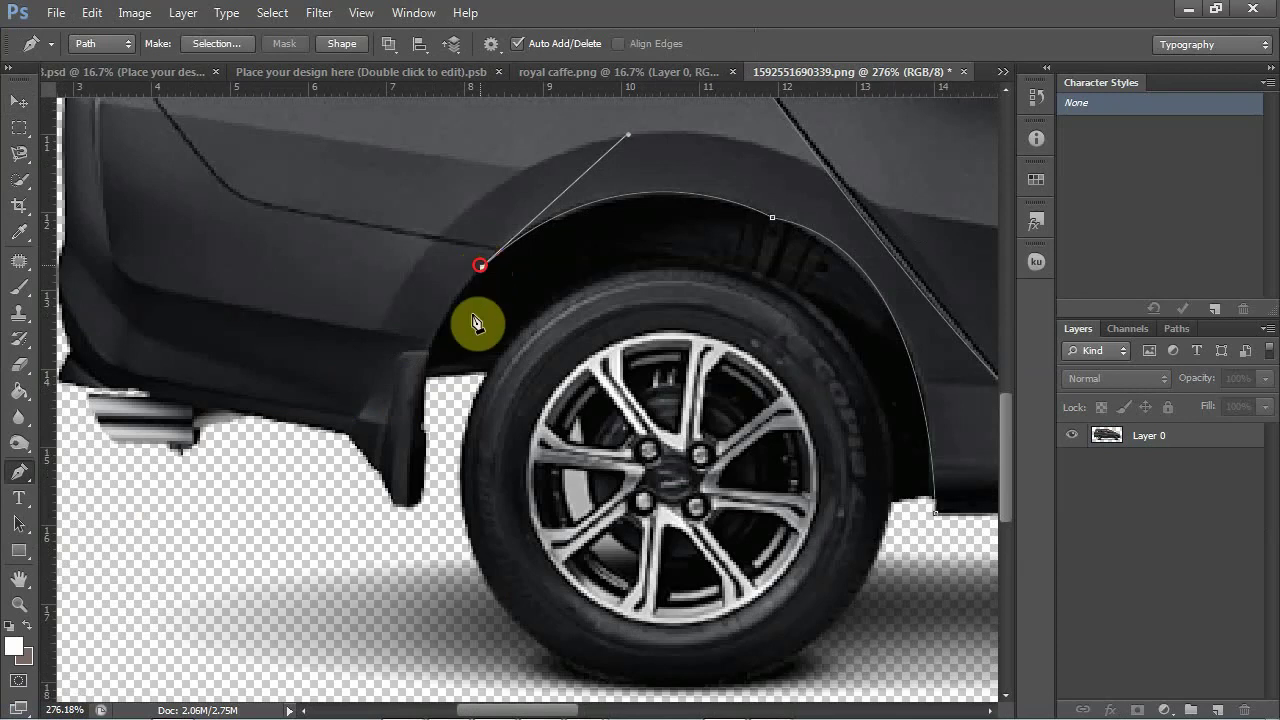
scroll(457, 390, "up", 3)
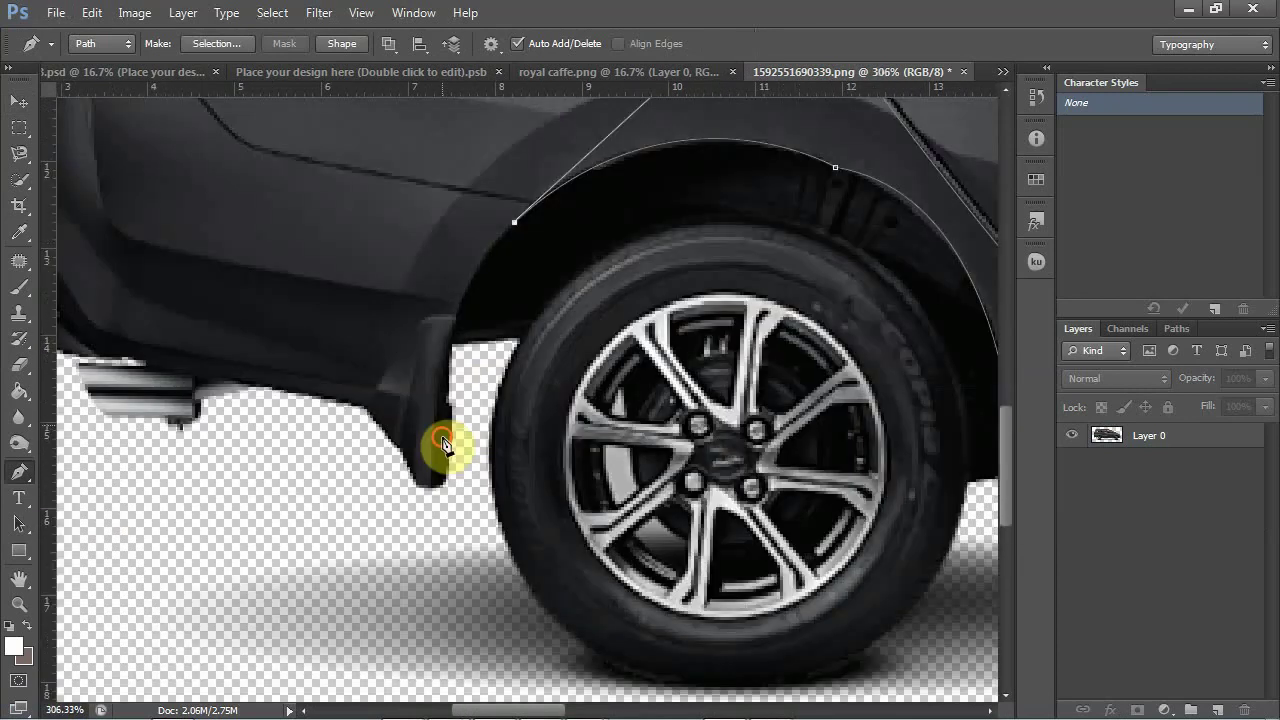
left_click_drag(442, 438, 455, 577)
key("ctrl+z")
left_click_drag(466, 640, 457, 663)
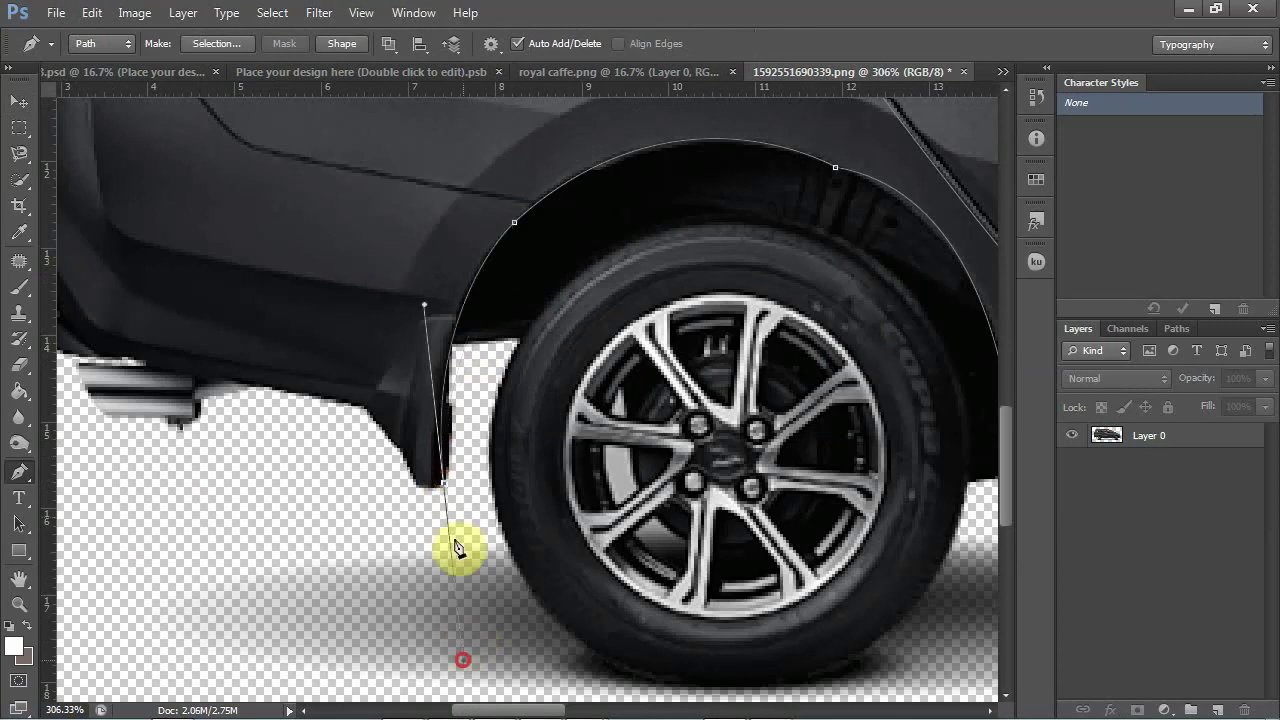
left_click(444, 484, "alt")
key("ctrl+alt+z")
key("ctrl+alt+z")
Step: Trace the arch's rear edge down and around the mud flap, ending with a corner anchor where the flap meets the bumper's underside
scroll(436, 400, "up", 2)
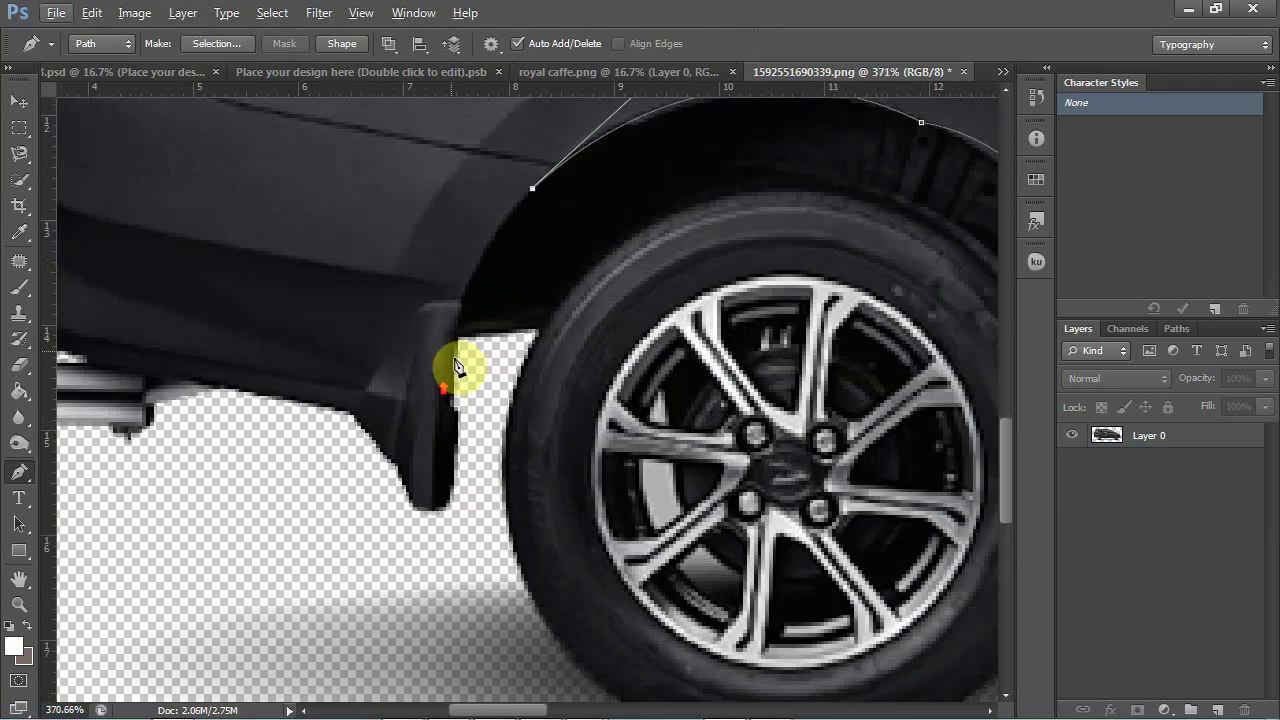
left_click_drag(454, 358, 454, 412)
left_click_drag(448, 469, 461, 367)
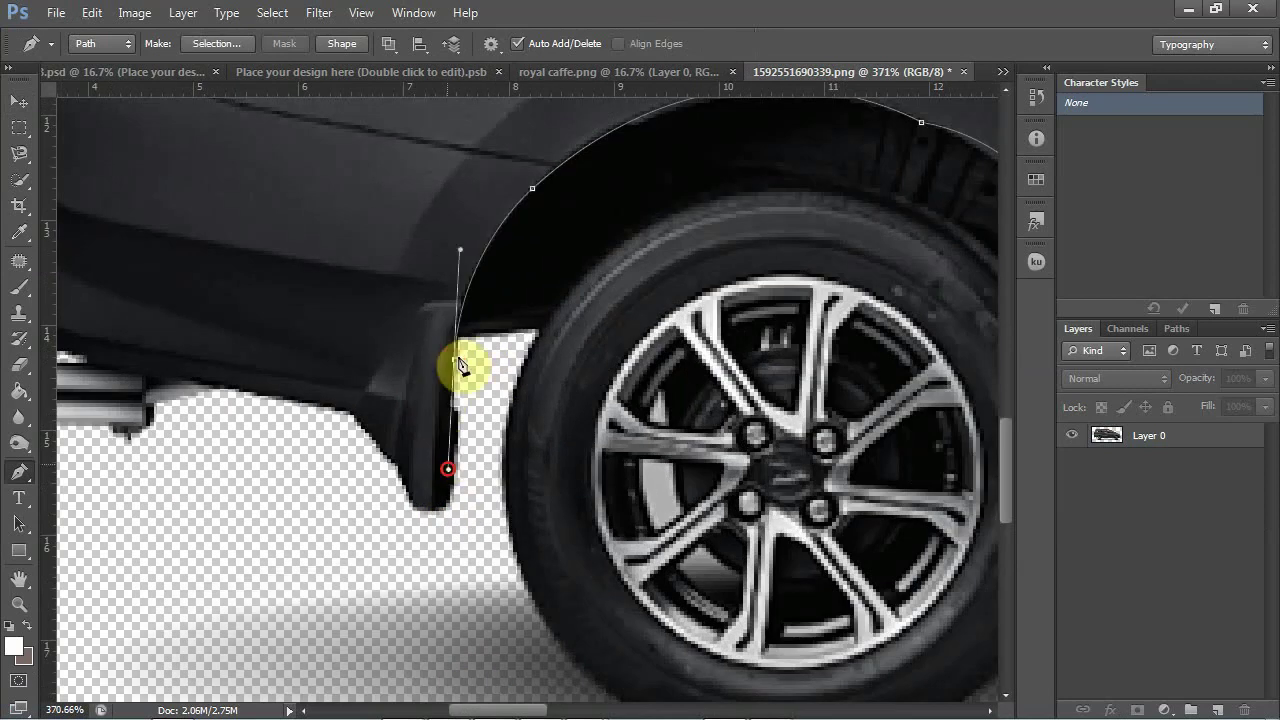
left_click(453, 358)
left_click(427, 513)
left_click_drag(427, 513, 366, 500)
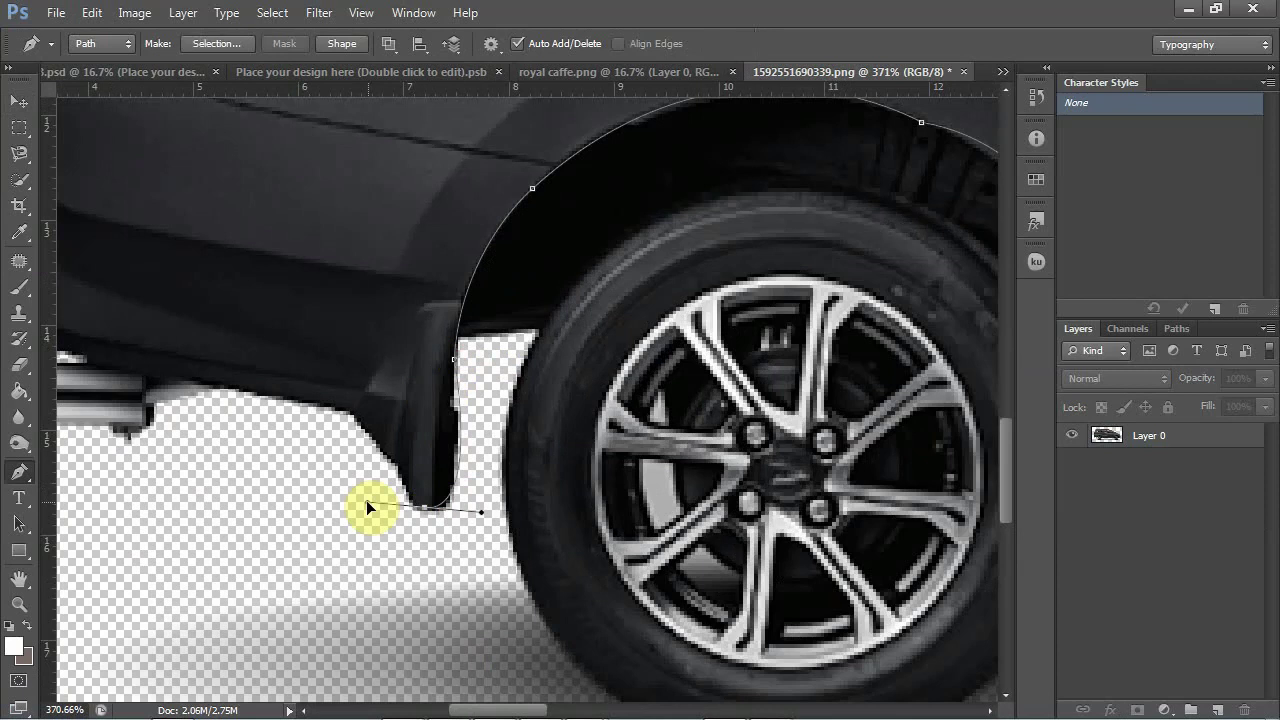
left_click(425, 507)
left_click_drag(346, 412, 320, 392)
left_click(342, 411)
Step: Carry the path along the bumper's lower edge above the exhaust to a corner anchor near the bumper's rear corner
scroll(386, 416, "down", 3)
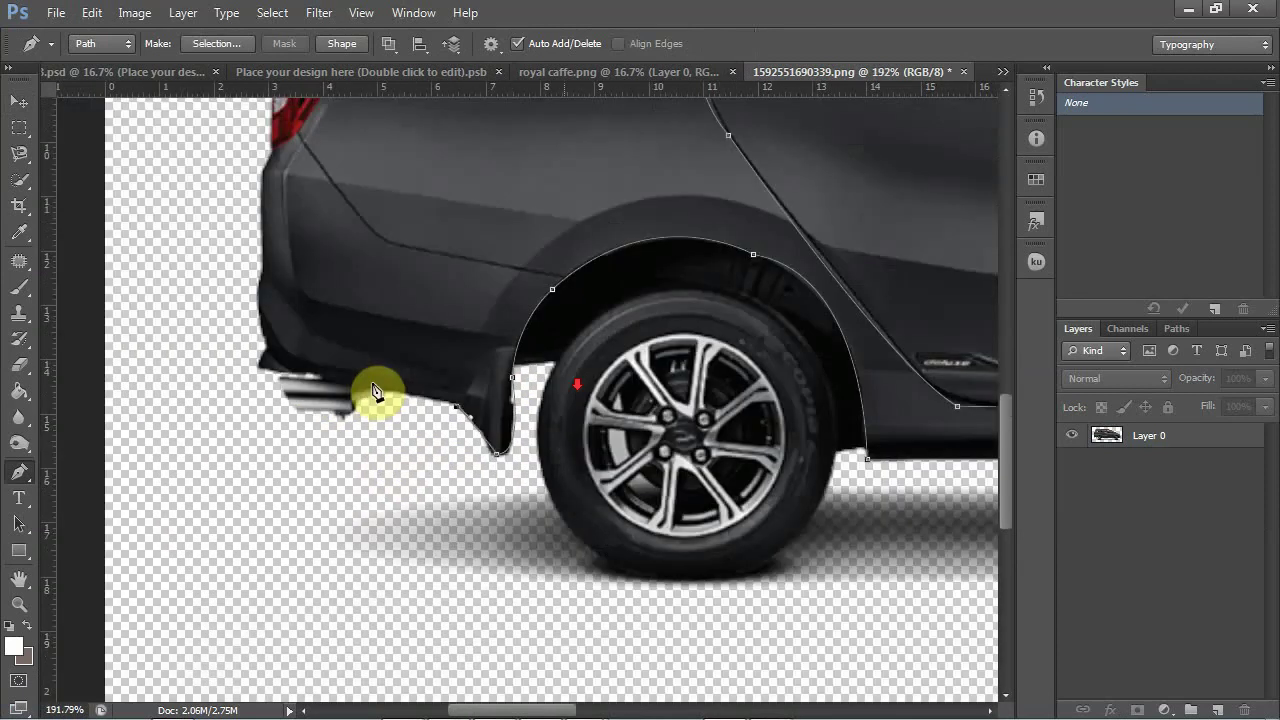
scroll(283, 372, "up", 1)
scroll(283, 372, "up", 3)
left_click(279, 364)
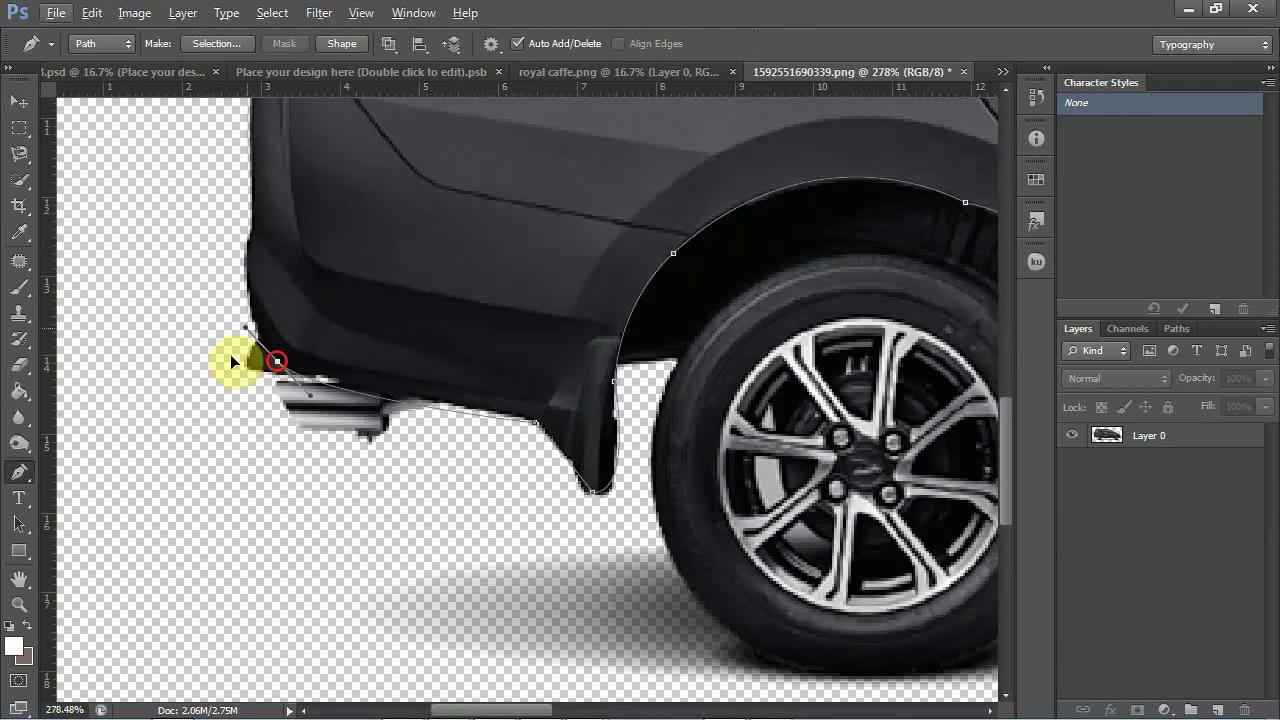
left_click_drag(230, 354, 229, 350)
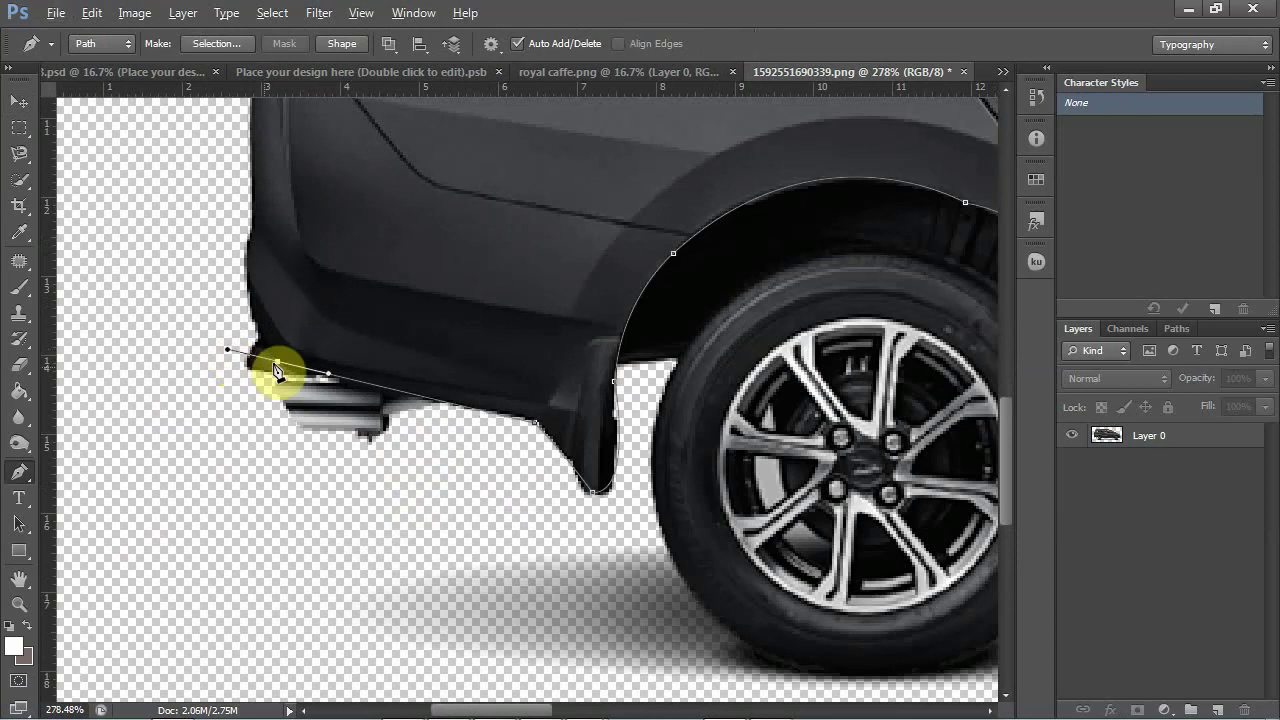
left_click(277, 361, "alt")
Step: Trace the rear edge of the bumper upward with two curved segments, ending in a corner anchor at the tail light's lower tip
left_click_drag(252, 232, 270, 168)
left_click(253, 232, "alt")
scroll(290, 290, "up", 3)
scroll(290, 314, "up", 4)
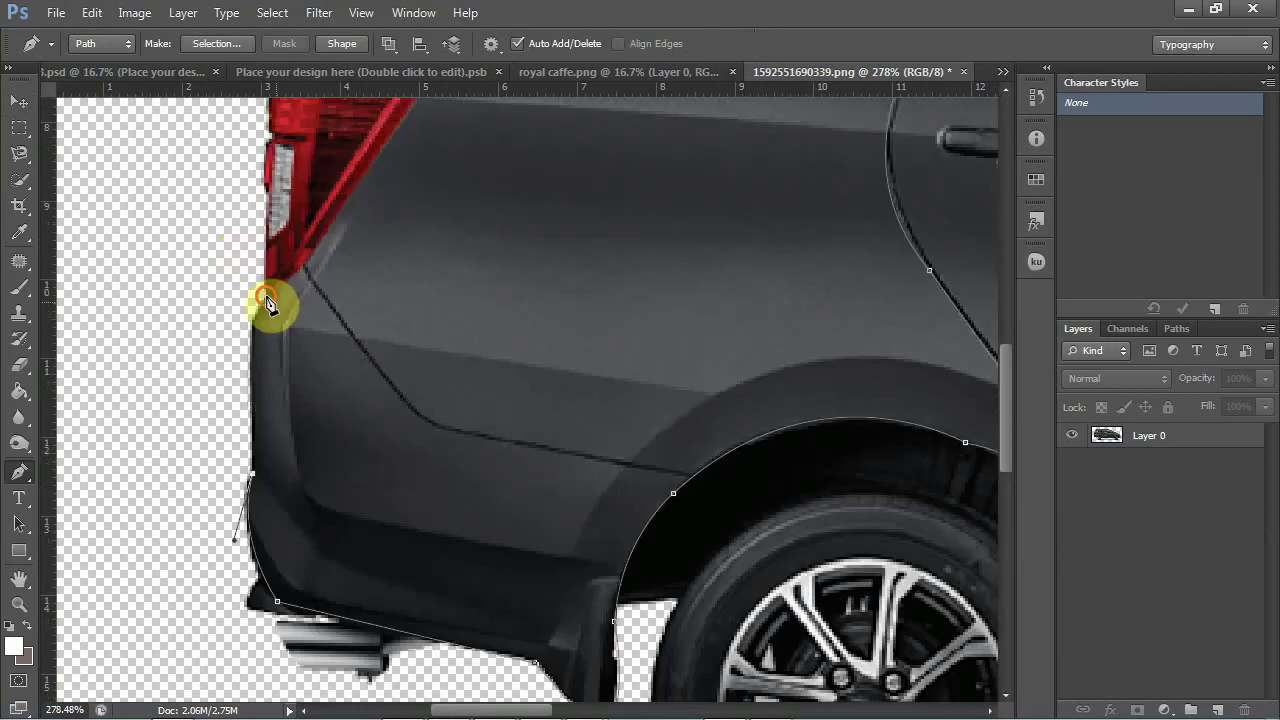
left_click_drag(266, 297, 288, 275)
left_click(265, 296, "alt")
Step: Try to run the path along the tail light's whole slanted edge in a single segment
scroll(369, 289, "down", 3)
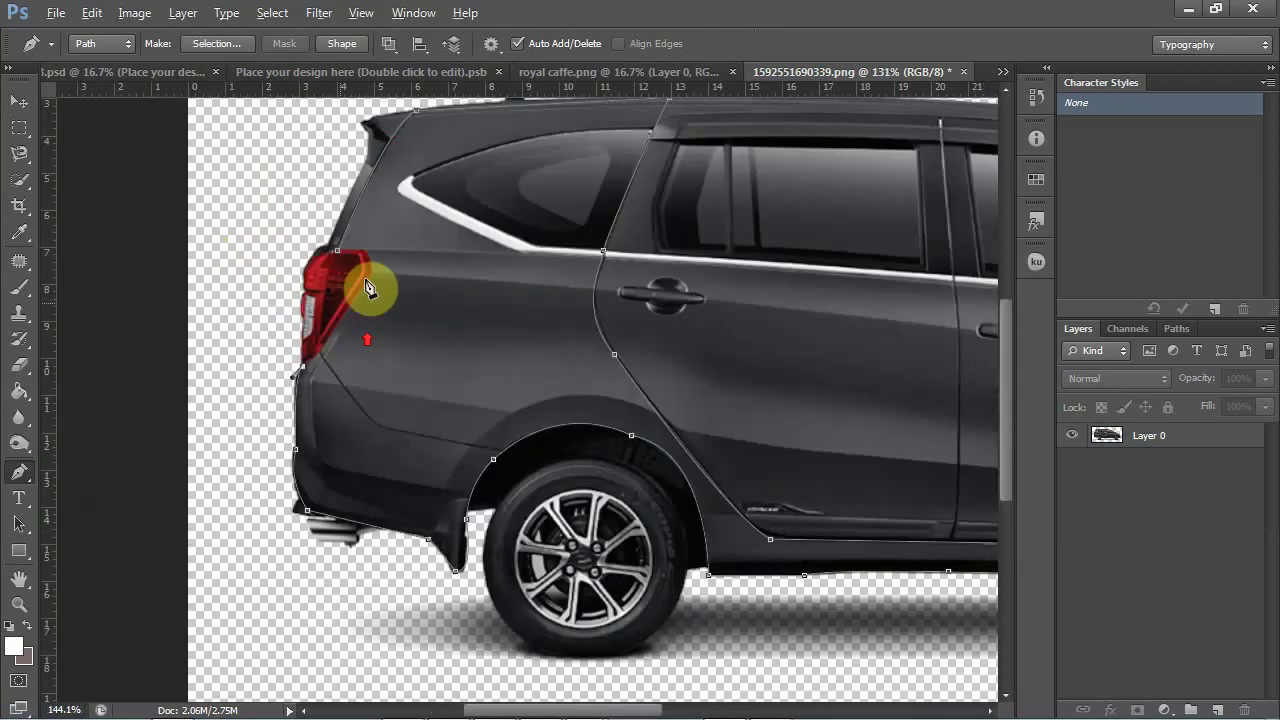
scroll(367, 289, "up", 4)
left_click(358, 290)
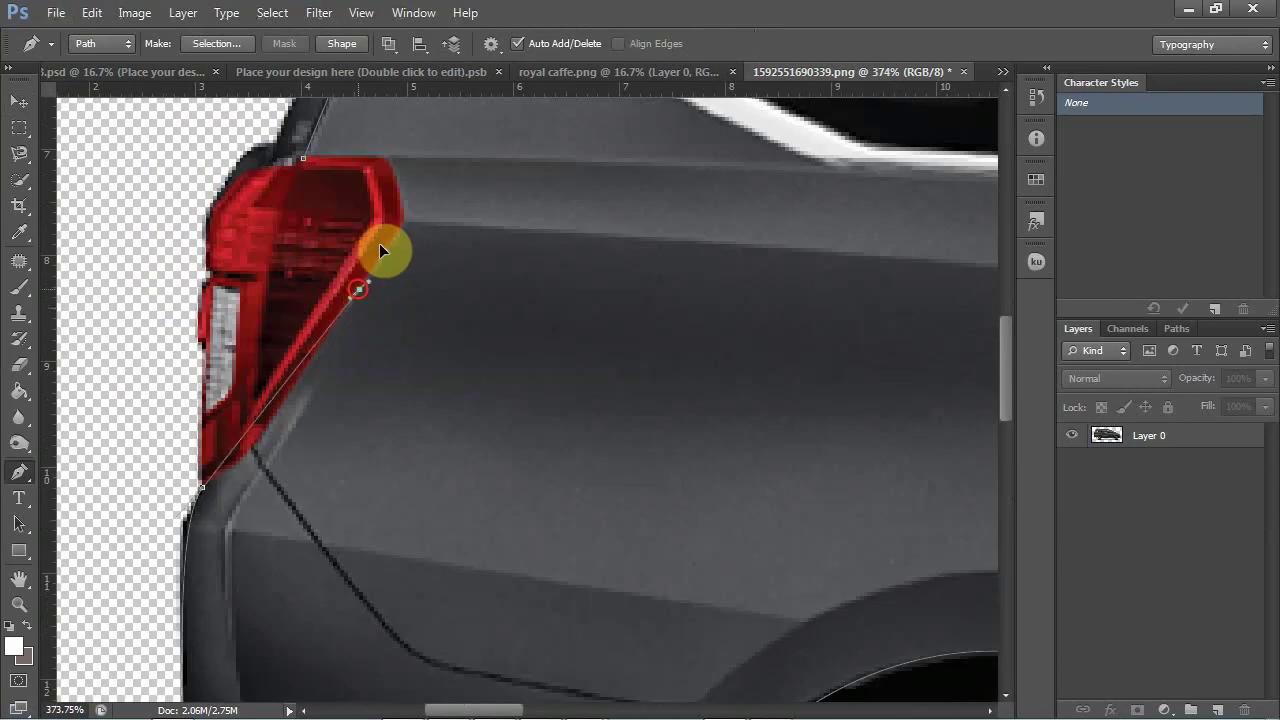
left_click_drag(380, 250, 378, 228)
key("ctrl+z")
Step: Curve the path around the tail light's lower end, then follow its slanted edge up to the light's widest point
scroll(278, 395, "up", 2, "alt")
left_click_drag(297, 378, 342, 297)
left_click(295, 380)
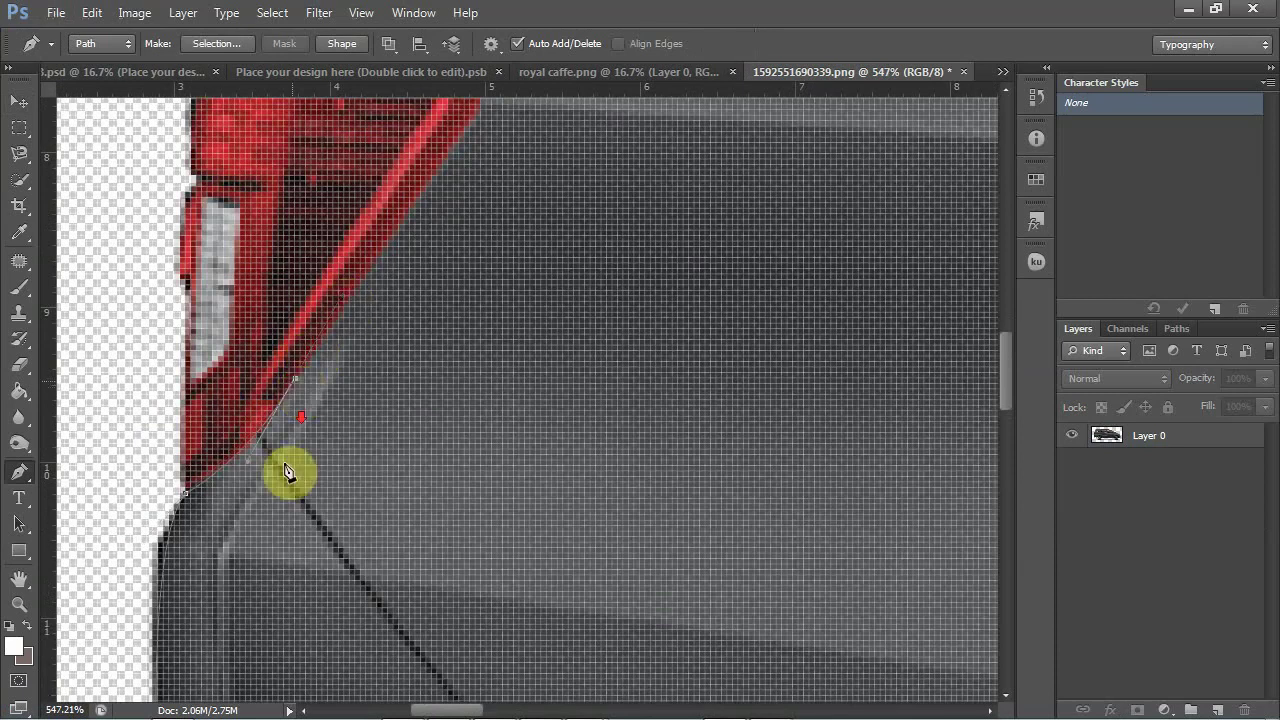
scroll(287, 472, "down", 3)
scroll(375, 412, "up", 1)
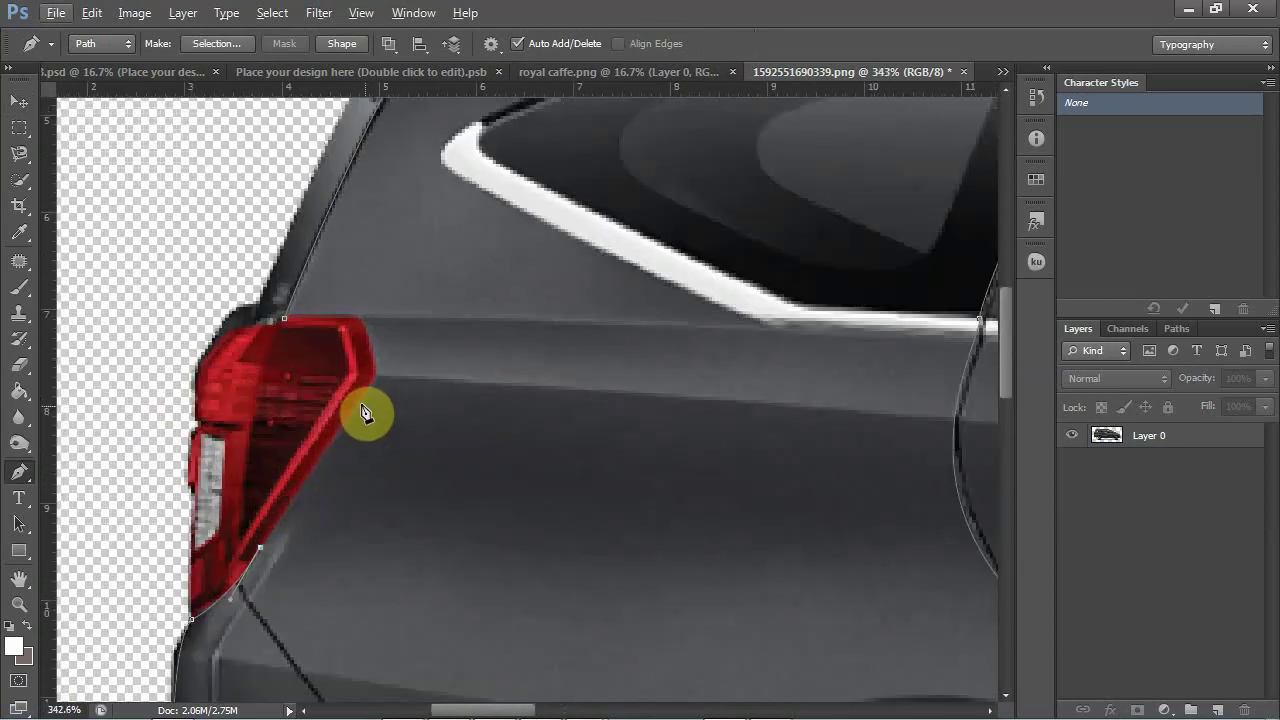
left_click(358, 400)
left_click(372, 383)
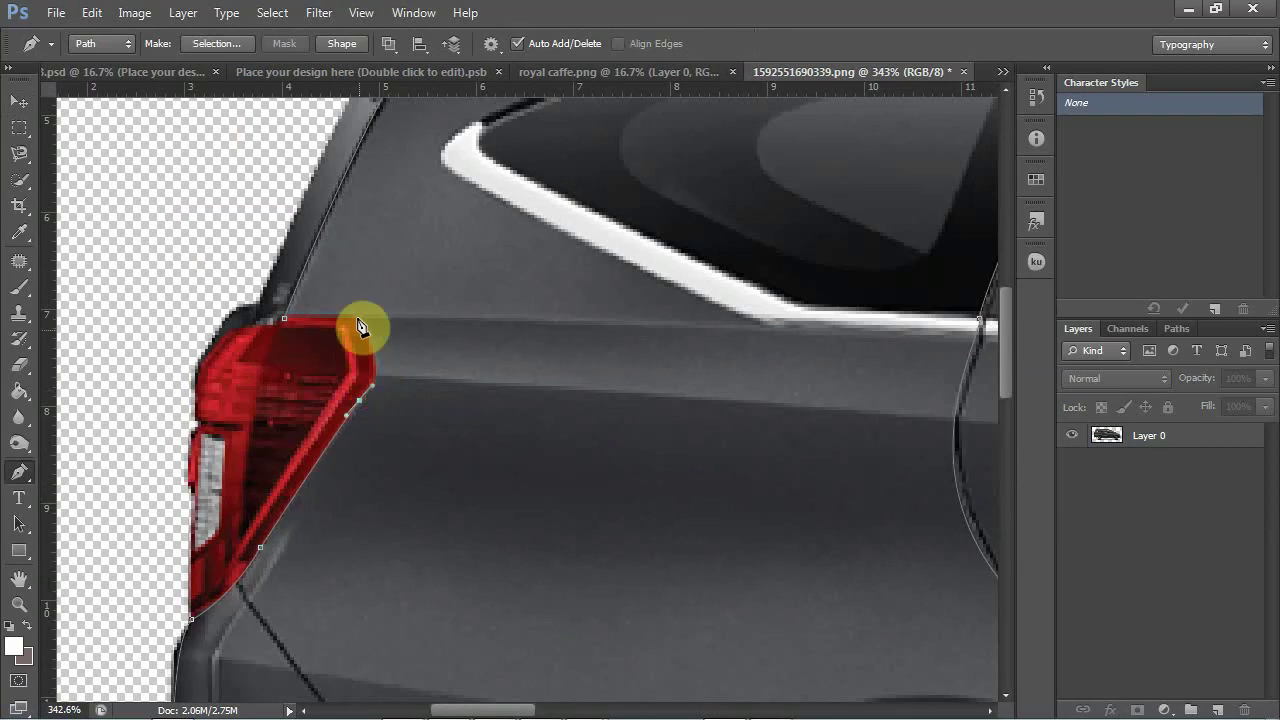
Step: Curve the path around the tail light's upper front corner and close it at the starting anchor on the light's upper edge
scroll(361, 328, "up", 1)
scroll(360, 390, "up", 2)
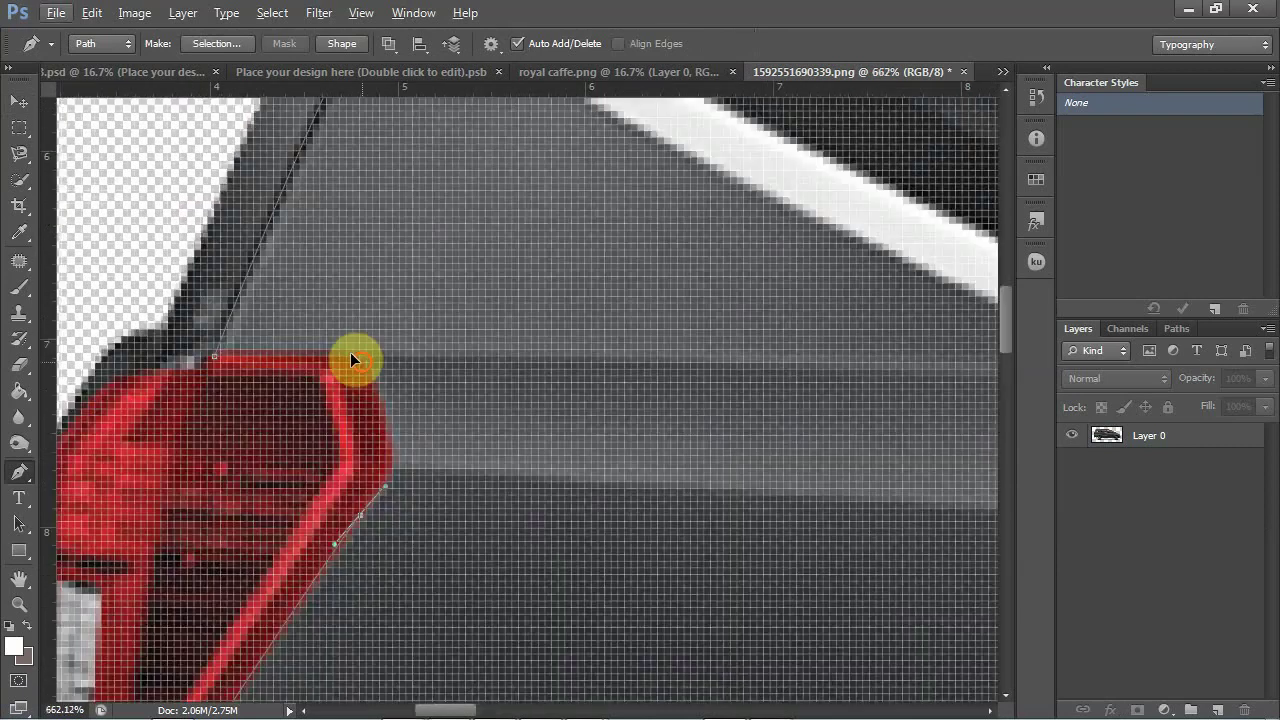
left_click_drag(360, 363, 326, 302)
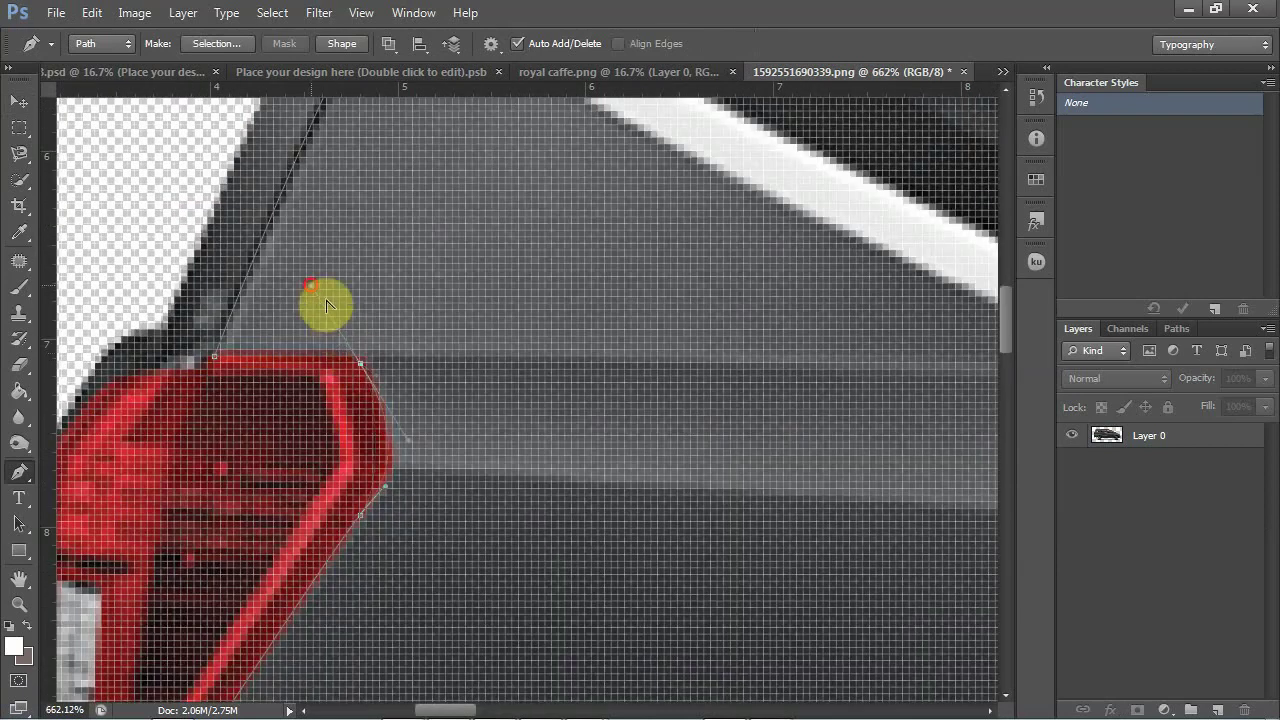
left_click(360, 363)
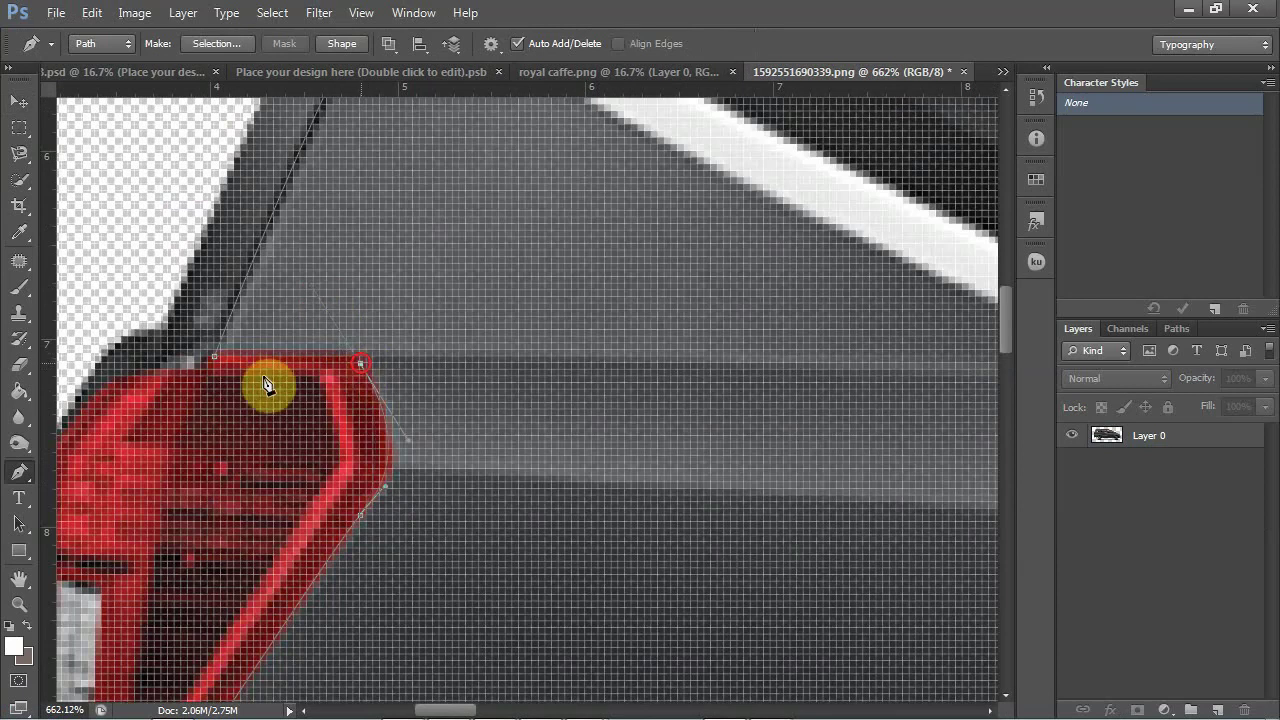
left_click(216, 357)
Step: Convert the closed path into a selection and copy the selected rear body panel from Layer 0 to a new layer
key("ctrl+0")
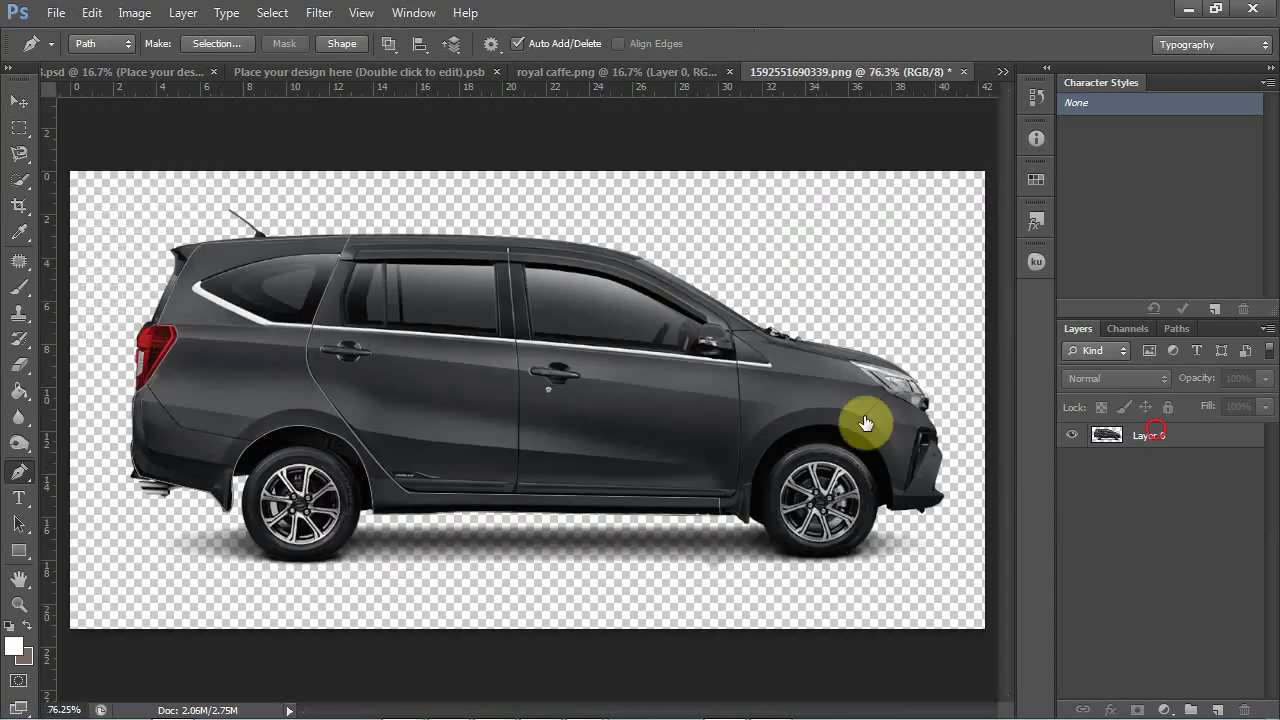
right_click(222, 299)
right_click(223, 301)
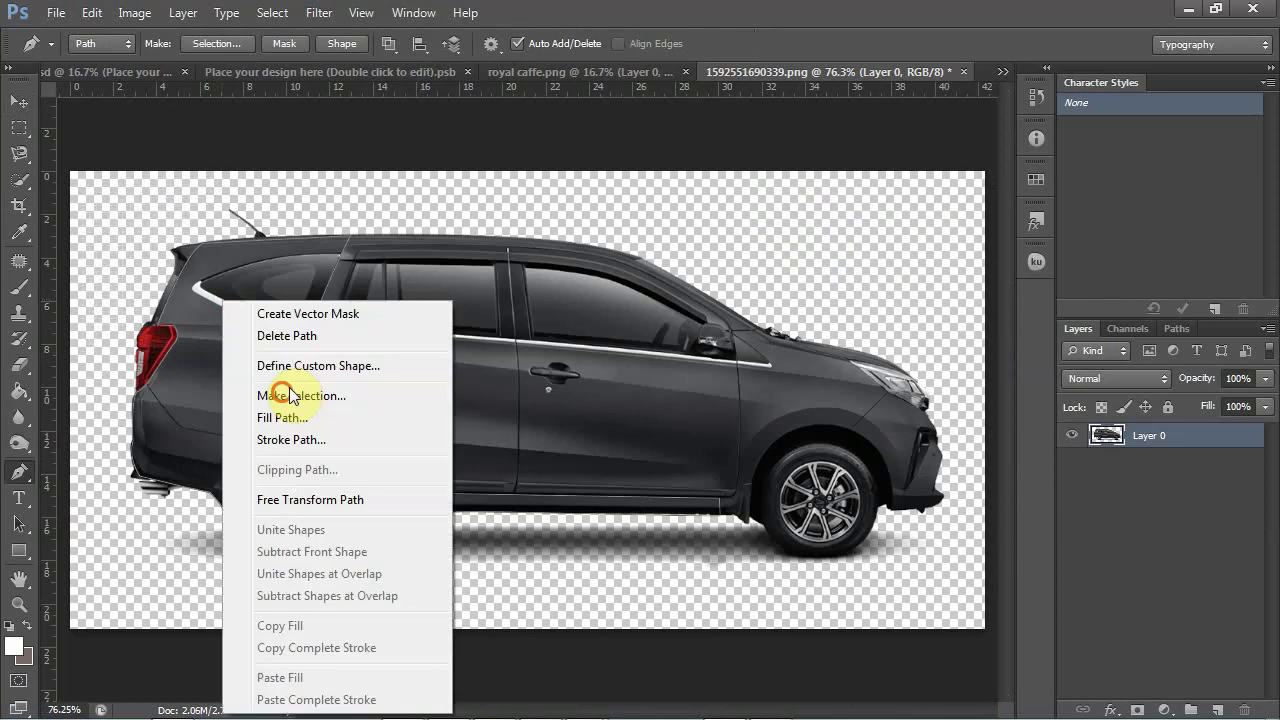
left_click(290, 396)
left_click(785, 219)
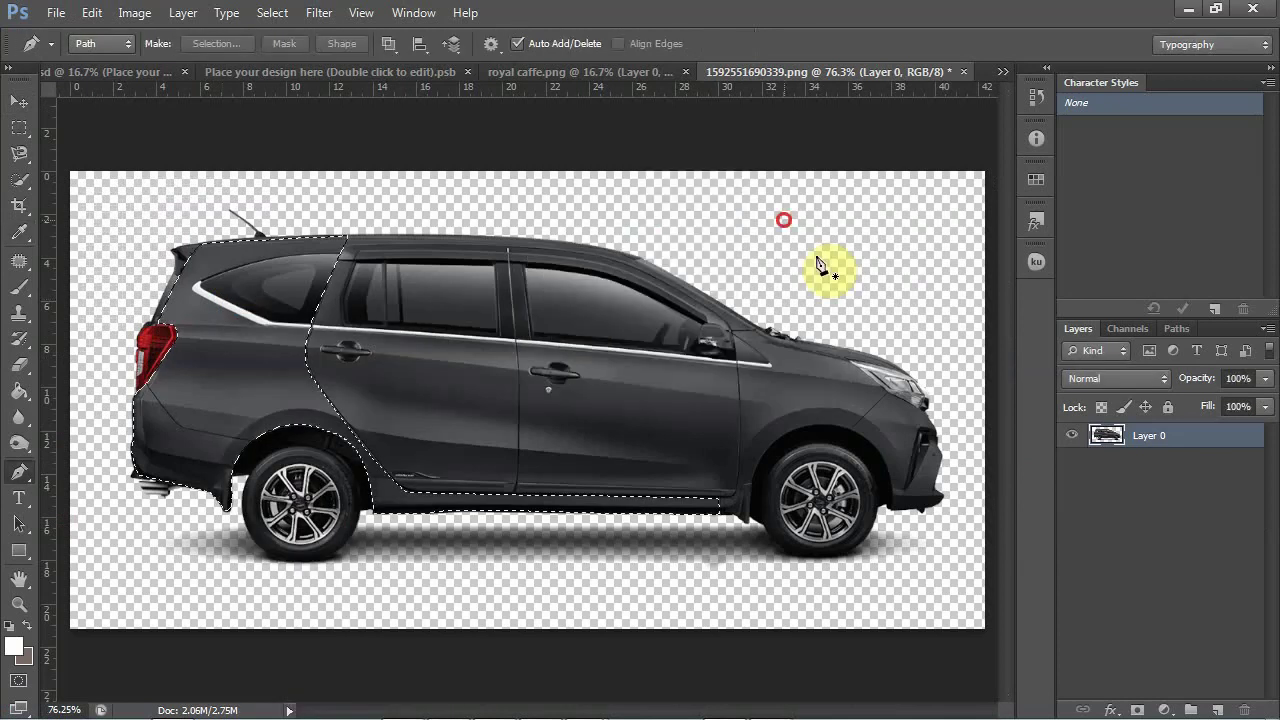
key("ctrl+j")
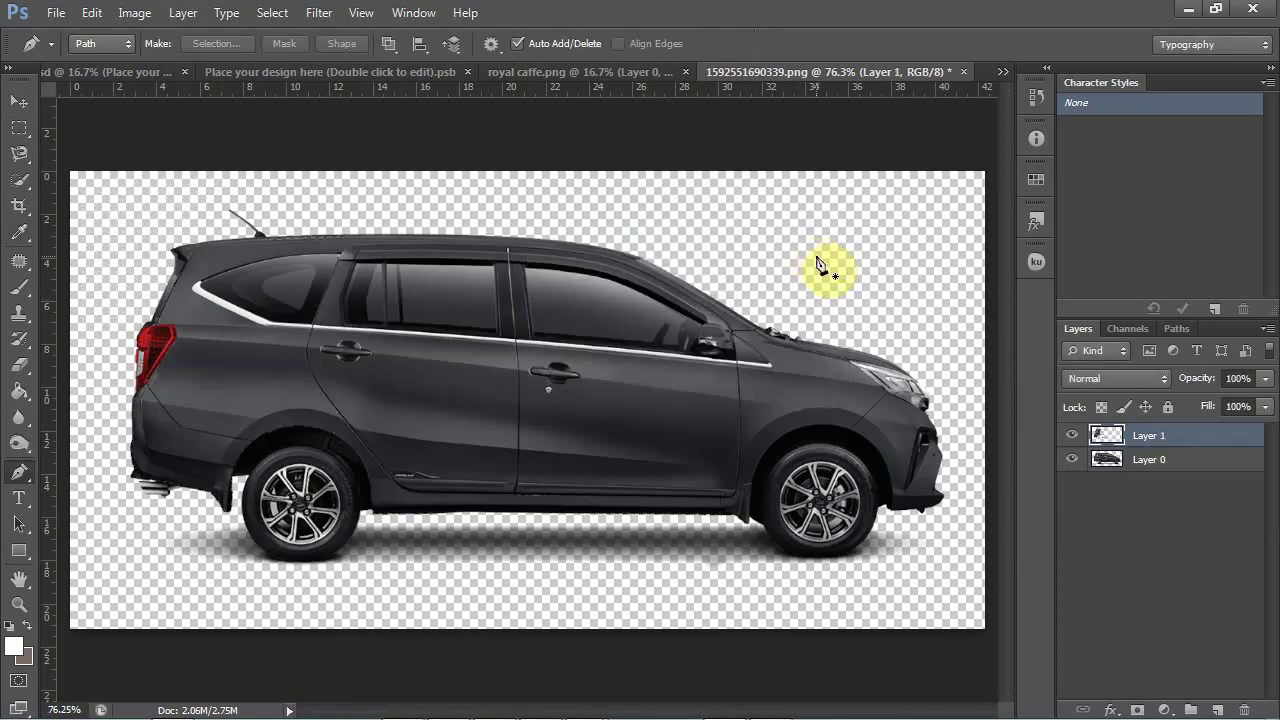
Step: Darken the copied rear panel on Layer 1 to black with Levels, setting the midtone input to 0.01
left_click(19, 100)
left_click(247, 305)
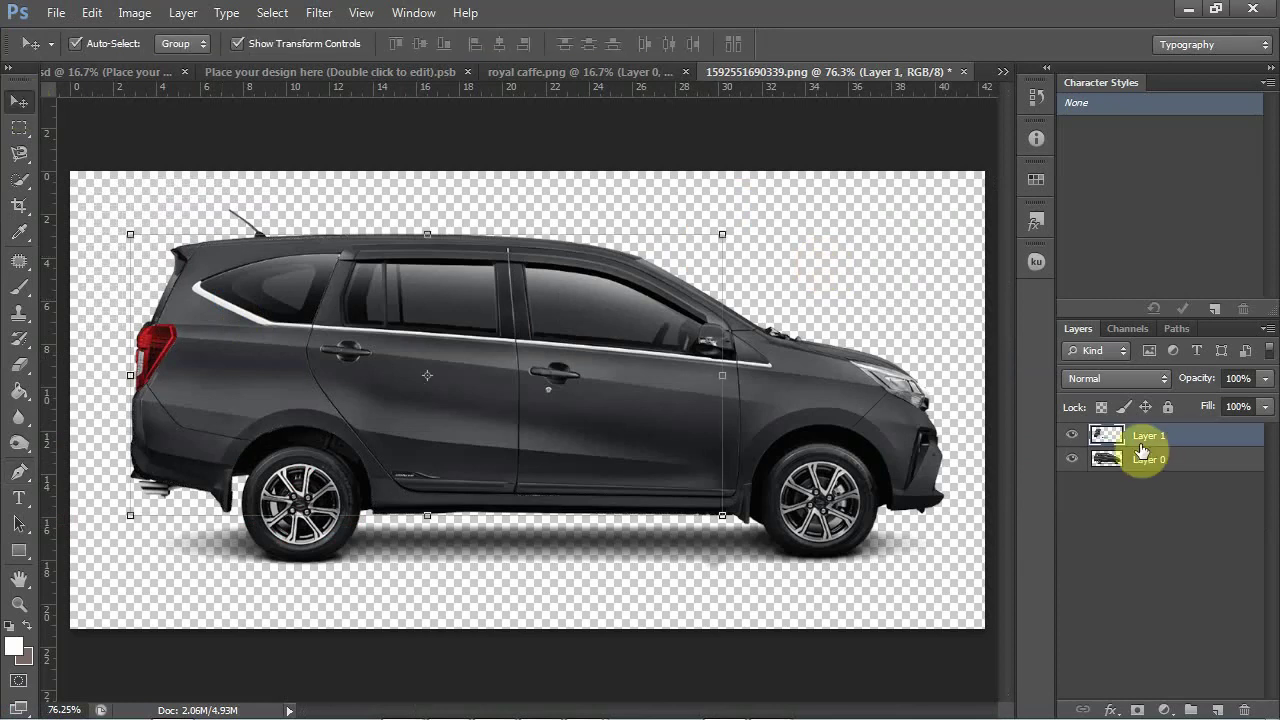
key("ctrl+l")
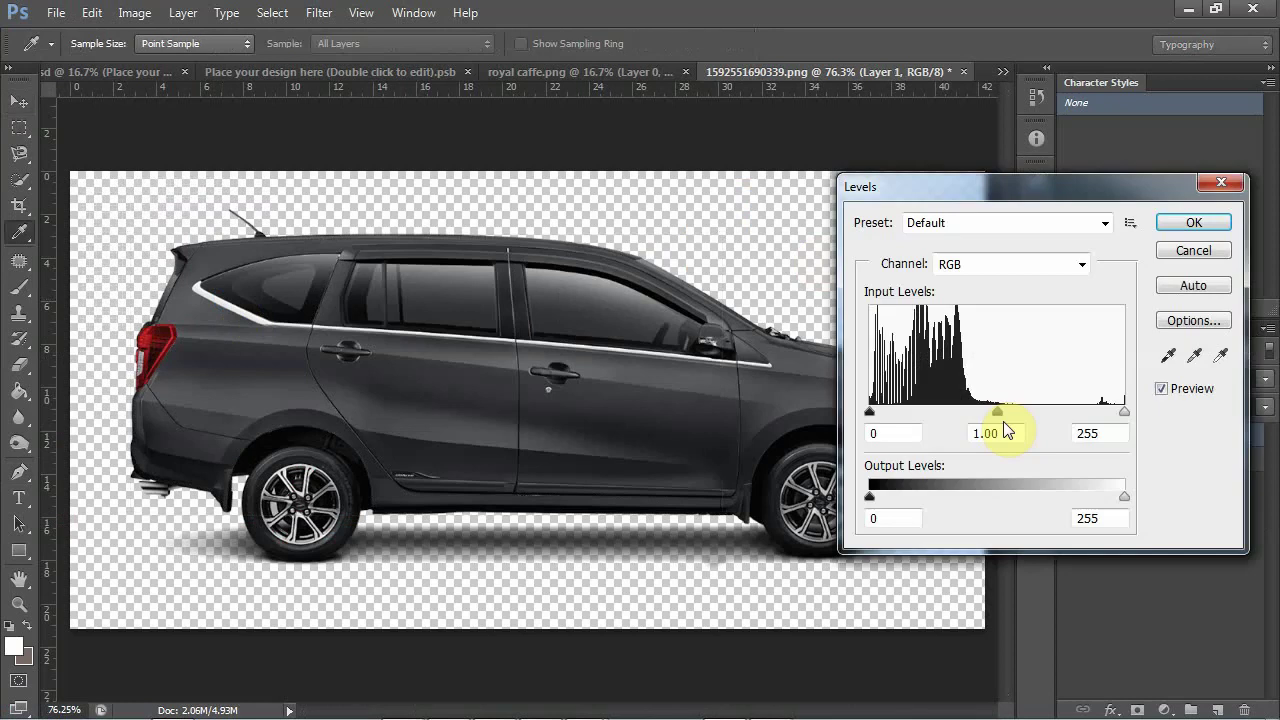
left_click_drag(999, 411, 1204, 380)
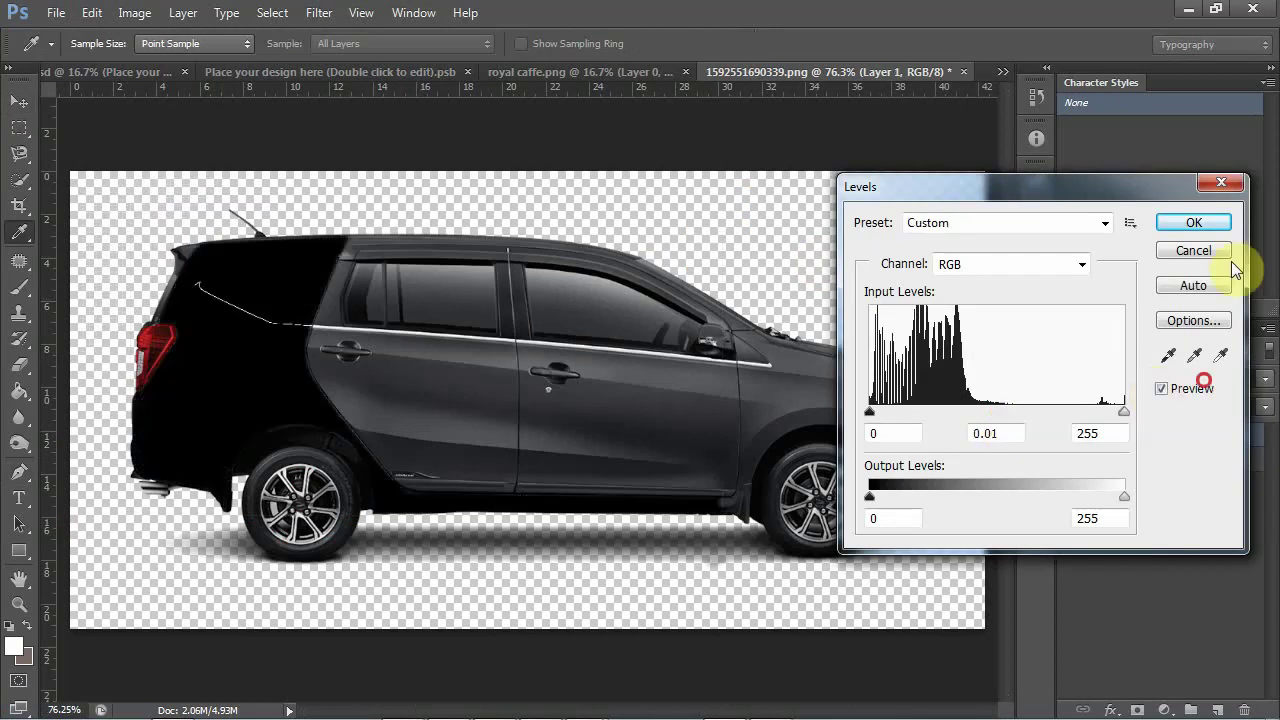
left_click(1199, 223)
Step: Transfer the black rear panel to Page 2 of royal caffe.cdr in CorelDRAW and place it in the empty area below the car
key("v")
left_click(257, 375)
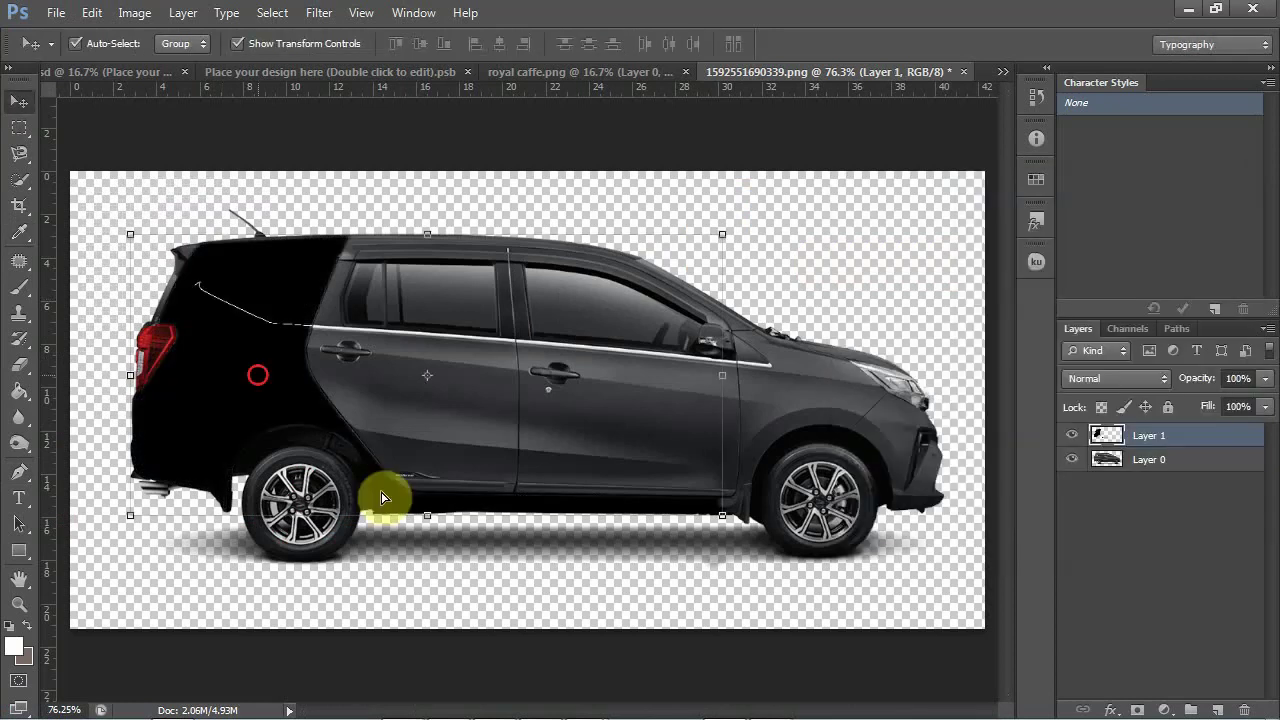
mouse_move(381, 497)
left_mouse_down()
mouse_move(398, 714)
mouse_move(357, 496)
left_mouse_up()
scroll(348, 418, "down", 4)
scroll(348, 418, "up", 6)
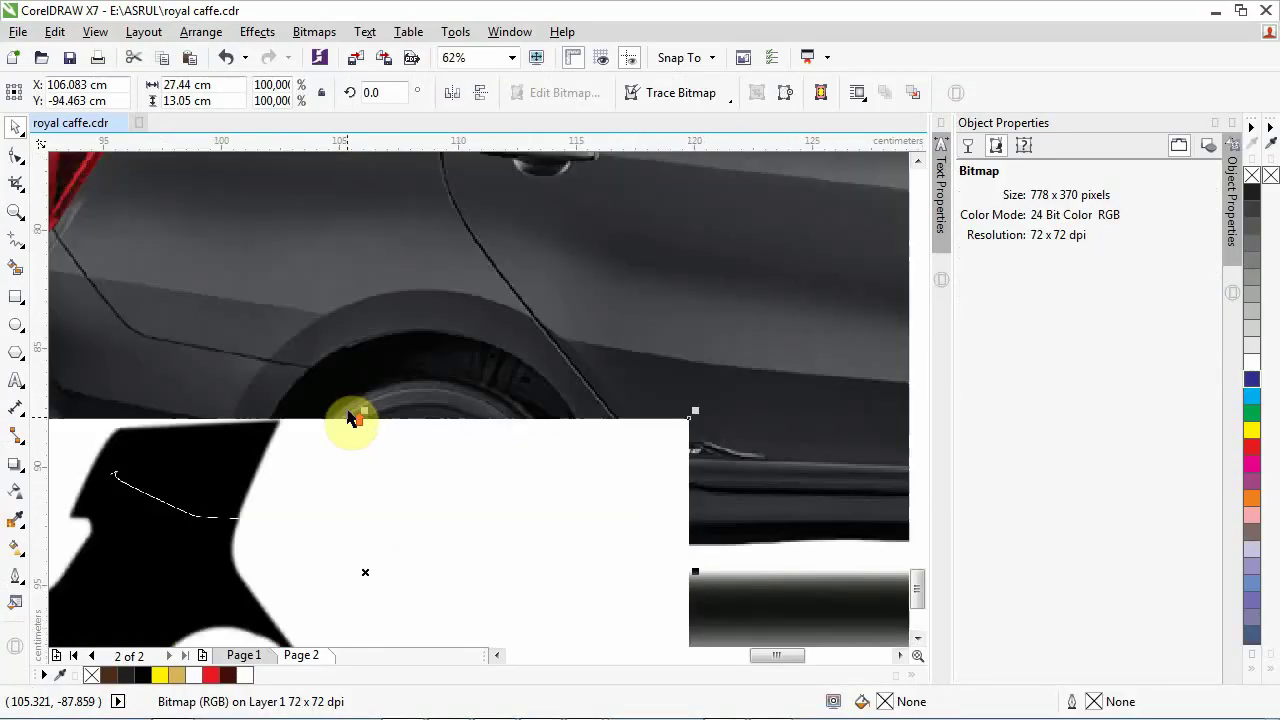
scroll(352, 418, "down", 7)
left_click_drag(372, 388, 483, 489)
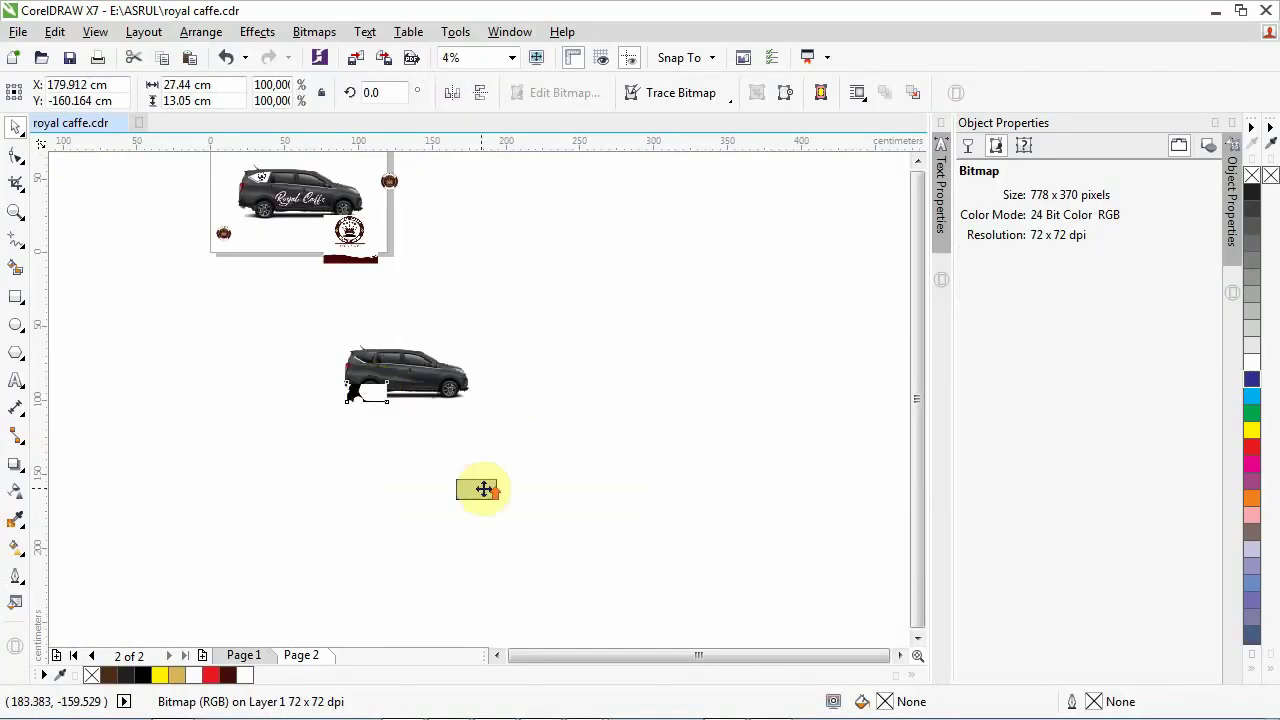
Step: Trace the black rear panel bitmap as an outline trace using the High Quality Image preset with its default settings
scroll(483, 489, "up", 6)
left_click(665, 95)
mouse_move(700, 161)
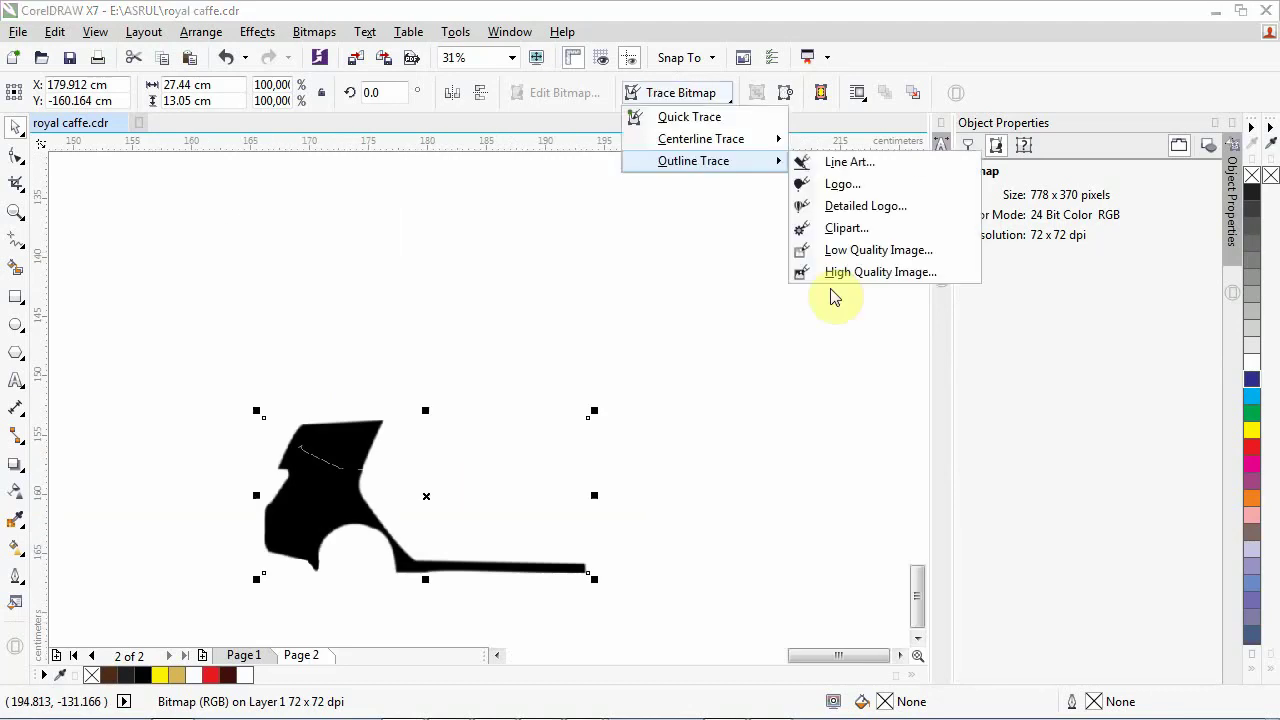
left_click(830, 288)
left_click(716, 93)
mouse_move(765, 162)
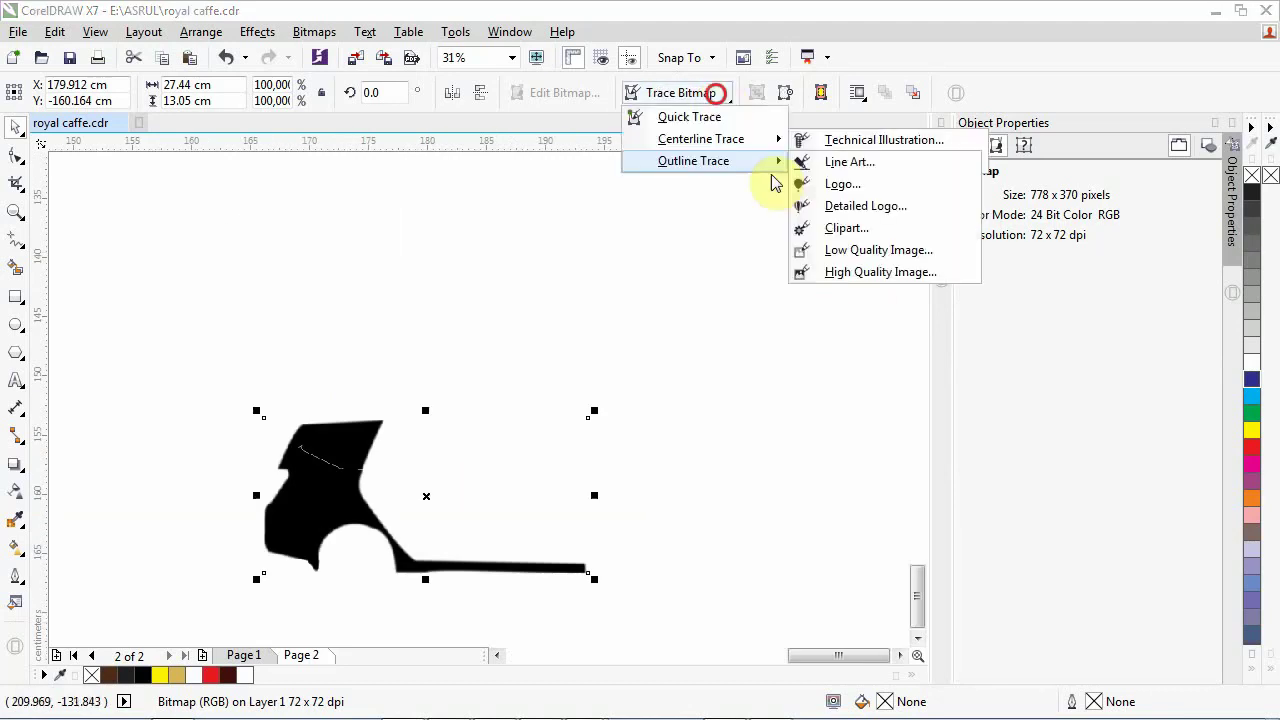
left_click(808, 272)
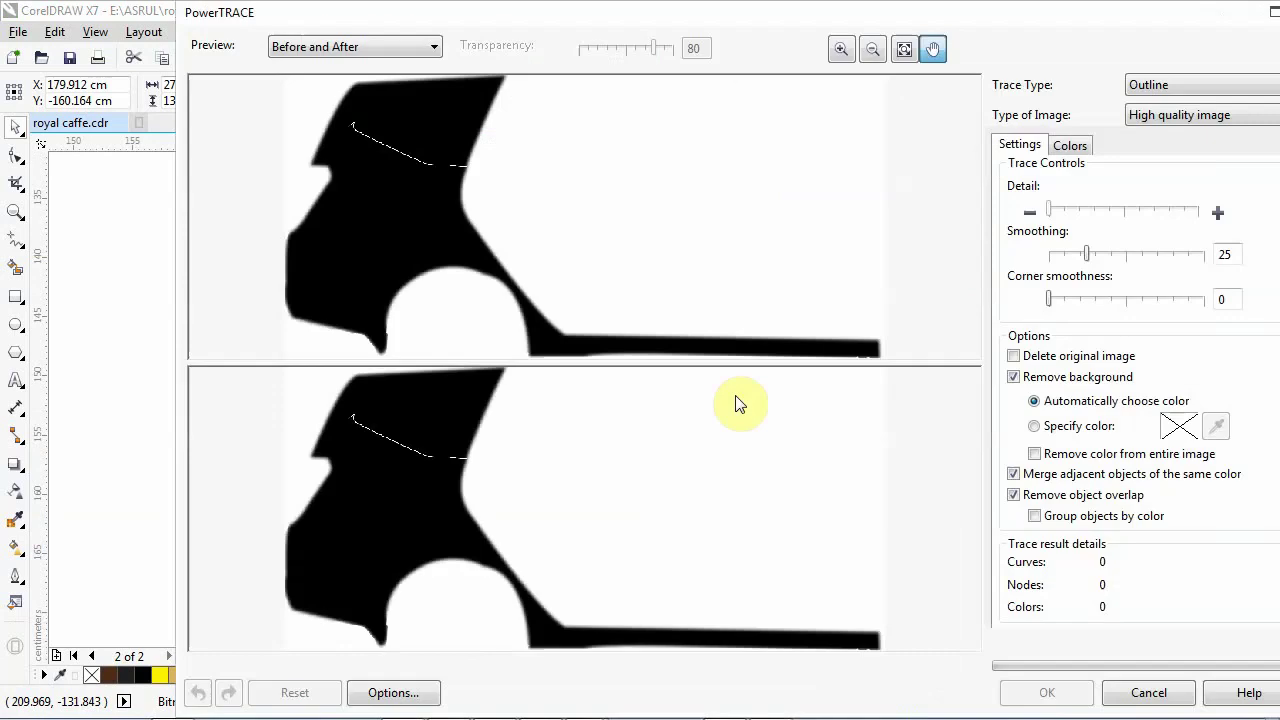
left_click(1036, 692)
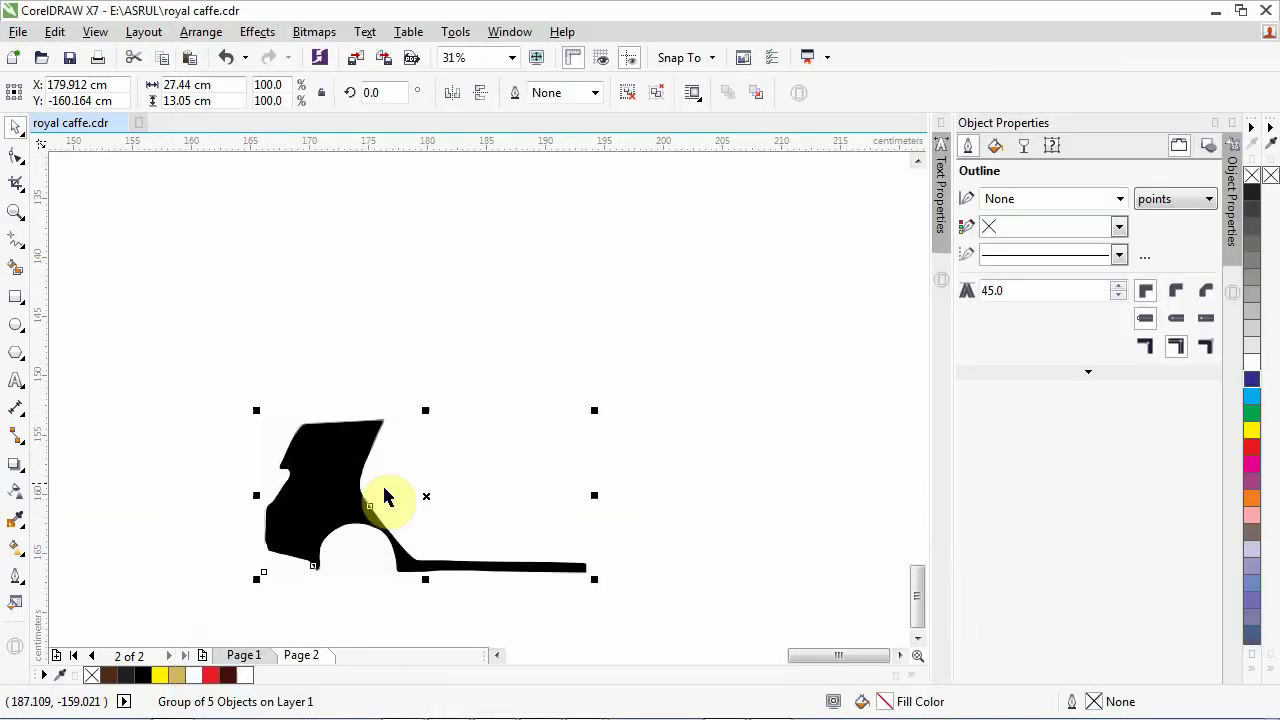
Step: Move the traced panel group up from the empty area onto the car's rear wheel area
left_click_drag(386, 497, 498, 304)
scroll(498, 304, "down", 3)
scroll(377, 286, "up", 3)
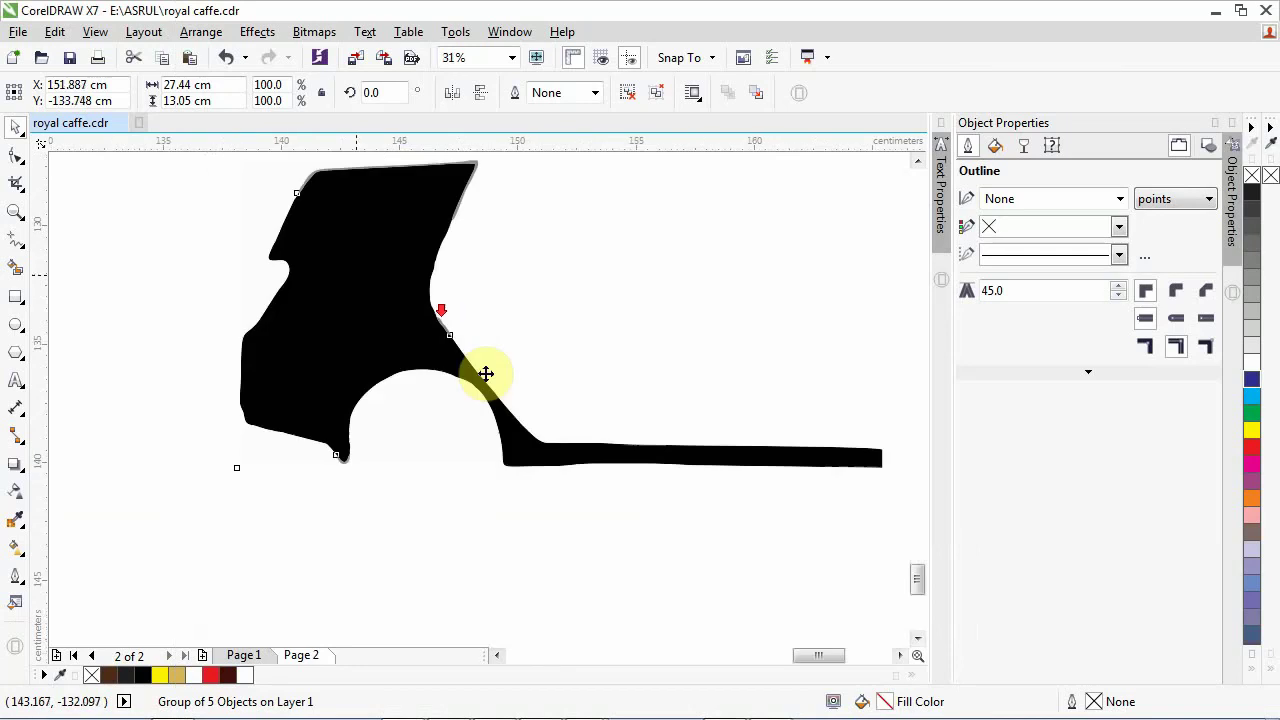
scroll(486, 373, "down", 3)
left_click_drag(478, 381, 414, 298)
scroll(418, 296, "up", 6)
scroll(570, 338, "down", 1)
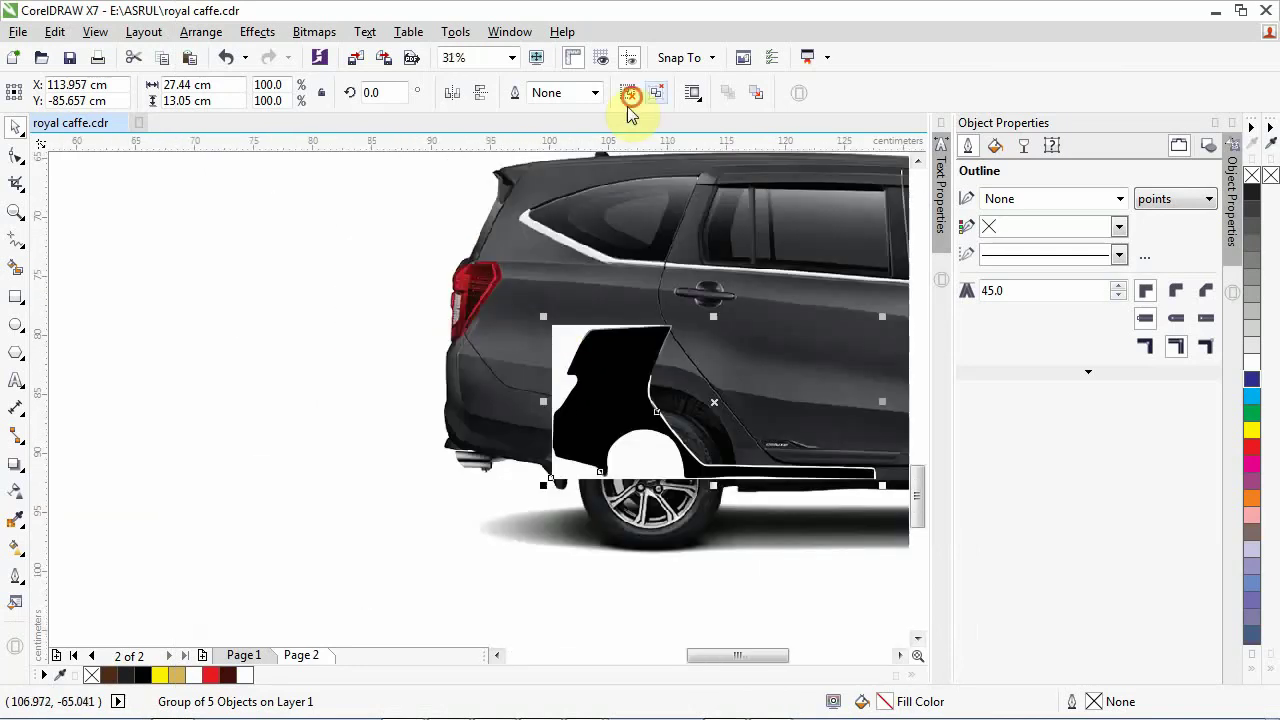
Step: Ungroup the traced panel and delete its near-white background curve
left_click(314, 336)
left_click(556, 350)
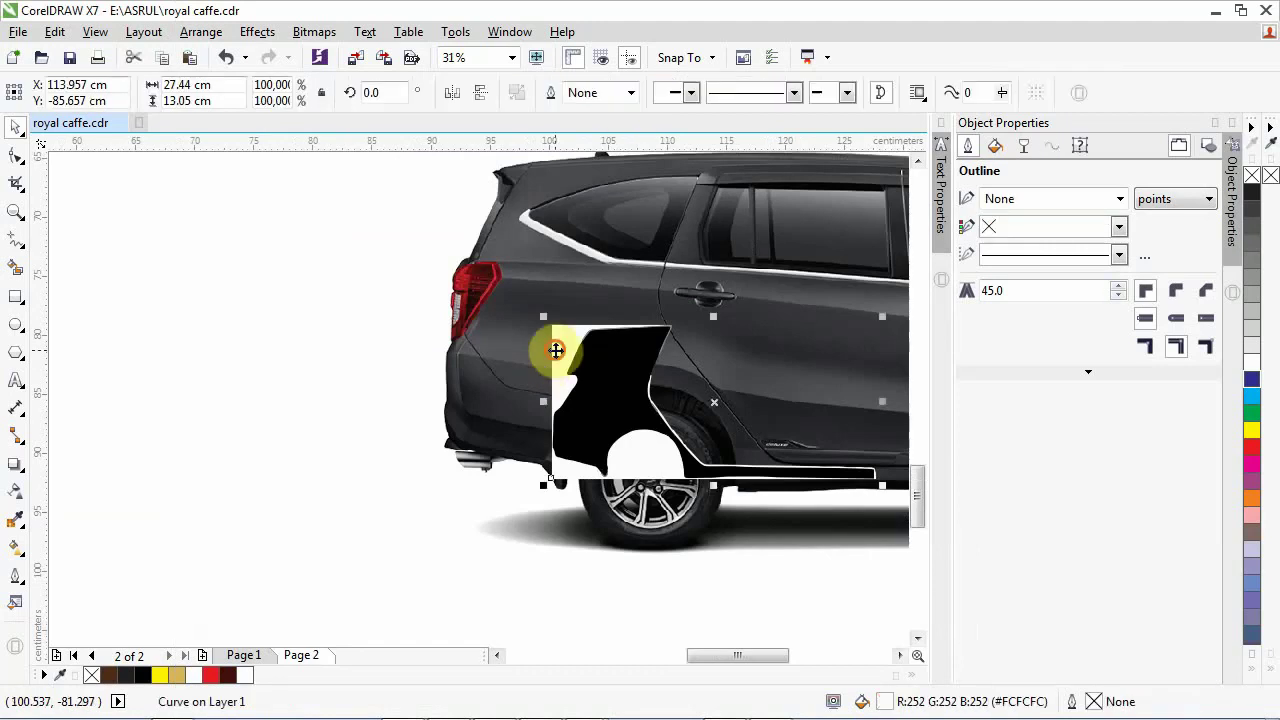
key("Delete")
left_click(618, 360)
Step: Delete the grey sliver curve around the upper edge of the traced black panel
scroll(638, 319, "up", 3)
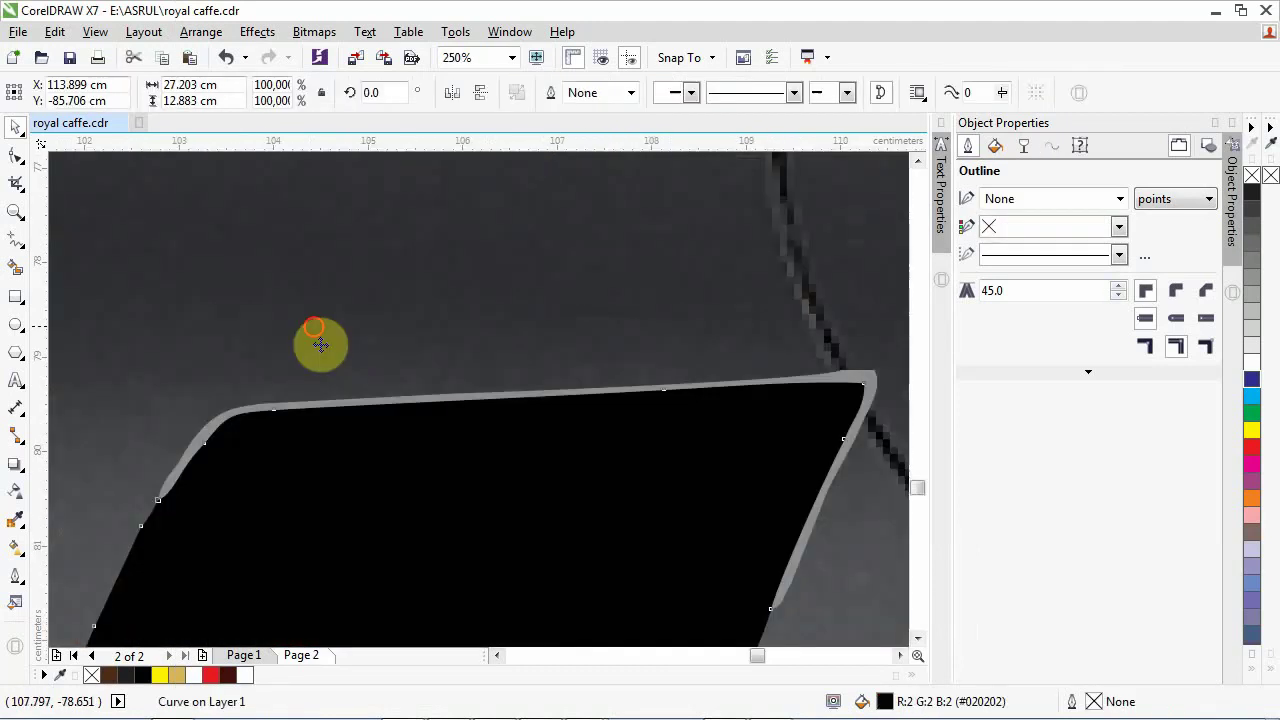
left_click(325, 412)
left_click(316, 405)
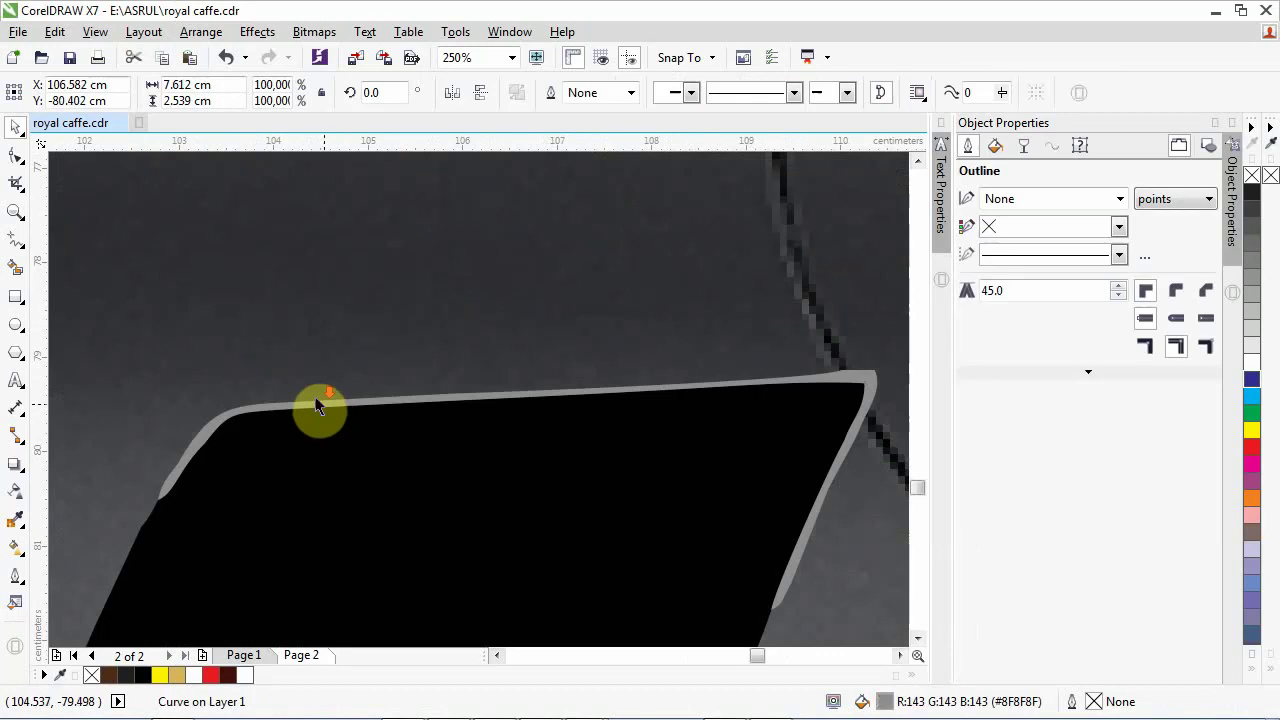
scroll(318, 402, "down", 6)
scroll(321, 398, "up", 5)
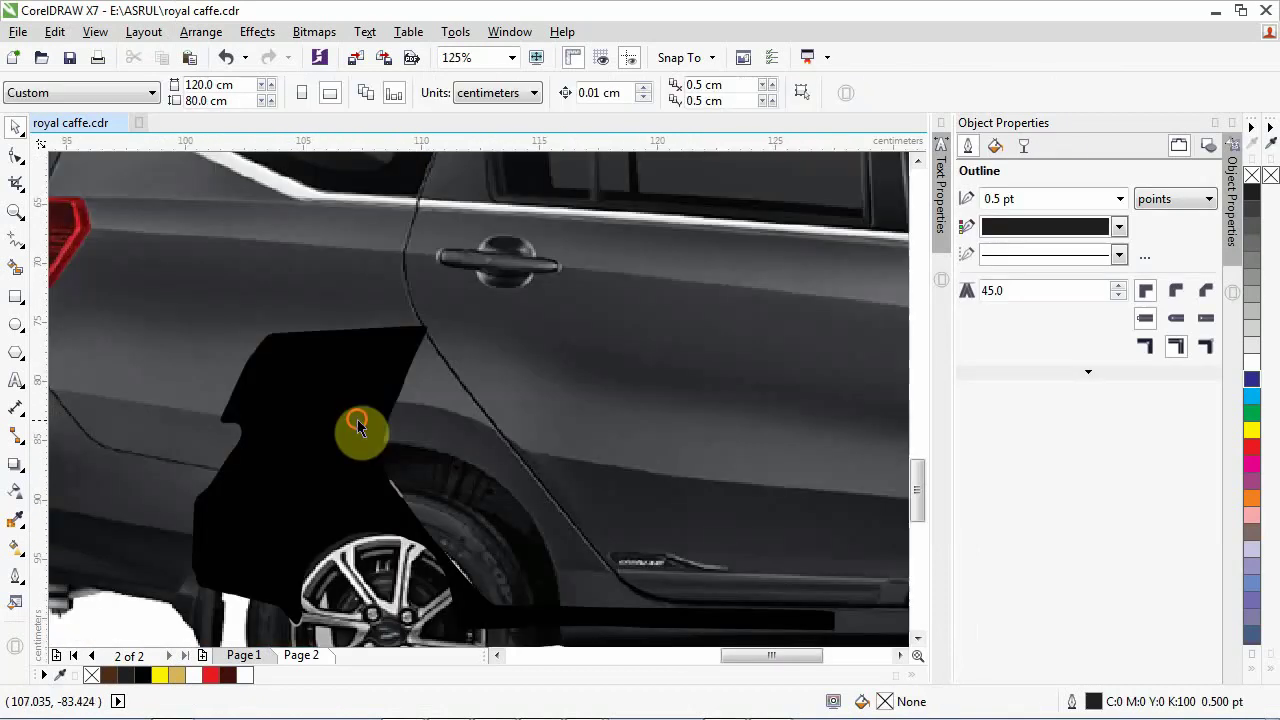
Step: Move the black panel up over the car's rear body and enlarge it to about 33.4 × 15.8 cm
left_click(357, 424)
scroll(357, 424, "down", 3)
scroll(301, 313, "up", 2)
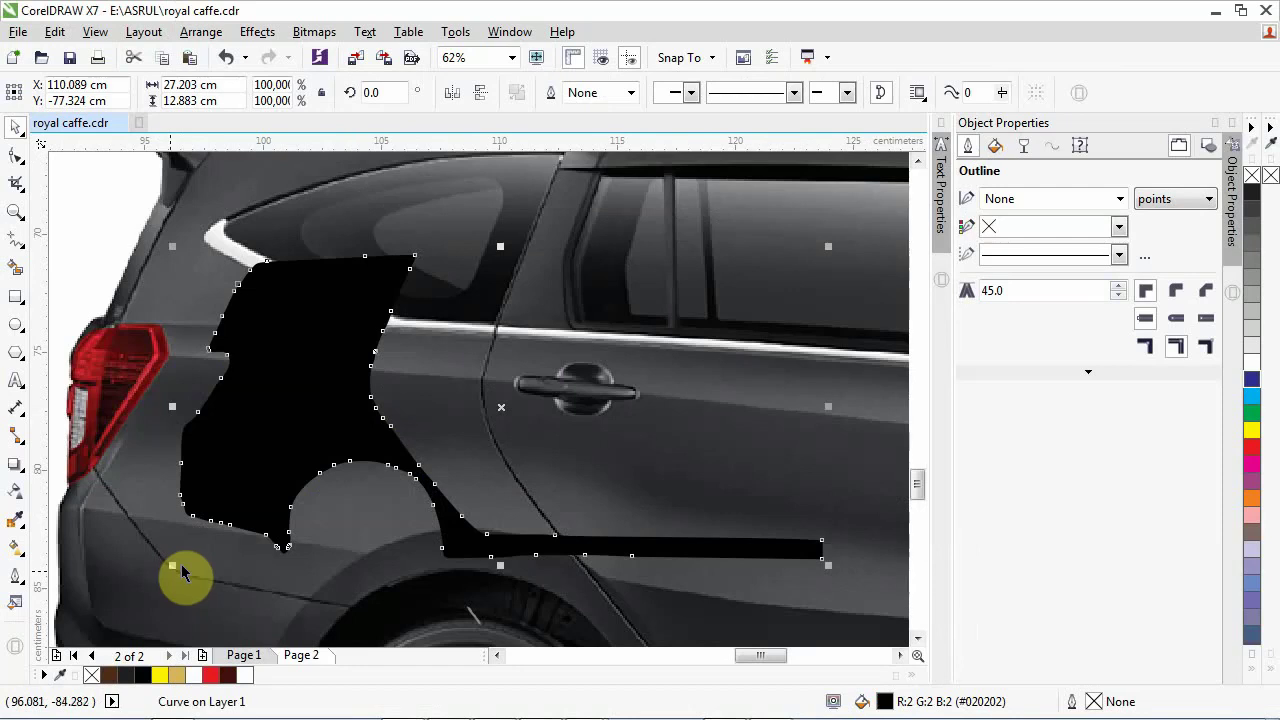
left_click_drag(171, 565, 78, 675)
scroll(198, 505, "down", 5)
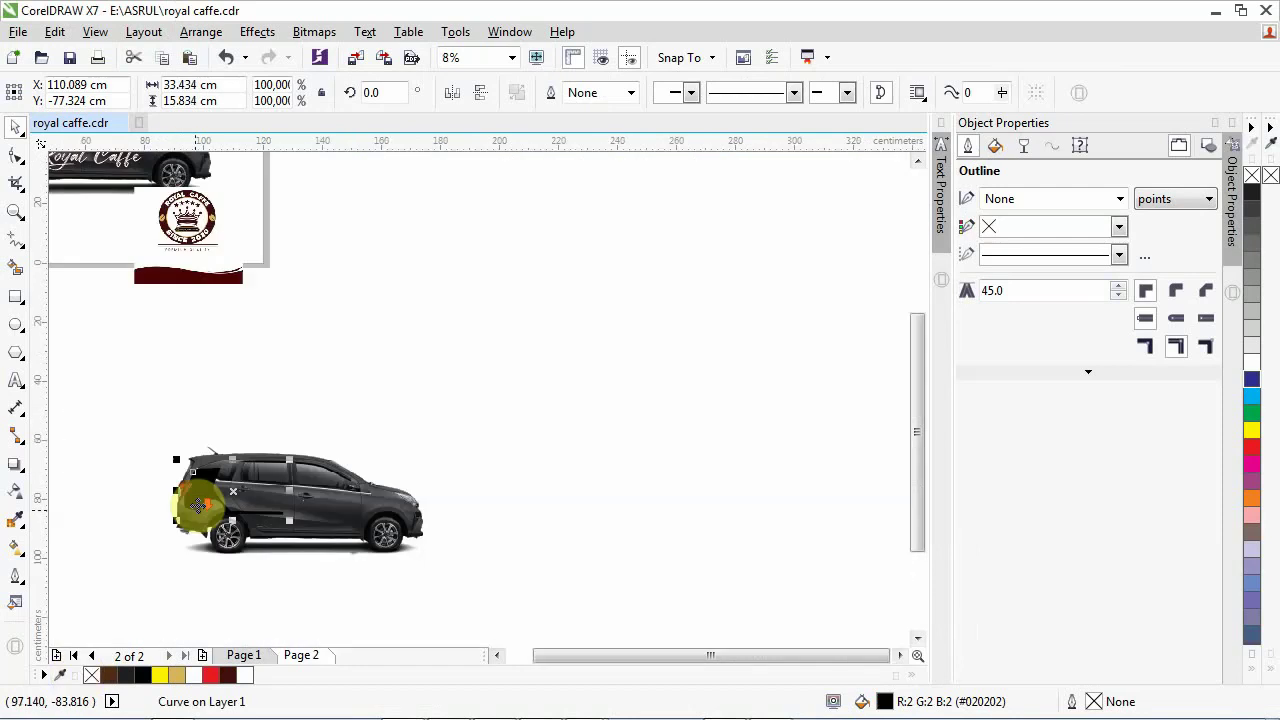
Step: Enlarge the black panel to about 83.8 × 39.7 cm and shift it over the rear half of the car
left_click_drag(292, 457, 329, 416)
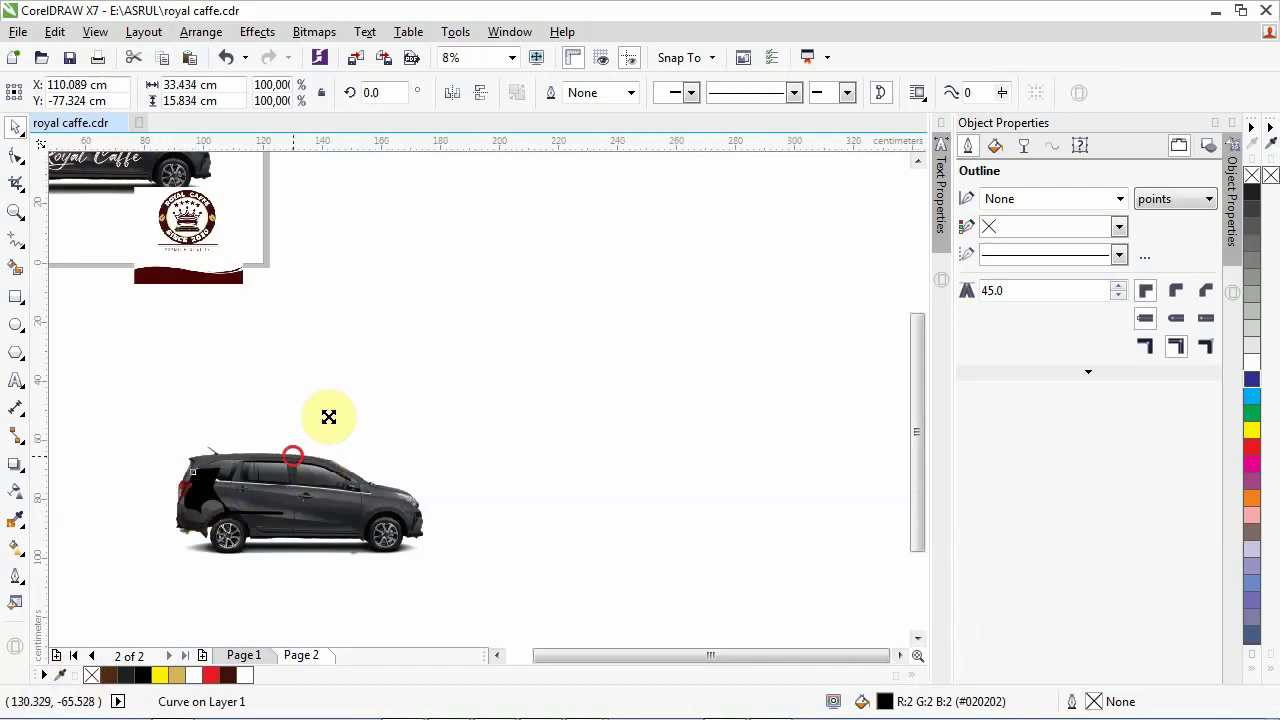
left_click_drag(367, 373, 160, 560)
left_click(158, 551)
scroll(129, 530, "up", 1)
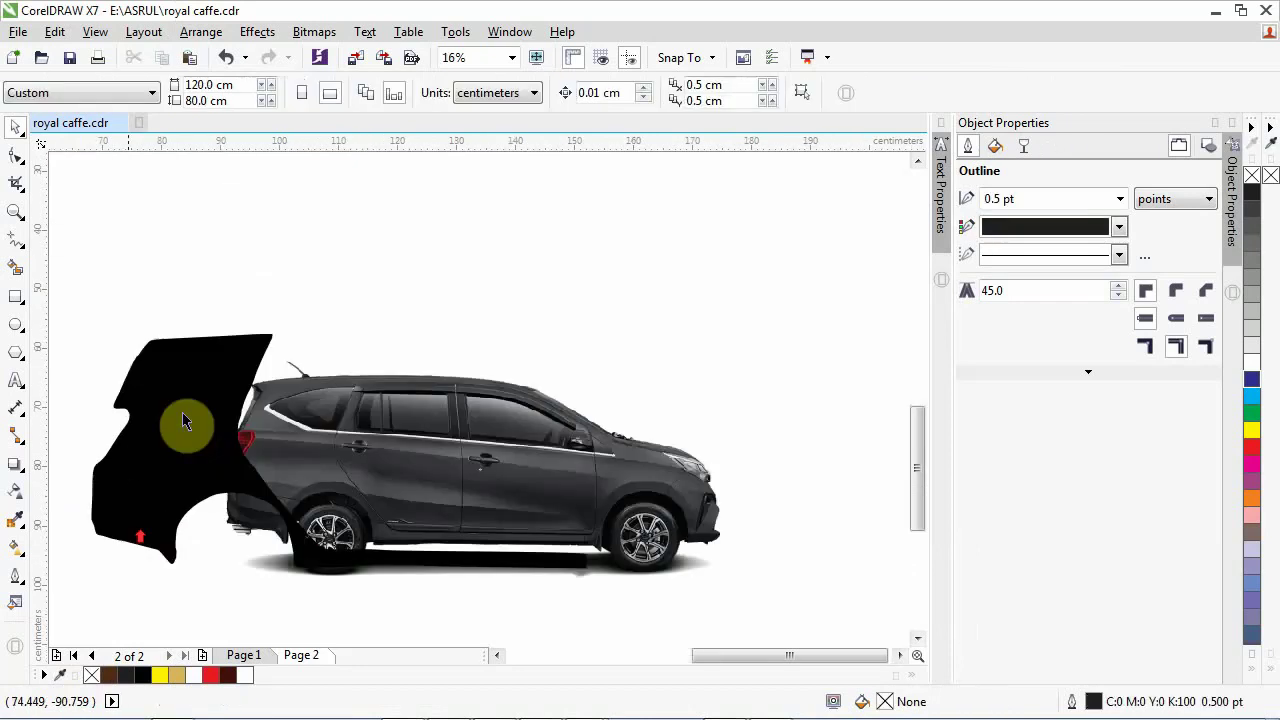
left_click_drag(182, 412, 289, 451)
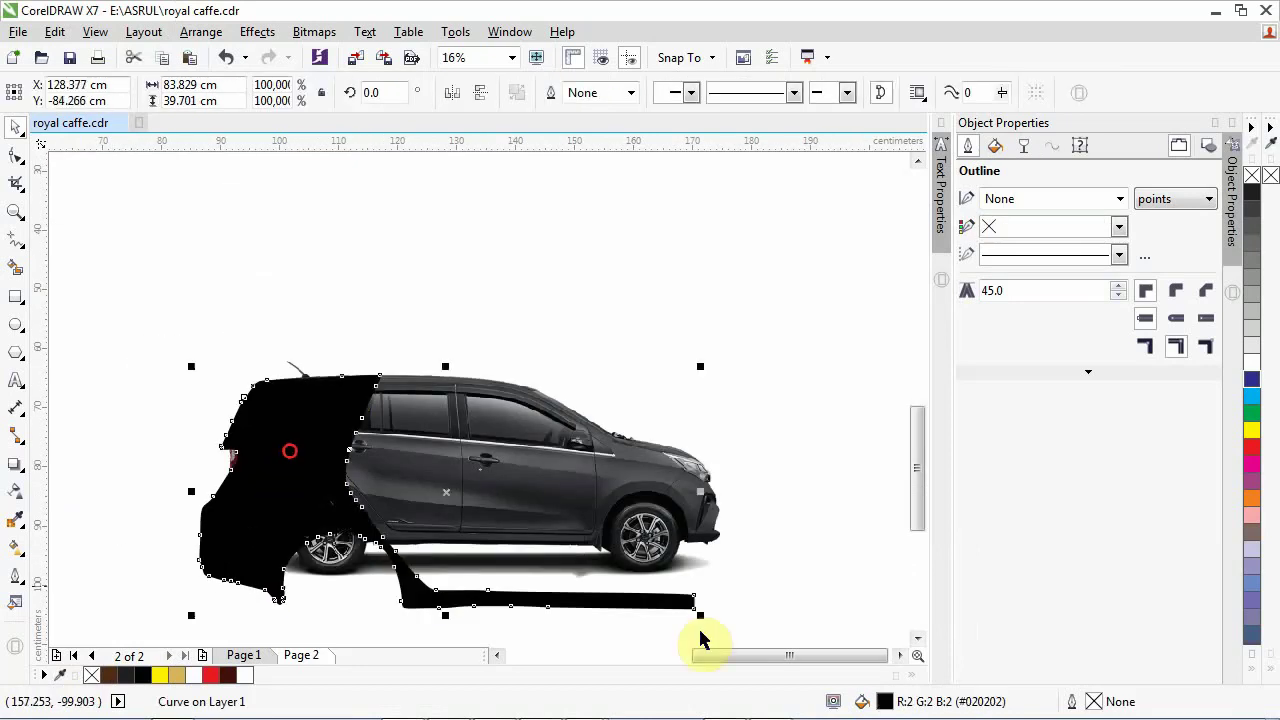
Step: Reduce the black panel to about 68.2 × 32.3 cm and move it toward the tail light
left_click(689, 603)
left_click_drag(689, 603, 662, 605)
left_click(194, 520)
left_click(310, 436)
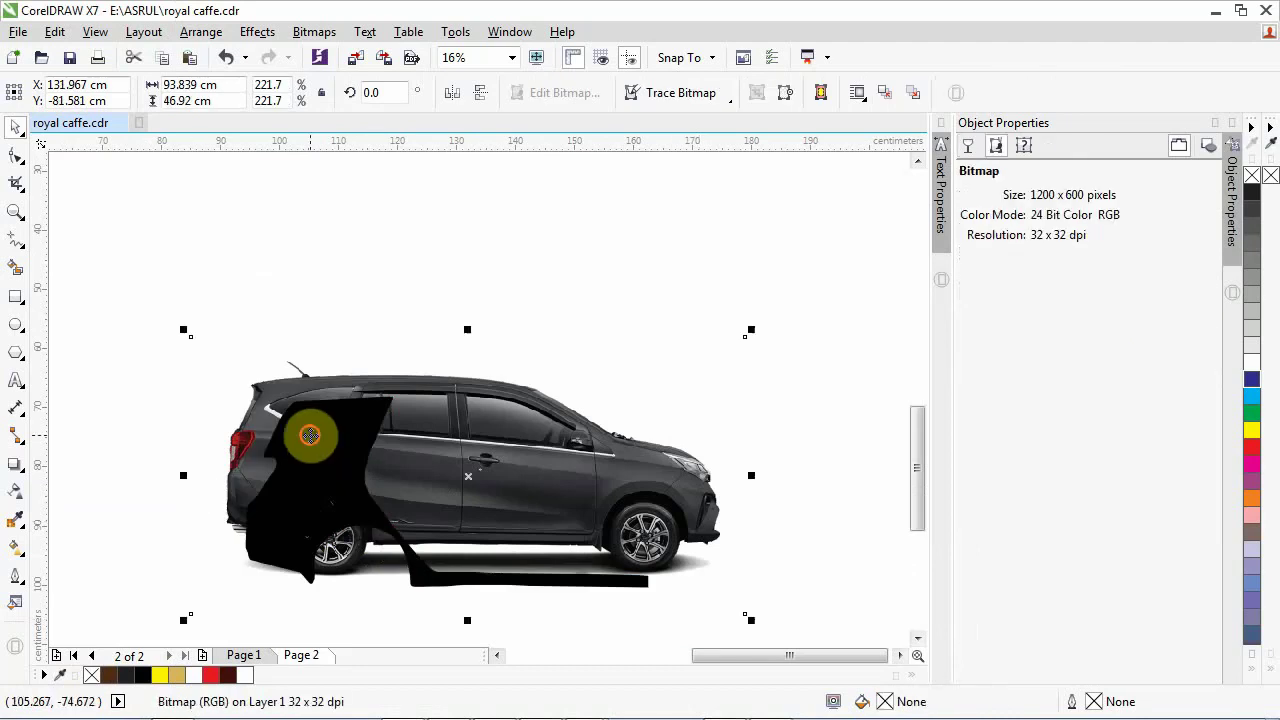
left_click_drag(310, 436, 240, 414)
scroll(262, 437, "up", 4)
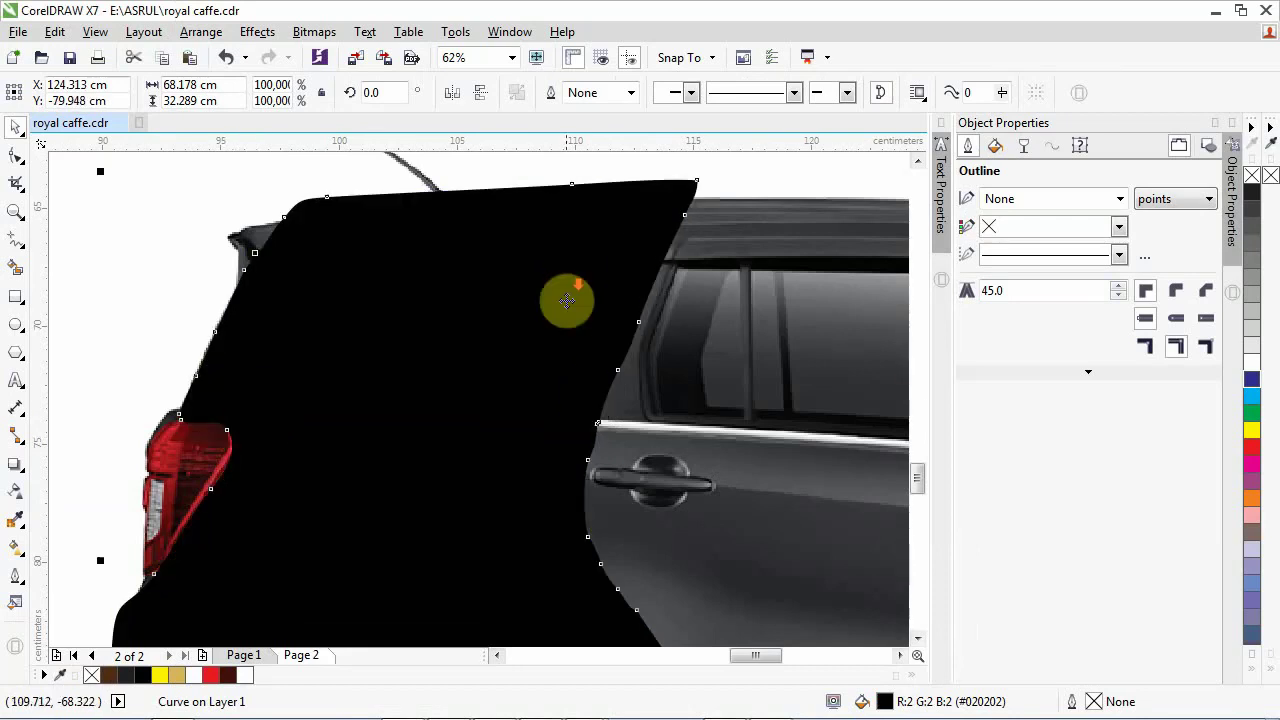
Step: Scale the black panel down to about 58.9 × 27.9 cm and align it with the car's rear body, tail light and wheel arch
scroll(567, 301, "down", 3)
key("Escape")
scroll(598, 350, "up", 2)
left_click(619, 417)
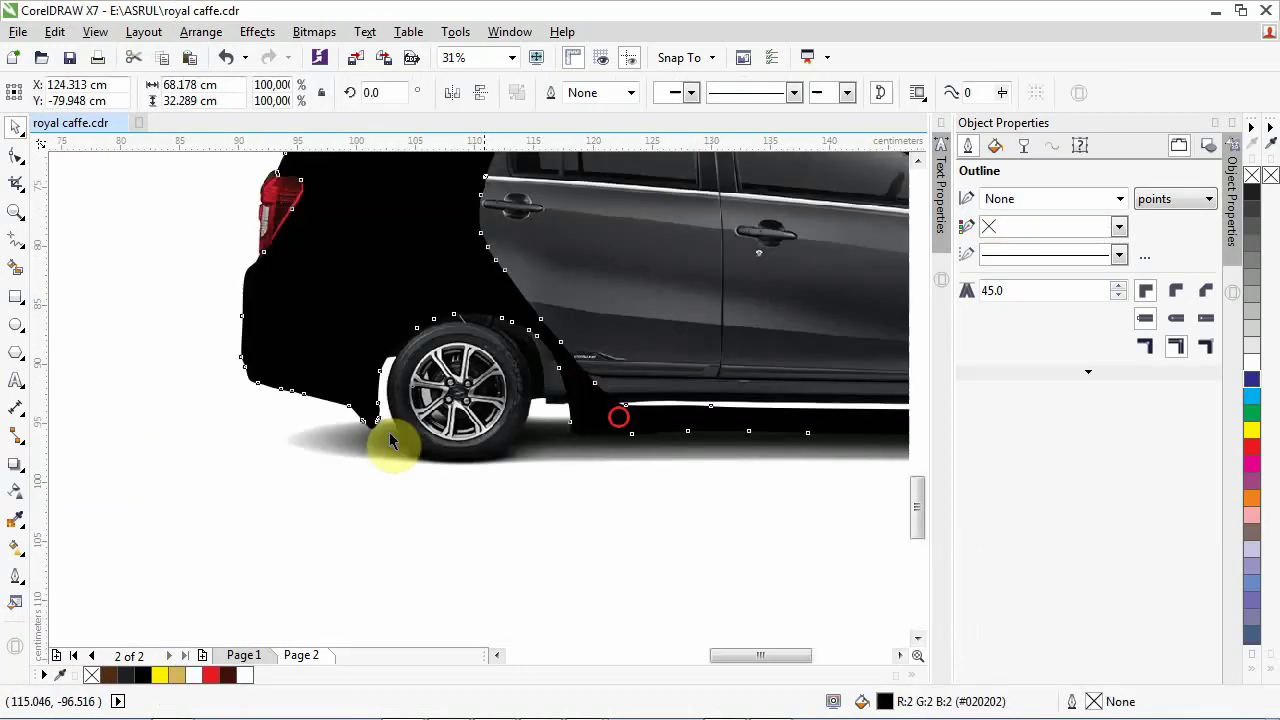
scroll(389, 432, "down", 2)
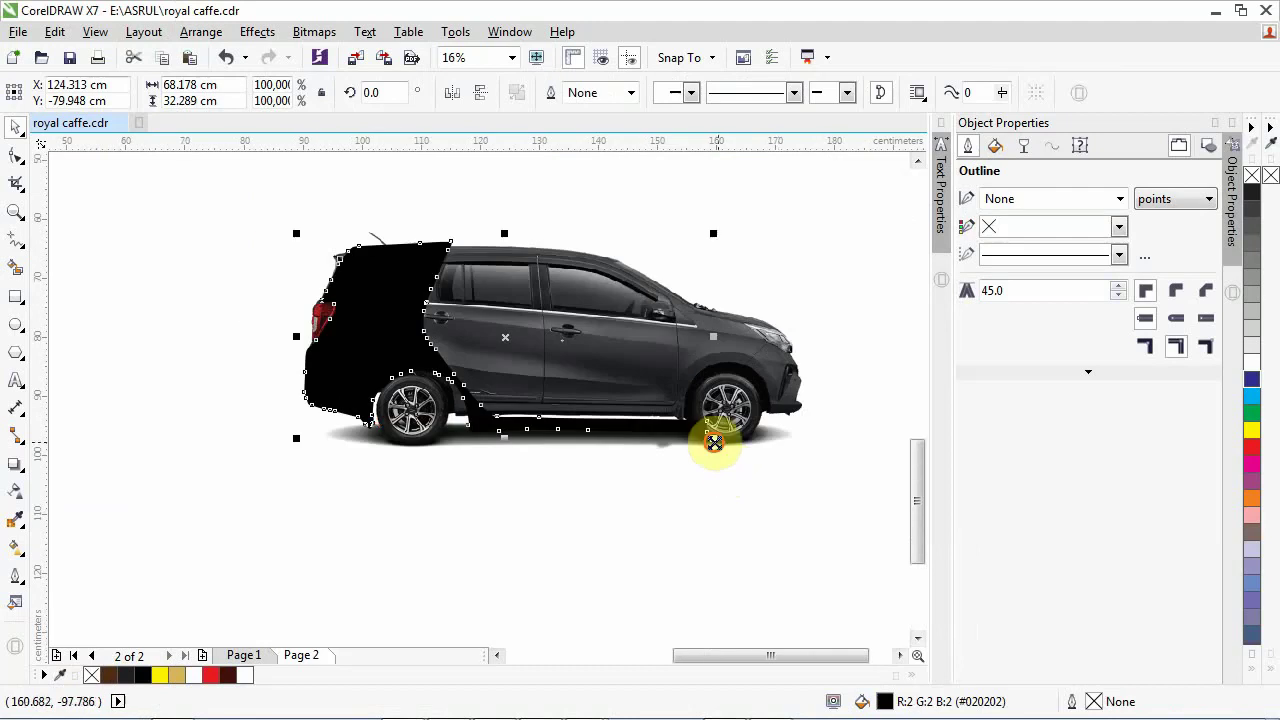
left_click_drag(713, 441, 687, 434)
left_click(344, 310)
scroll(344, 310, "up", 2)
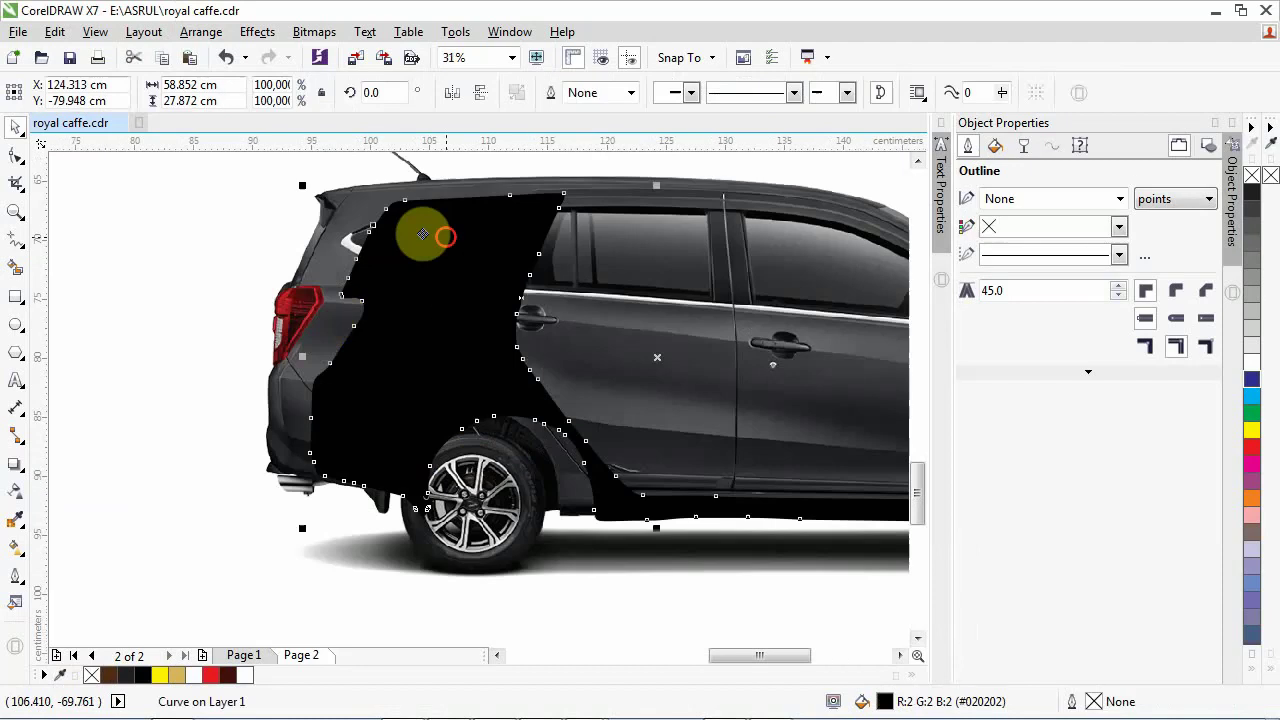
left_click_drag(423, 234, 373, 257)
scroll(300, 320, "down", 2)
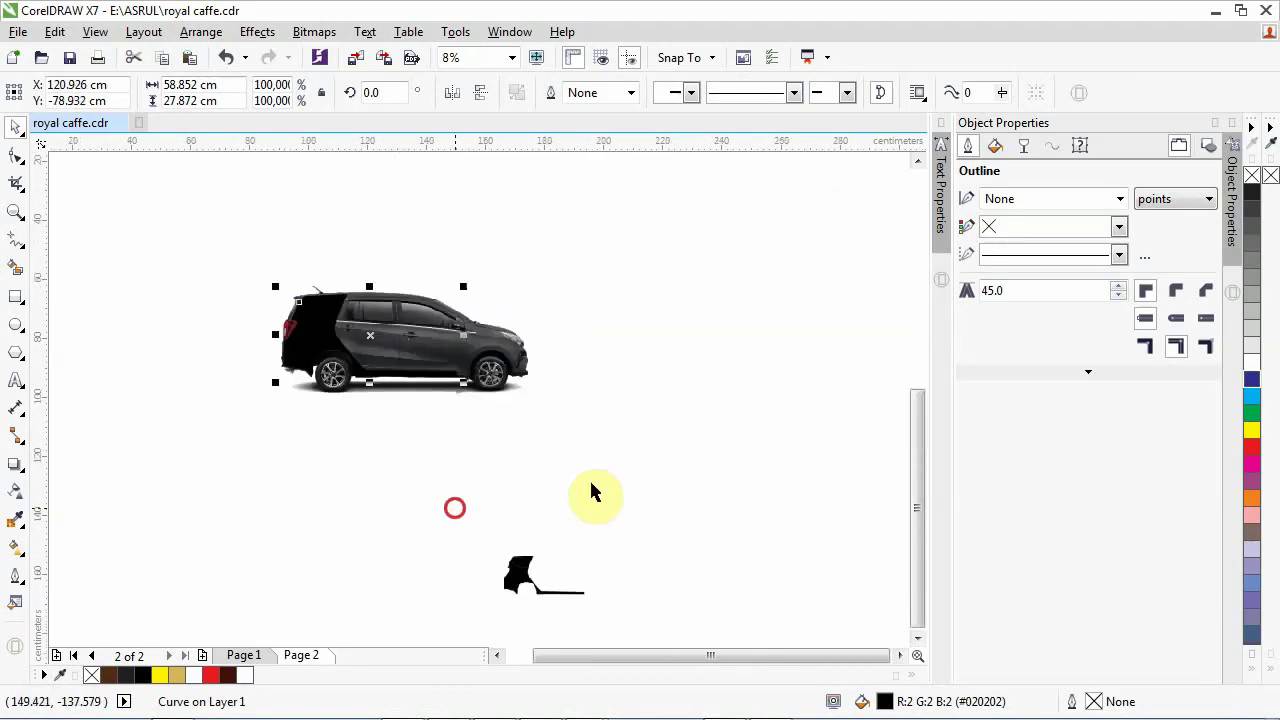
Step: Paste the Royal Caffe logo and wave bitmap onto Page 2 and place it in the empty area beside the car
left_click(590, 490)
scroll(590, 490, "down", 2)
left_click(468, 412)
scroll(468, 412, "up", 1)
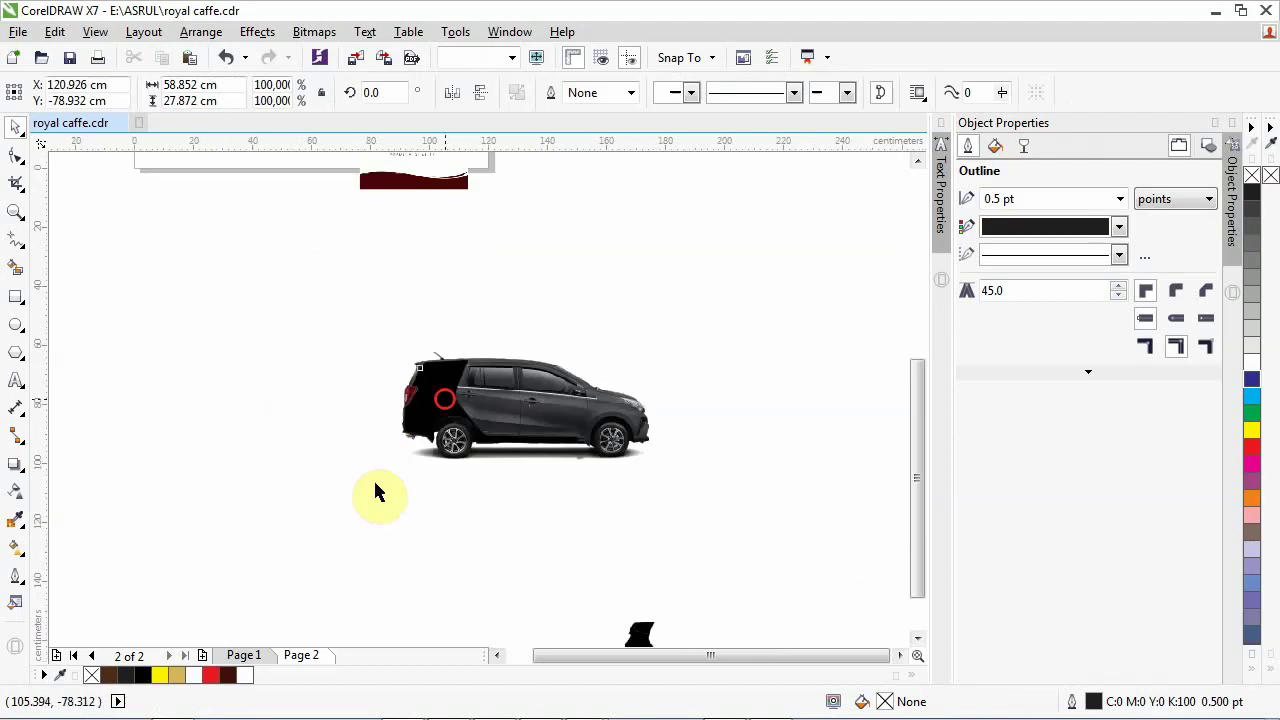
scroll(375, 490, "down", 1)
left_click(295, 456)
left_click(274, 335)
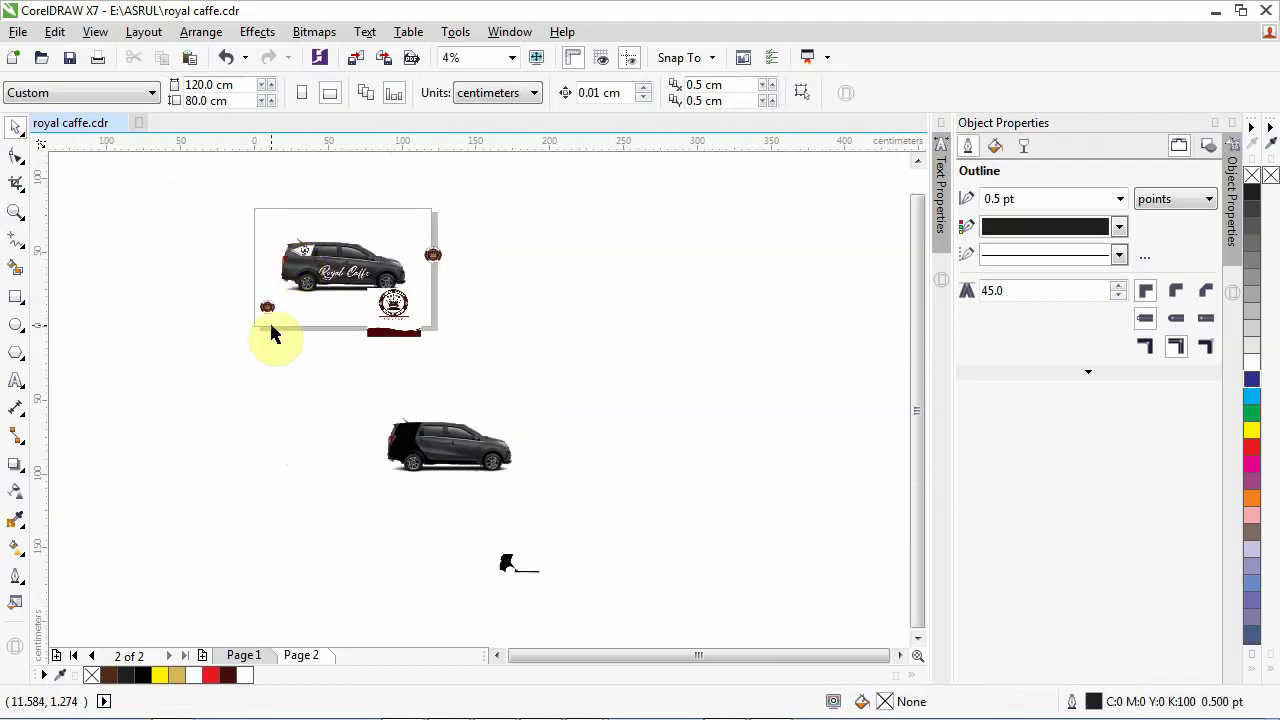
key("ctrl+v")
left_click_drag(310, 320, 229, 420)
left_click(294, 436)
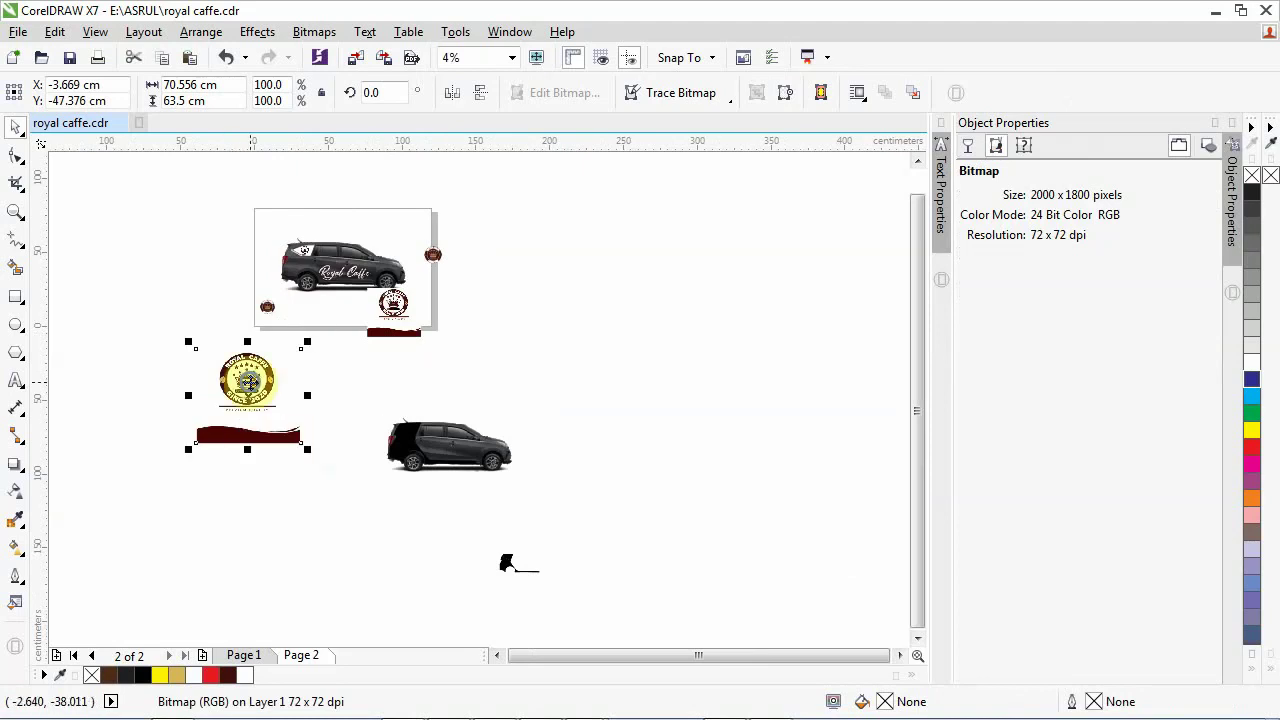
Step: PowerClip the logo bitmap inside the black rear panel and open the clip's contents for editing
right_click(248, 380)
left_click(323, 195)
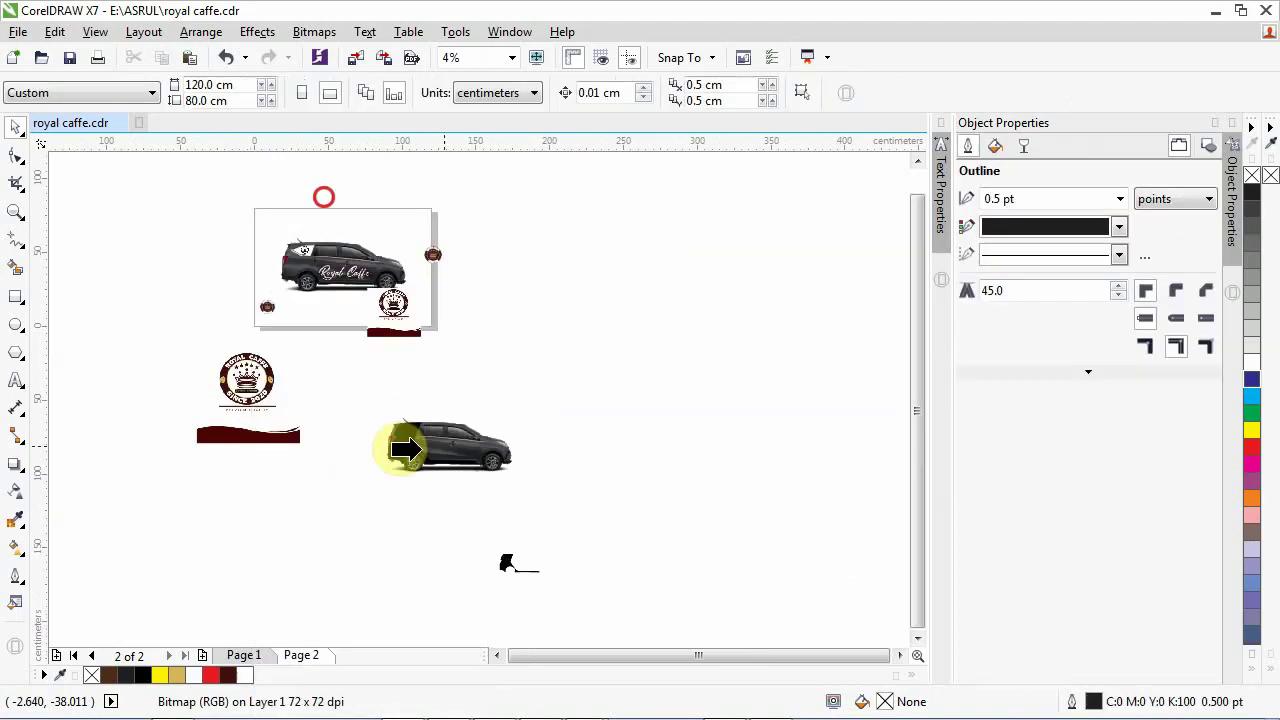
left_click(400, 447)
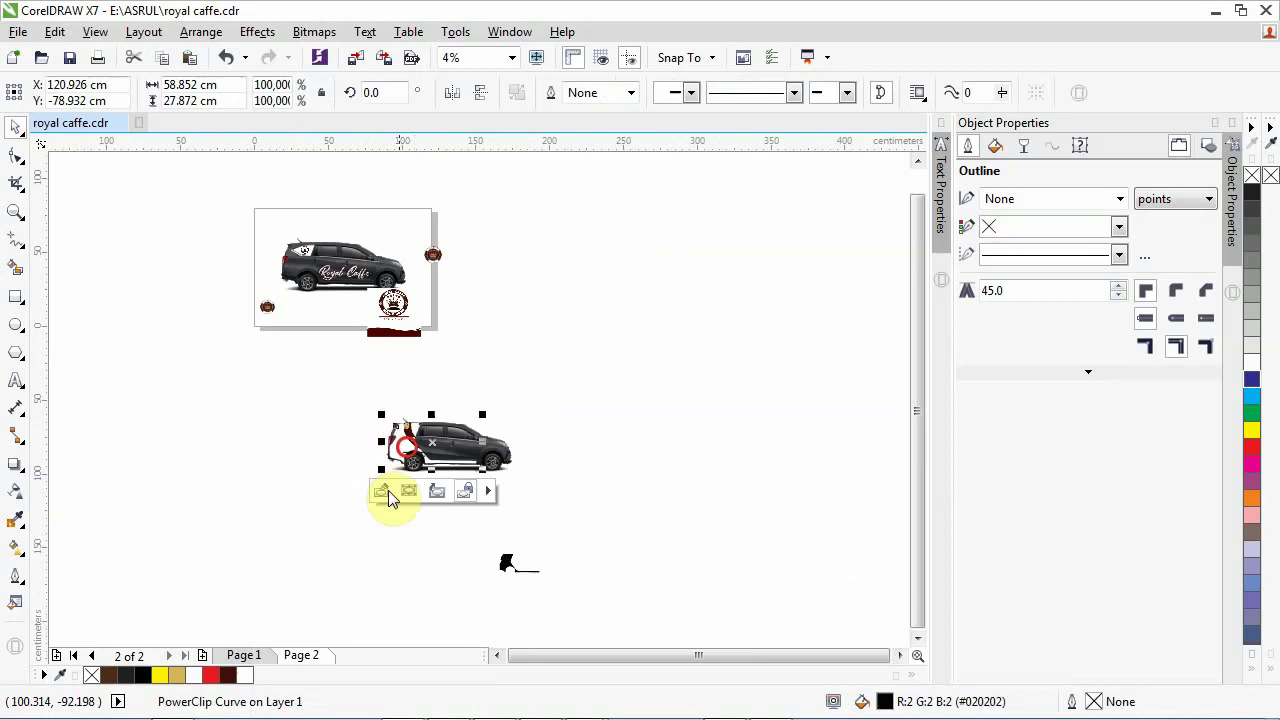
left_click(388, 492)
left_click(415, 476)
scroll(415, 476, "up", 4)
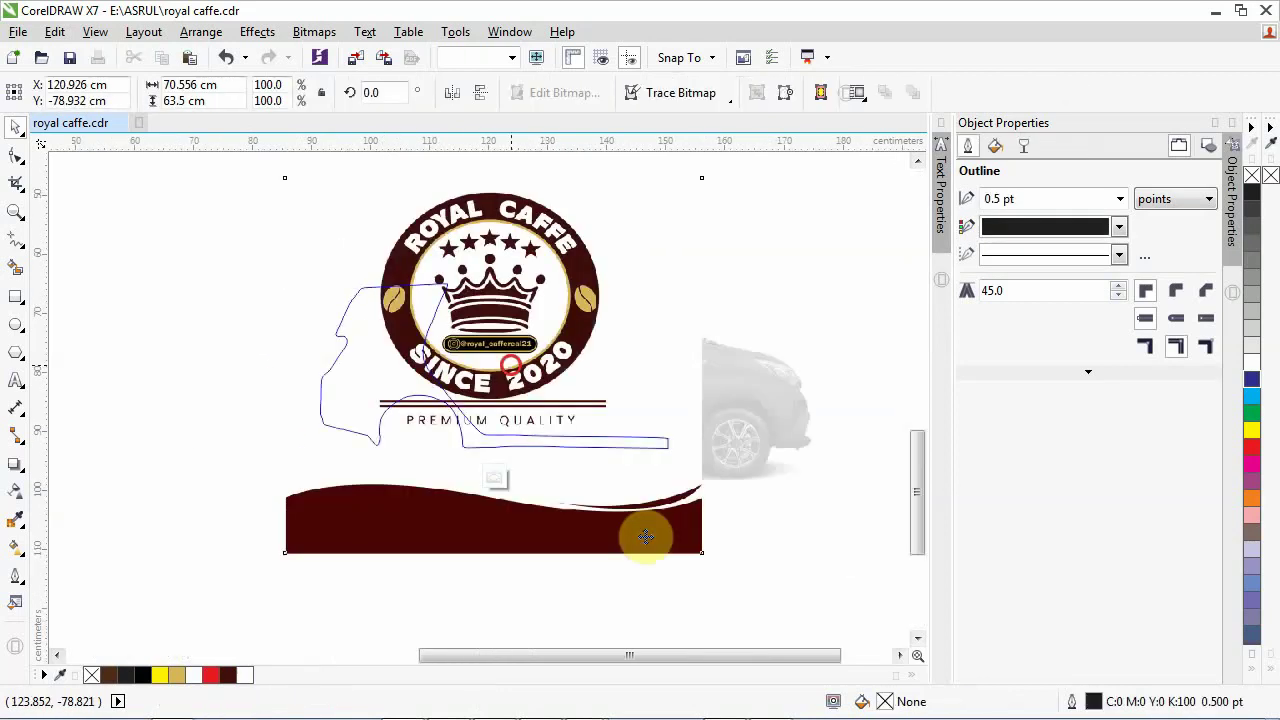
Step: Scale the clipped logo bitmap to about 26.5 × 23.9 cm and place it over the panel's rear section
left_click(645, 537)
left_click_drag(710, 561, 571, 435)
left_click_drag(387, 374, 389, 372)
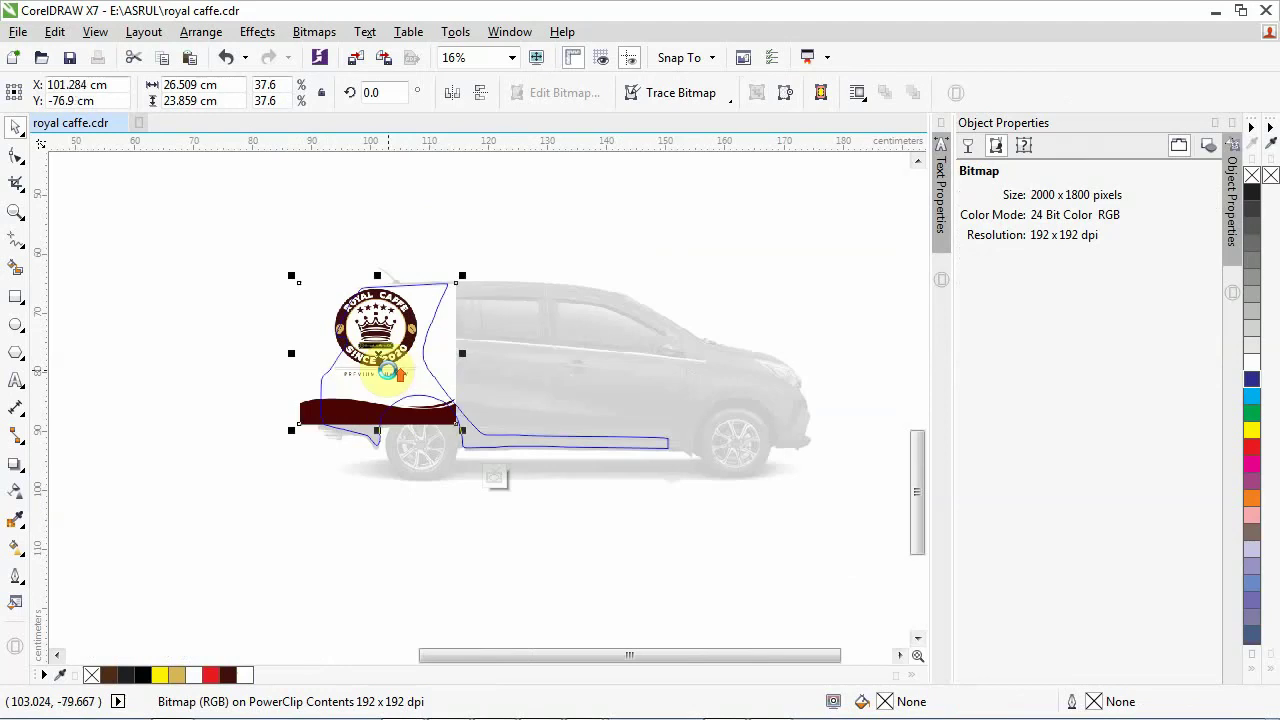
scroll(390, 372, "up", 5)
scroll(610, 600, "down", 5)
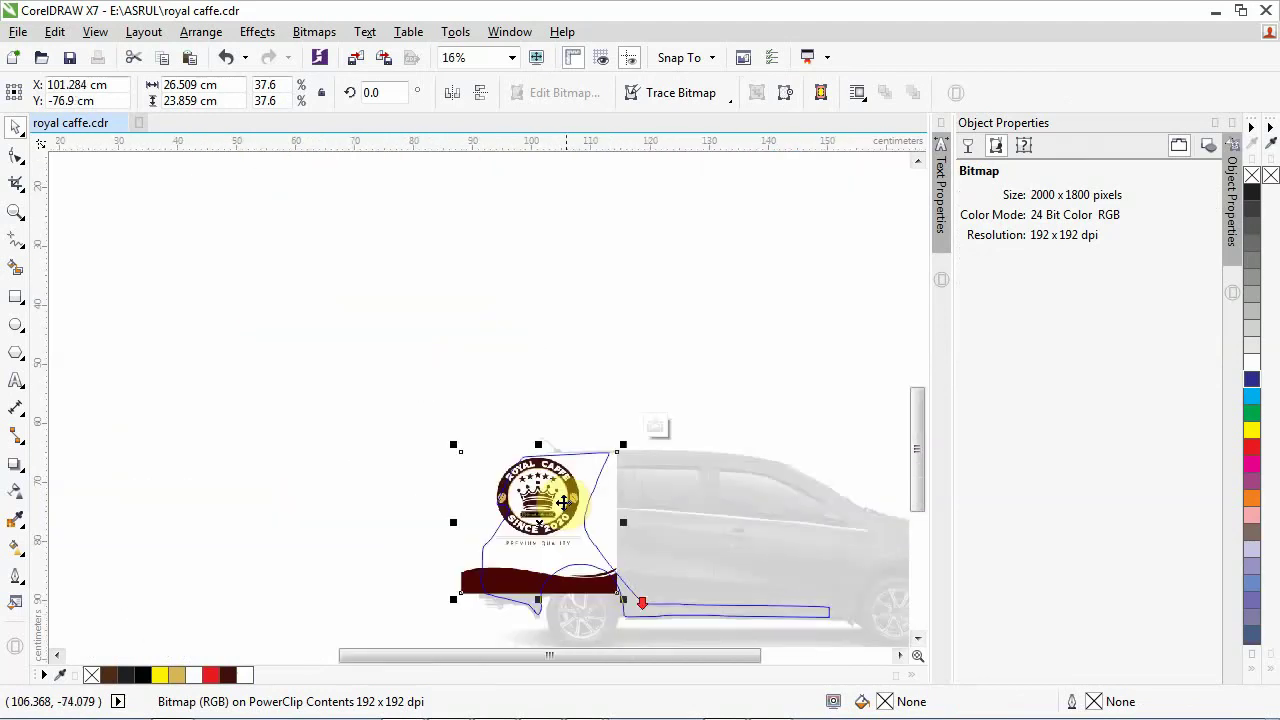
Step: Shift the logo bitmap slightly toward the car's front and reduce it to about 25.3 × 22.7 cm
scroll(563, 503, "up", 2)
left_click_drag(559, 499, 577, 498)
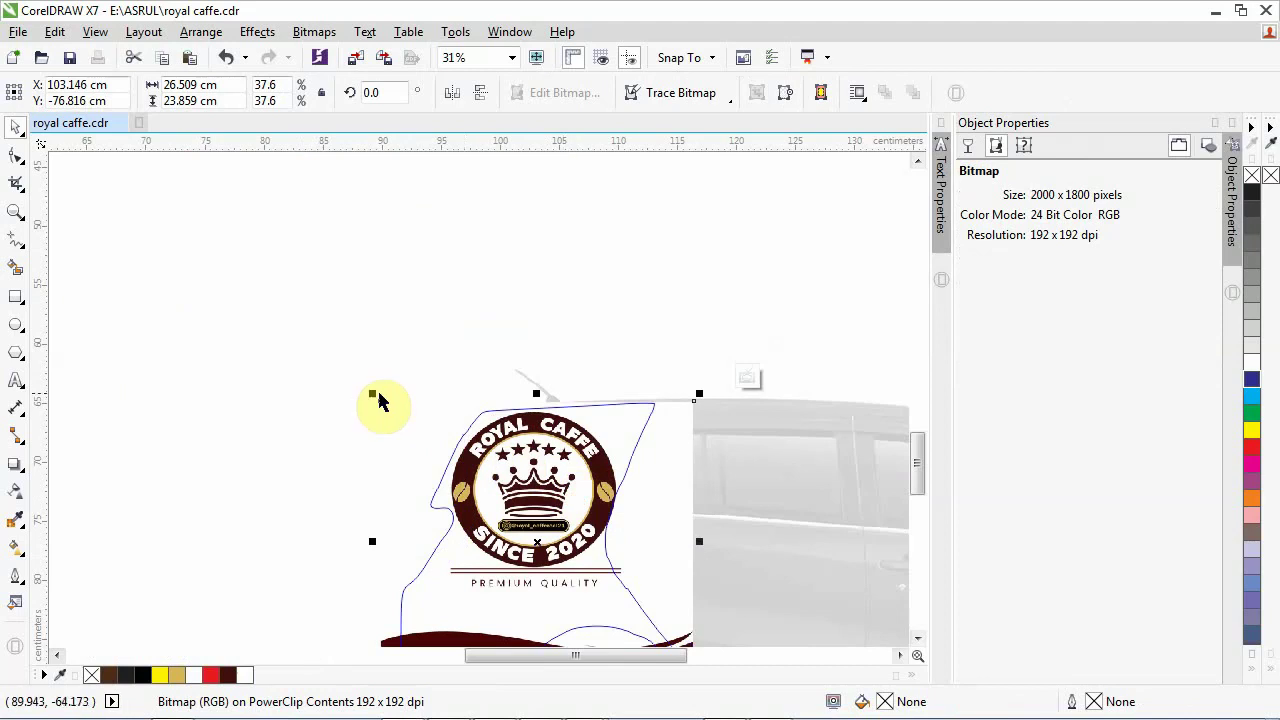
left_click_drag(378, 393, 392, 407)
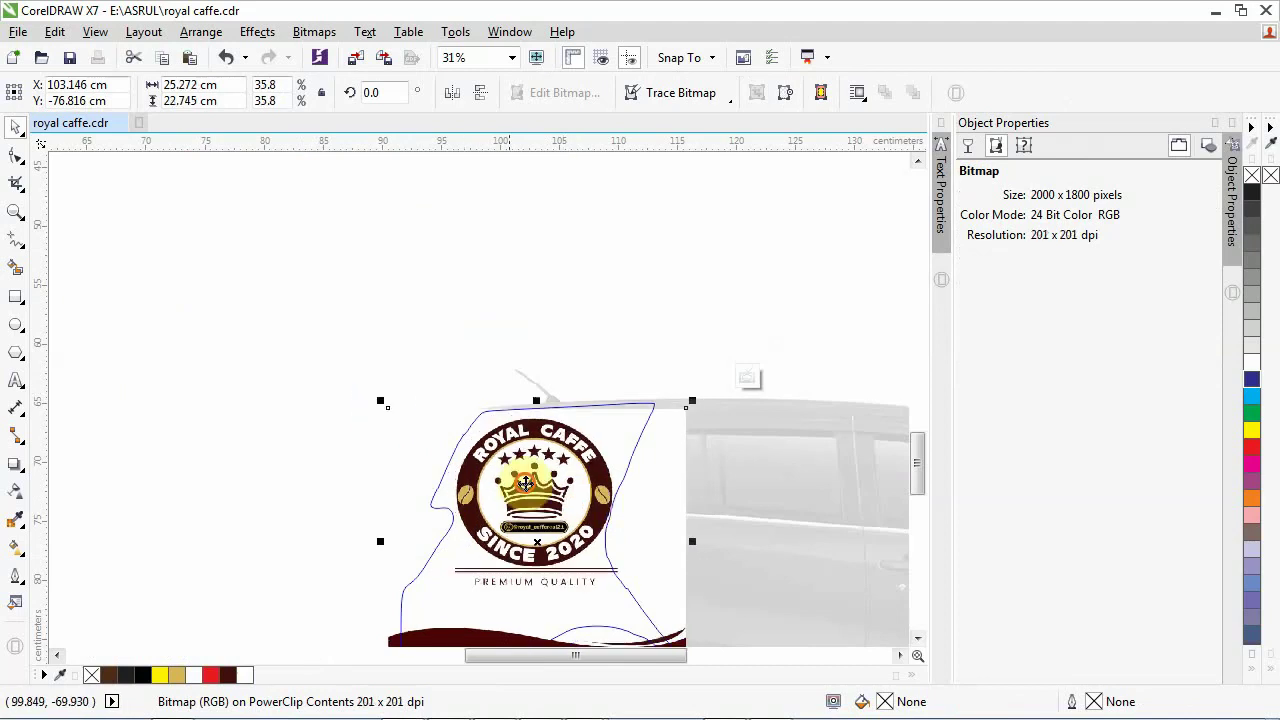
left_click(669, 450)
left_click(679, 404)
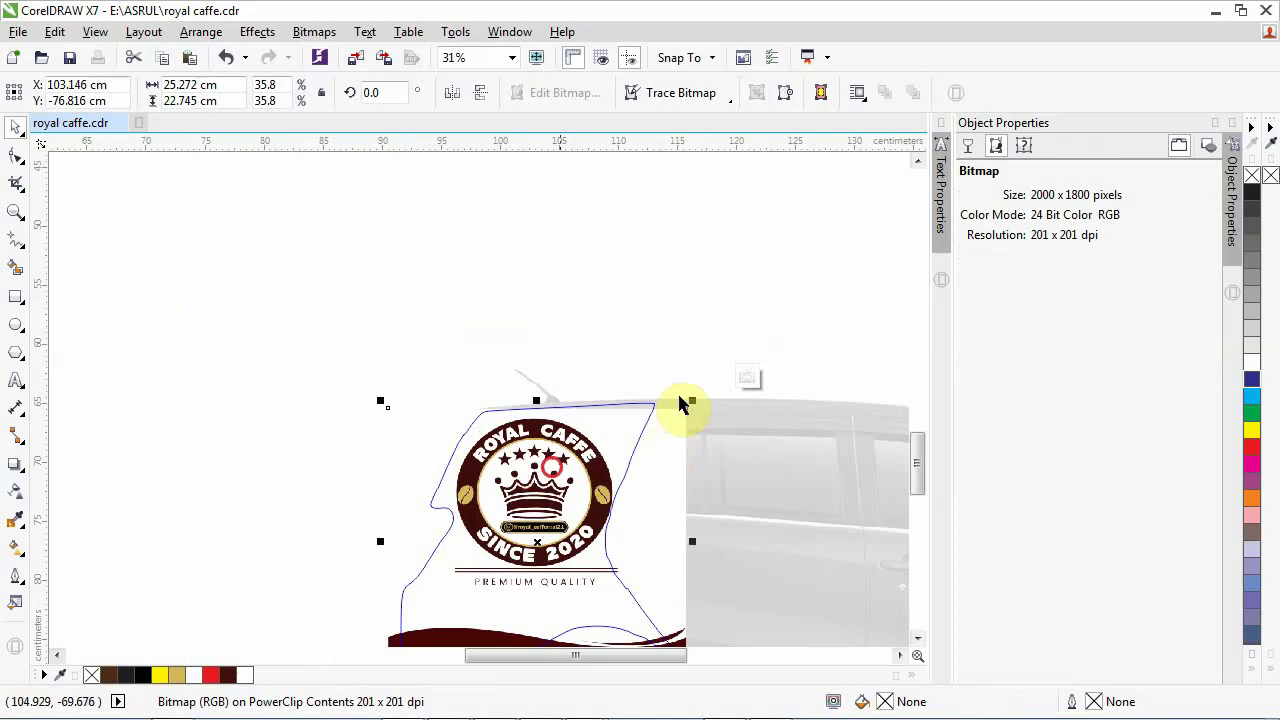
Step: Fine-tune the logo bitmap to about 25.1 × 22.6 cm, nudge it slightly toward the car's rear and deselect it
scroll(679, 404, "up", 5)
left_click_drag(667, 309, 679, 304)
scroll(679, 304, "down", 5)
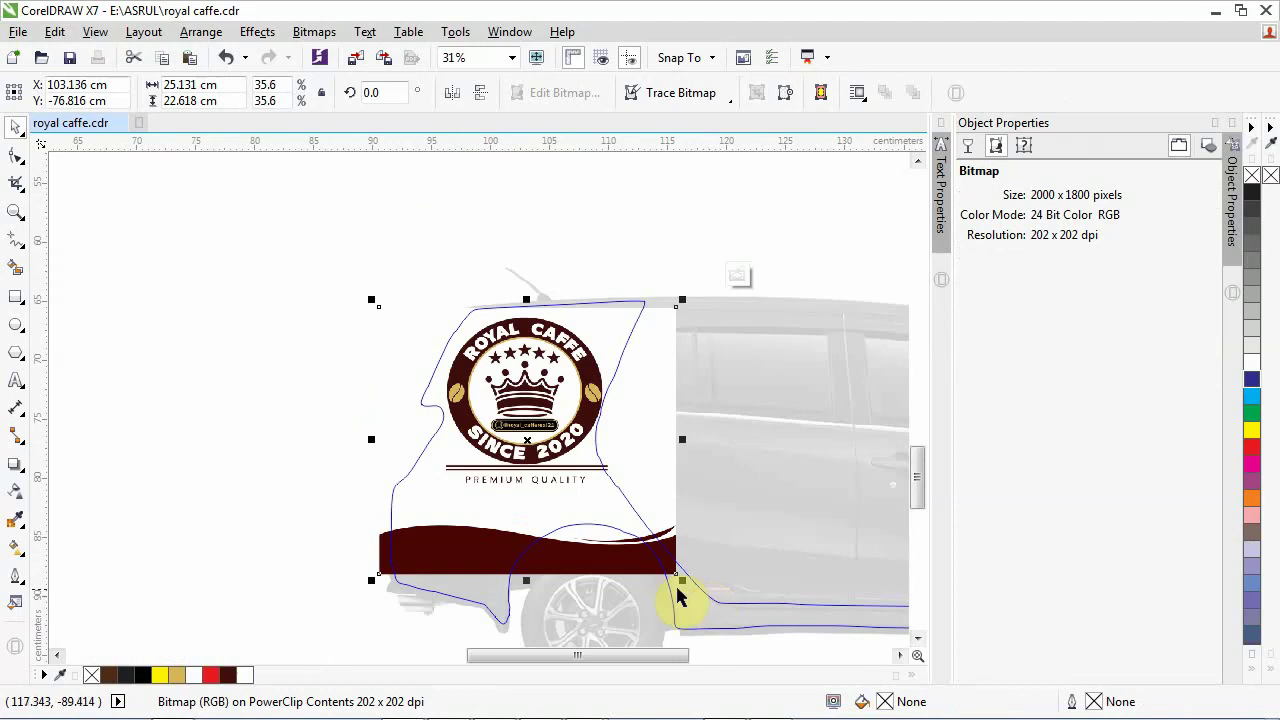
key("Left")
key("Left")
left_click(343, 613)
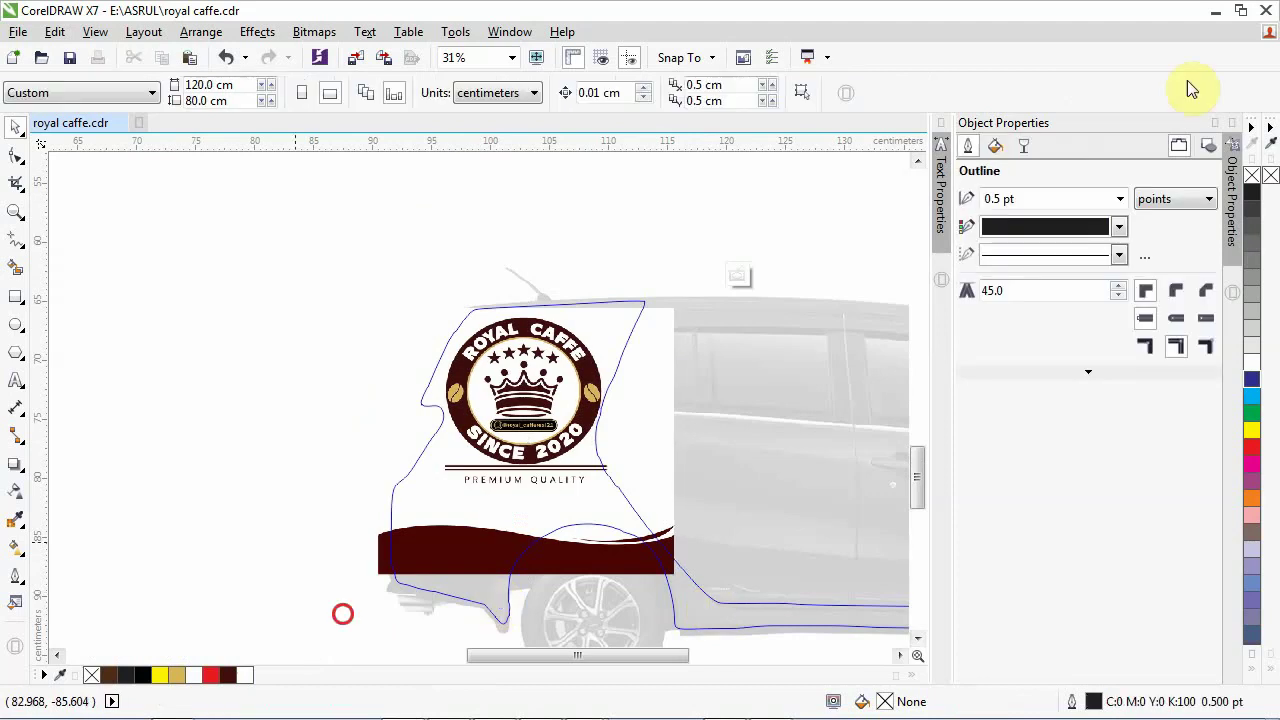
scroll(102, 130, "down", 1)
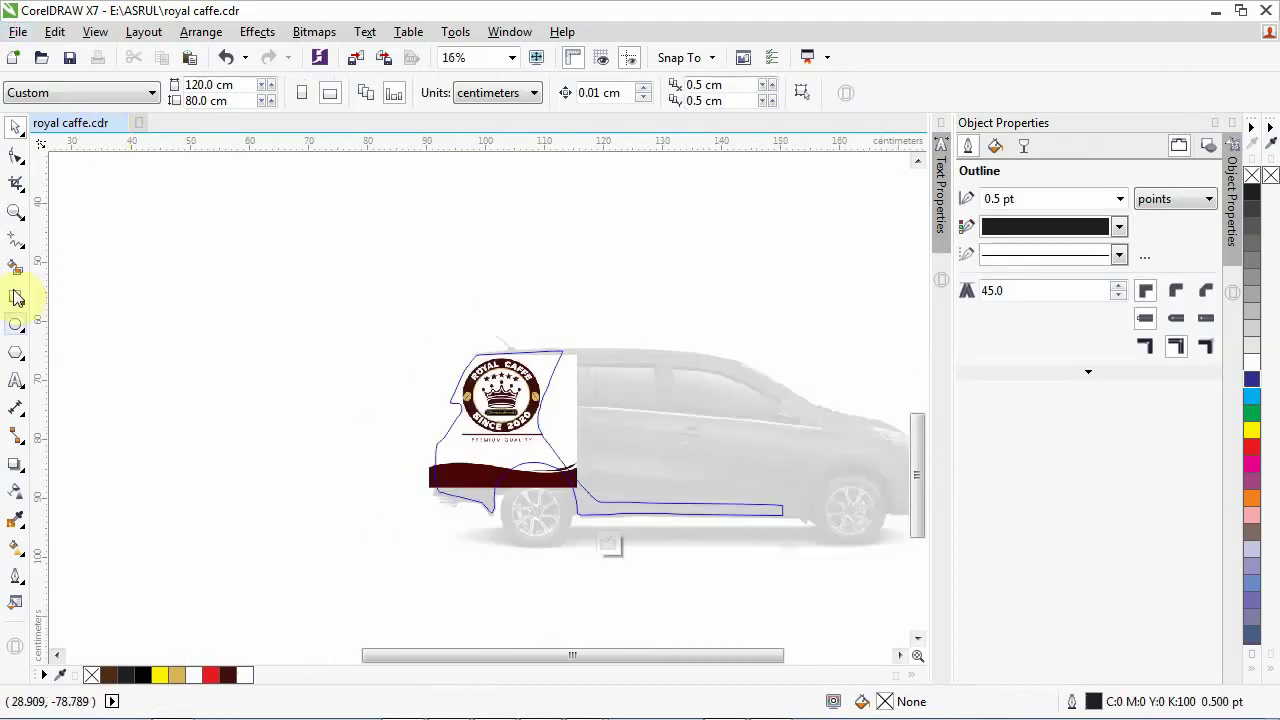
Step: Draw a rectangle about 70.6 × 21.3 cm over the lower panel inside the clip, fill it dark maroon and finish editing the clip
left_click(16, 297)
scroll(565, 540, "up", 2)
scroll(333, 415, "down", 1)
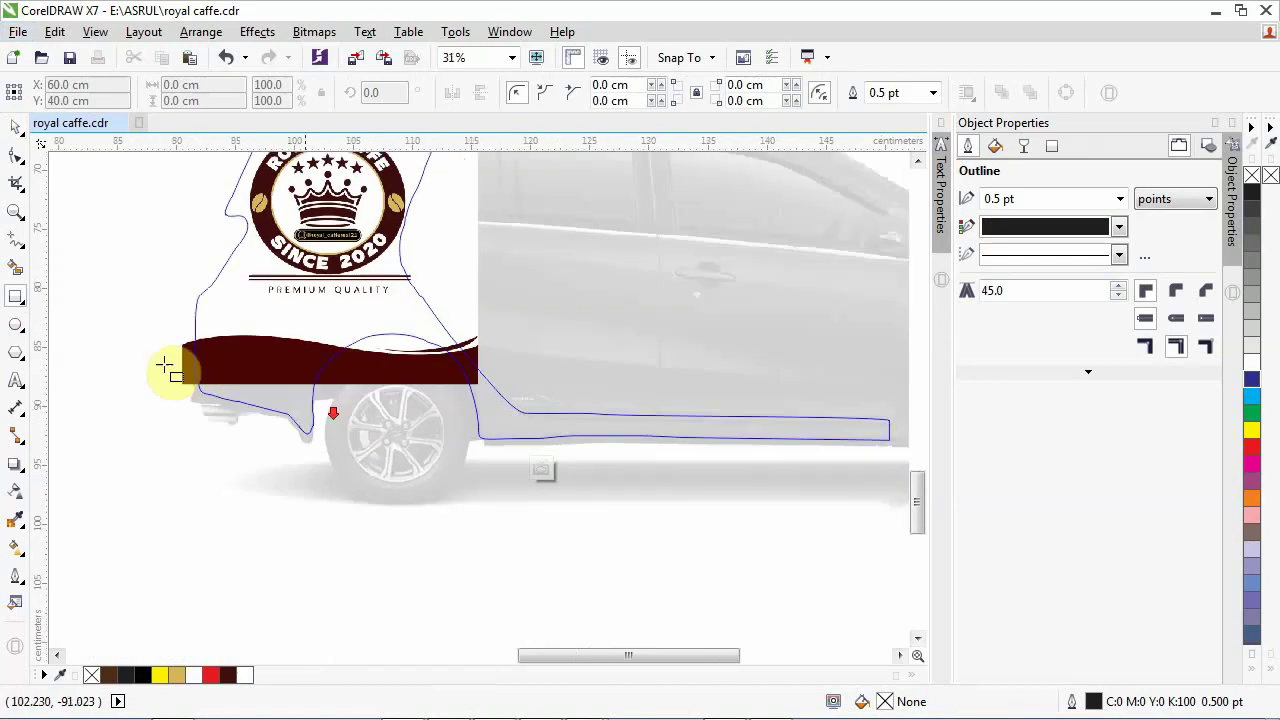
left_click_drag(155, 353, 772, 578)
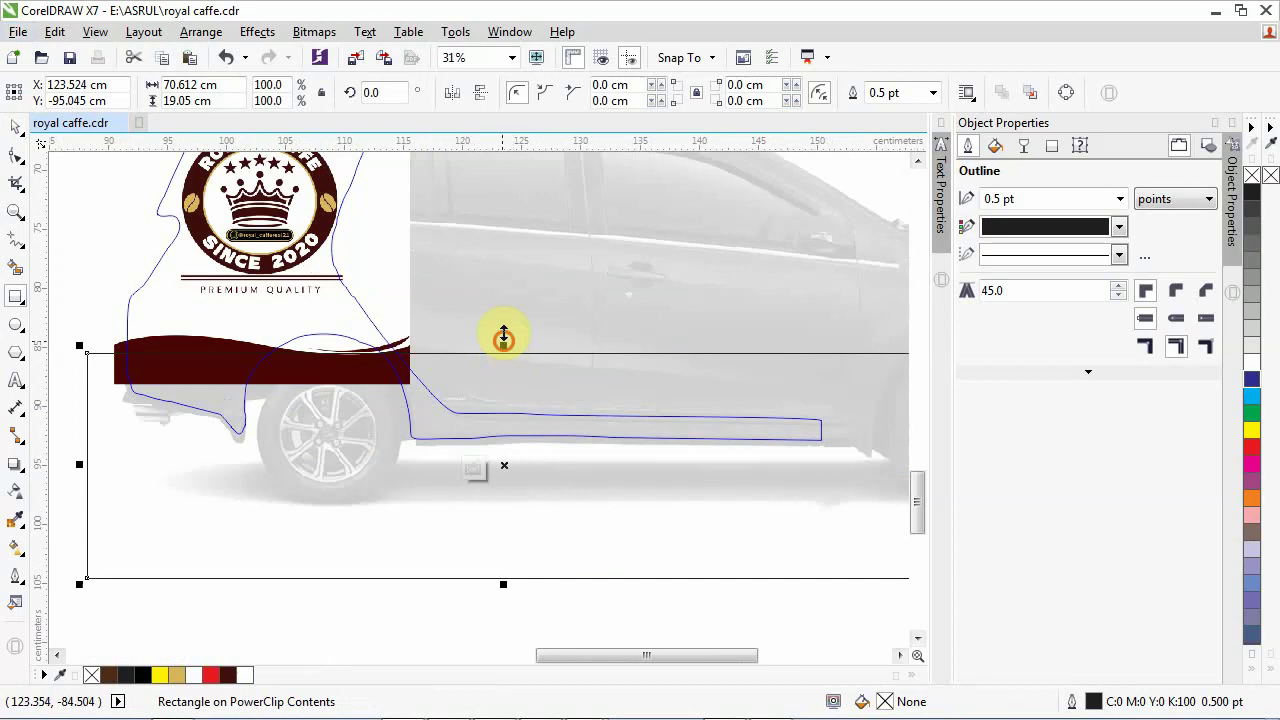
left_click_drag(503, 340, 500, 316)
left_click(238, 675)
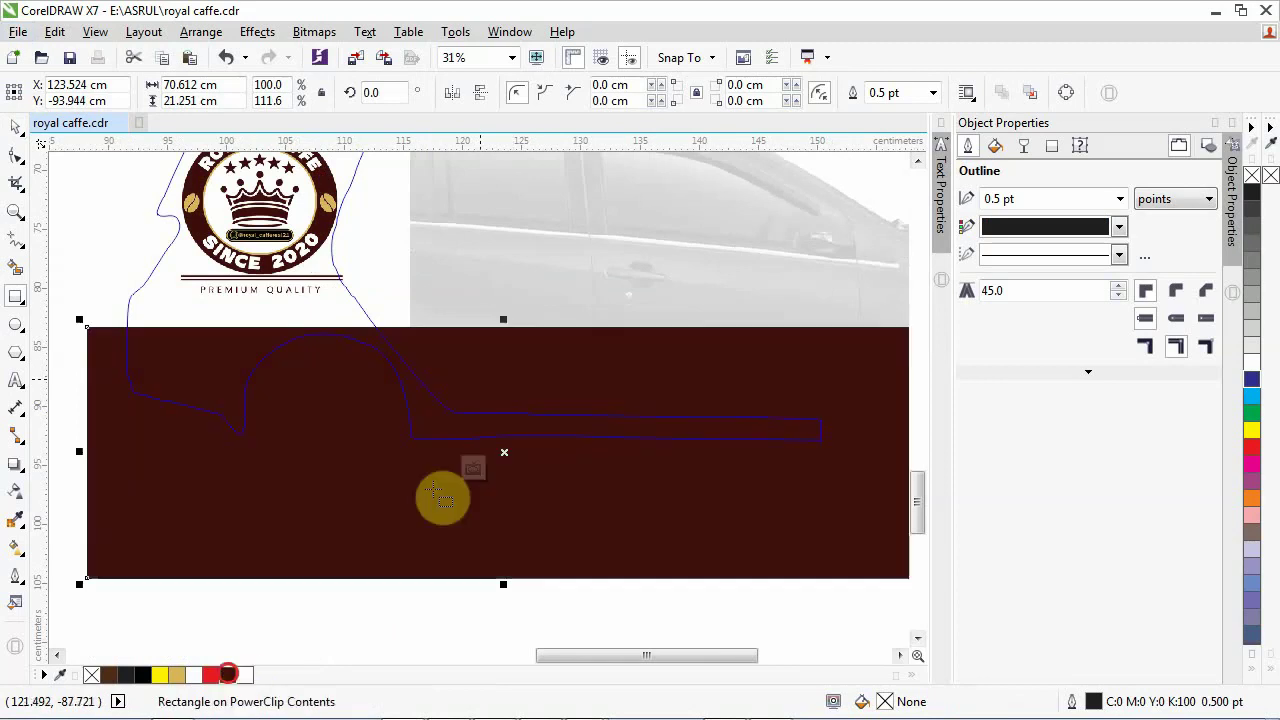
left_click(479, 472)
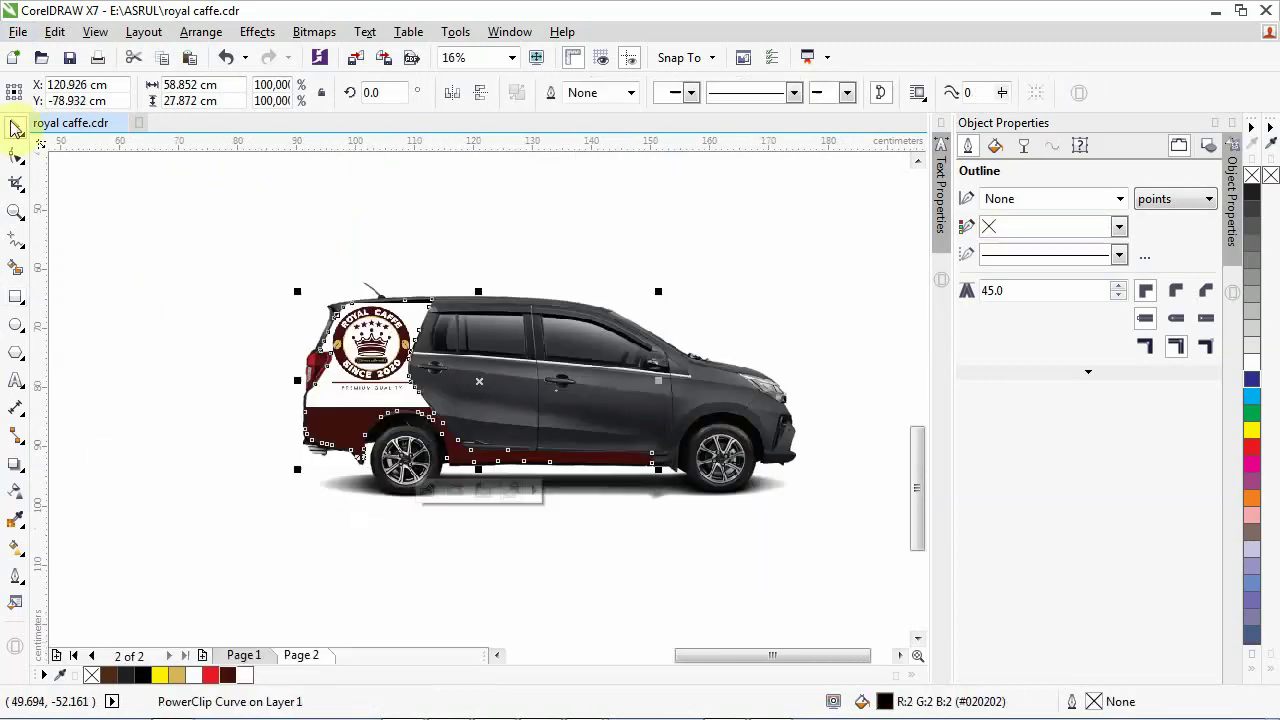
left_click(423, 407)
Step: Copy the white "Royal Caffe" script text from the first car onto the side doors of the lower car
scroll(423, 407, "up", 5)
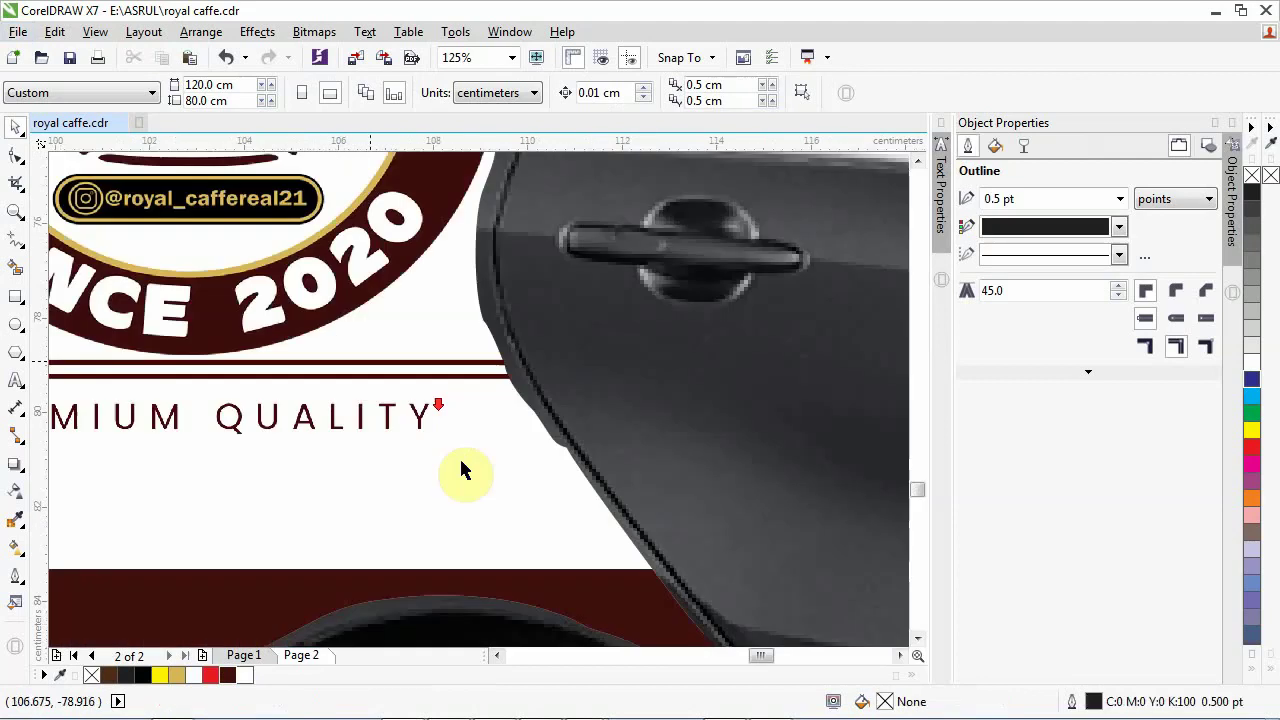
scroll(462, 470, "down", 4)
scroll(412, 400, "down", 2)
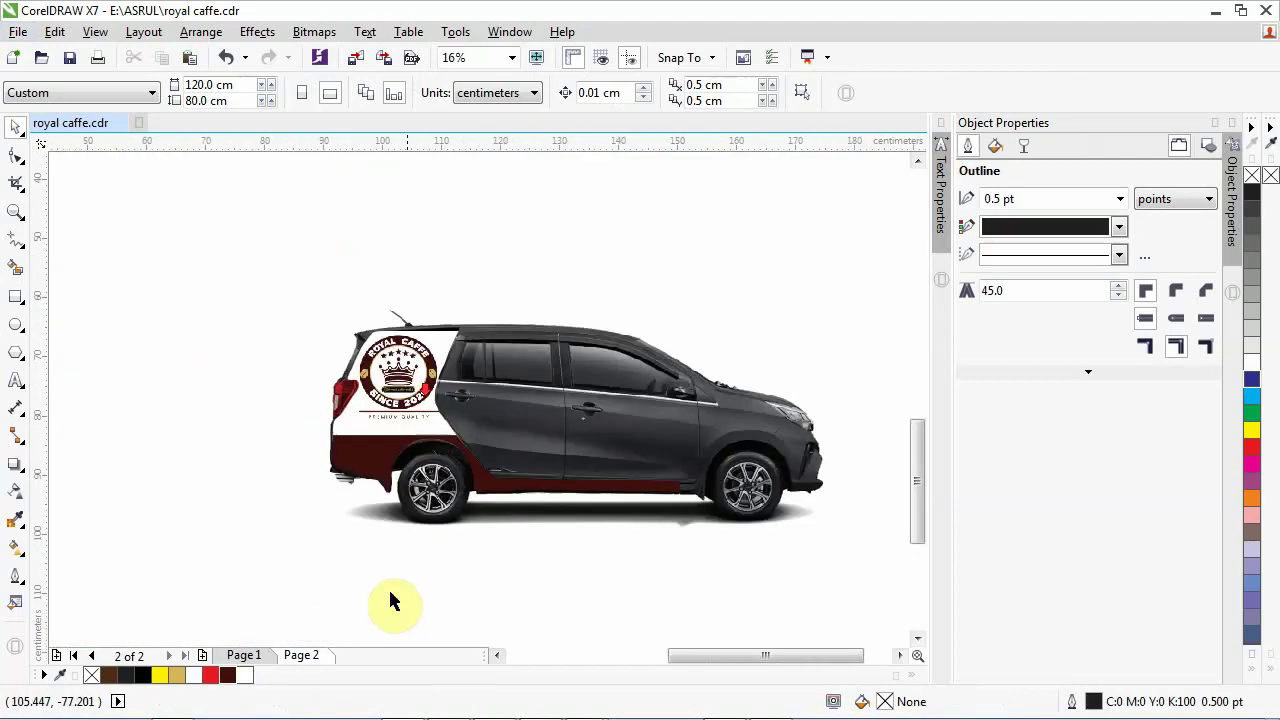
scroll(390, 600, "down", 1)
scroll(340, 370, "up", 1)
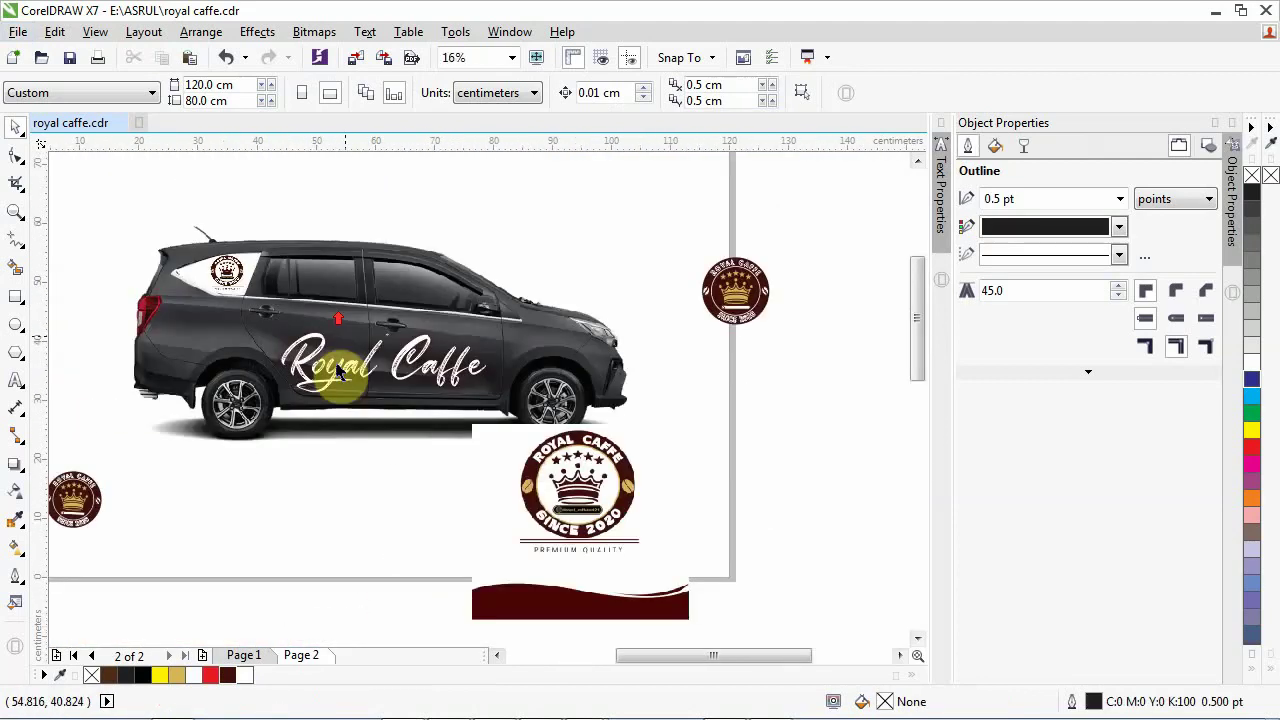
left_click(338, 370)
scroll(265, 278, "down", 1)
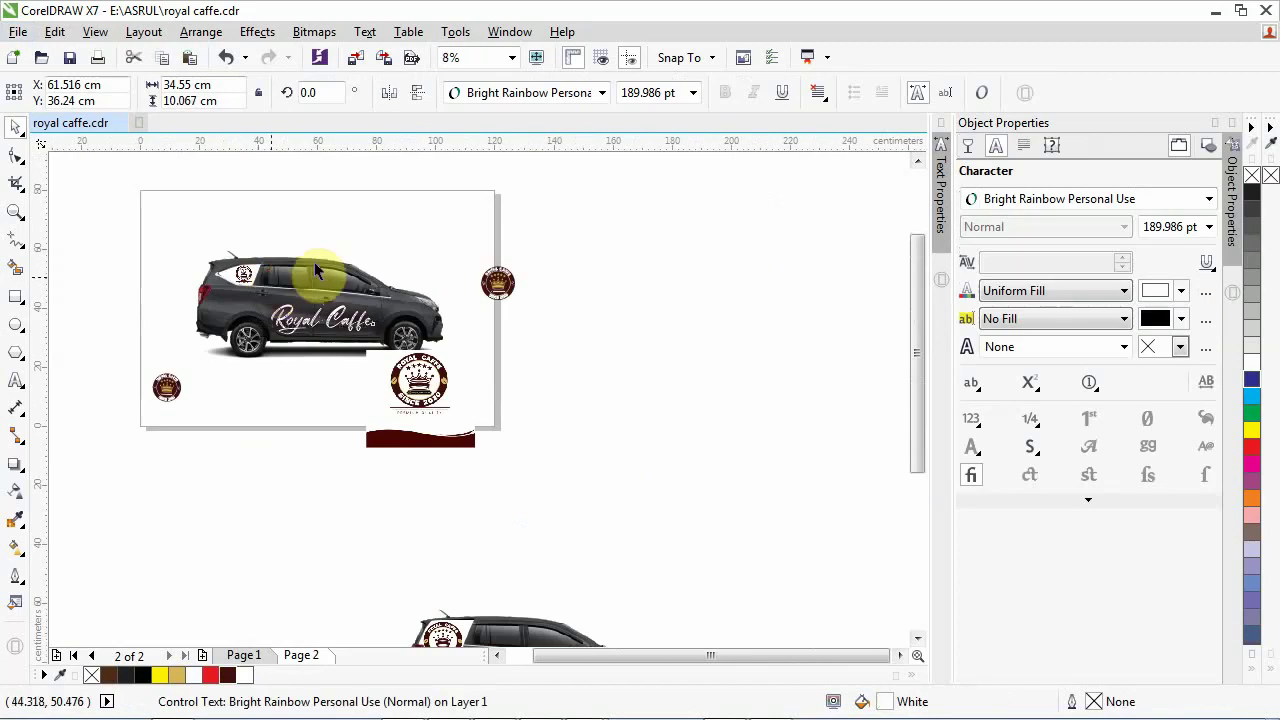
scroll(314, 262, "down", 1)
left_click_drag(322, 290, 428, 470)
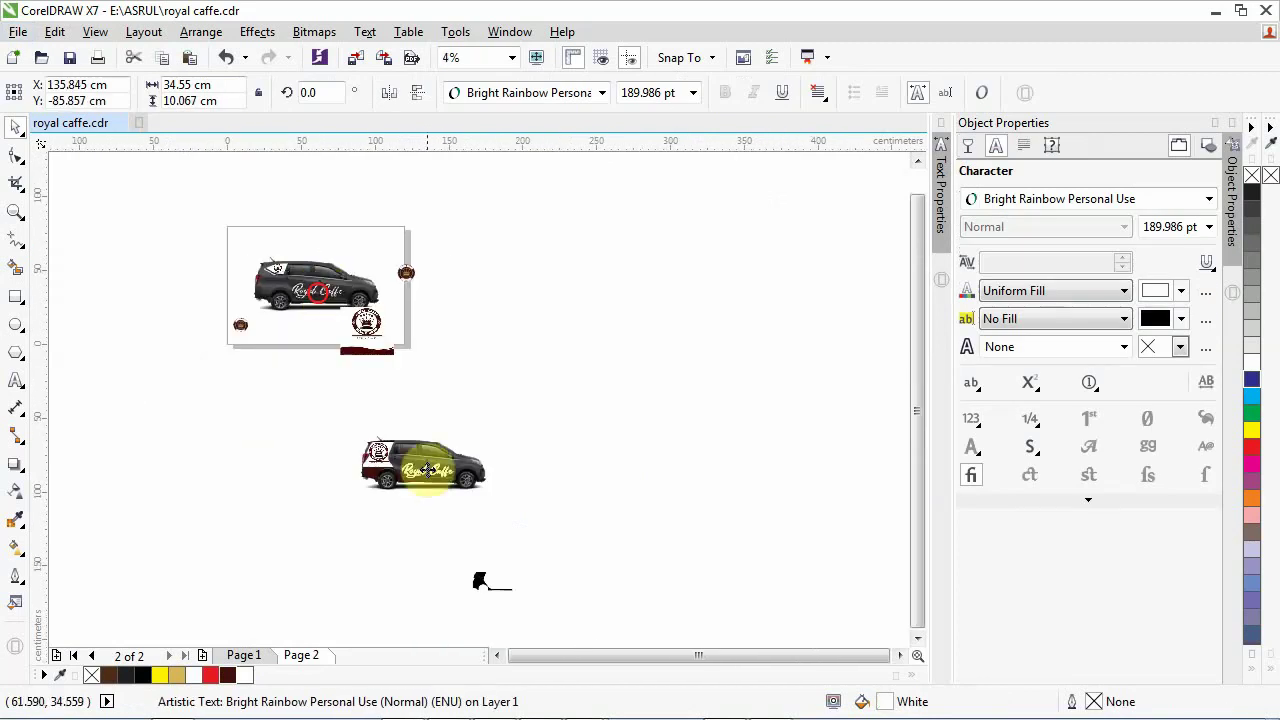
scroll(428, 470, "up", 4)
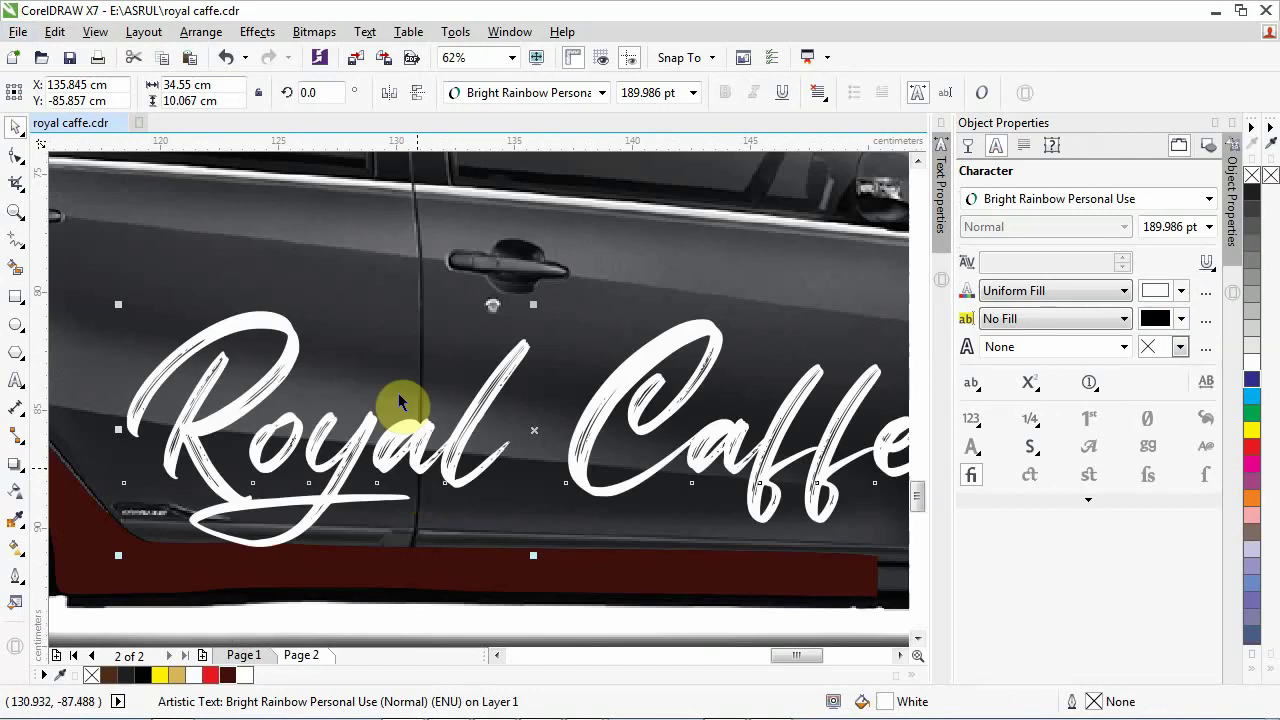
scroll(398, 393, "down", 1)
Step: Apply the Small Glow drop shadow preset to the "Royal Caffe" text on the lower car
left_click(373, 407)
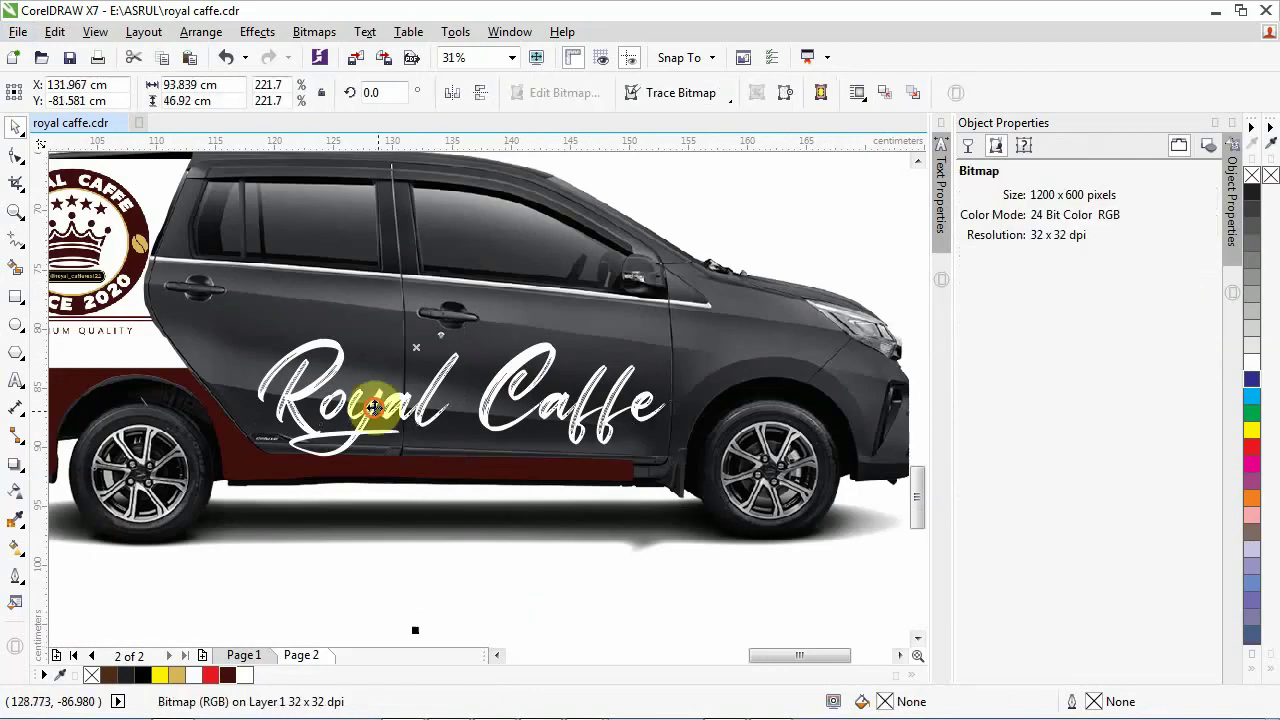
left_click(374, 408)
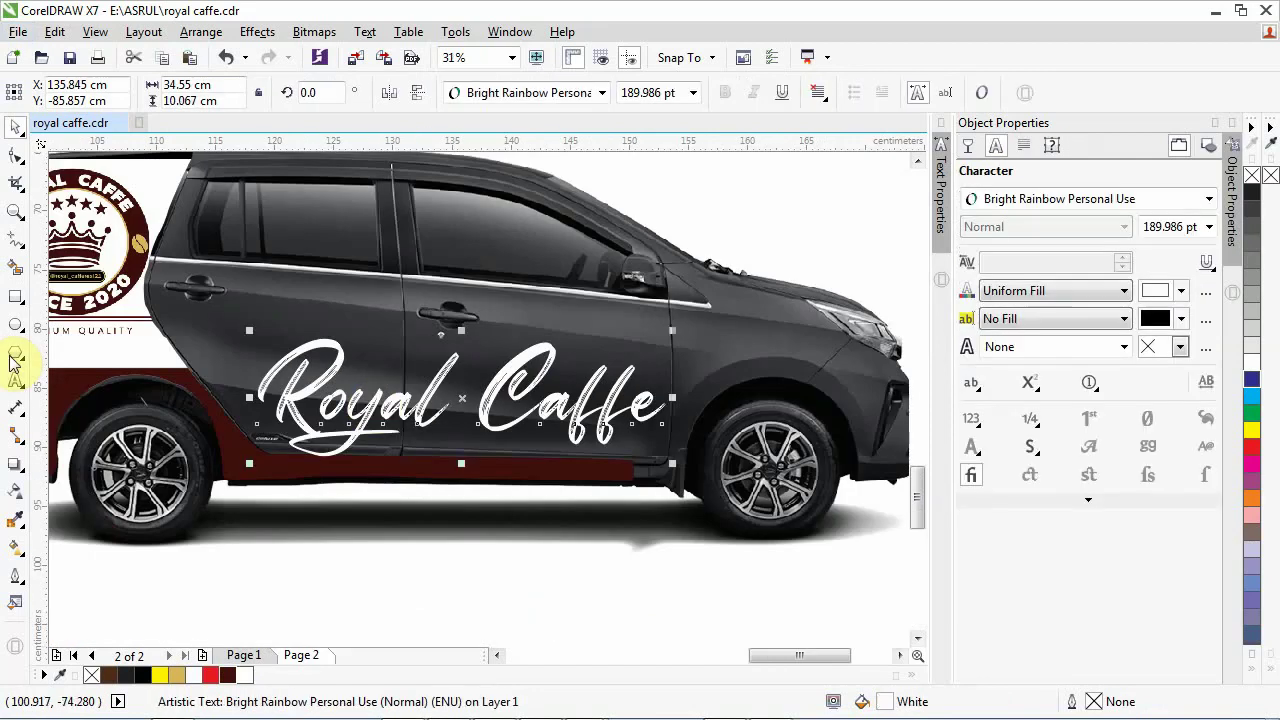
left_click(17, 466)
left_click(23, 86)
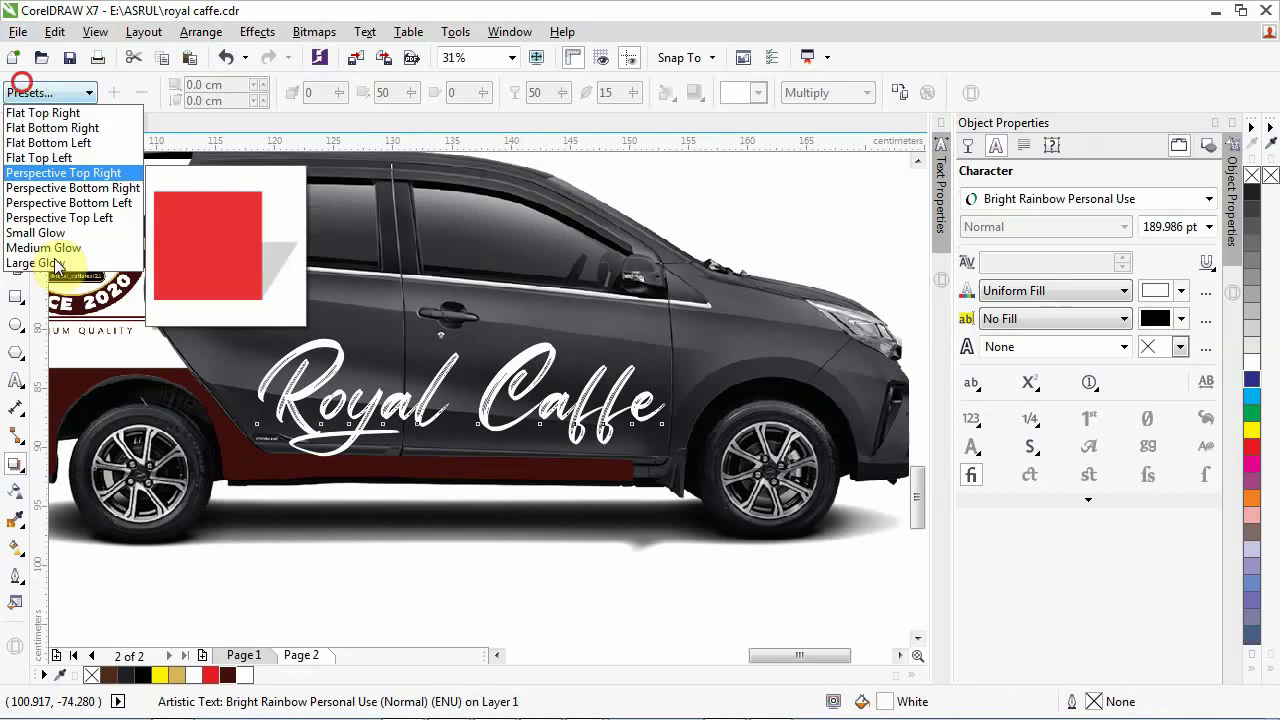
left_click(50, 233)
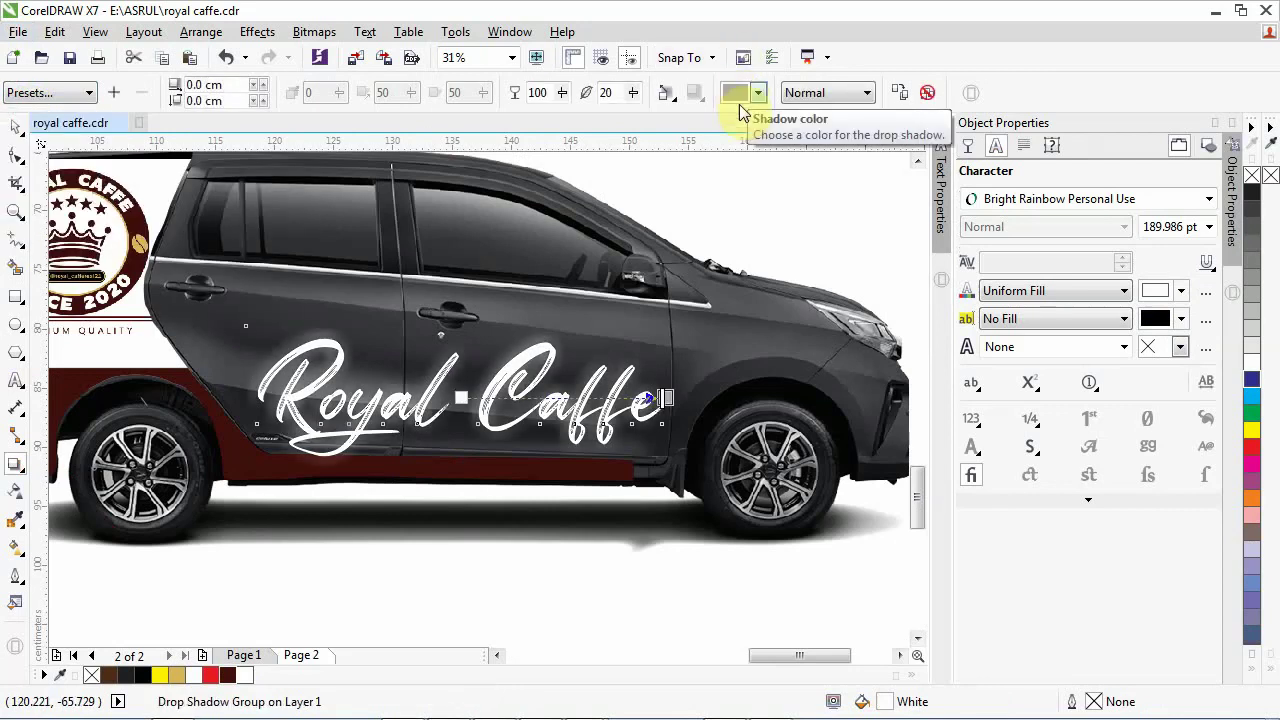
Step: Change the glow colour of the "Royal Caffe" text to light grey and leave everything deselected
left_click(730, 93)
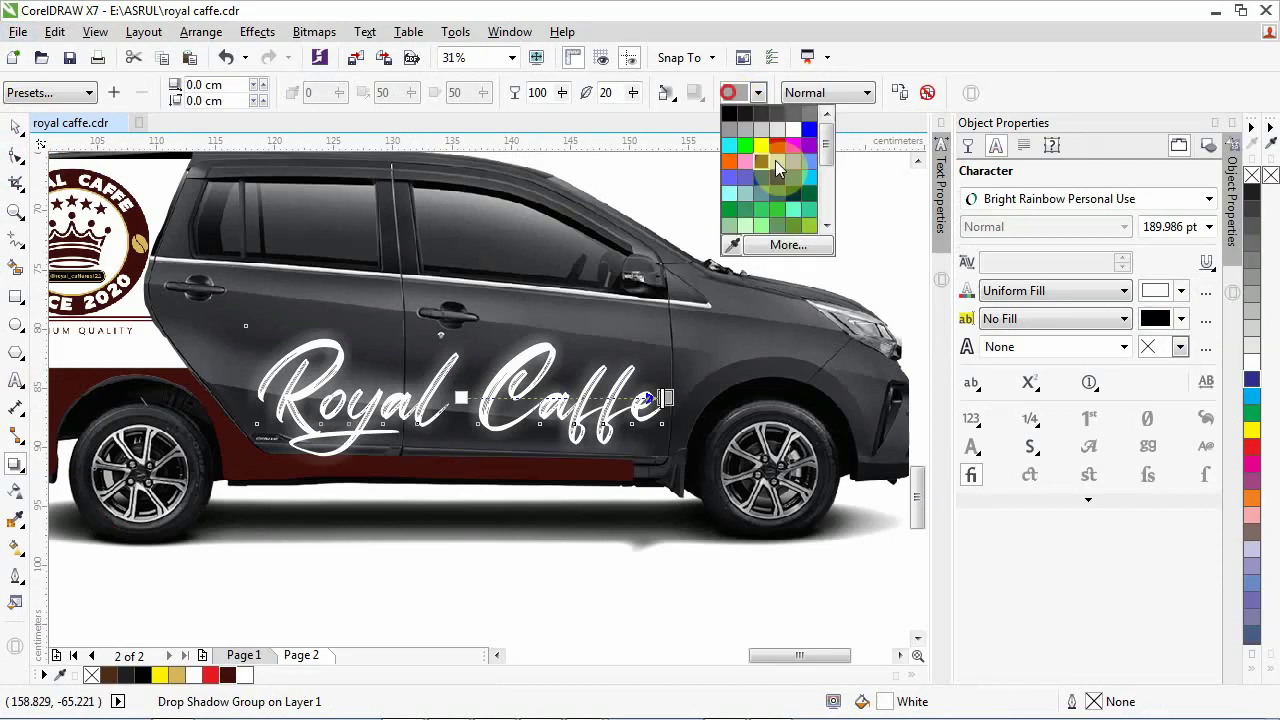
left_click(762, 163)
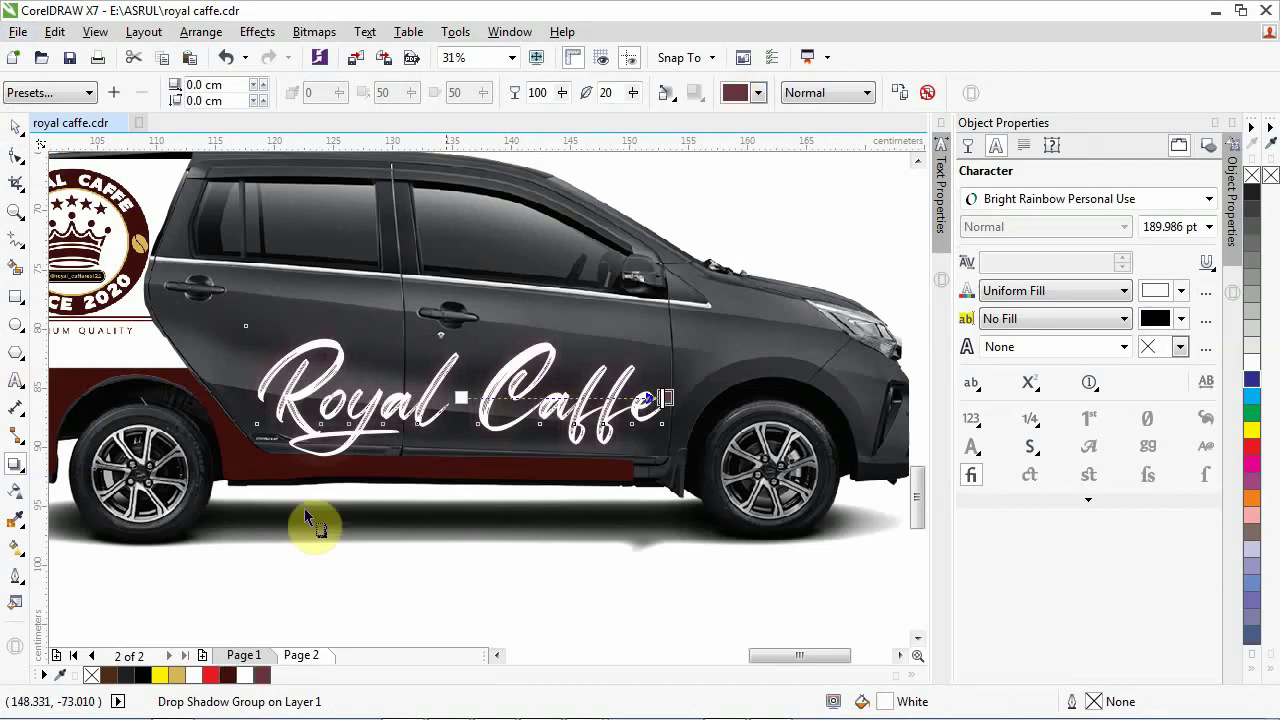
left_click(733, 97)
left_click_drag(824, 160, 772, 124)
left_click(772, 124)
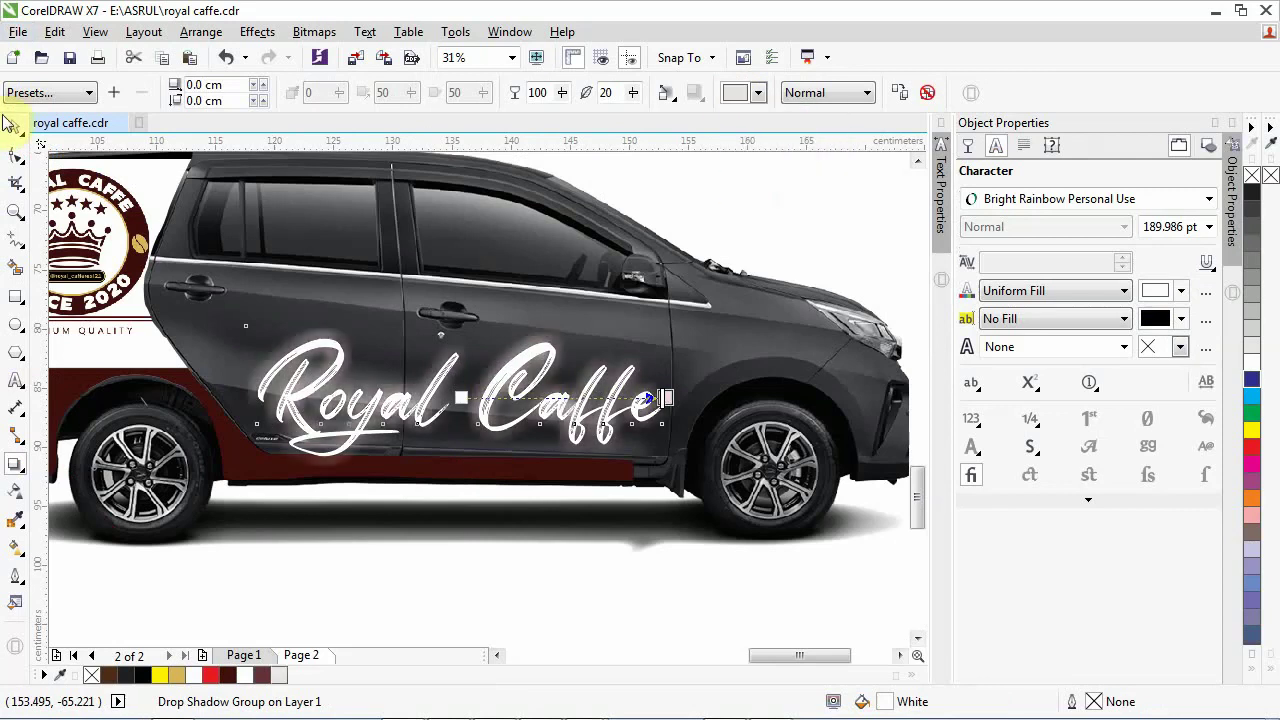
left_click(9, 121)
left_click(382, 401)
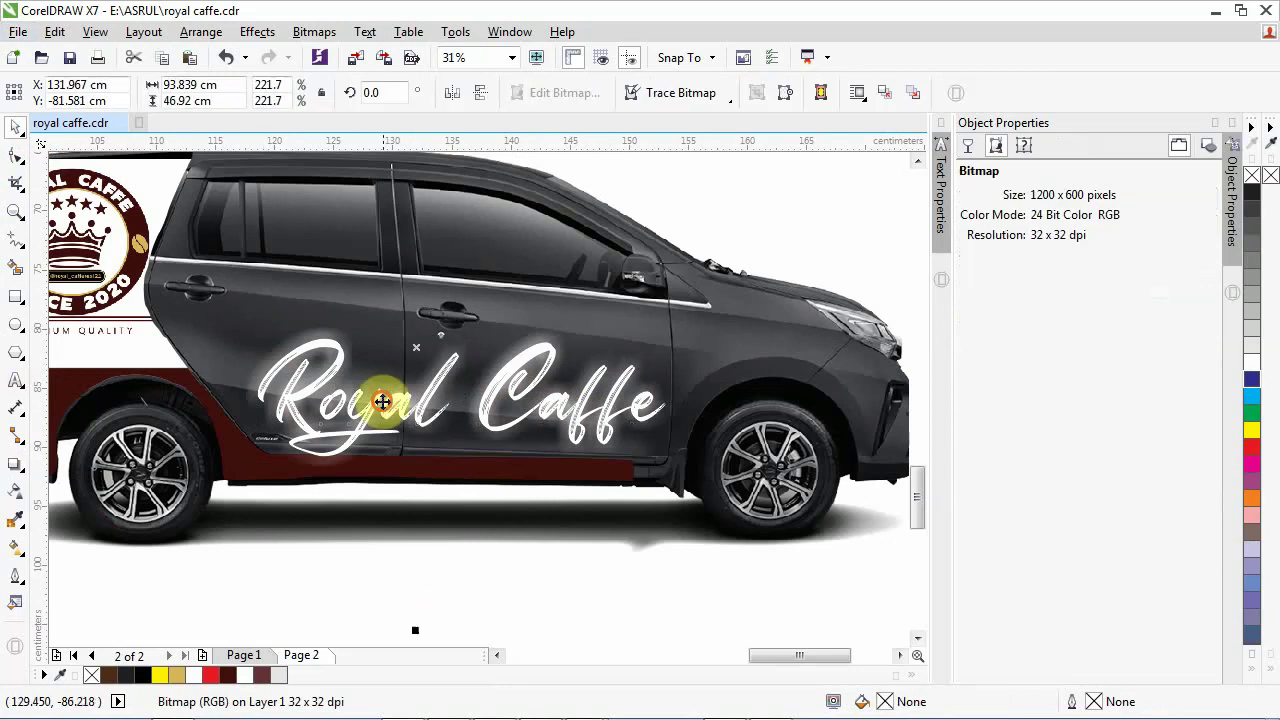
left_click_drag(382, 401, 356, 367)
left_click(476, 553)
scroll(476, 553, "down", 2)
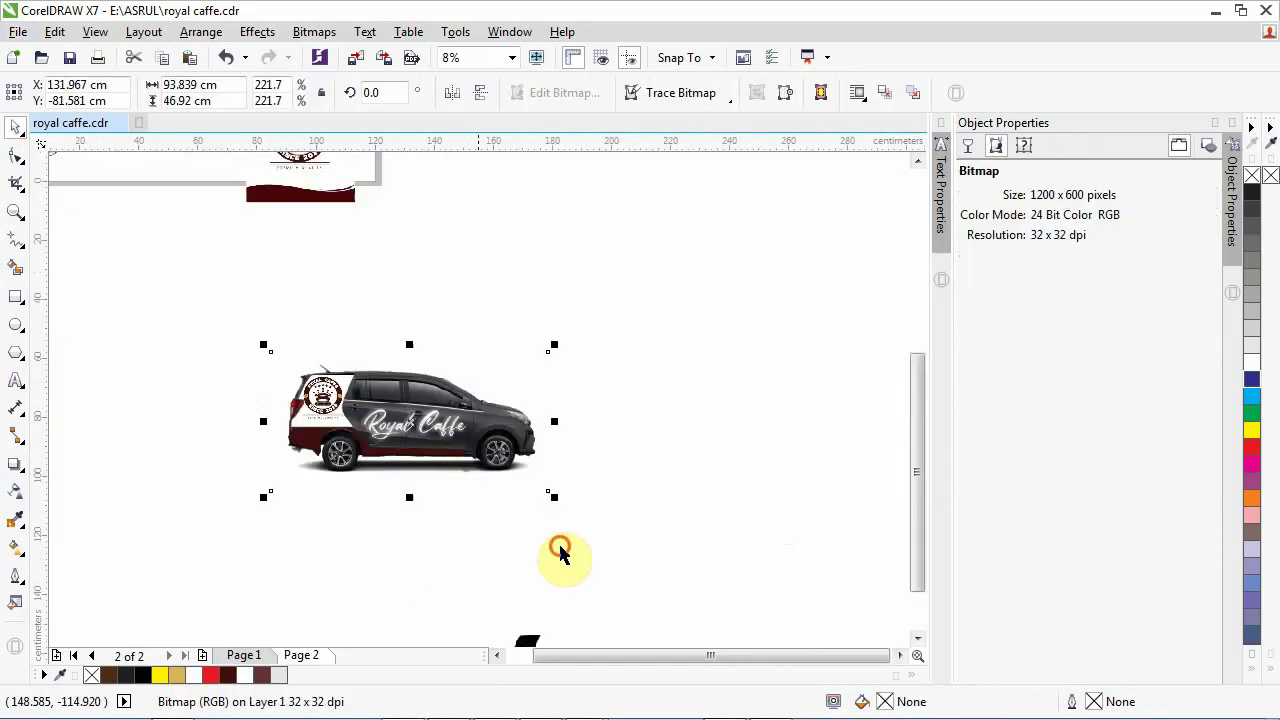
left_click(560, 552)
Step: Switch to the café's Instagram profile in the browser and copy the bio text from "OPEN 15:30_22:30" to its end
scroll(537, 580, "down", 2)
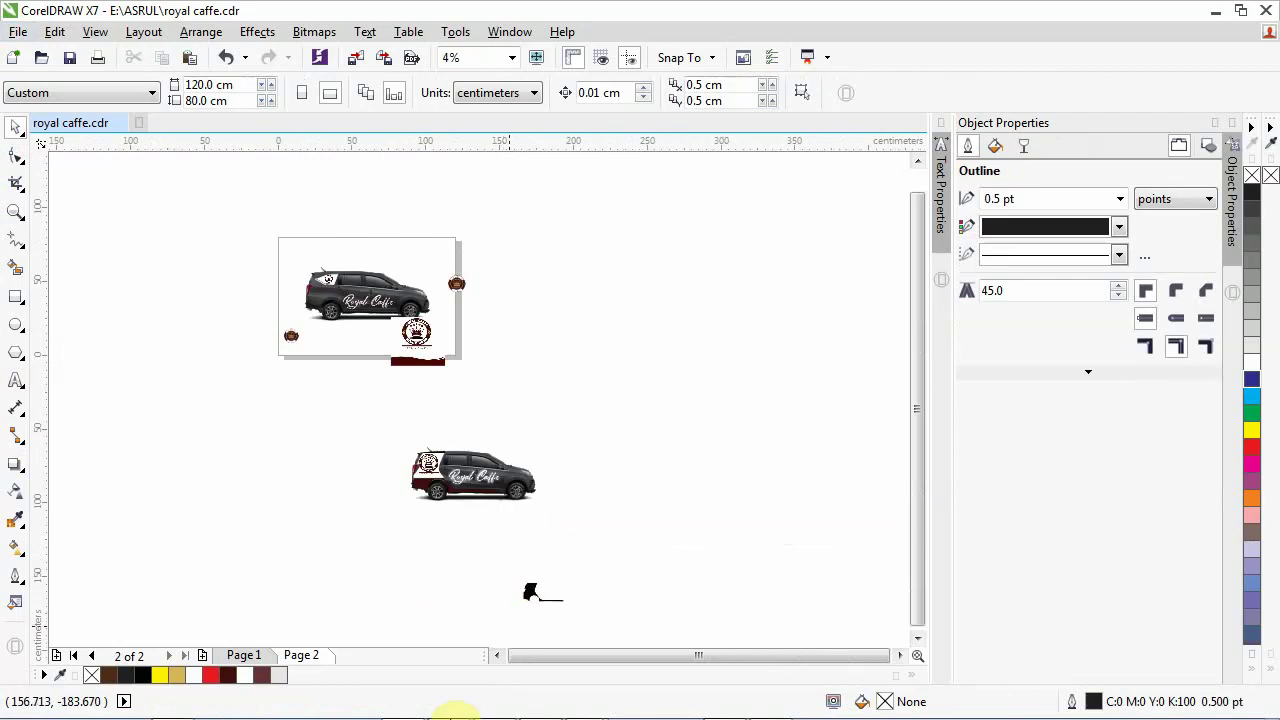
left_click(529, 708)
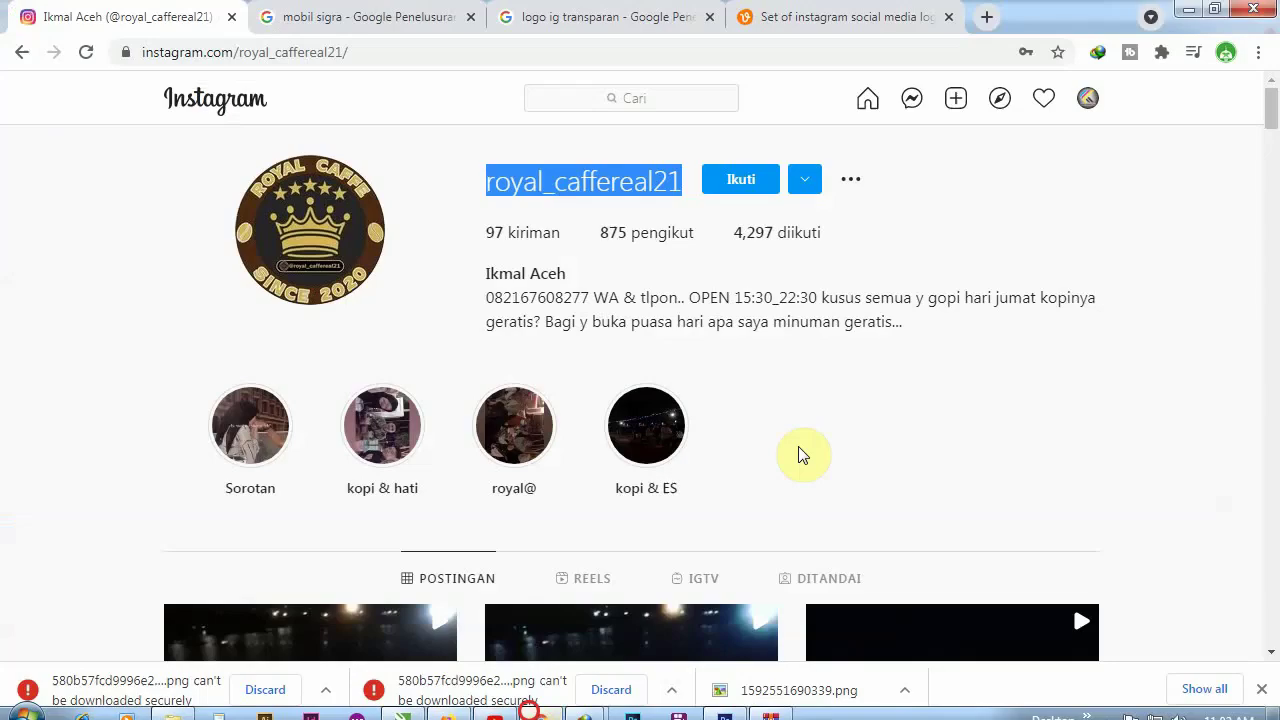
left_click(852, 418)
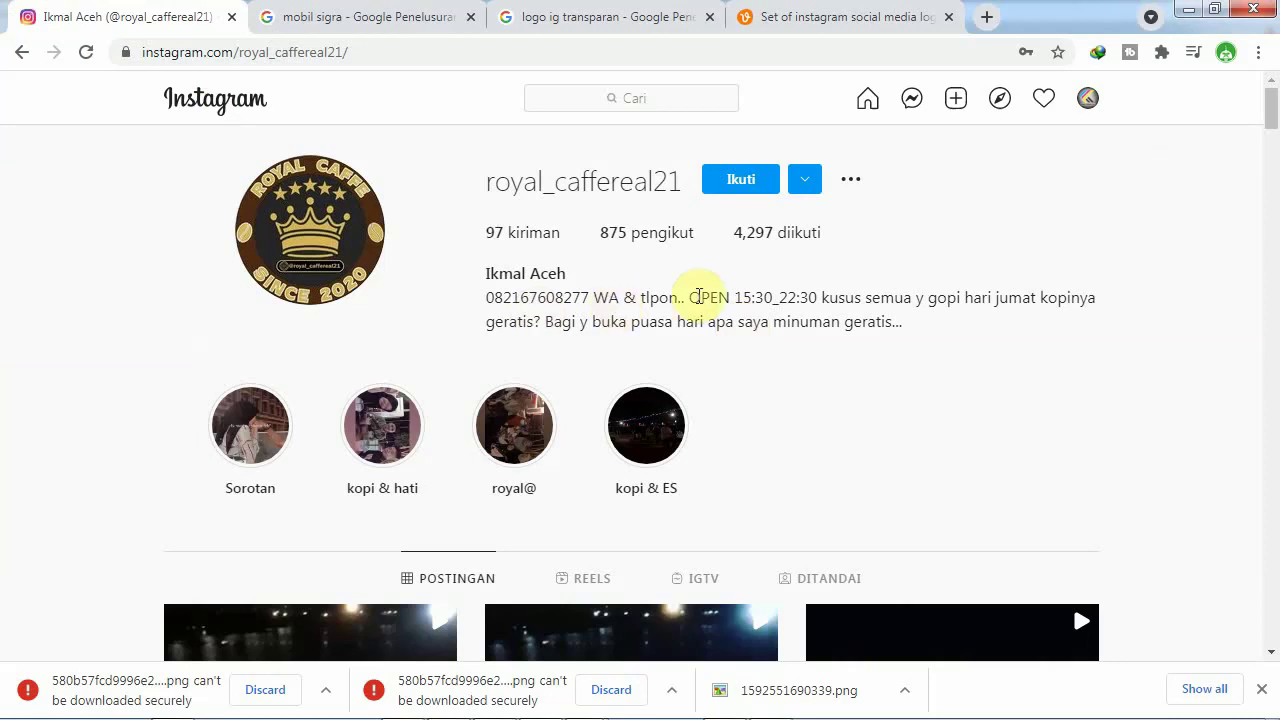
left_click(692, 295)
left_click_drag(800, 340, 901, 330)
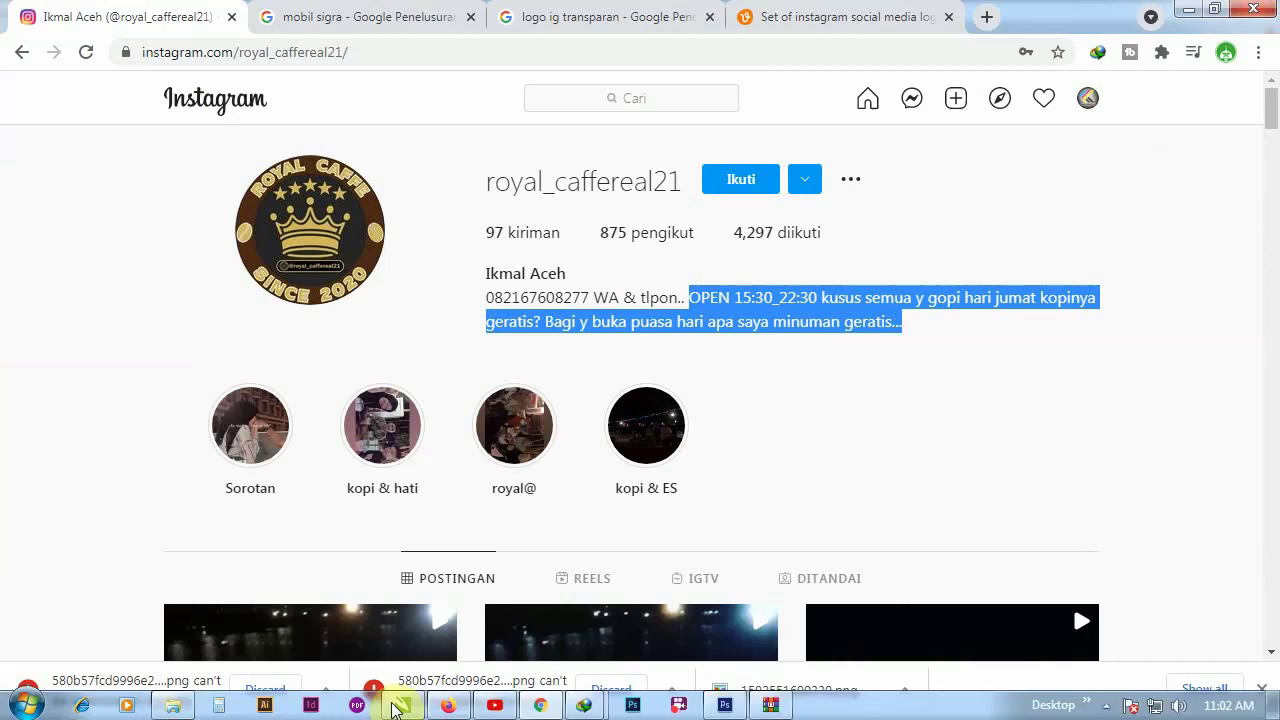
Step: Return to CorelDRAW and paste the copied bio as artistic text in the empty area beside the lower car
left_click(397, 706)
left_click(13, 376)
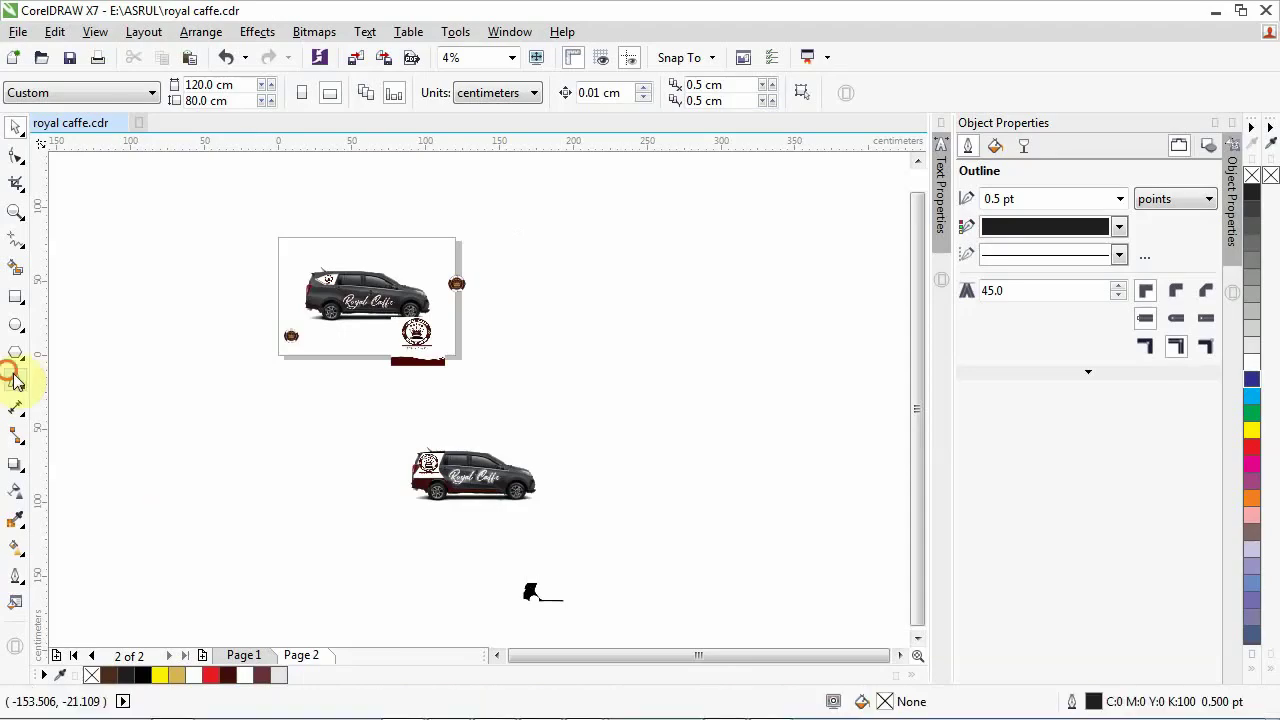
left_click(105, 409)
left_click(158, 423)
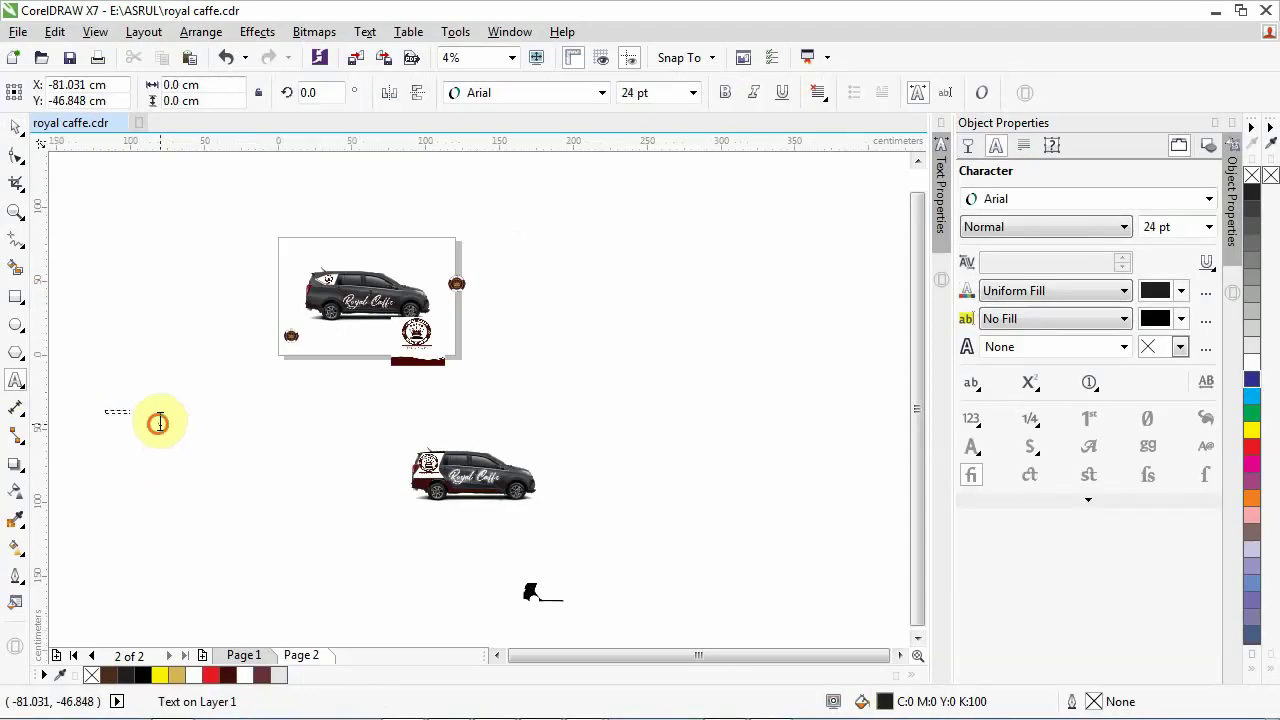
key("ctrl+v")
left_click(13, 127)
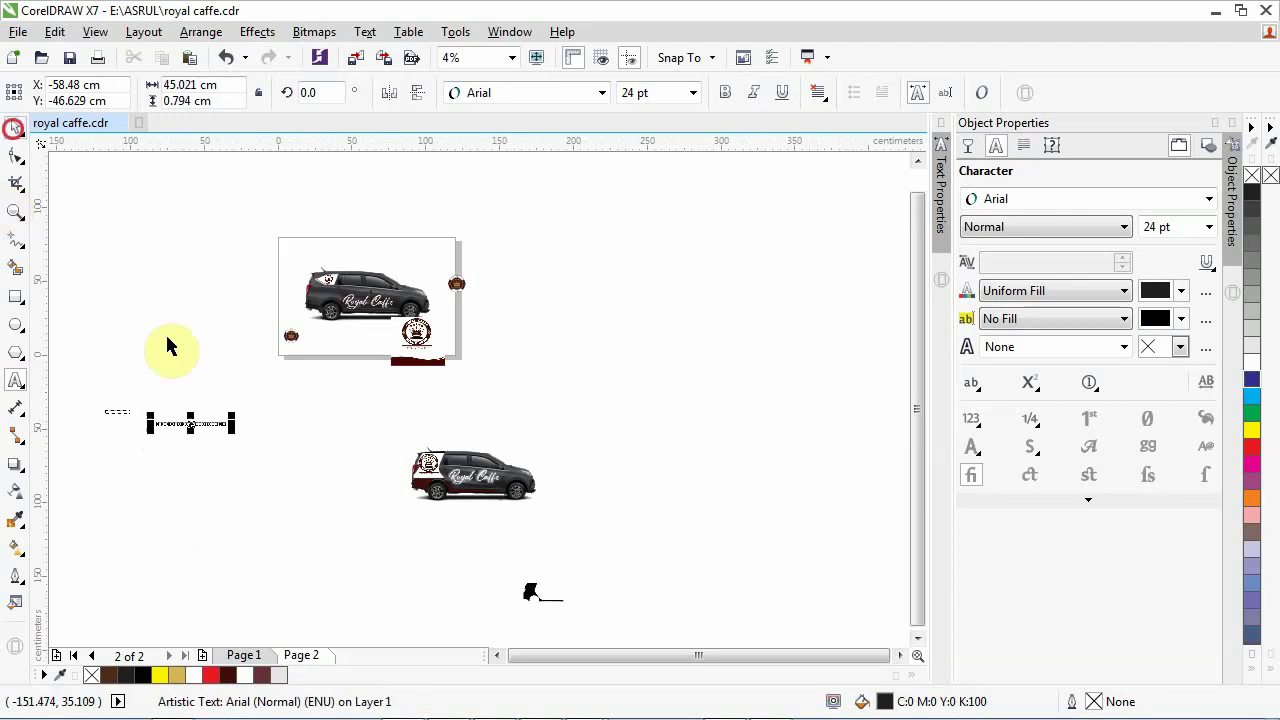
Step: Enlarge the pasted bio text to about 173 × 3.1 cm and place it directly beneath the lower car
left_click(231, 433)
left_click_drag(251, 447, 325, 548)
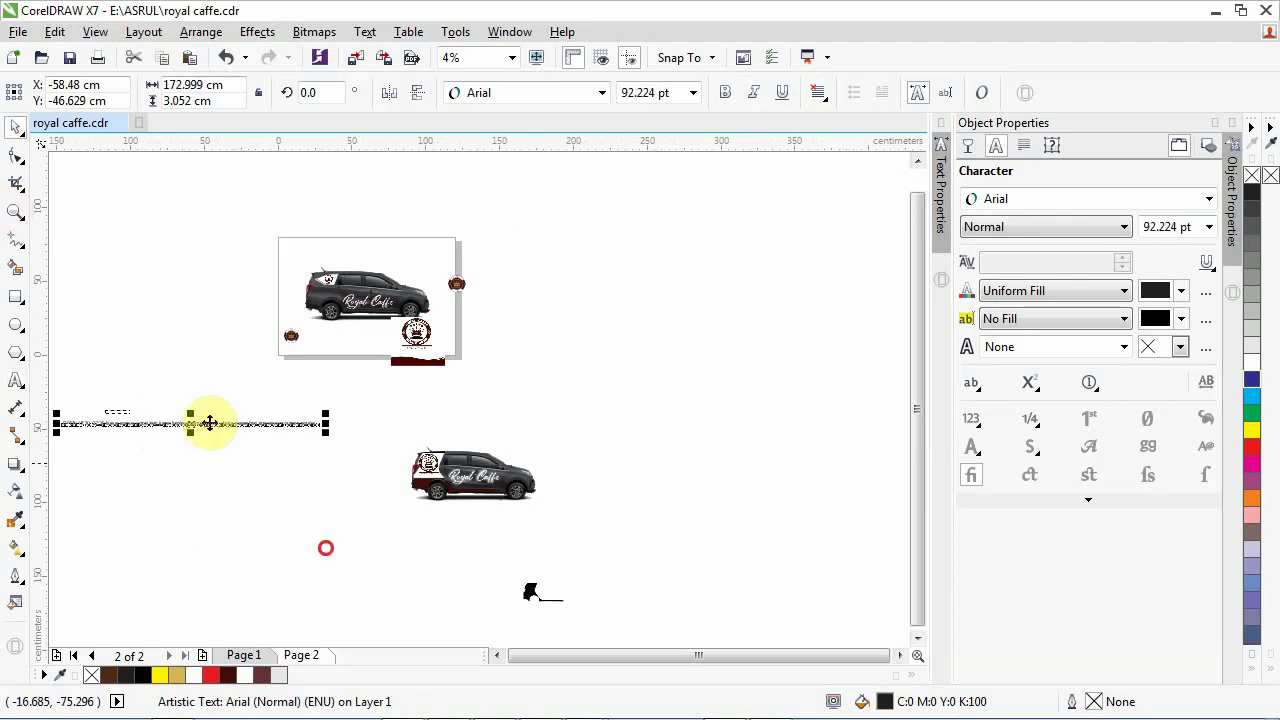
left_click(204, 420)
left_click_drag(204, 420, 522, 507)
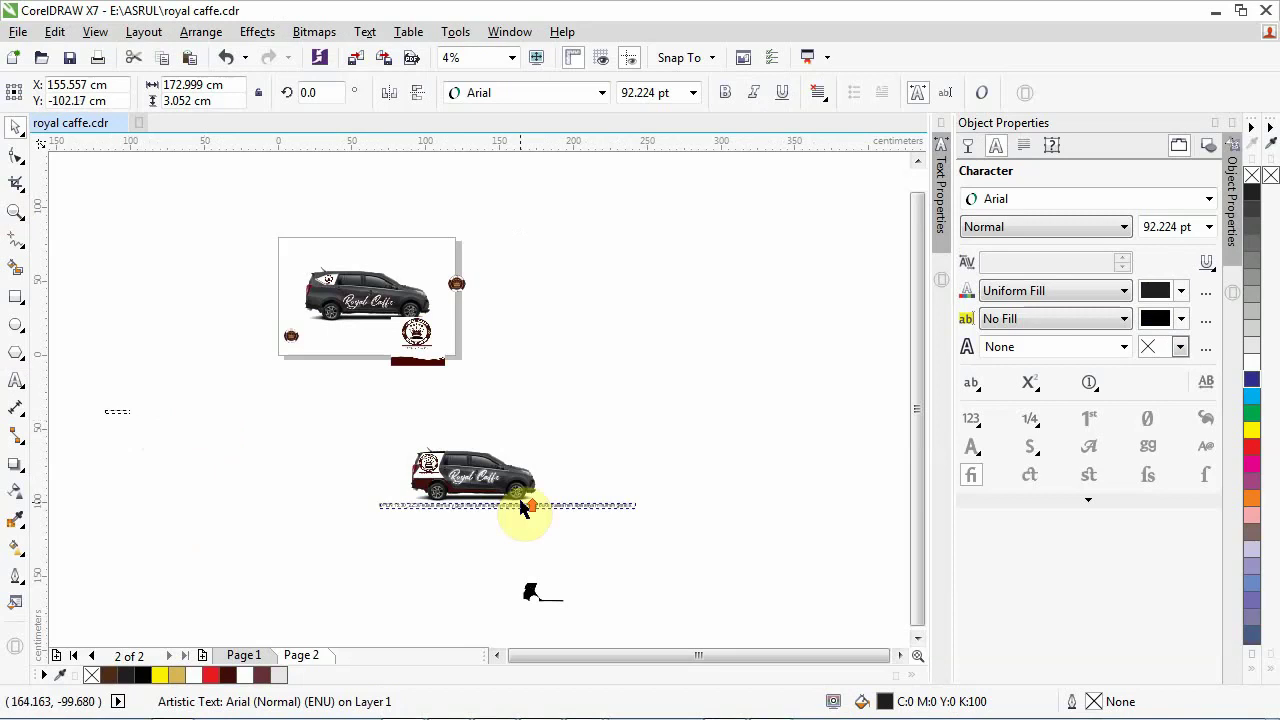
scroll(520, 507, "up", 2)
left_click(534, 603)
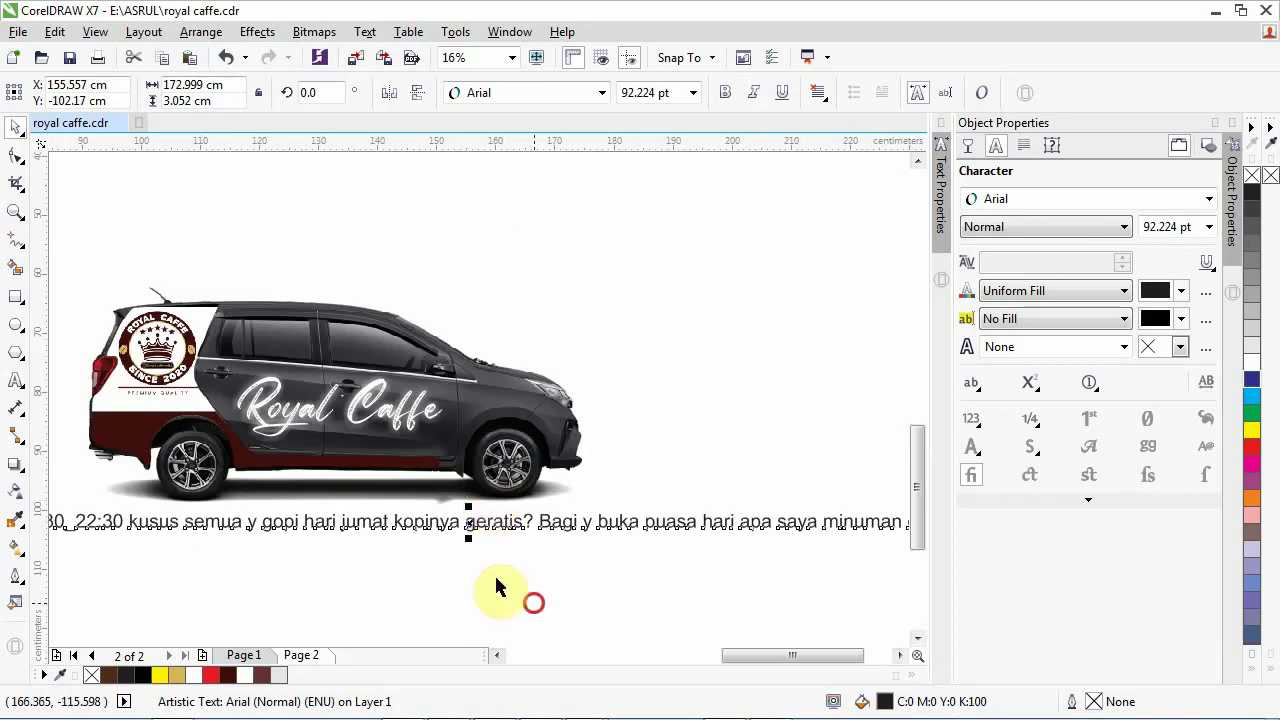
Step: Copy "OPEN 15:30_22:30 kusus semua y gopi hari jumat kopinya geratis?" from the bio line and paste it as separate text below
left_click(522, 521)
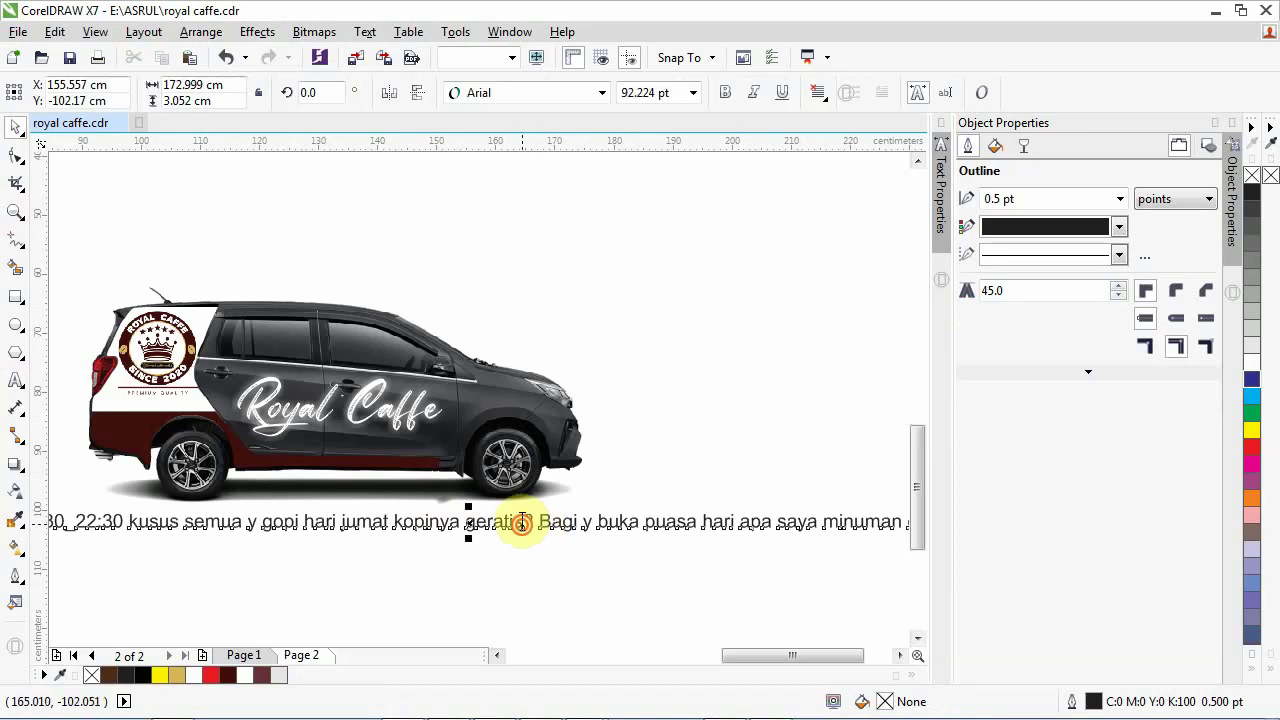
left_click_drag(522, 521, 184, 521)
left_click_drag(4, 538, 11, 515)
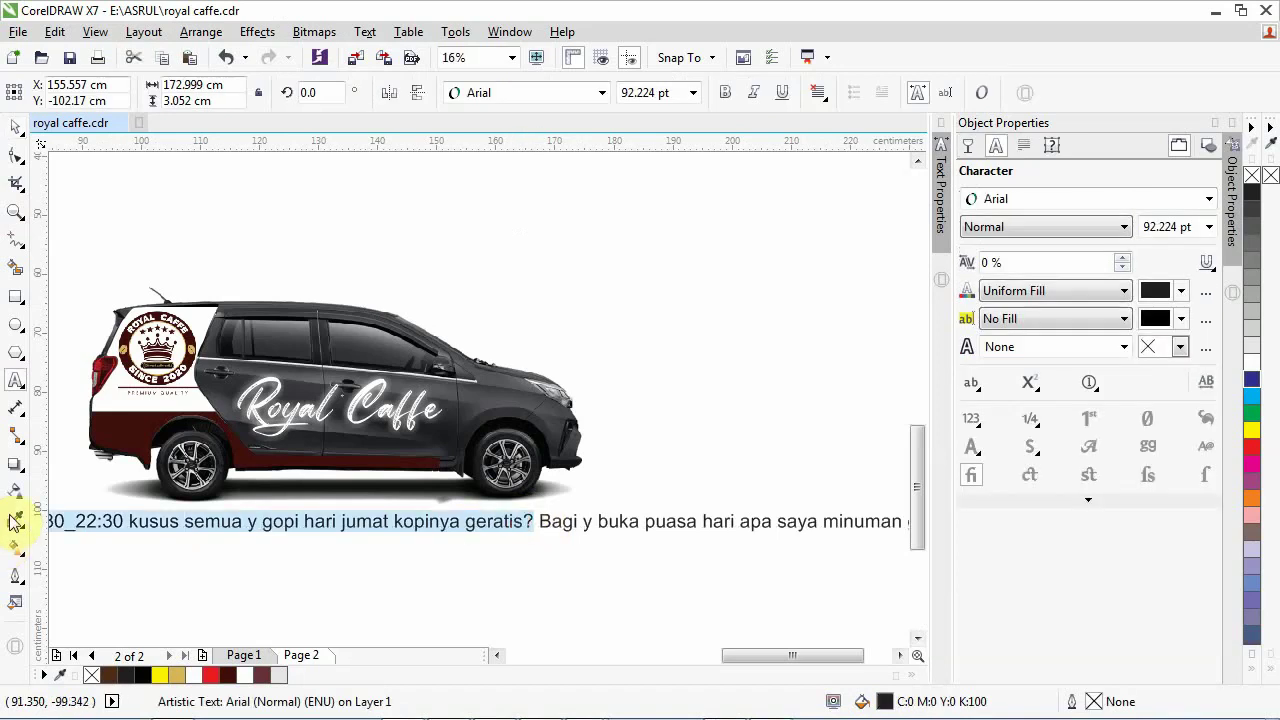
scroll(405, 550, "down", 2)
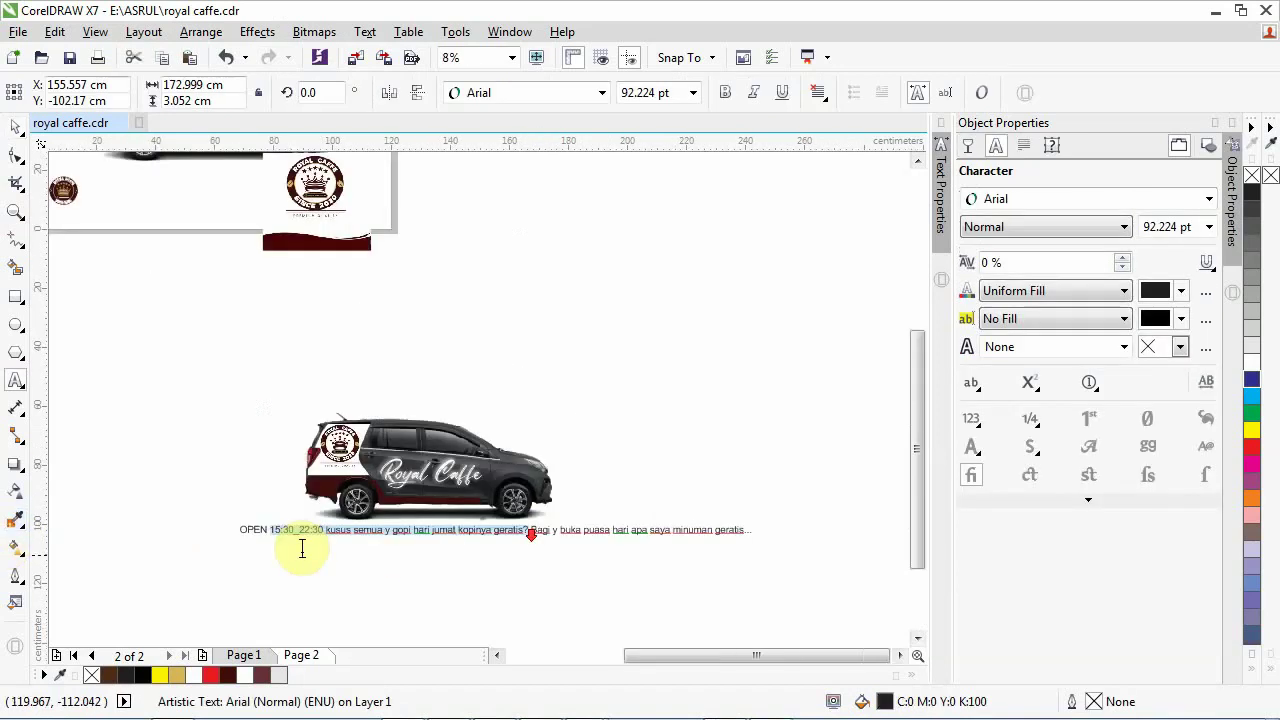
scroll(302, 548, "up", 2)
left_click(194, 502)
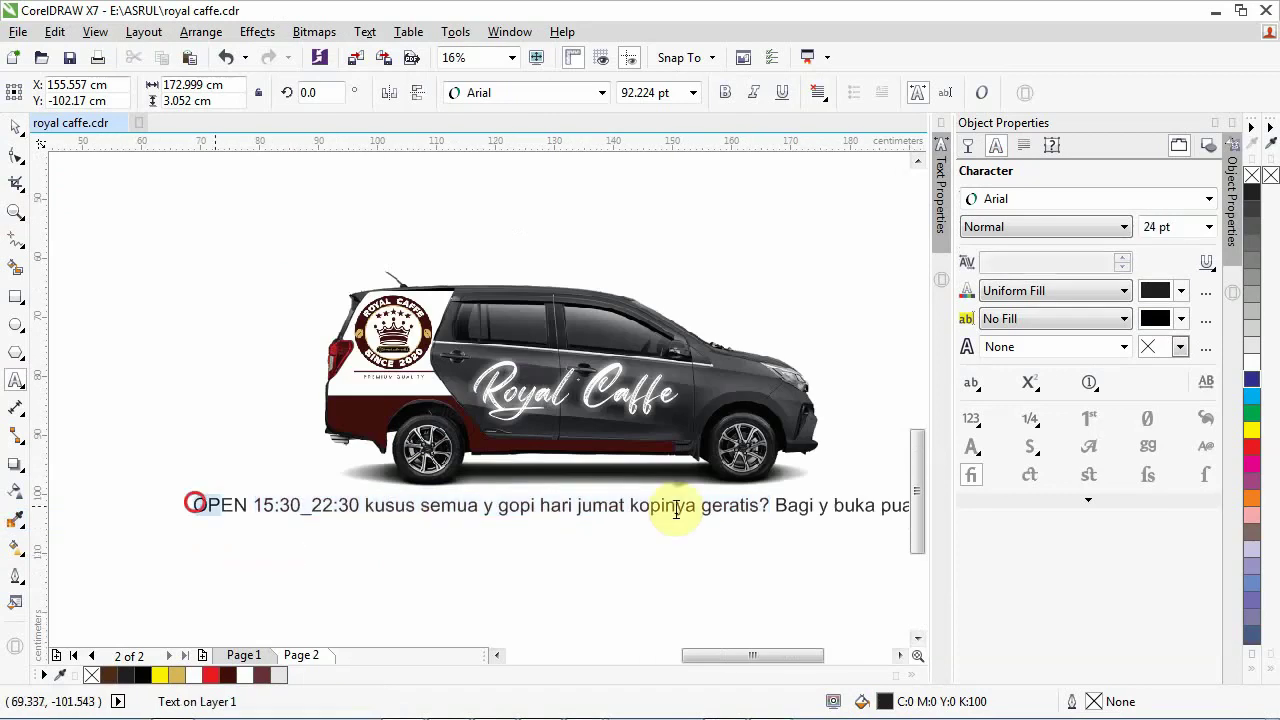
left_click_drag(676, 510, 763, 503)
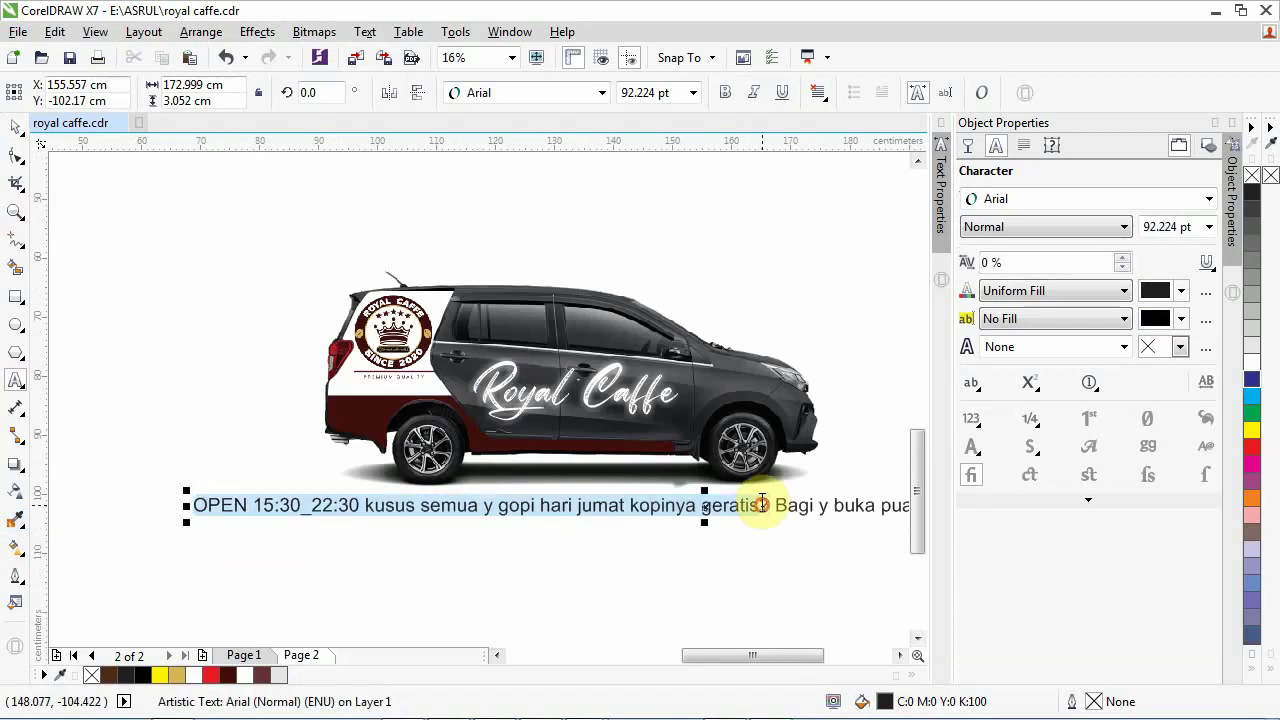
left_click(717, 551)
key("ctrl+v")
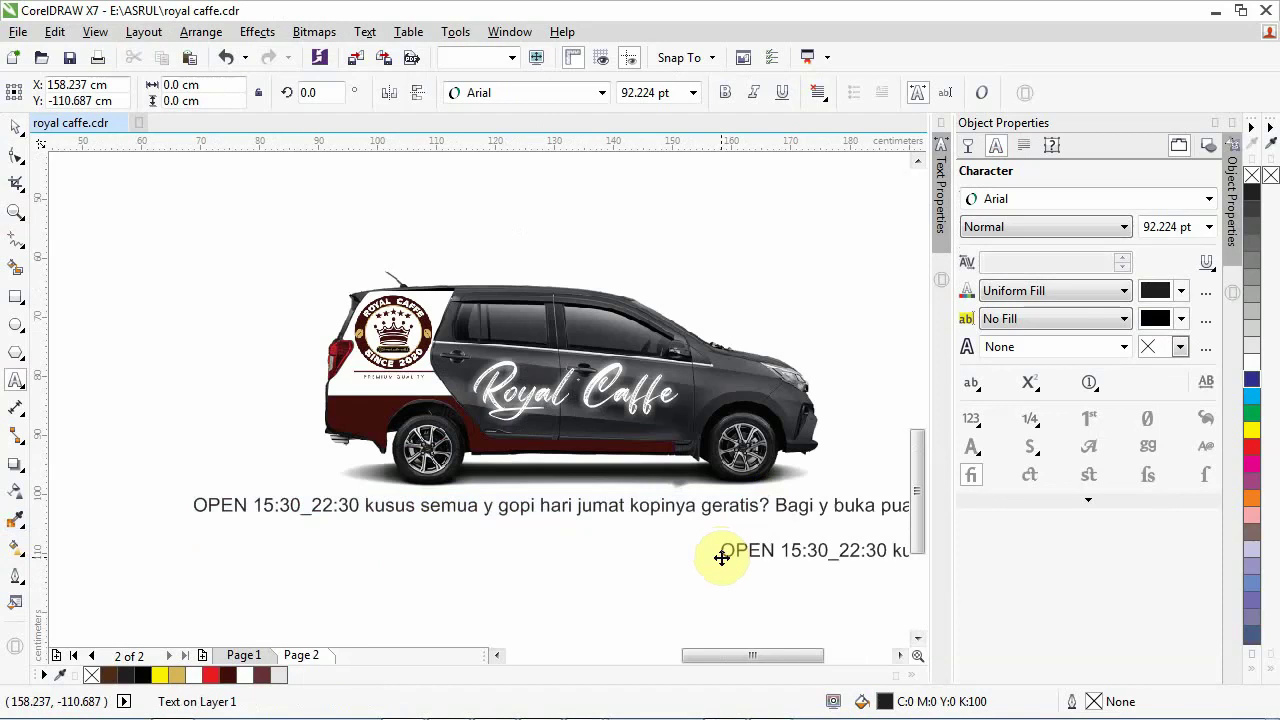
Step: Delete the full bio text line placed directly beneath the car
left_click(16, 130)
left_click(16, 133)
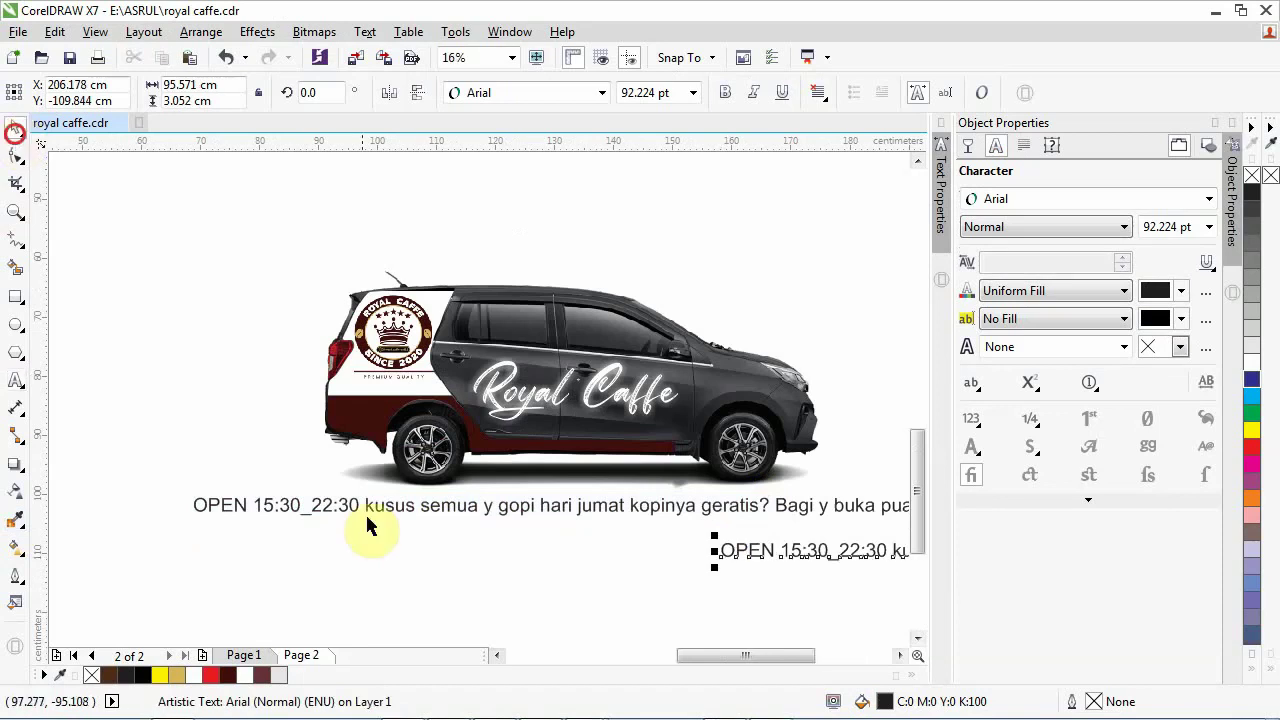
left_click(366, 512)
key("Delete")
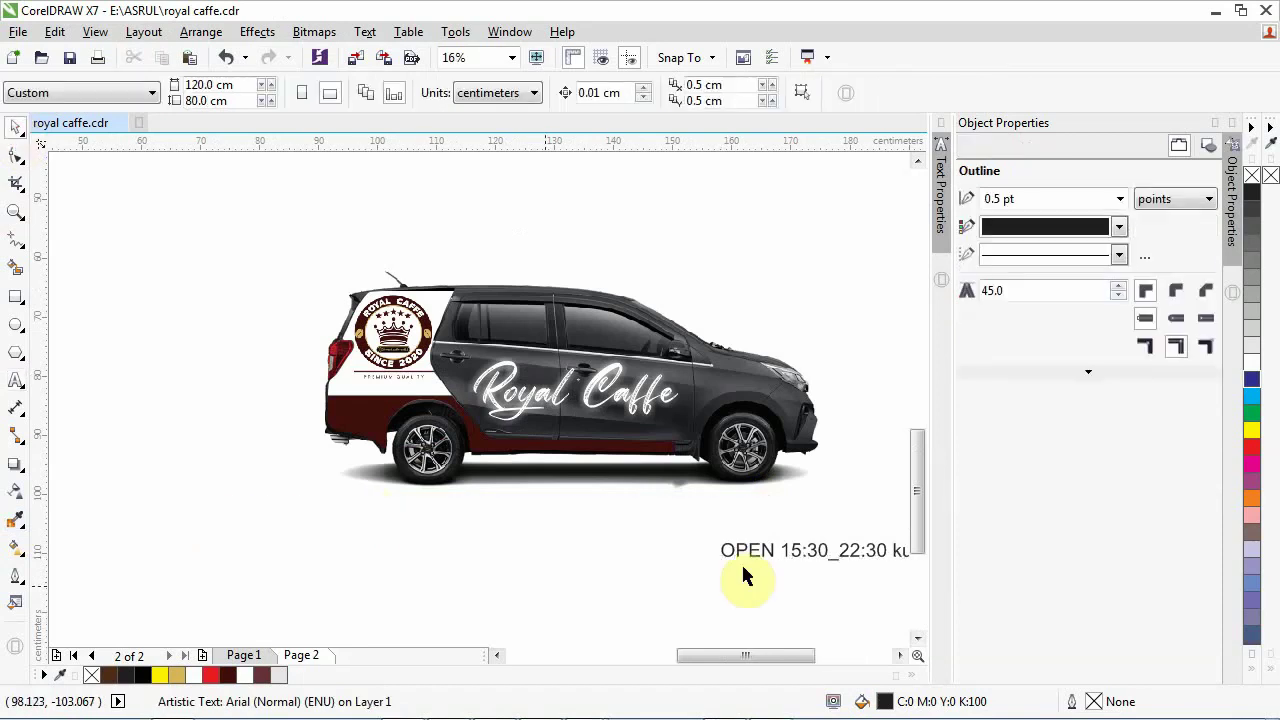
Step: Change the font of the shorter "OPEN 15:30_22:30" text below the car to Arial Rounded MT Bold
left_click(755, 548)
left_click(490, 89)
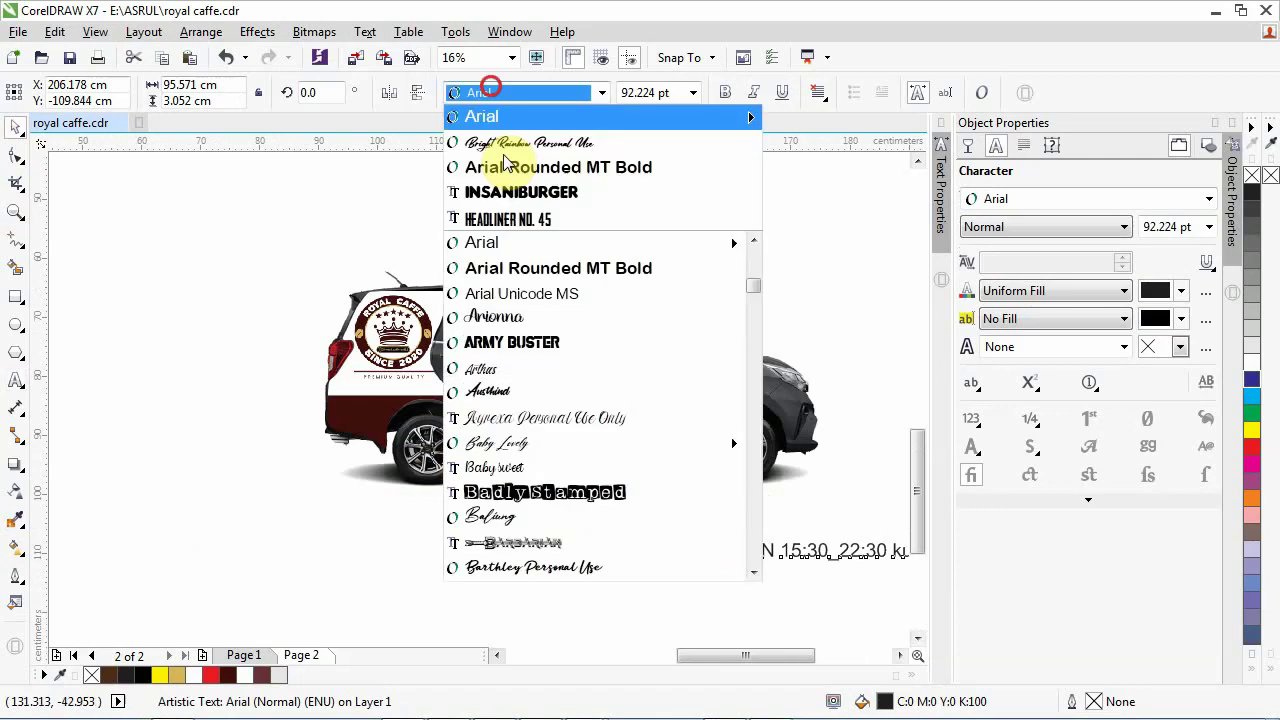
left_click(504, 163)
Step: Move the "OPEN 15:30_22:30" text onto the car's lower maroon strip and fill it with white
left_click_drag(799, 554, 499, 456)
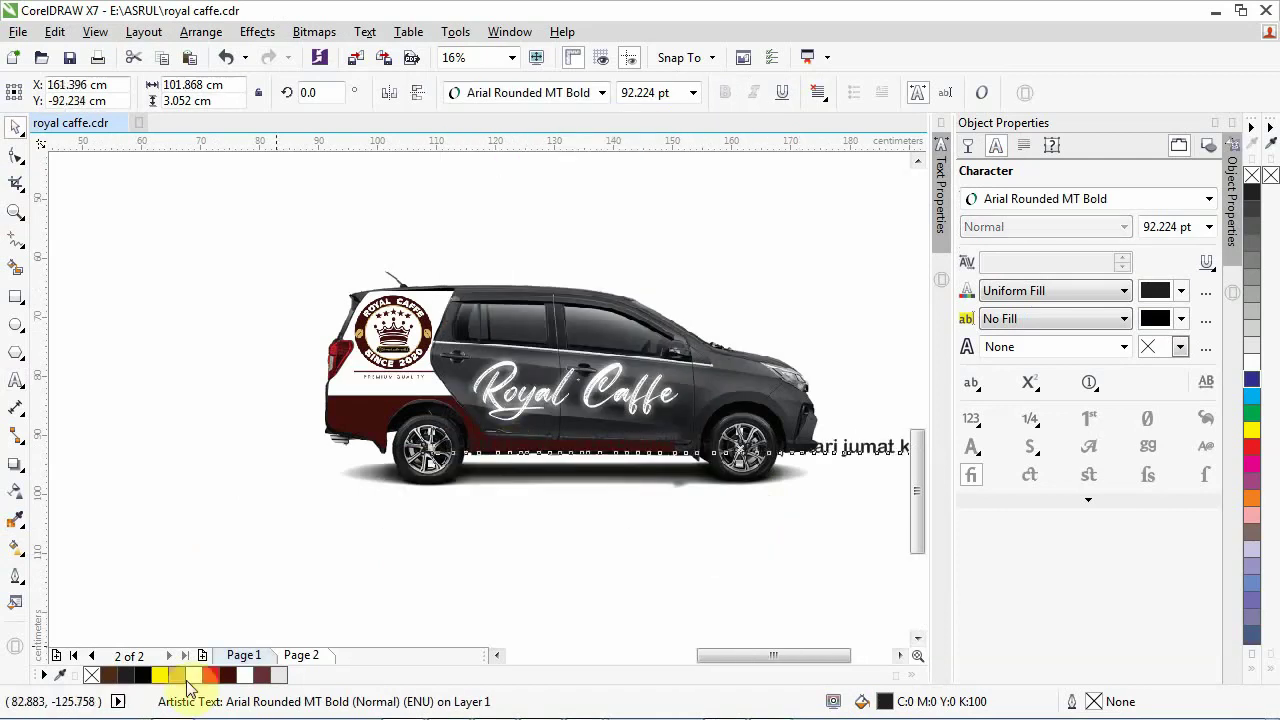
left_click(244, 675)
left_click(433, 545)
scroll(405, 485, "down", 2)
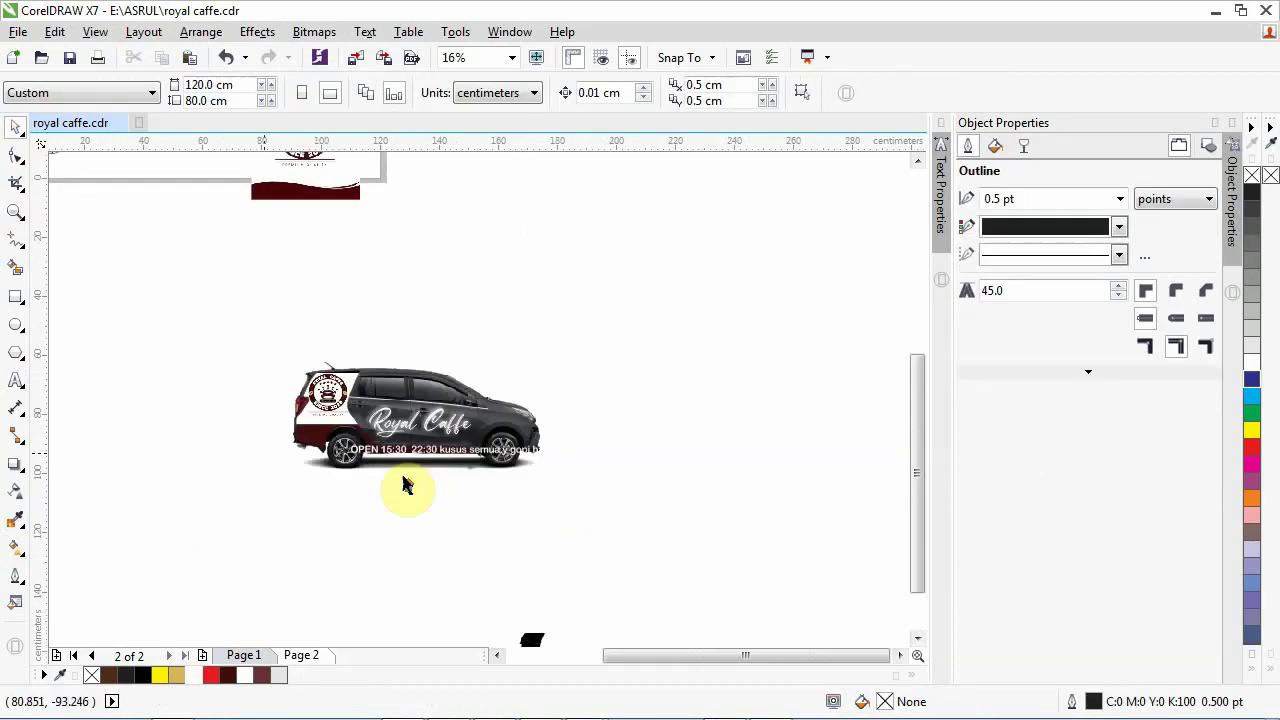
Step: Scale the white opening-hours text down proportionally to about 45.8 × 1.4 cm
left_click(418, 448)
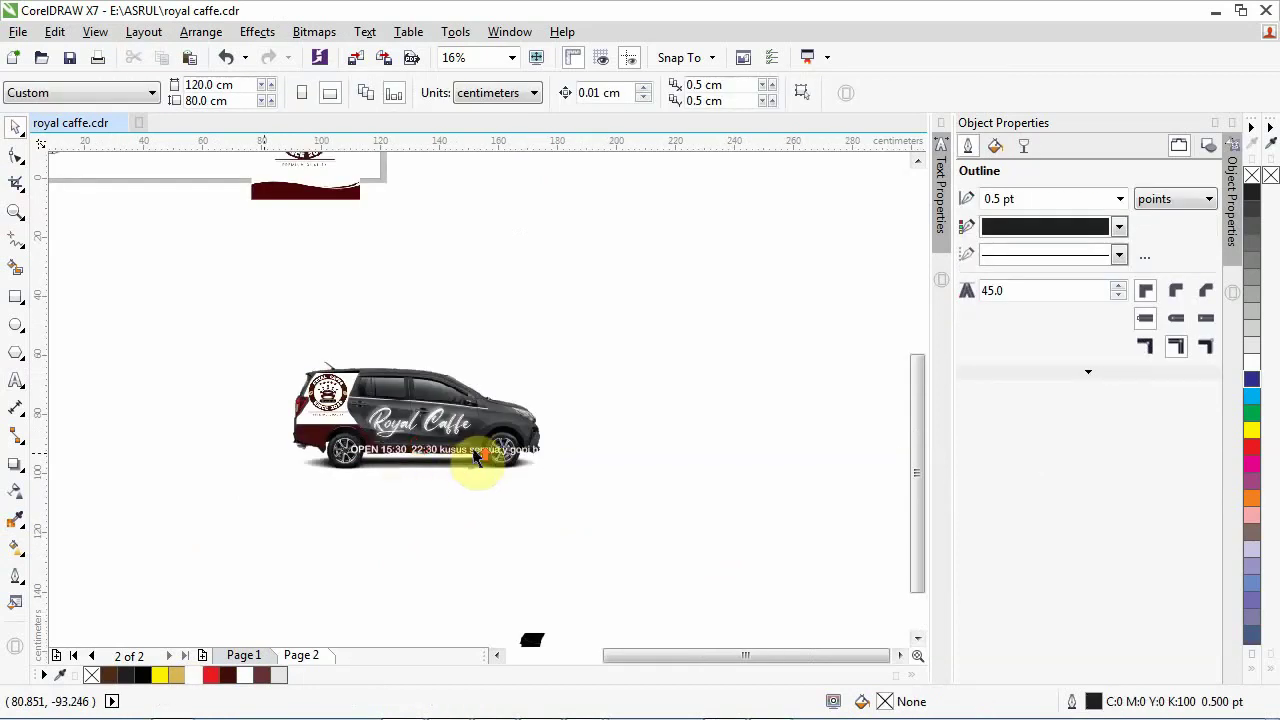
scroll(432, 456, "up", 2)
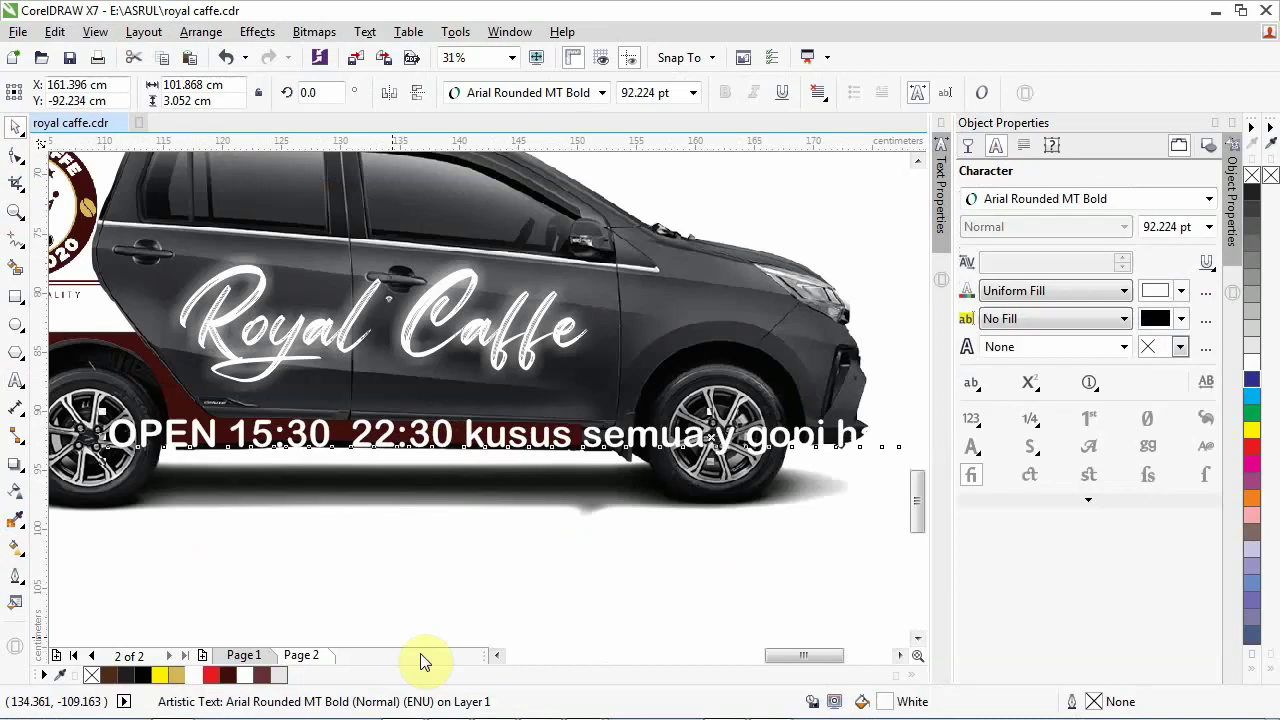
scroll(285, 487, "down", 1)
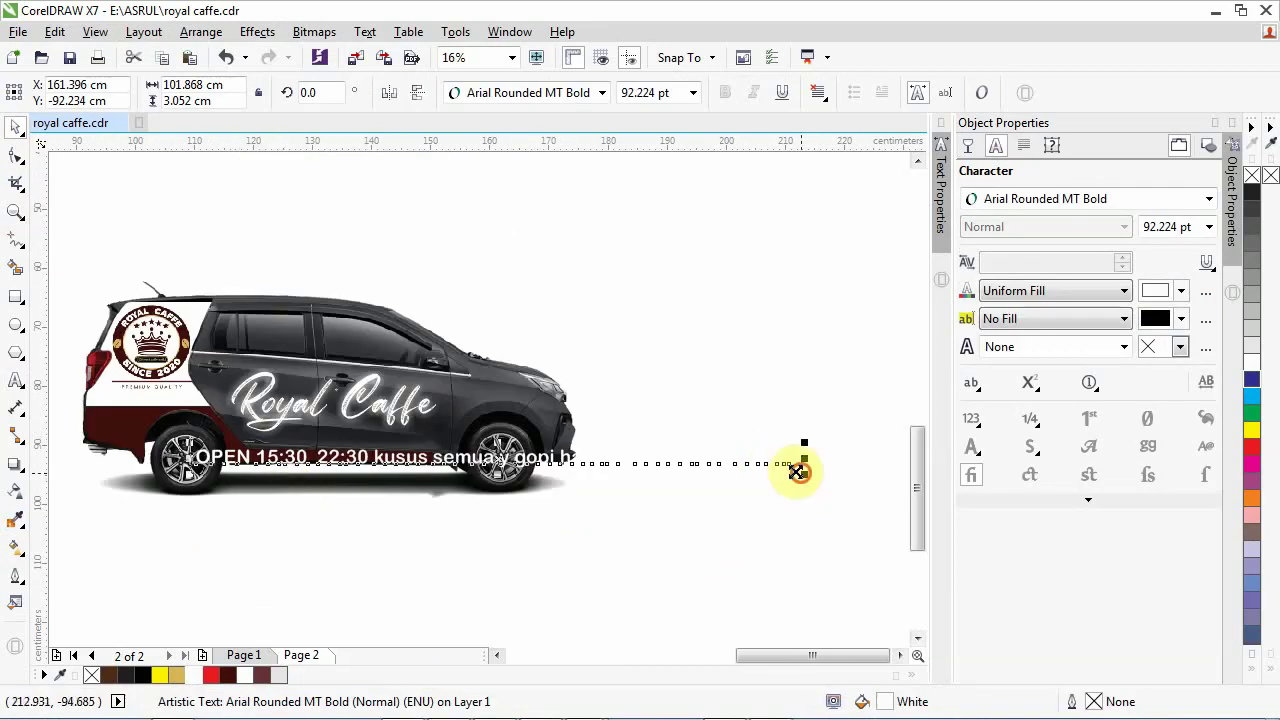
left_click_drag(797, 470, 637, 478)
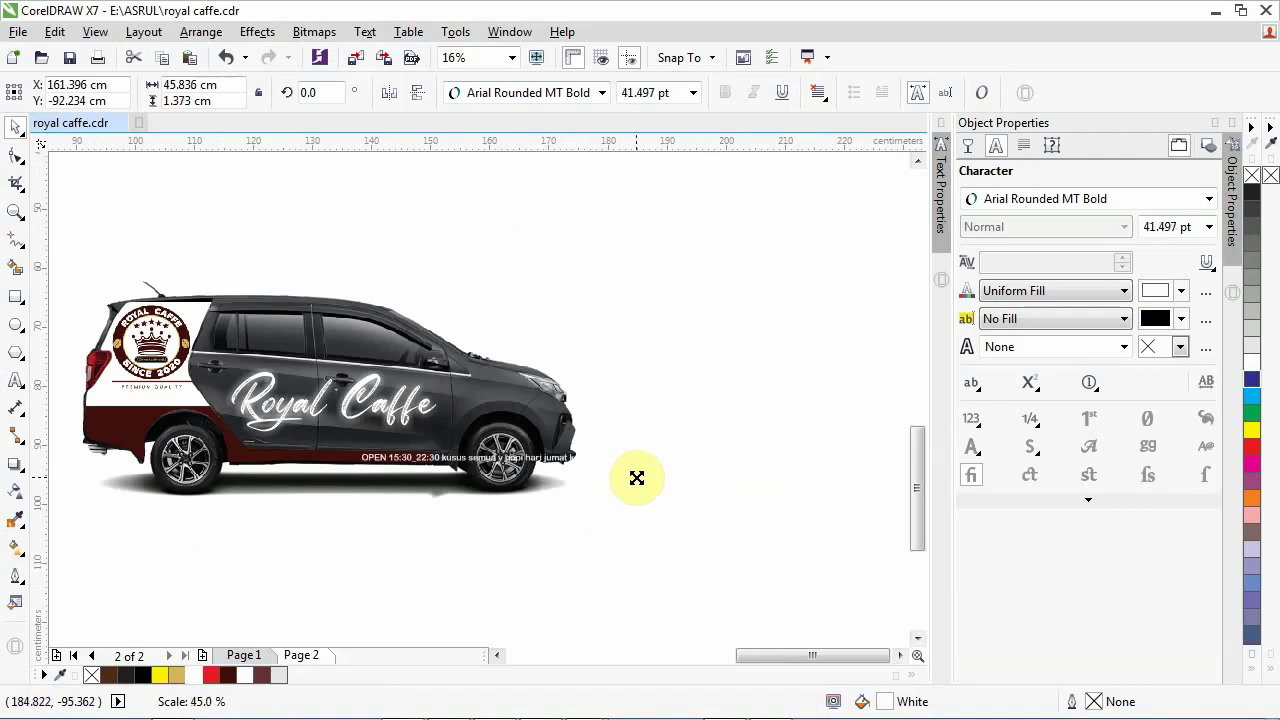
Step: Move the white opening-hours text along the maroon sill strip so it starts just in front of the rear wheel
left_click(285, 488)
scroll(289, 487, "up", 2)
left_click(510, 437)
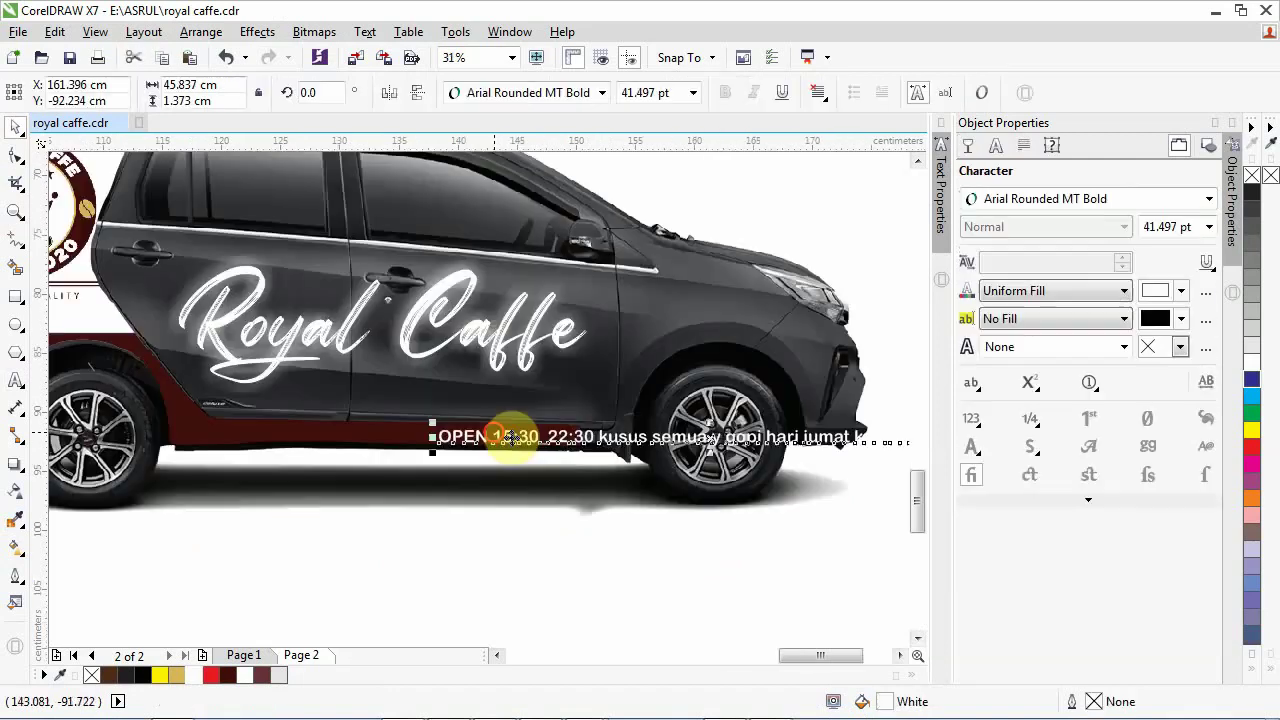
left_click_drag(510, 437, 203, 430)
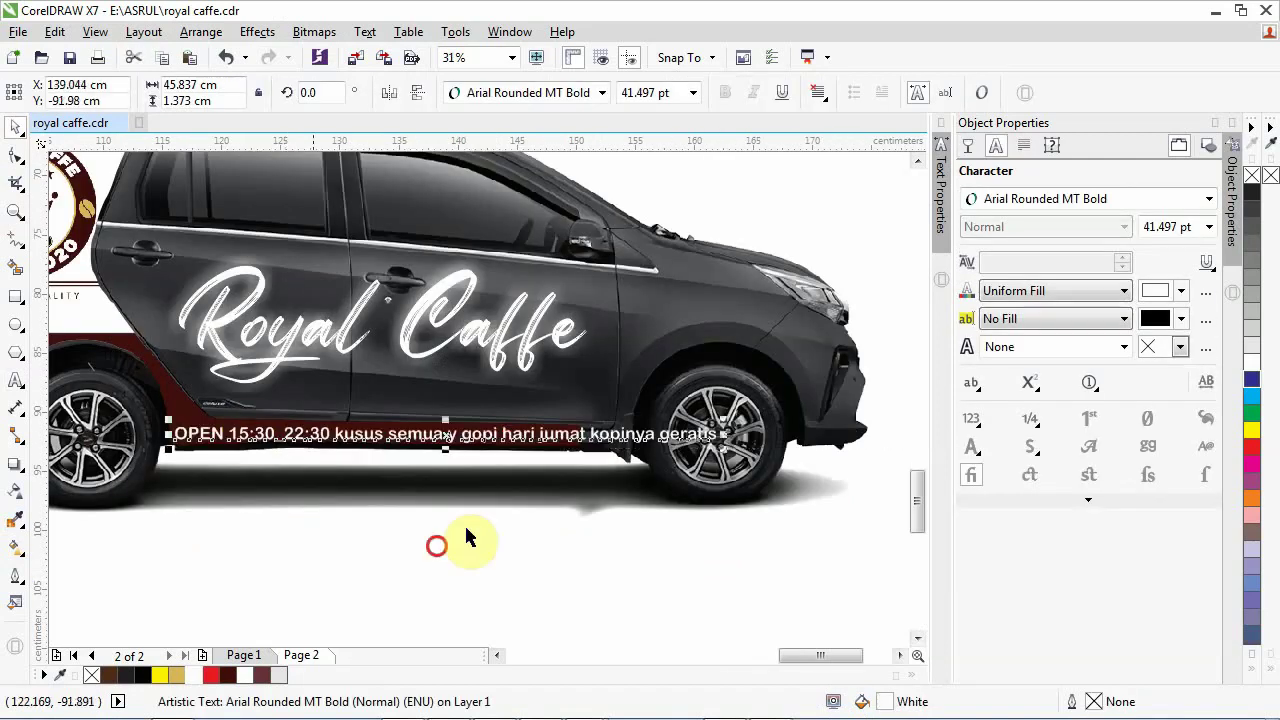
Step: Examine how the opening-hours text fits along the maroon sill strip between the wheels, up close and on the whole car
scroll(466, 537, "down", 2)
left_click(527, 476)
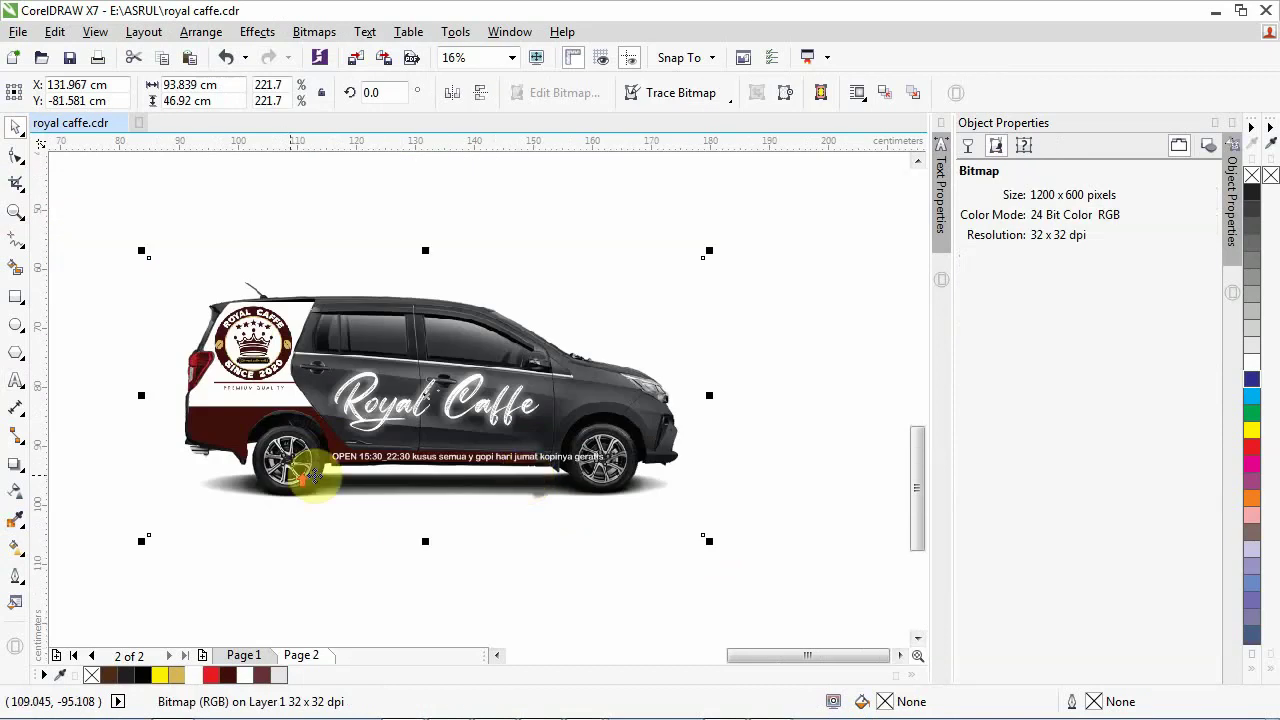
scroll(300, 470, "up", 2)
scroll(697, 456, "down", 2)
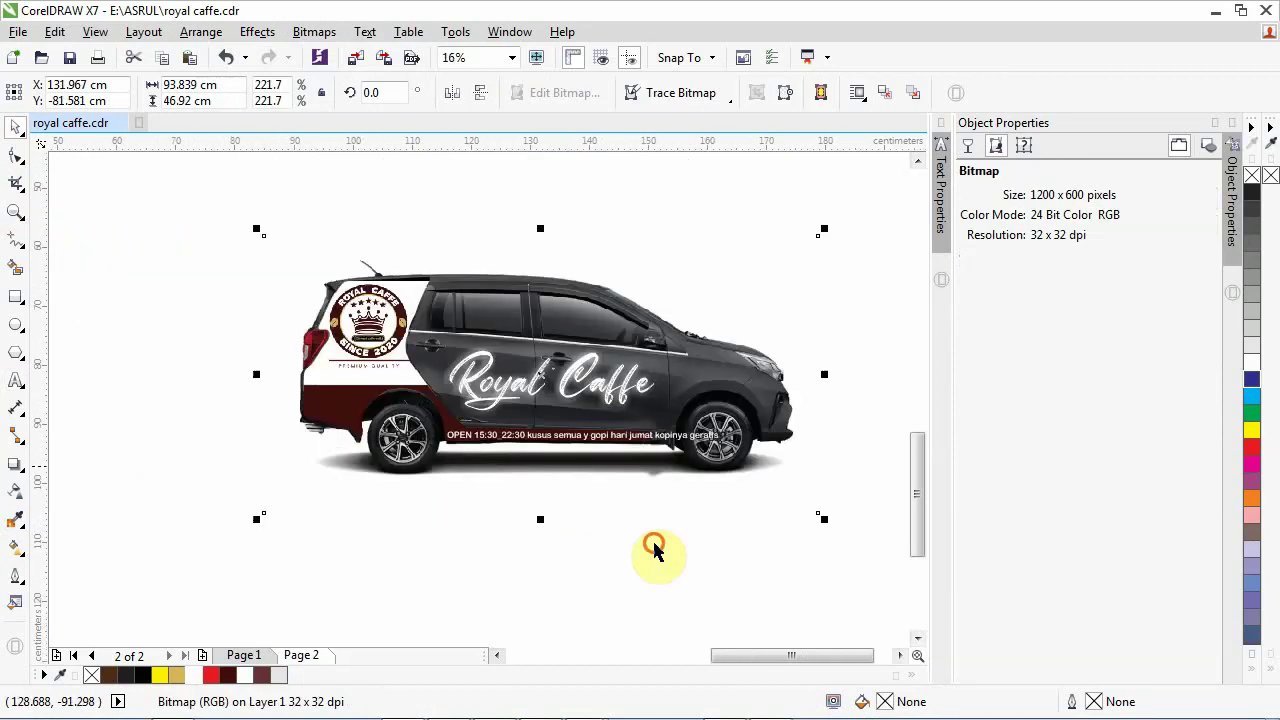
left_click(653, 545)
scroll(678, 400, "up", 2)
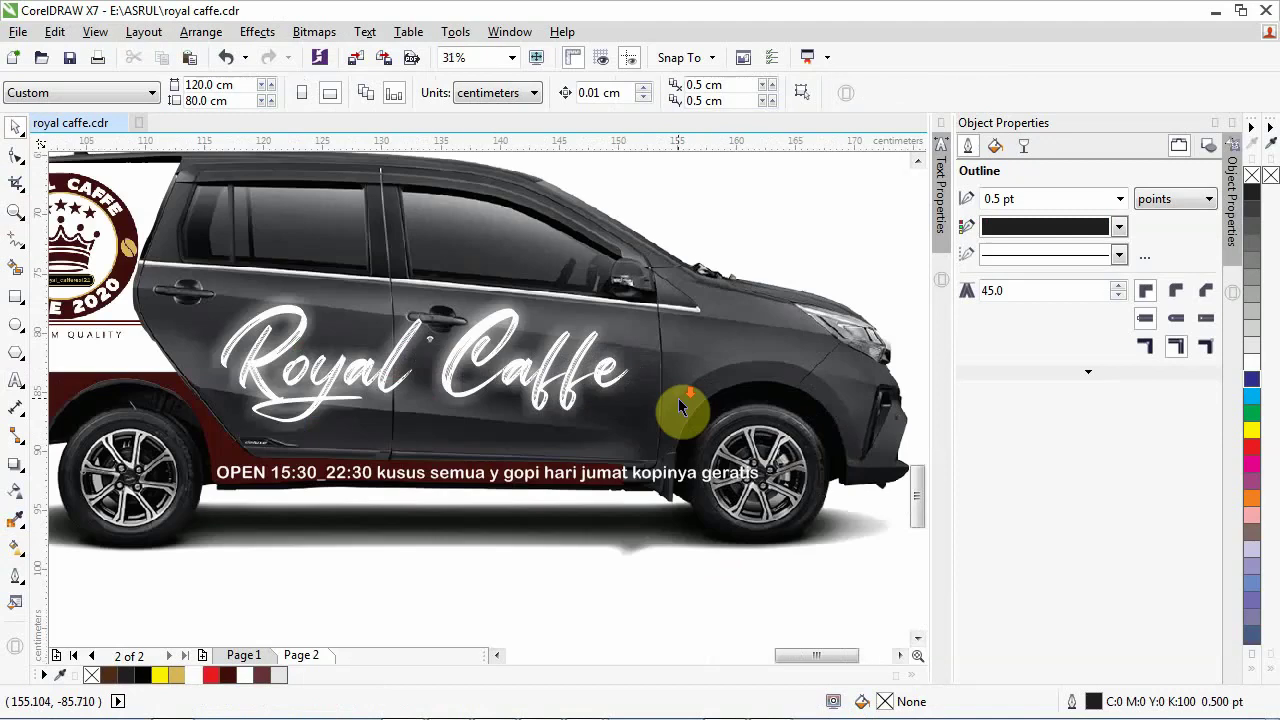
scroll(678, 398, "down", 2)
left_click(799, 611)
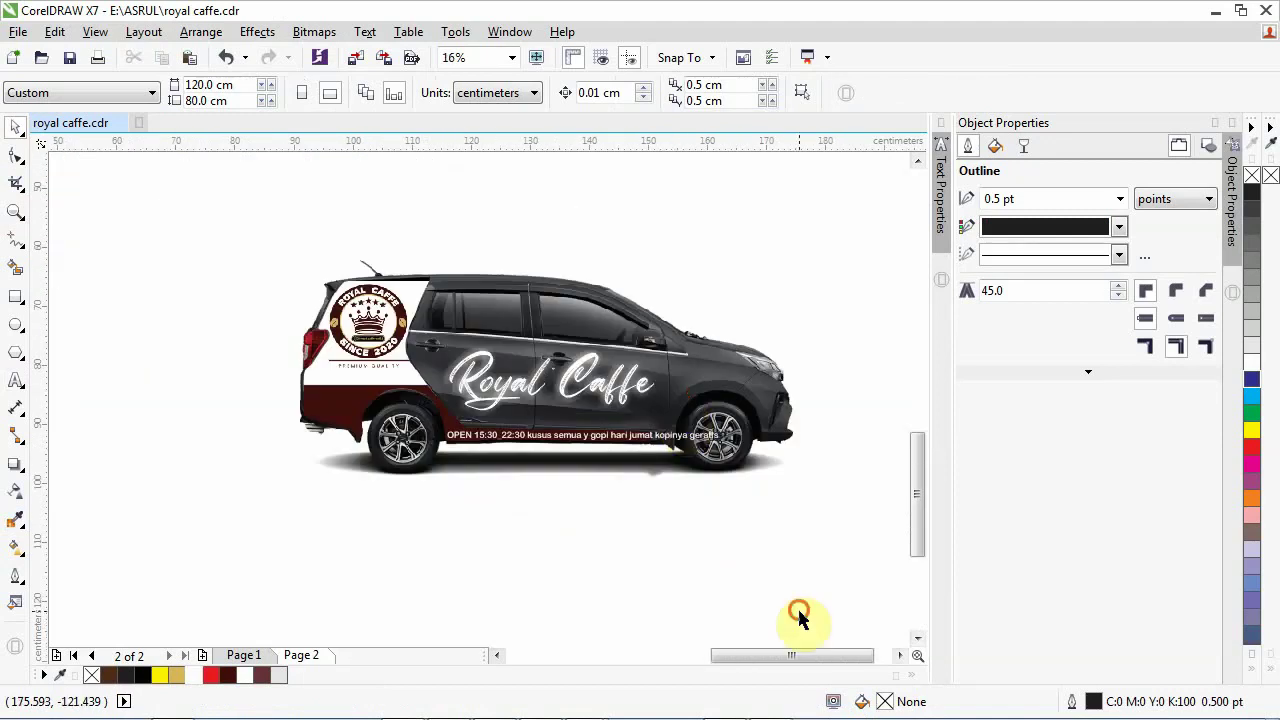